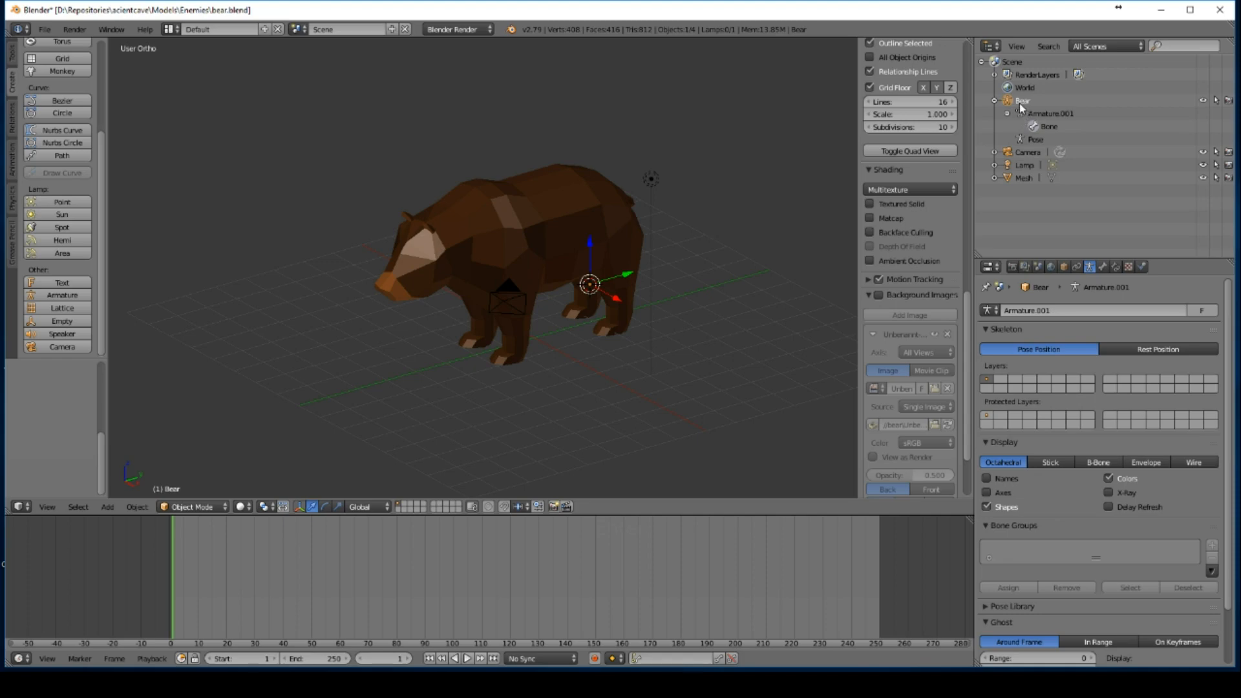
Step: Open the Bear armature for editing and enable X-Ray display so its bone shows through the mesh
{"action": "left_click", "coordinate": [1020, 113]}
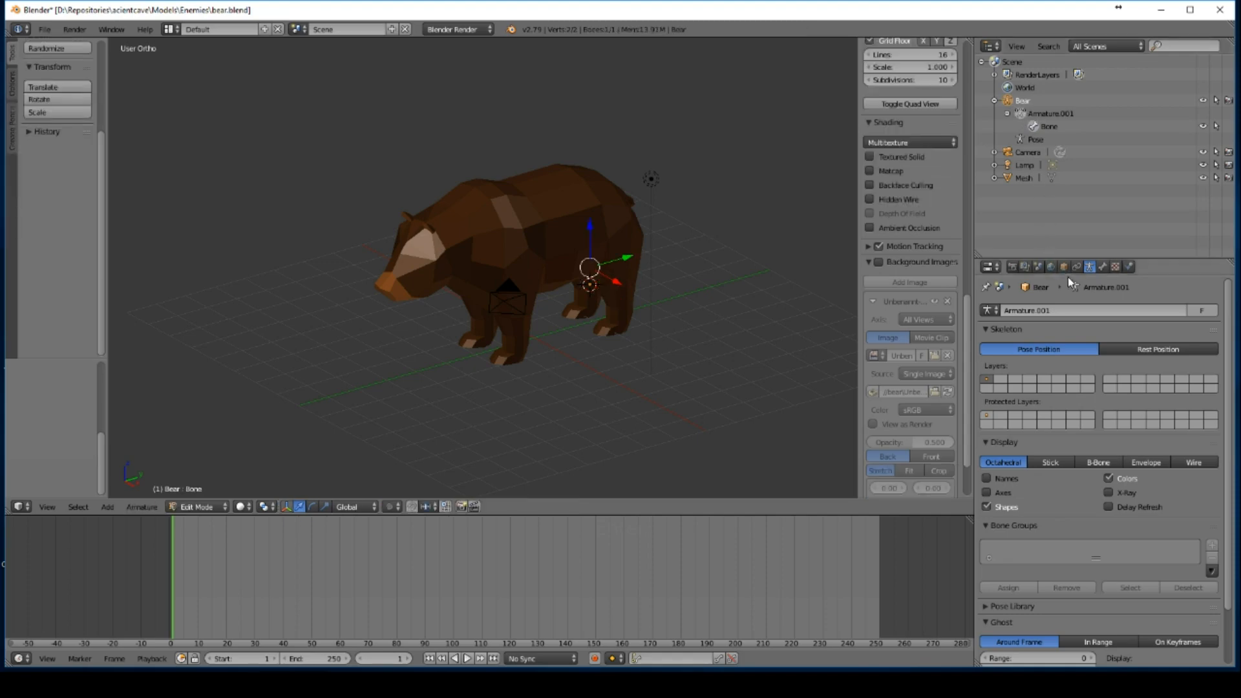
{"action": "scroll", "coordinate": [1120, 412], "scroll_direction": "down", "scroll_amount": 2}
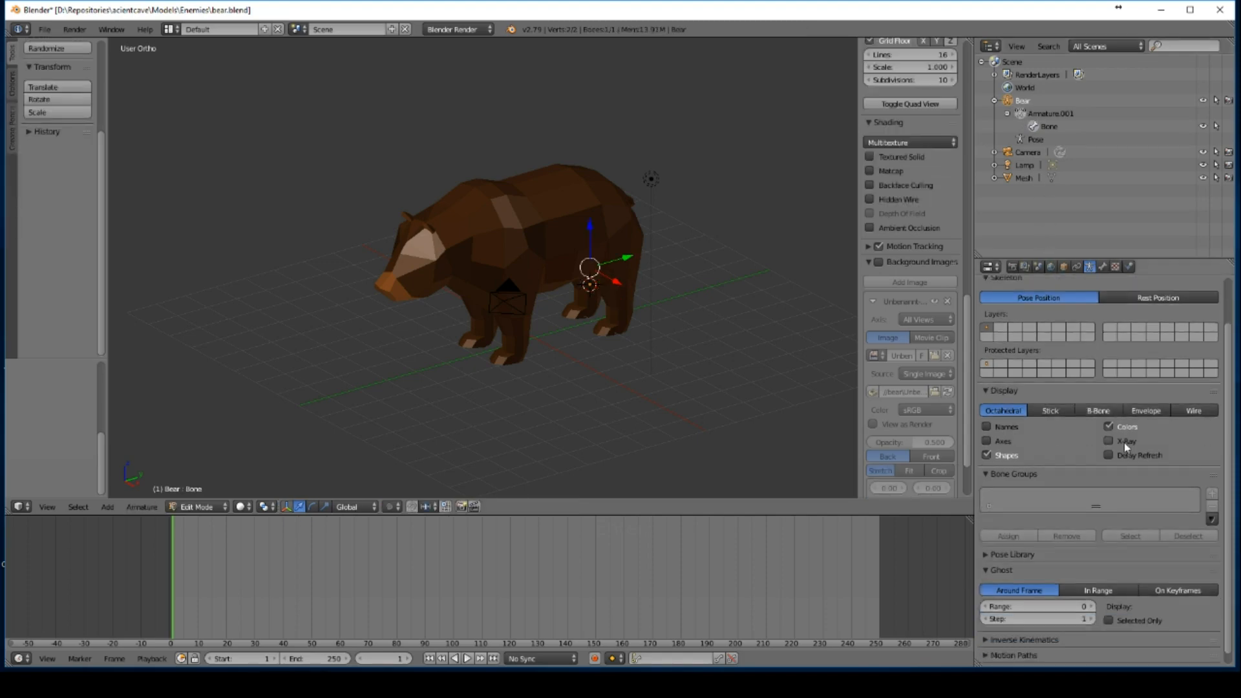
{"action": "left_click", "coordinate": [1109, 441]}
{"action": "middle_click_drag", "start_coordinate": [594, 267], "coordinate": [563, 159]}
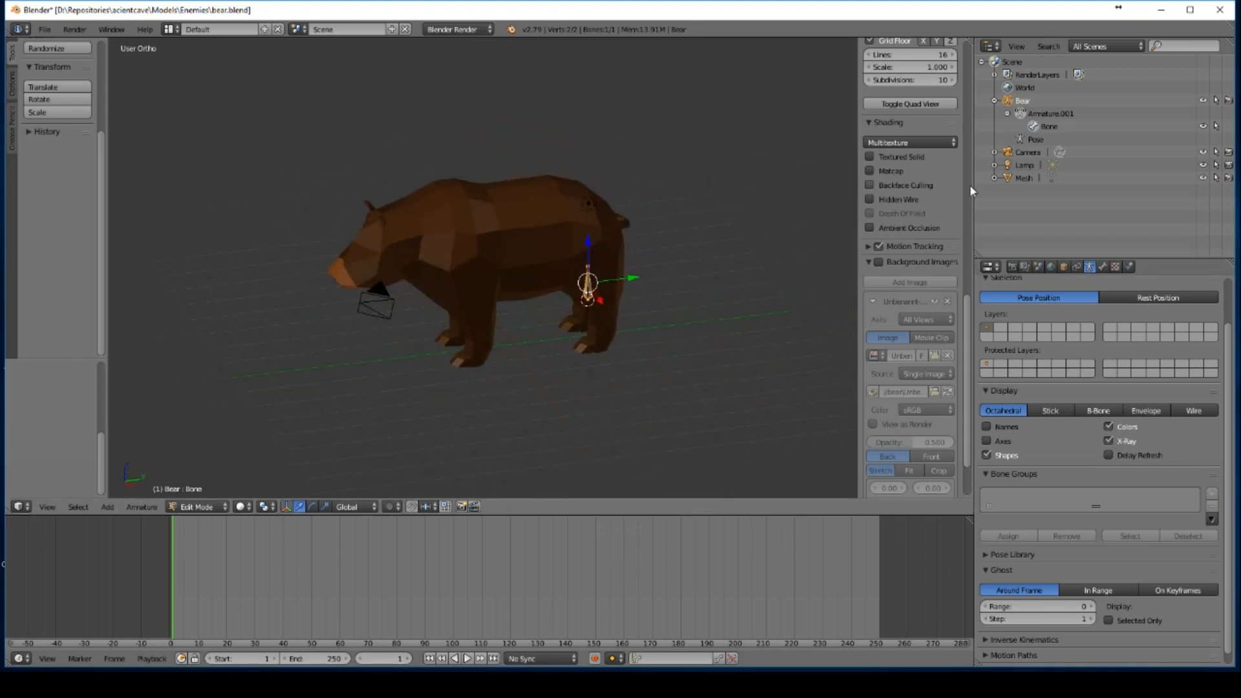
Step: Rename the armature's bone as Root
{"action": "double_click", "coordinate": [1046, 127]}
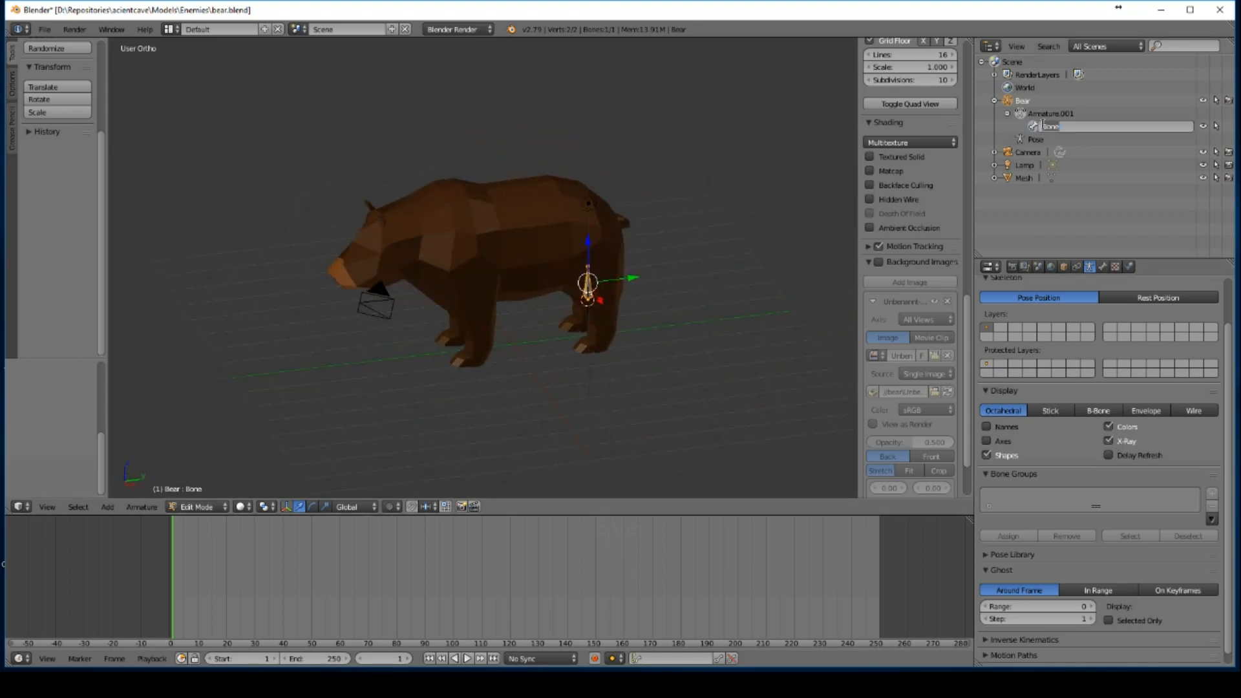
{"action": "type", "text": "Root"}
{"action": "key", "text": "Return"}
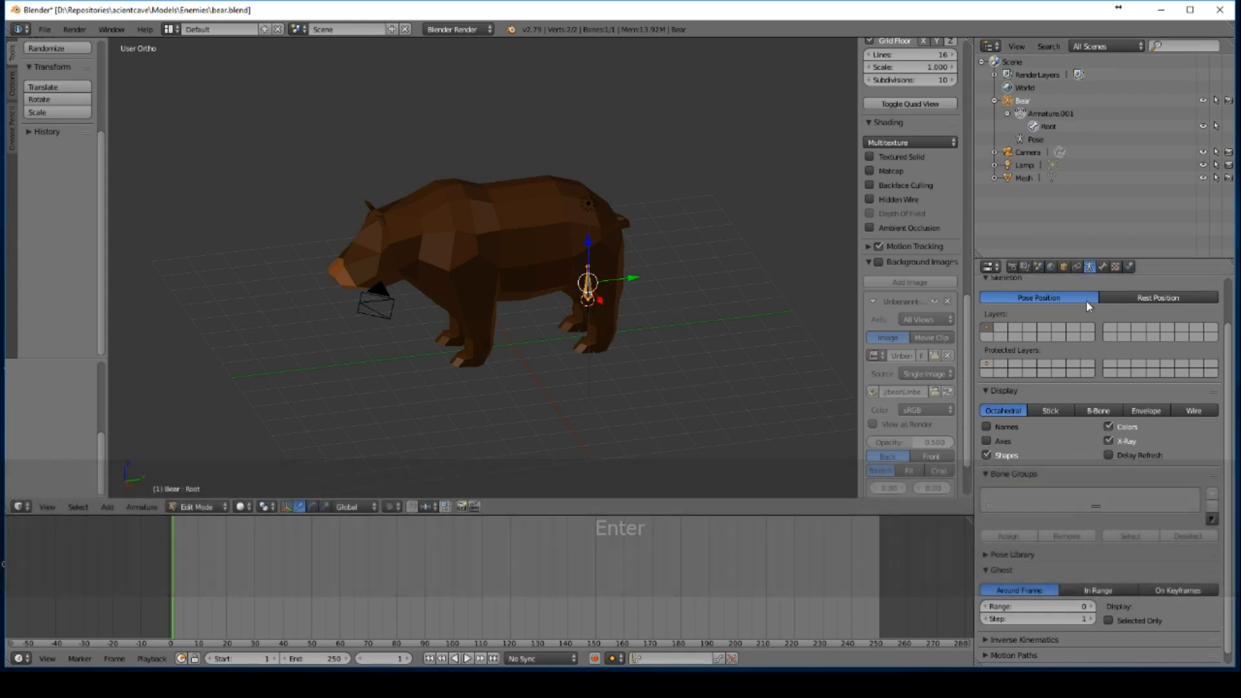
Step: Return to object mode and set the Bear armature's X, Y and Z location to 0
{"action": "scroll", "coordinate": [931, 148], "scroll_direction": "up", "scroll_amount": 15}
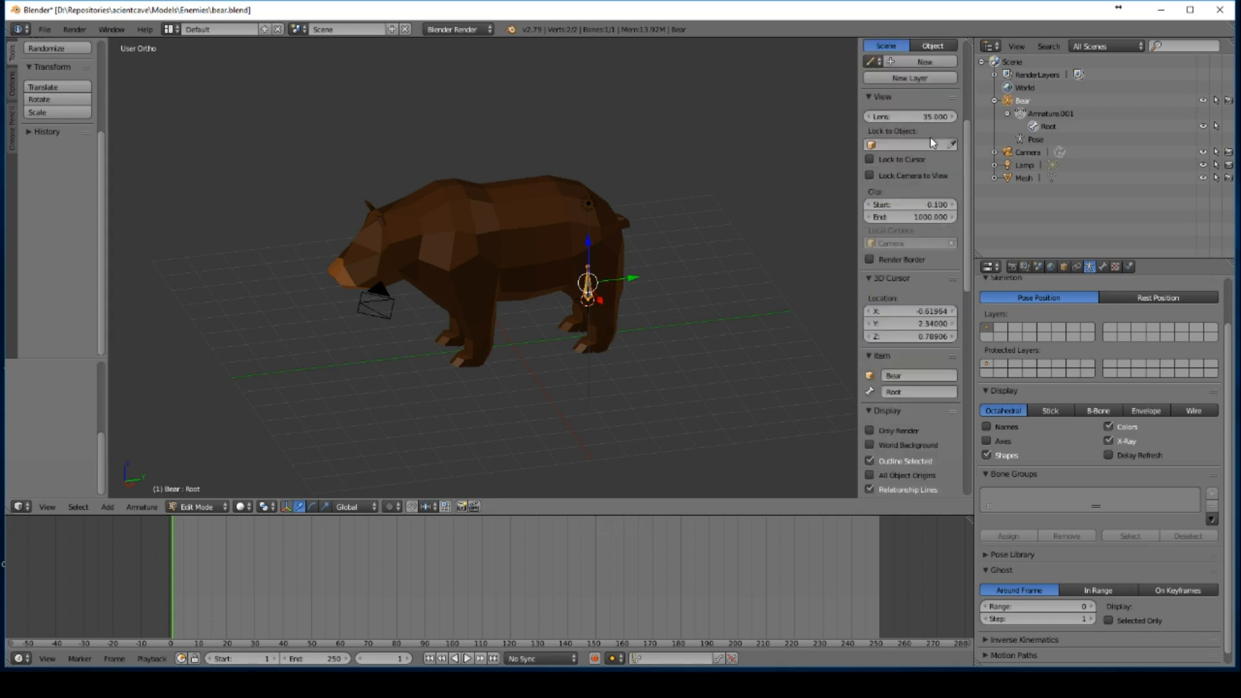
{"action": "left_click", "coordinate": [1104, 267]}
{"action": "left_click", "coordinate": [1090, 267]}
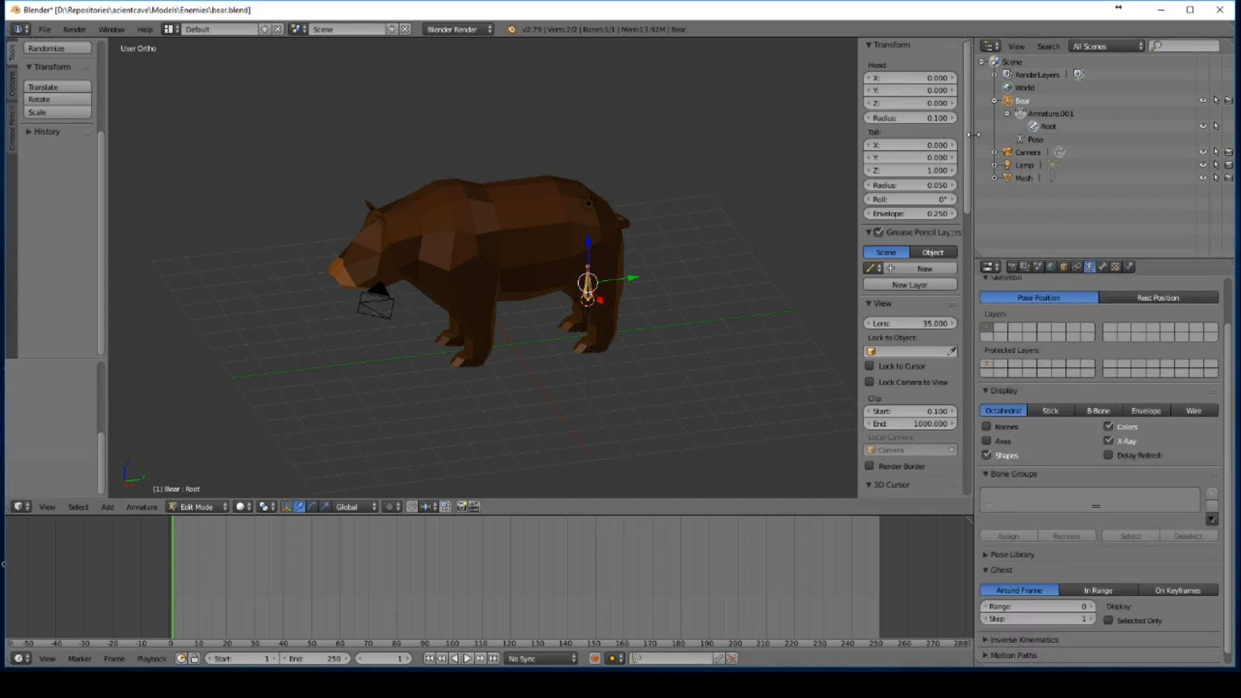
{"action": "scroll", "coordinate": [963, 142], "scroll_direction": "down", "scroll_amount": 1}
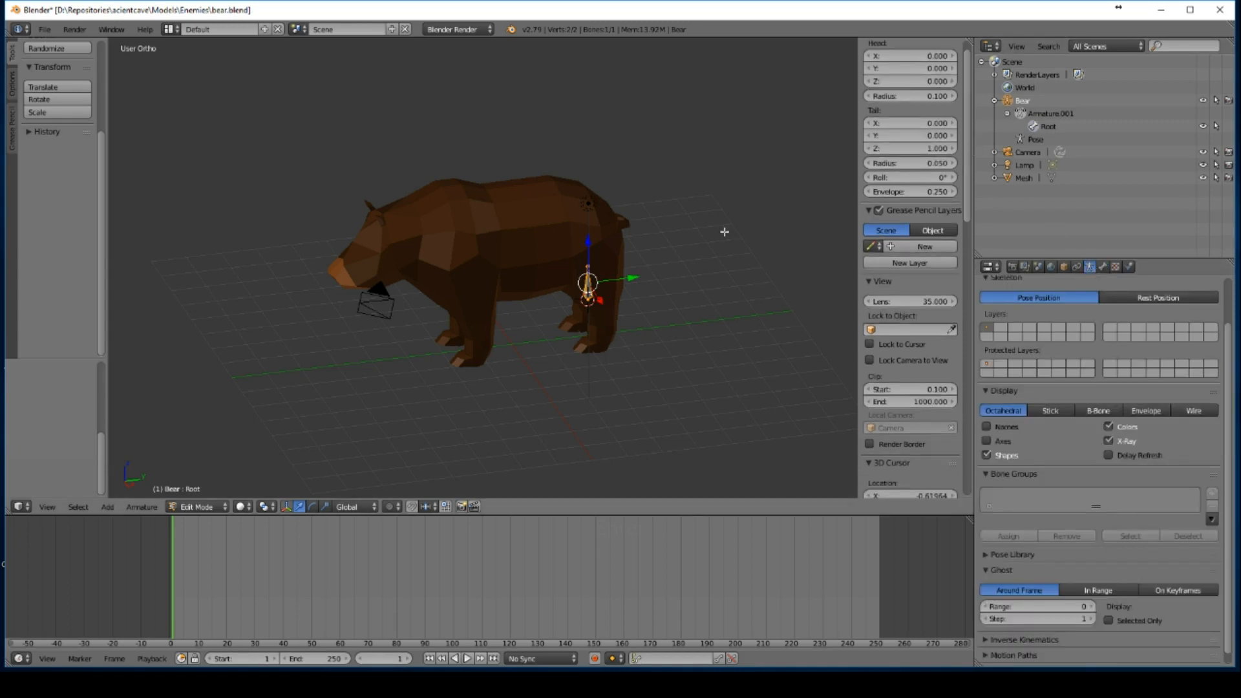
{"action": "left_click", "coordinate": [1009, 102]}
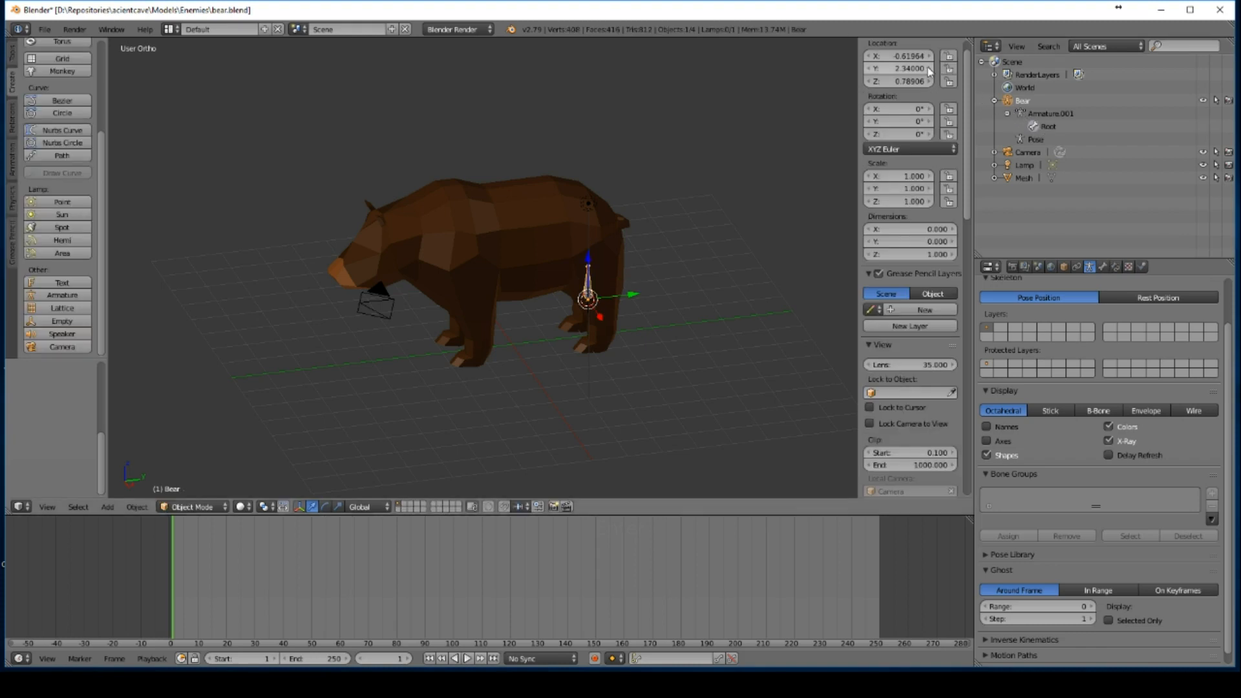
{"action": "left_click", "coordinate": [902, 57]}
{"action": "type", "text": "0"}
{"action": "key", "text": "Return"}
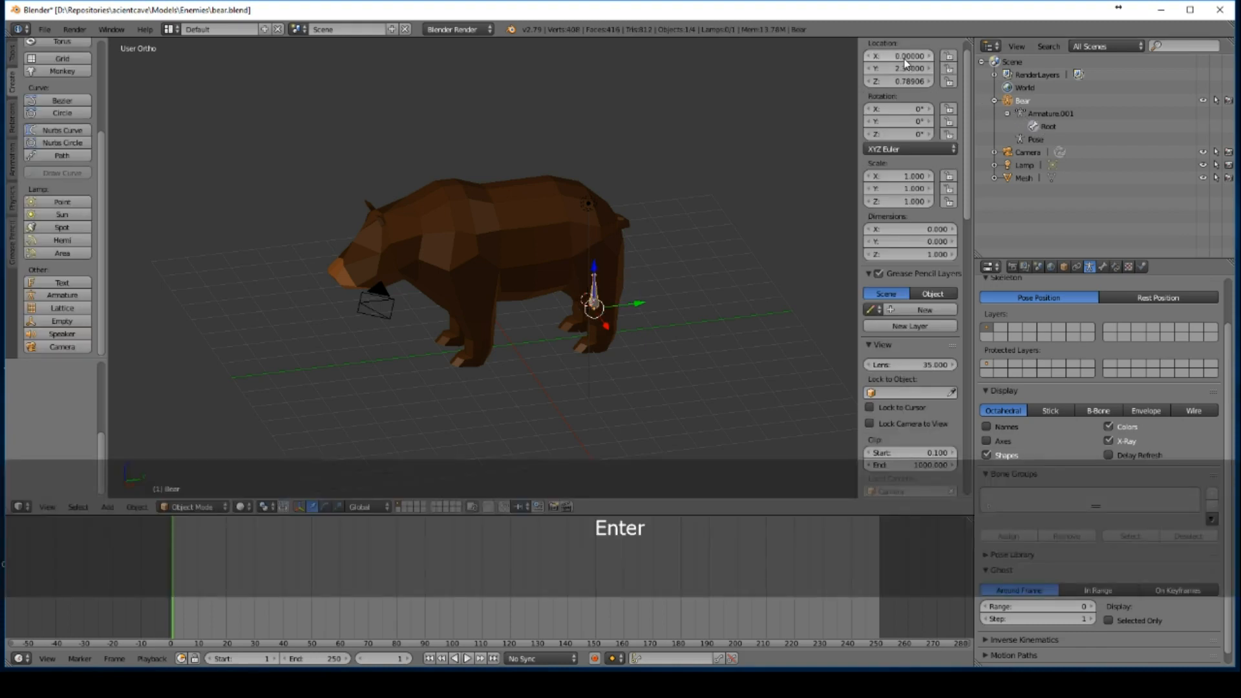
{"action": "left_click", "coordinate": [906, 67]}
{"action": "type", "text": "0"}
{"action": "key", "text": "Return"}
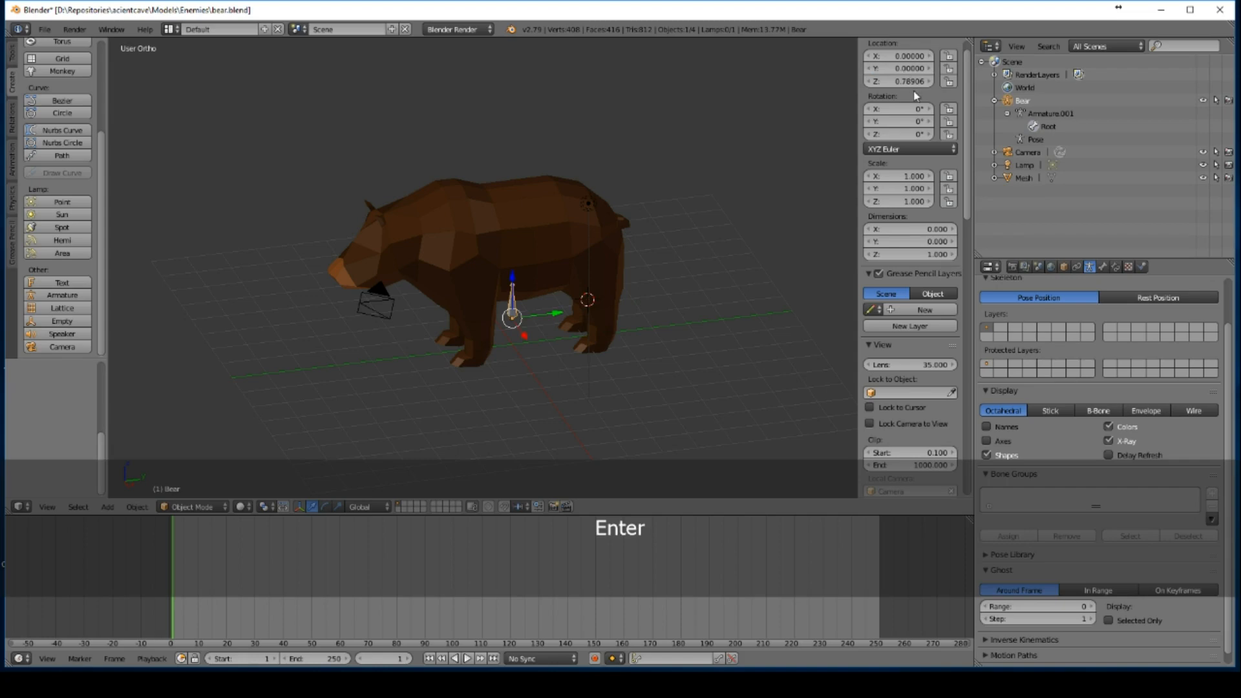
{"action": "left_click", "coordinate": [902, 81]}
{"action": "type", "text": "0"}
{"action": "key", "text": "Return"}
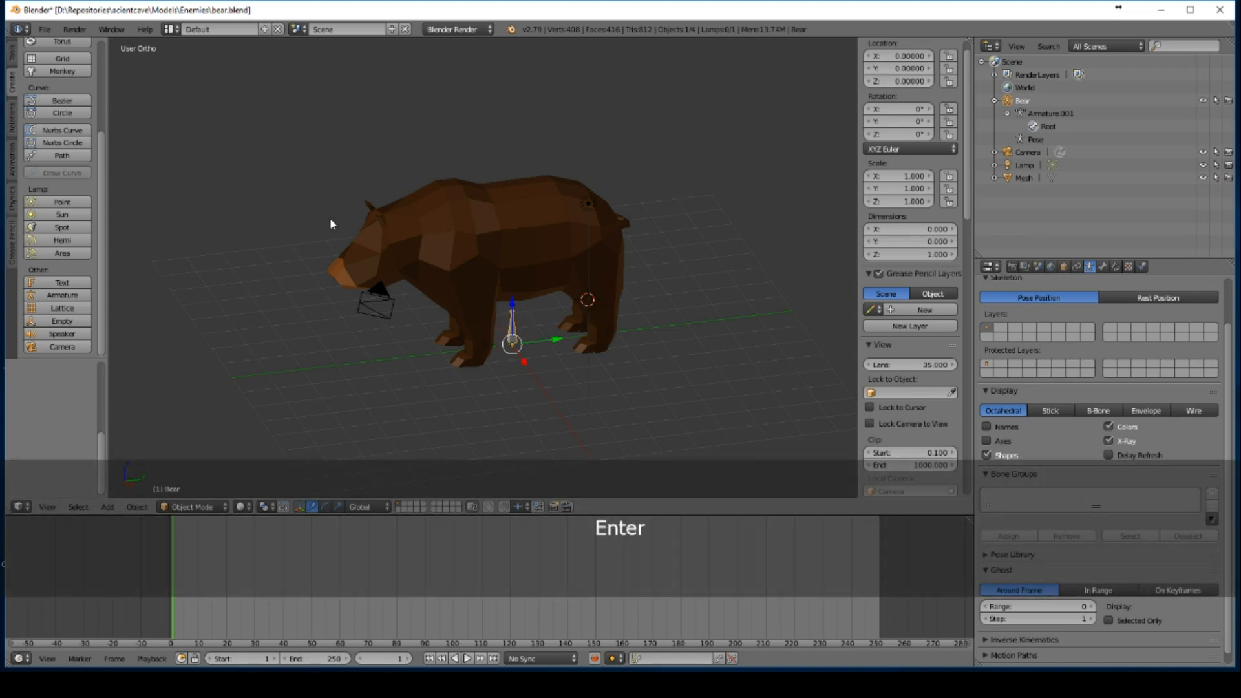
Step: Rotate the Bear armature by -90° in the right side view so it lies flat, pointing toward the bear's head
{"action": "middle_click_drag", "start_coordinate": [590, 299], "coordinate": [631, 180]}
{"action": "scroll", "coordinate": [645, 308], "scroll_direction": "up", "scroll_amount": 4}
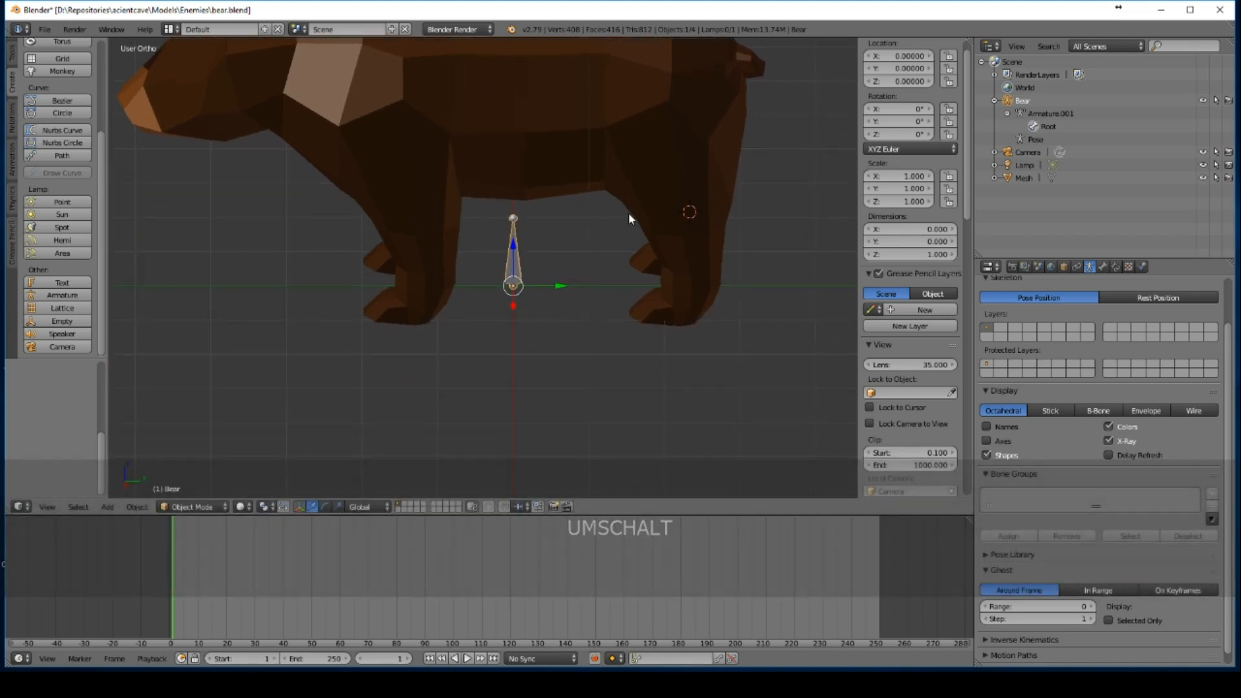
{"action": "key", "text": "KP_3"}
{"action": "type", "text": "r"}
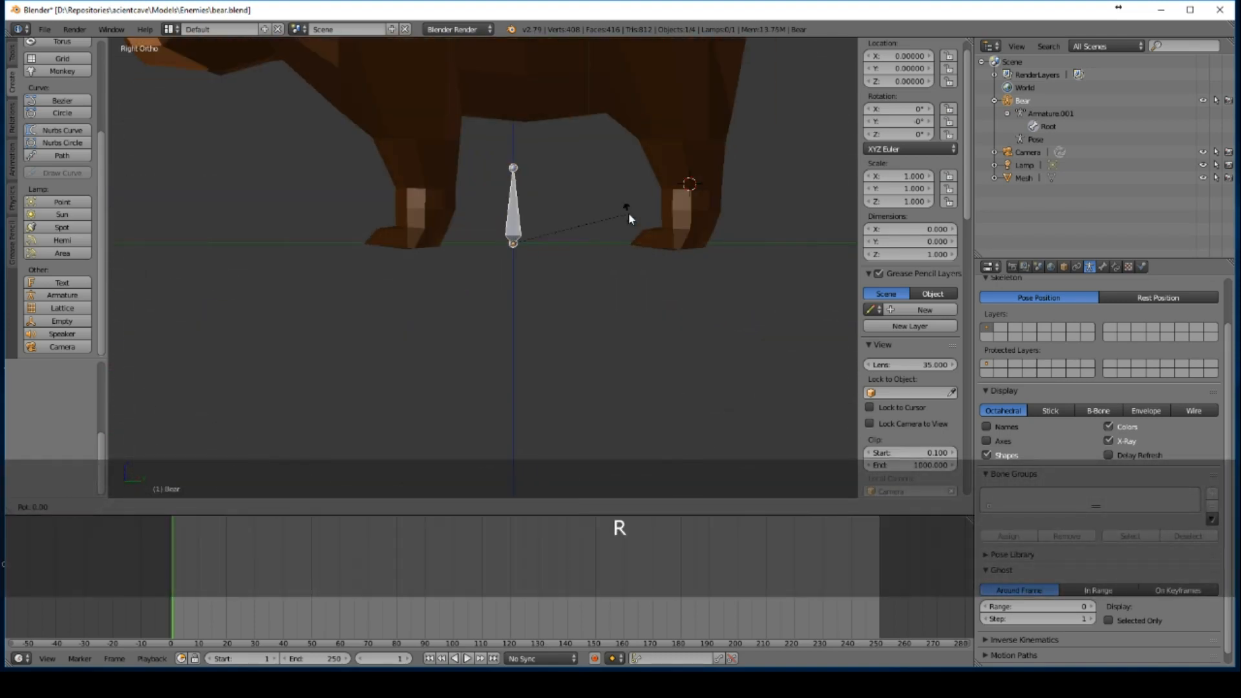
{"action": "type", "text": "90"}
{"action": "key", "text": "KP_Subtract"}
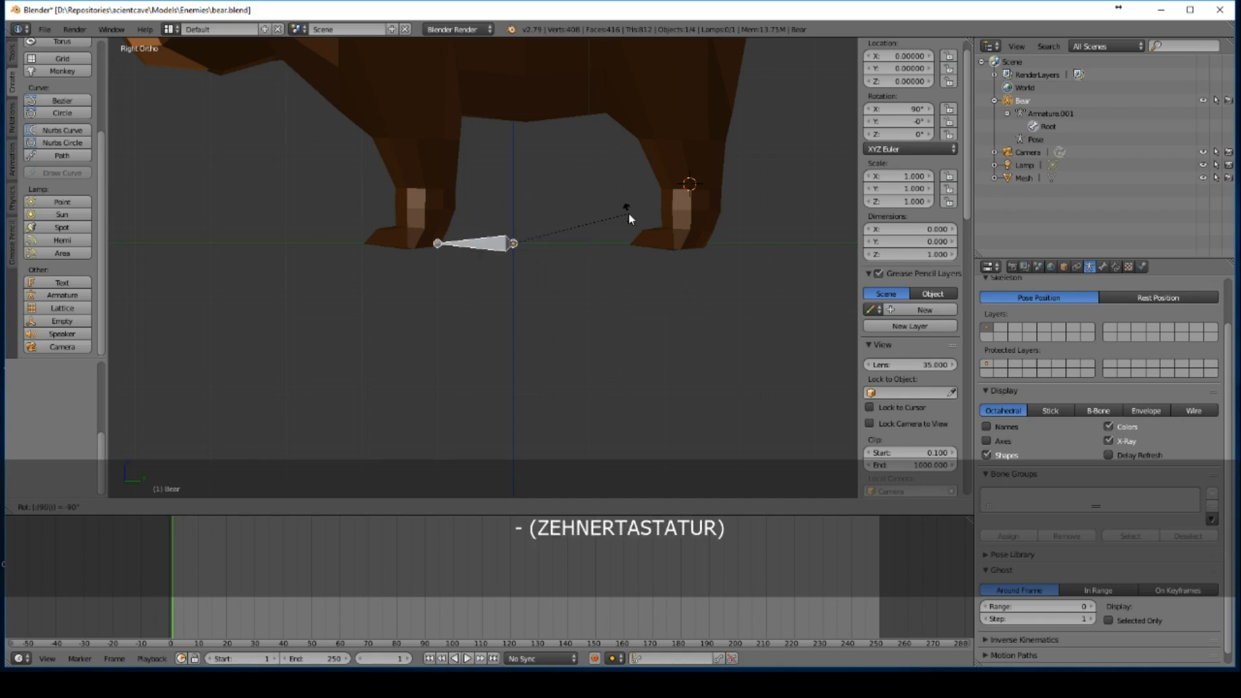
{"action": "key", "text": "Return"}
{"action": "scroll", "coordinate": [508, 138], "scroll_direction": "down", "scroll_amount": 5}
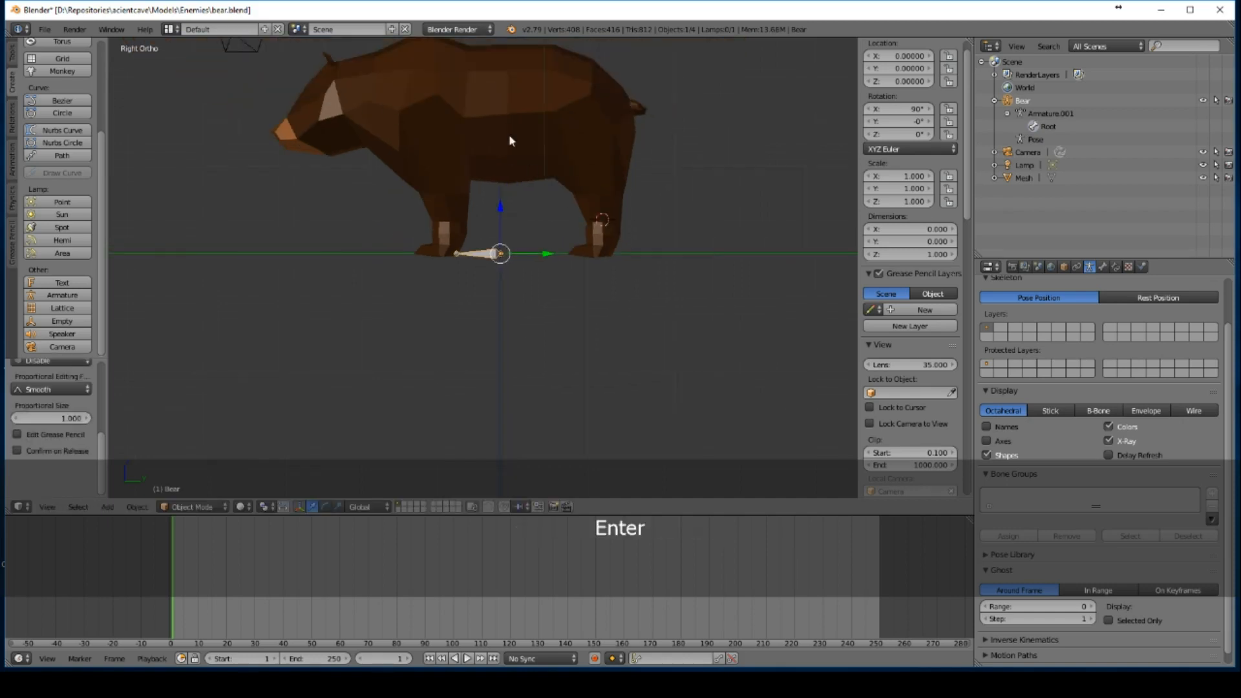
Step: Duplicate the armature object and place the copy at the bear's back, at about X -1.86, Y -0.06, Z 3.27
{"action": "mouse_move", "coordinate": [507, 139]}
{"action": "middle_mouse_down"}
{"action": "mouse_move", "coordinate": [518, 144]}
{"action": "mouse_move", "coordinate": [504, 158]}
{"action": "middle_mouse_up"}
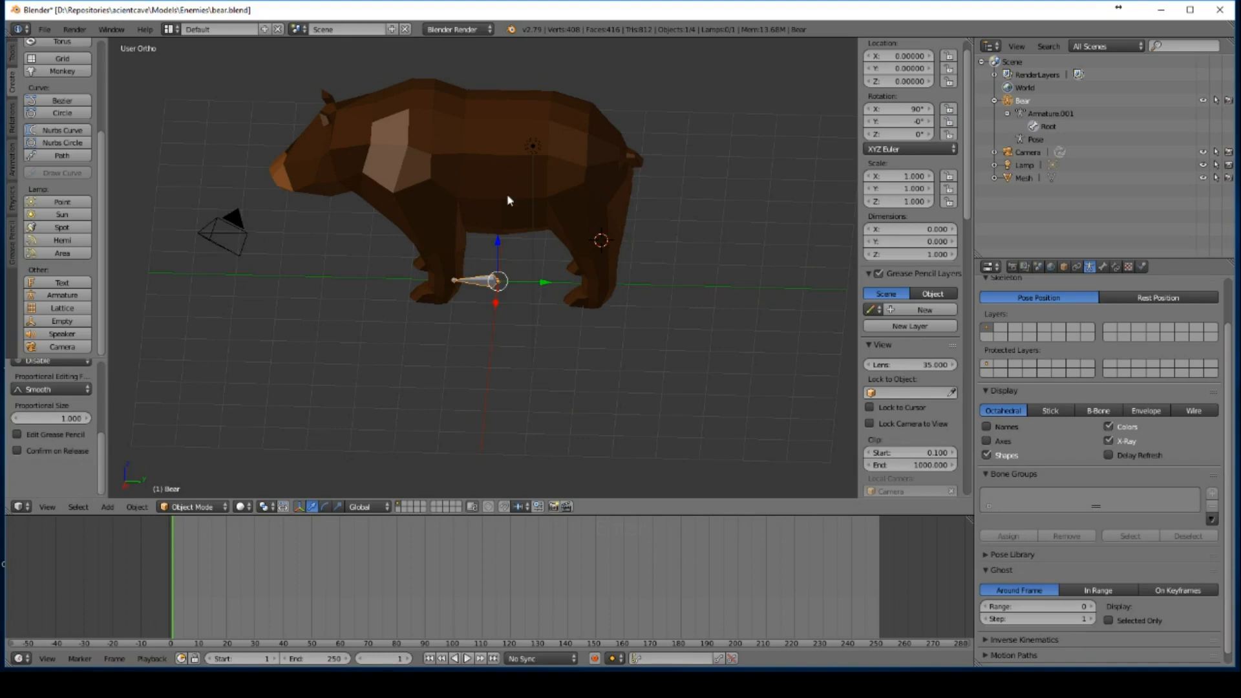
{"action": "key", "text": "shift"}
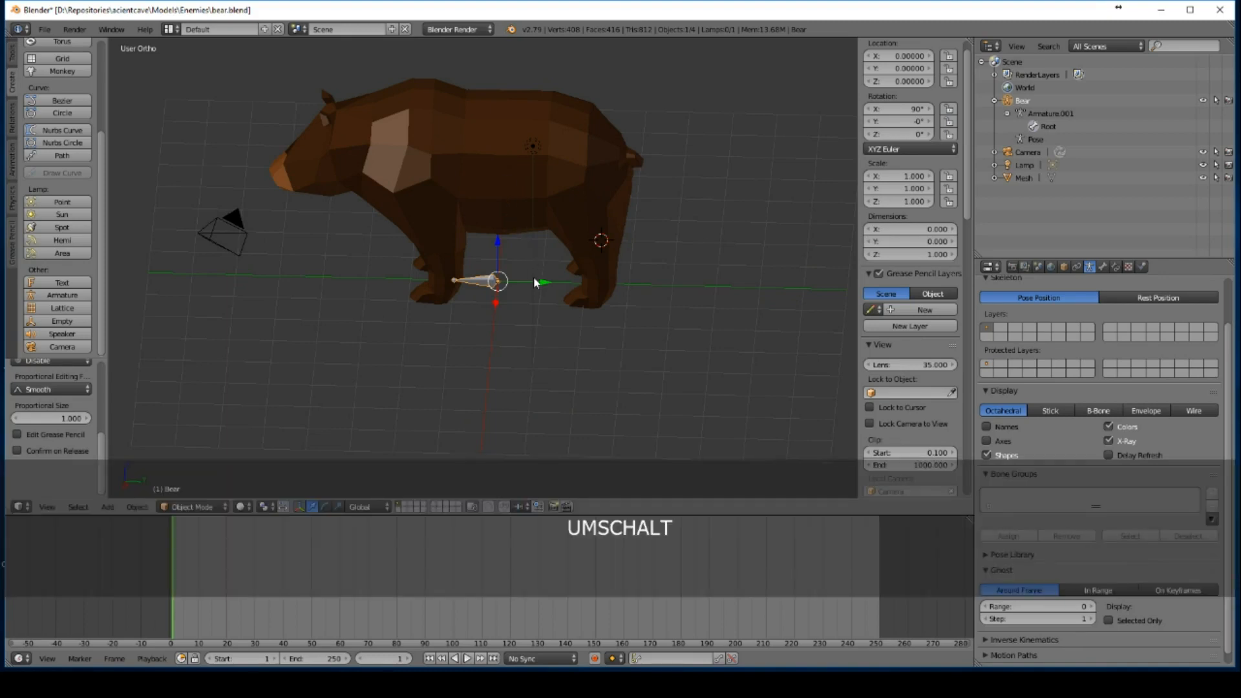
{"action": "key", "text": "shift+d"}
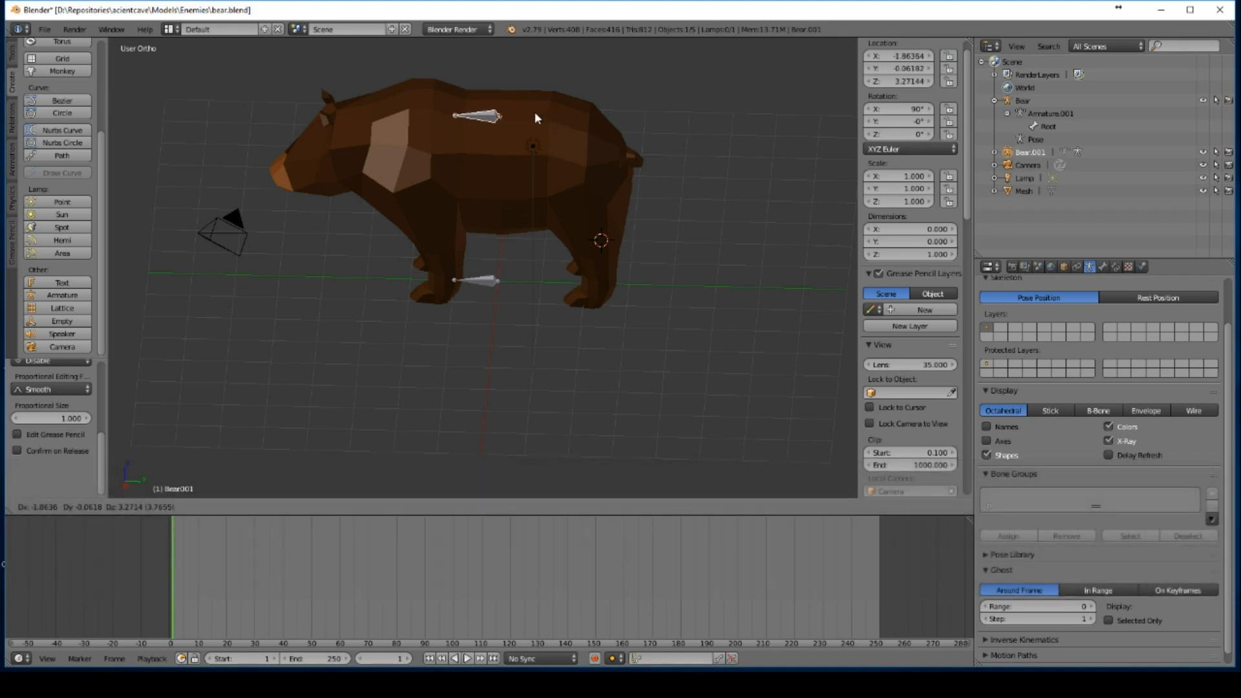
{"action": "left_click", "coordinate": [534, 111]}
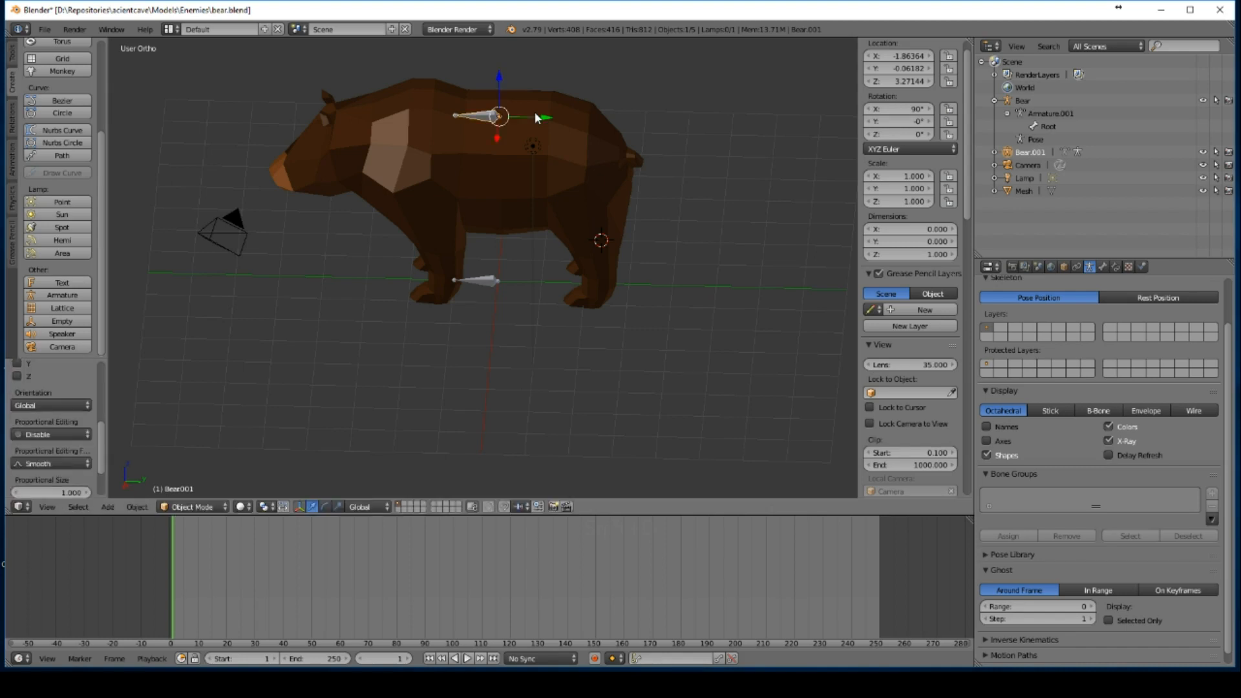
Step: Turn the duplicated armature around with two -90° rotations in the right side view, and remove it from the scene
{"action": "key", "text": "KP_3"}
{"action": "type", "text": "r"}
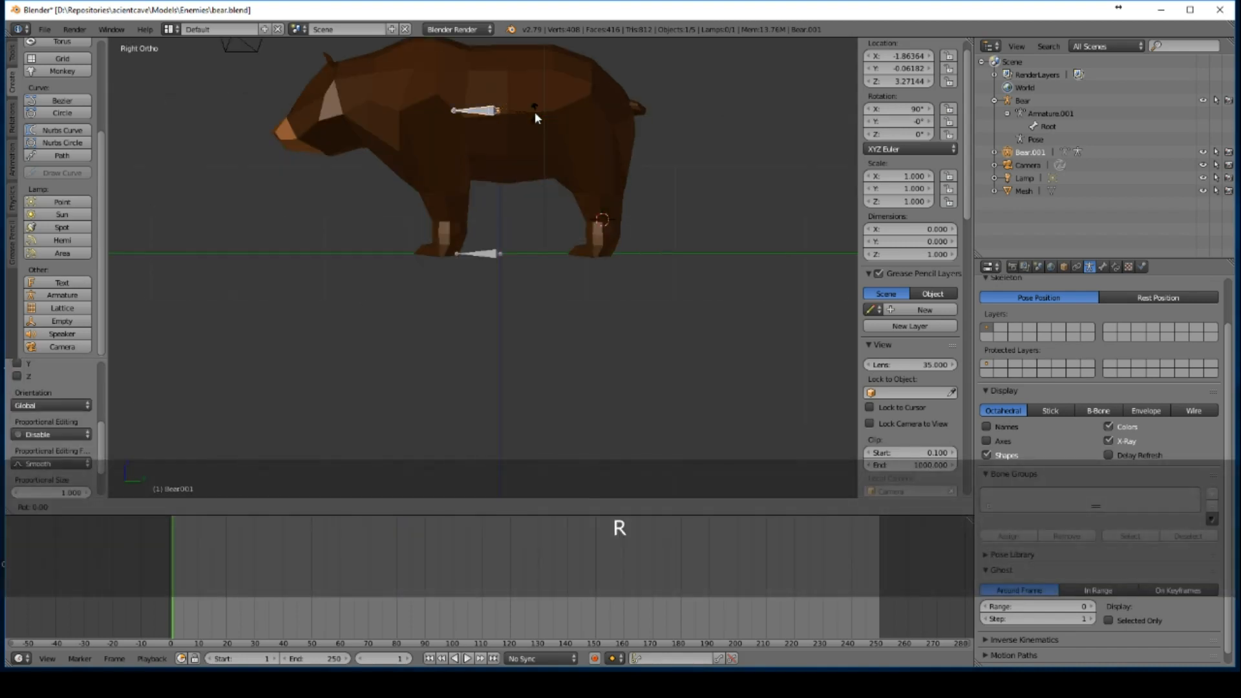
{"action": "type", "text": "90"}
{"action": "key", "text": "Return"}
{"action": "type", "text": "r-90"}
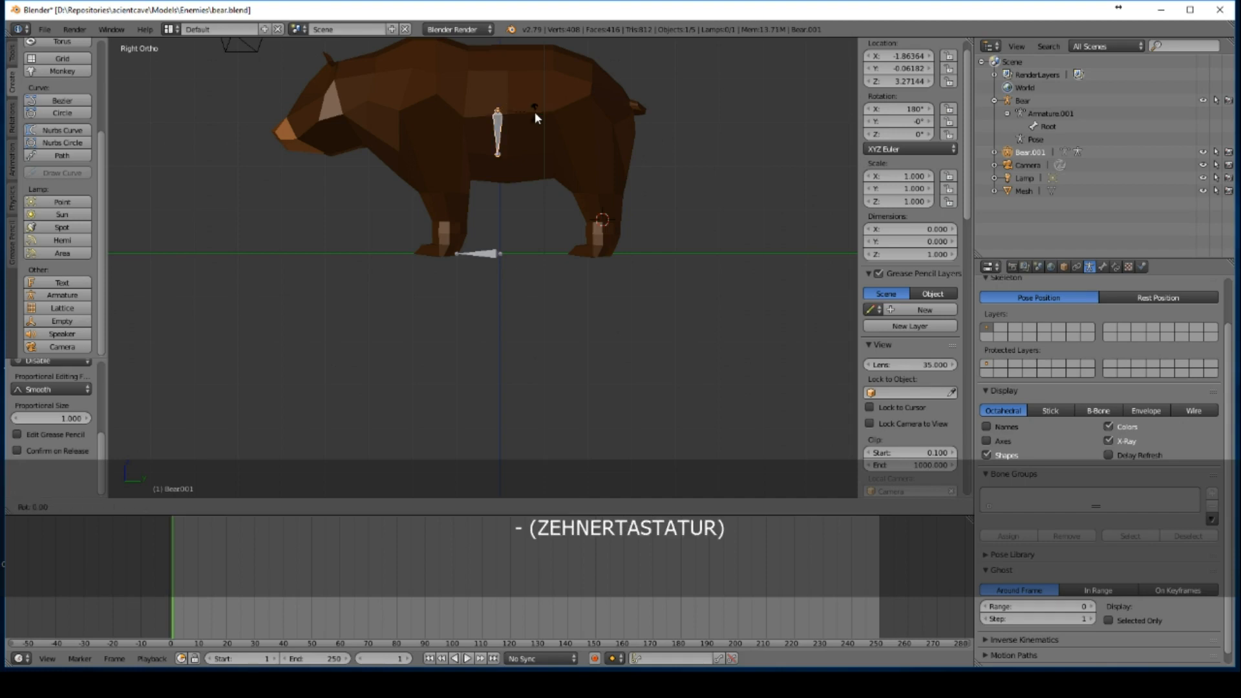
{"action": "key", "text": "Return"}
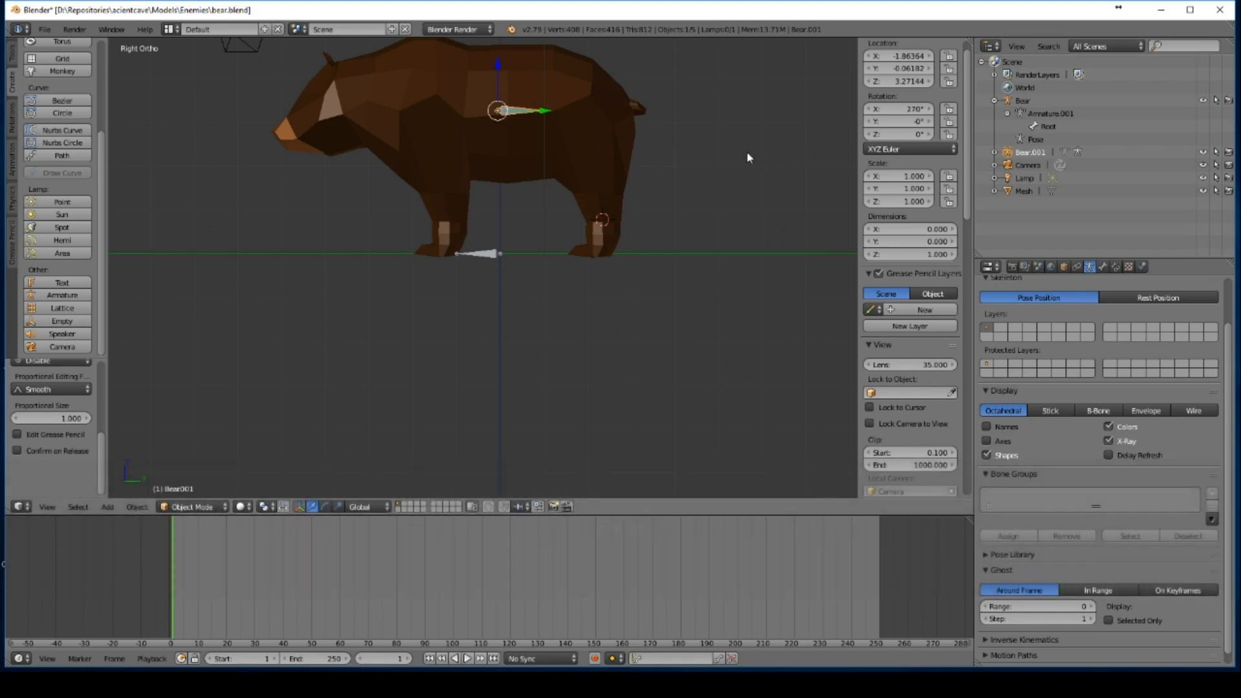
{"action": "right_click", "coordinate": [1023, 152]}
{"action": "left_click", "coordinate": [1006, 152]}
Step: In the Bear armature's edit mode, duplicate the Root bone into the bear's back, offset about 0.41 along Y and 4.49 along Z
{"action": "left_click", "coordinate": [1041, 126]}
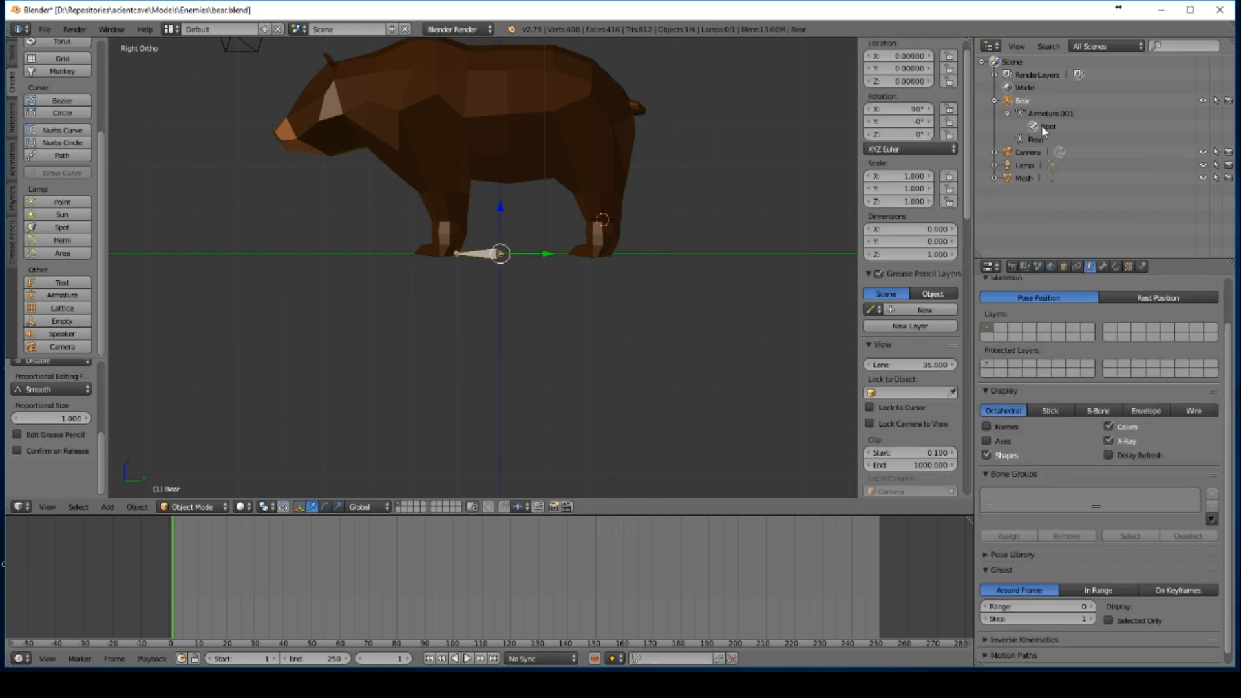
{"action": "scroll", "coordinate": [507, 216], "scroll_direction": "up", "scroll_amount": 1}
{"action": "scroll", "coordinate": [507, 215], "scroll_direction": "up", "scroll_amount": 1}
{"action": "middle_click_drag", "start_coordinate": [574, 147], "coordinate": [587, 225], "text": "shift"}
{"action": "middle_click_drag", "start_coordinate": [587, 225], "coordinate": [580, 302], "text": "shift"}
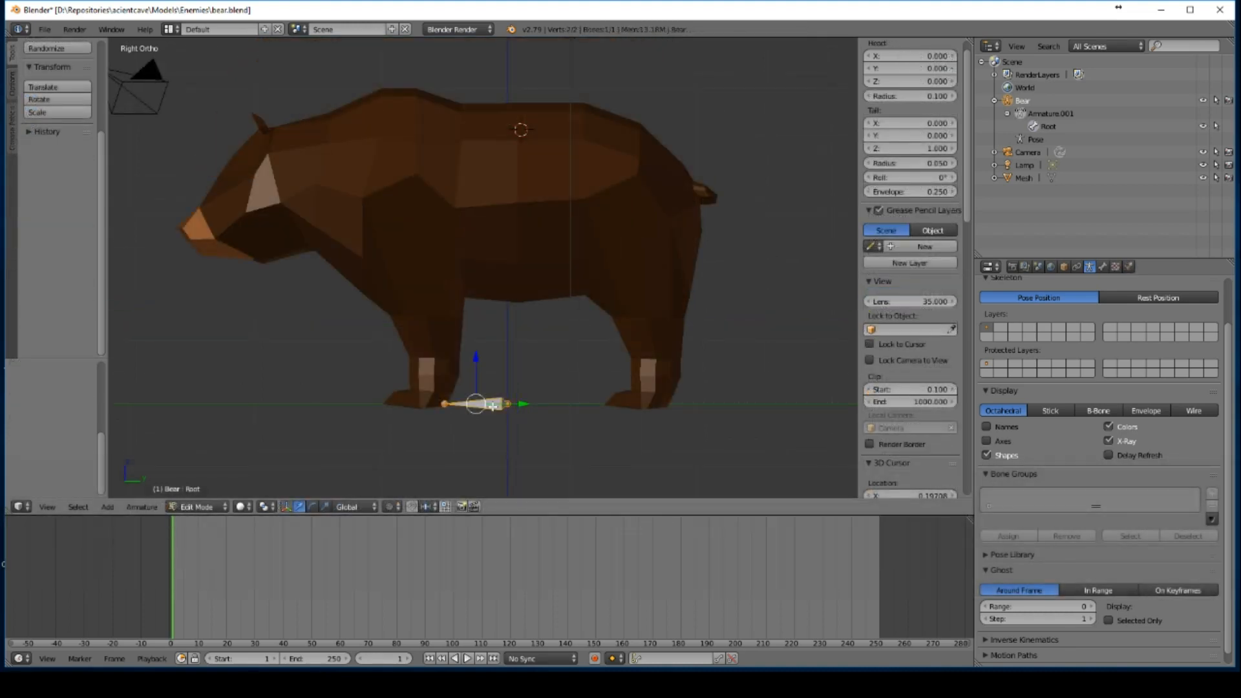
{"action": "key", "text": "shift+d"}
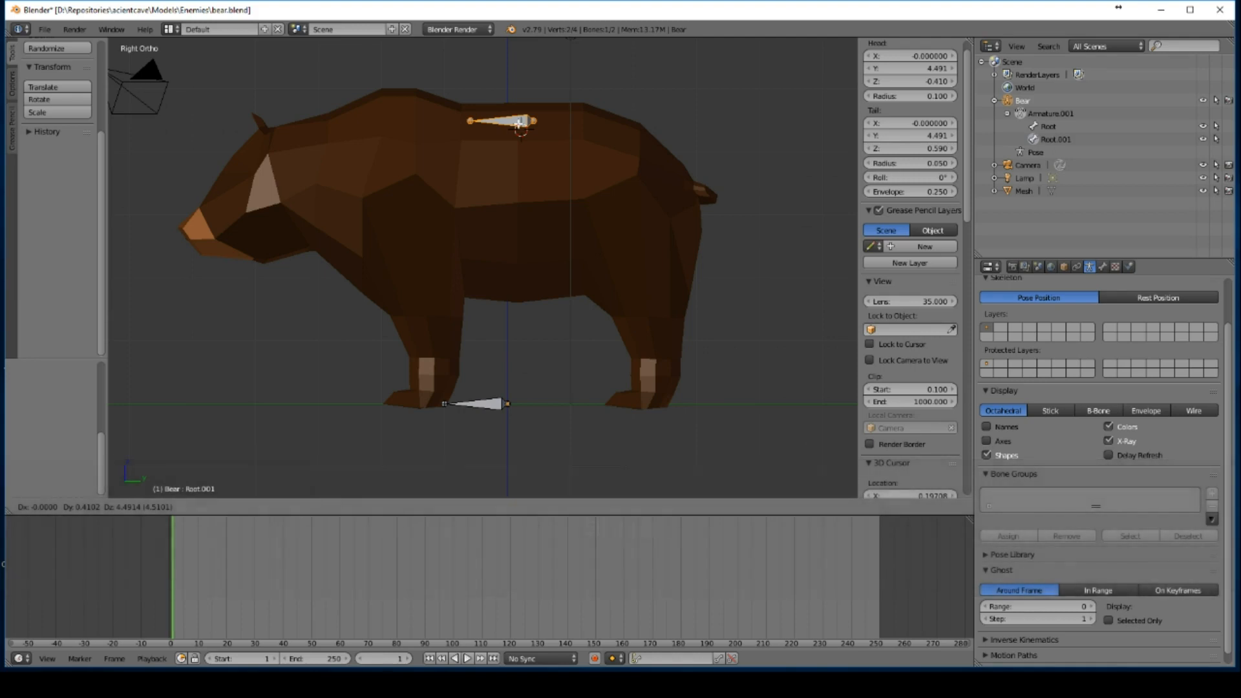
{"action": "left_click", "coordinate": [525, 121]}
Step: Lengthen the back bone by moving its rear joint about 1 unit toward the tail and its front joint about 1 unit toward the head
{"action": "right_click", "coordinate": [536, 123]}
{"action": "key", "text": "g"}
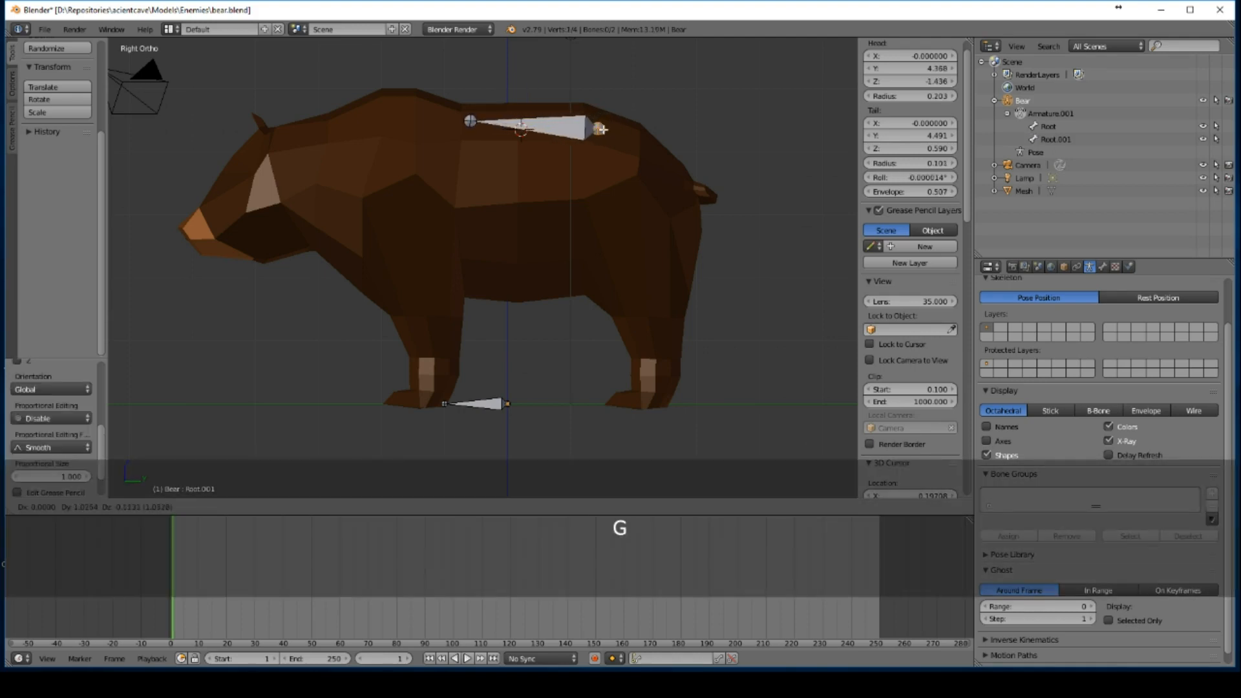
{"action": "left_click", "coordinate": [603, 128]}
{"action": "right_click", "coordinate": [471, 122]}
{"action": "key", "text": "g"}
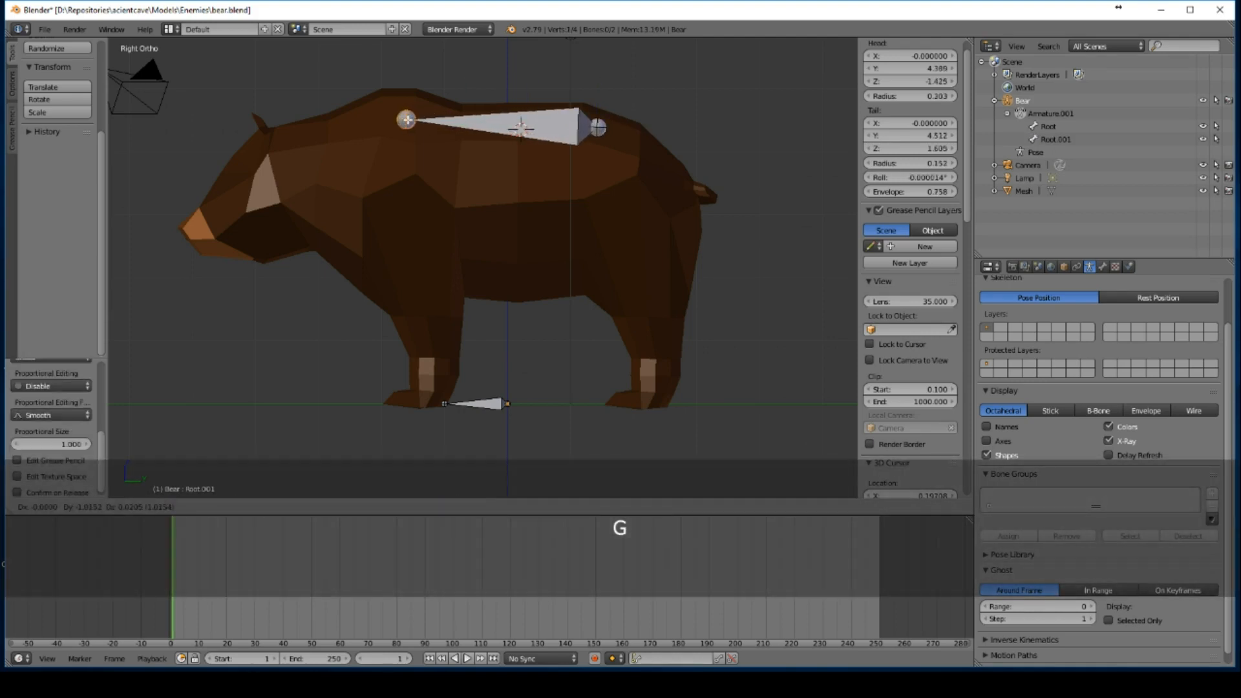
{"action": "left_click", "coordinate": [406, 119]}
Step: Try parenting the Root bone to the back bone with Keep Offset, and undo the parenting
{"action": "right_click", "coordinate": [487, 403]}
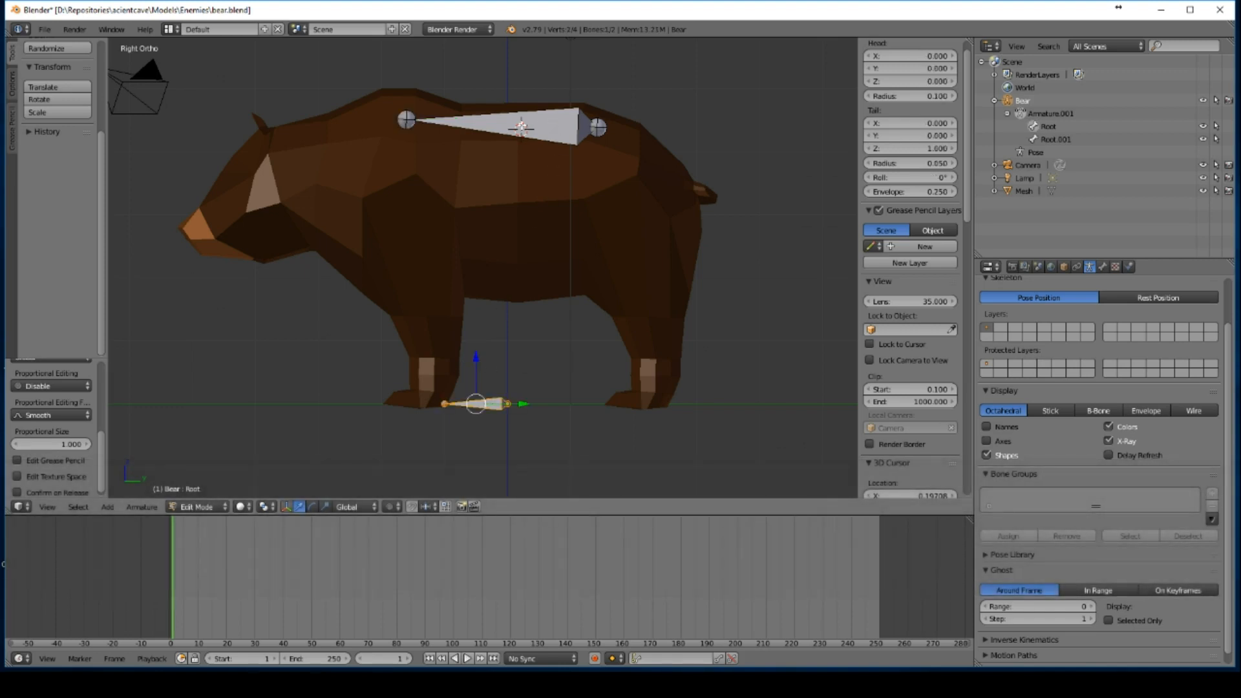
{"action": "right_click", "coordinate": [535, 123], "text": "shift"}
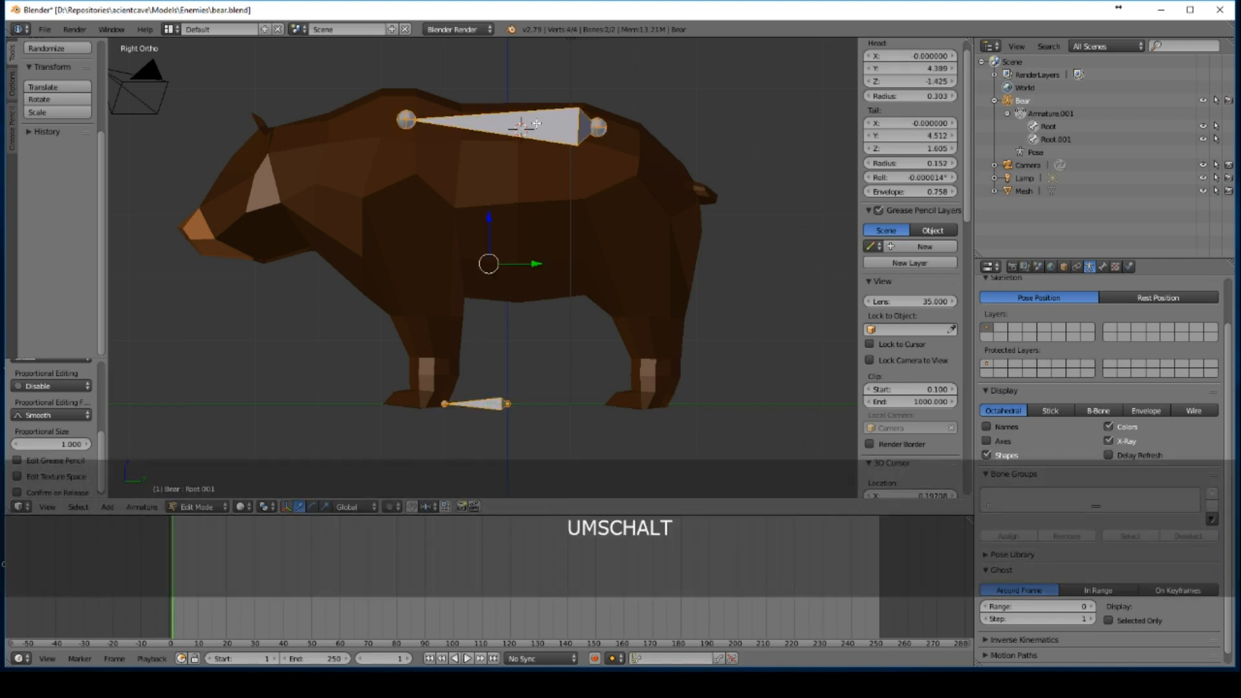
{"action": "key", "text": "ctrl+p"}
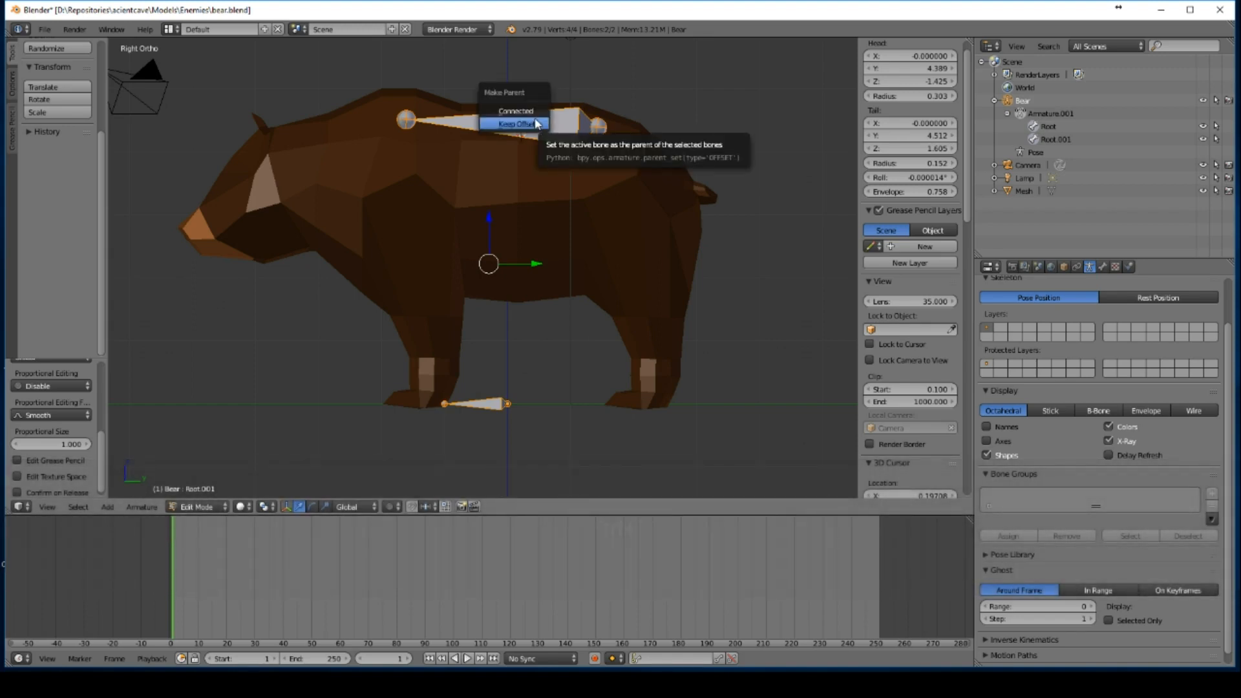
{"action": "left_click", "coordinate": [536, 124]}
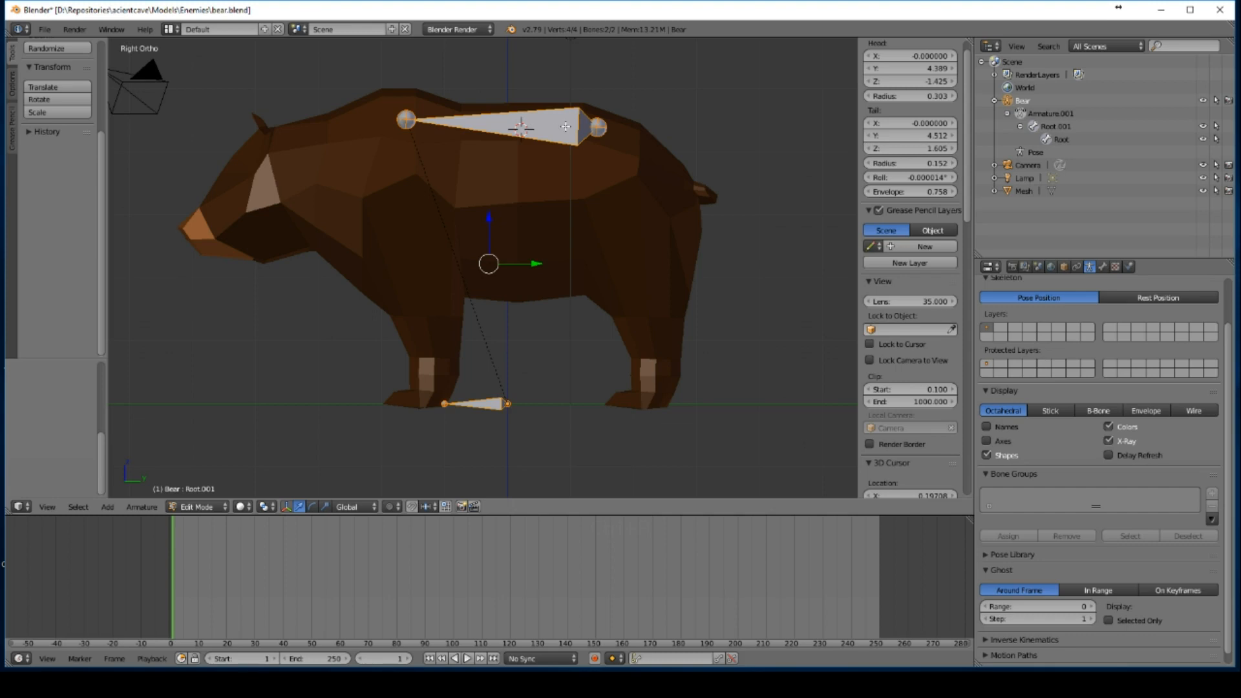
{"action": "right_click", "coordinate": [566, 126]}
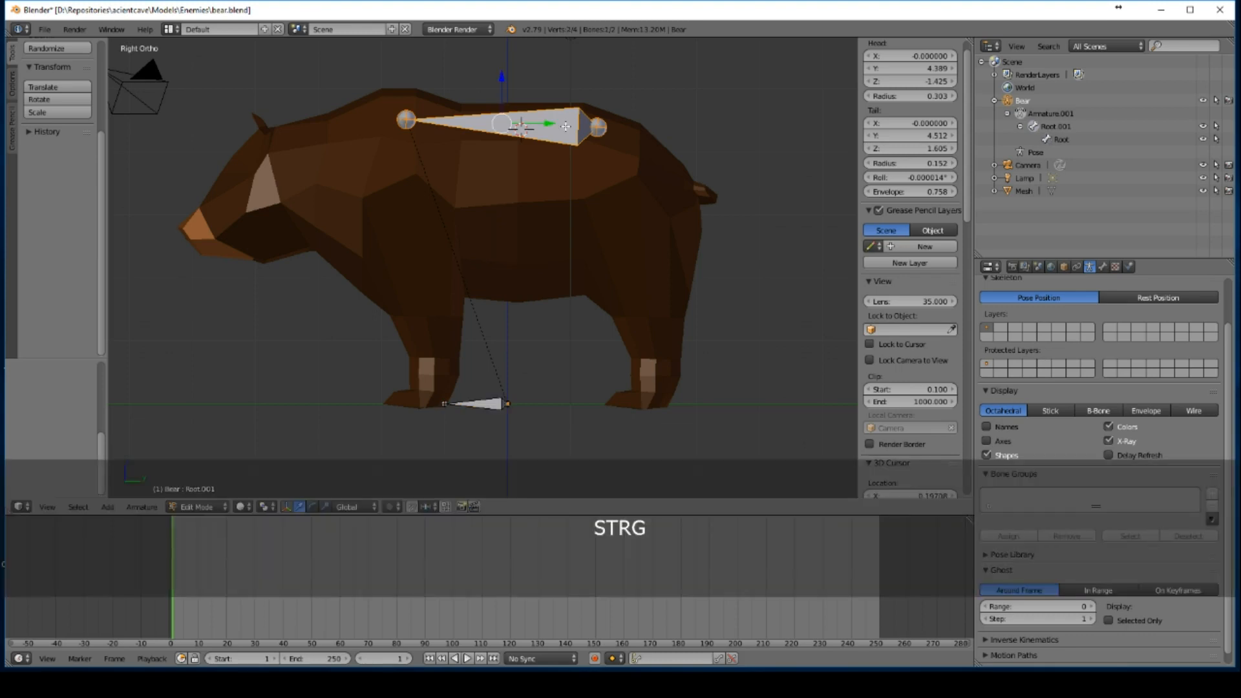
{"action": "key", "text": "ctrl+z"}
{"action": "key", "text": "ctrl+z"}
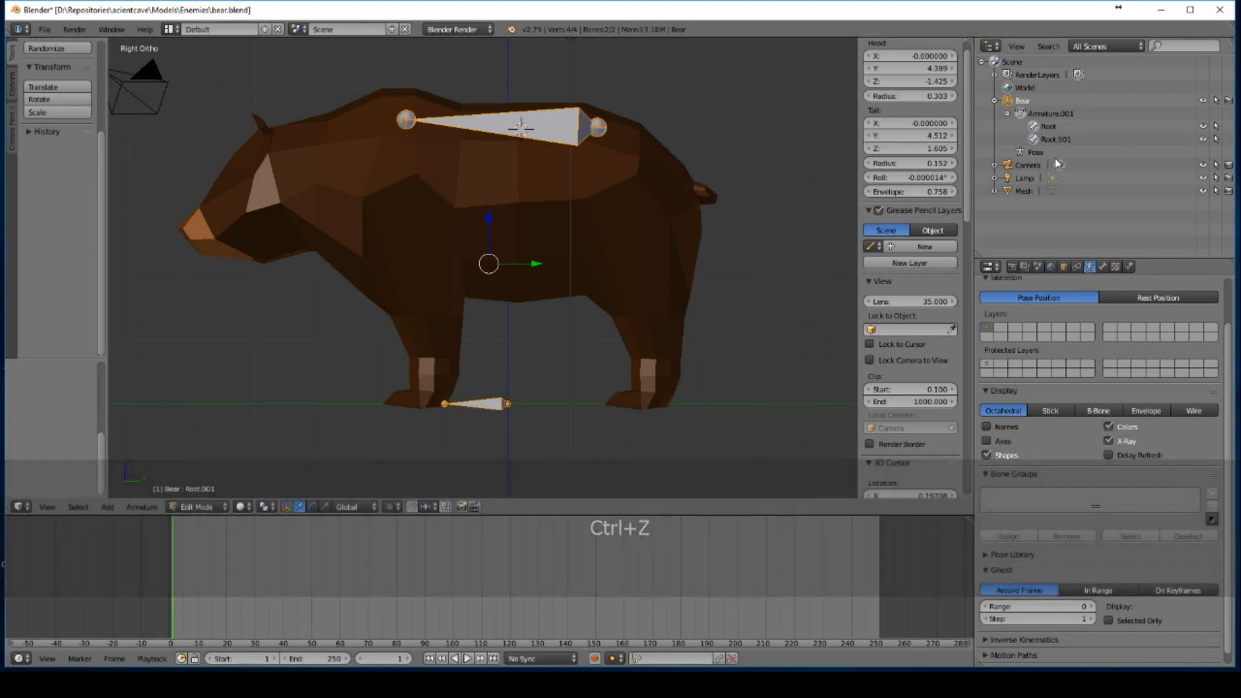
Step: Parent the back bone to the Root bone, keeping its offset
{"action": "right_click", "coordinate": [521, 128]}
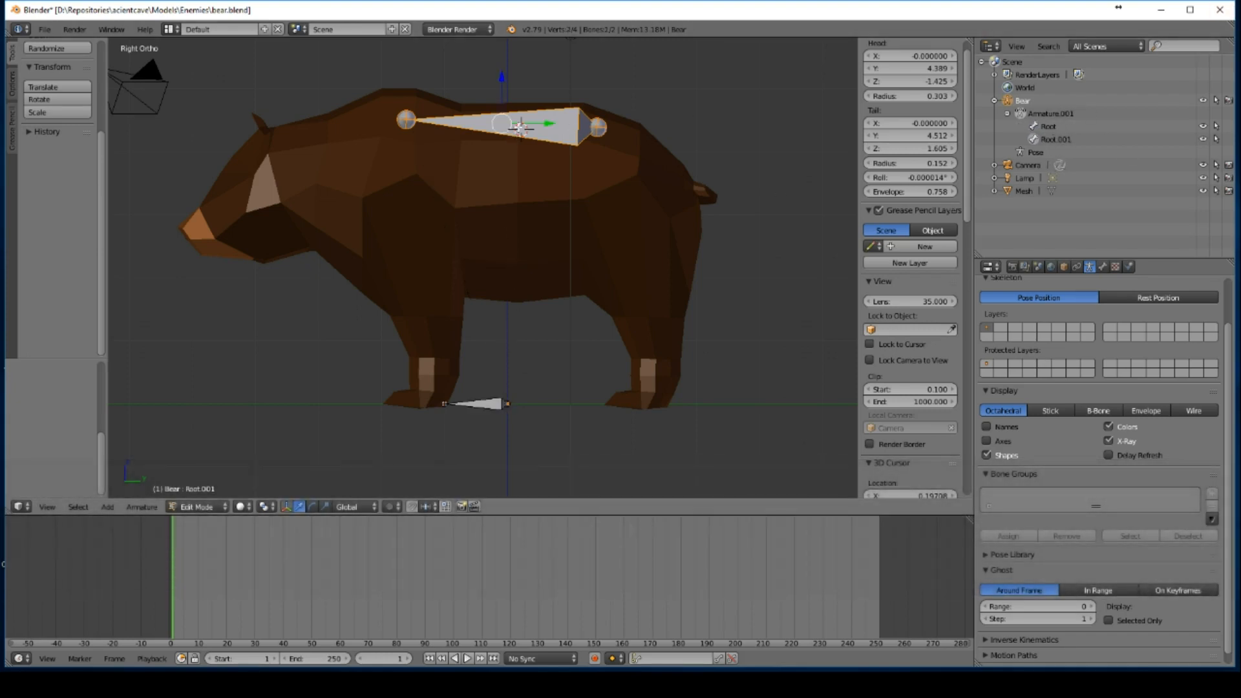
{"action": "right_click", "coordinate": [483, 403], "text": "shift"}
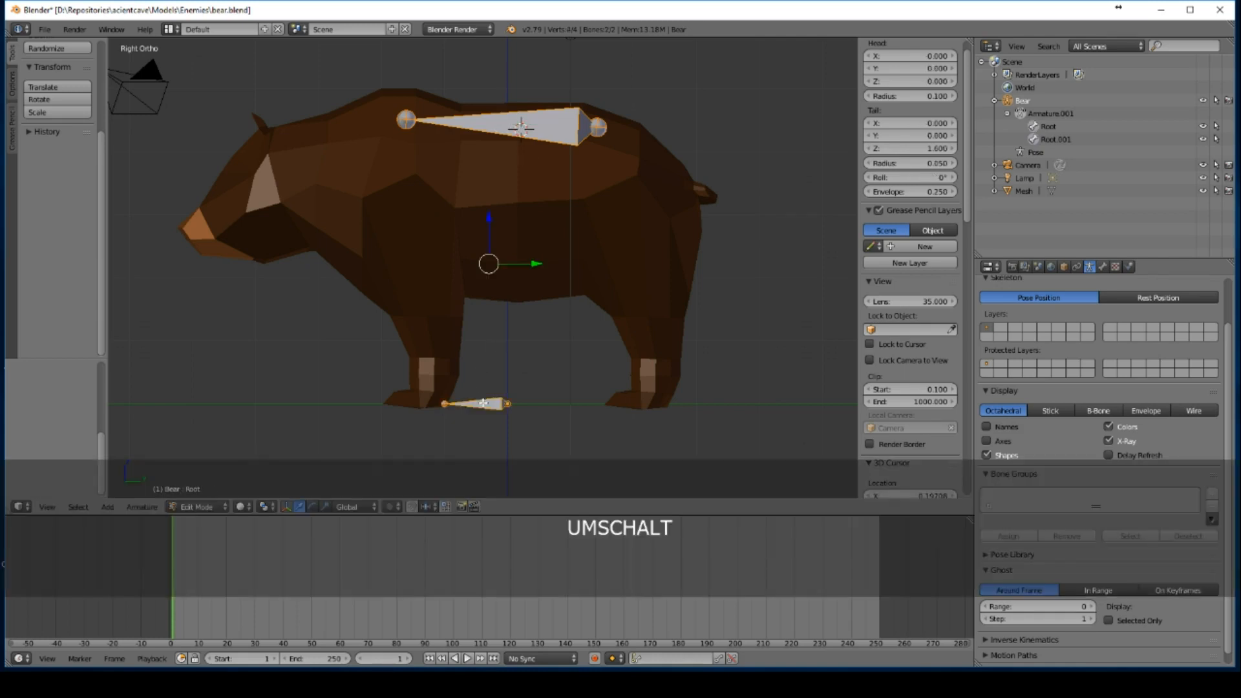
{"action": "key", "text": "ctrl"}
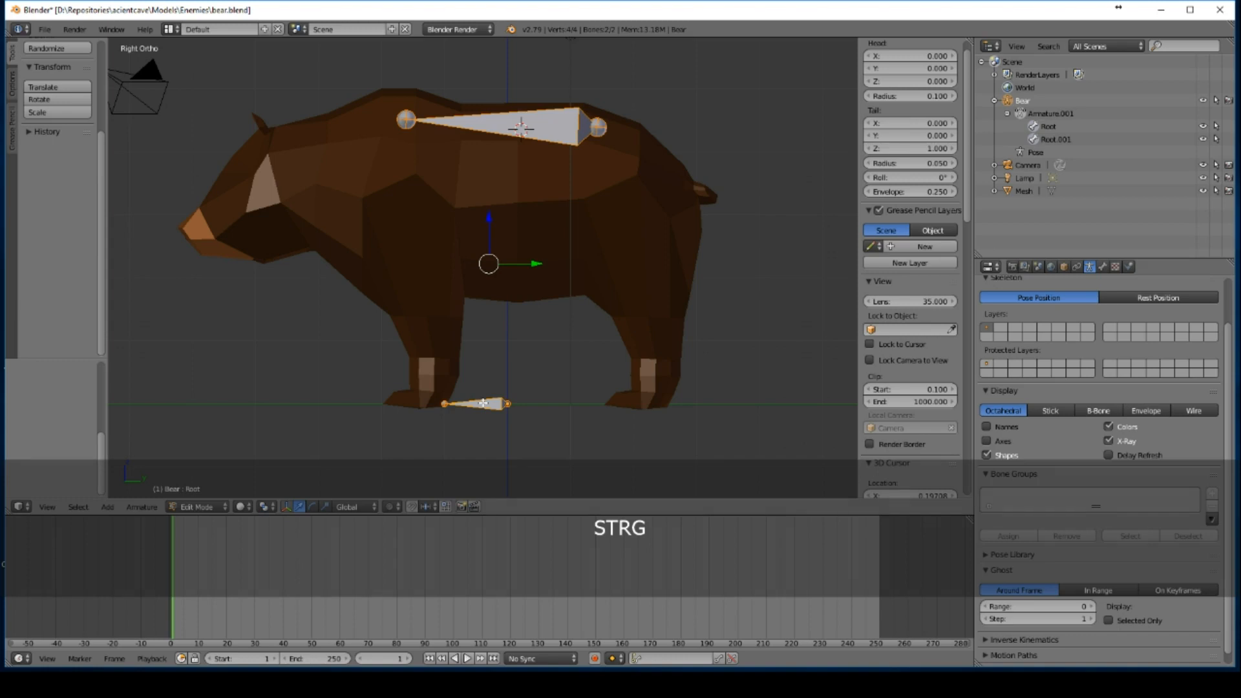
{"action": "key", "text": "ctrl+p"}
{"action": "left_click", "coordinate": [484, 405]}
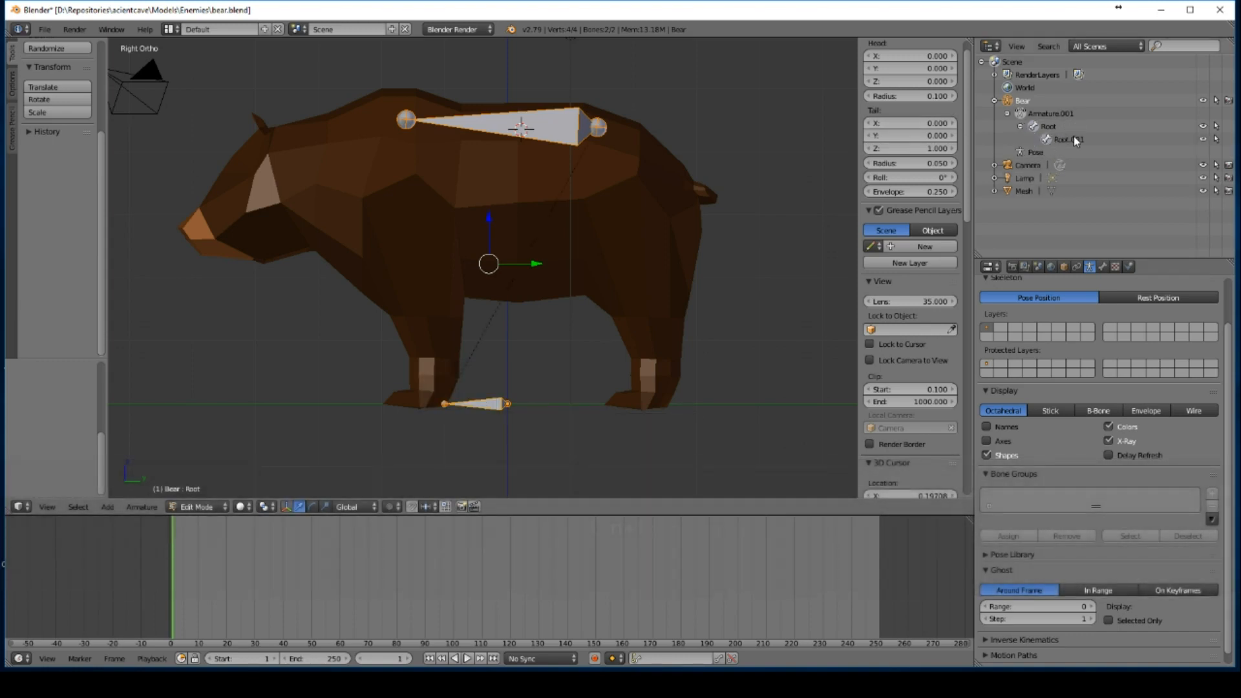
Step: Rename the Root.001 bone in the outliner as Back
{"action": "left_click", "coordinate": [1068, 140]}
{"action": "double_click", "coordinate": [1066, 141]}
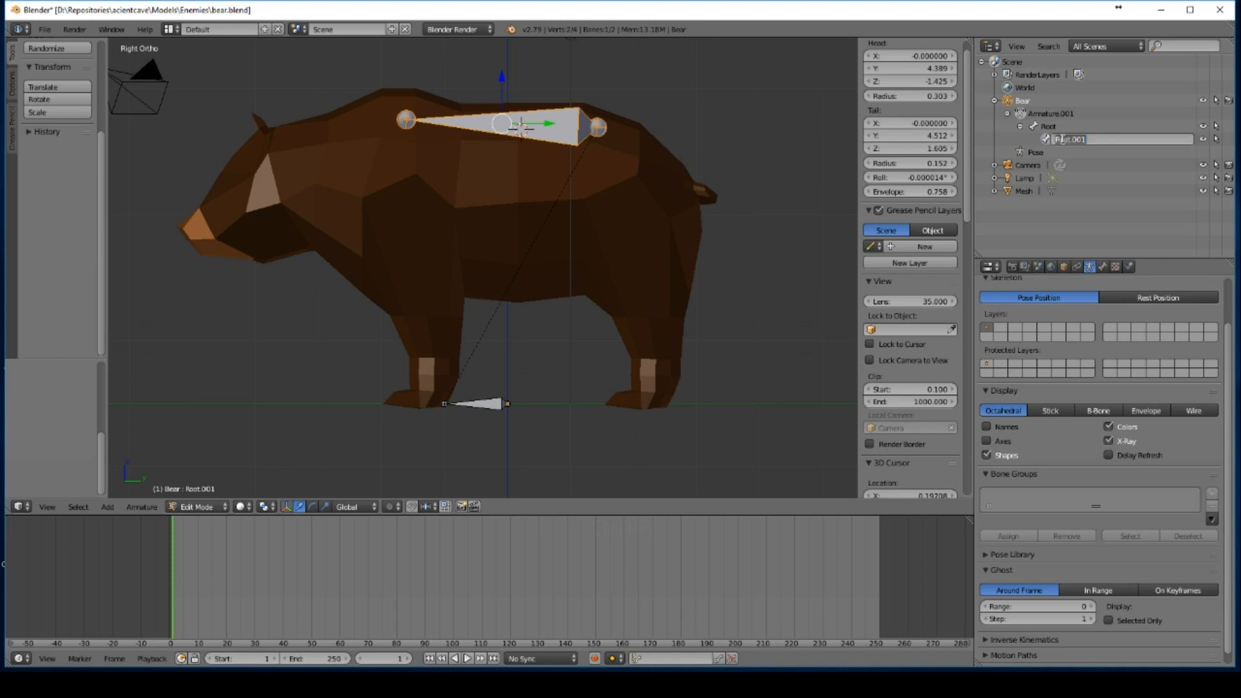
{"action": "type", "text": "Back"}
{"action": "key", "text": "Return"}
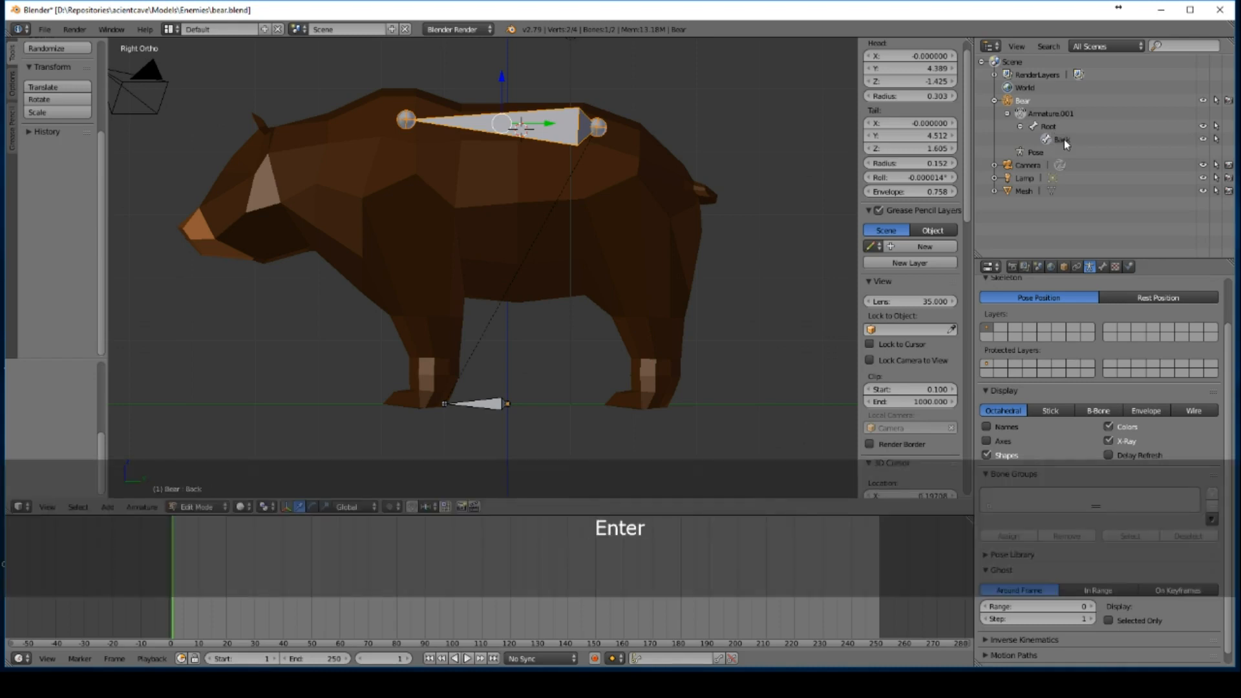
Step: Extrude a neck bone from the Back bone's front joint to behind the ear, and a head bone about 1.46 units long toward the snout
{"action": "right_click", "coordinate": [406, 120]}
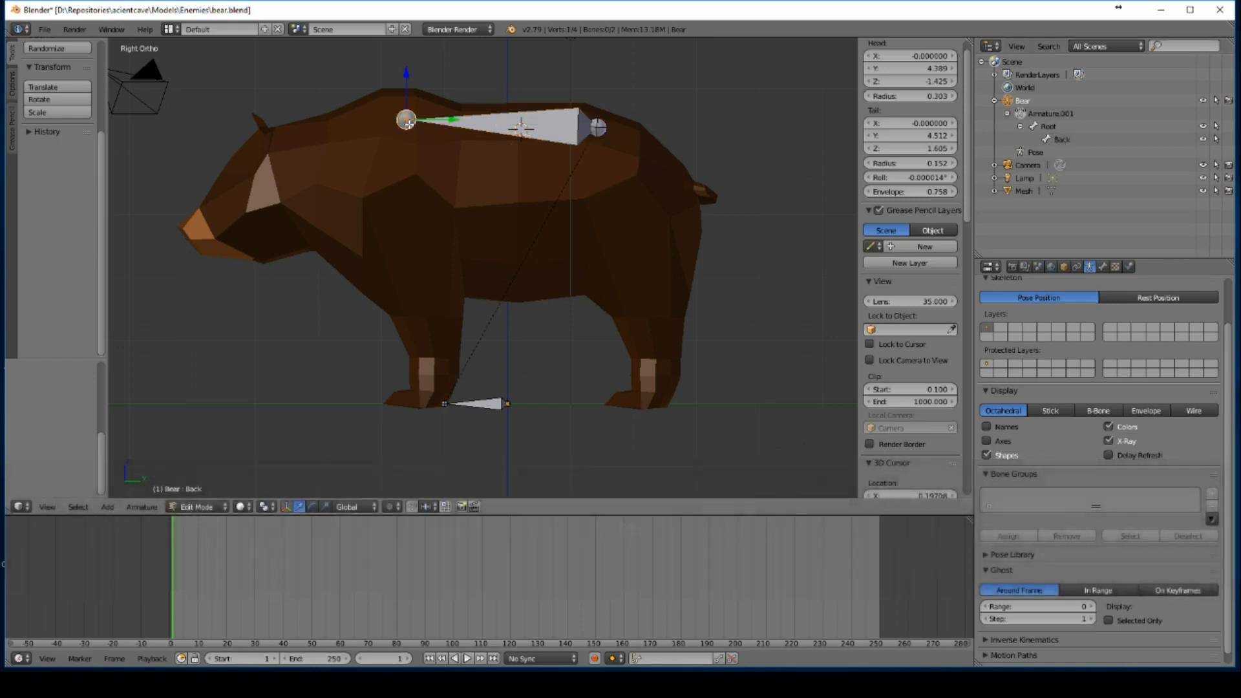
{"action": "key", "text": "e"}
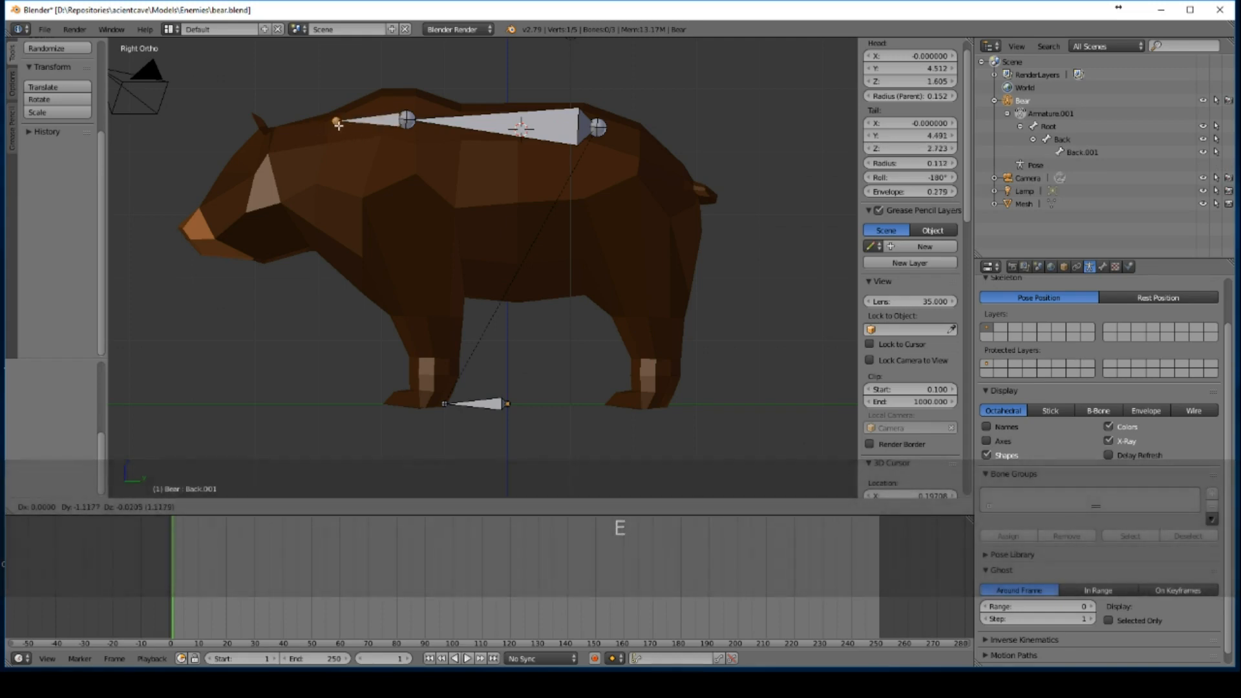
{"action": "left_click", "coordinate": [280, 145]}
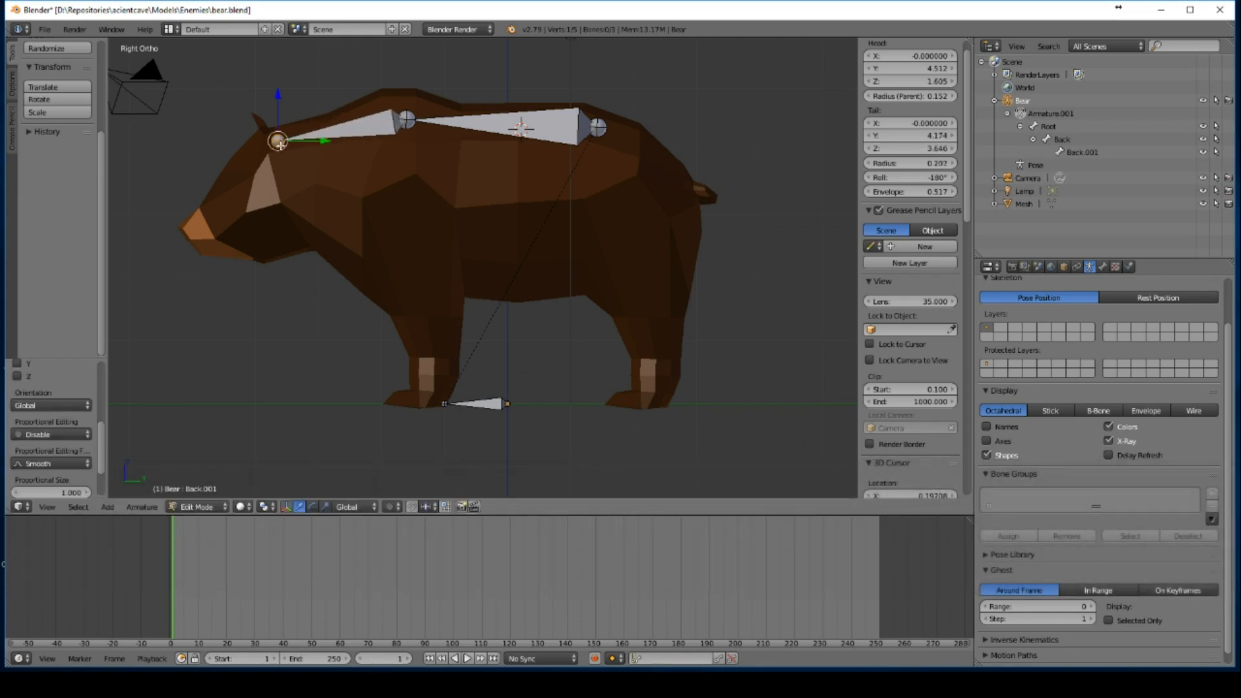
{"action": "key", "text": "e"}
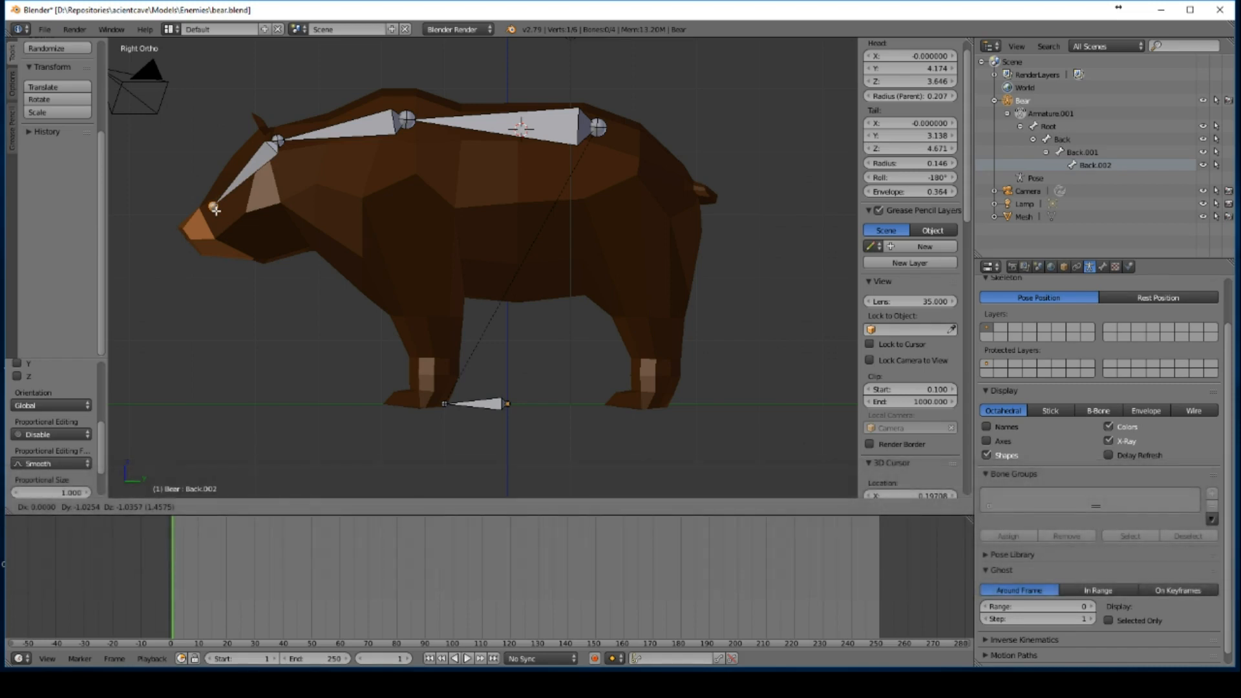
{"action": "left_click", "coordinate": [215, 209]}
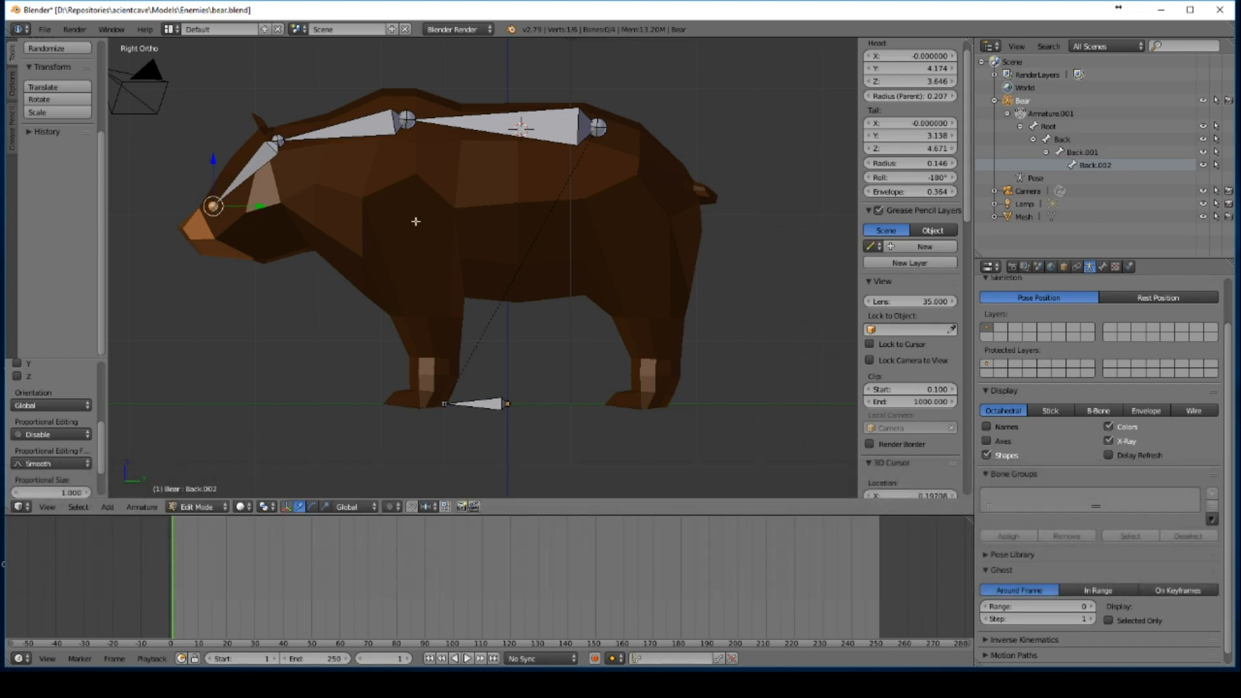
Step: Rename the bone between the back and the head as Neck
{"action": "right_click", "coordinate": [556, 135]}
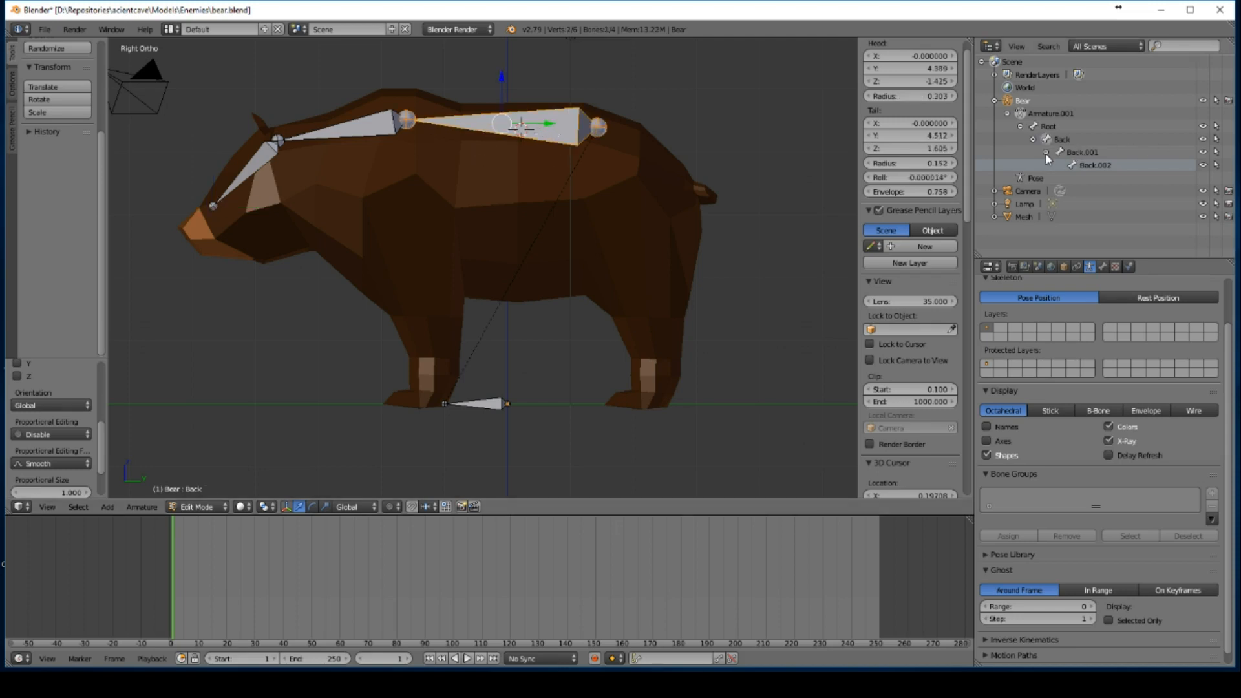
{"action": "double_click", "coordinate": [1086, 153]}
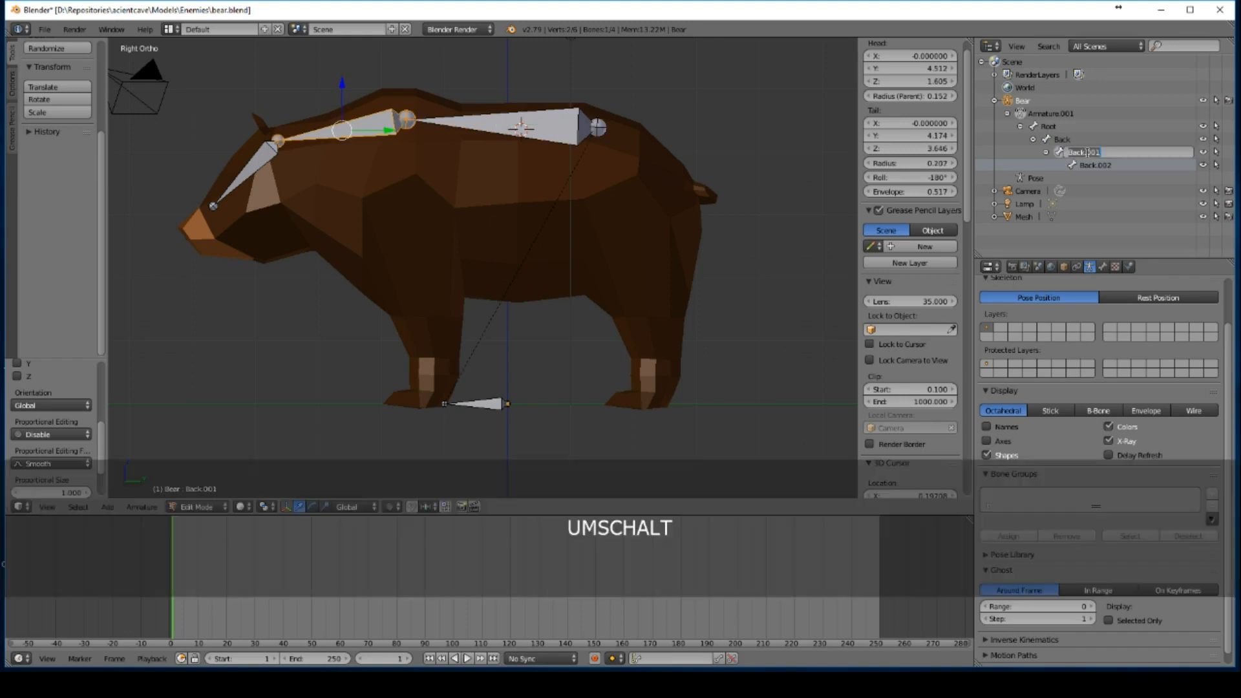
{"action": "type", "text": "C"}
{"action": "key", "text": "BackSpace"}
{"action": "key", "text": "Caps_Lock"}
{"action": "type", "text": "N"}
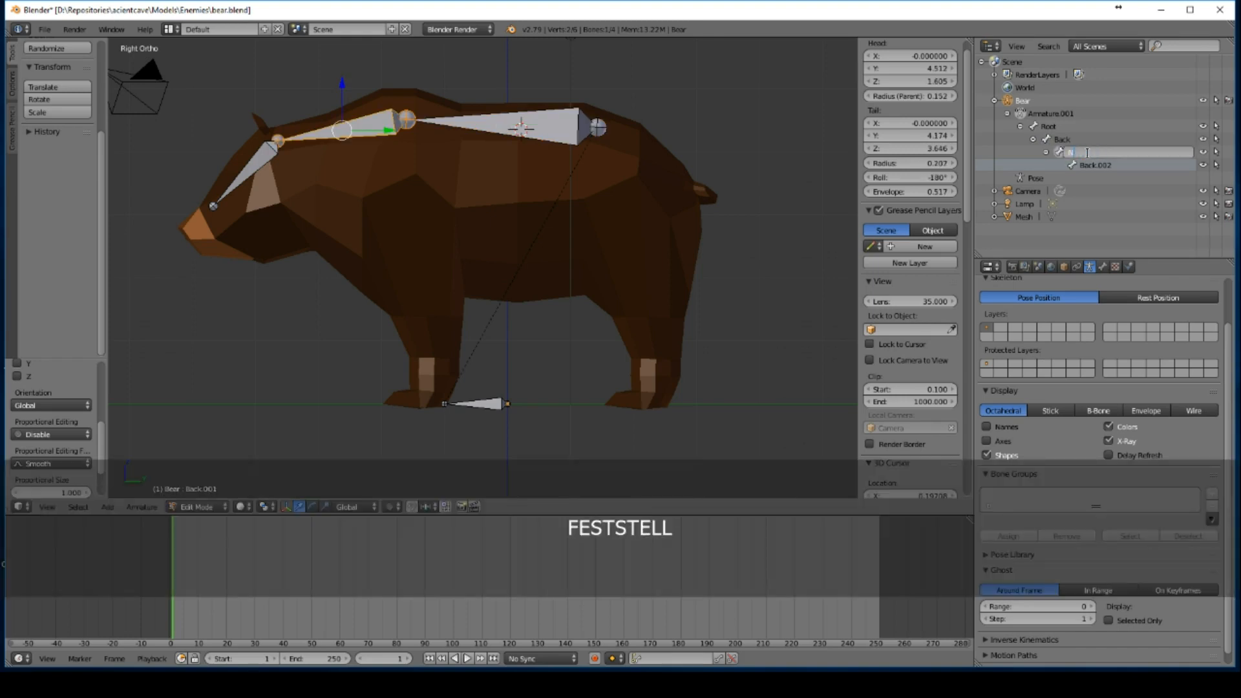
{"action": "type", "text": "eck"}
{"action": "key", "text": "Return"}
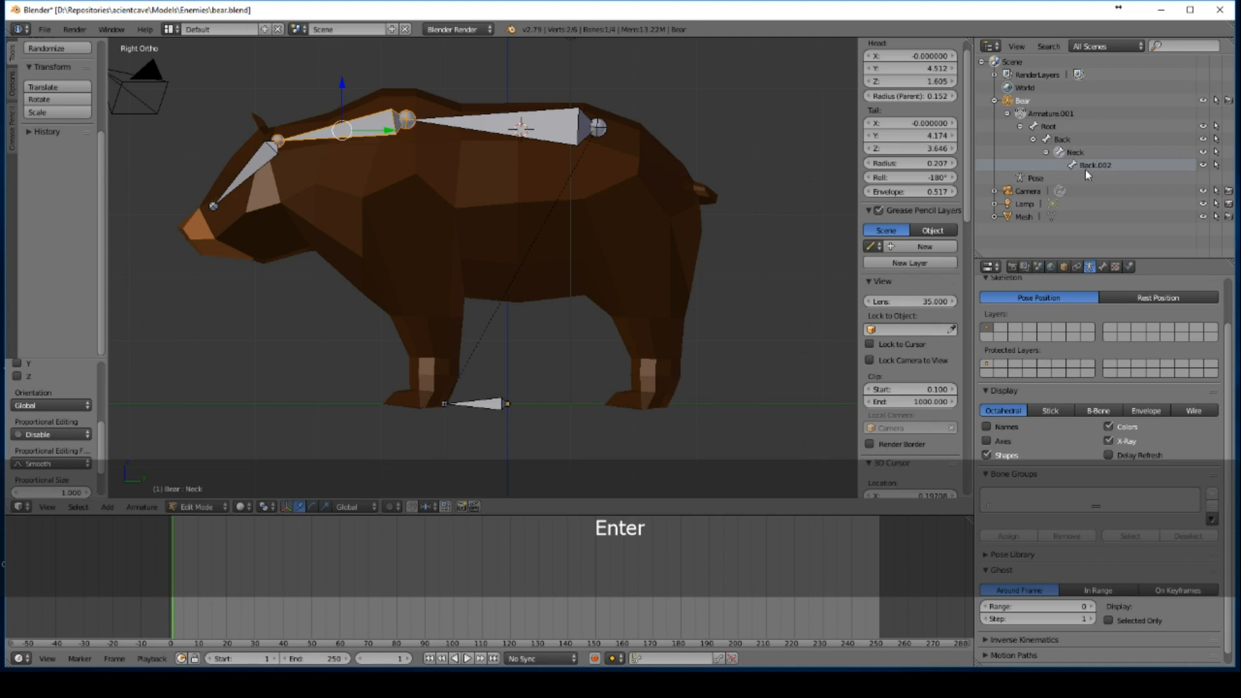
Step: Rename the bone running down to the snout as Head, and select the Root bone
{"action": "double_click", "coordinate": [1088, 164]}
{"action": "type", "text": "Head"}
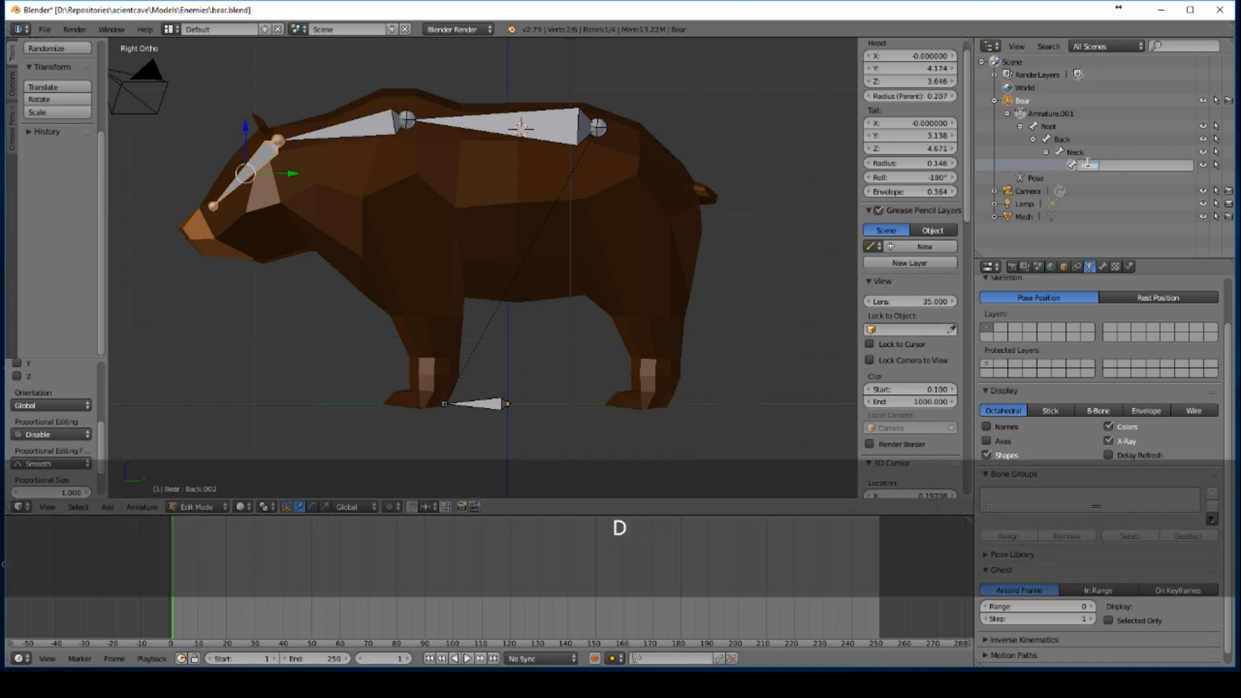
{"action": "key", "text": "Return"}
{"action": "left_click", "coordinate": [1046, 128]}
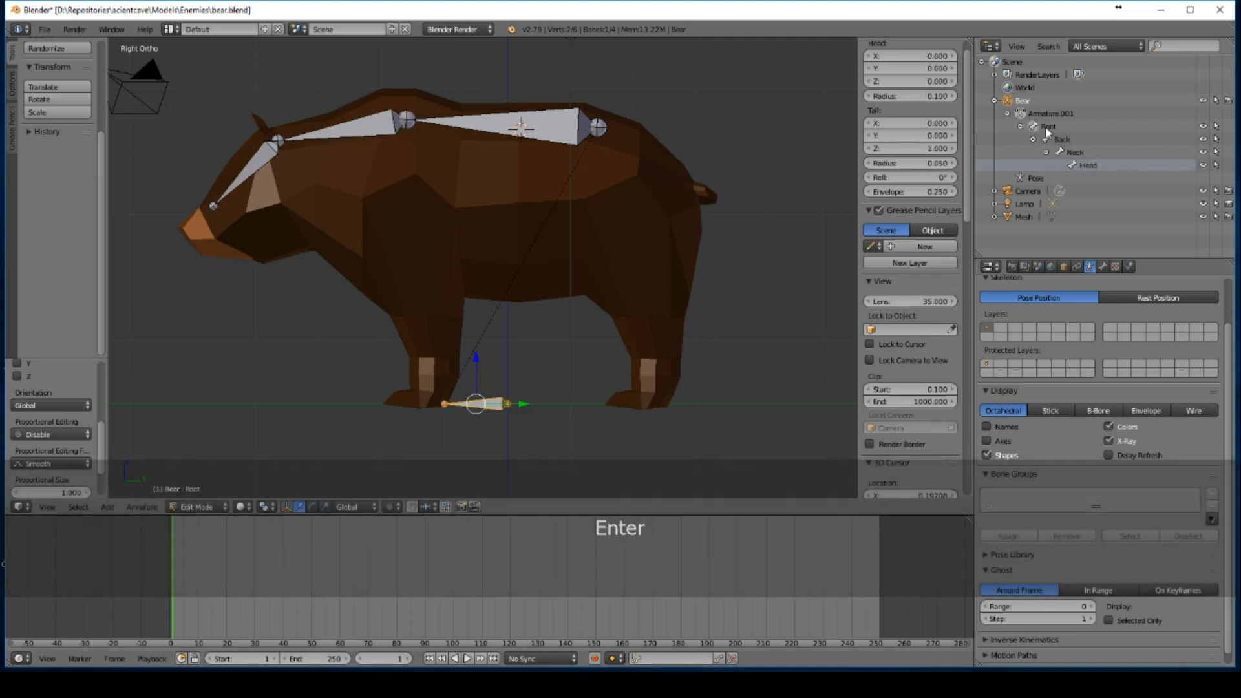
Step: Duplicate the Back bone, placing the copy about 1.1 units toward the tail and 1.2 units lower
{"action": "right_click", "coordinate": [521, 129]}
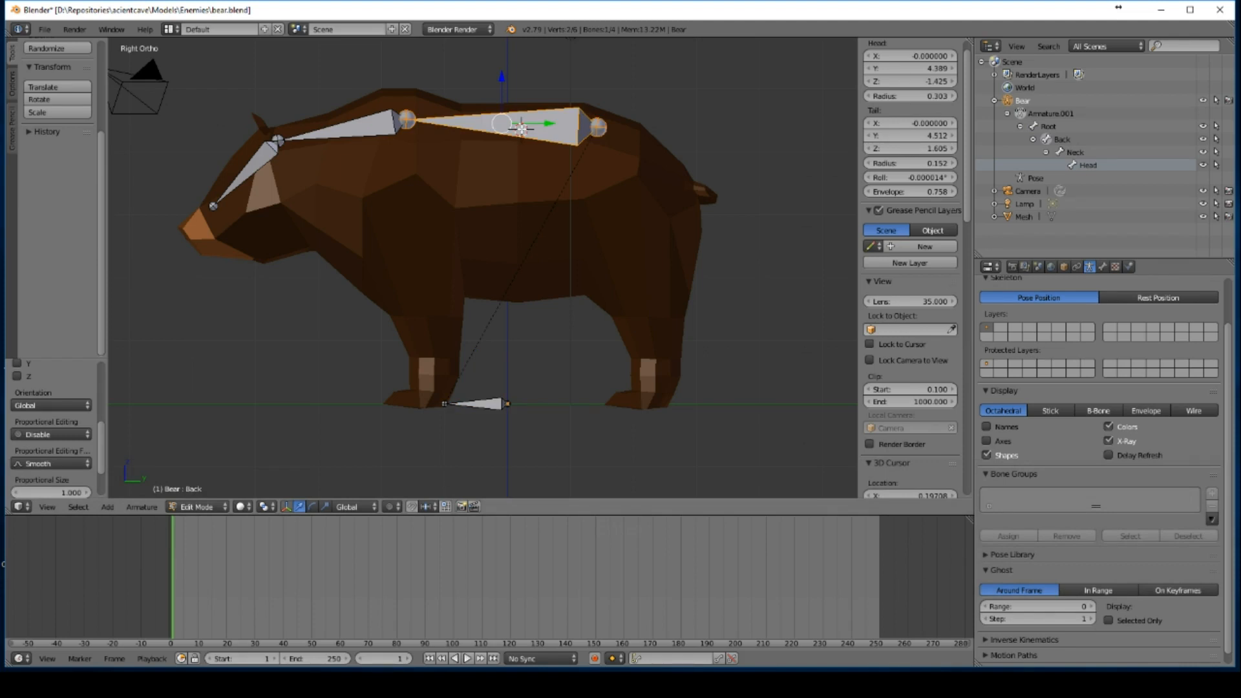
{"action": "key", "text": "shift"}
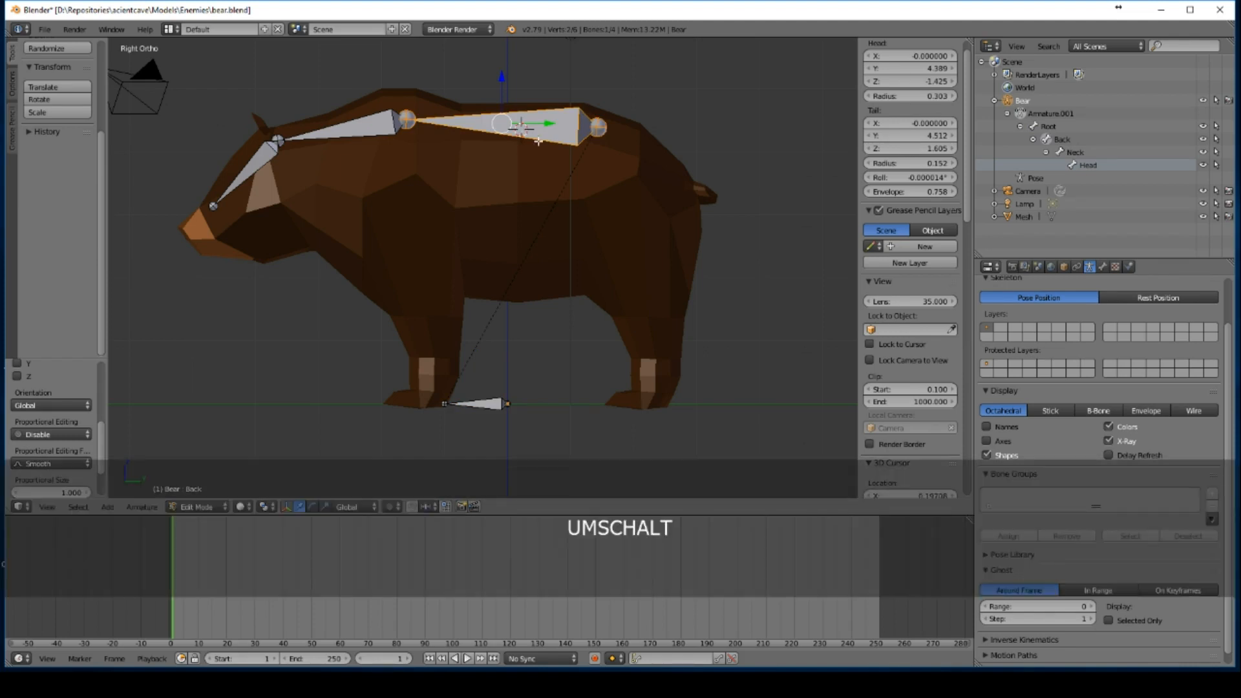
{"action": "key", "text": "shift+d"}
{"action": "left_click", "coordinate": [618, 208]}
Step: Move the duplicated bone's joints so it stands in the hind leg, from Y 3.589, Z -2.010 at the hip to Y 1.159, Z -2.374
{"action": "right_click", "coordinate": [474, 195]}
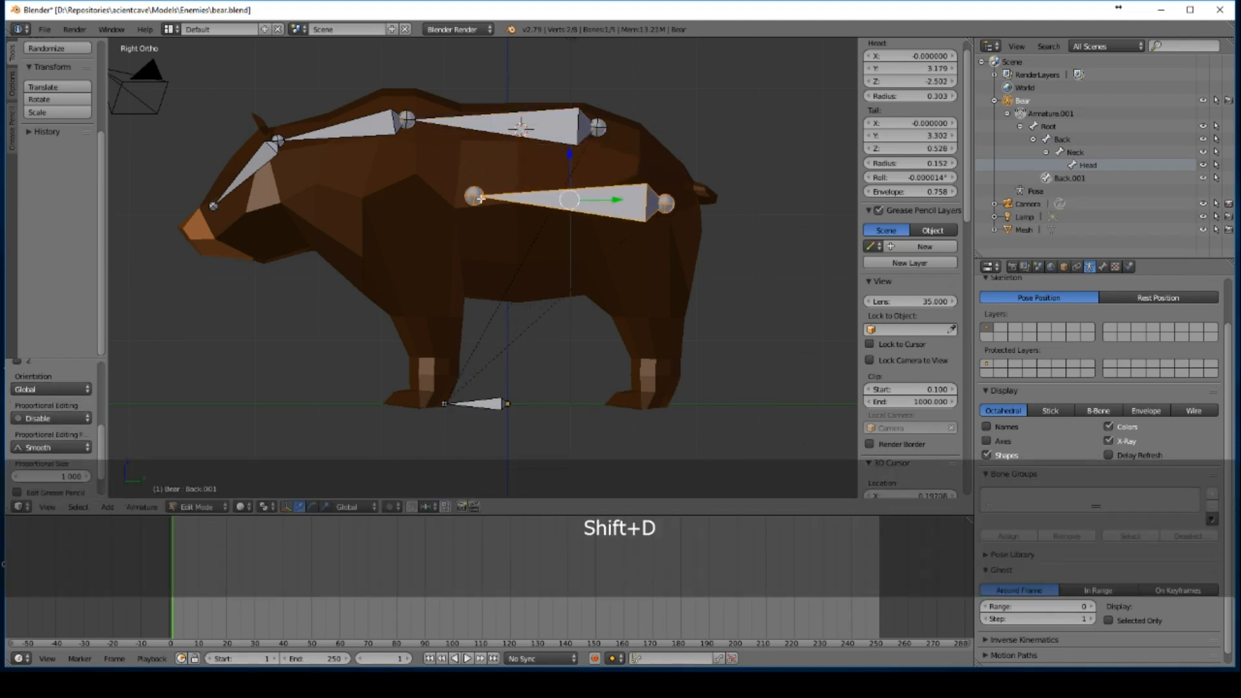
{"action": "key", "text": "g"}
{"action": "left_click", "coordinate": [690, 345]}
{"action": "right_click", "coordinate": [666, 205]}
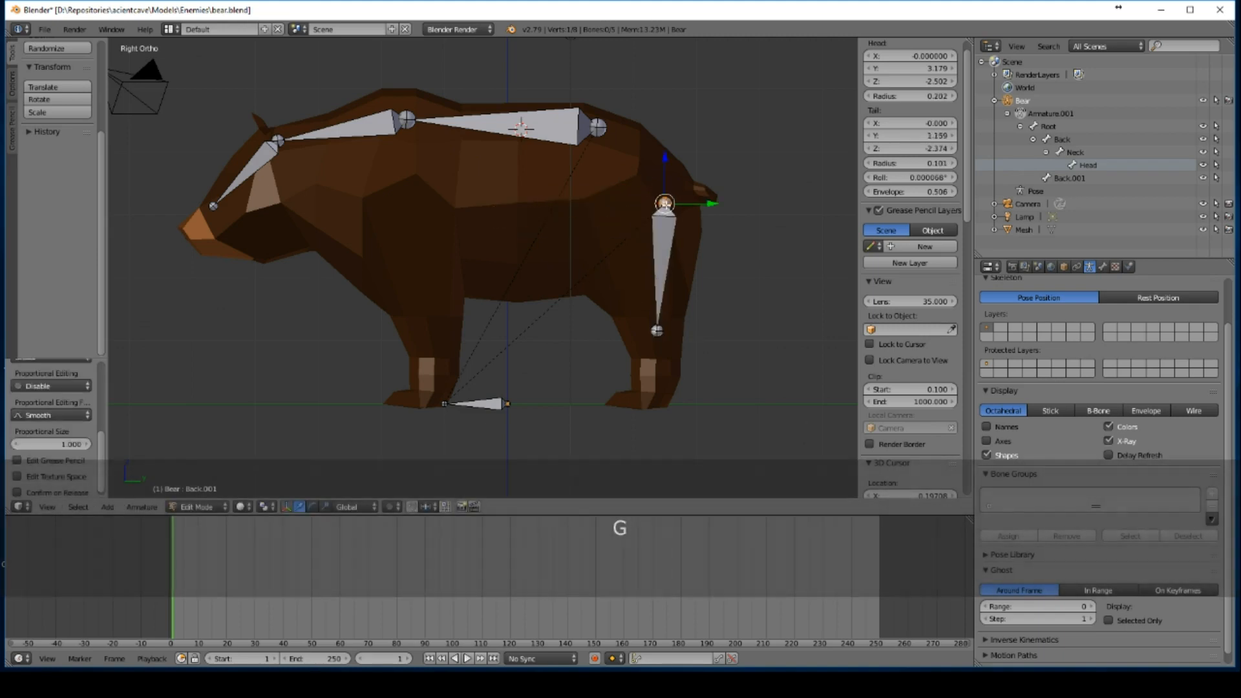
{"action": "key", "text": "g"}
{"action": "left_click", "coordinate": [625, 169]}
Step: Rename the hind leg bone as LeftLeg
{"action": "double_click", "coordinate": [1077, 179]}
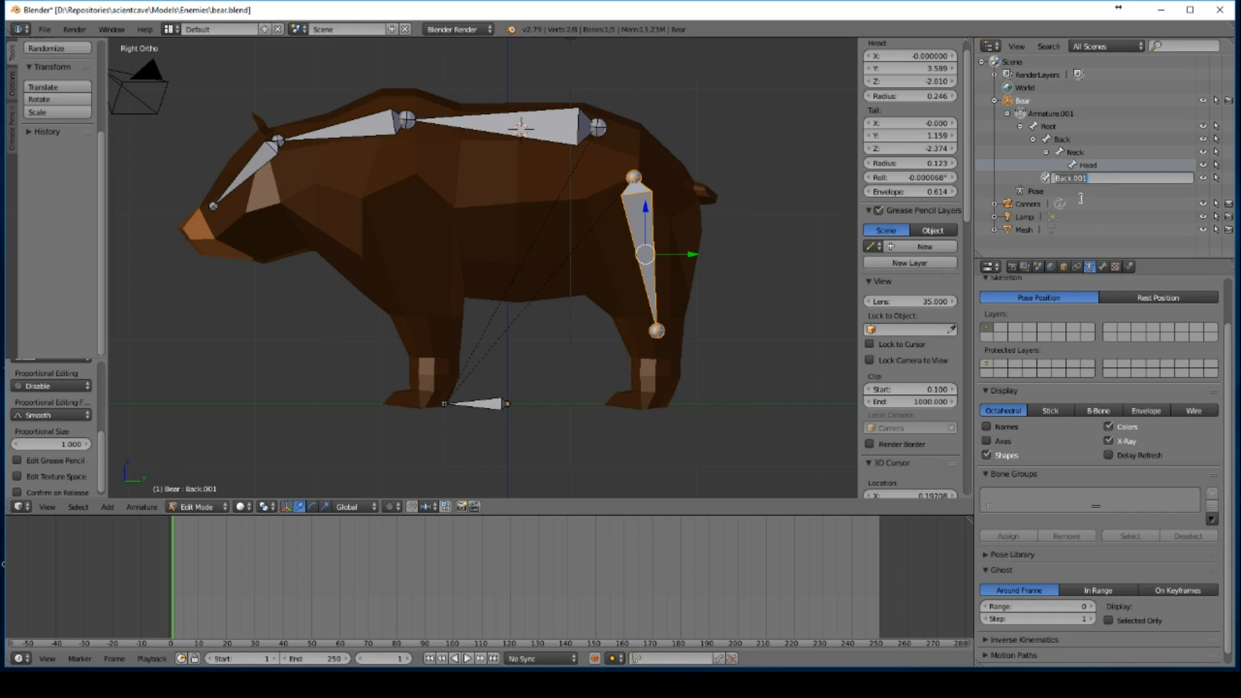
{"action": "type", "text": "Lef"}
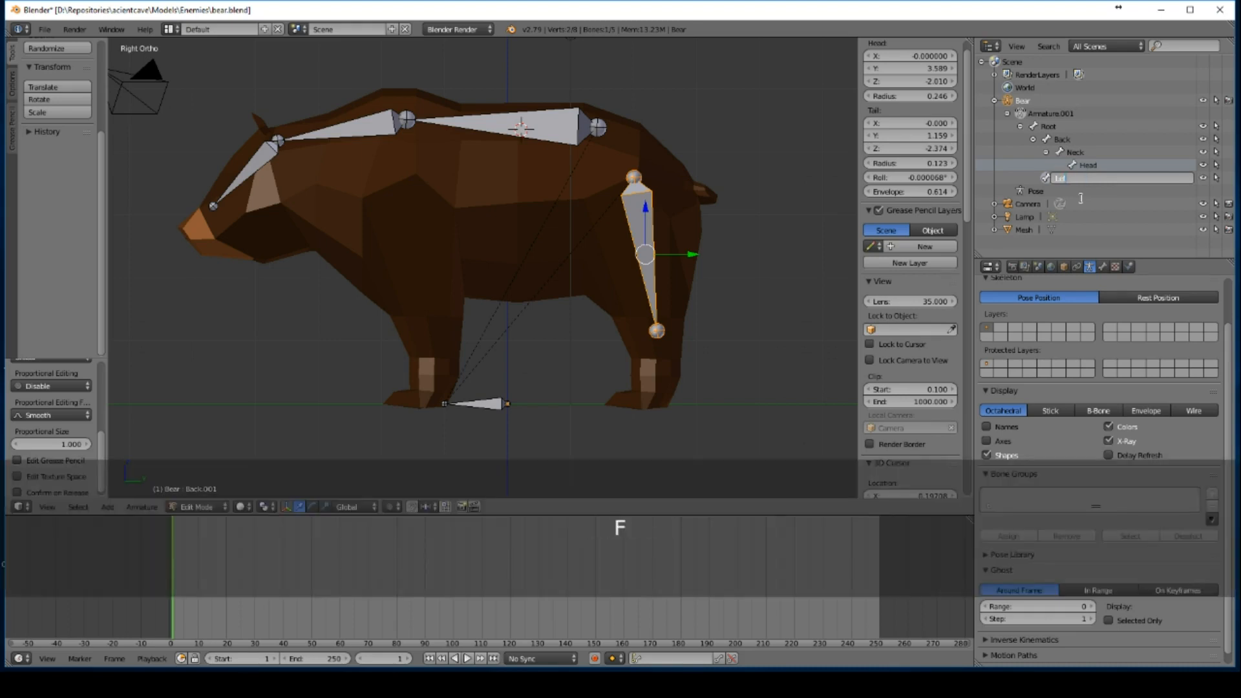
{"action": "type", "text": "tLeg"}
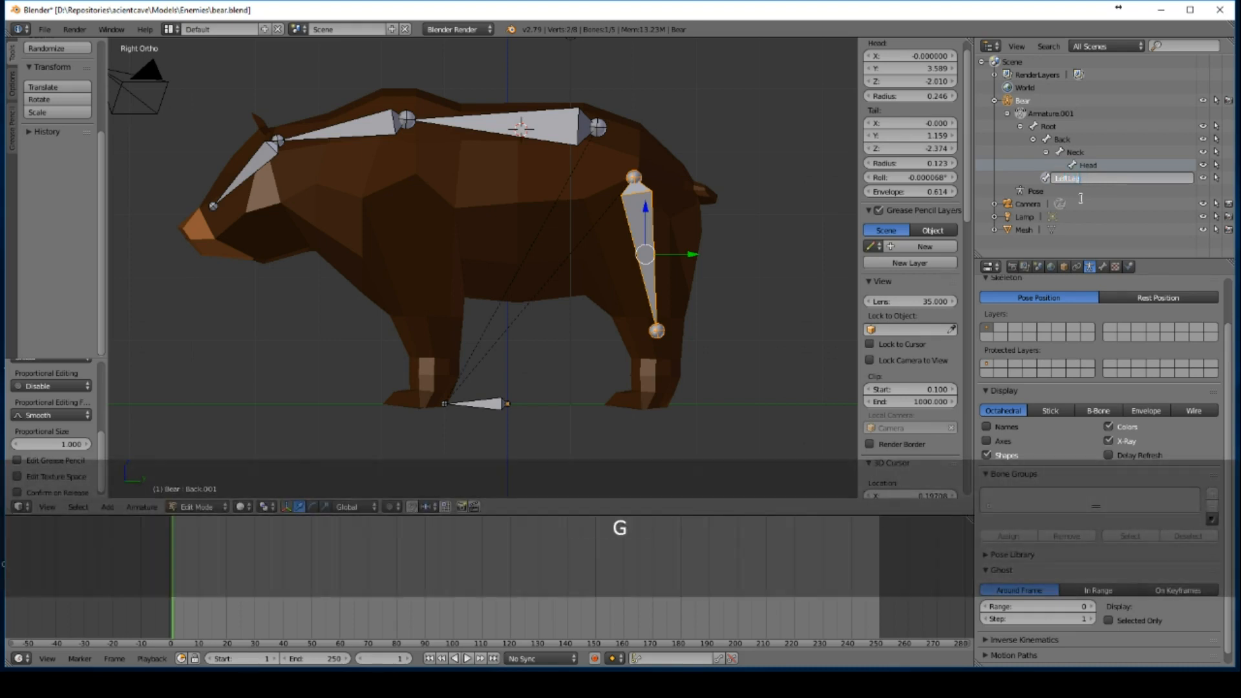
{"action": "key", "text": "Return"}
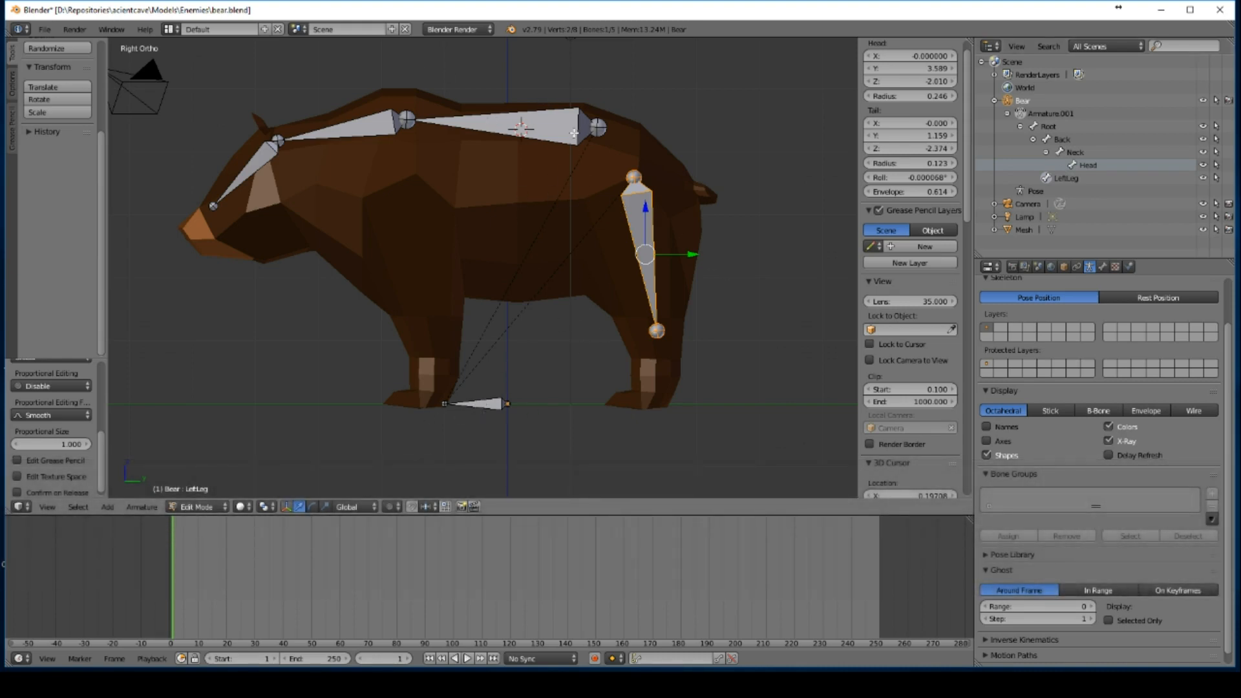
Step: Parent the LeftLeg bone to the Back bone with Keep Offset
{"action": "right_click", "coordinate": [531, 116], "text": "shift"}
{"action": "key", "text": "ctrl"}
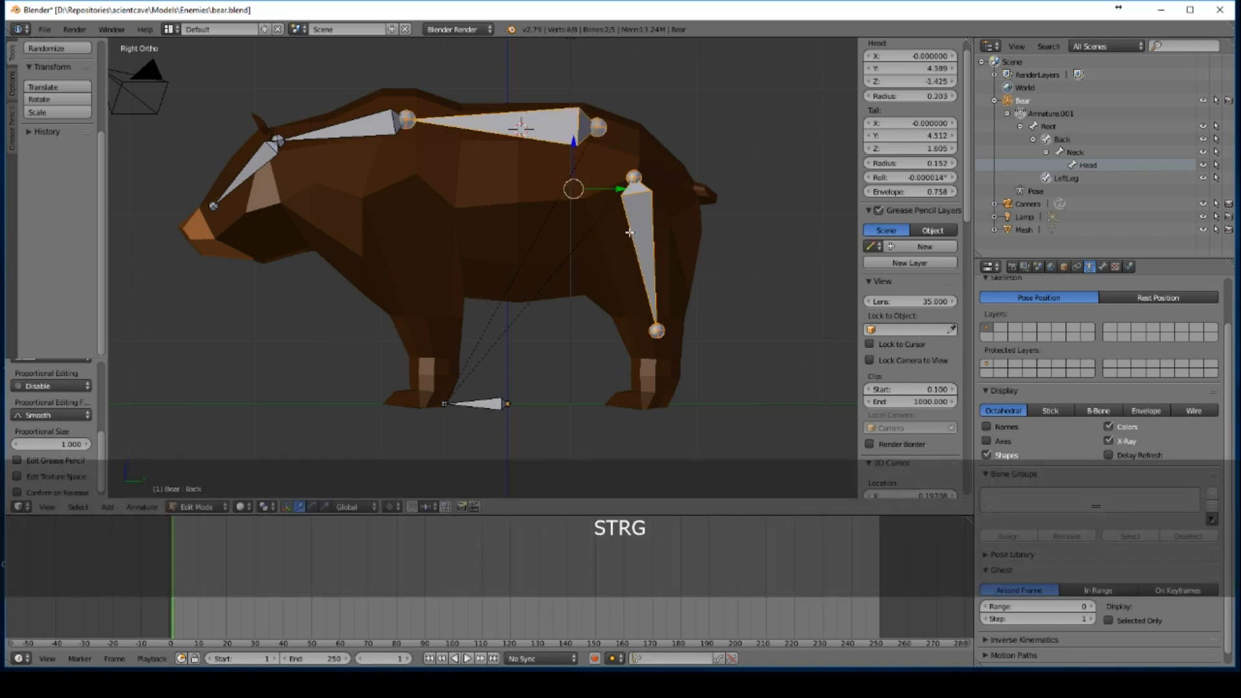
{"action": "key", "text": "ctrl+p"}
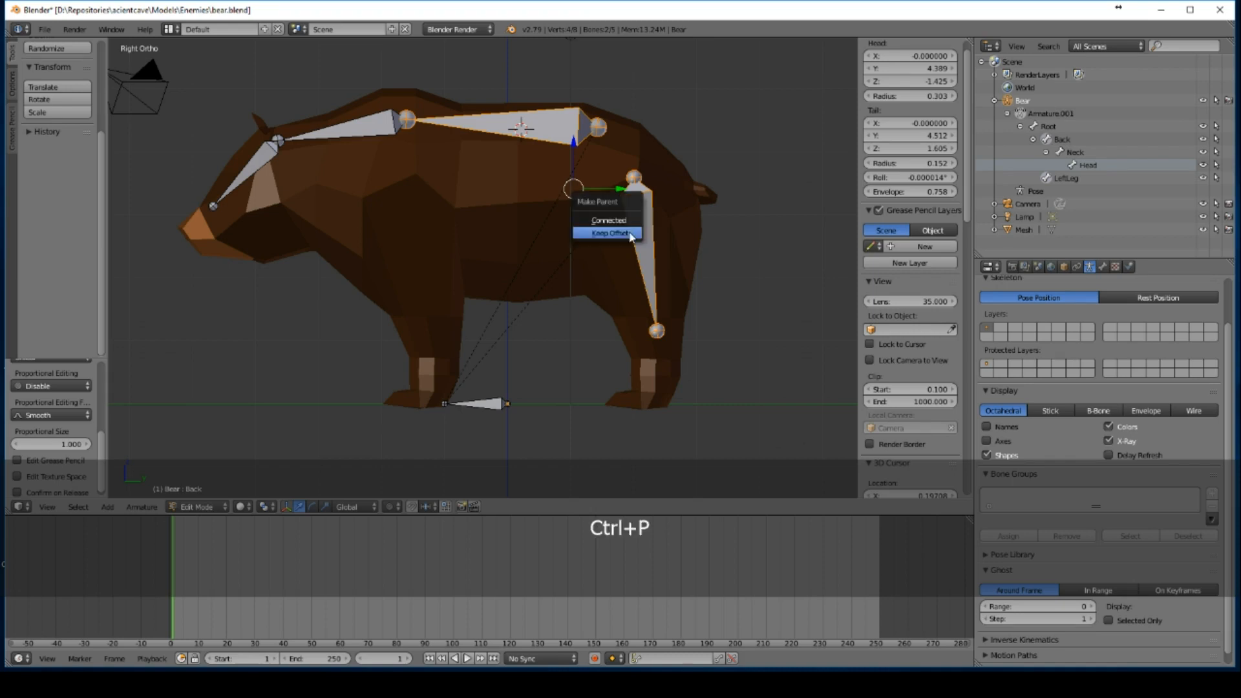
{"action": "left_click", "coordinate": [630, 232]}
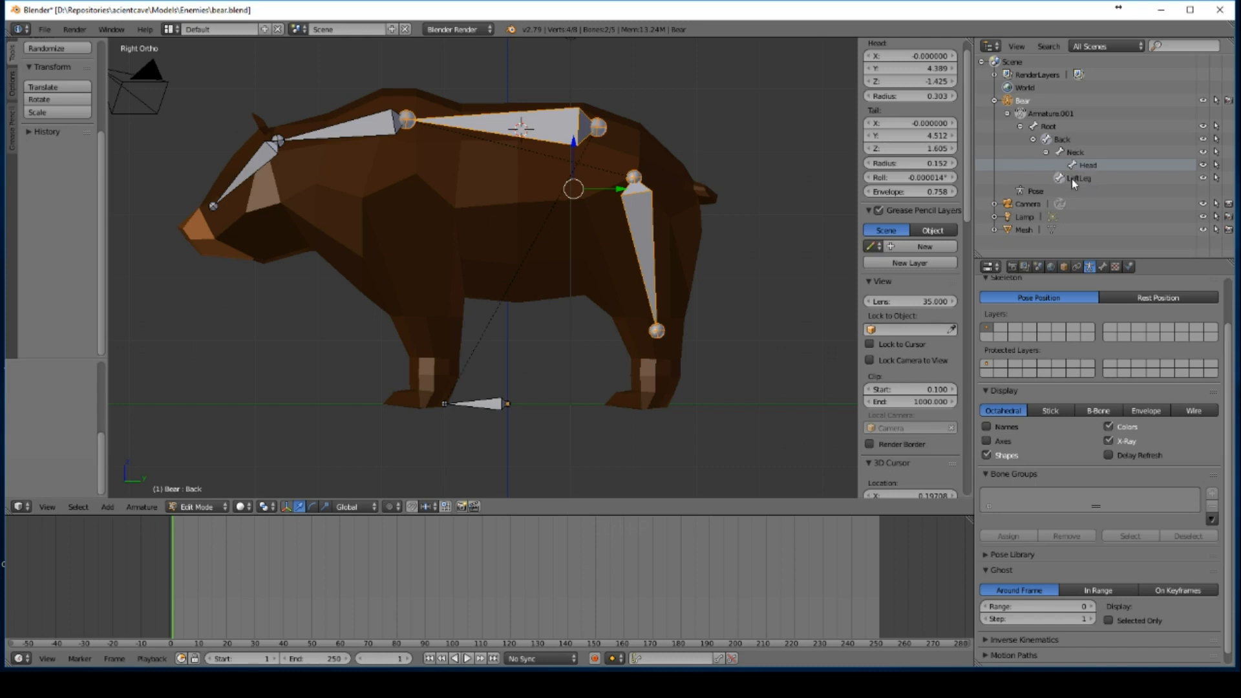
Step: Reposition LeftLeg's joints, with the knee at Y 1.159, Z -2.117 and the hip at Y 3.733, Z -2.410
{"action": "right_click", "coordinate": [656, 331]}
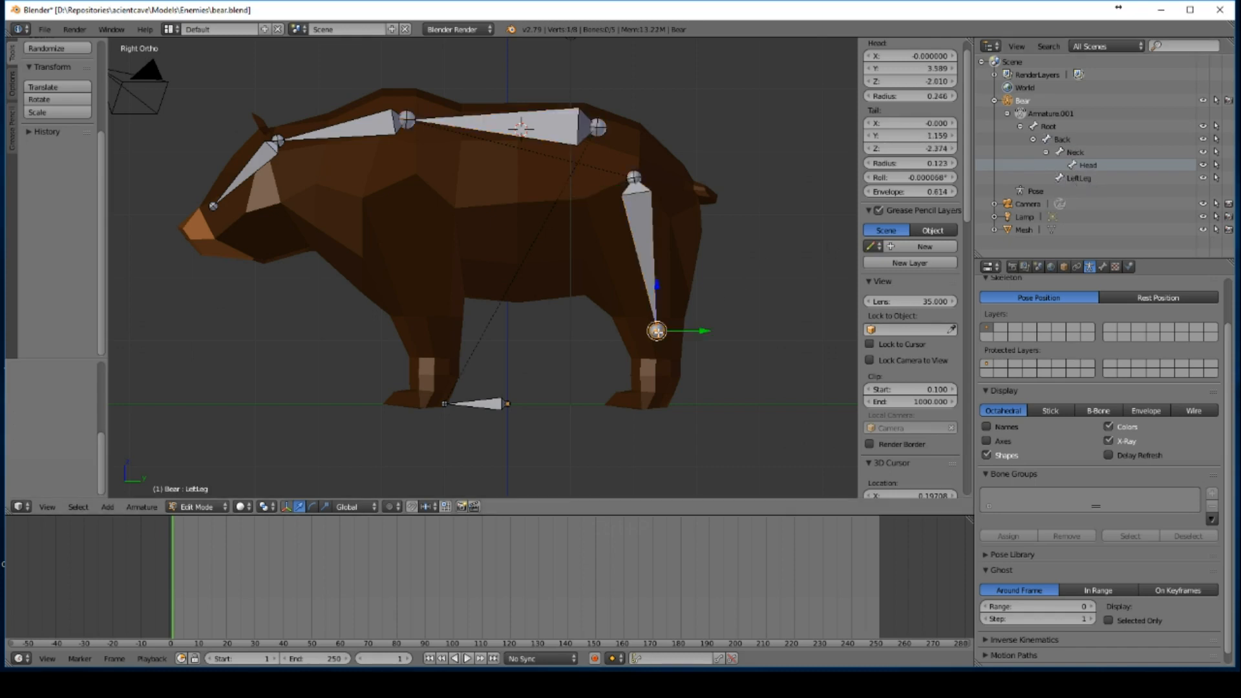
{"action": "key", "text": "g"}
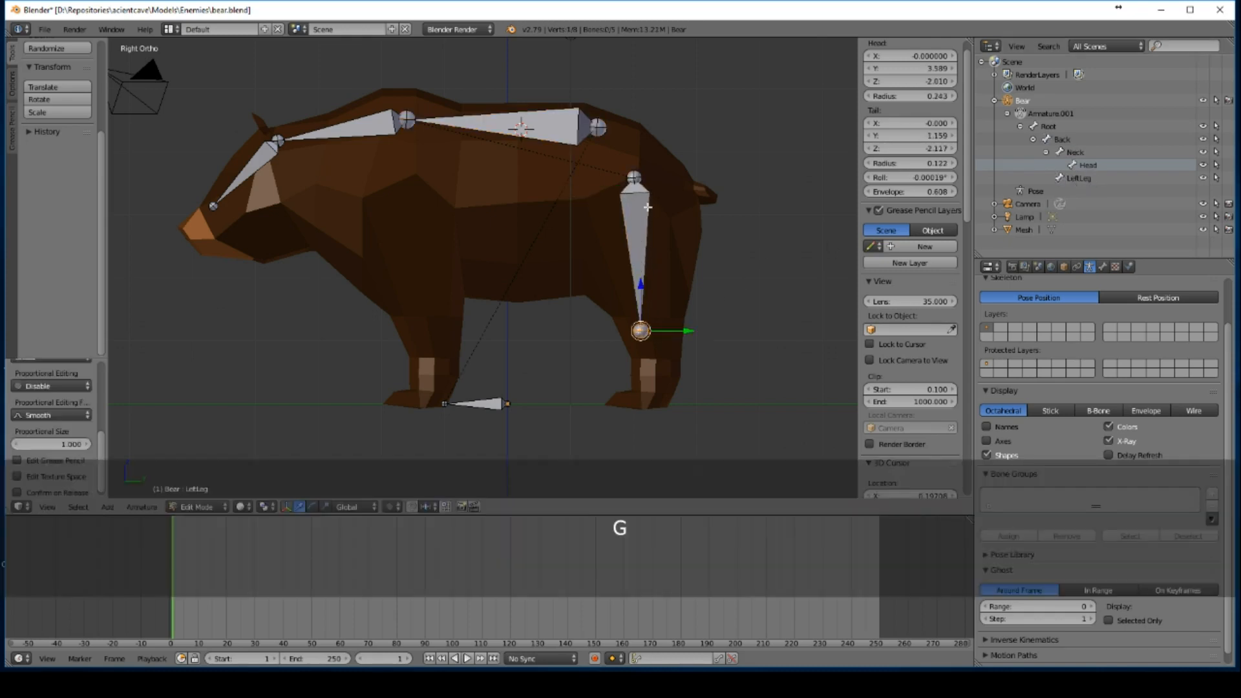
{"action": "left_click", "coordinate": [675, 168]}
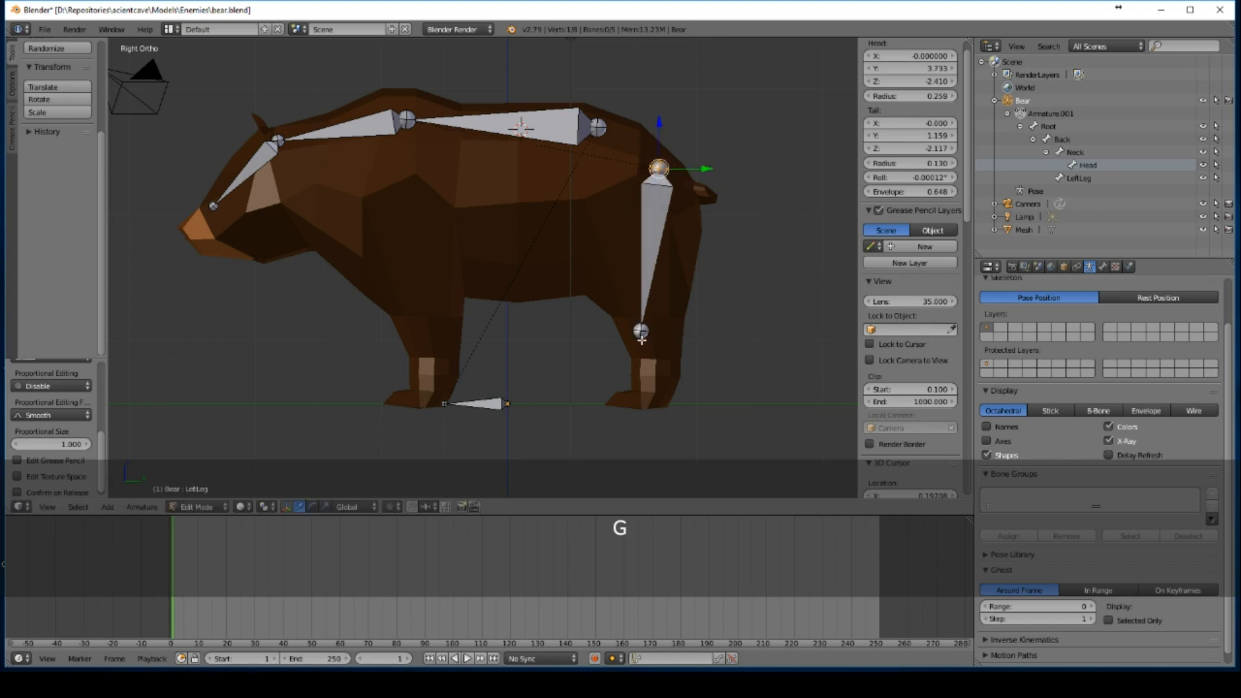
Step: Extrude a lower leg bone from LeftLeg's knee joint to the heel at Y 0.103, Z -2.497, and select it in the expanded LeftLeg hierarchy
{"action": "right_click", "coordinate": [641, 331]}
{"action": "key", "text": "e"}
{"action": "left_click", "coordinate": [664, 397]}
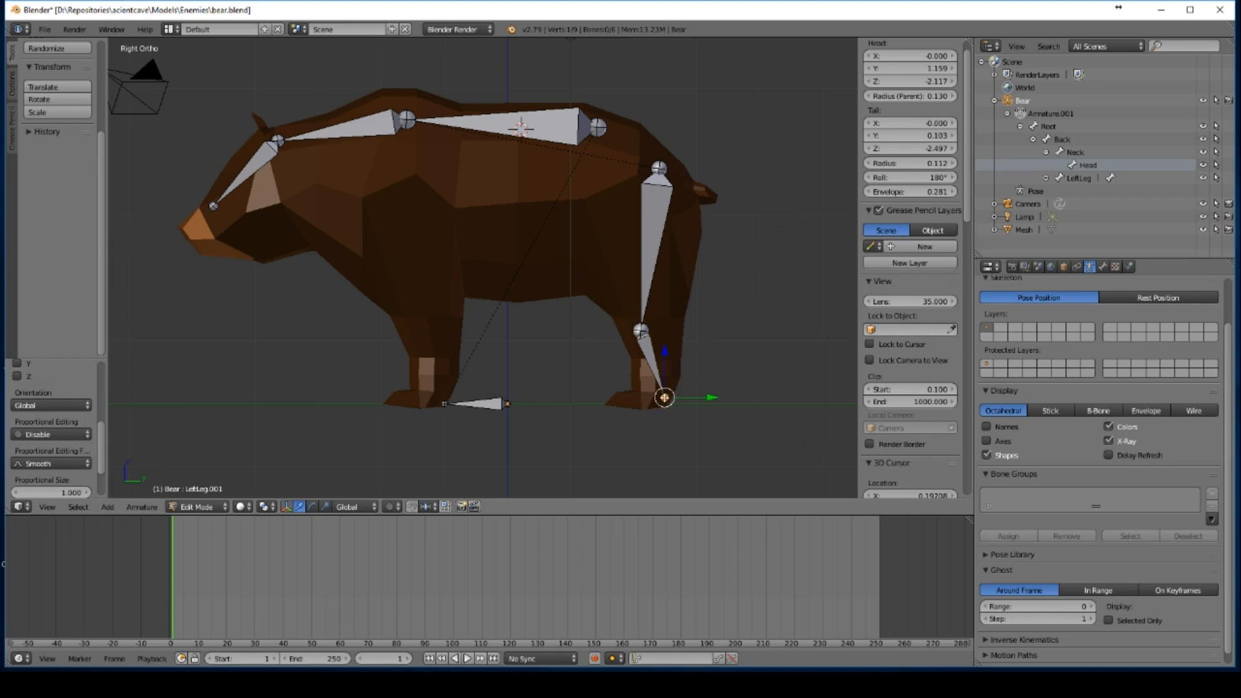
{"action": "key", "text": "e"}
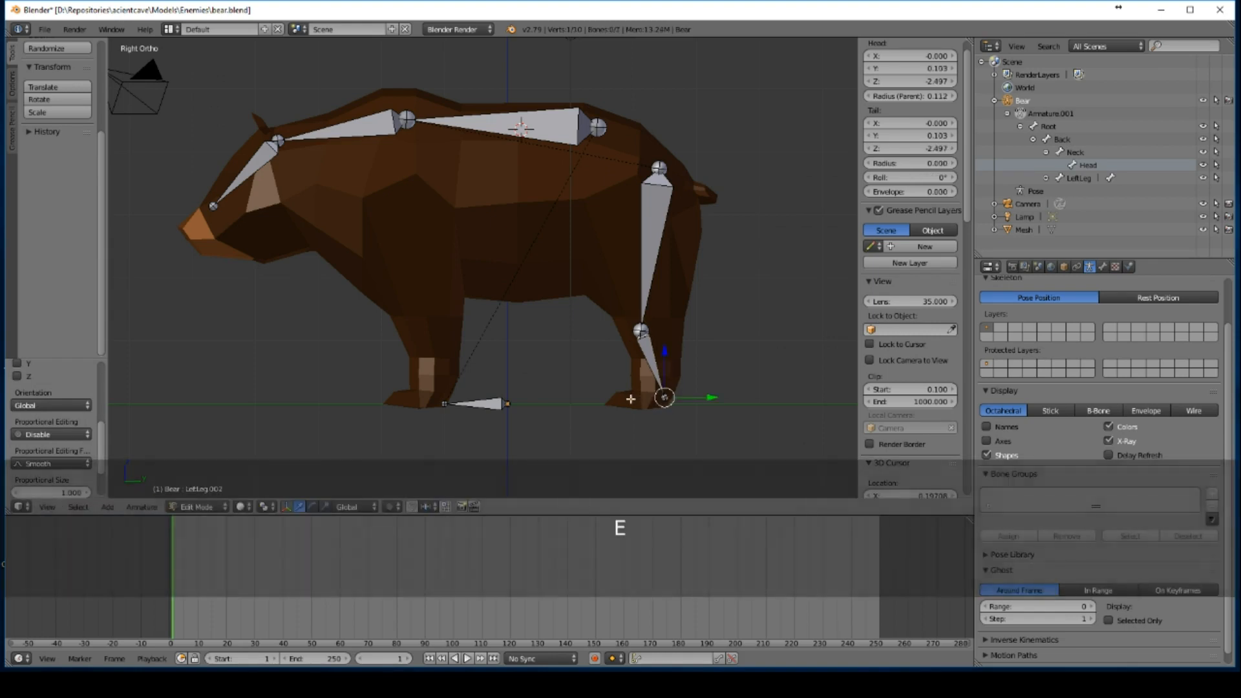
{"action": "key", "text": "ctrl+z"}
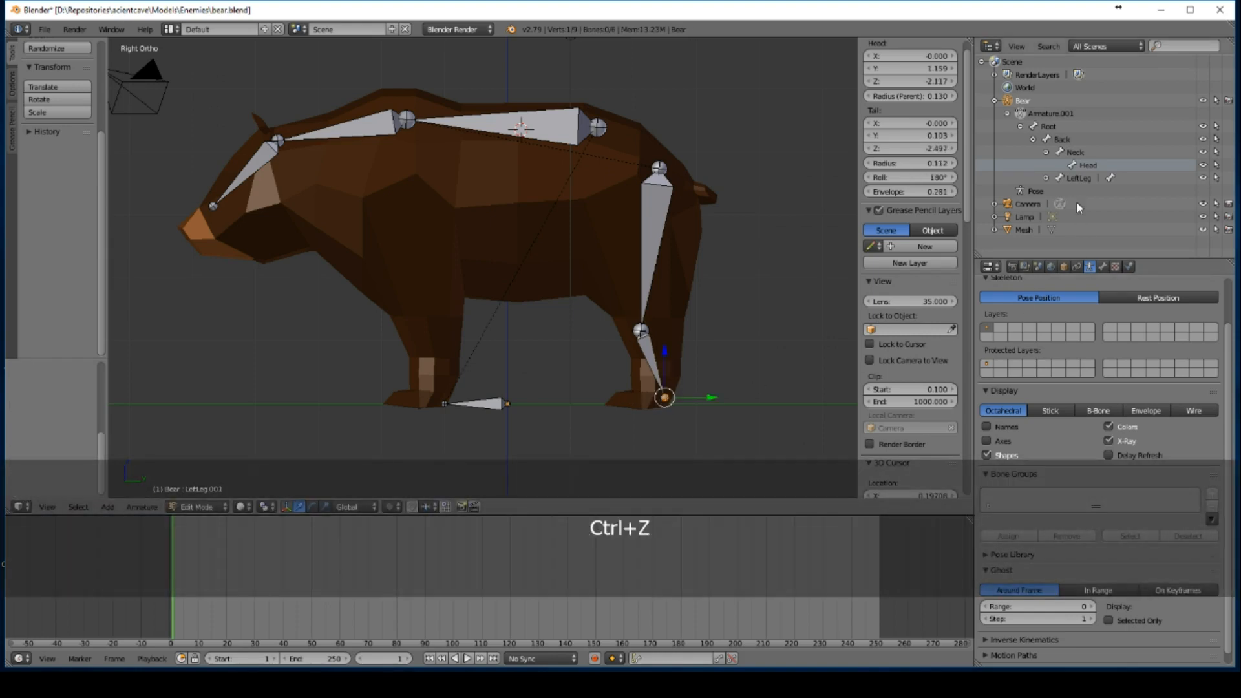
{"action": "left_click", "coordinate": [1046, 177]}
{"action": "left_click", "coordinate": [1099, 192]}
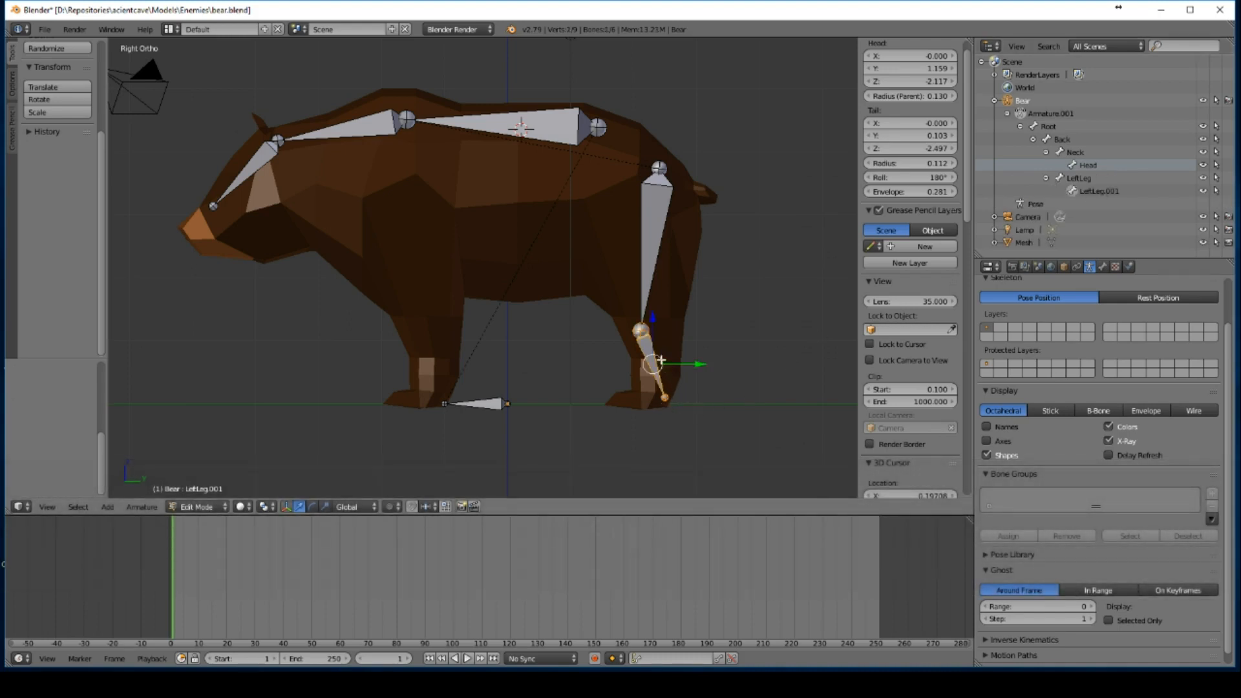
Step: Reposition the hind leg's lower joints, with the heel at Y 0.144, Z -2.333 and the knee at Y 1.302, Z -2.107
{"action": "left_click", "coordinate": [665, 400]}
{"action": "key", "text": "g"}
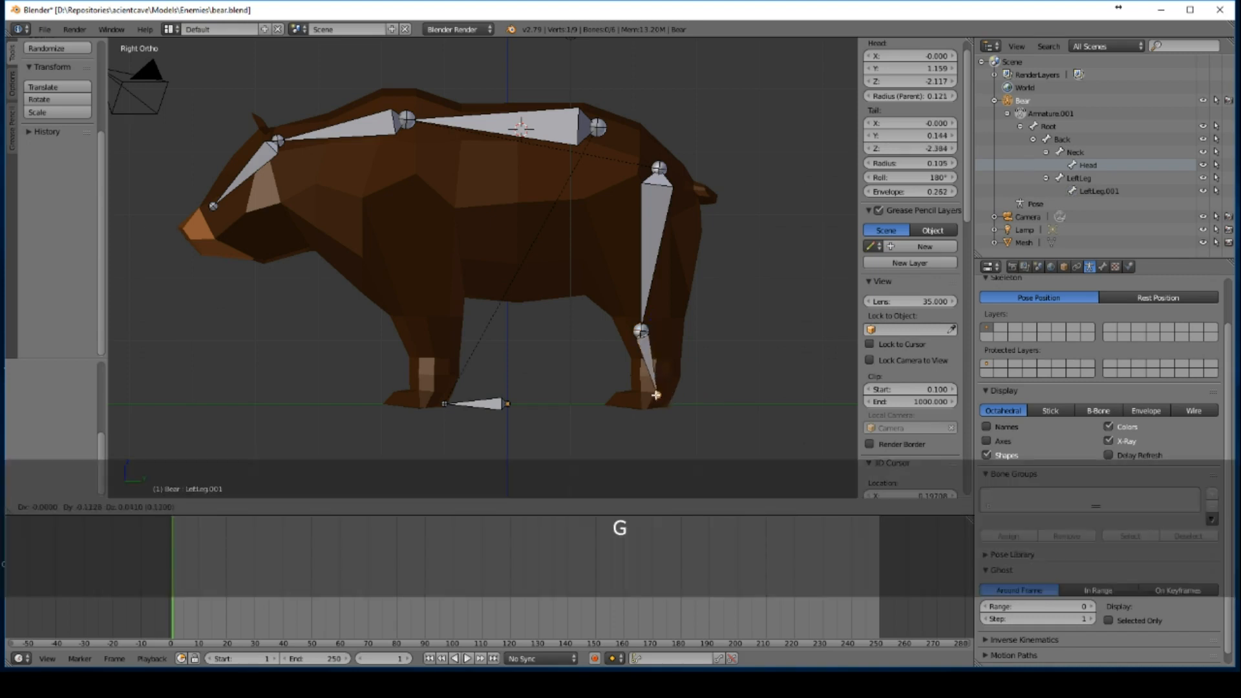
{"action": "left_click", "coordinate": [654, 393]}
{"action": "left_click", "coordinate": [640, 330]}
{"action": "key", "text": "g"}
{"action": "left_click", "coordinate": [640, 324]}
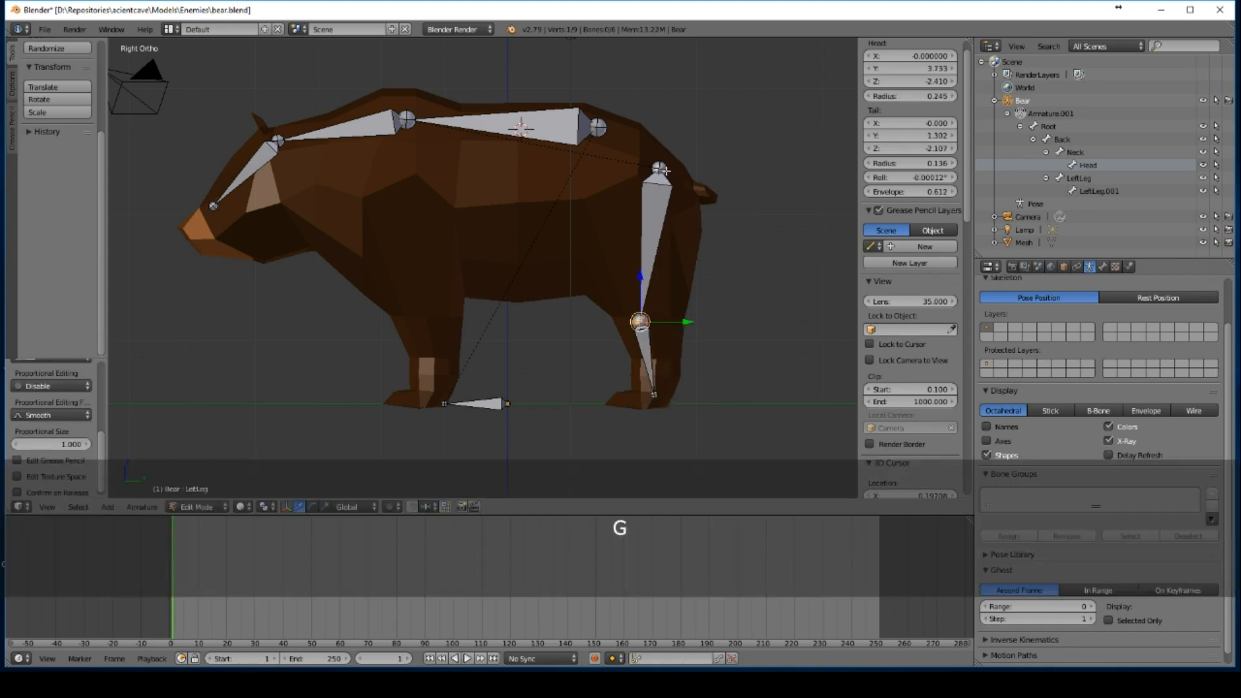
Step: Lower the LeftLeg bone's hip joint to Y 3.240, Z -2.297
{"action": "right_click", "coordinate": [666, 173]}
{"action": "key", "text": "g"}
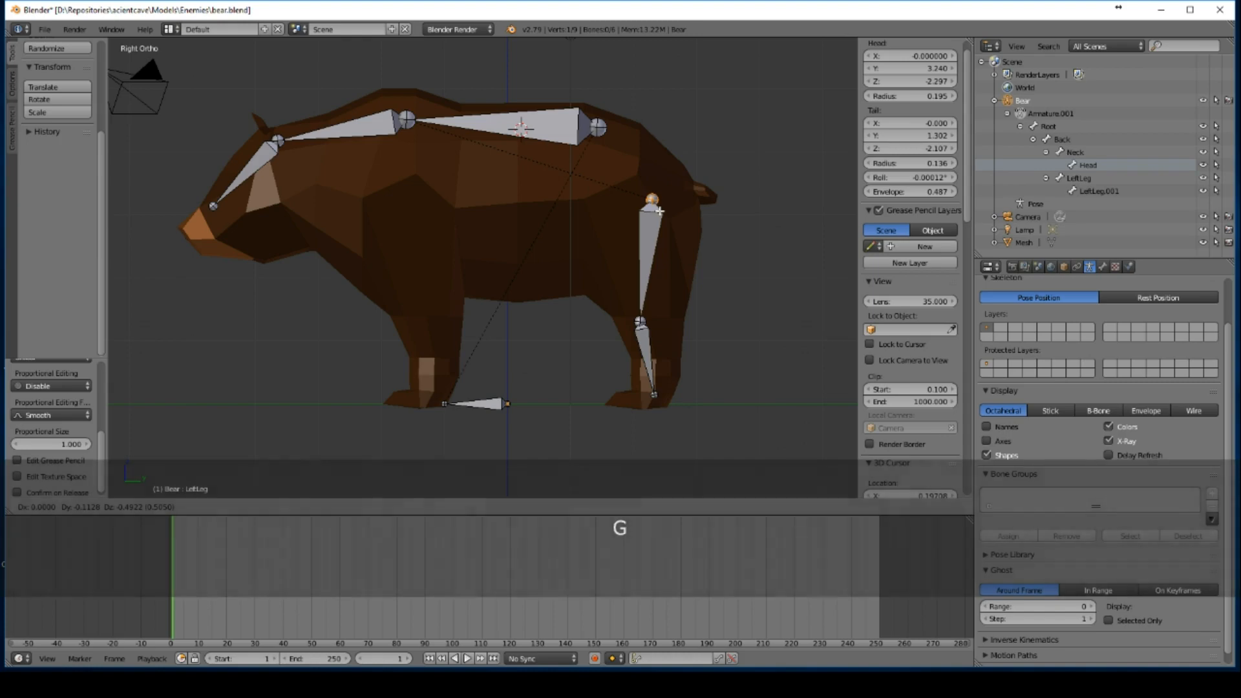
{"action": "left_click", "coordinate": [660, 210]}
Step: Move the upper and lower hind leg bones sideways together into the bear's left hind leg, at X 0.770
{"action": "middle_click_drag", "start_coordinate": [686, 299], "coordinate": [718, 308]}
{"action": "right_click", "coordinate": [606, 312]}
{"action": "right_click", "coordinate": [601, 252], "text": "shift"}
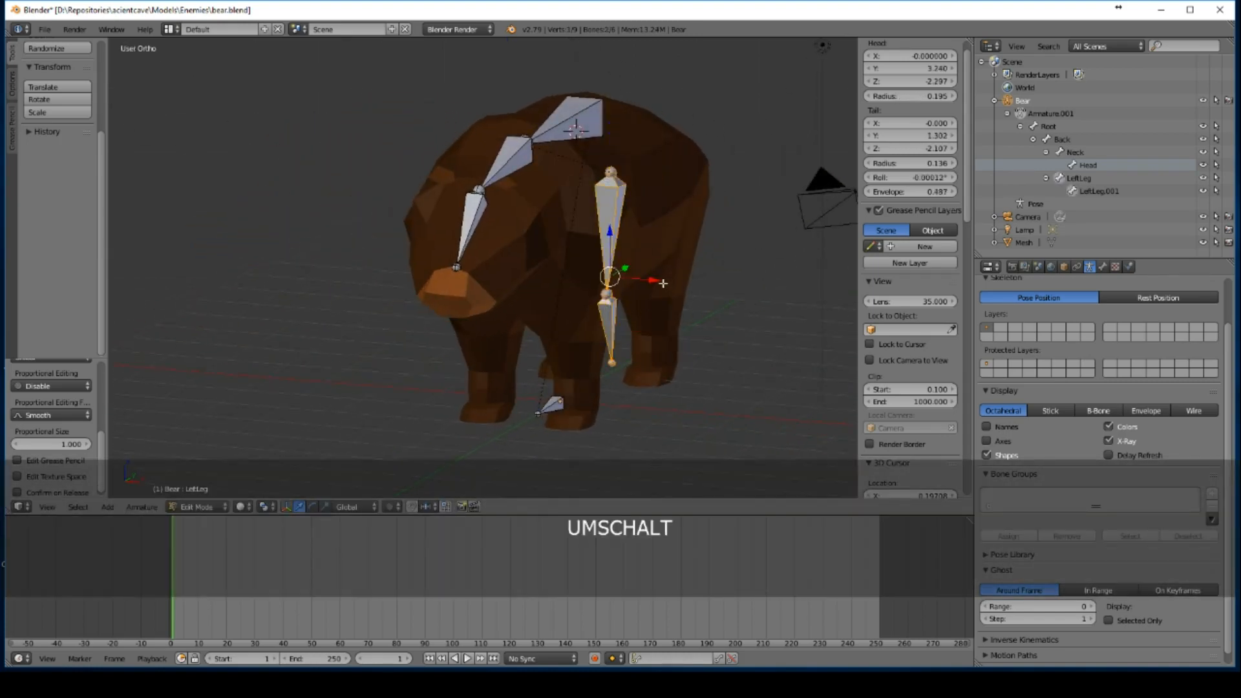
{"action": "left_click_drag", "start_coordinate": [662, 283], "coordinate": [699, 286]}
Step: Duplicate the two left hind leg bones and place the copies along the X axis inside the right hind leg, at X -0.702
{"action": "middle_click_drag", "start_coordinate": [701, 287], "coordinate": [645, 362]}
{"action": "key", "text": "shift+d"}
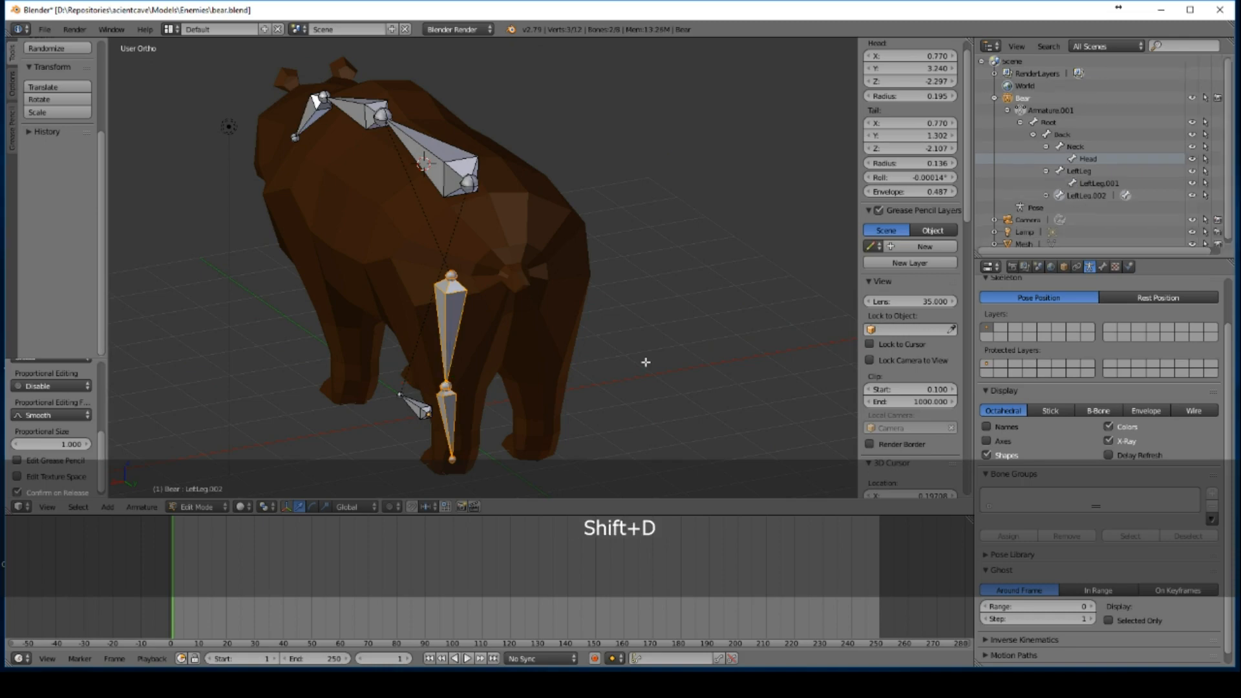
{"action": "key", "text": "x"}
{"action": "left_click", "coordinate": [736, 344]}
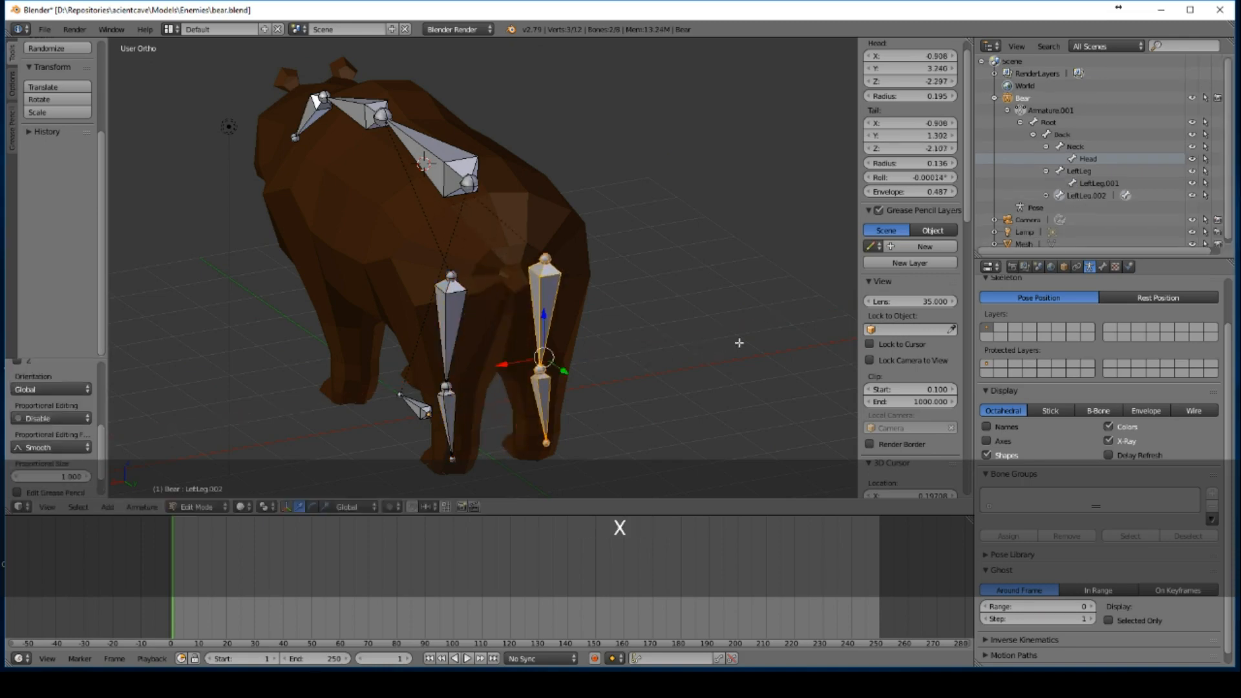
{"action": "middle_click_drag", "start_coordinate": [736, 344], "coordinate": [687, 299]}
{"action": "key", "text": "g"}
{"action": "key", "text": "x"}
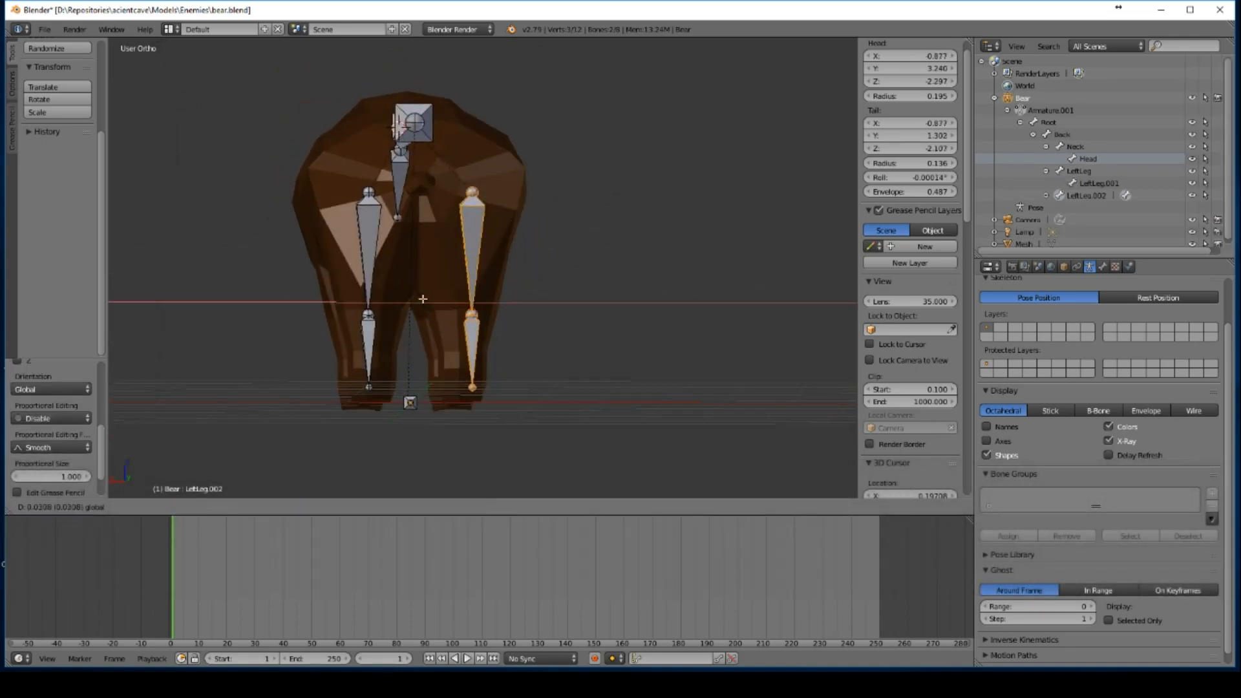
{"action": "left_click", "coordinate": [333, 299]}
Step: Rename the duplicated upper hind leg bone as RightLeg
{"action": "middle_click_drag", "start_coordinate": [333, 298], "coordinate": [484, 344]}
{"action": "right_click", "coordinate": [630, 225]}
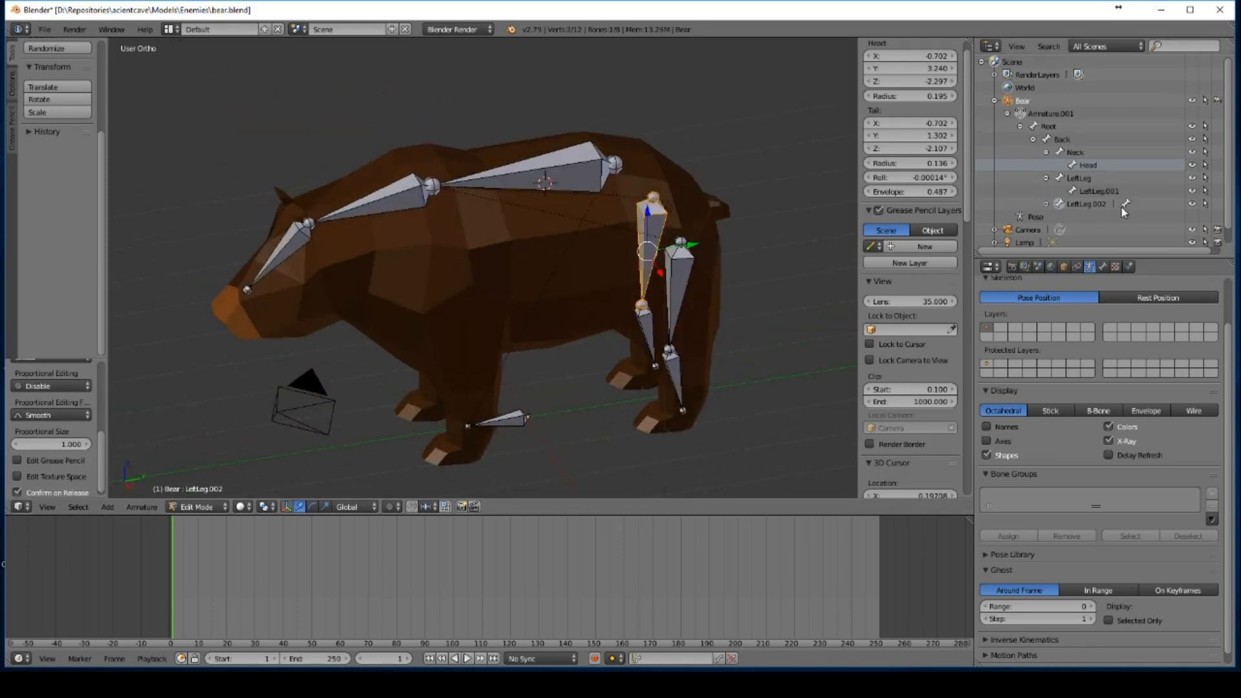
{"action": "left_click", "coordinate": [1046, 204]}
{"action": "double_click", "coordinate": [1094, 203]}
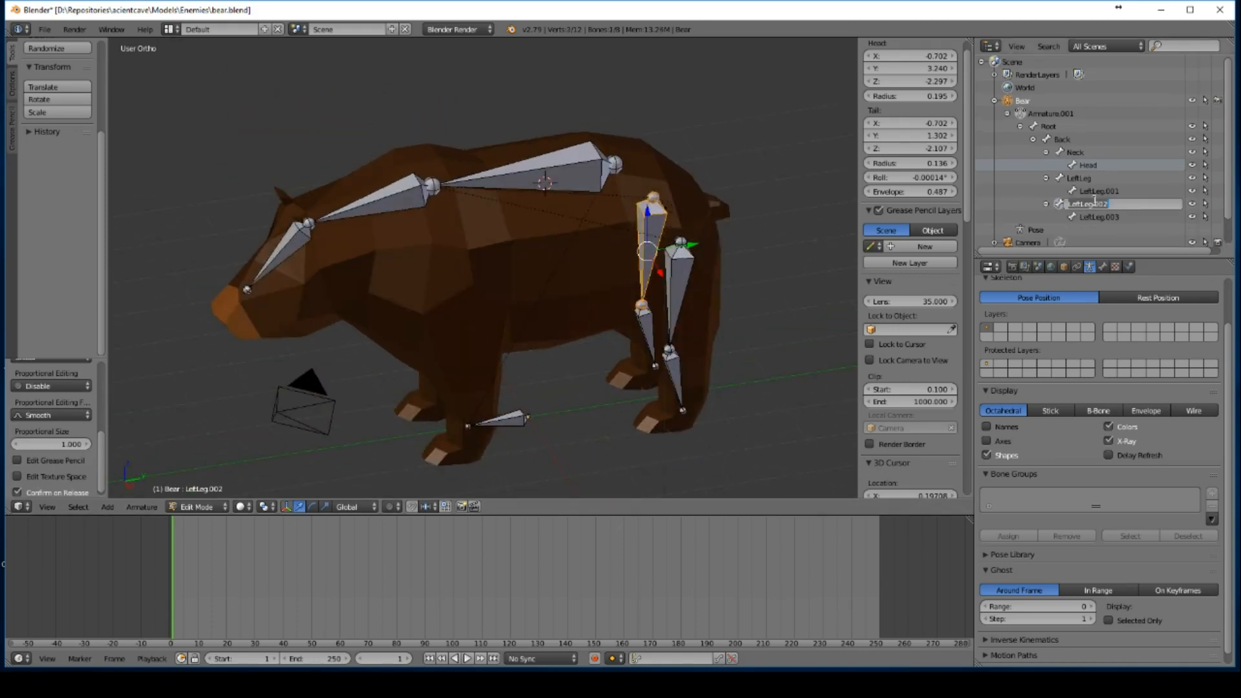
{"action": "type", "text": "Right"}
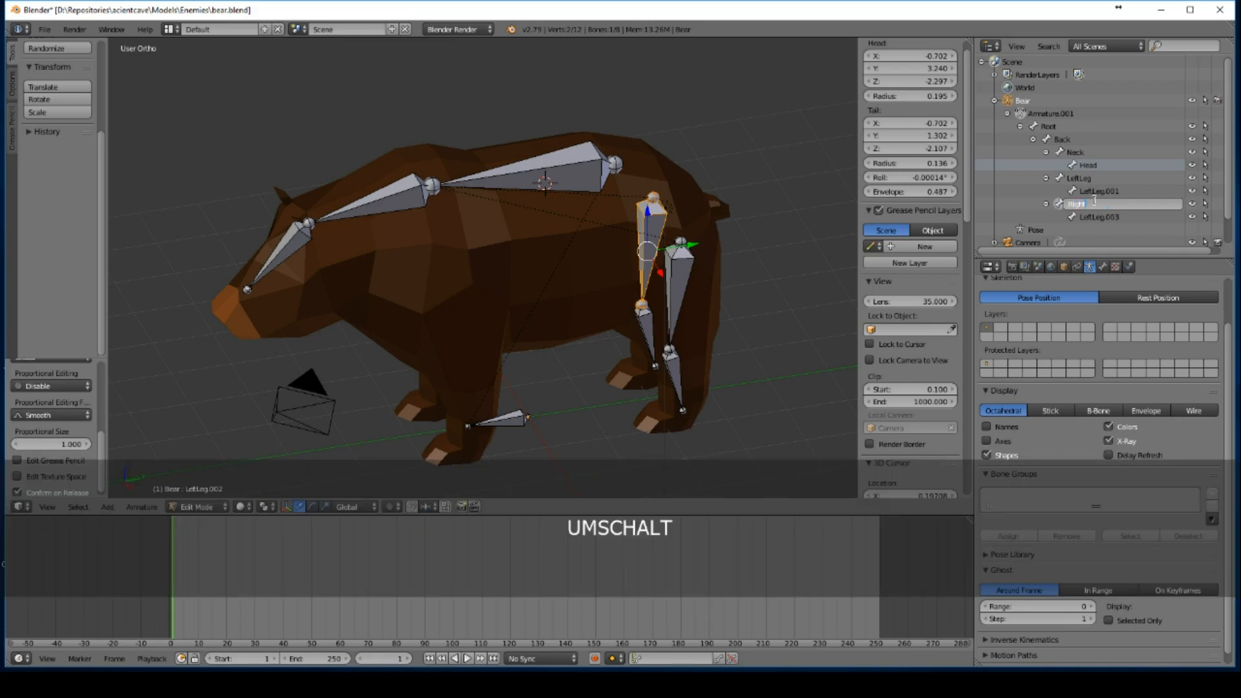
{"action": "type", "text": "Leg"}
{"action": "key", "text": "Return"}
Step: Rename the lower bone under RightLeg as RightLeg2
{"action": "double_click", "coordinate": [1111, 218]}
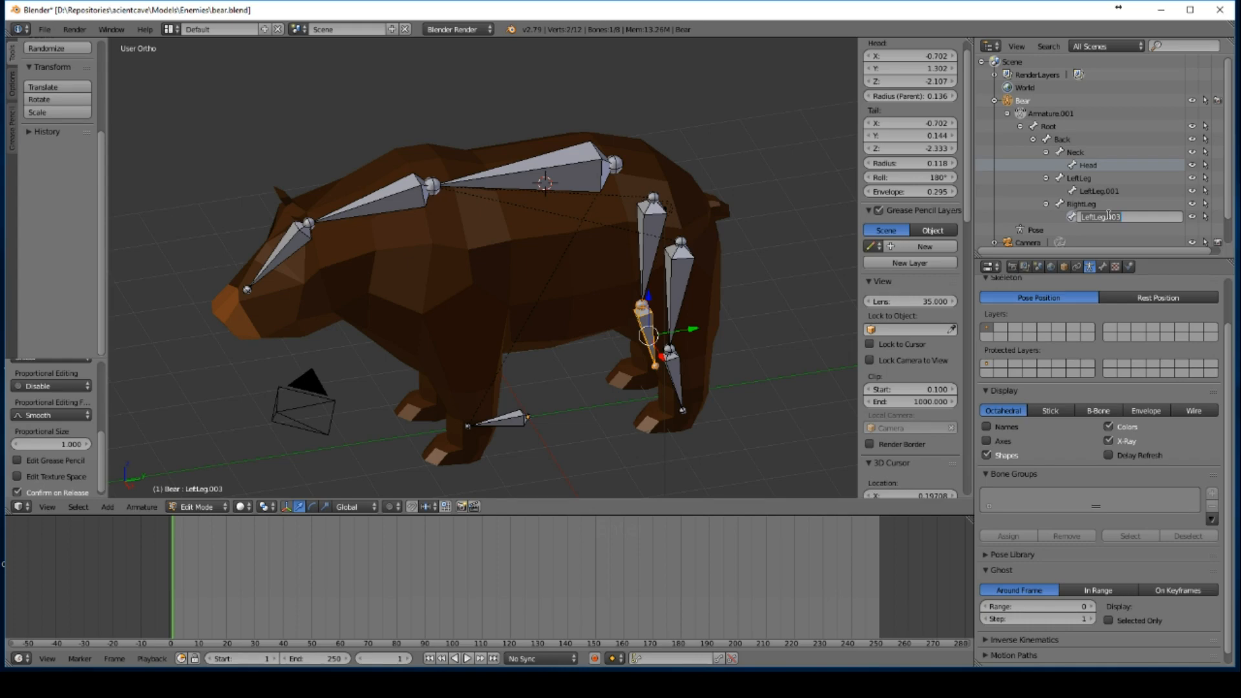
{"action": "type", "text": "Right"}
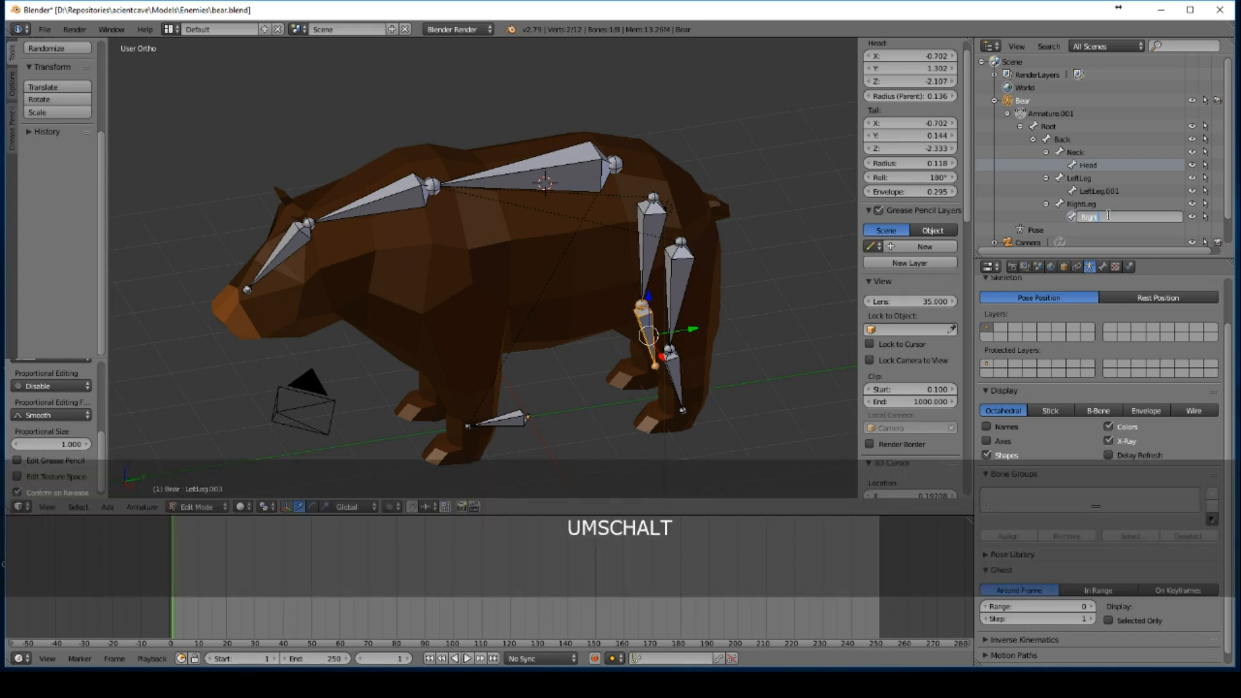
{"action": "type", "text": "Leg2"}
{"action": "key", "text": "Return"}
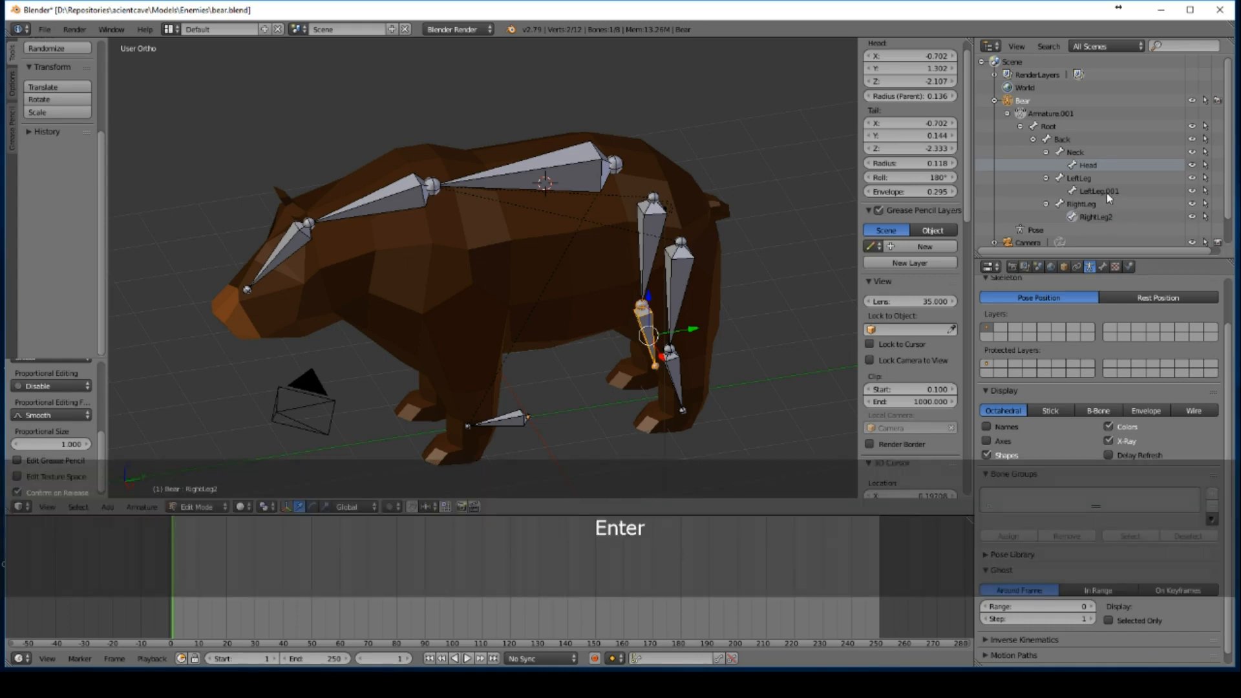
Step: Rename the lower bone under LeftLeg as LeftLeg2
{"action": "double_click", "coordinate": [1106, 193]}
{"action": "left_click_drag", "start_coordinate": [1106, 193], "coordinate": [1150, 193]}
{"action": "type", "text": "2"}
{"action": "key", "text": "Return"}
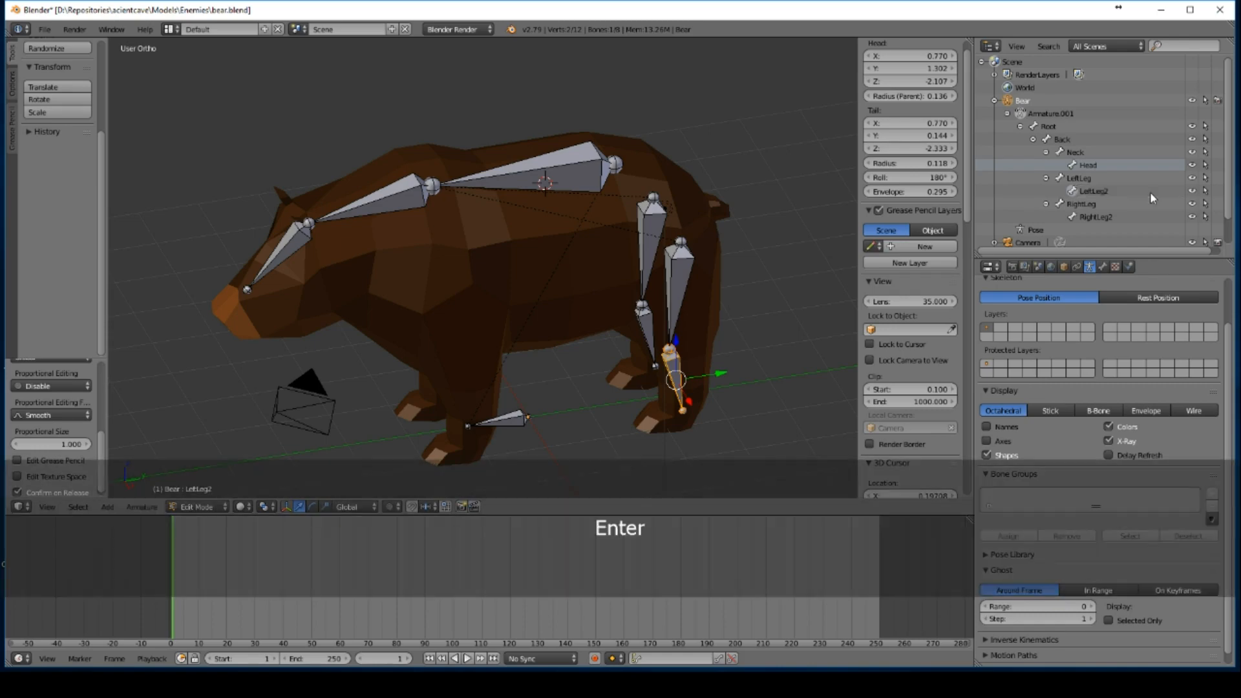
Step: Duplicate all four hind leg bones in right view and place the copies in the front legs, about 3.48 units toward the head
{"action": "right_click", "coordinate": [672, 287], "text": "shift"}
{"action": "right_click", "coordinate": [639, 323], "text": "shift"}
{"action": "right_click", "coordinate": [647, 277], "text": "shift"}
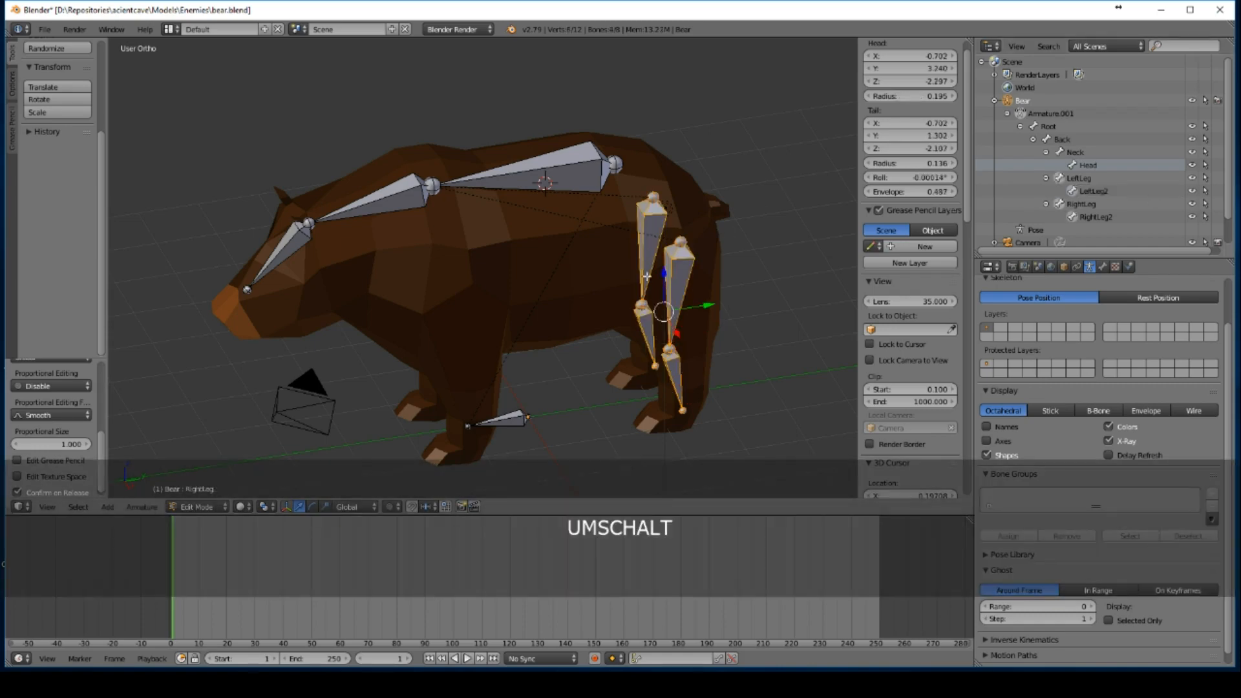
{"action": "key", "text": "3"}
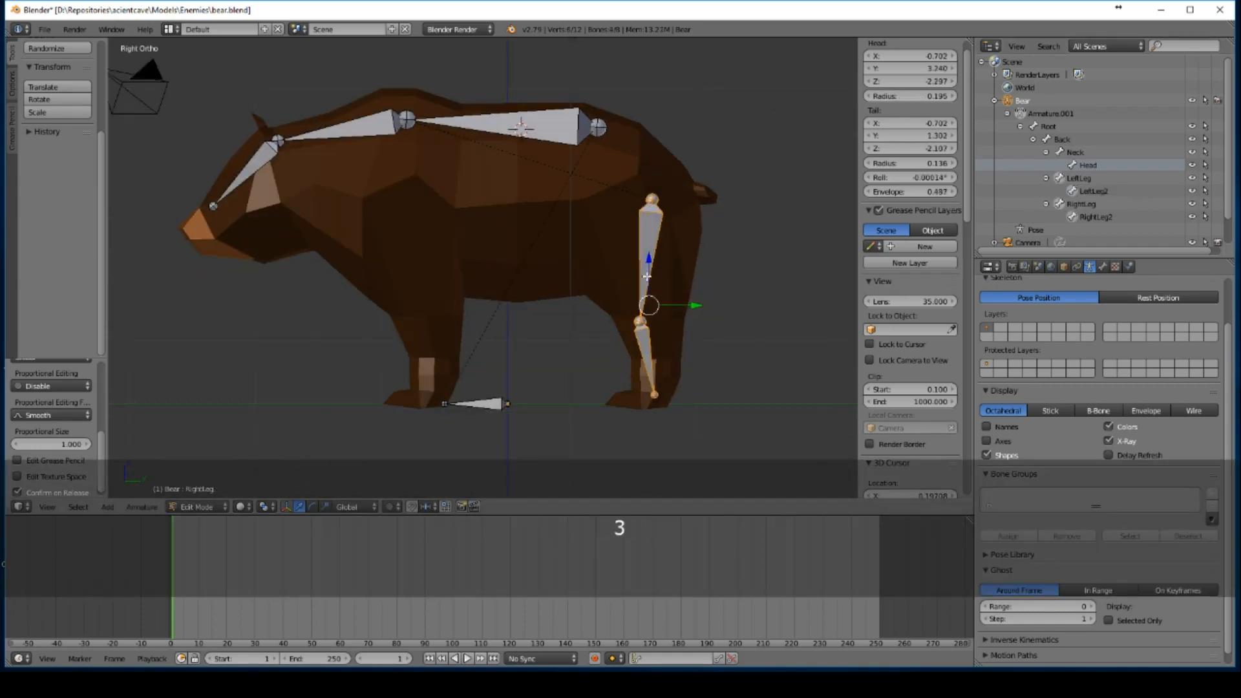
{"action": "key", "text": "shift+d"}
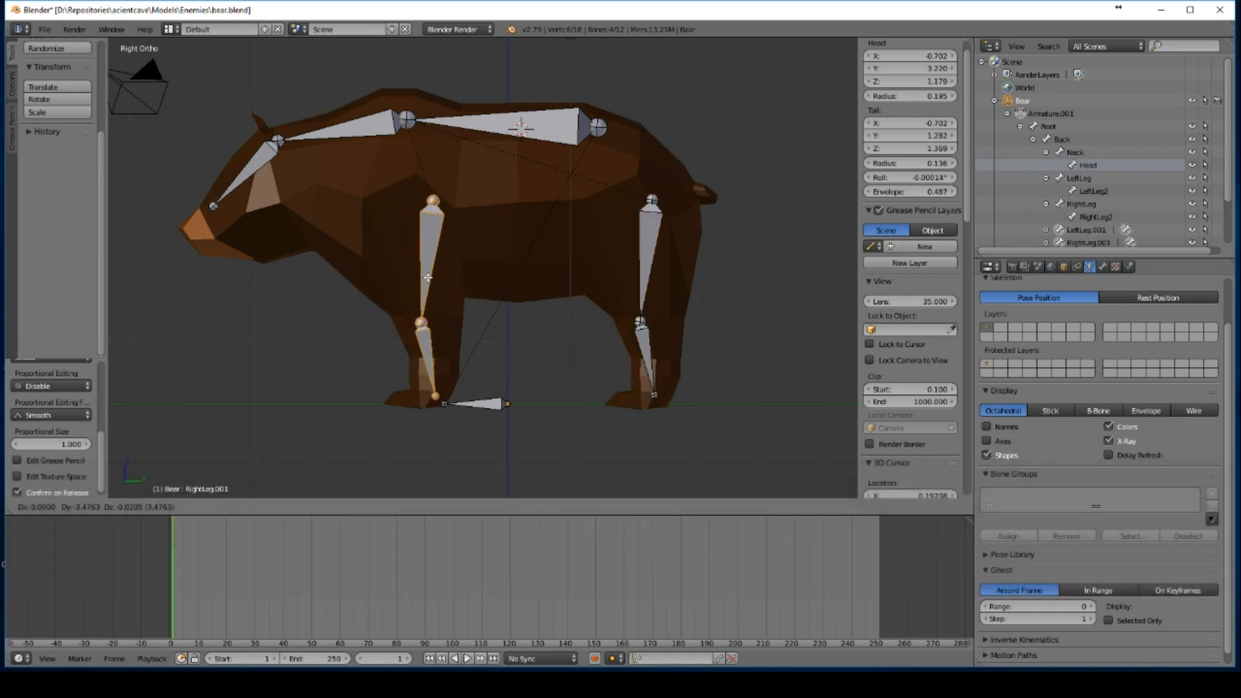
{"action": "left_click", "coordinate": [428, 277]}
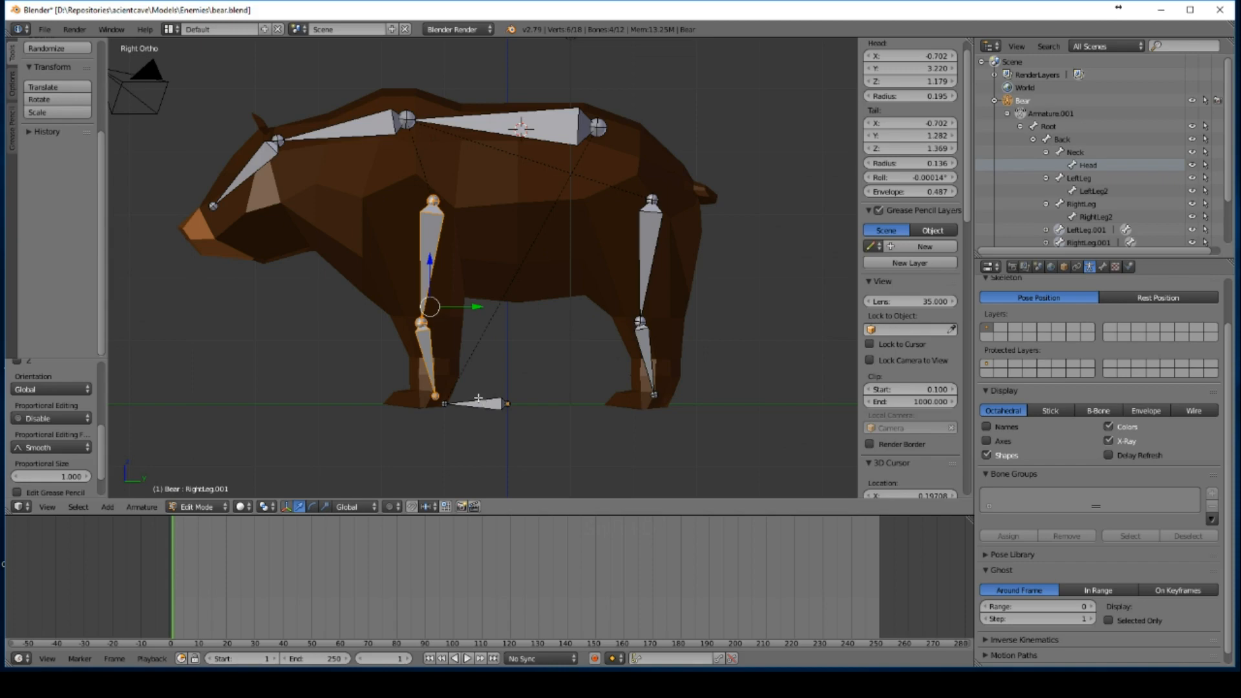
Step: Rename the upper bone of the right front leg as RightArm
{"action": "left_click", "coordinate": [425, 341]}
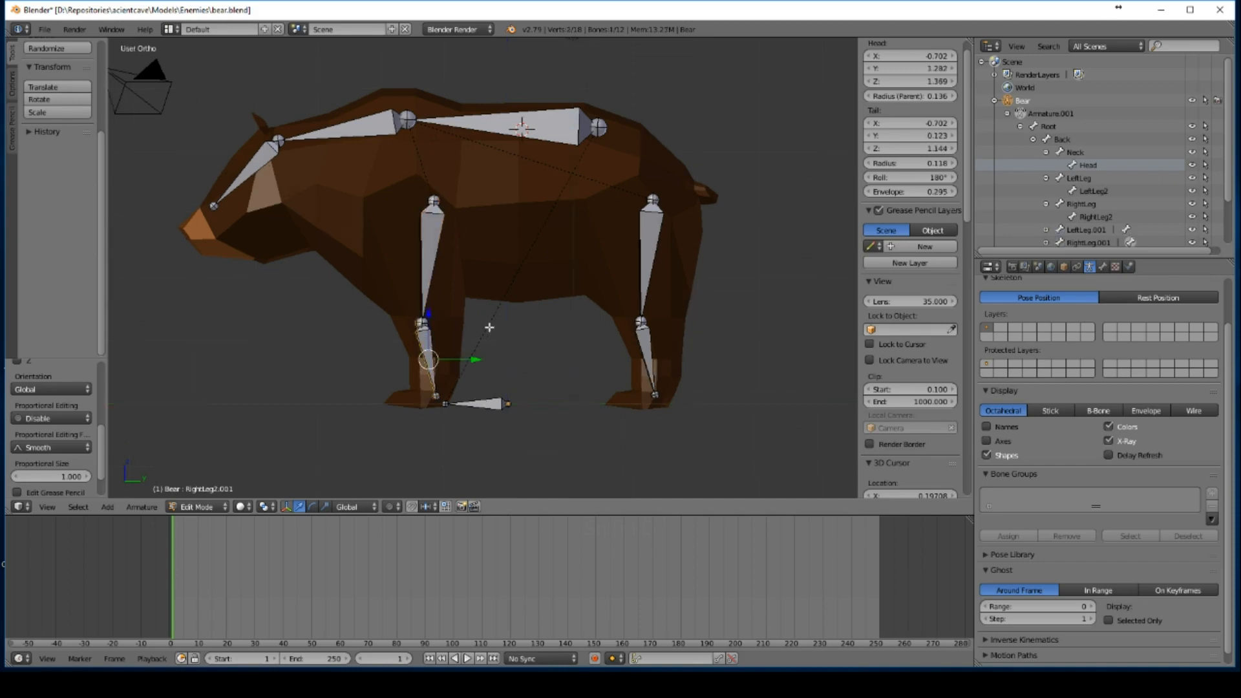
{"action": "middle_click_drag", "start_coordinate": [484, 327], "coordinate": [451, 349]}
{"action": "right_click", "coordinate": [440, 275]}
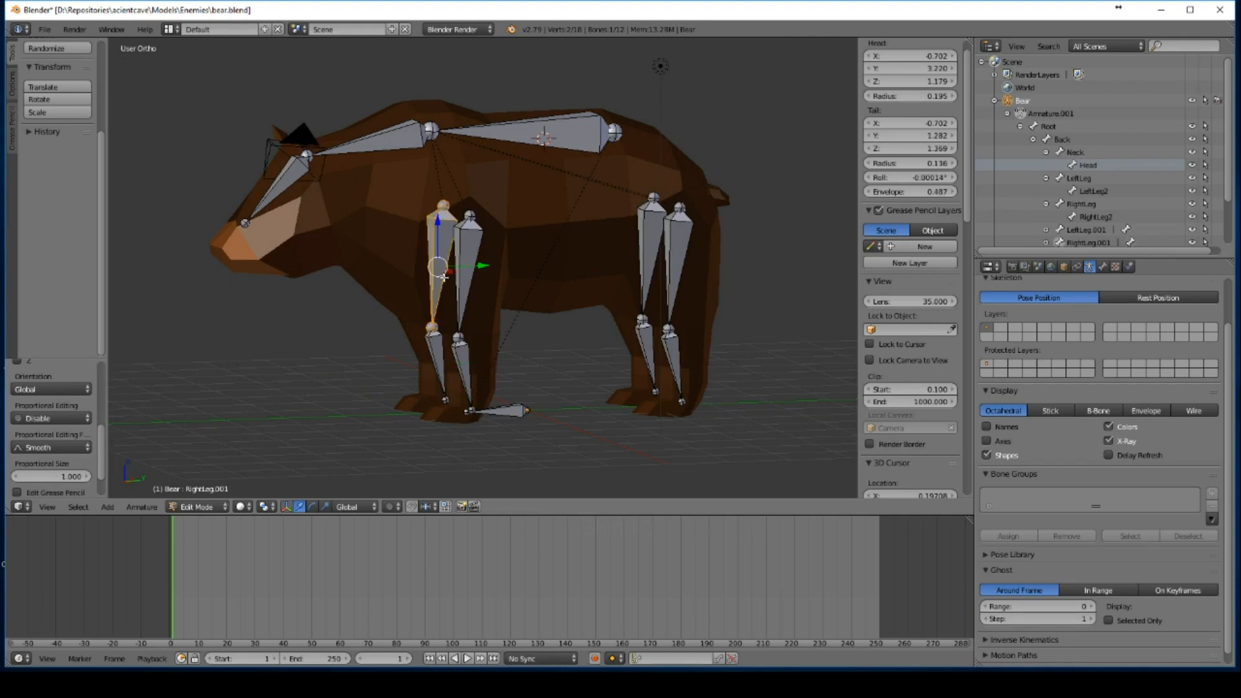
{"action": "double_click", "coordinate": [1089, 243]}
{"action": "type", "text": "RightArm"}
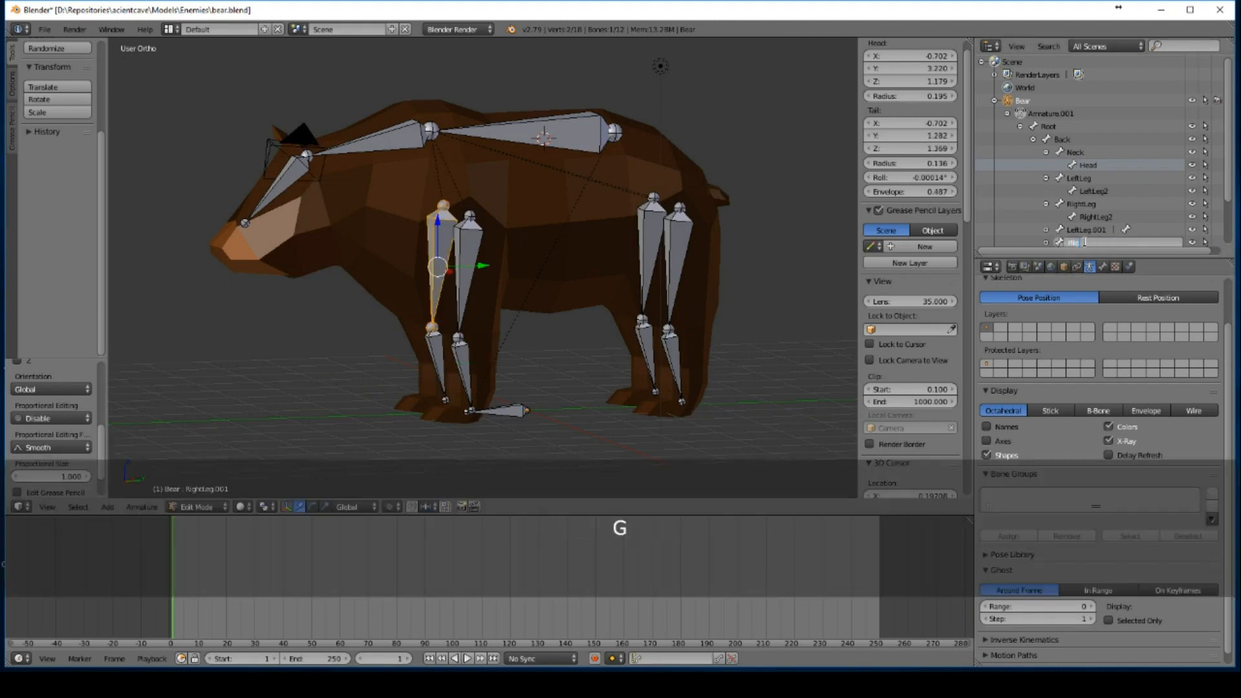
{"action": "key", "text": "Return"}
Step: Rename the lower bone under RightArm as RightArm2
{"action": "scroll", "coordinate": [1213, 249], "scroll_direction": "down", "scroll_amount": 3}
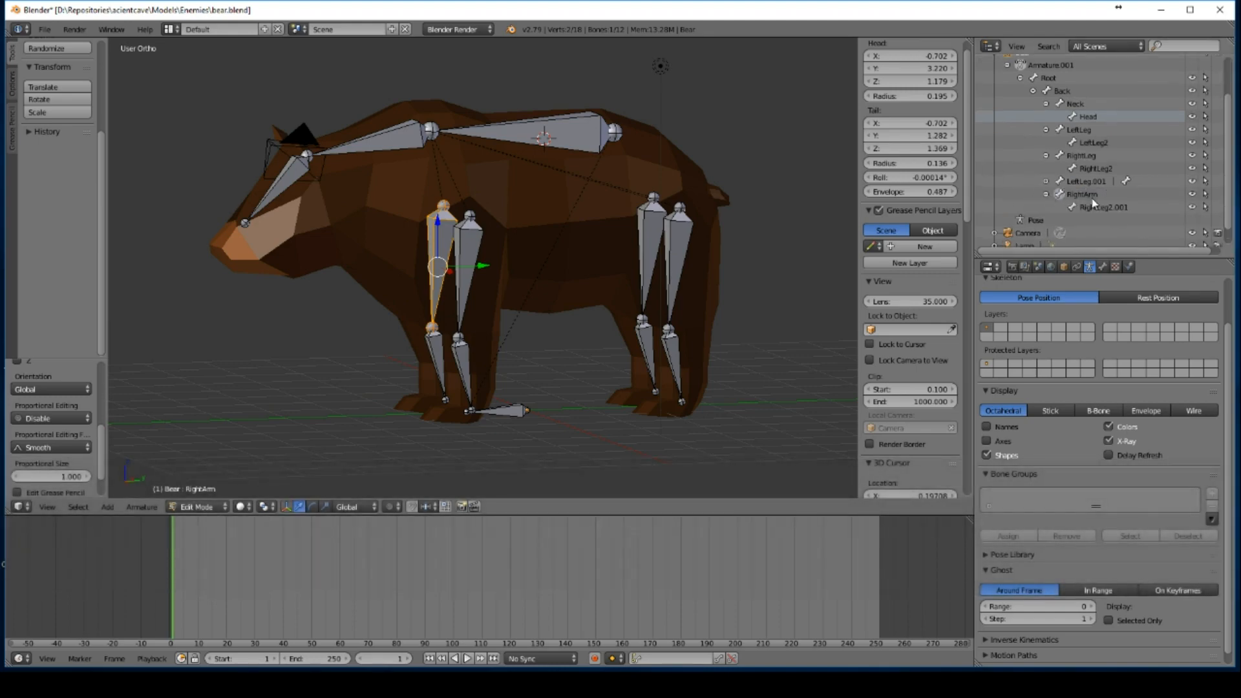
{"action": "double_click", "coordinate": [1097, 207]}
{"action": "type", "text": "RightArm"}
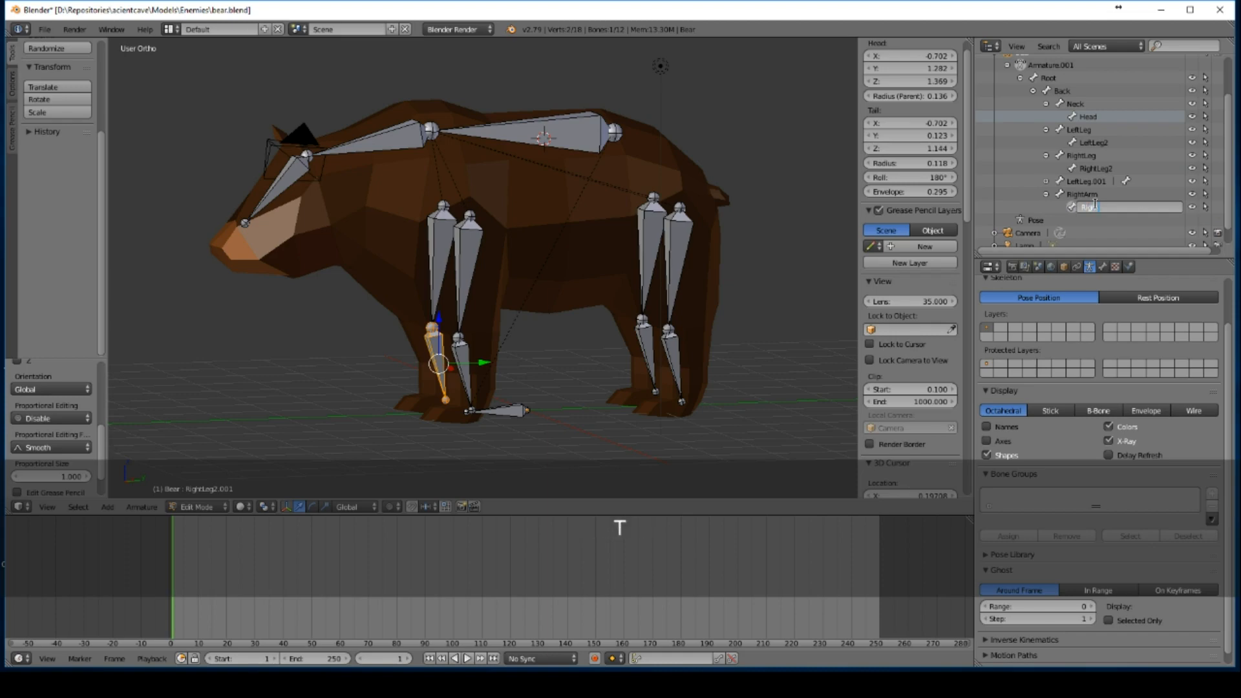
{"action": "type", "text": "2"}
{"action": "key", "text": "Return"}
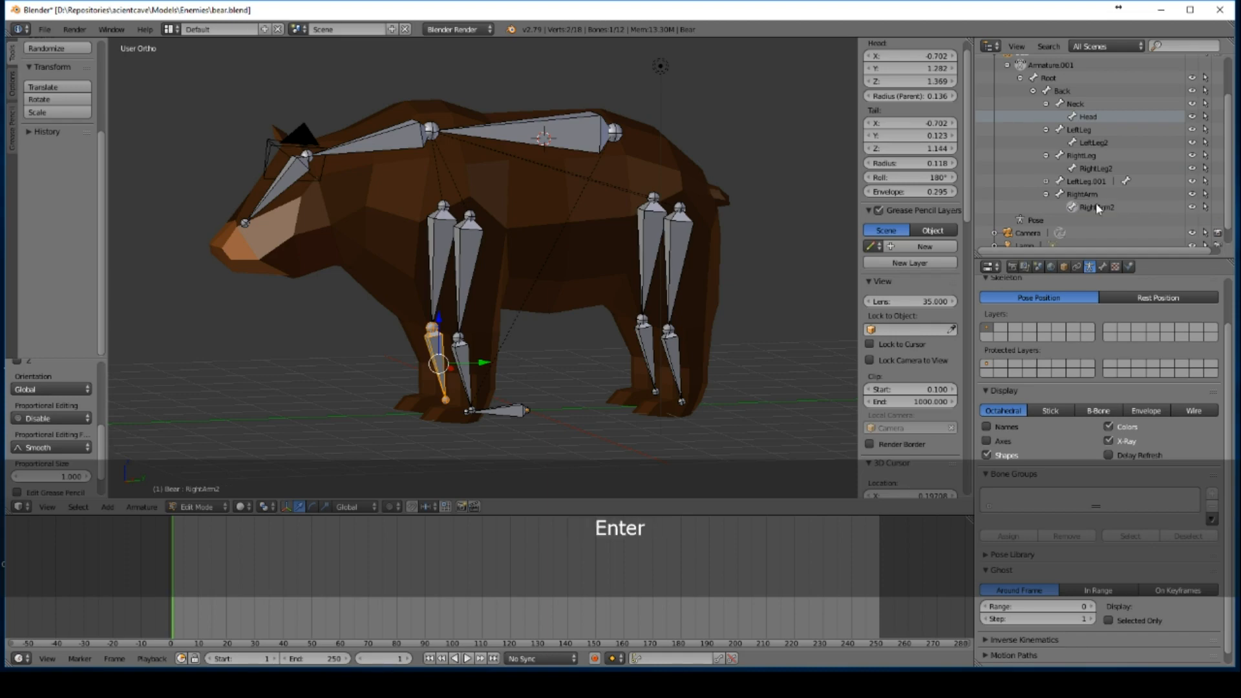
Step: Rename the upper bone of the left front leg as LeftArm
{"action": "right_click", "coordinate": [460, 258]}
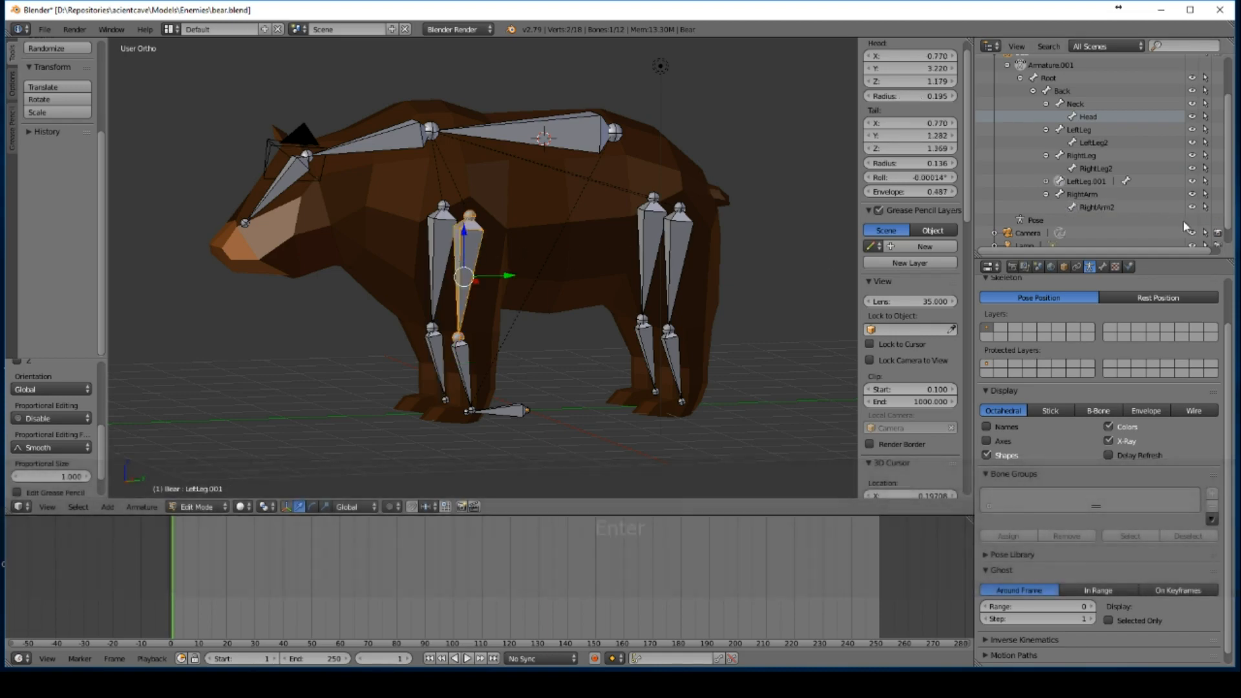
{"action": "left_click", "coordinate": [1046, 183]}
{"action": "double_click", "coordinate": [1086, 181]}
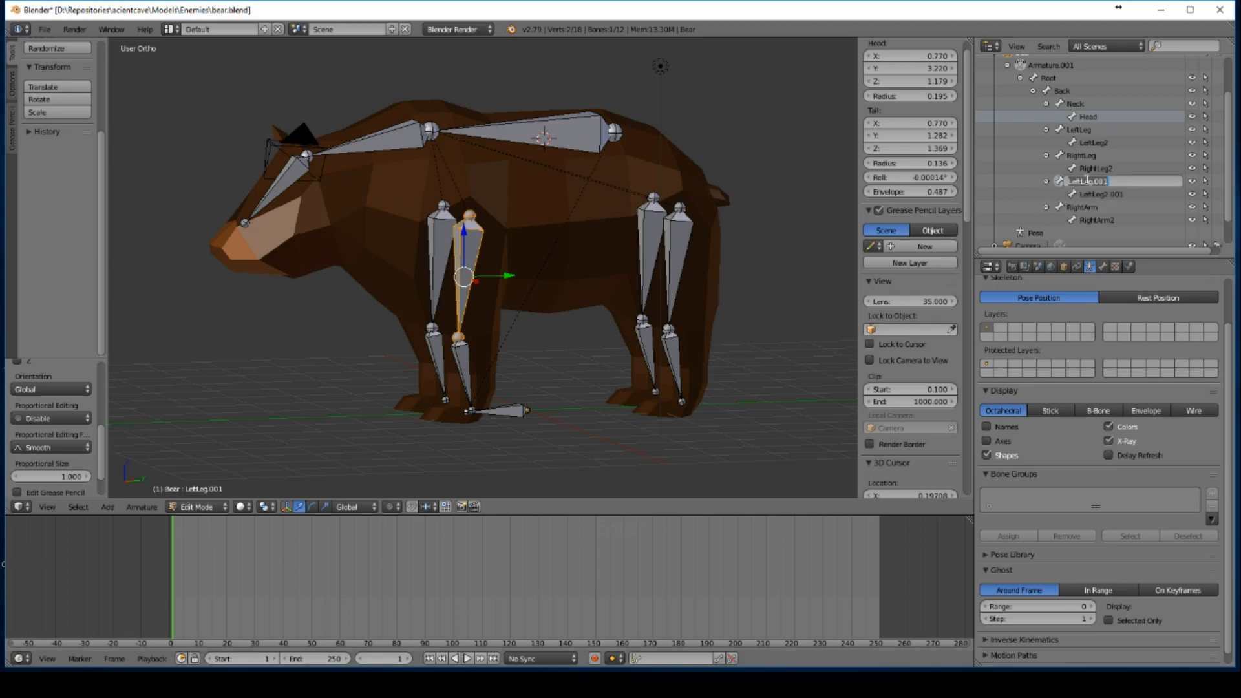
{"action": "type", "text": "LeftArm"}
{"action": "key", "text": "Return"}
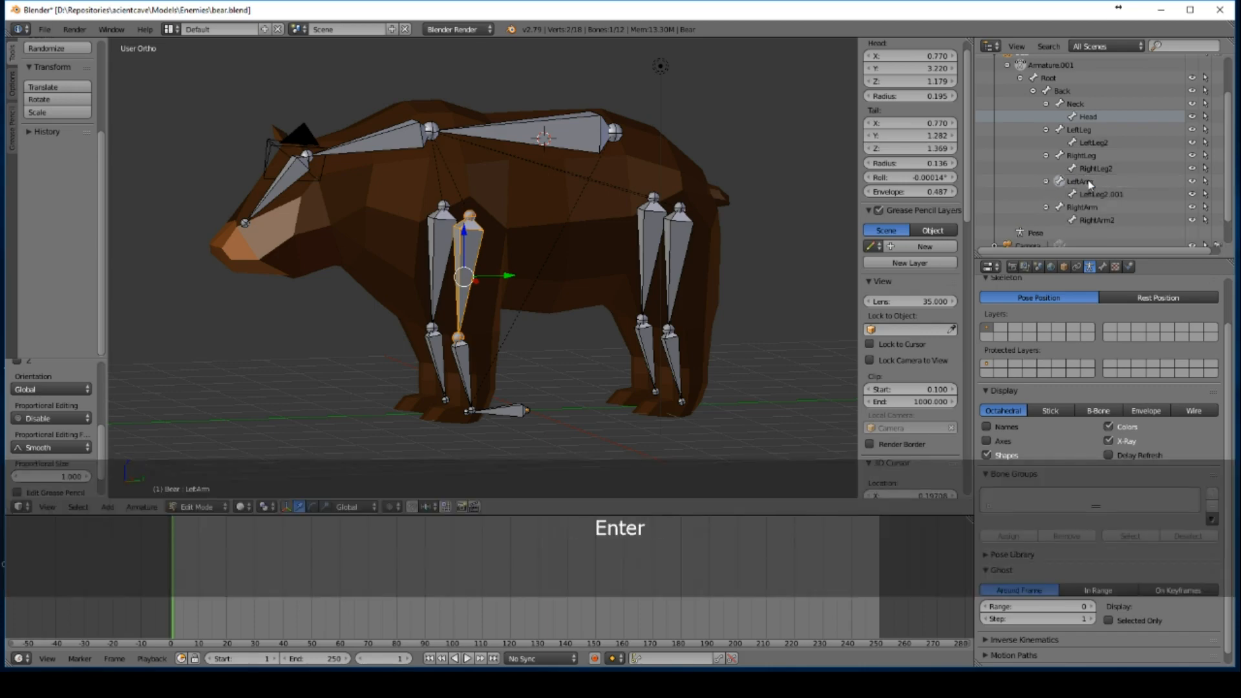
Step: Rename the lower bone under LeftArm as LeftArm2
{"action": "double_click", "coordinate": [1099, 194]}
{"action": "type", "text": "L"}
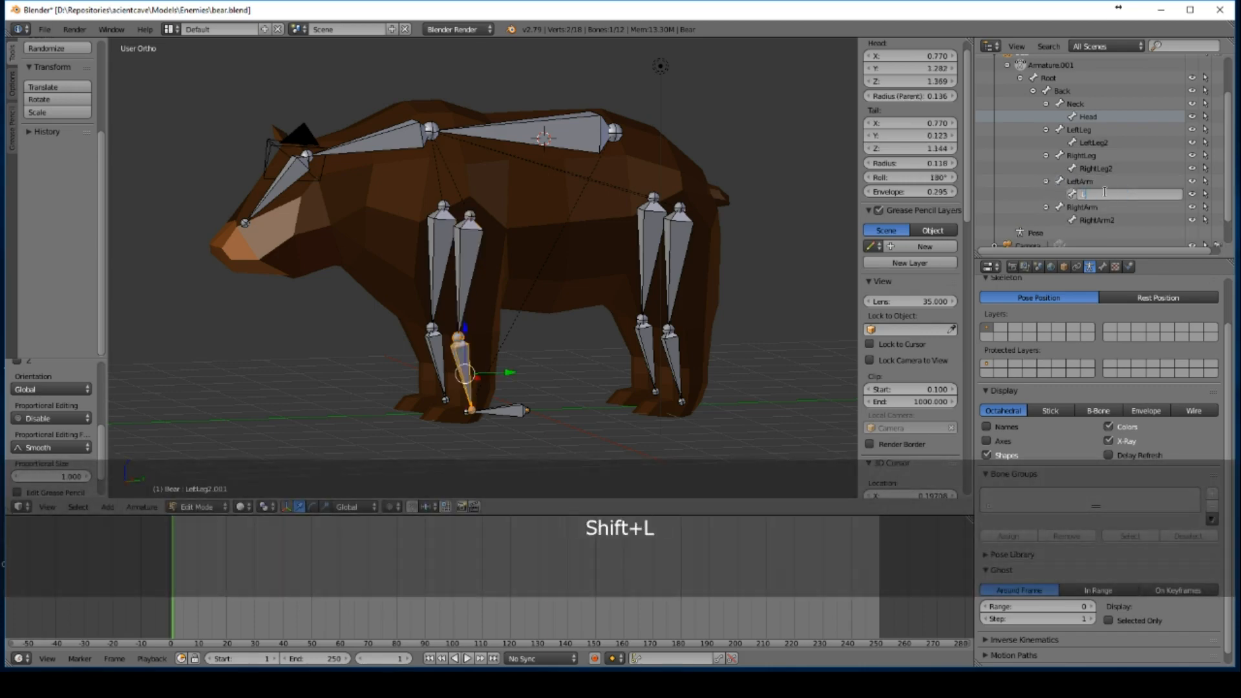
{"action": "type", "text": "eftArm2"}
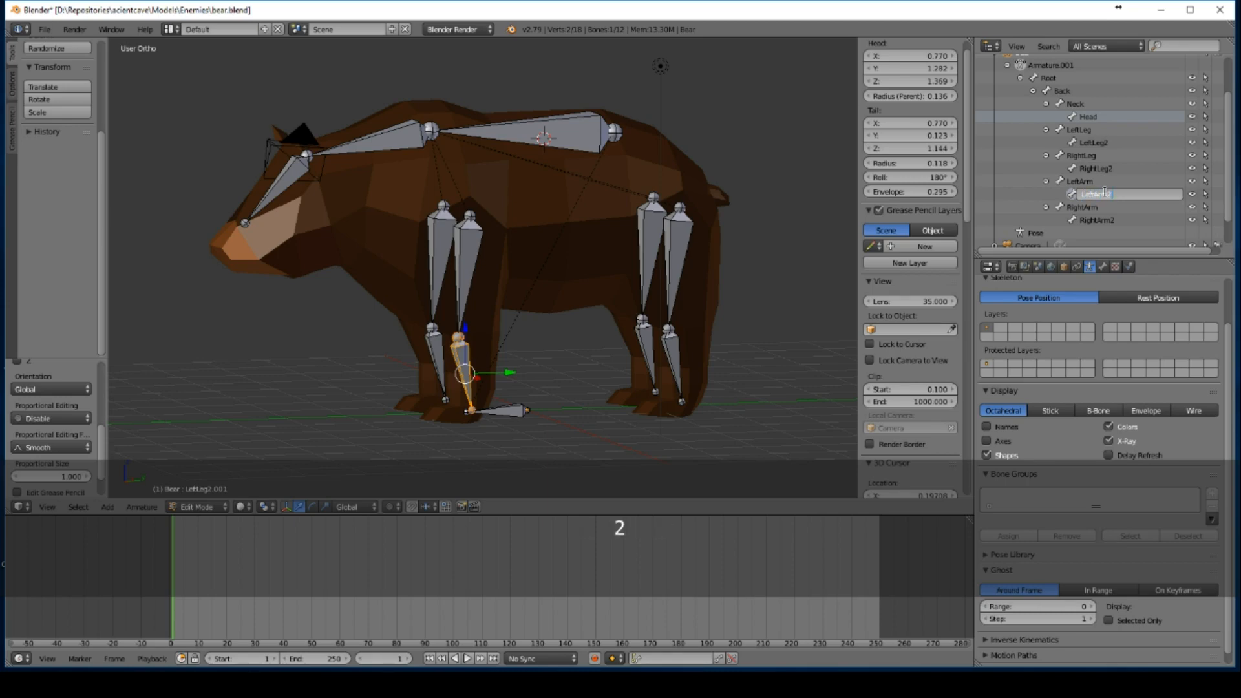
{"action": "key", "text": "Return"}
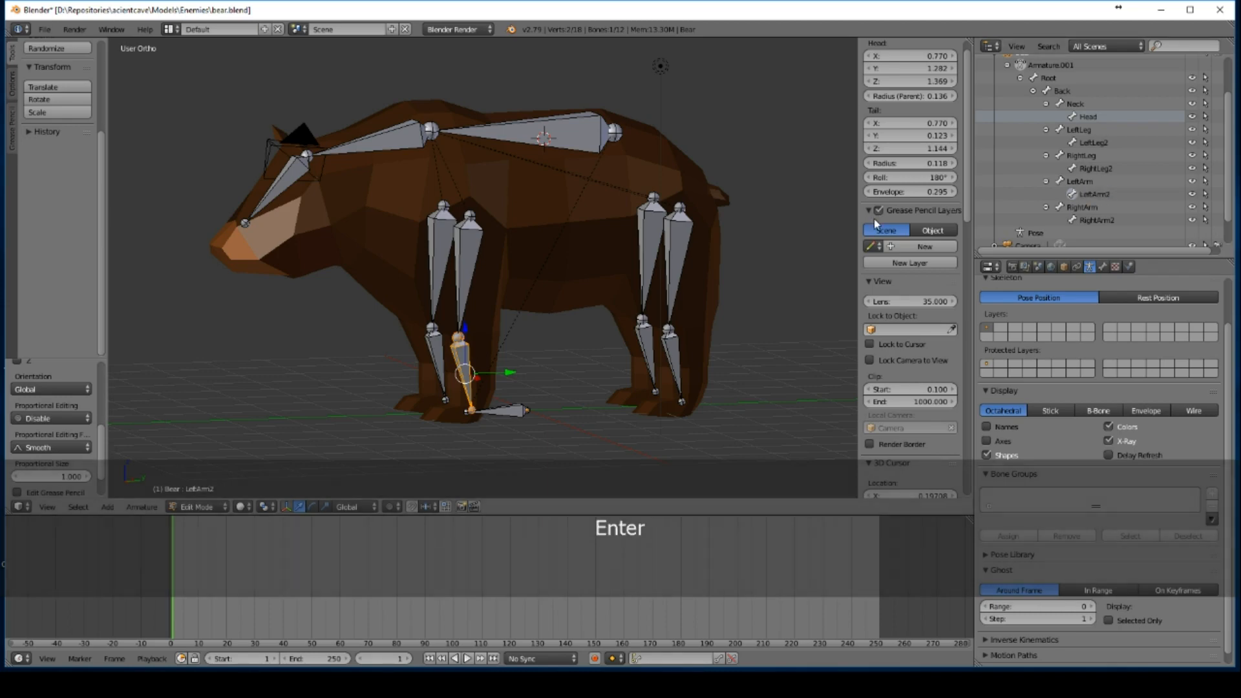
Step: Extrude foot bones from all four heel joints together in right view, about 0.6 units forward to the toes
{"action": "scroll", "coordinate": [483, 268], "scroll_direction": "up", "scroll_amount": 1}
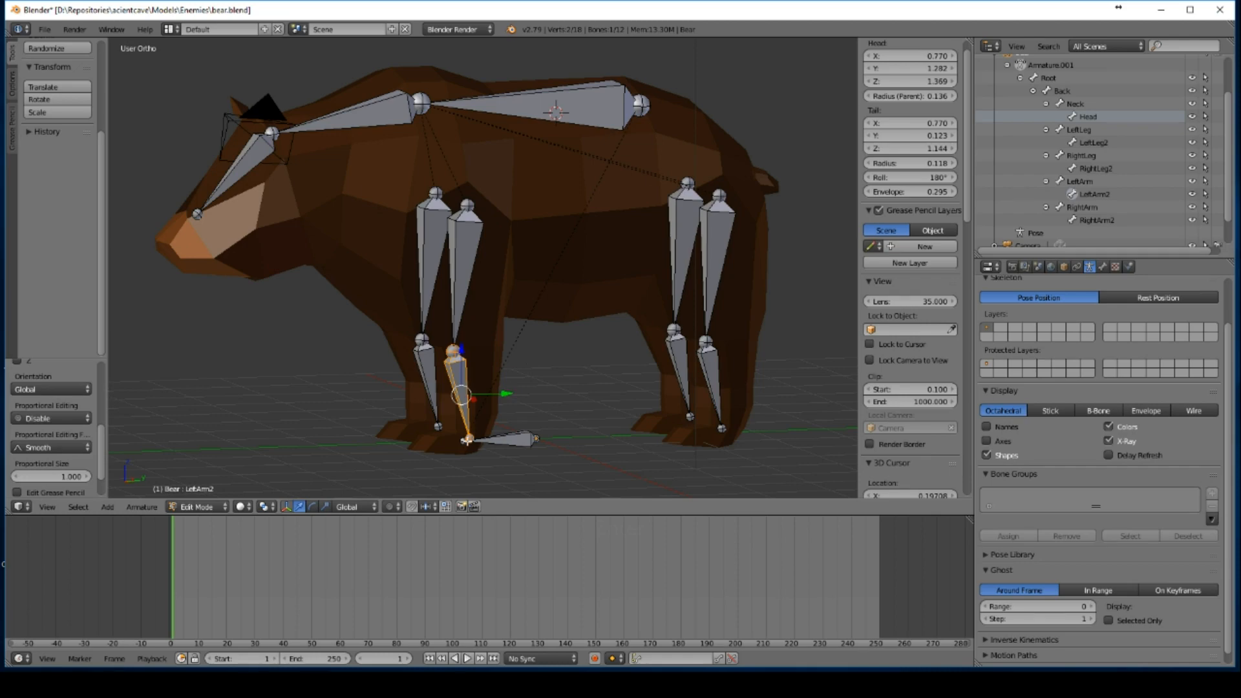
{"action": "right_click", "coordinate": [469, 439]}
{"action": "middle_click_drag", "start_coordinate": [527, 423], "coordinate": [428, 435]}
{"action": "right_click", "coordinate": [430, 428], "text": "shift"}
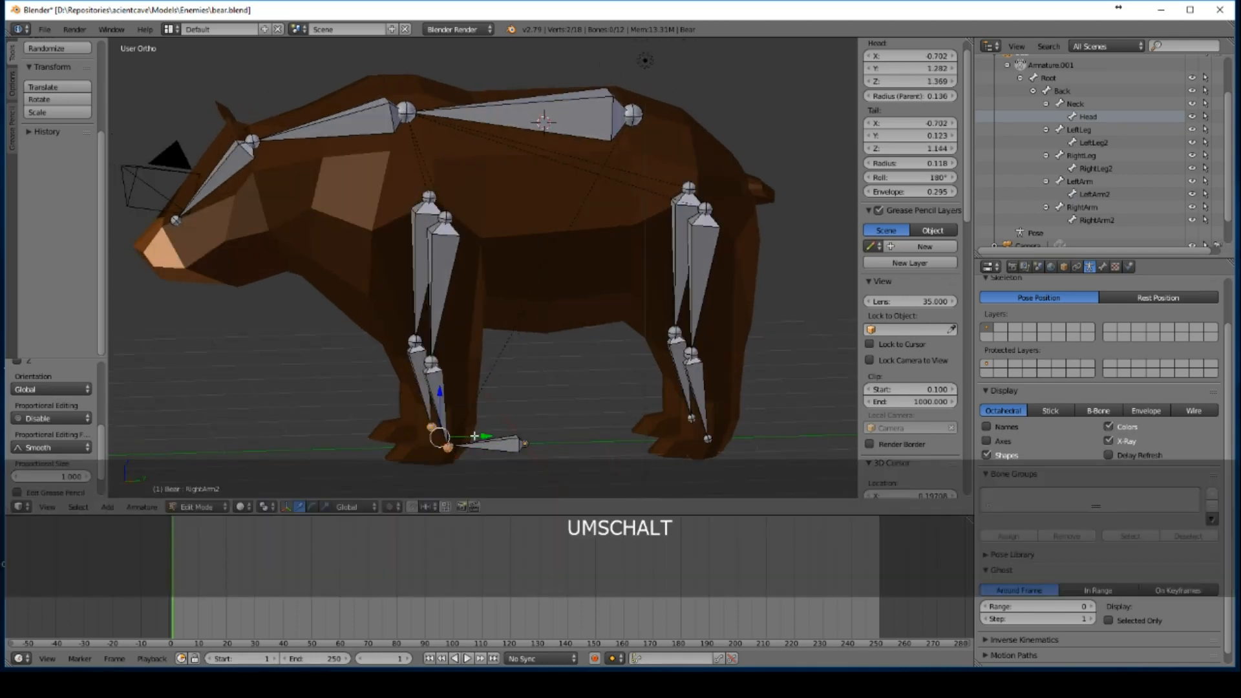
{"action": "right_click", "coordinate": [687, 420], "text": "shift"}
{"action": "right_click", "coordinate": [708, 440], "text": "shift"}
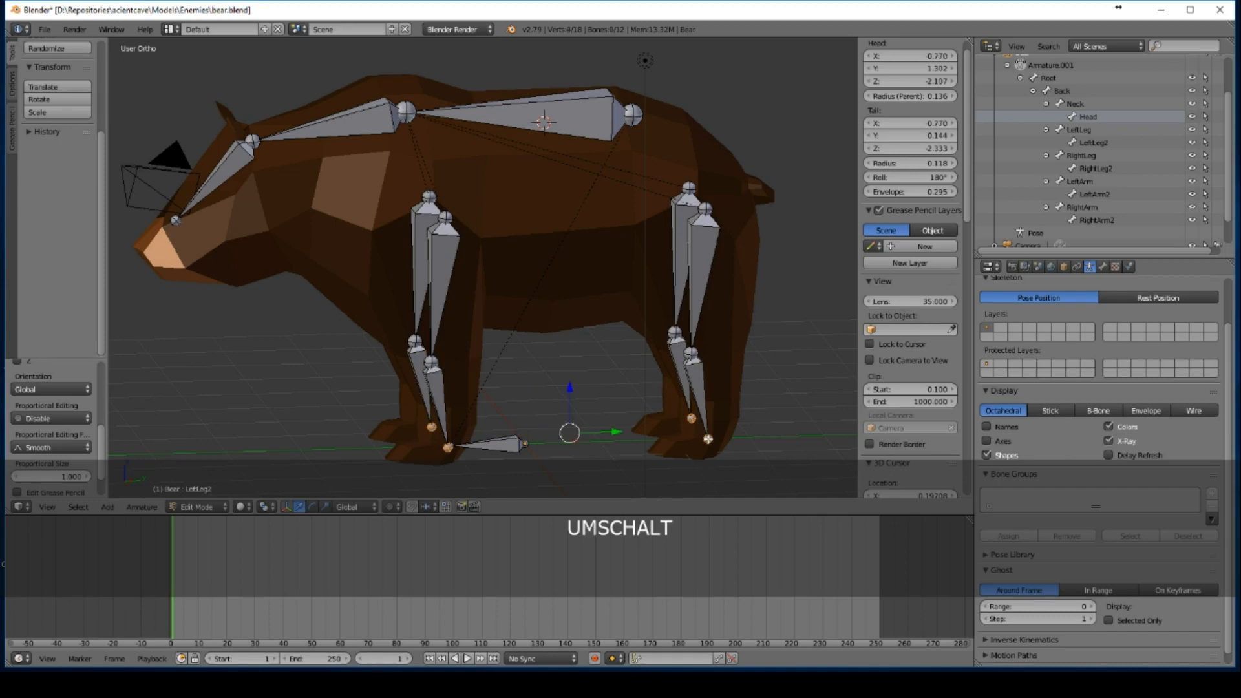
{"action": "key", "text": "KP_3"}
{"action": "key", "text": "e"}
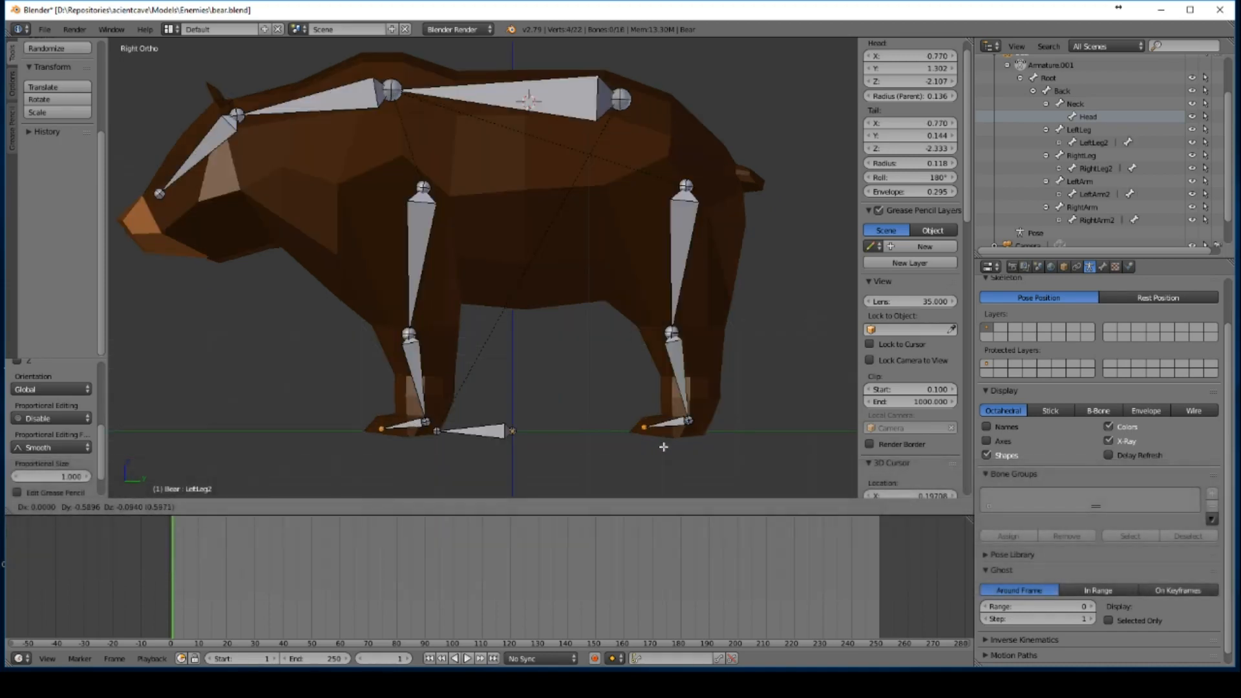
{"action": "left_click", "coordinate": [660, 445]}
Step: Expand the lower limb bones in the hierarchy and rename the left hind foot bone under LeftLeg2 as LeftFood
{"action": "middle_click_drag", "start_coordinate": [570, 363], "coordinate": [581, 389]}
{"action": "right_click", "coordinate": [673, 424]}
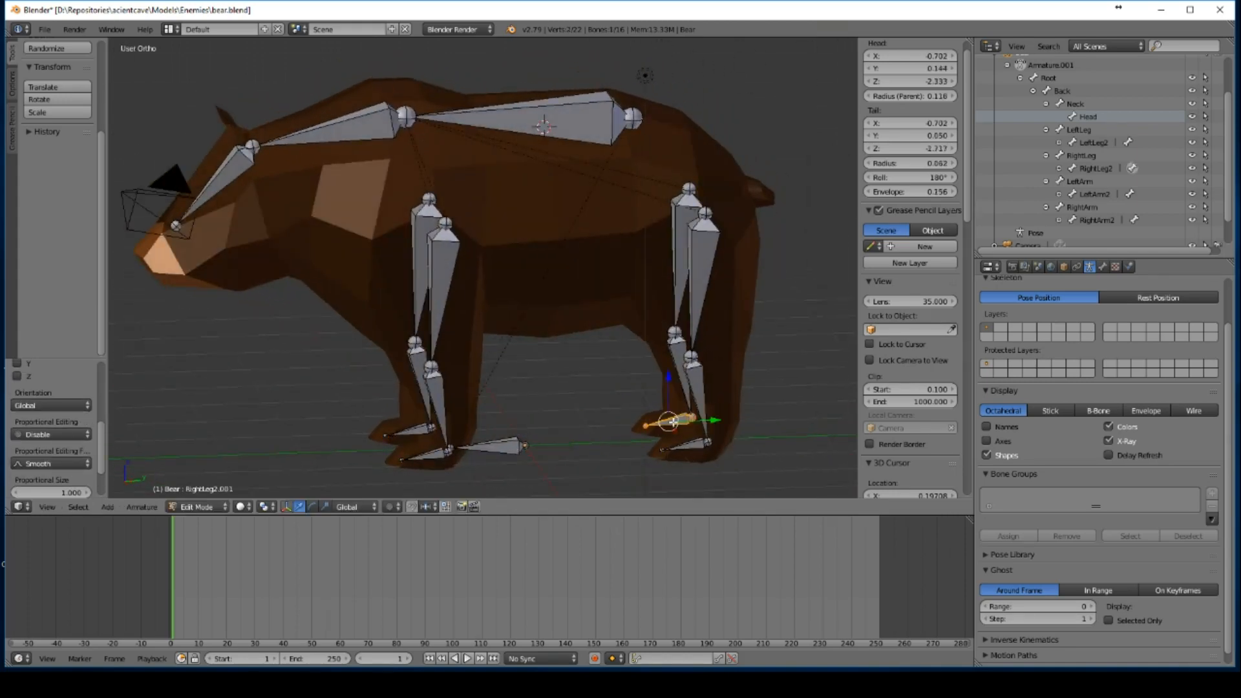
{"action": "left_click", "coordinate": [1059, 220]}
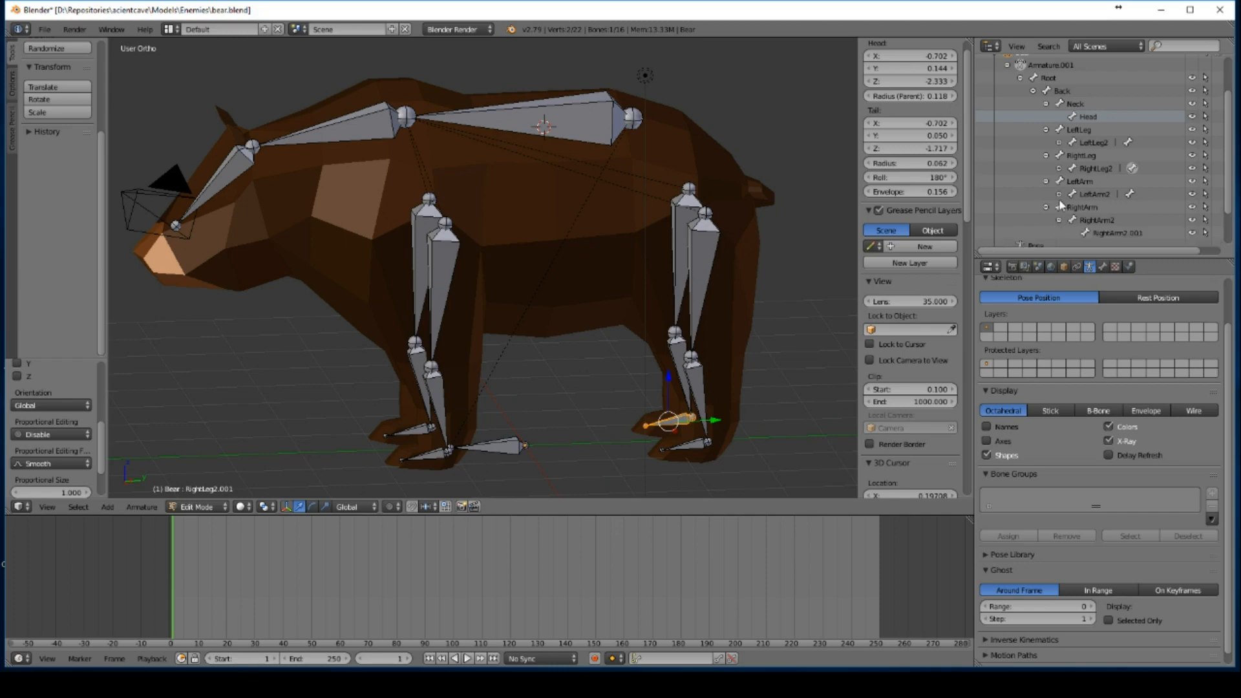
{"action": "left_click", "coordinate": [1059, 194]}
{"action": "left_click", "coordinate": [1059, 168]}
{"action": "left_click", "coordinate": [1059, 142]}
{"action": "double_click", "coordinate": [1112, 156]}
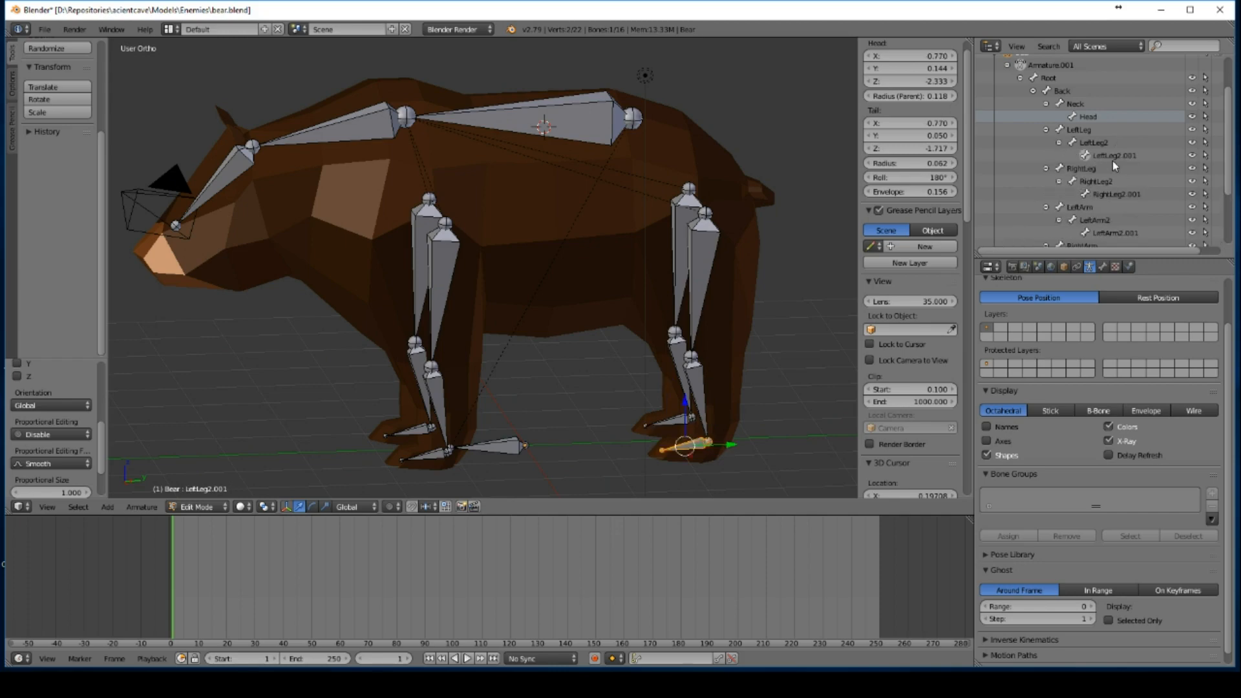
{"action": "type", "text": "LeftFood"}
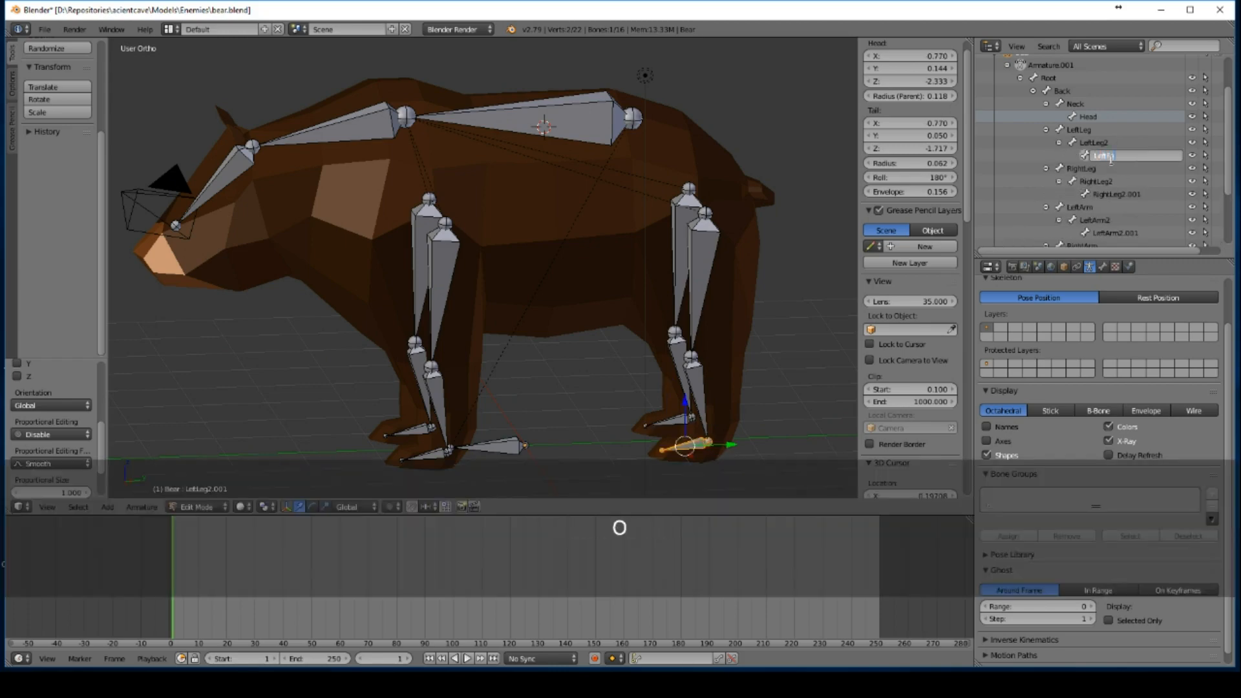
{"action": "key", "text": "Return"}
Step: Rename the right hind foot bone under RightLeg2 as RightFood
{"action": "double_click", "coordinate": [1113, 192]}
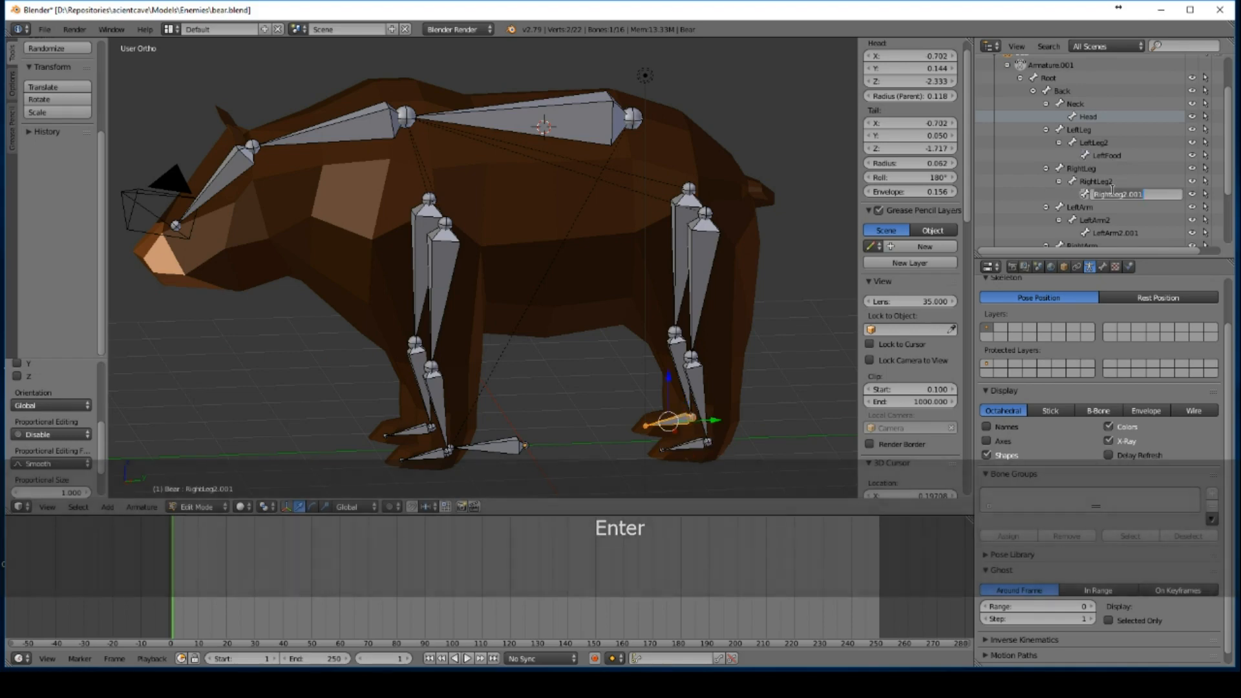
{"action": "type", "text": "RightFood"}
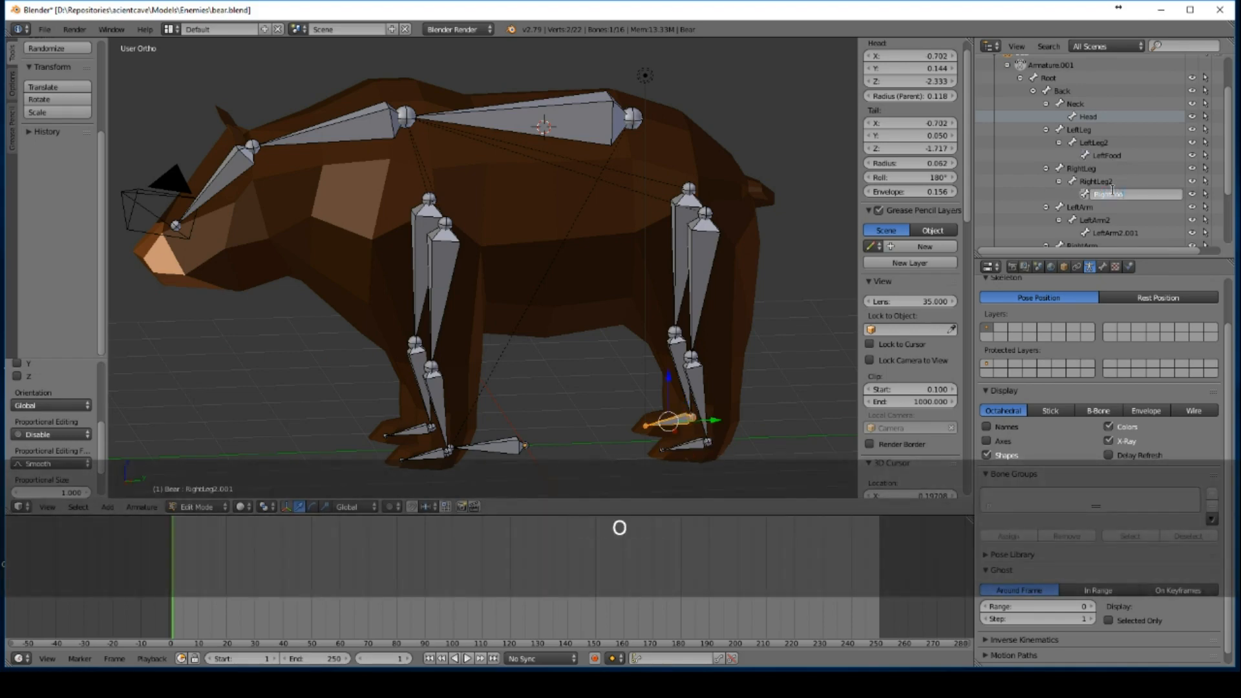
{"action": "key", "text": "Return"}
Step: Rename the left front foot bone under LeftArm2 as LeftHand
{"action": "scroll", "coordinate": [1057, 207], "scroll_direction": "down", "scroll_amount": 1}
{"action": "double_click", "coordinate": [1113, 208]}
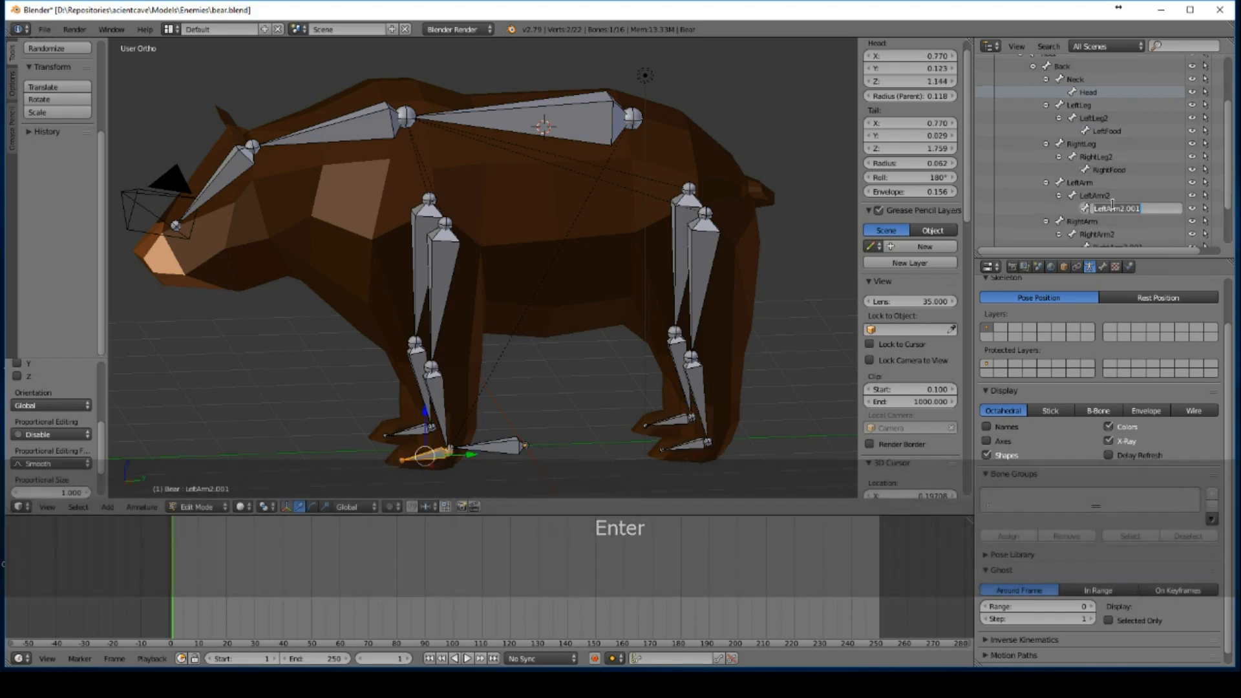
{"action": "type", "text": "LeF"}
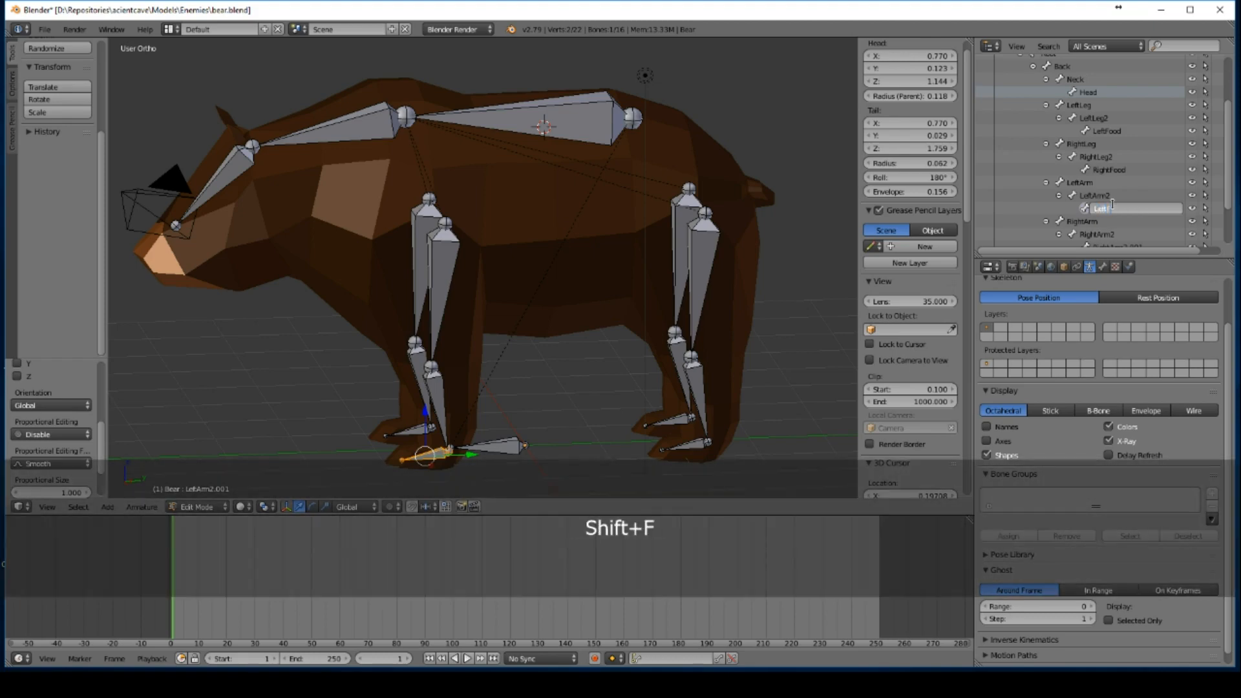
{"action": "key", "text": "BackSpace"}
{"action": "type", "text": "ftHand"}
{"action": "key", "text": "Return"}
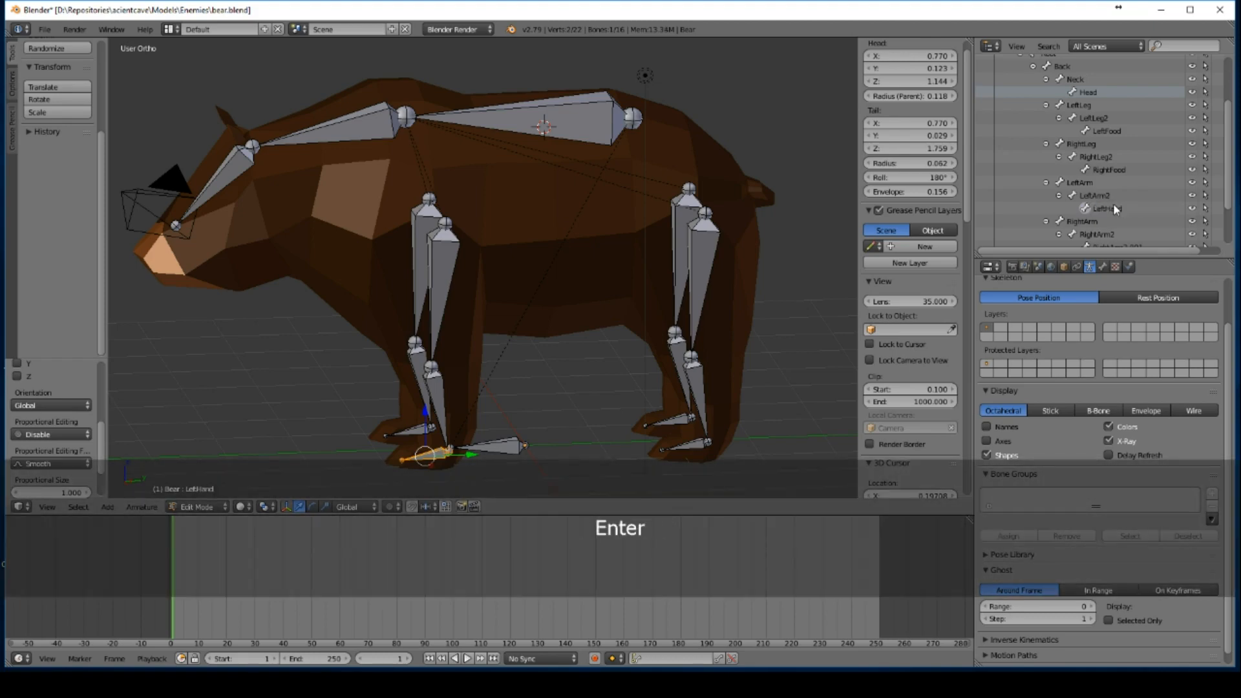
Step: Rename the right front foot bone under RightArm2 as RightHand
{"action": "scroll", "coordinate": [1113, 203], "scroll_direction": "down", "scroll_amount": 2}
{"action": "double_click", "coordinate": [1113, 198]}
{"action": "type", "text": "R"}
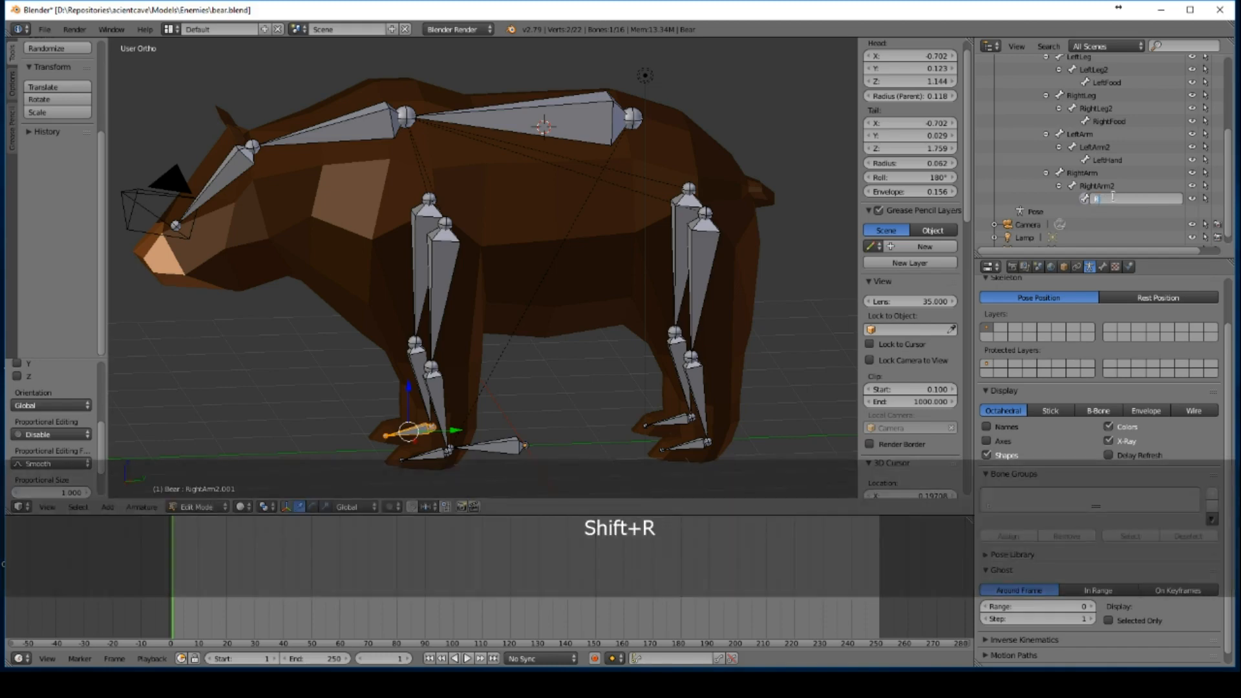
{"action": "type", "text": "ightArm"}
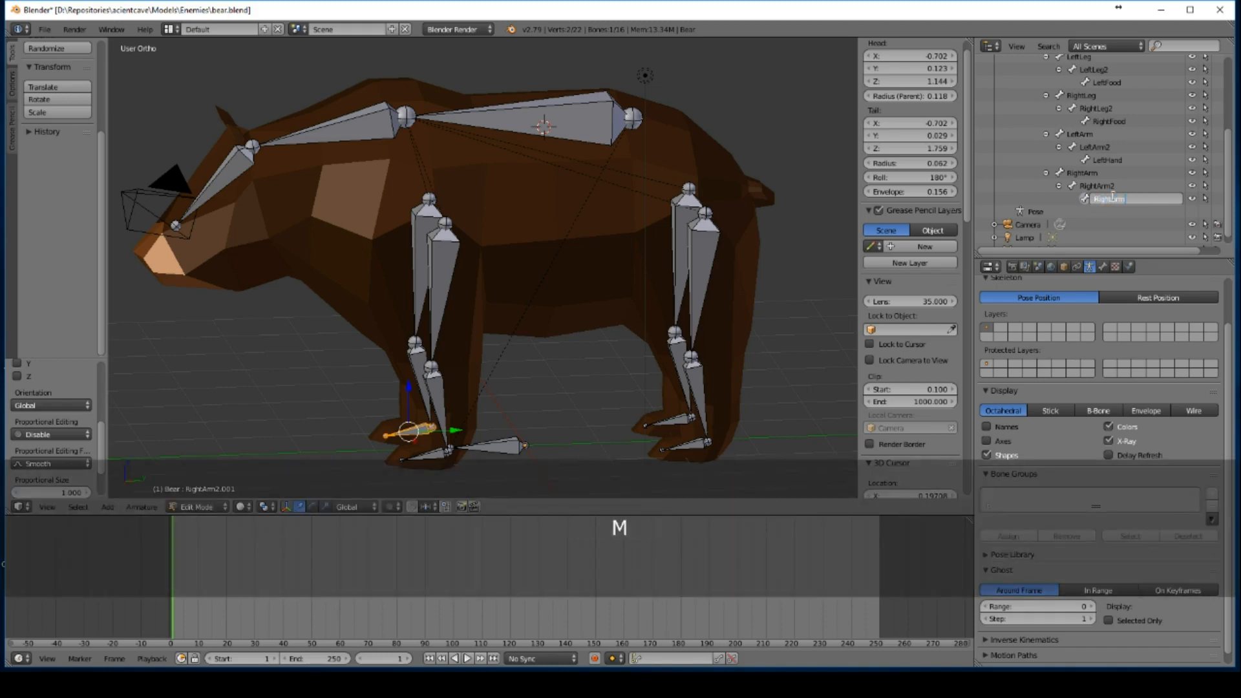
{"action": "key", "text": "Return"}
{"action": "double_click", "coordinate": [1123, 199]}
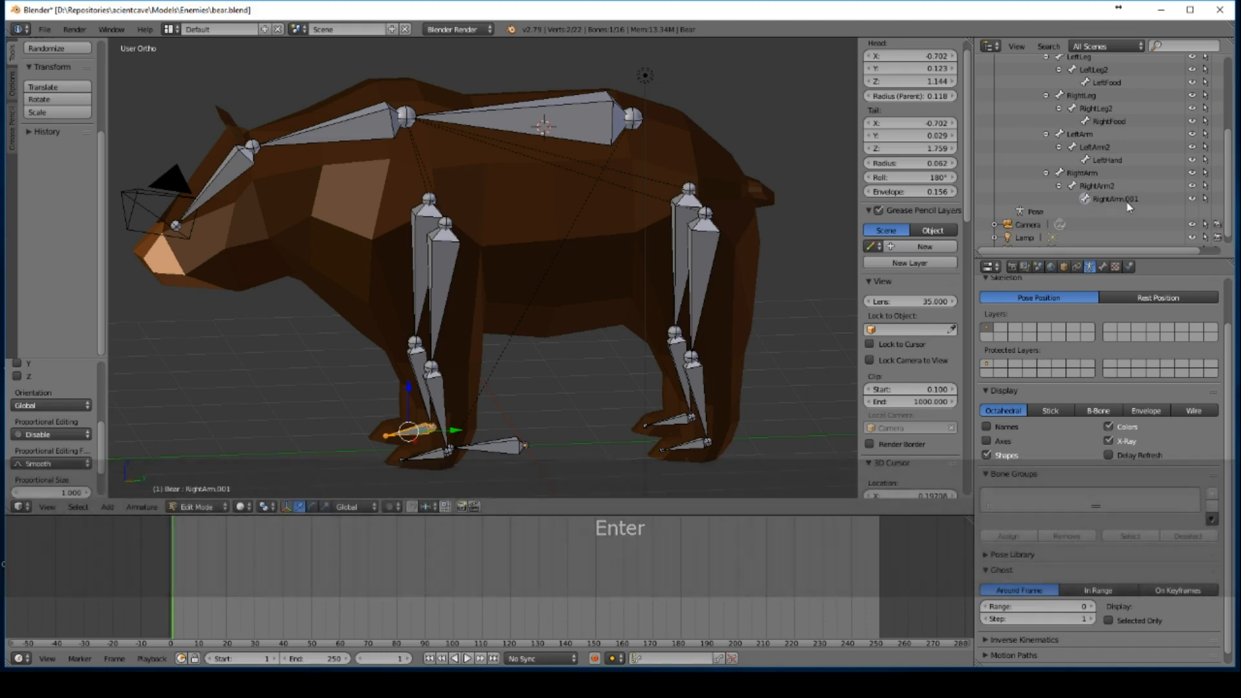
{"action": "type", "text": "RightHand"}
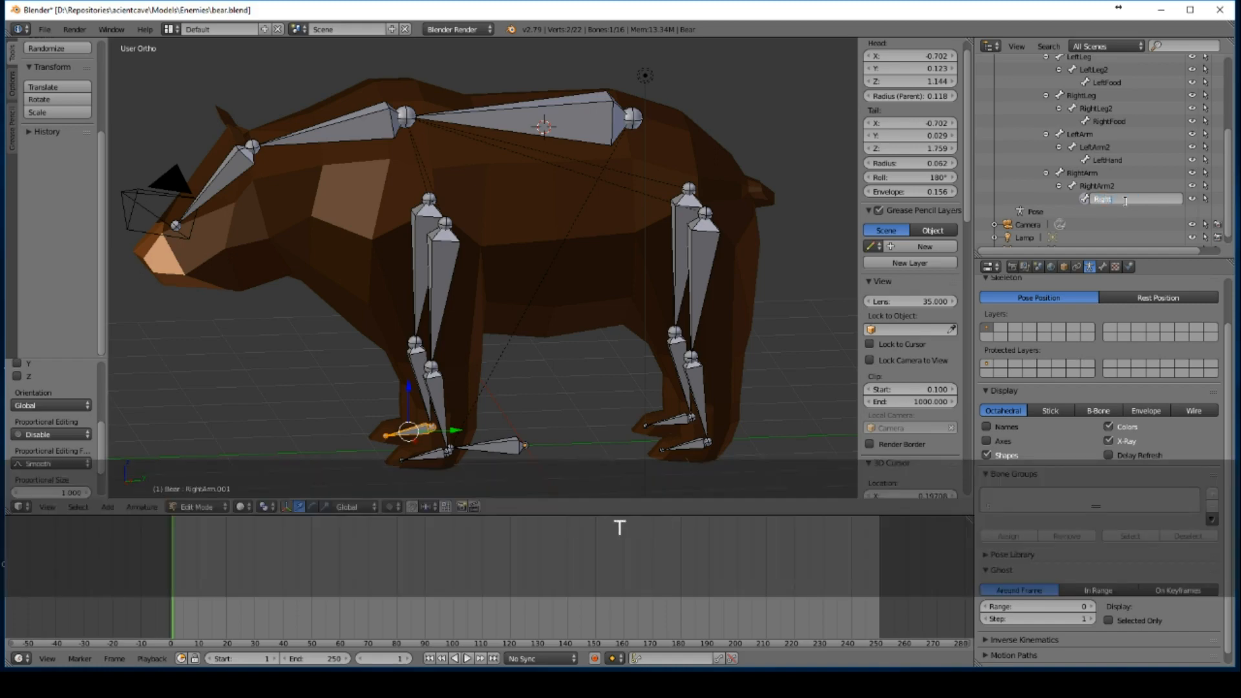
{"action": "key", "text": "Return"}
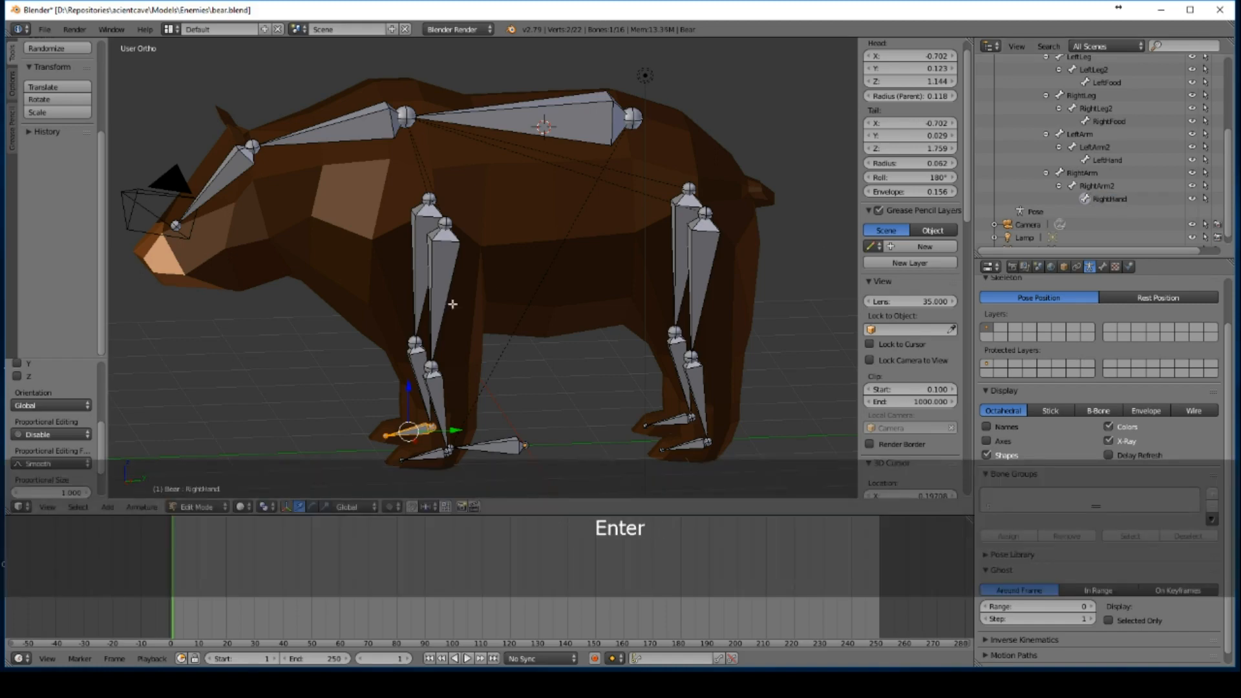
Step: Extrude bones from all four heel joints together in right view, about 0.73 units straight backward behind the feet
{"action": "mouse_move", "coordinate": [504, 262]}
{"action": "middle_mouse_down"}
{"action": "mouse_move", "coordinate": [521, 291]}
{"action": "mouse_move", "coordinate": [601, 225]}
{"action": "mouse_move", "coordinate": [657, 221]}
{"action": "mouse_move", "coordinate": [510, 269]}
{"action": "mouse_move", "coordinate": [463, 244]}
{"action": "mouse_move", "coordinate": [432, 268]}
{"action": "mouse_move", "coordinate": [518, 262]}
{"action": "mouse_move", "coordinate": [497, 251]}
{"action": "mouse_move", "coordinate": [483, 266]}
{"action": "mouse_move", "coordinate": [507, 269]}
{"action": "mouse_move", "coordinate": [492, 270]}
{"action": "middle_mouse_up"}
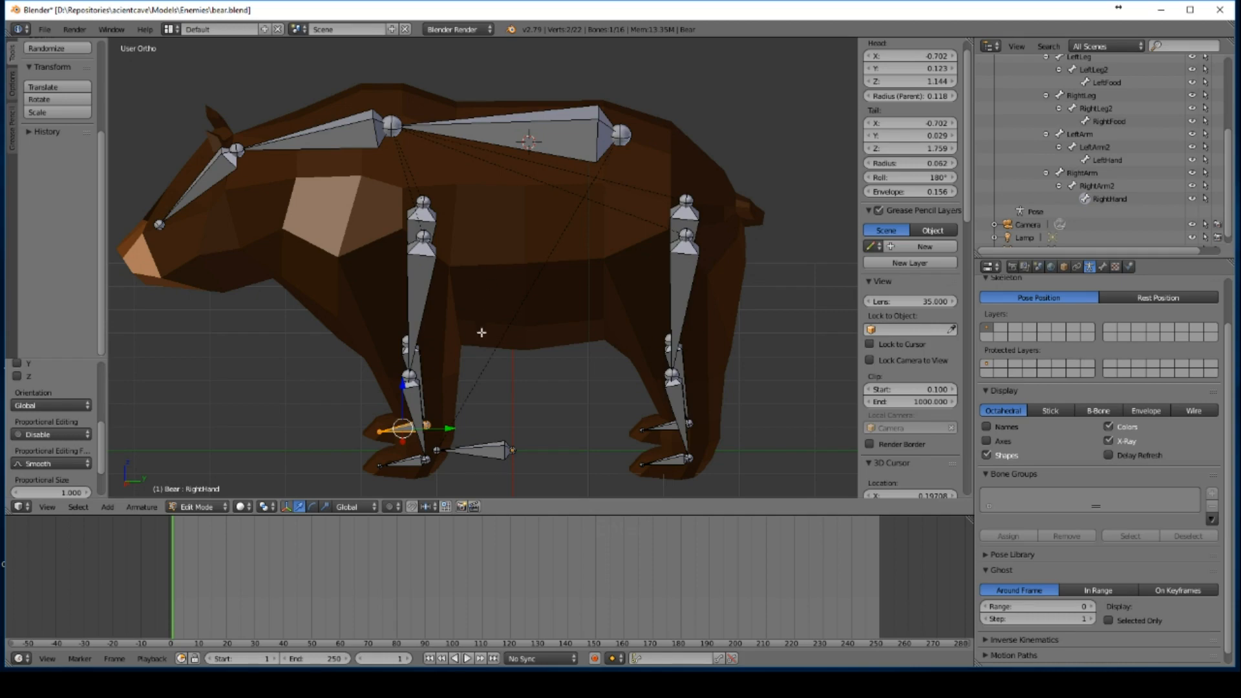
{"action": "middle_click_drag", "start_coordinate": [484, 342], "coordinate": [485, 306], "text": "shift"}
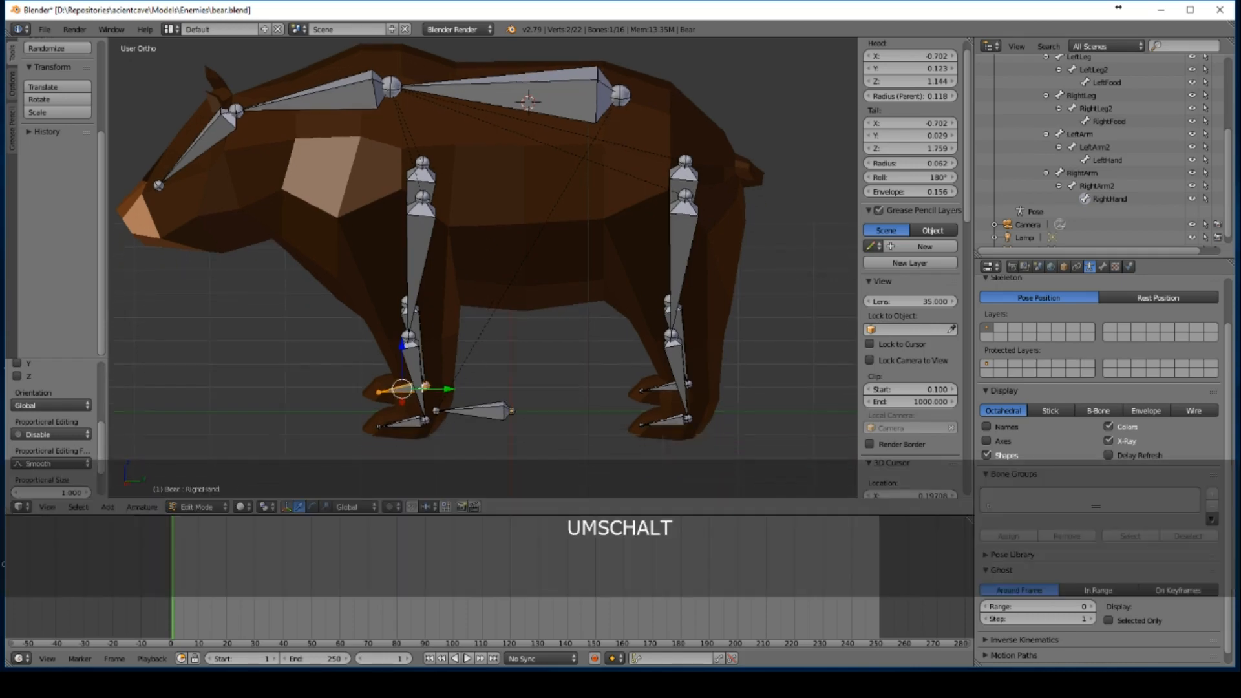
{"action": "right_click", "coordinate": [427, 385]}
{"action": "right_click", "coordinate": [437, 422], "text": "shift"}
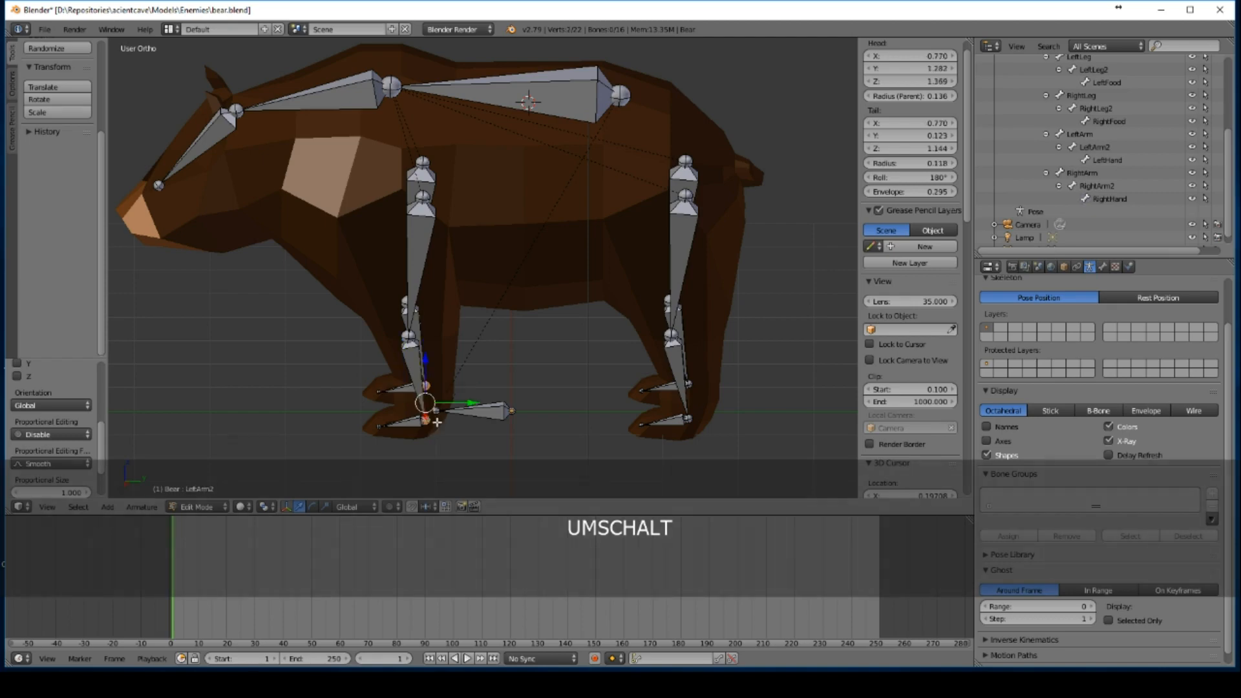
{"action": "right_click", "coordinate": [689, 384], "text": "shift"}
{"action": "right_click", "coordinate": [688, 422], "text": "shift"}
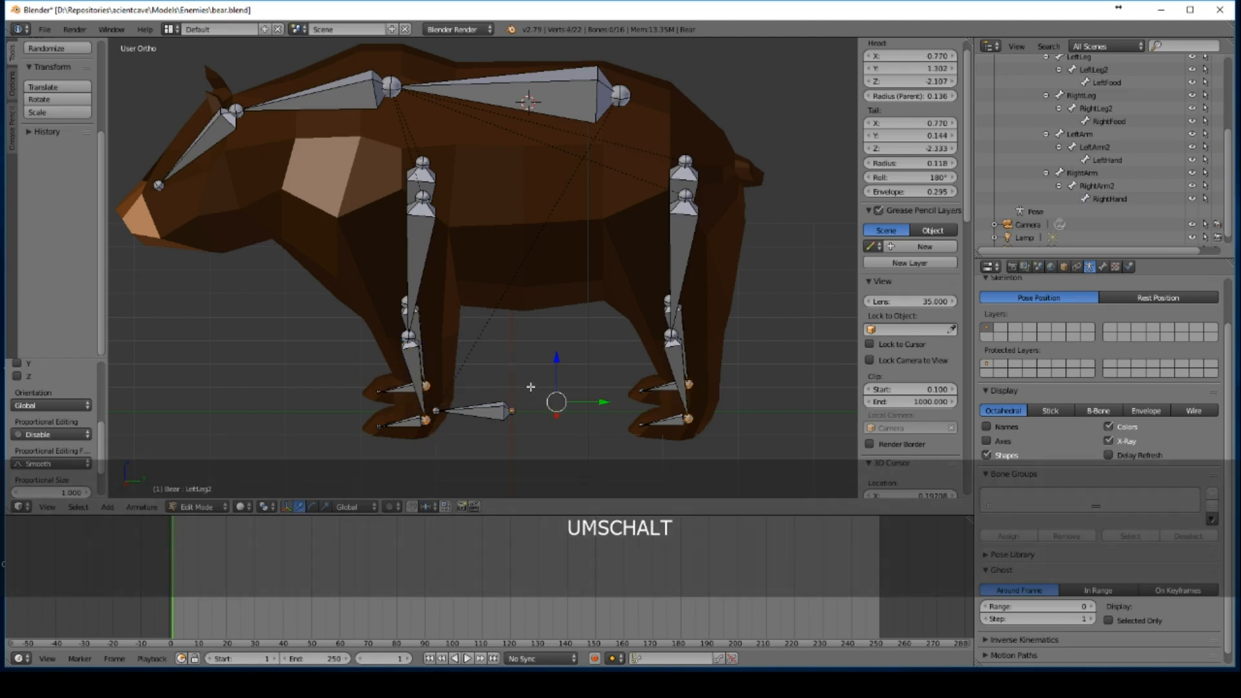
{"action": "key", "text": "KP_3"}
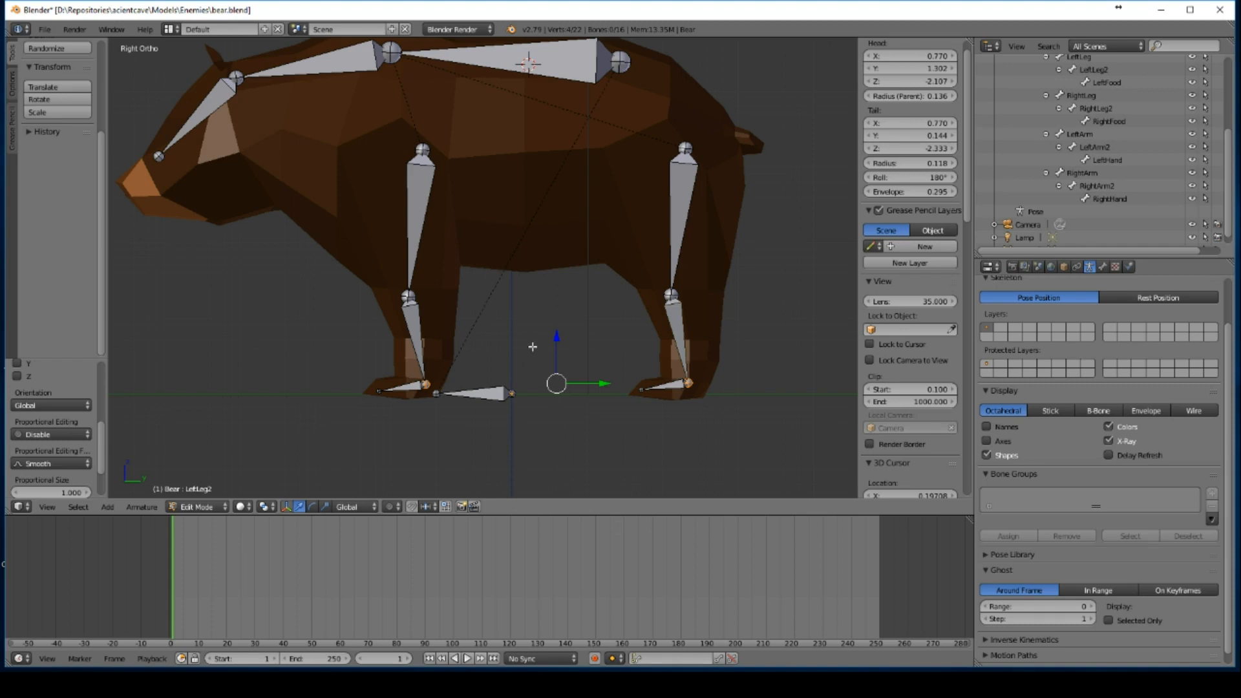
{"action": "key", "text": "e"}
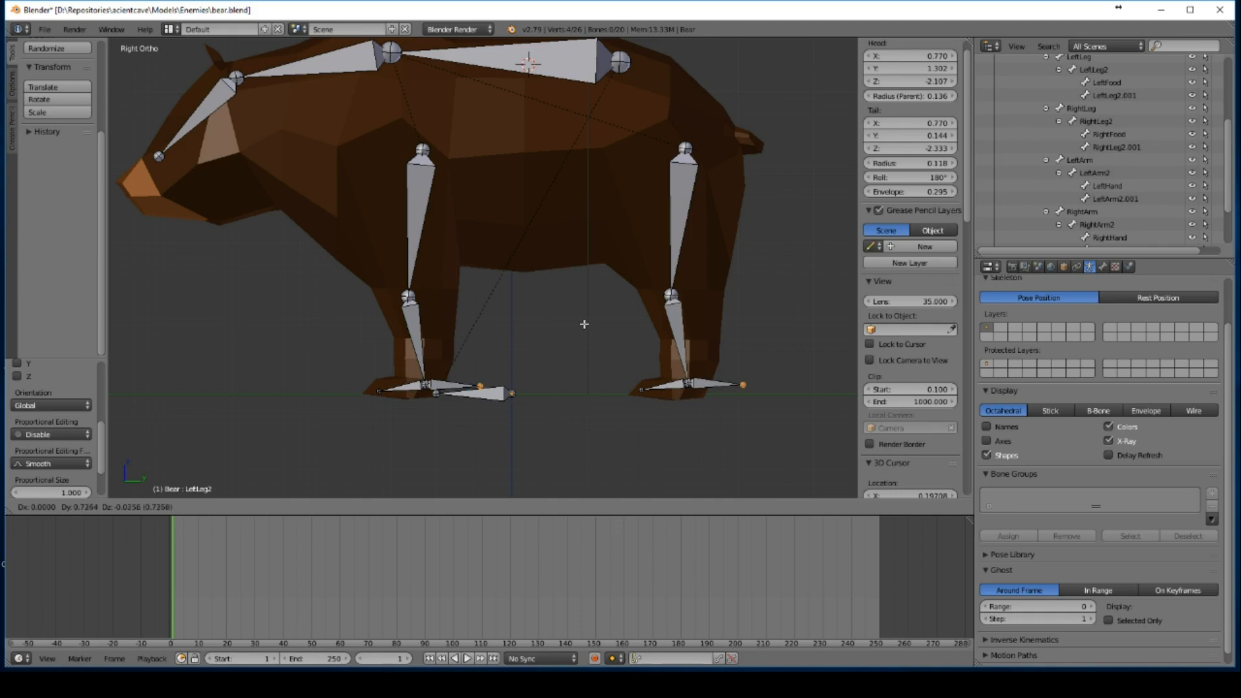
{"action": "left_click", "coordinate": [584, 324]}
Step: Duplicate the four heel bones together in right view and place the copies about 1.95 units forward and 1.2 units up
{"action": "middle_click_drag", "start_coordinate": [594, 317], "coordinate": [594, 348]}
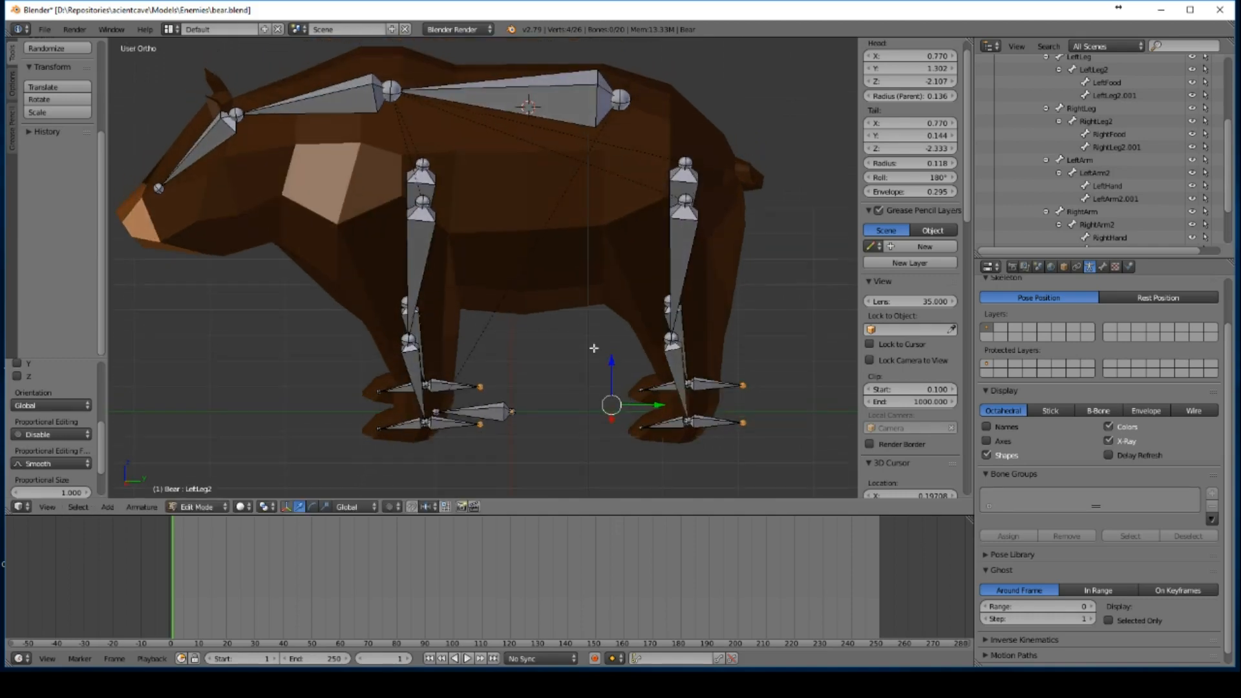
{"action": "right_click", "coordinate": [440, 383], "text": "shift"}
{"action": "right_click", "coordinate": [445, 425], "text": "shift"}
{"action": "right_click", "coordinate": [713, 387], "text": "shift"}
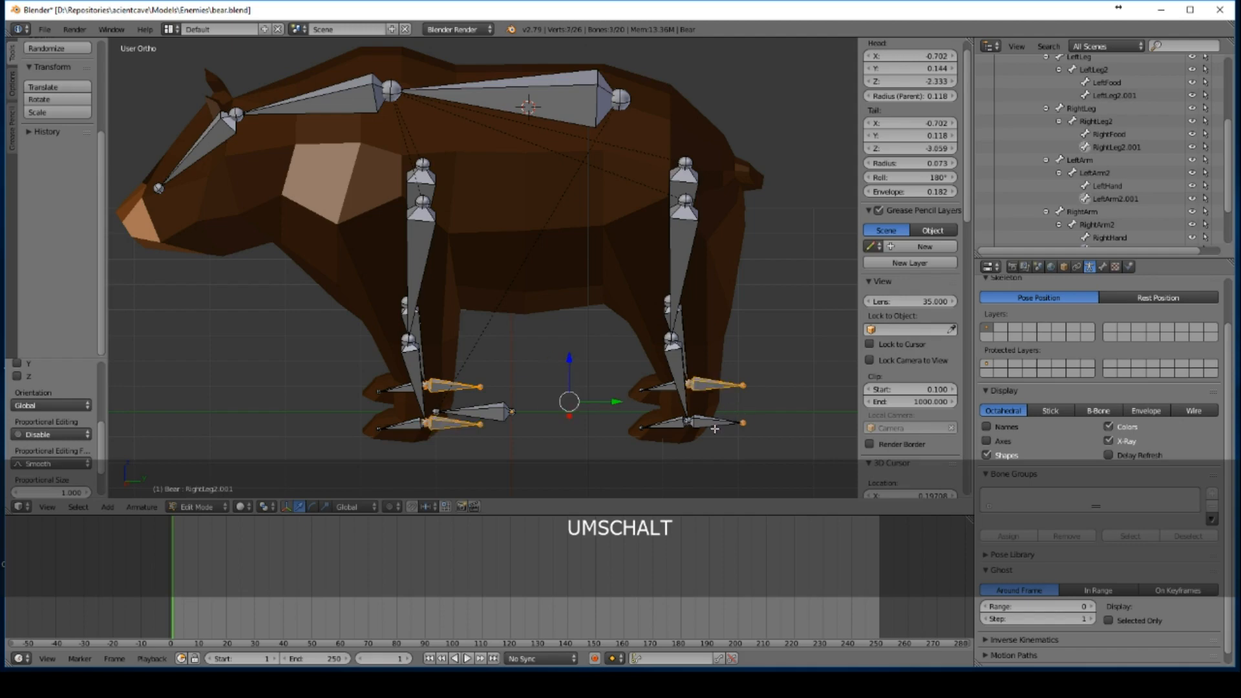
{"action": "right_click", "coordinate": [713, 424], "text": "shift"}
{"action": "key", "text": "KP_3"}
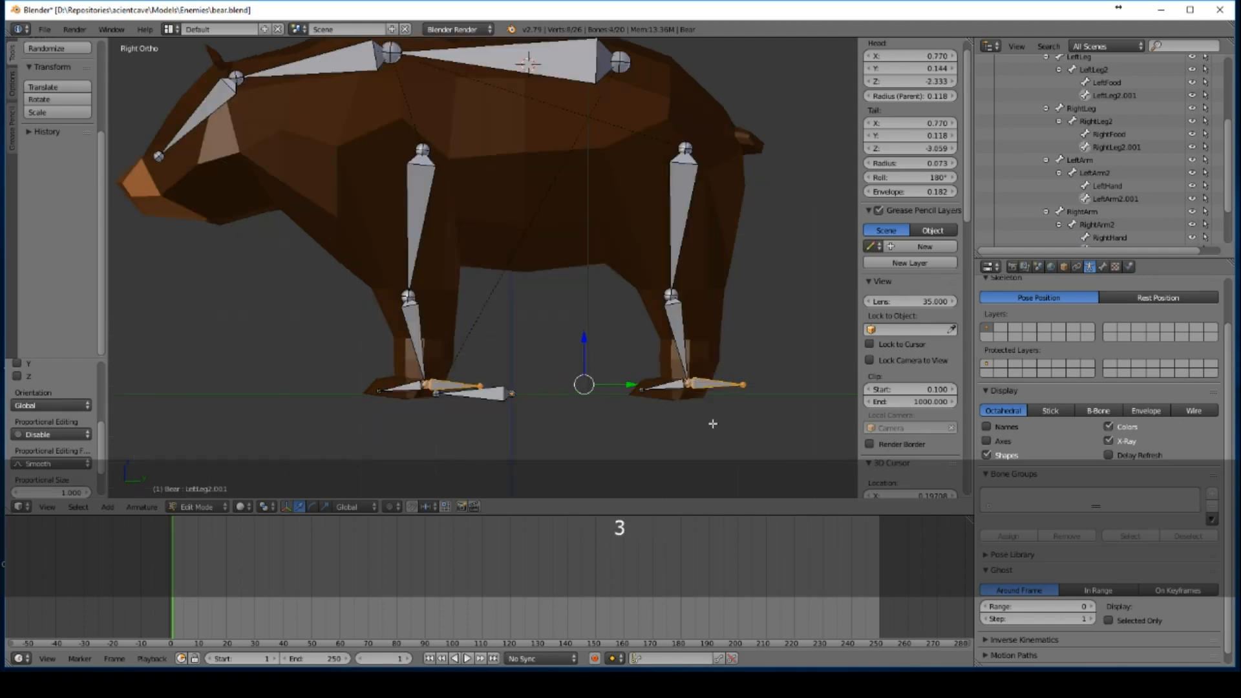
{"action": "key", "text": "shift+d"}
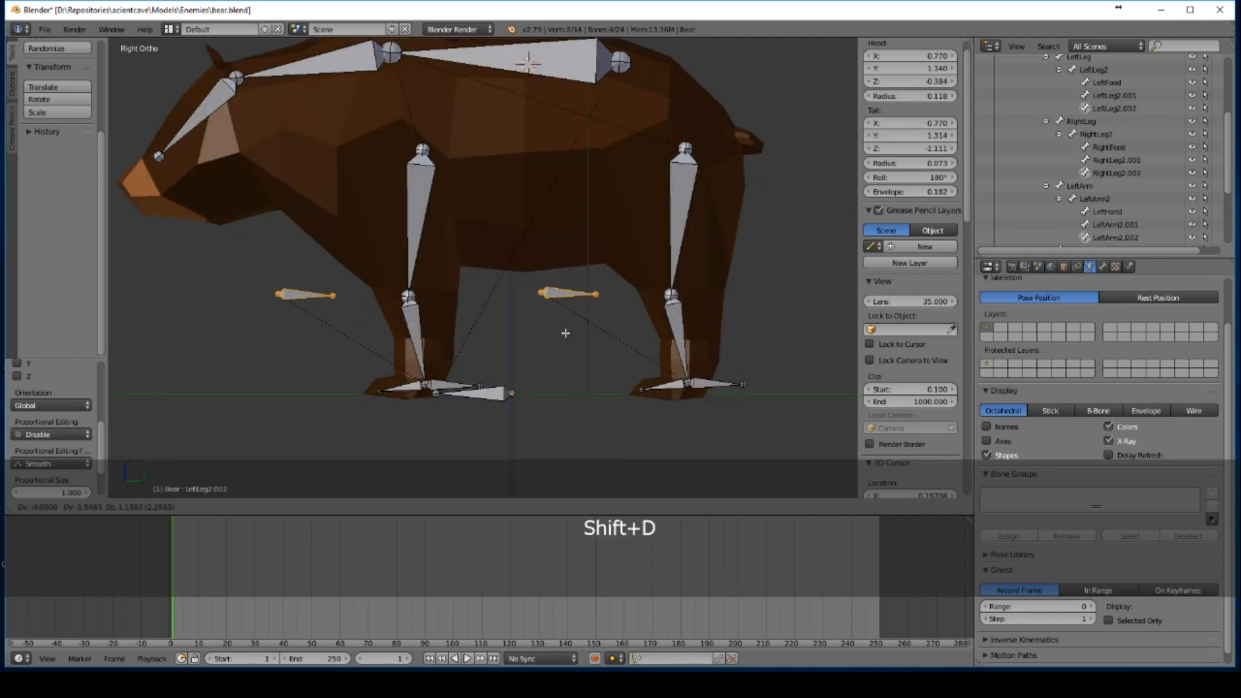
{"action": "left_click", "coordinate": [565, 333]}
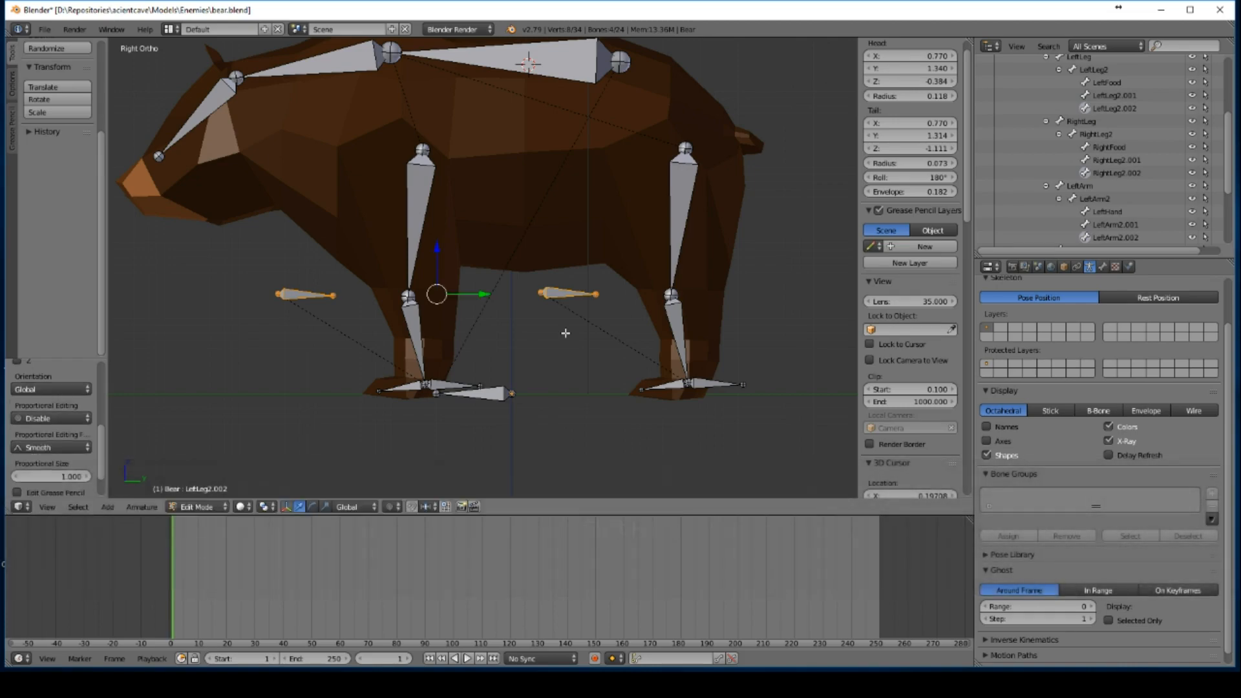
{"action": "middle_click_drag", "start_coordinate": [585, 327], "coordinate": [594, 353]}
{"action": "right_click", "coordinate": [561, 308]}
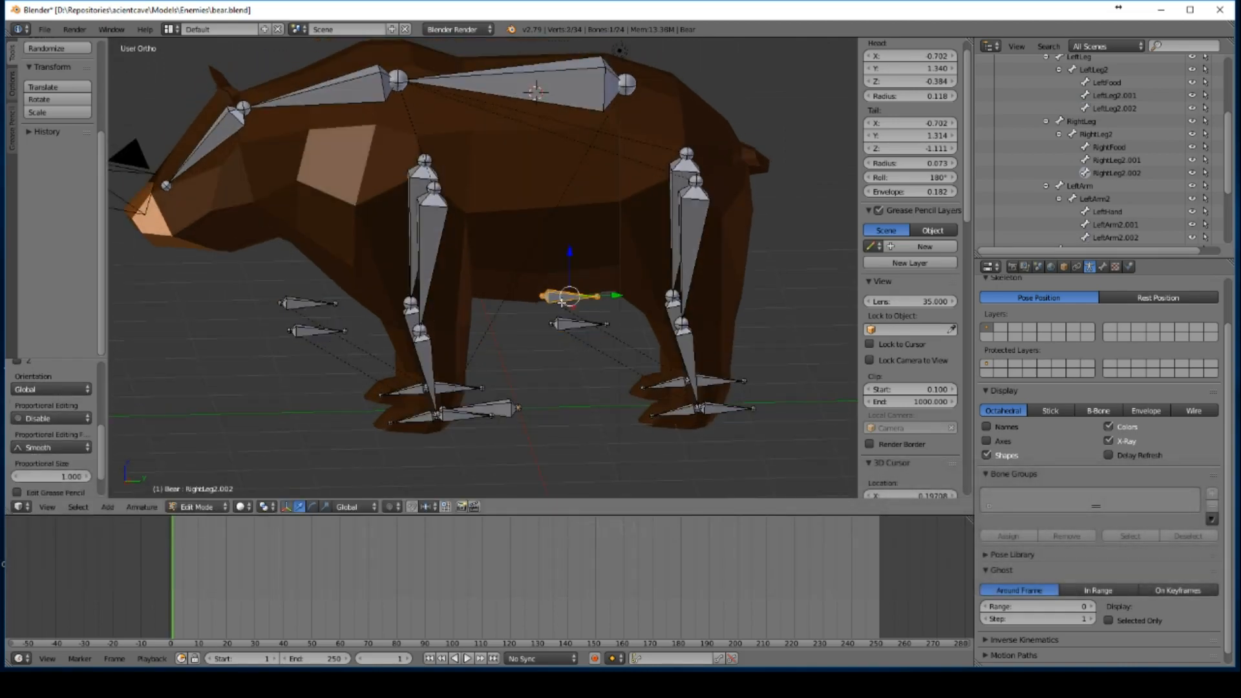
{"action": "right_click", "coordinate": [314, 308], "text": "shift"}
{"action": "right_click", "coordinate": [317, 330], "text": "shift"}
{"action": "right_click", "coordinate": [585, 325], "text": "shift"}
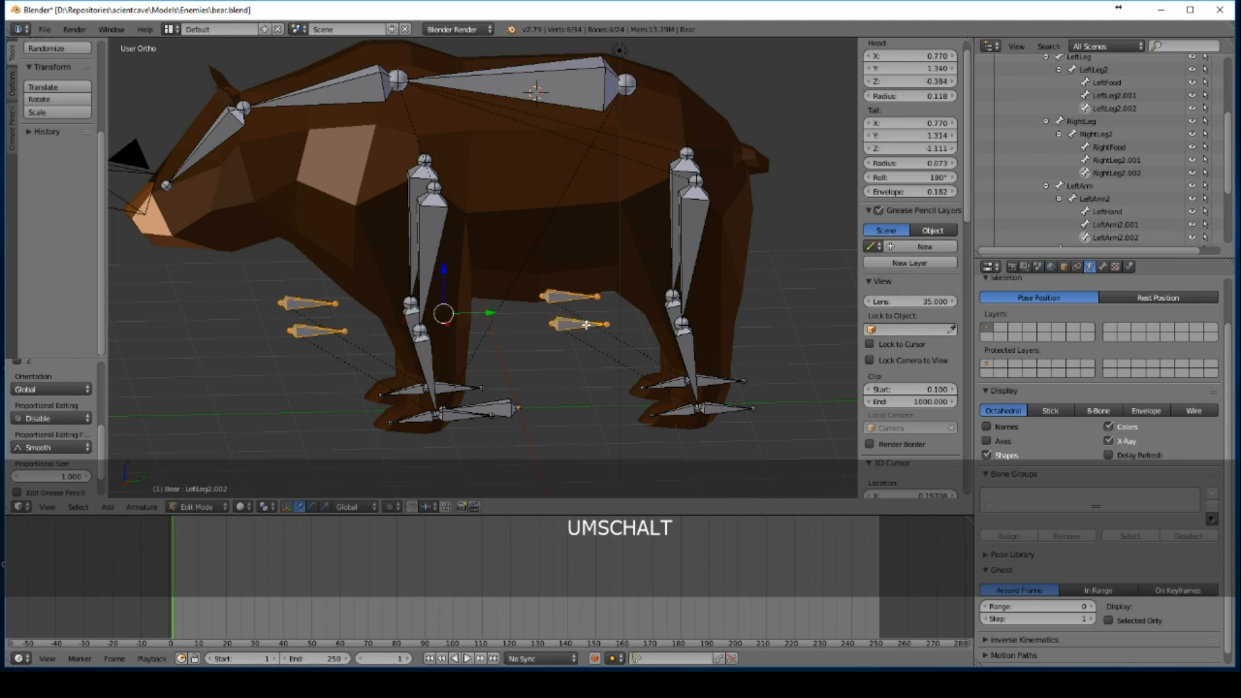
Step: Rotate the two duplicated bones in front of the hind legs by -90° in right view, and fine-tune them freehand to stand upright
{"action": "right_click", "coordinate": [562, 300]}
{"action": "right_click", "coordinate": [573, 321], "text": "shift"}
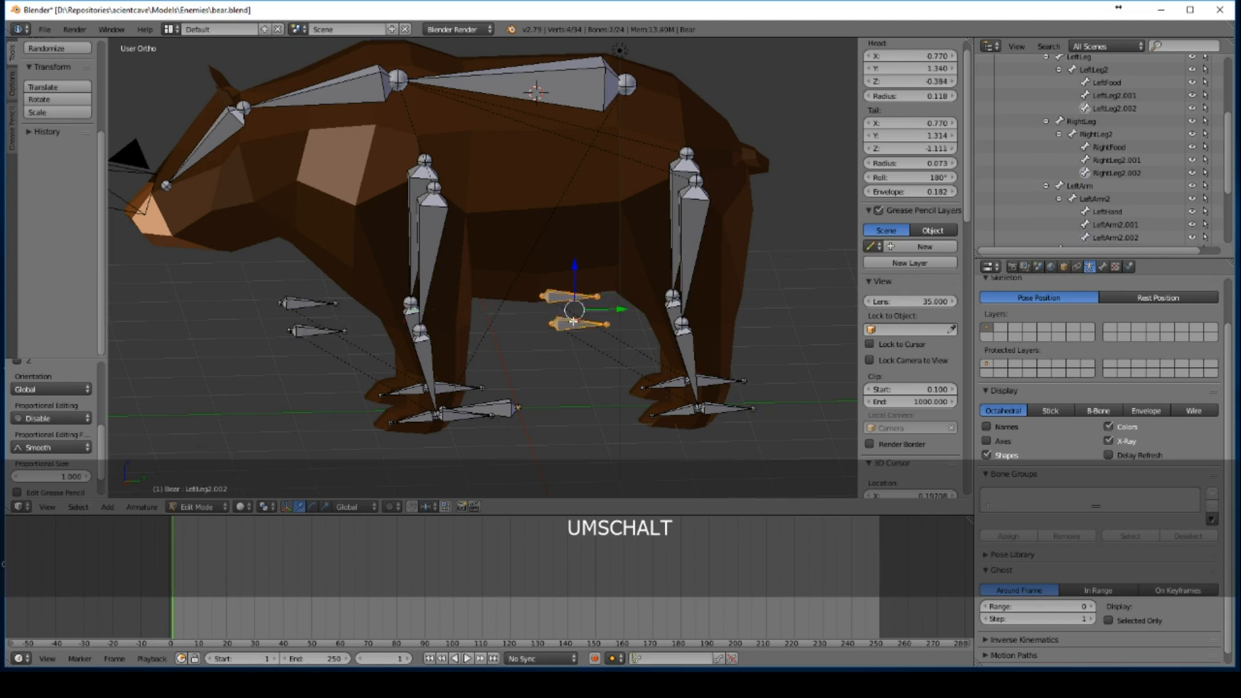
{"action": "key", "text": "KP_3"}
{"action": "key", "text": "r"}
{"action": "key", "text": "minus"}
{"action": "key", "text": "9"}
{"action": "key", "text": "0"}
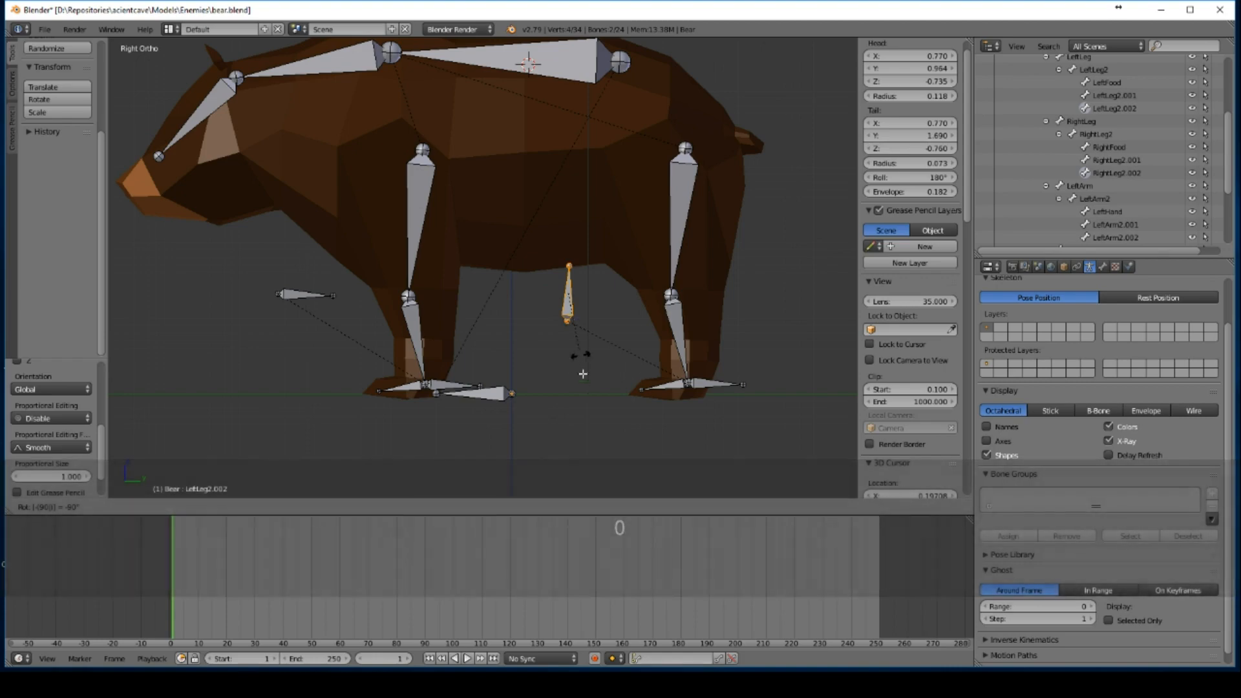
{"action": "left_click", "coordinate": [618, 381]}
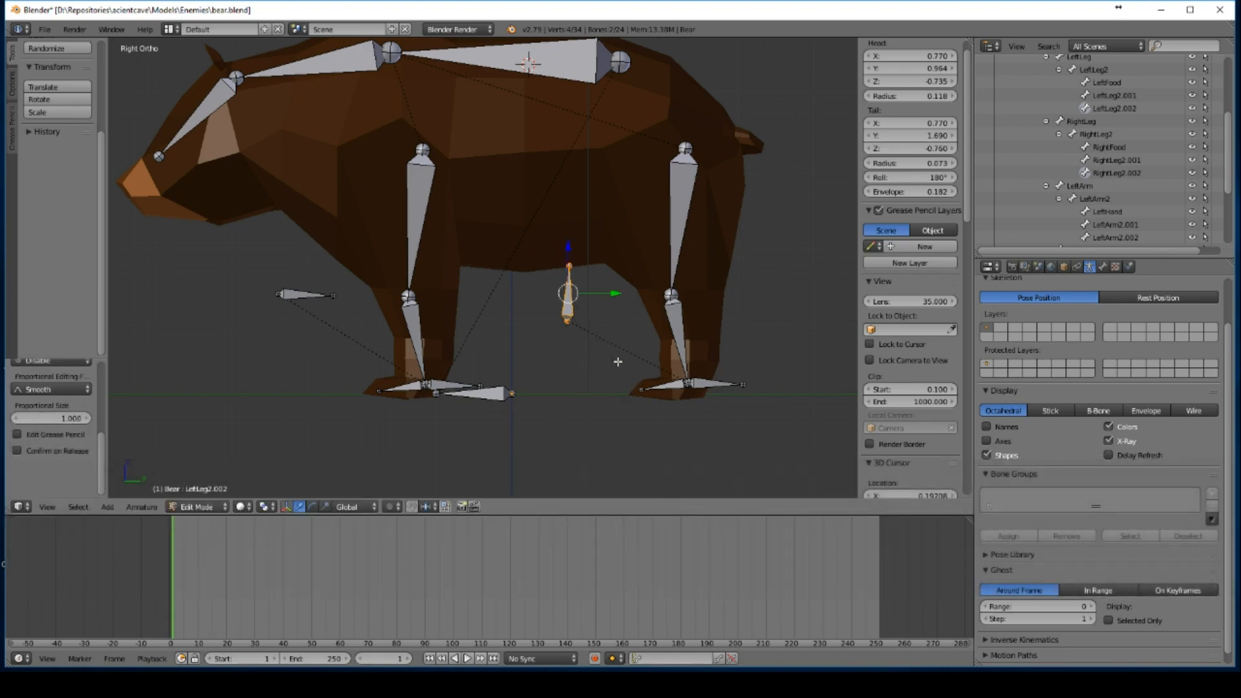
{"action": "key", "text": "r"}
{"action": "left_click", "coordinate": [613, 375]}
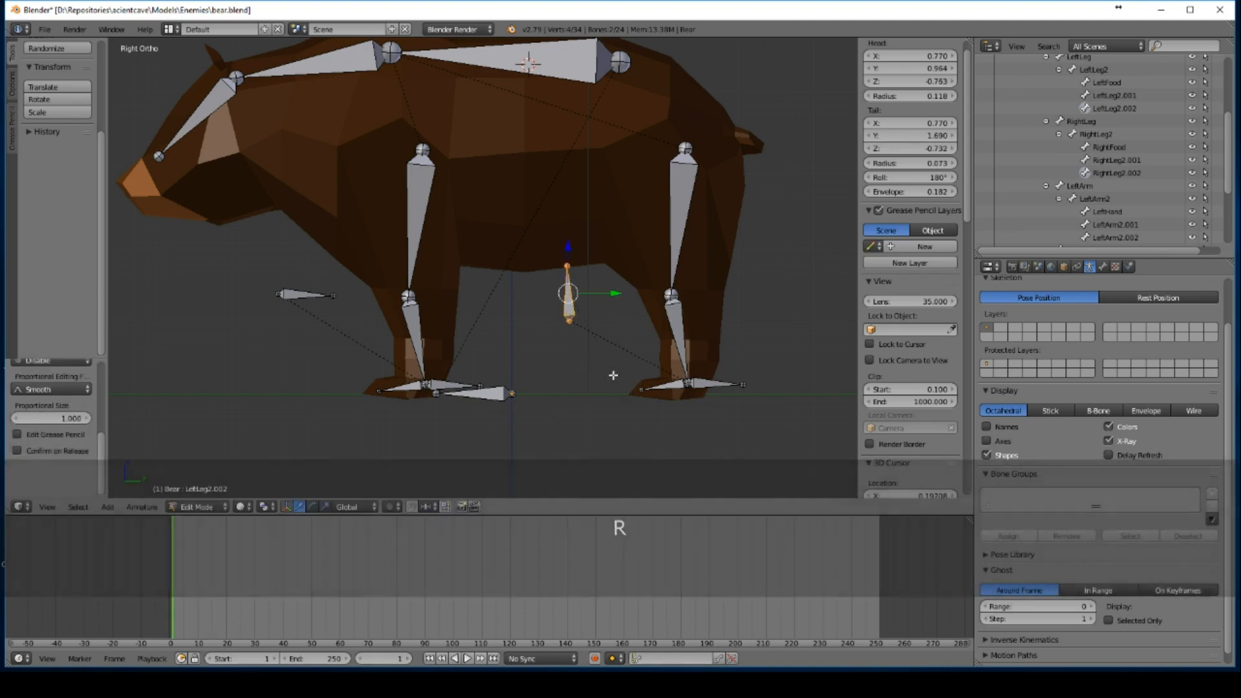
Step: Rotate the two duplicated bones in front of the front legs together in right view until they stand upright
{"action": "right_click", "coordinate": [304, 294]}
{"action": "middle_click_drag", "start_coordinate": [304, 296], "coordinate": [292, 299]}
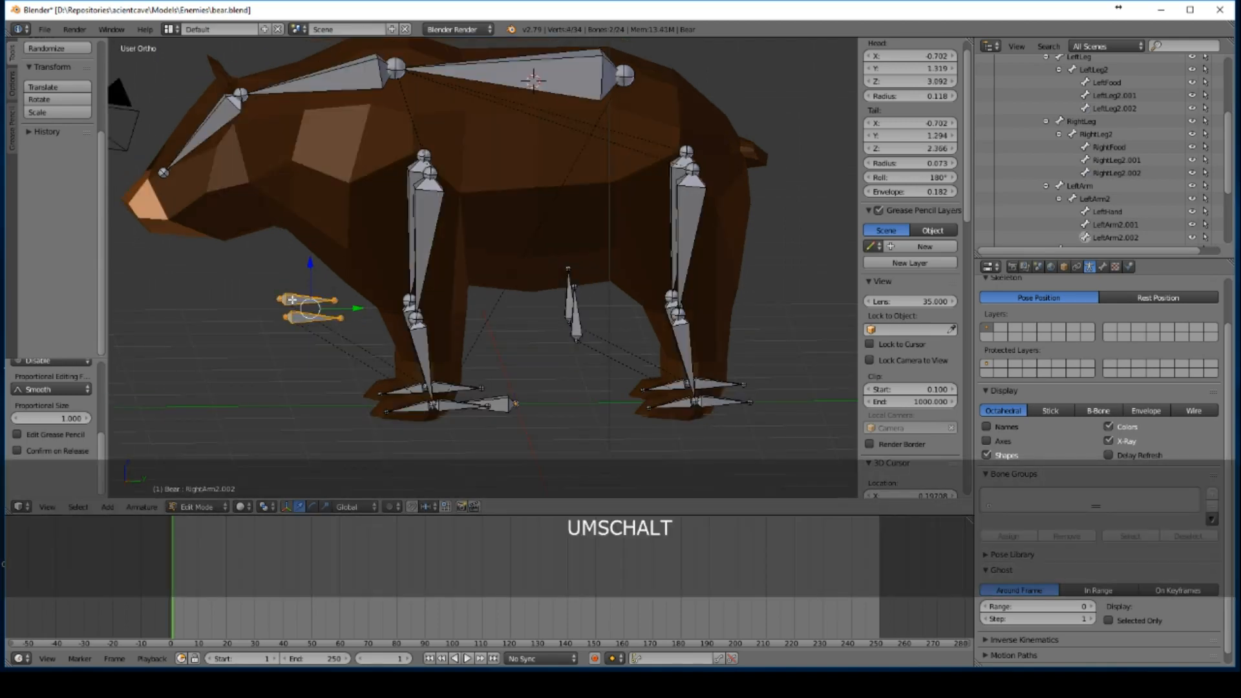
{"action": "key", "text": "KP_3"}
{"action": "key", "text": "r"}
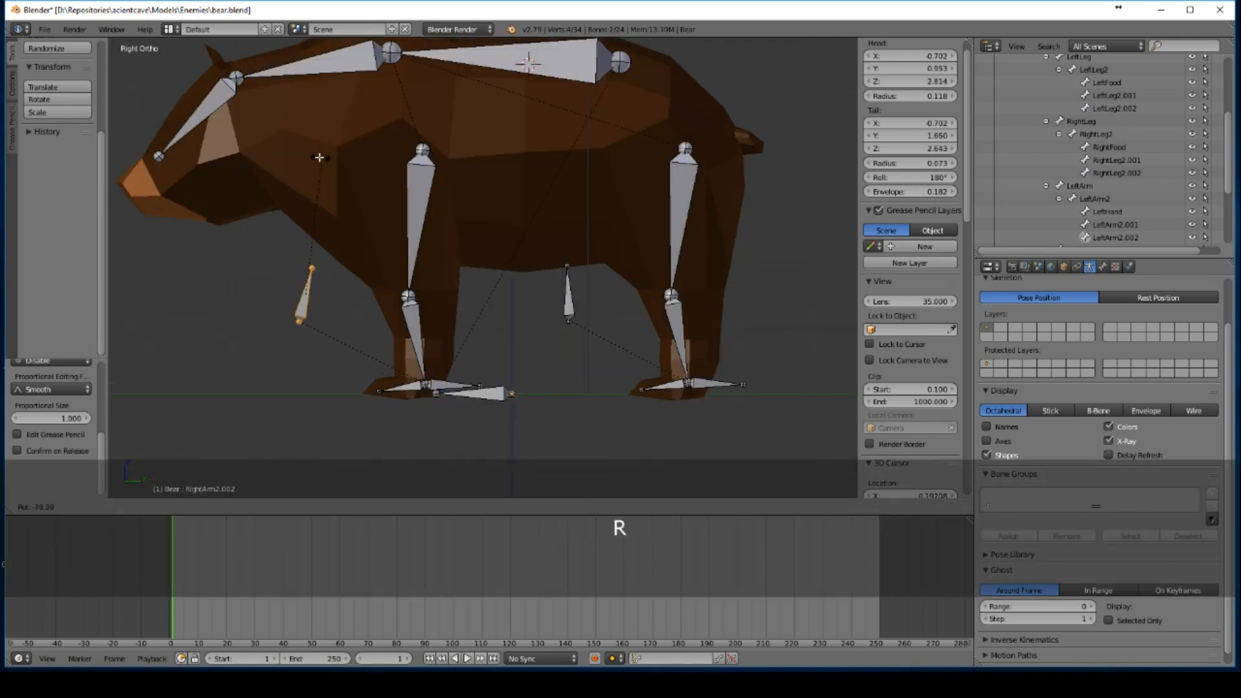
{"action": "left_click", "coordinate": [296, 155]}
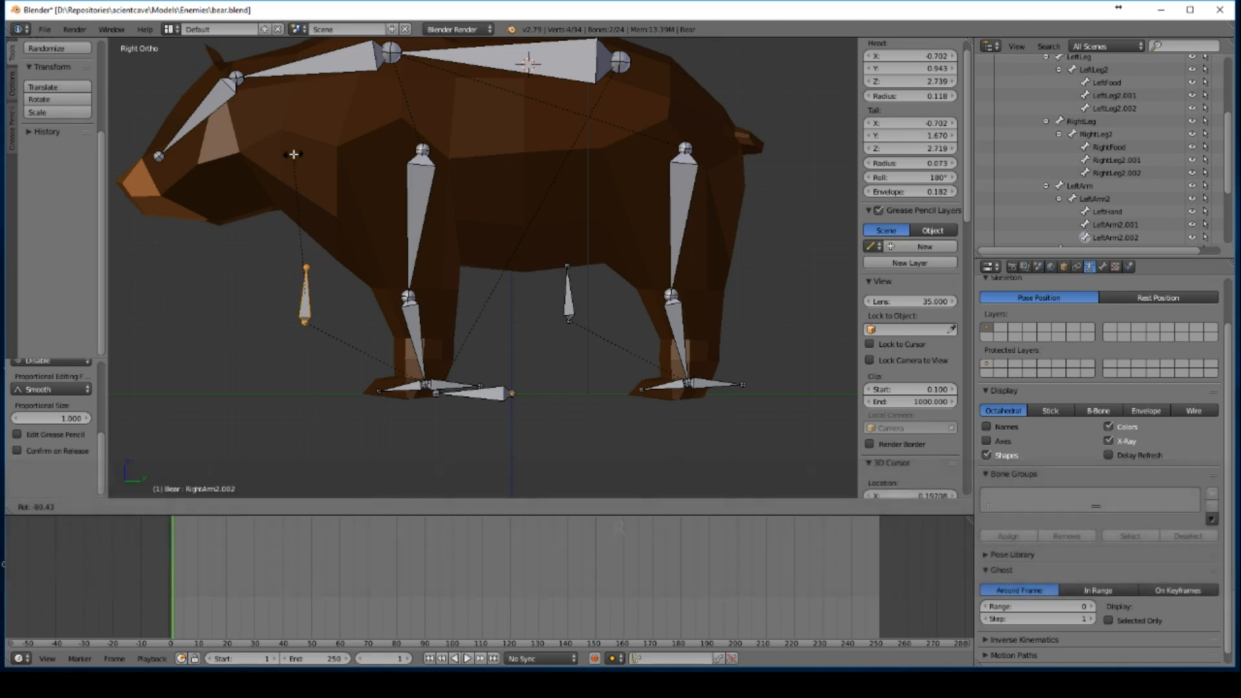
{"action": "key", "text": "ctrl+space"}
{"action": "middle_click_drag", "start_coordinate": [386, 226], "coordinate": [423, 255]}
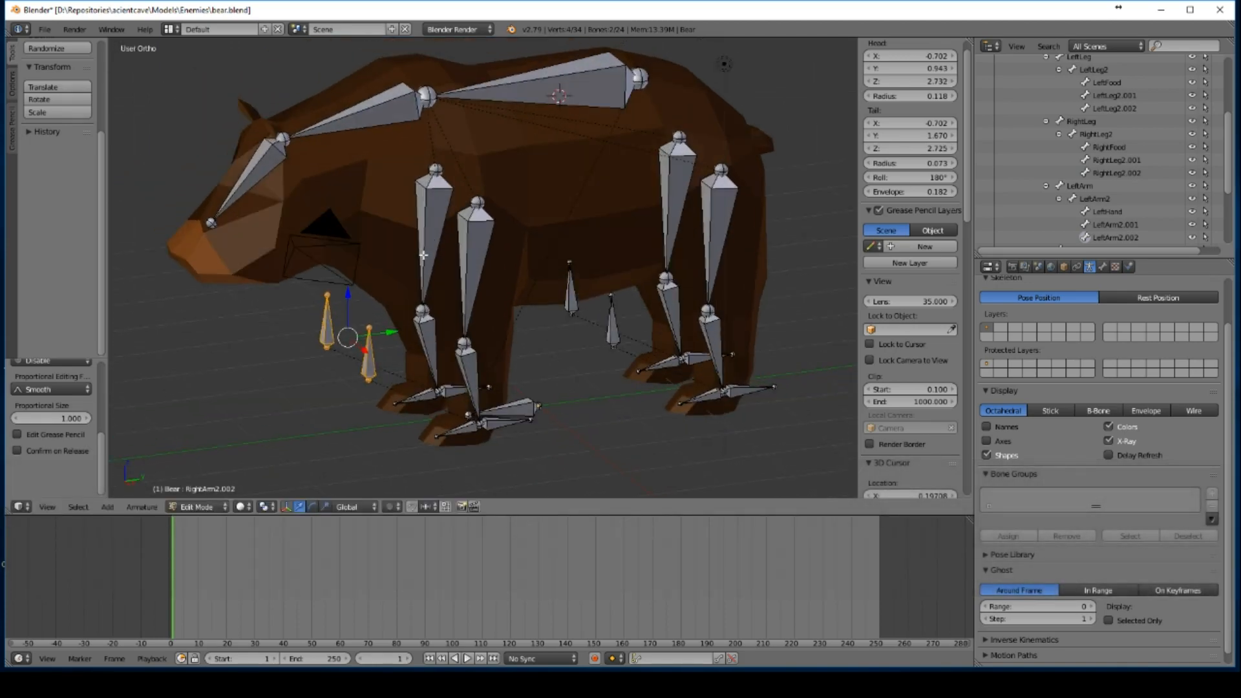
Step: Parent the four heel control bones and the four floating limb control bones to the Root bone with Keep Offset
{"action": "middle_click_drag", "start_coordinate": [537, 266], "coordinate": [592, 301]}
{"action": "right_click", "coordinate": [581, 311]}
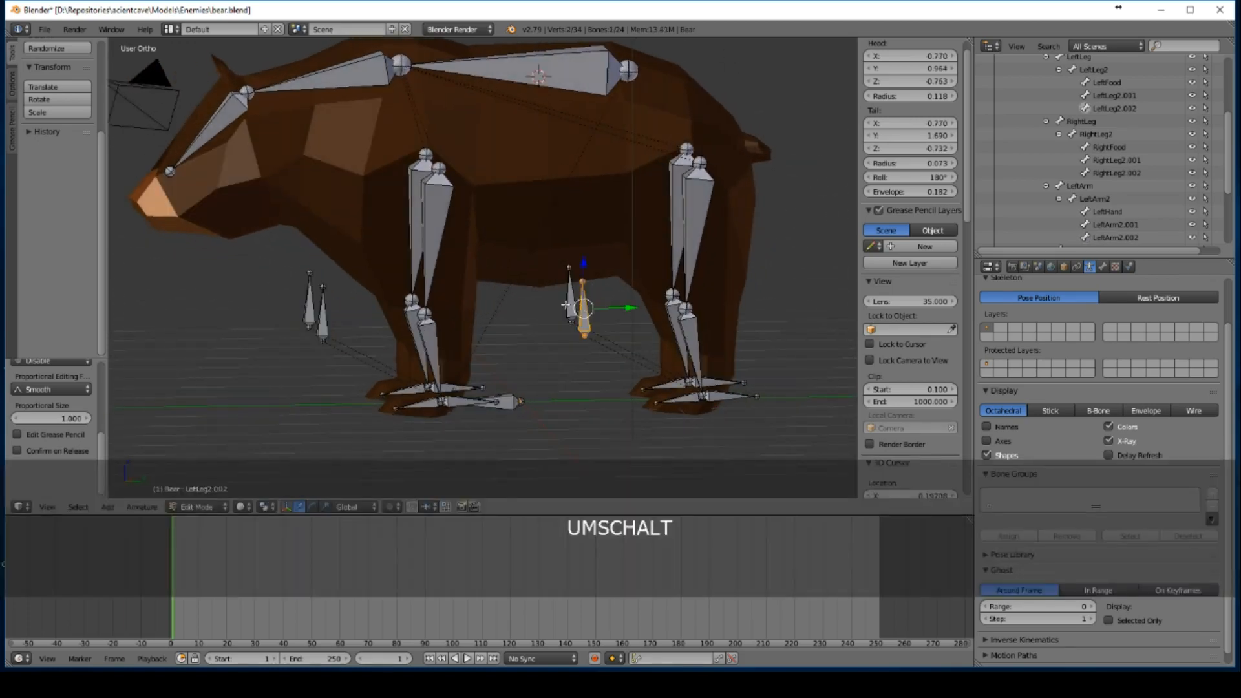
{"action": "right_click", "coordinate": [309, 298], "text": "shift"}
{"action": "right_click", "coordinate": [323, 314], "text": "shift"}
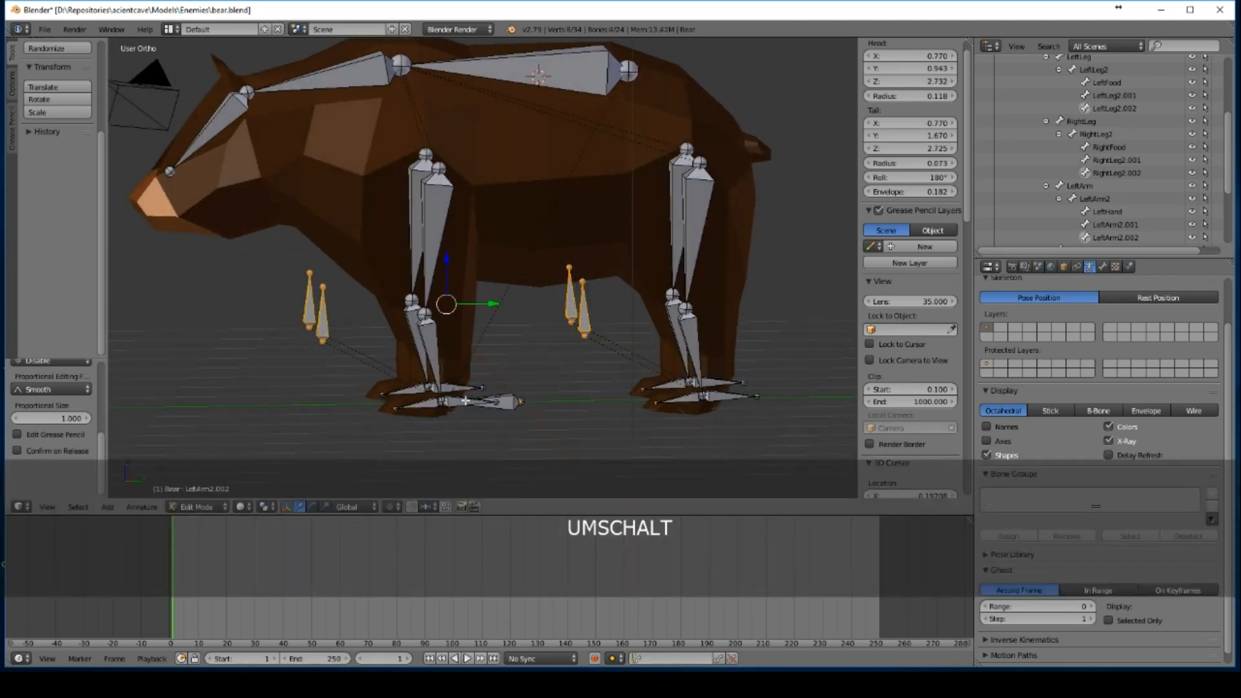
{"action": "mouse_move", "coordinate": [564, 366]}
{"action": "middle_mouse_down"}
{"action": "mouse_move", "coordinate": [582, 355]}
{"action": "mouse_move", "coordinate": [582, 369]}
{"action": "middle_mouse_up"}
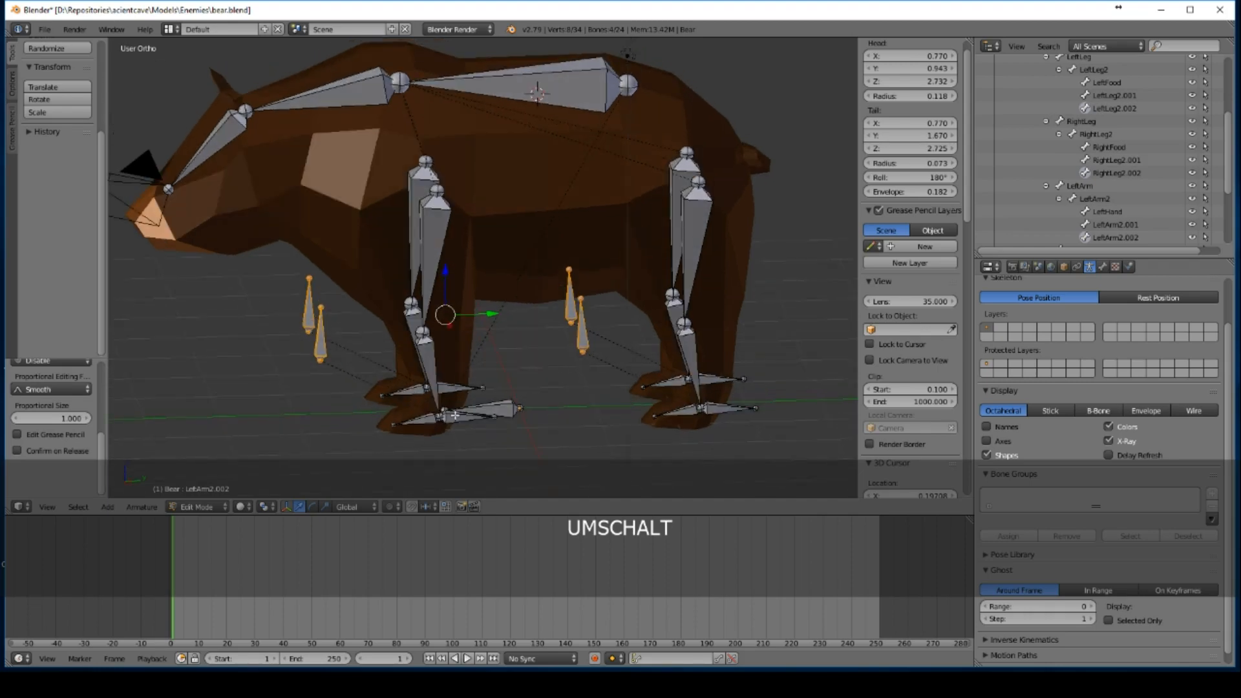
{"action": "right_click", "coordinate": [455, 417], "text": "shift"}
{"action": "right_click", "coordinate": [448, 383], "text": "shift"}
{"action": "right_click", "coordinate": [714, 379], "text": "shift"}
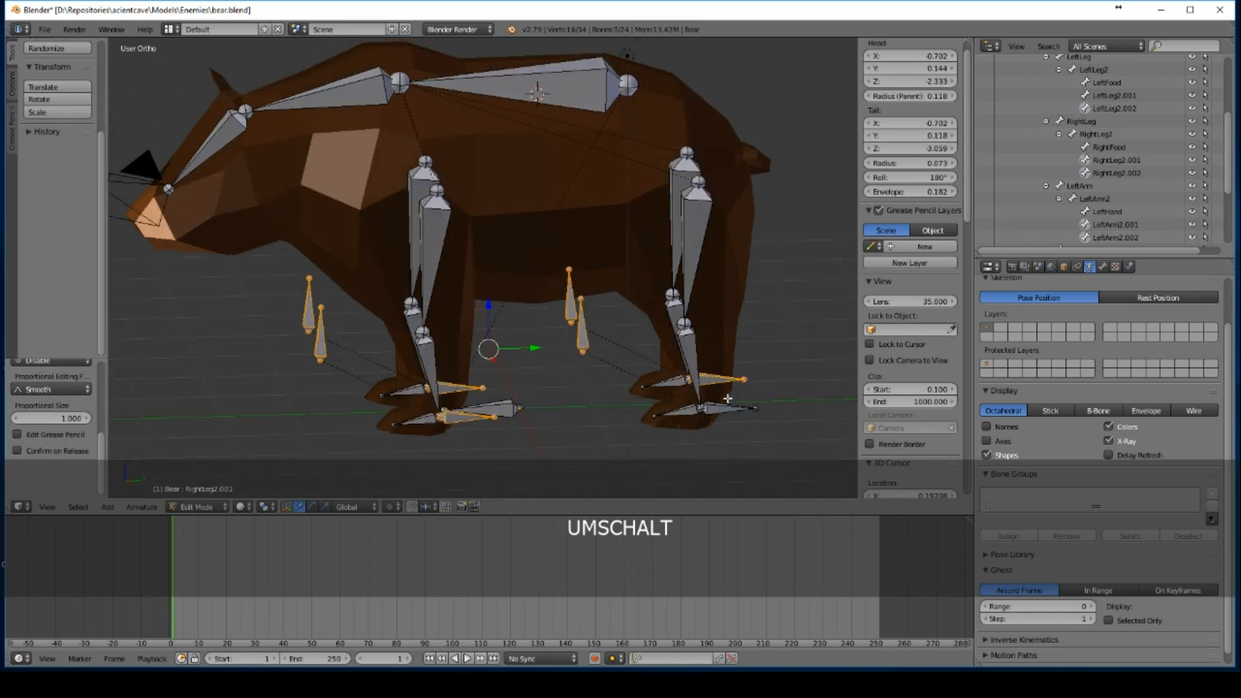
{"action": "right_click", "coordinate": [727, 406], "text": "shift"}
{"action": "middle_click_drag", "start_coordinate": [630, 399], "coordinate": [497, 409]}
{"action": "right_click", "coordinate": [493, 409], "text": "shift"}
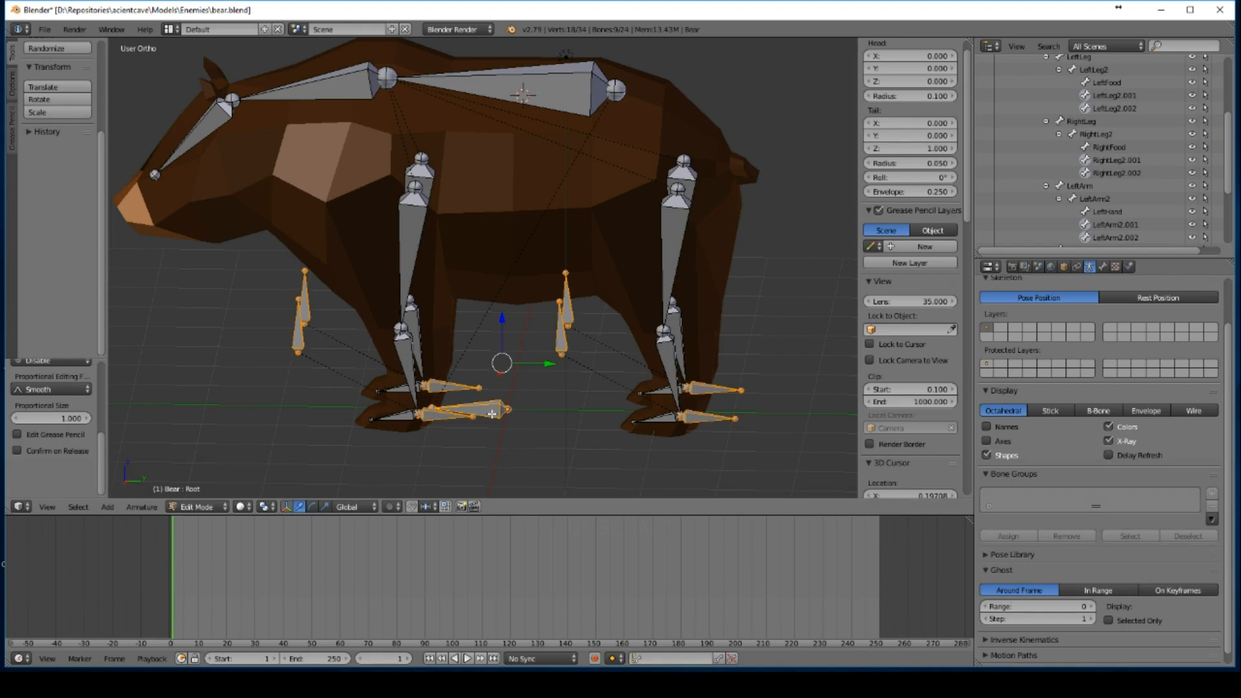
{"action": "key", "text": "ctrl"}
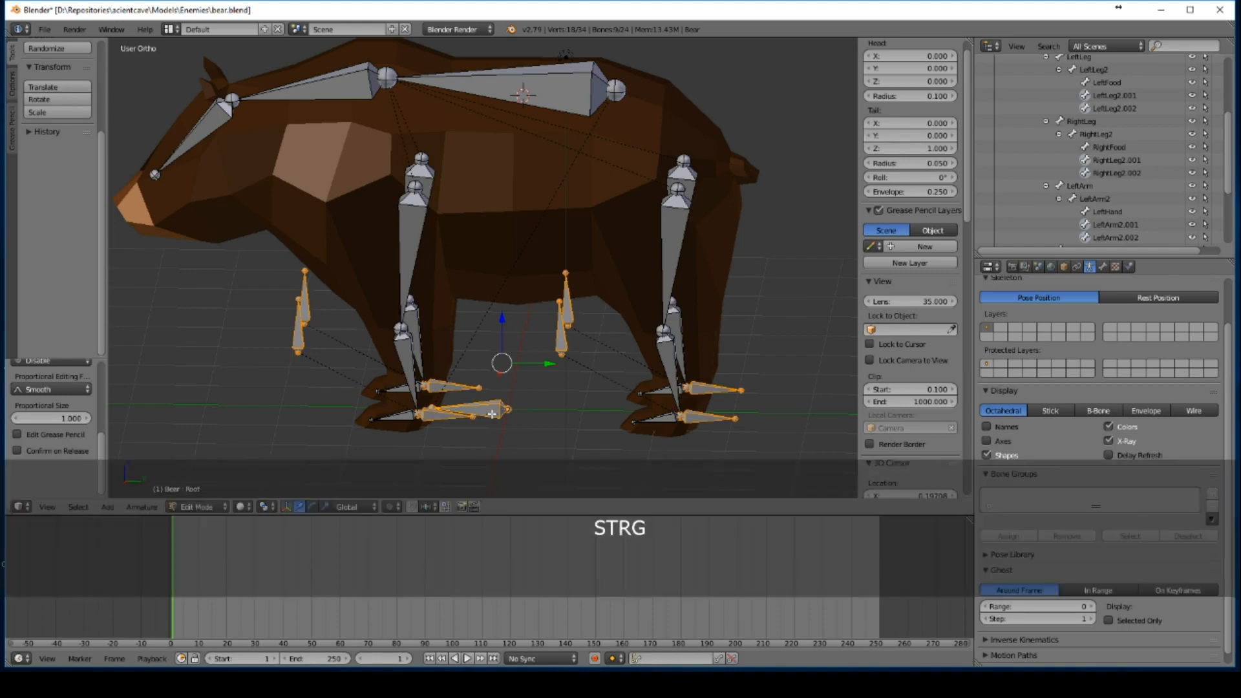
{"action": "key", "text": "alt+p"}
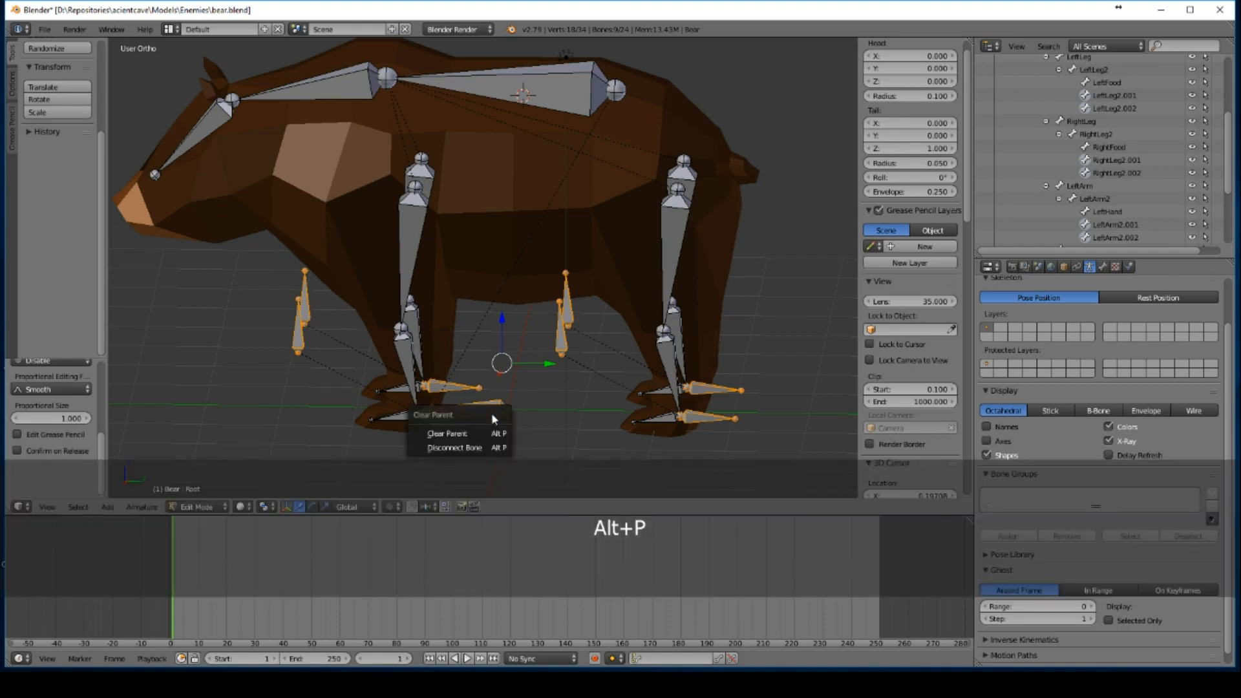
{"action": "key", "text": "Escape"}
{"action": "key", "text": "ctrl+p"}
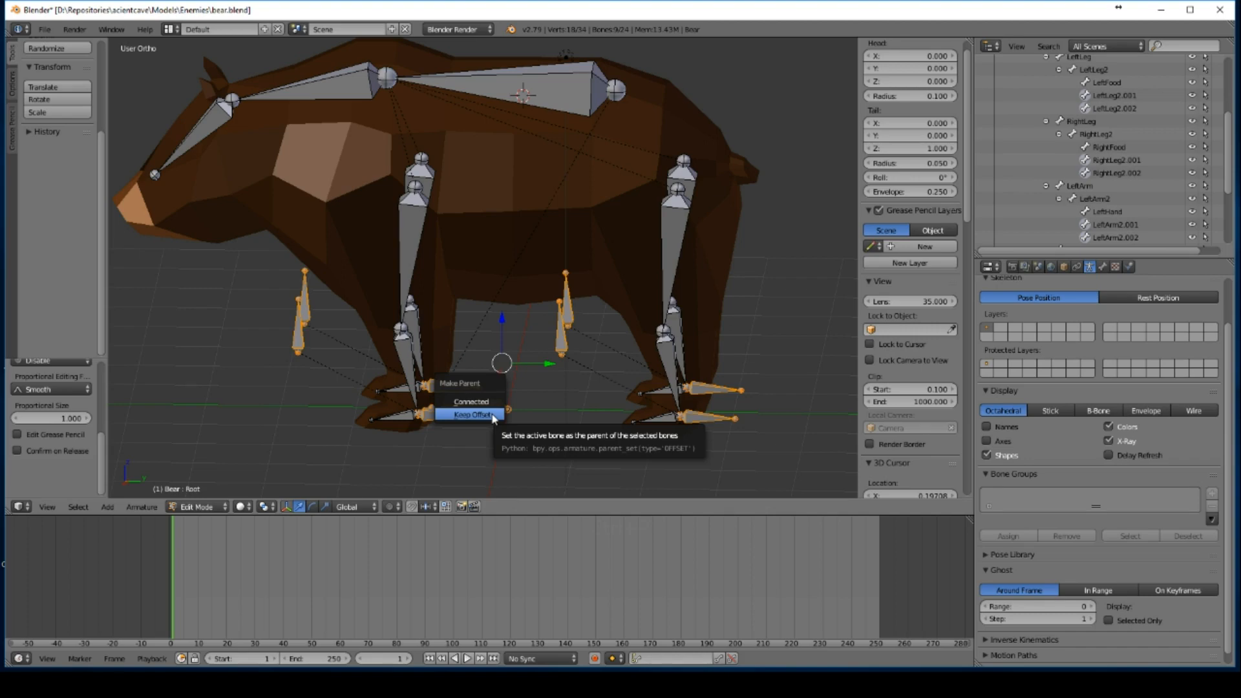
{"action": "left_click", "coordinate": [473, 414]}
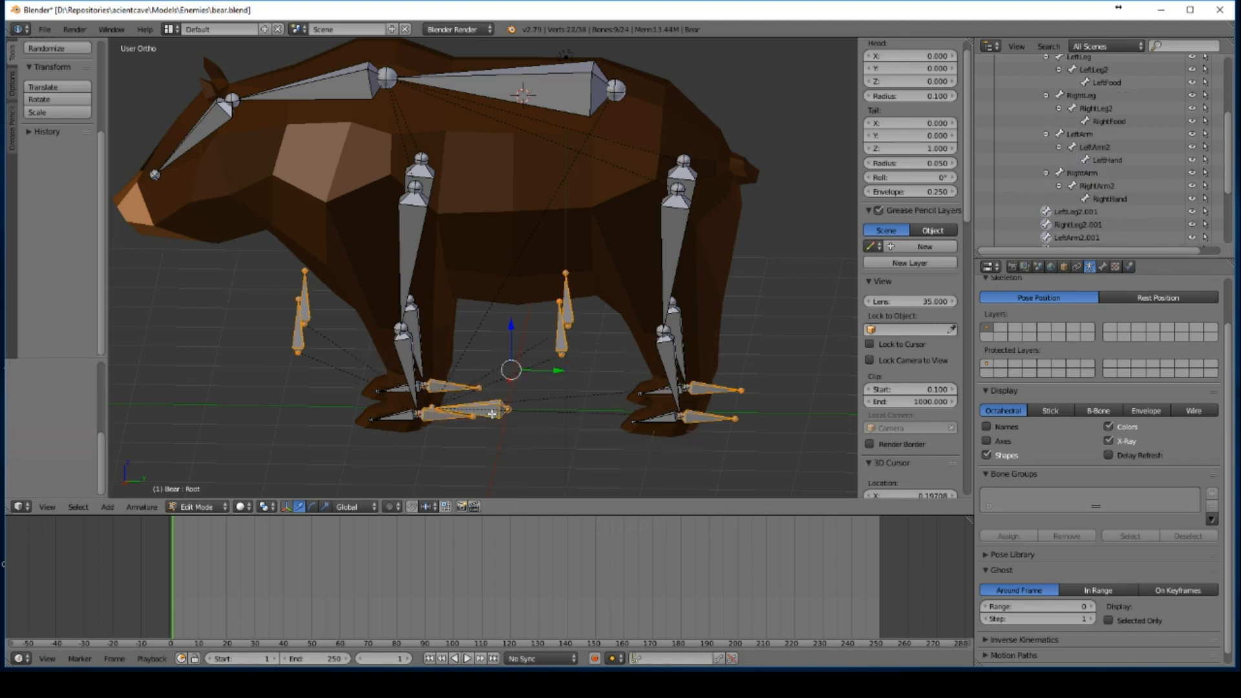
Step: Select only the Root bone and switch the bear armature from Edit Mode to Pose Mode
{"action": "mouse_move", "coordinate": [582, 365]}
{"action": "middle_mouse_down"}
{"action": "mouse_move", "coordinate": [610, 327]}
{"action": "mouse_move", "coordinate": [593, 363]}
{"action": "middle_mouse_up"}
{"action": "left_click", "coordinate": [489, 407]}
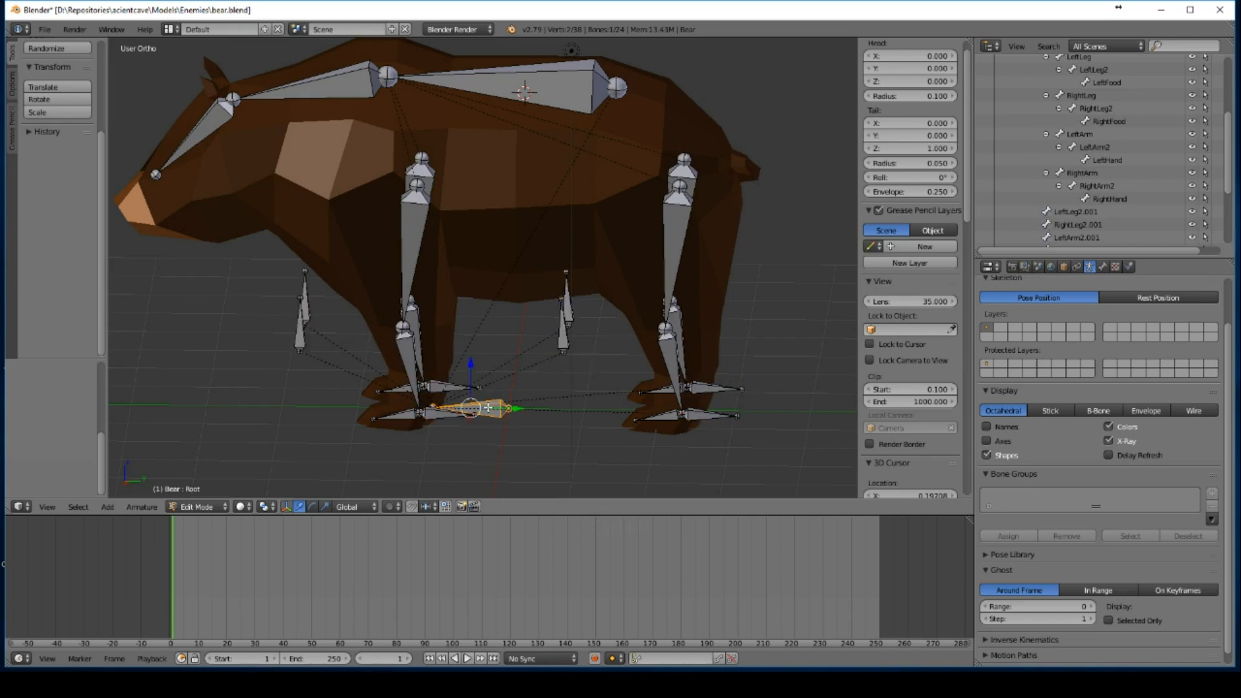
{"action": "key", "text": "Tab"}
{"action": "left_click", "coordinate": [190, 505]}
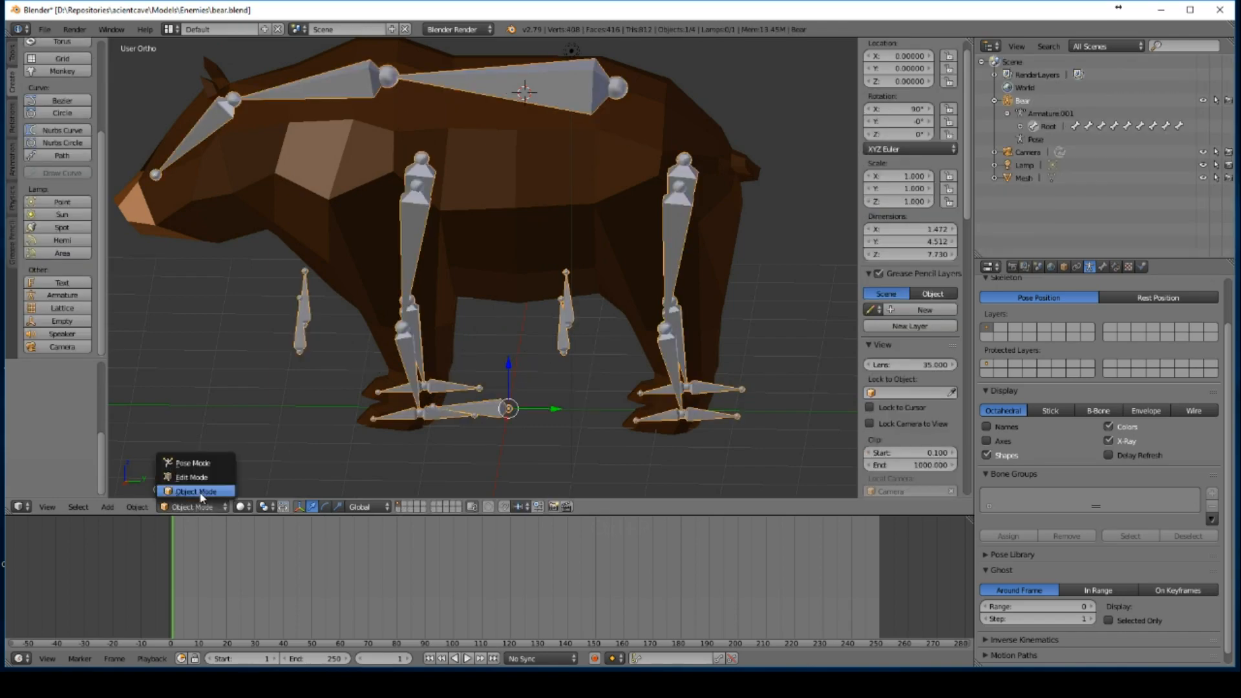
{"action": "left_click", "coordinate": [203, 463]}
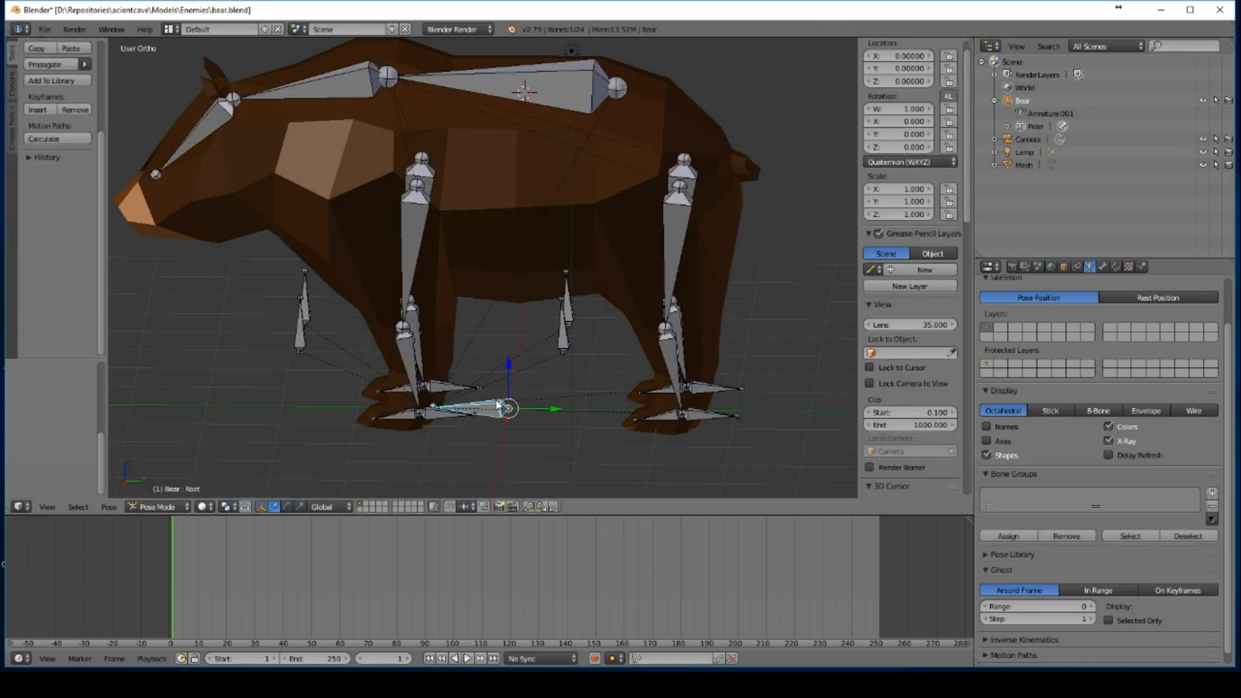
Step: Try moving the Root bone and the two hind heel control bones to test the new parenting
{"action": "key", "text": "g"}
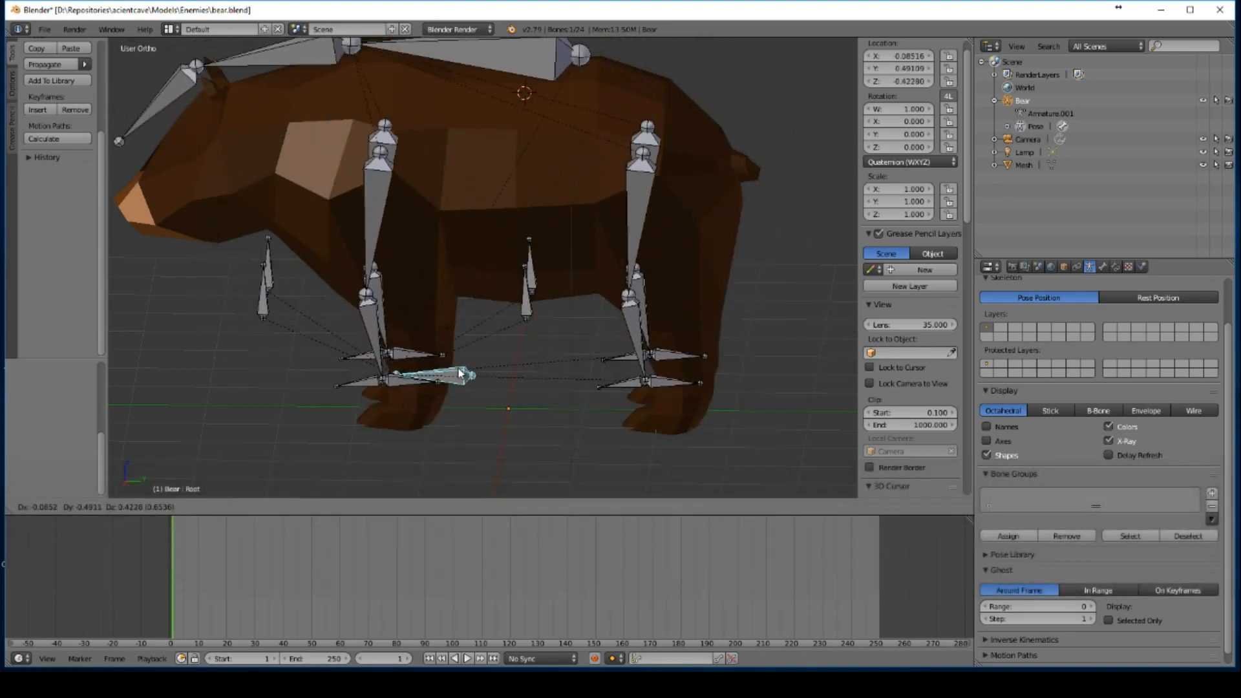
{"action": "key", "text": "Escape"}
{"action": "right_click", "coordinate": [737, 415]}
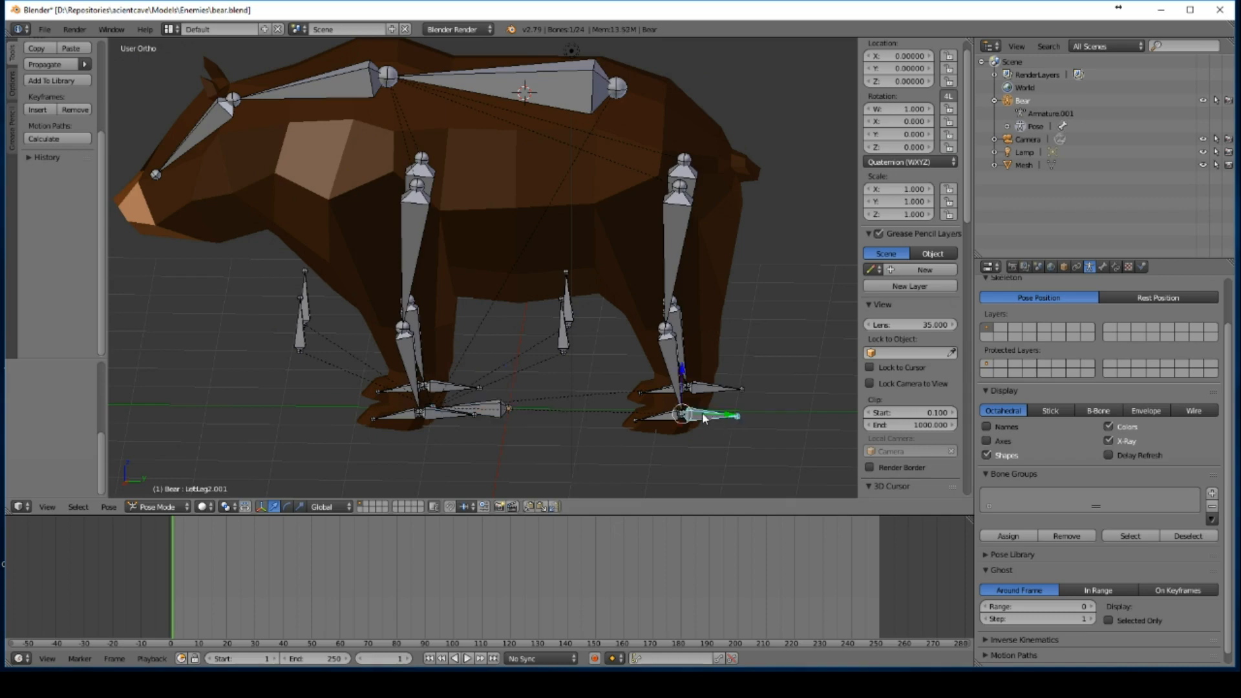
{"action": "key", "text": "g"}
{"action": "key", "text": "Escape"}
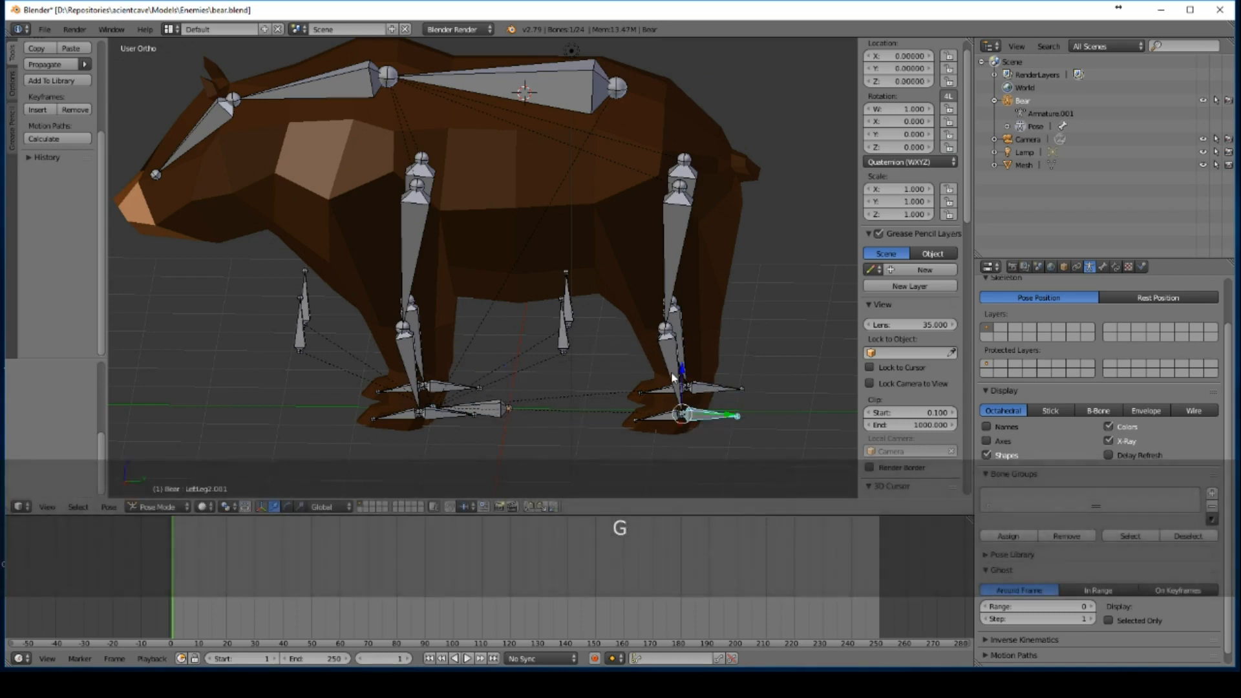
{"action": "right_click", "coordinate": [711, 388]}
{"action": "key", "text": "g"}
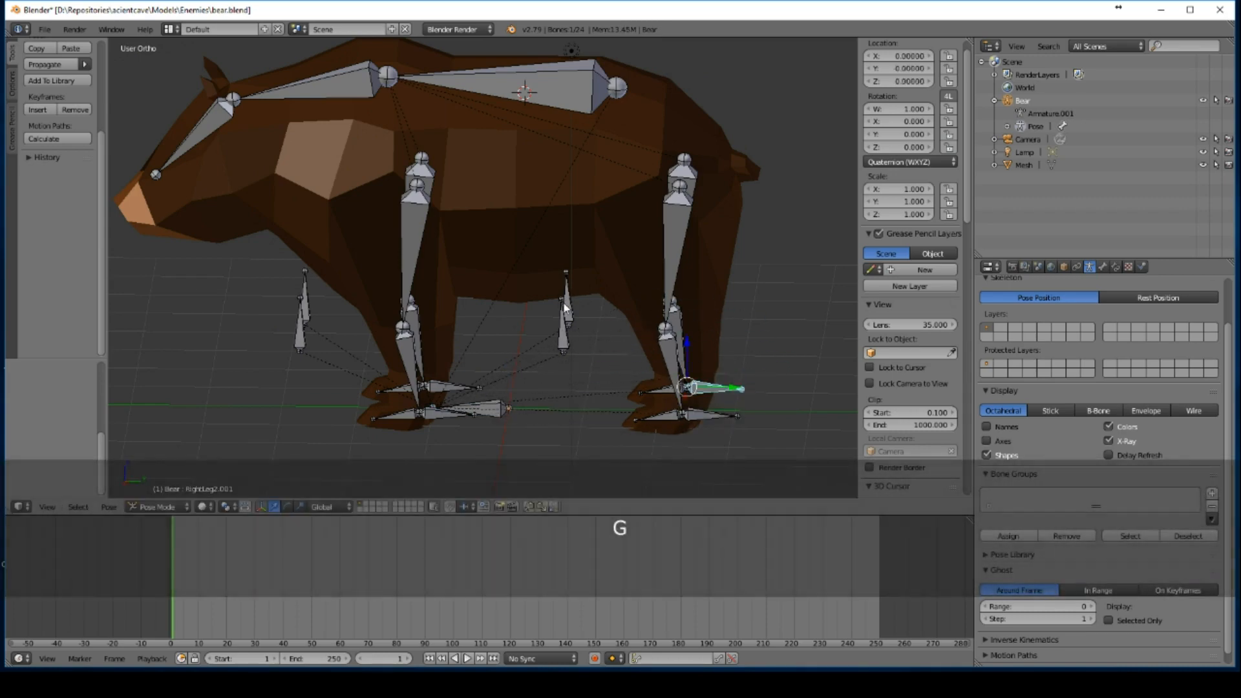
{"action": "key", "text": "Escape"}
{"action": "right_click", "coordinate": [563, 309]}
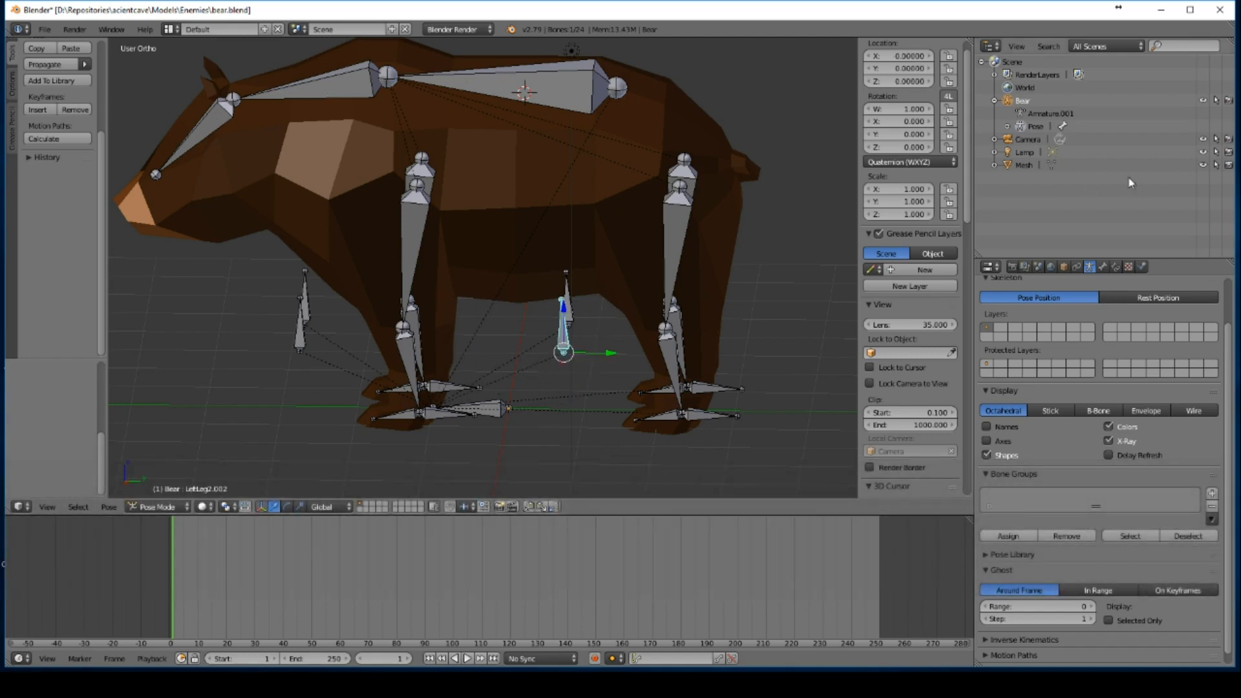
Step: Expand the armature's pose bone hierarchy under Root and rename the bone LeftLeg2.001 to LeftFootIK
{"action": "left_click", "coordinate": [1008, 126]}
{"action": "left_click", "coordinate": [1021, 139]}
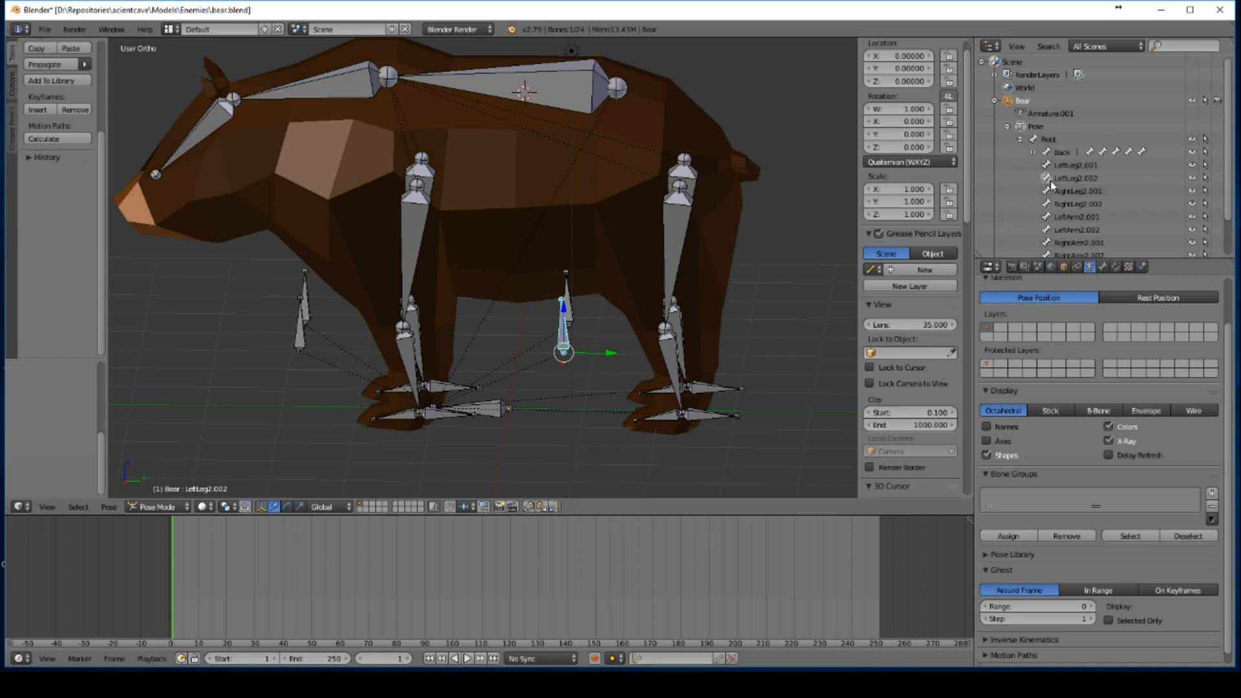
{"action": "scroll", "coordinate": [1056, 189], "scroll_direction": "down", "scroll_amount": 3}
{"action": "left_click", "coordinate": [1071, 122]}
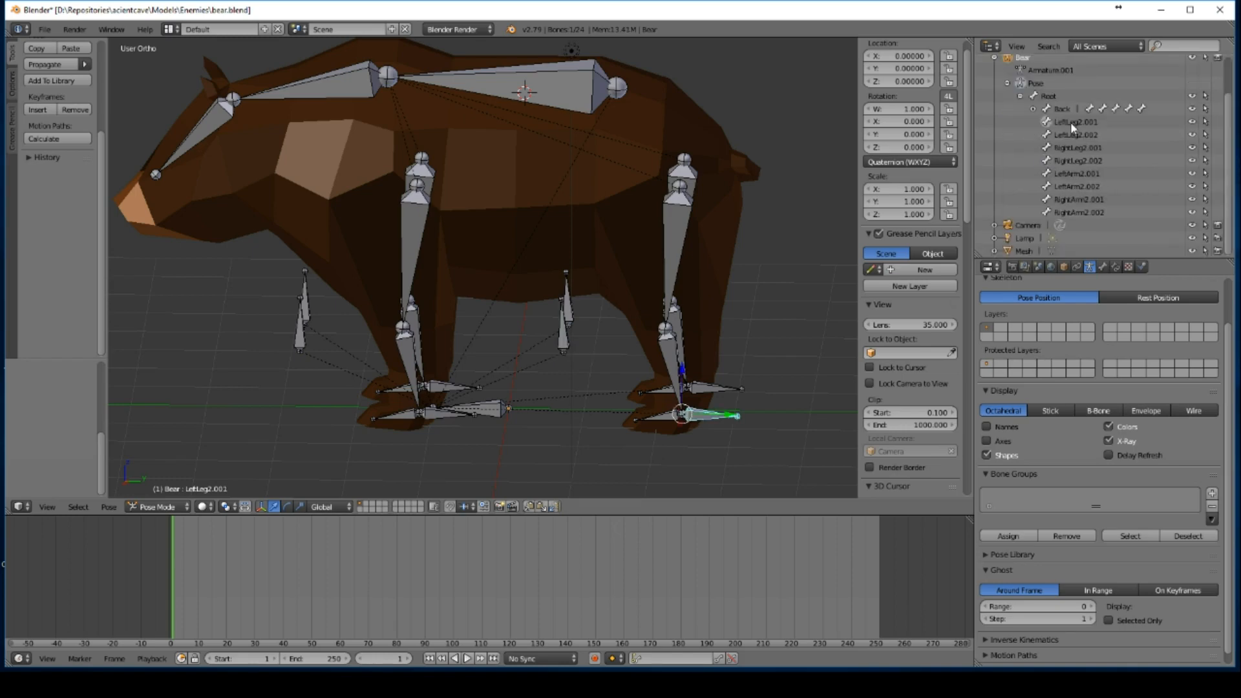
{"action": "double_click", "coordinate": [1071, 121]}
{"action": "type", "text": "IK"}
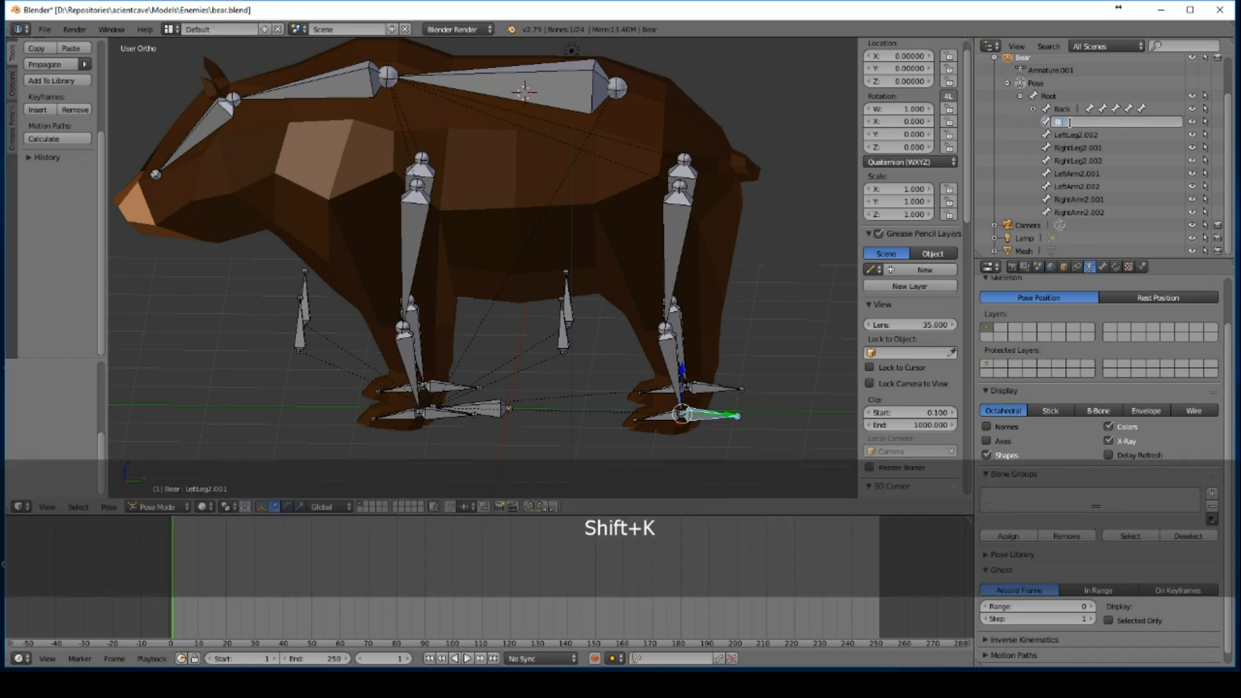
{"action": "key", "text": "BackSpace"}
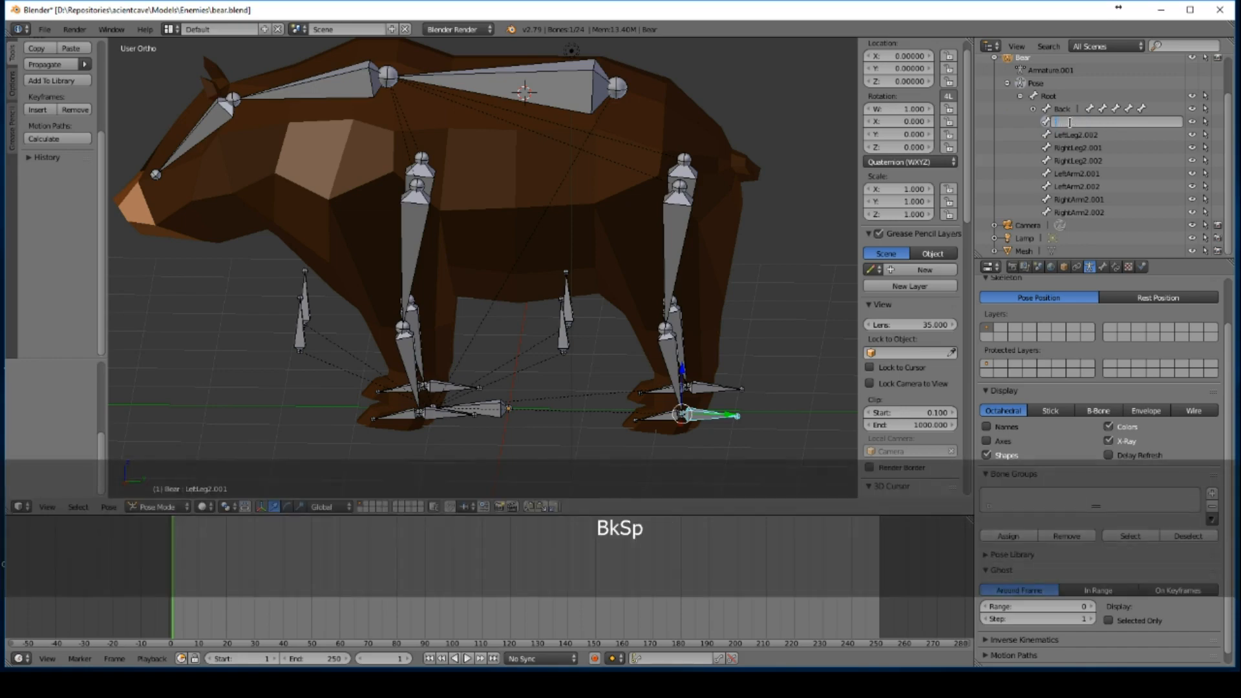
{"action": "type", "text": "LeftFootIK"}
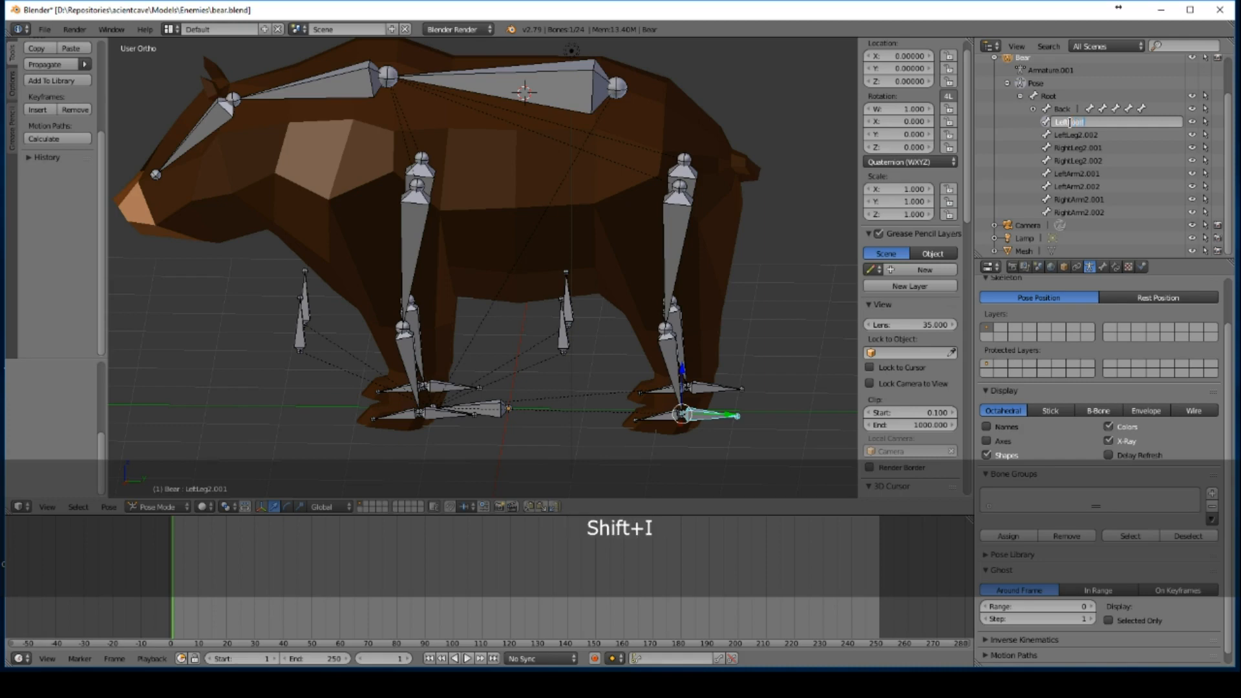
{"action": "key", "text": "shift+Return"}
Step: Rename the floating control bone LeftLeg2.002 to LeftKneeIK
{"action": "double_click", "coordinate": [1075, 139]}
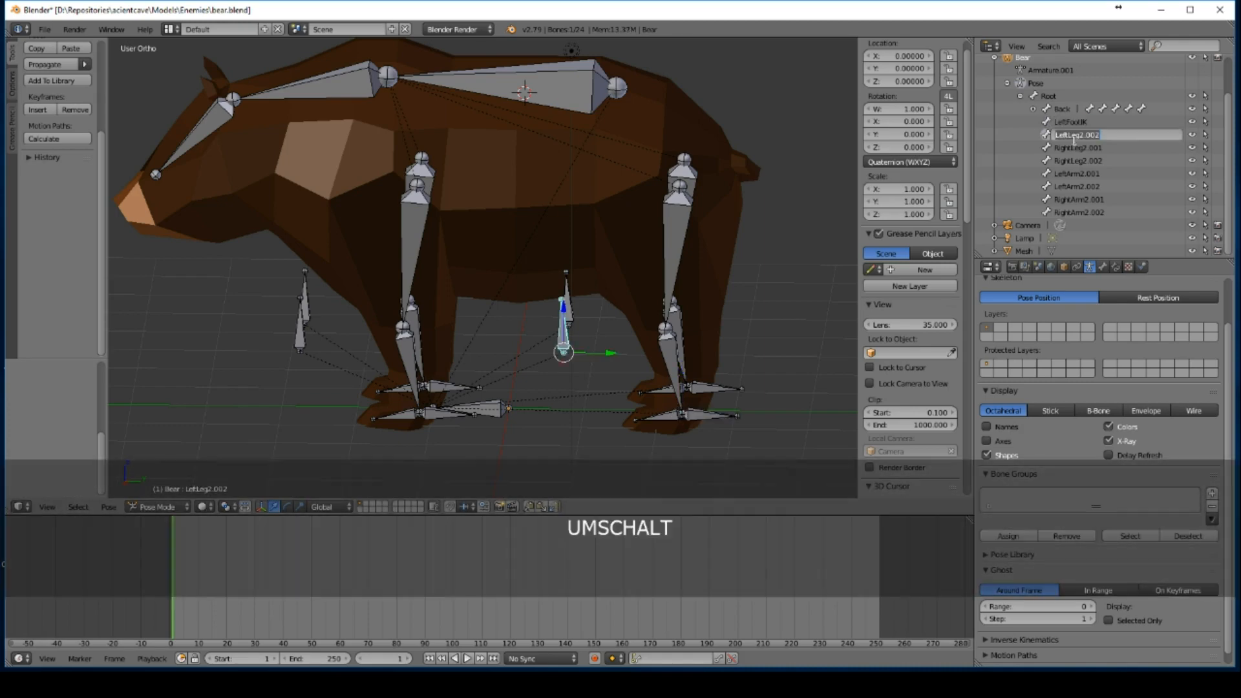
{"action": "type", "text": "LeftKneeIK"}
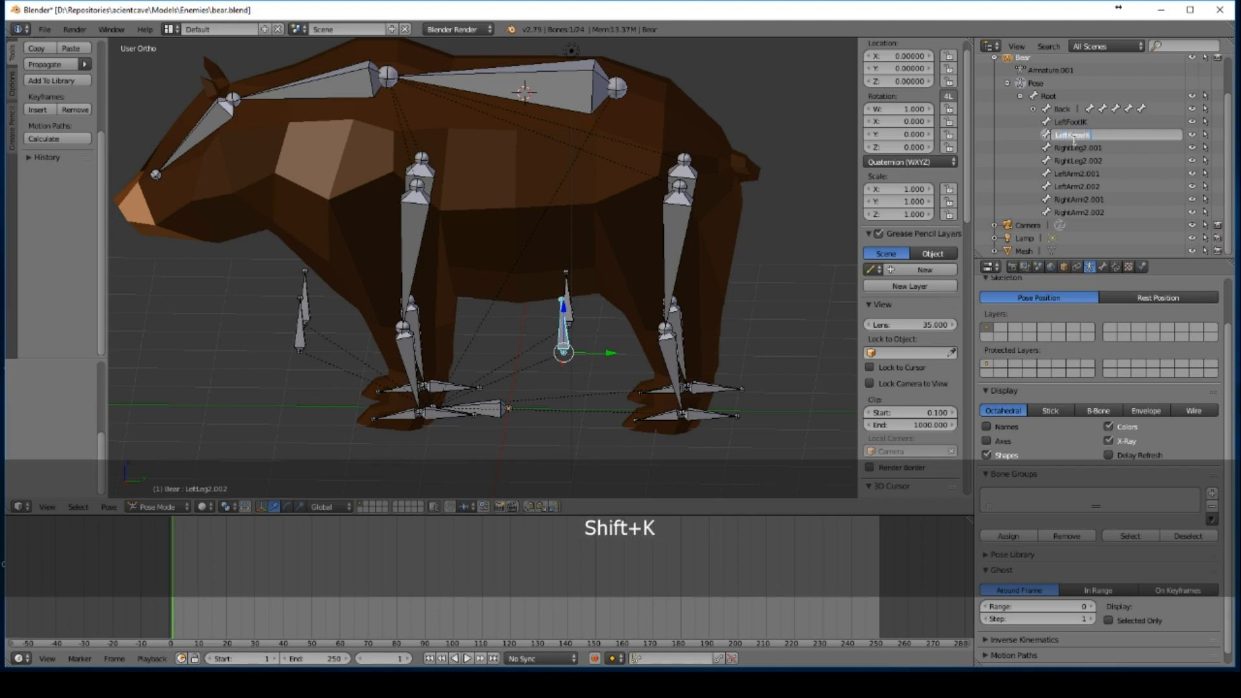
{"action": "key", "text": "Return"}
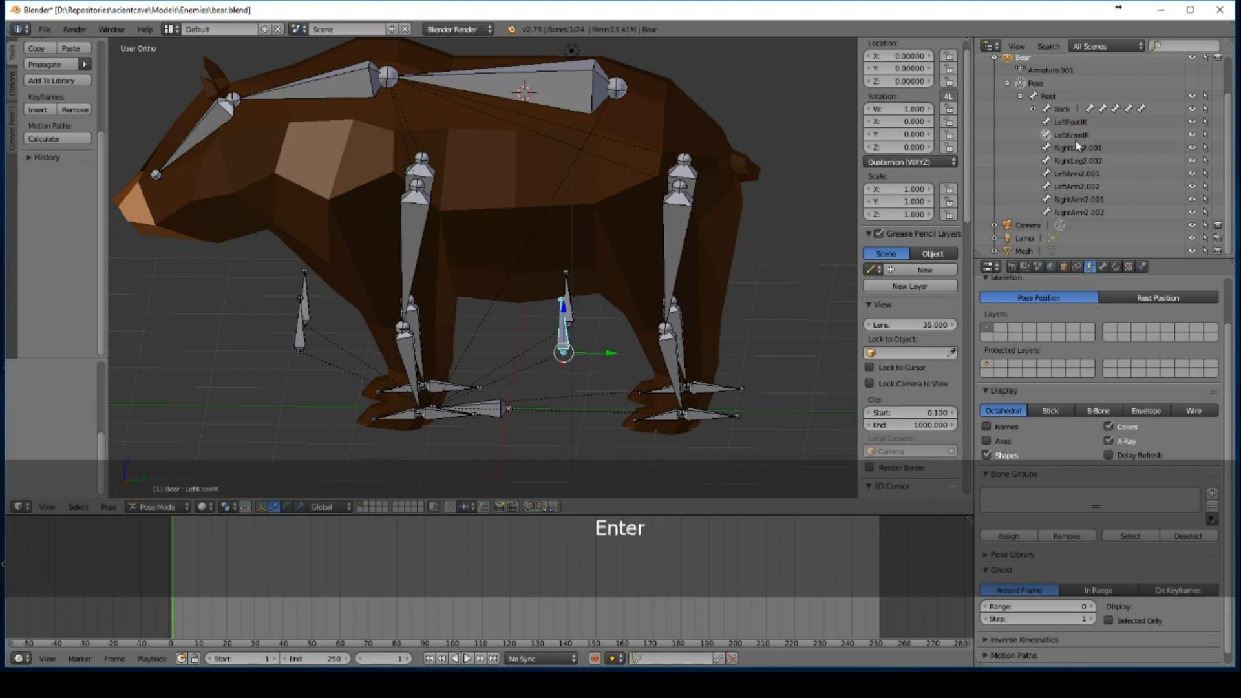
Step: Rename the right hind leg's control bones: RightLeg2.001 to RightFootIK and RightLeg2.002 to RightKneeIK
{"action": "double_click", "coordinate": [1078, 148]}
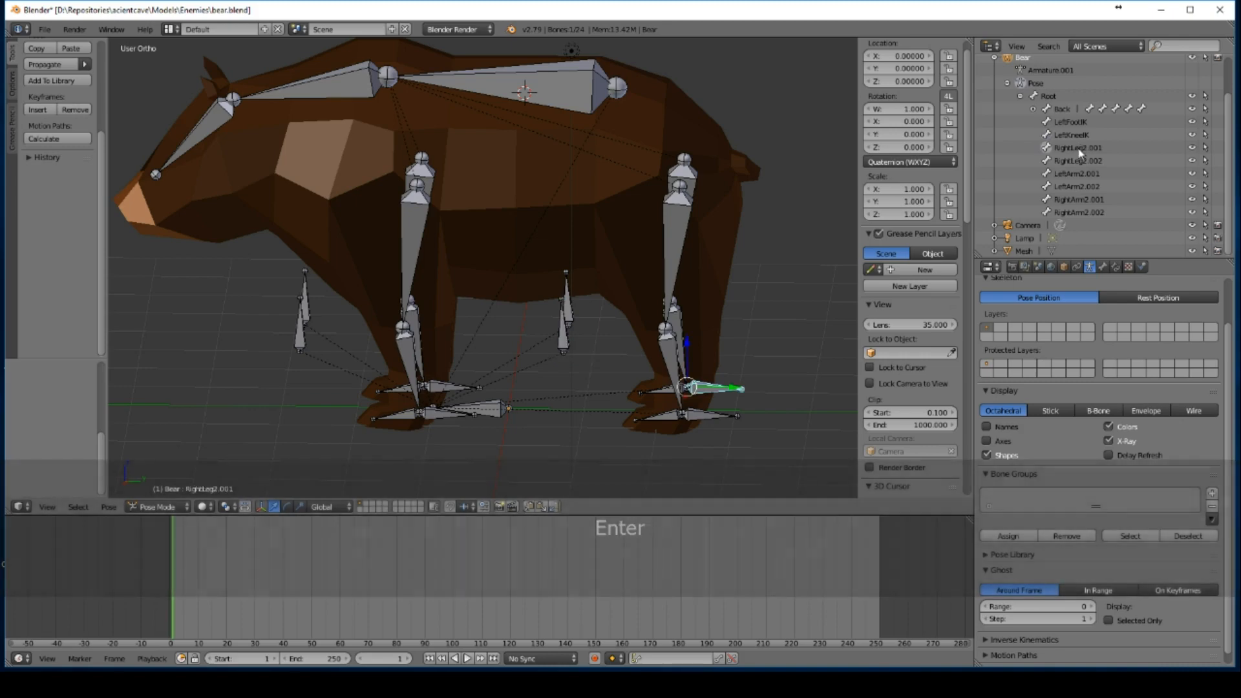
{"action": "type", "text": "Re"}
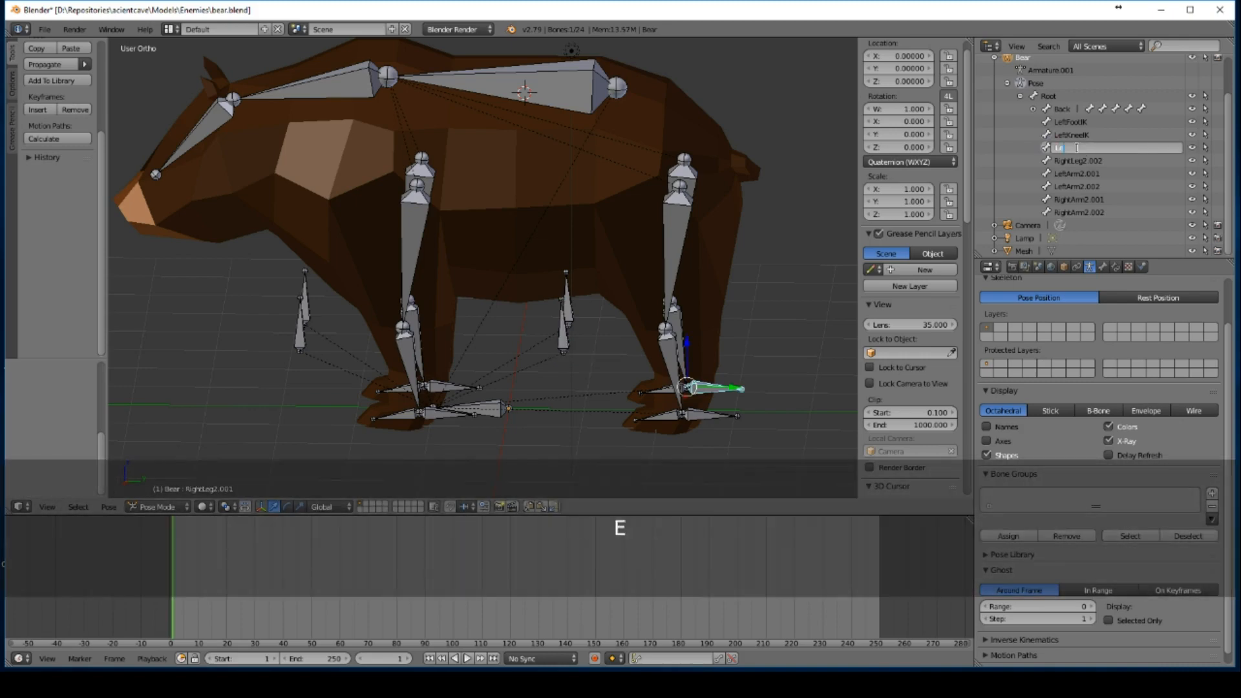
{"action": "key", "text": "BackSpace"}
{"action": "type", "text": "ightFootIK"}
{"action": "key", "text": "shift+Return"}
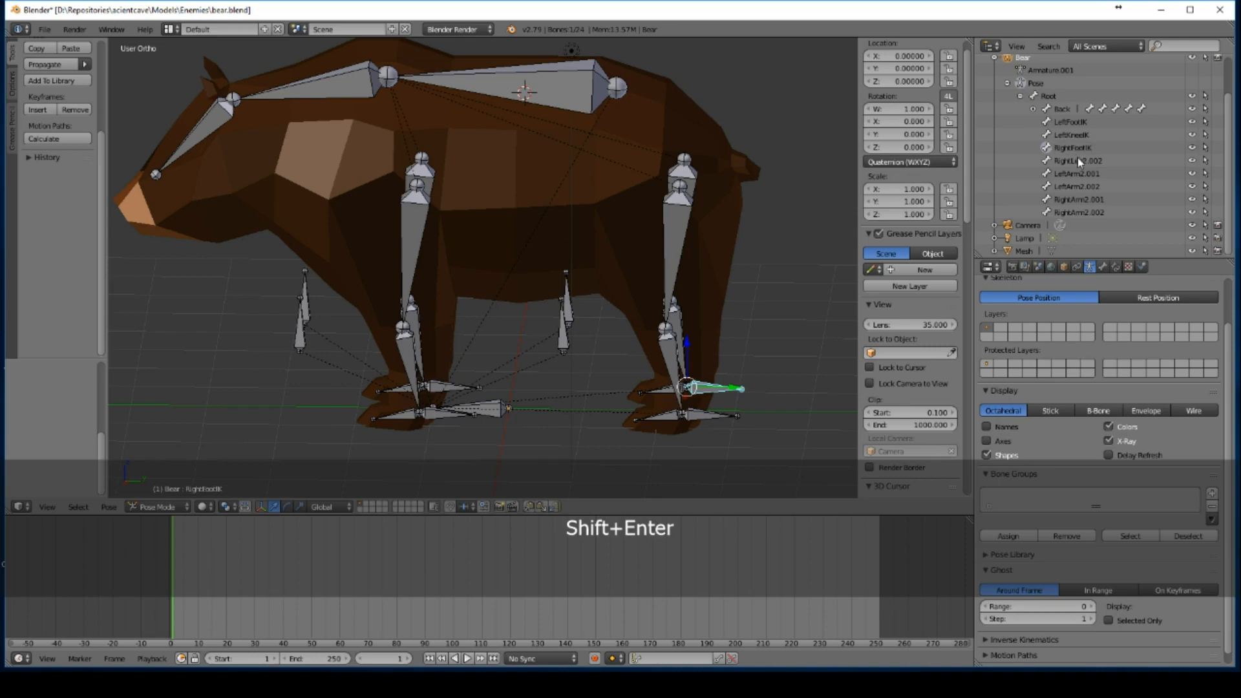
{"action": "double_click", "coordinate": [1077, 160]}
{"action": "type", "text": "Ri"}
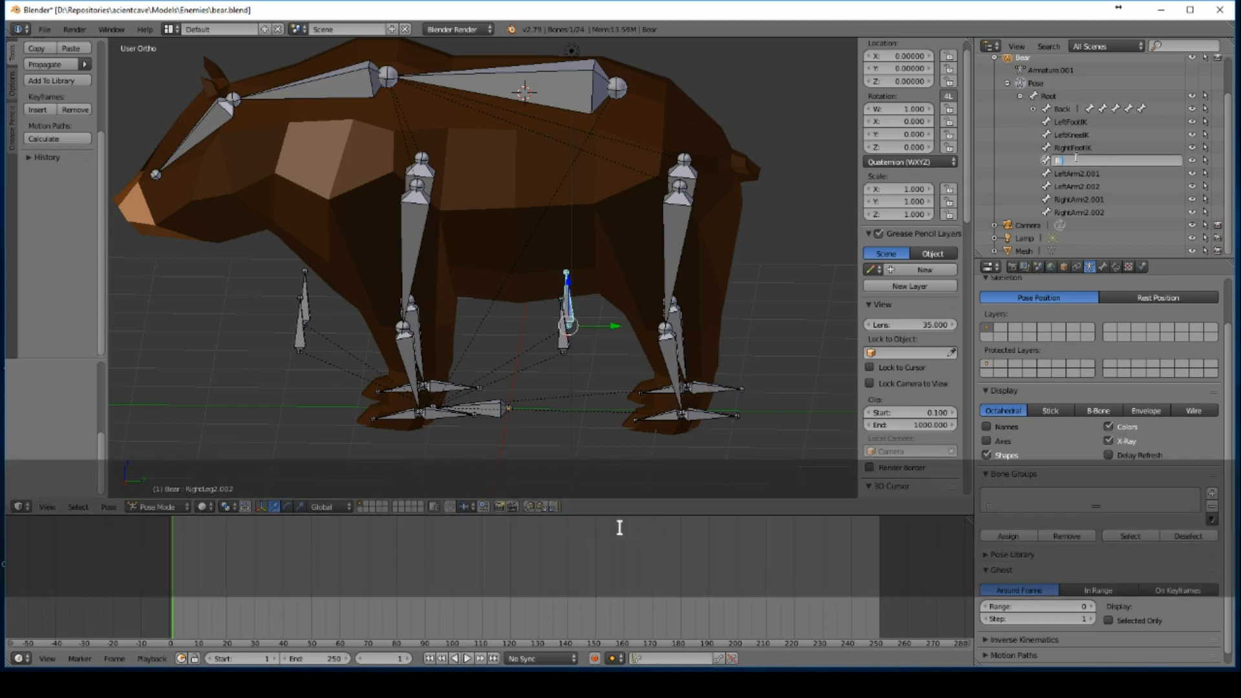
{"action": "type", "text": "ghtKneeIK"}
{"action": "key", "text": "Return"}
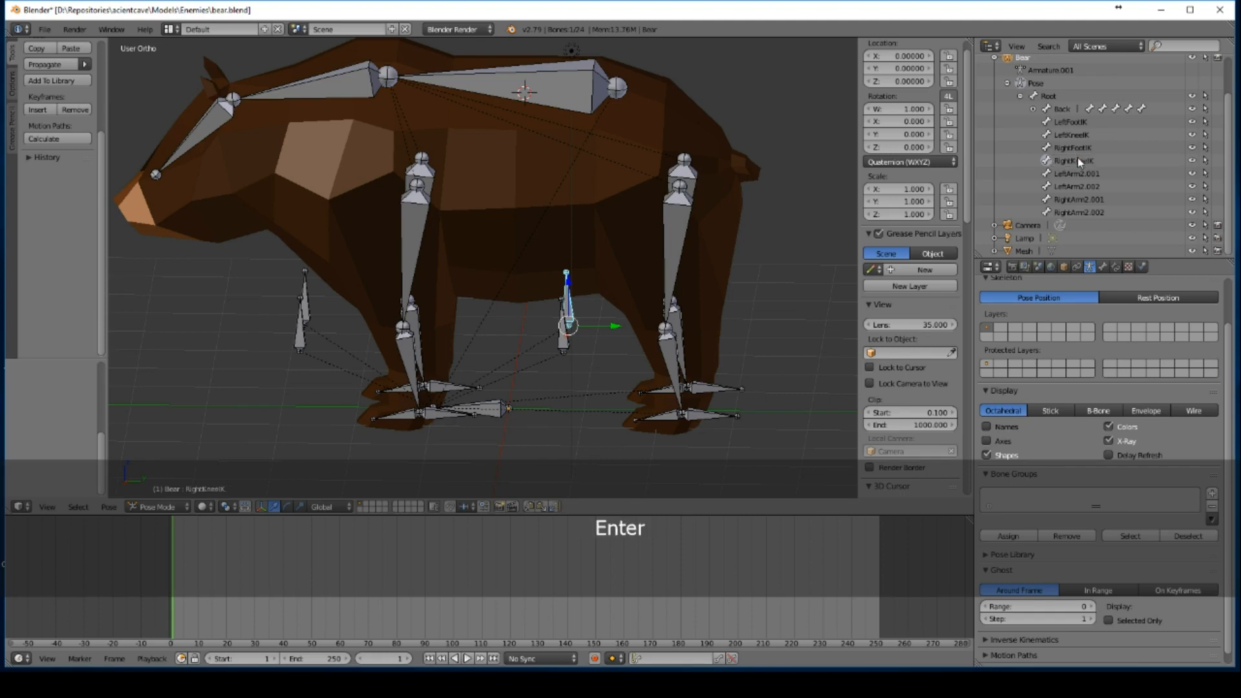
Step: Rename the left front heel control bone LeftArm2.001 to LeftHandIK
{"action": "double_click", "coordinate": [1078, 173]}
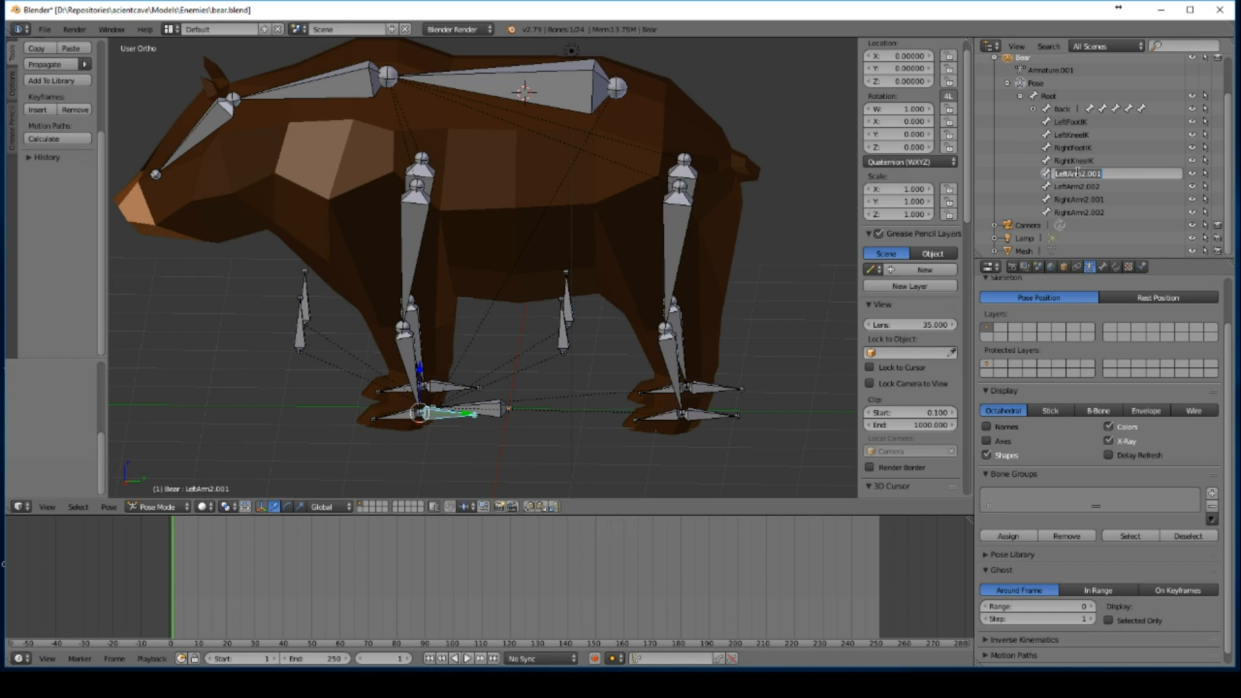
{"action": "type", "text": "Left"}
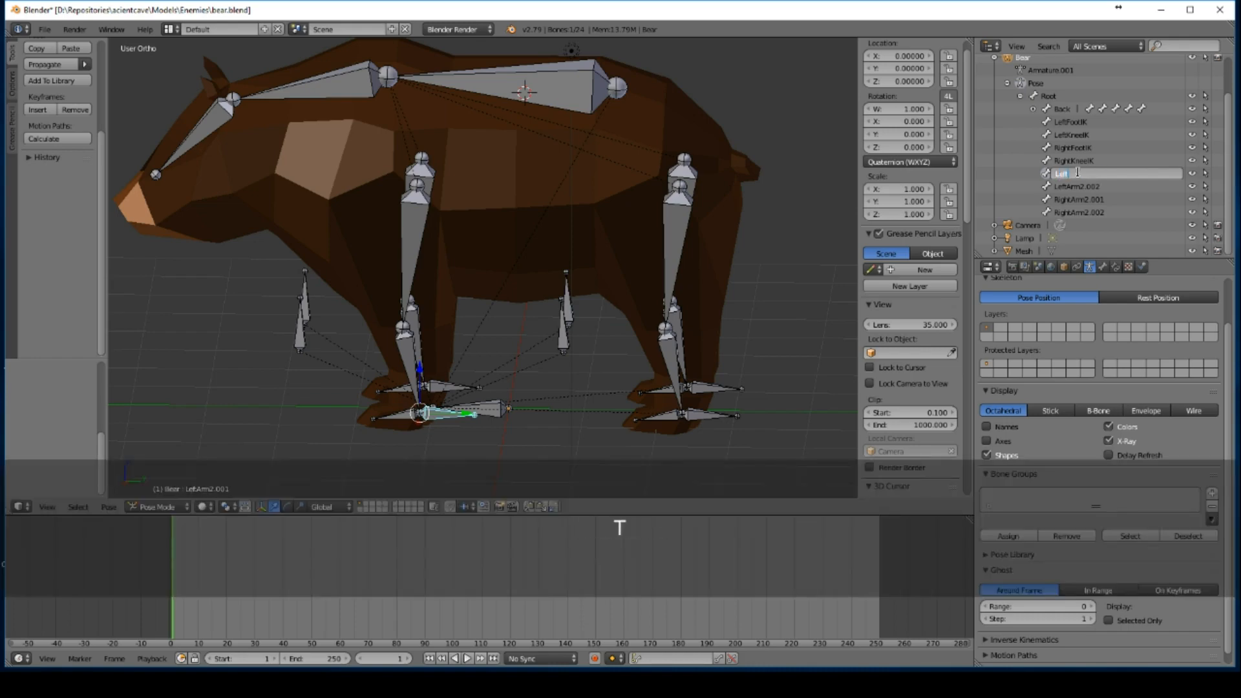
{"action": "type", "text": "HandIK"}
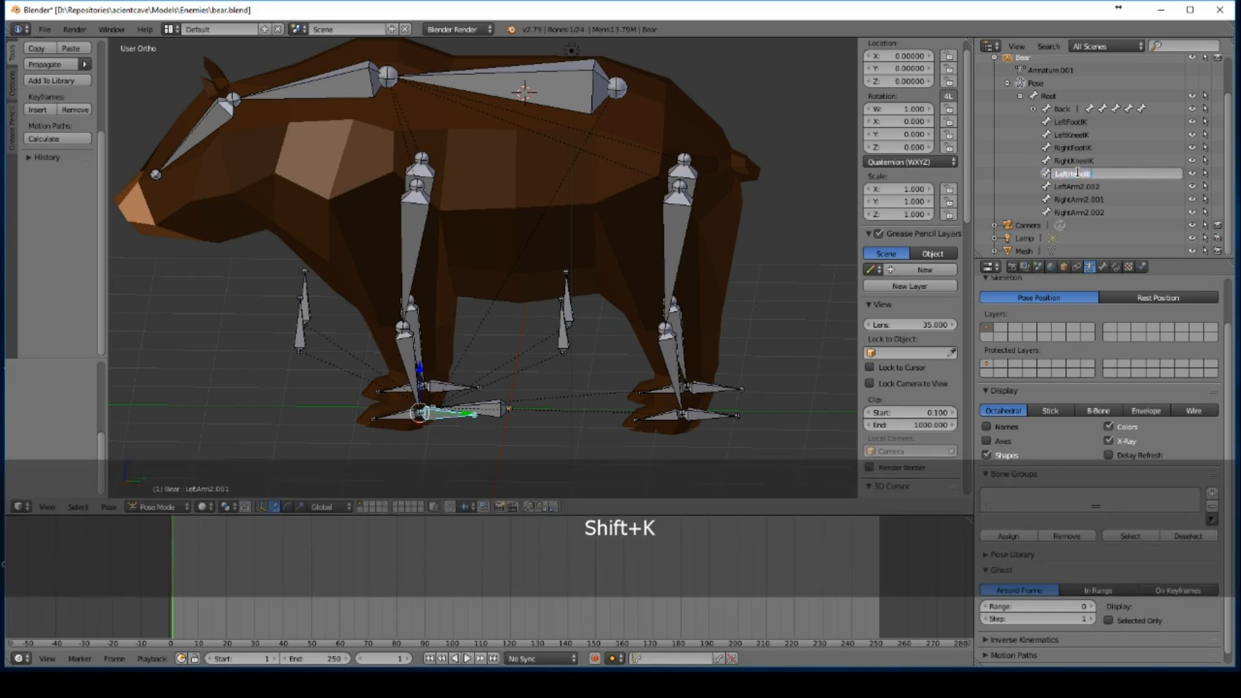
{"action": "key", "text": "Return"}
Step: Rename the left front floating control bone LeftArm2.002 to LeftElbowIK
{"action": "double_click", "coordinate": [1080, 185]}
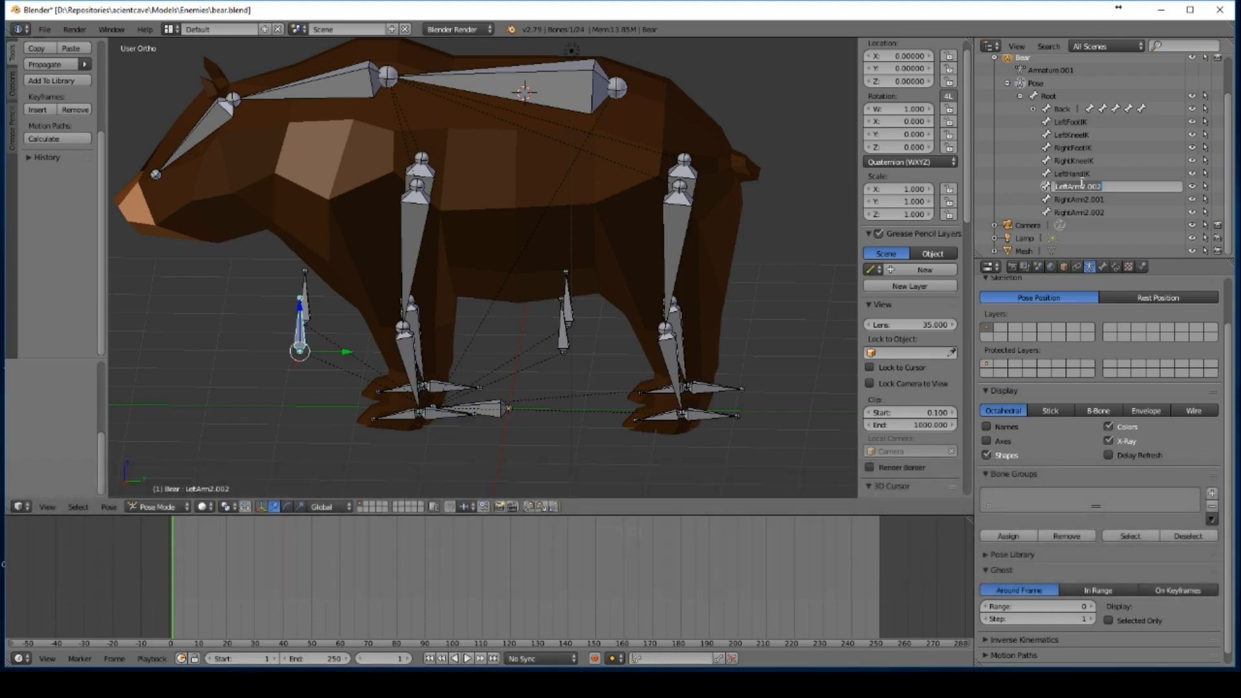
{"action": "type", "text": "LeftH"}
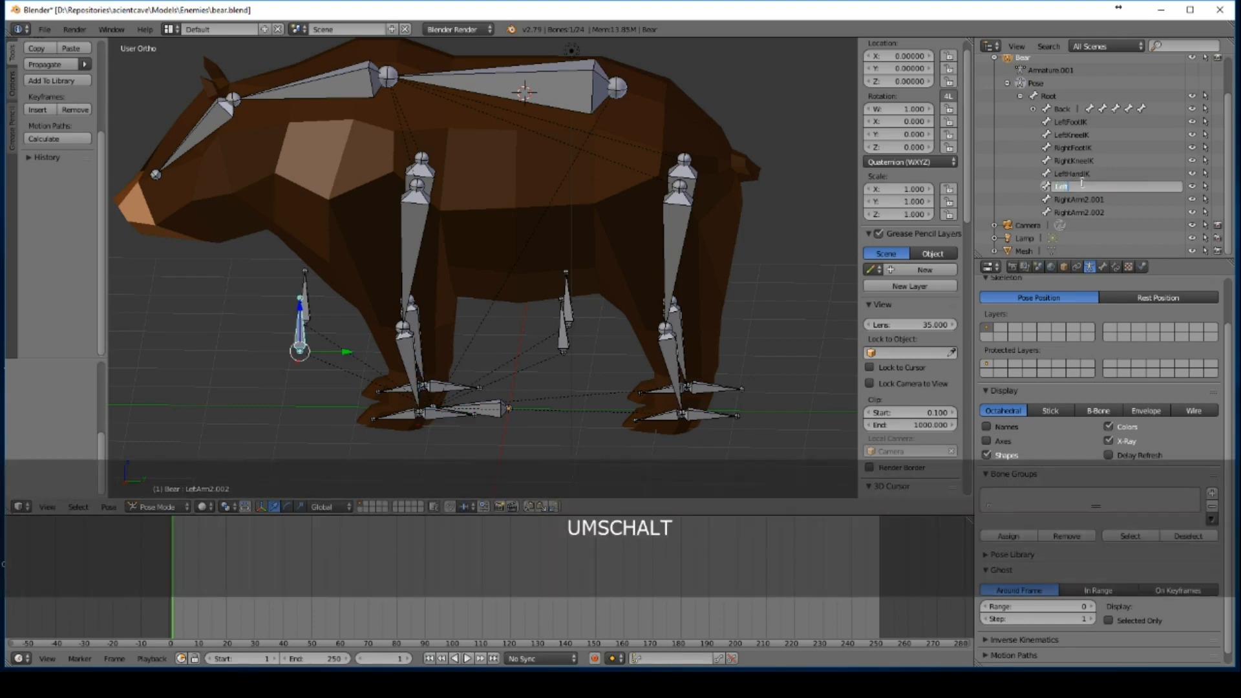
{"action": "key", "text": "BackSpace"}
{"action": "type", "text": "Elbow"}
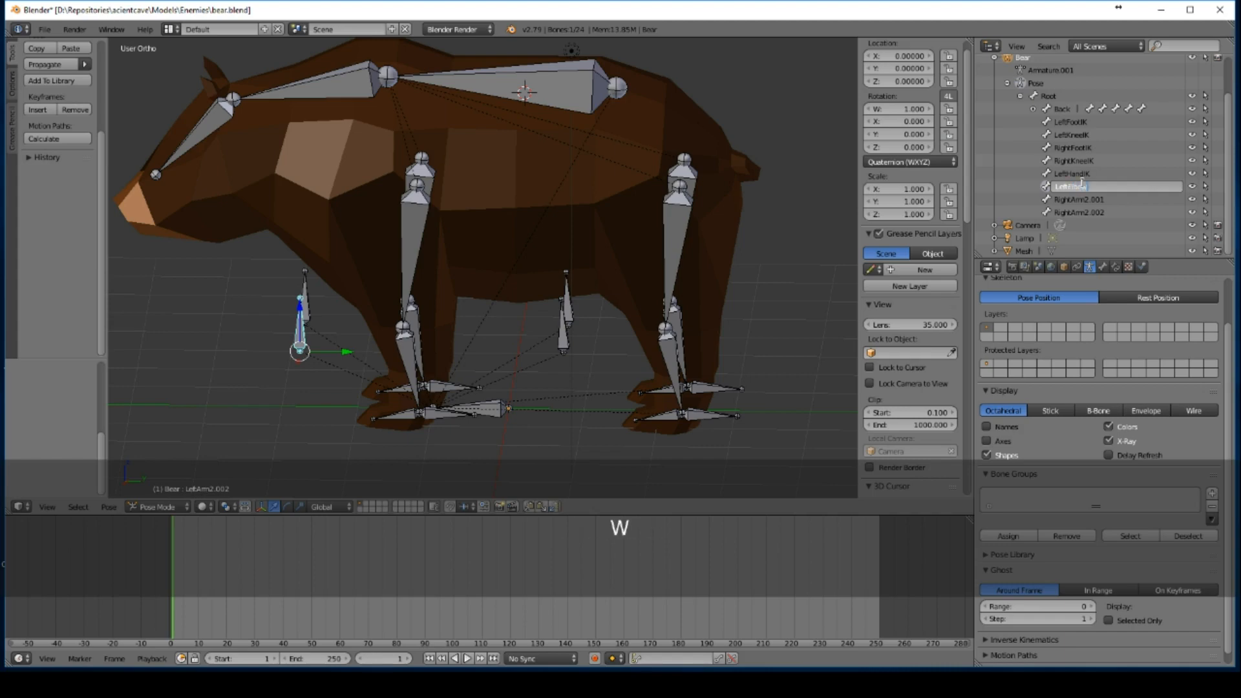
{"action": "type", "text": "IK"}
{"action": "key", "text": "shift+Return"}
{"action": "double_click", "coordinate": [1083, 200]}
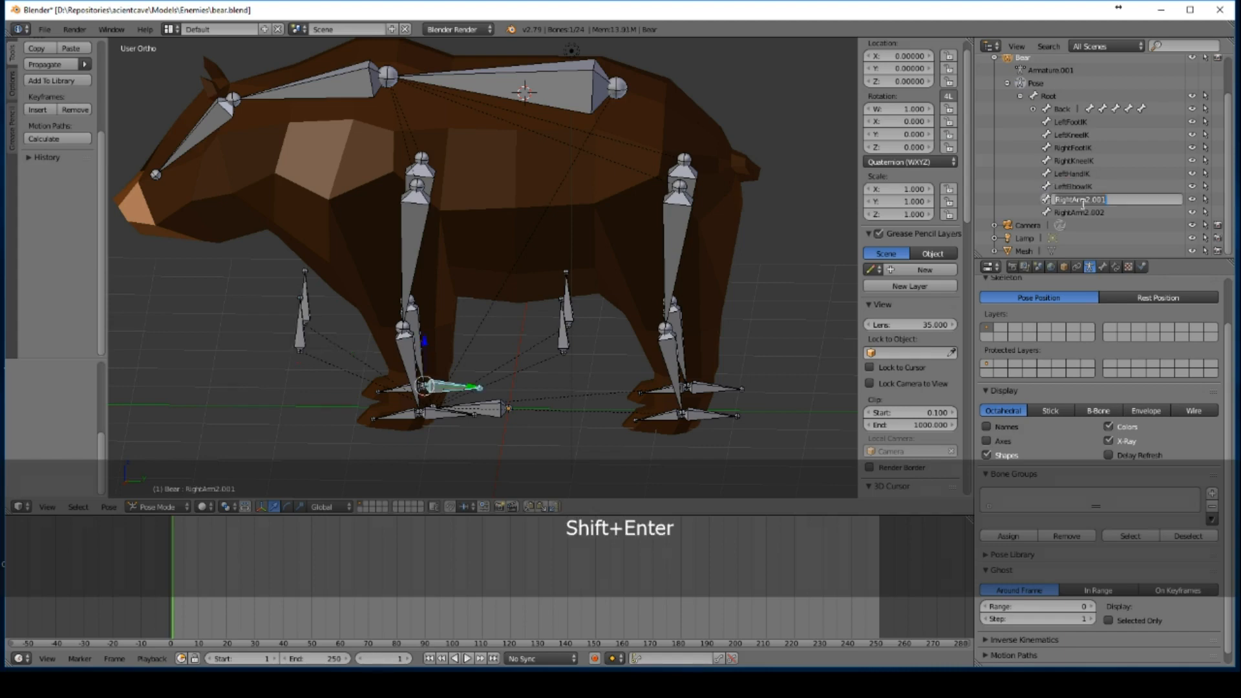
{"action": "type", "text": "RightFootIK"}
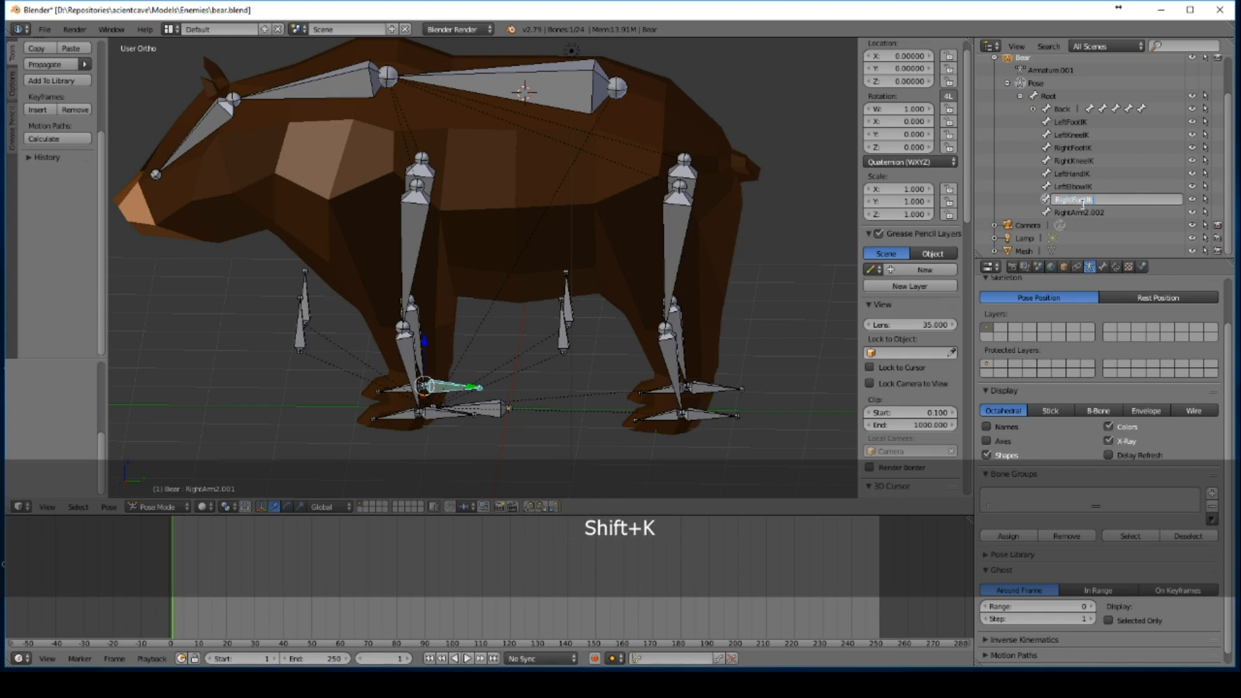
{"action": "key", "text": "shift+Return"}
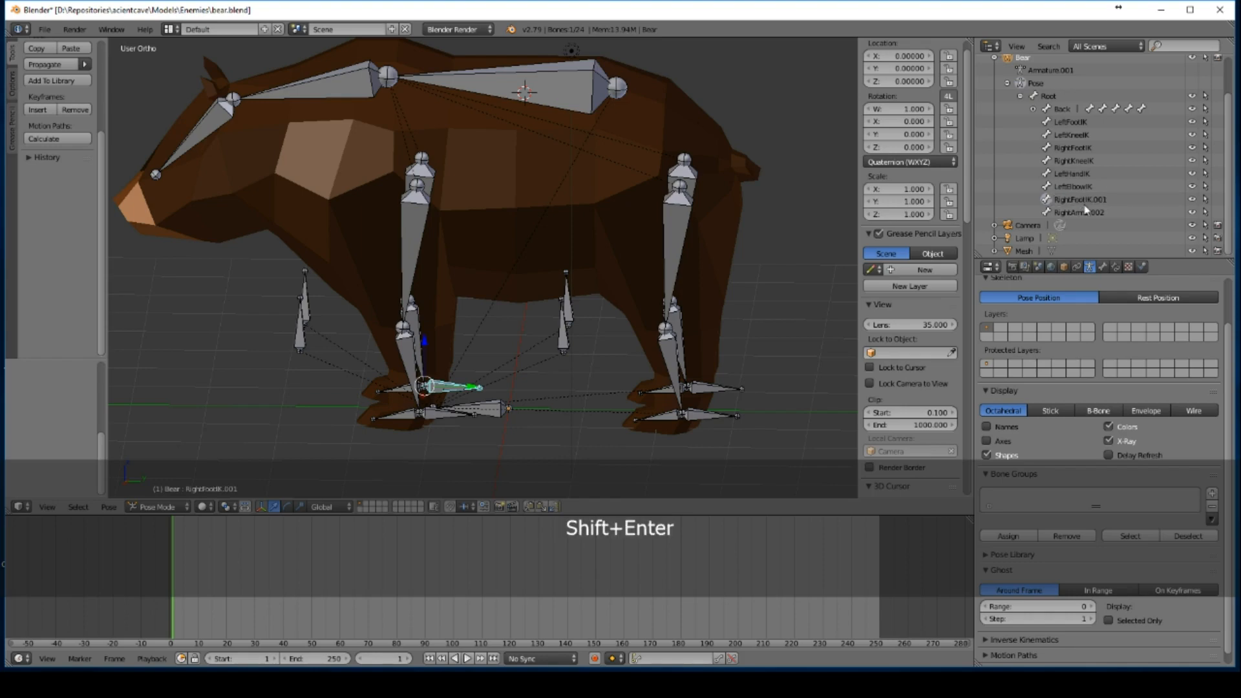
Step: Rename the right front leg's control bones: the heel bone to RightHandIK and the floating RightArm2.002 to RightElbowIK
{"action": "double_click", "coordinate": [1083, 200]}
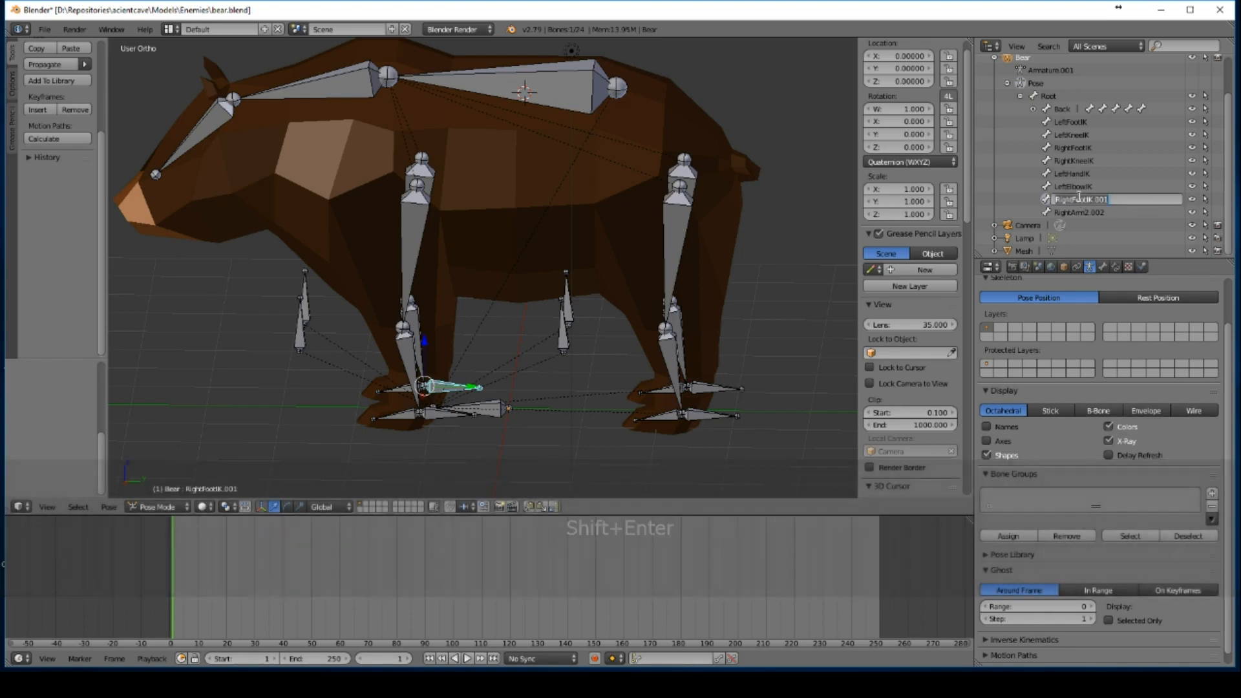
{"action": "type", "text": "RightHandIK"}
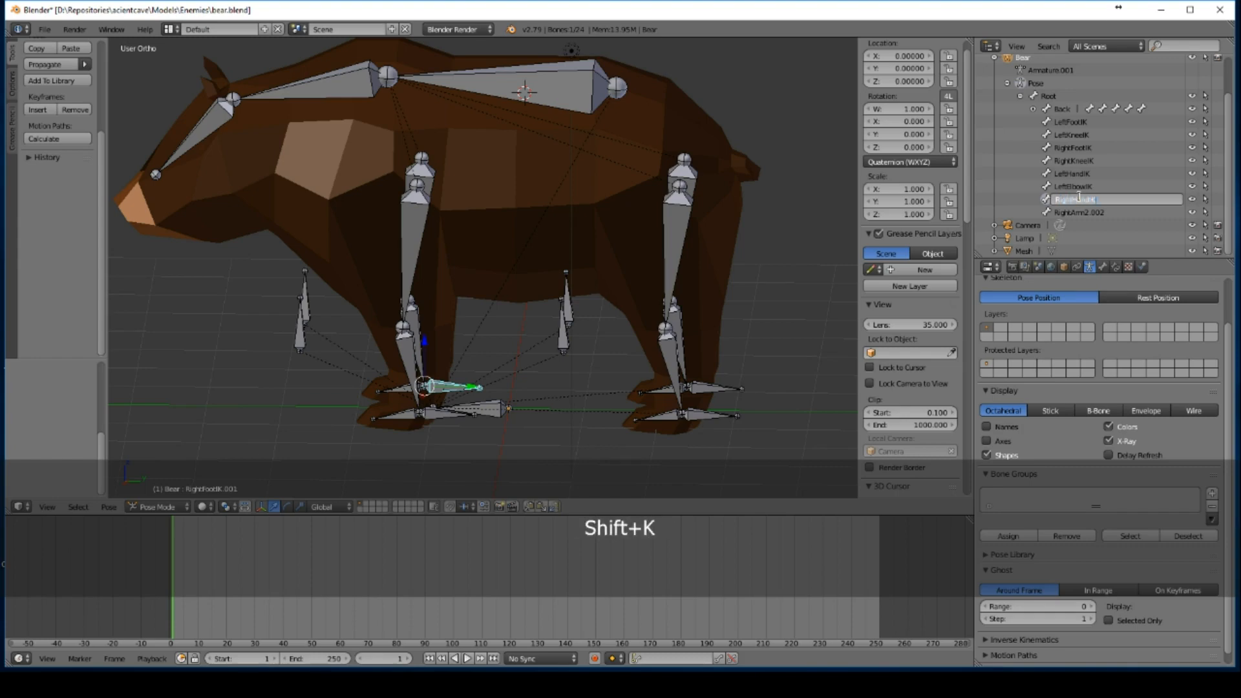
{"action": "key", "text": "shift+Return"}
{"action": "double_click", "coordinate": [1085, 212]}
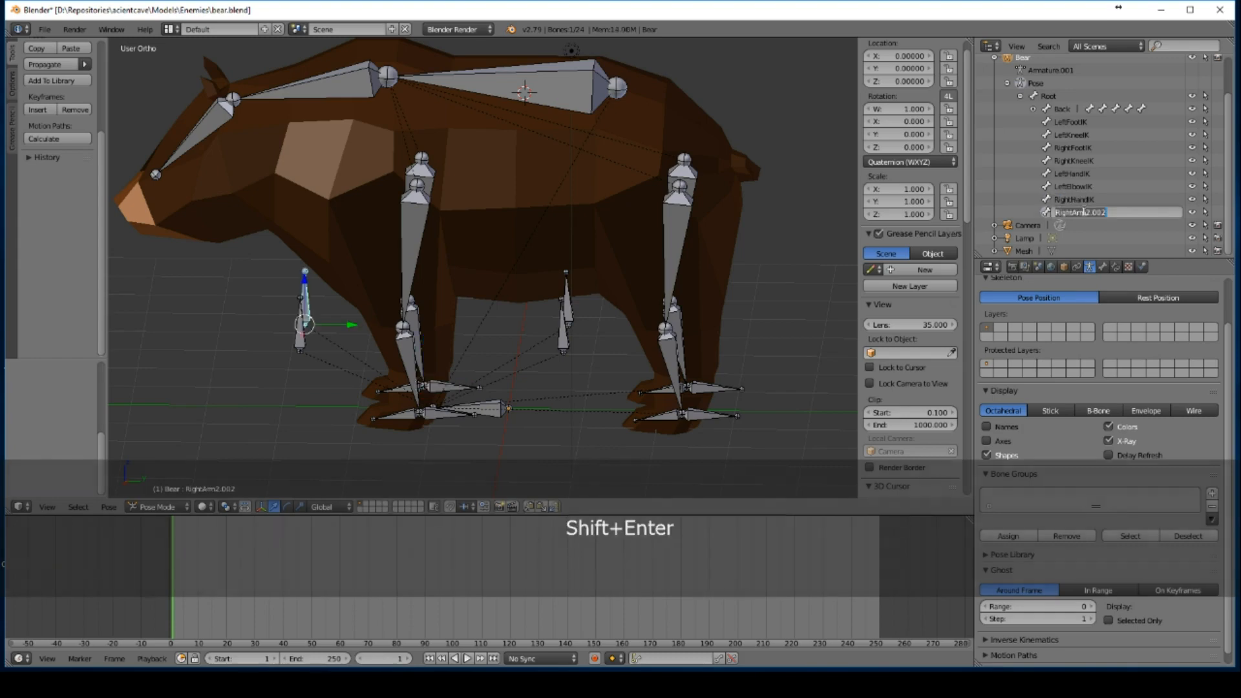
{"action": "type", "text": "RightE"}
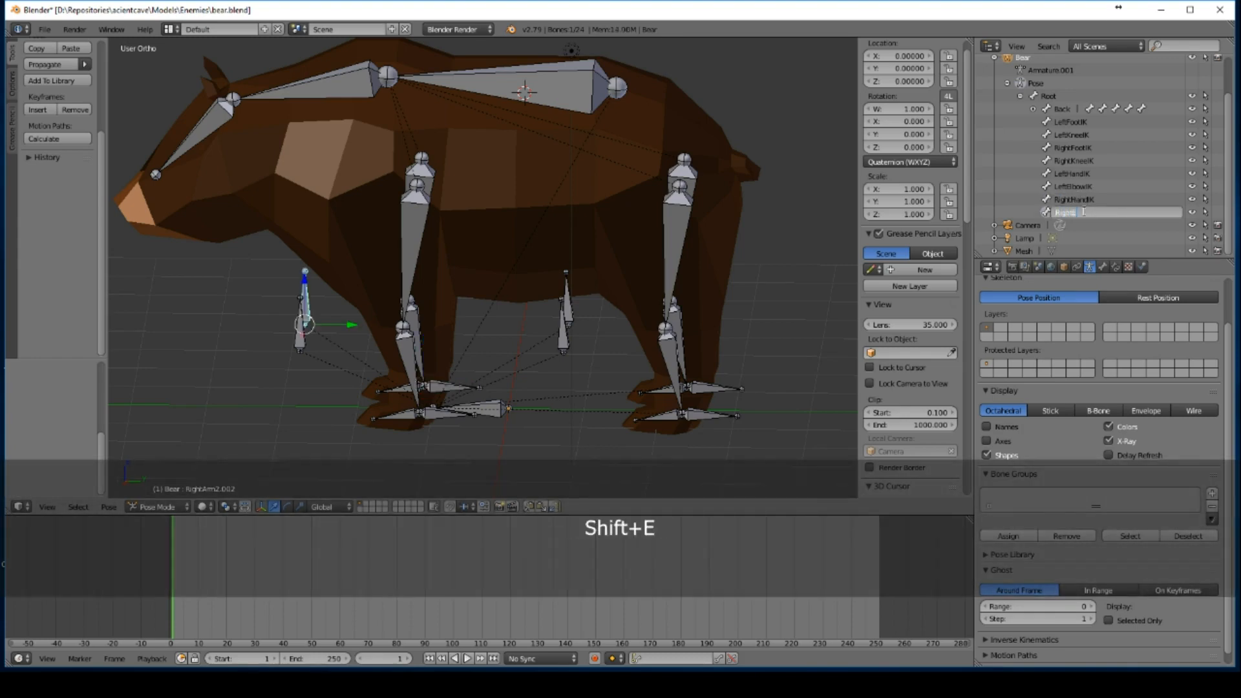
{"action": "type", "text": "lbowIK"}
{"action": "key", "text": "Return"}
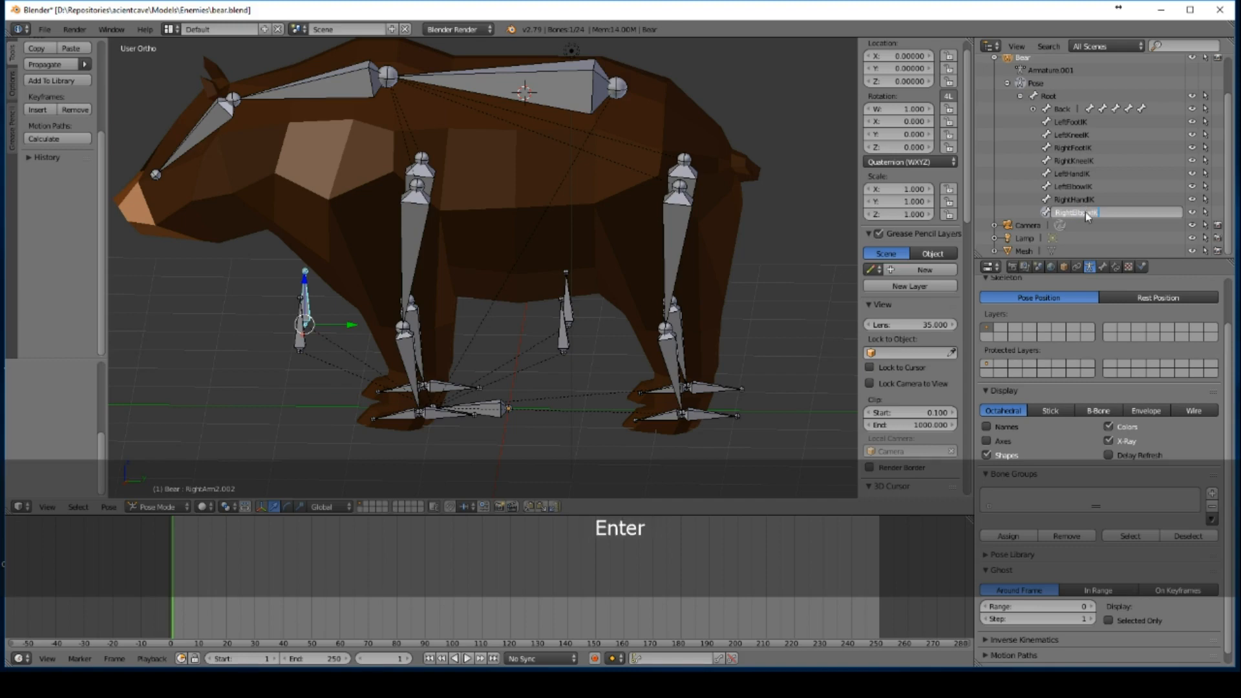
Step: Select the left front leg's lower bone LeftArm2 in the armature
{"action": "scroll", "coordinate": [1085, 212], "scroll_direction": "up", "scroll_amount": 2}
{"action": "right_click", "coordinate": [486, 402]}
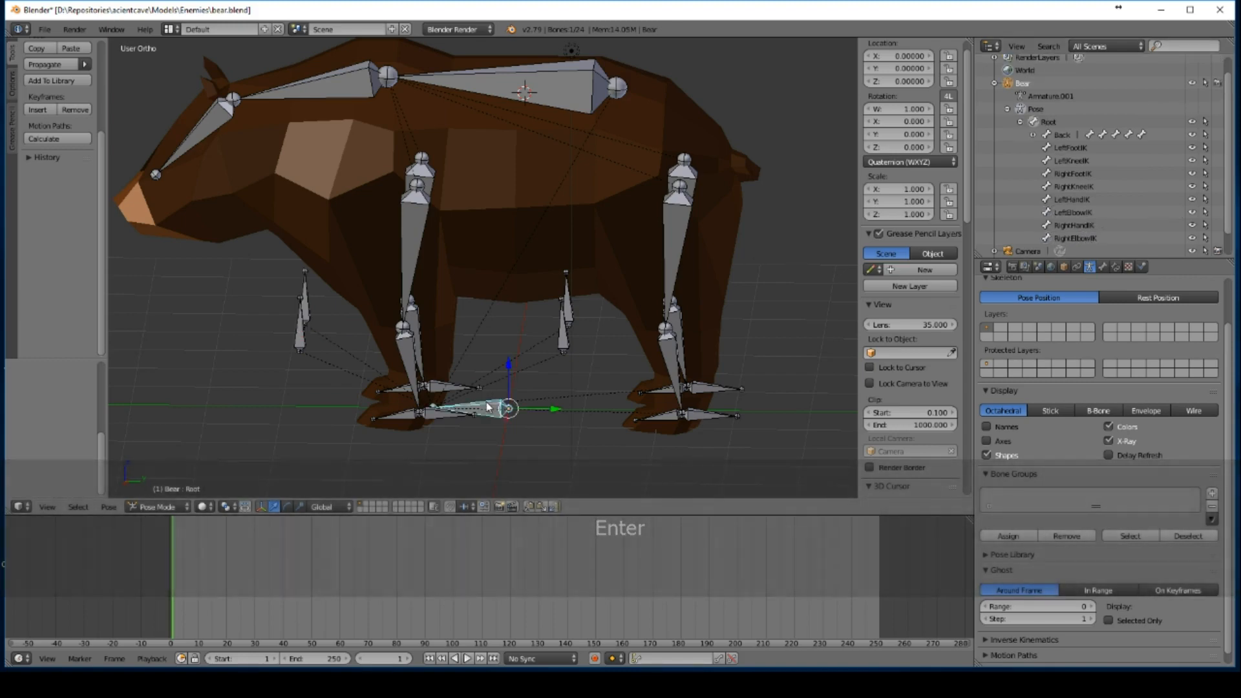
{"action": "mouse_move", "coordinate": [507, 278]}
{"action": "middle_mouse_down"}
{"action": "mouse_move", "coordinate": [530, 284]}
{"action": "mouse_move", "coordinate": [518, 285]}
{"action": "middle_mouse_up"}
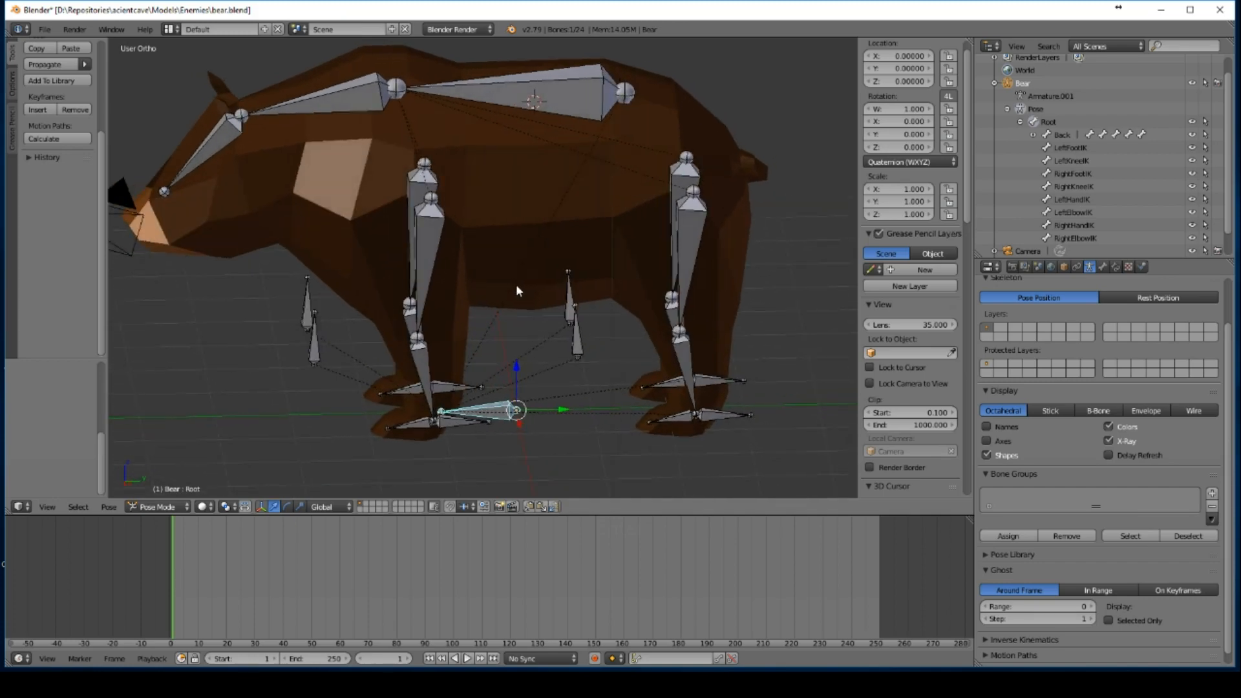
{"action": "right_click", "coordinate": [425, 366]}
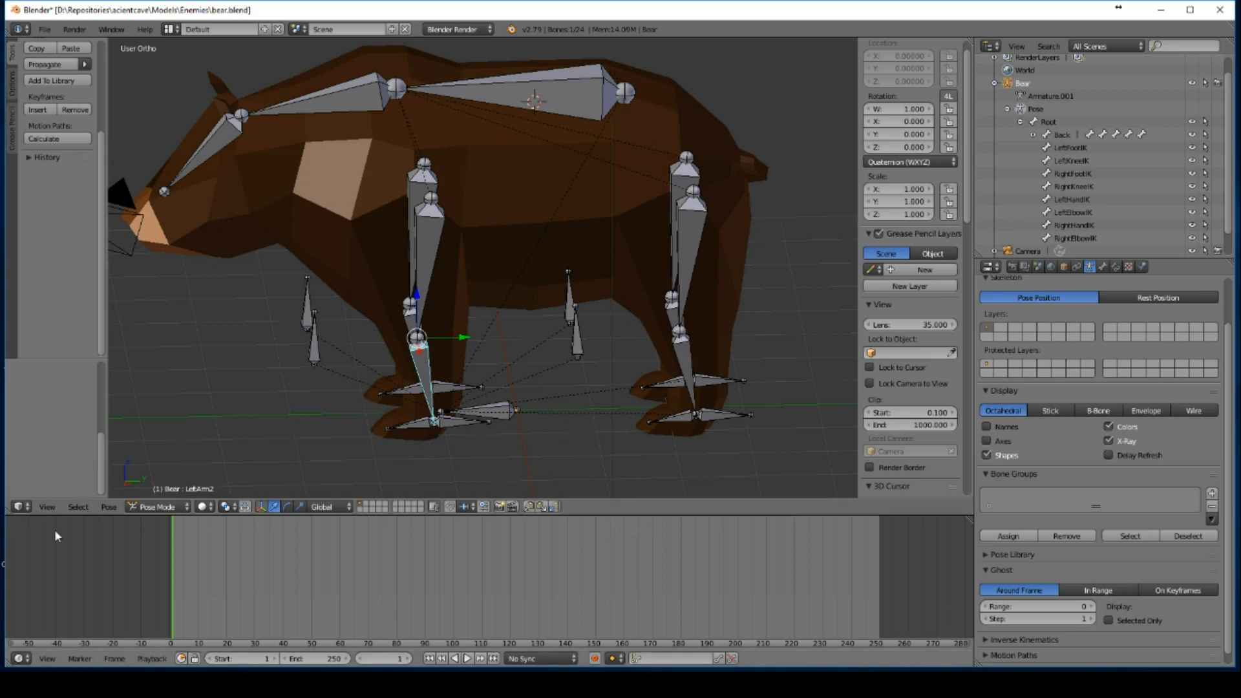
{"action": "left_click", "coordinate": [137, 507]}
{"action": "left_click", "coordinate": [145, 491]}
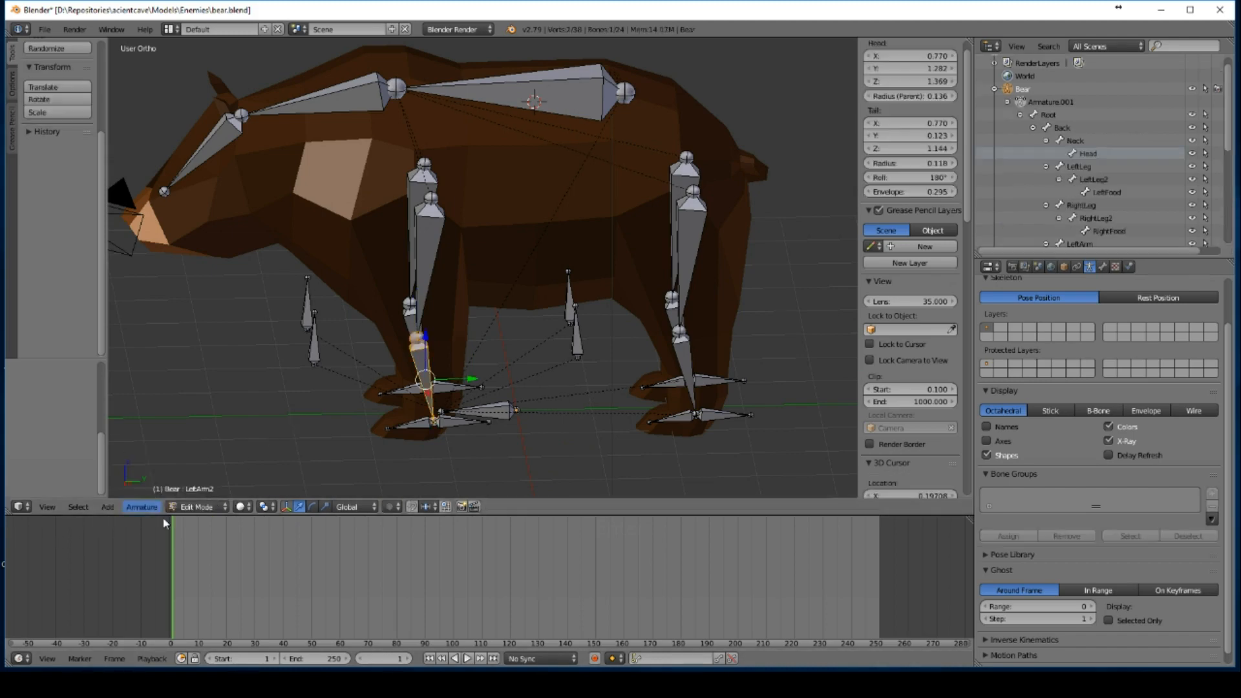
{"action": "key", "text": "Tab"}
{"action": "left_click", "coordinate": [188, 507]}
{"action": "left_click", "coordinate": [195, 464]}
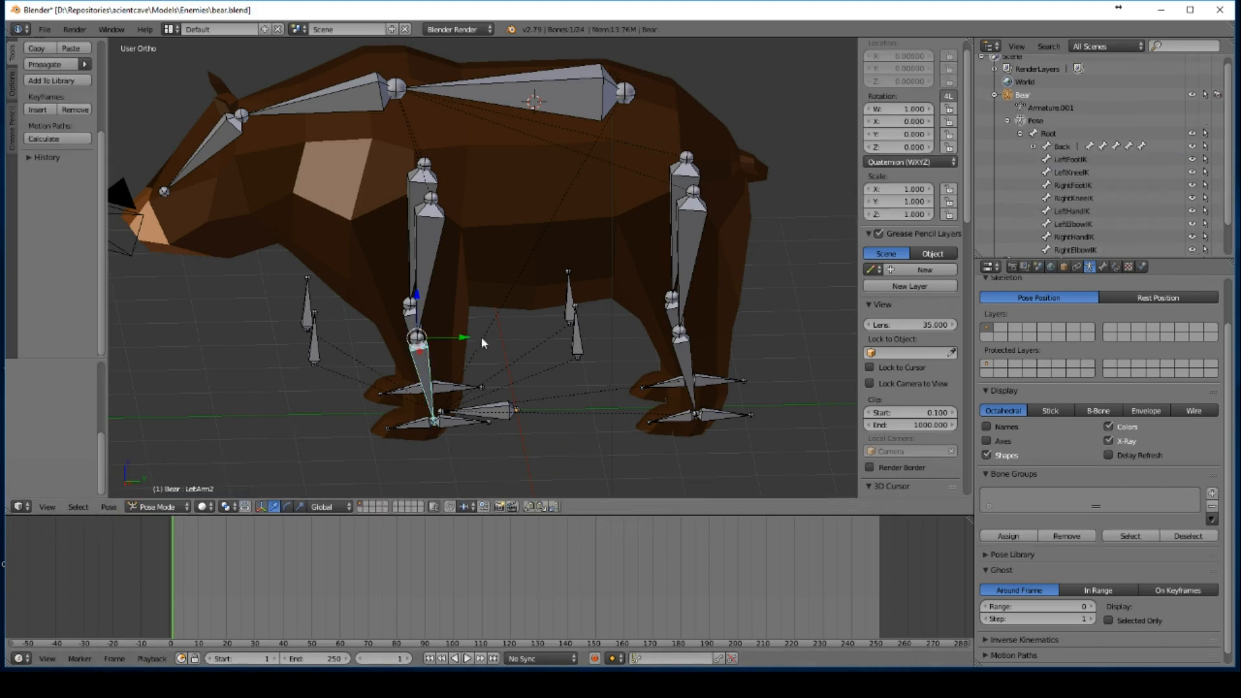
Step: Show the bone constraint settings for the selected LeftArm2 bone
{"action": "left_click", "coordinate": [1102, 267]}
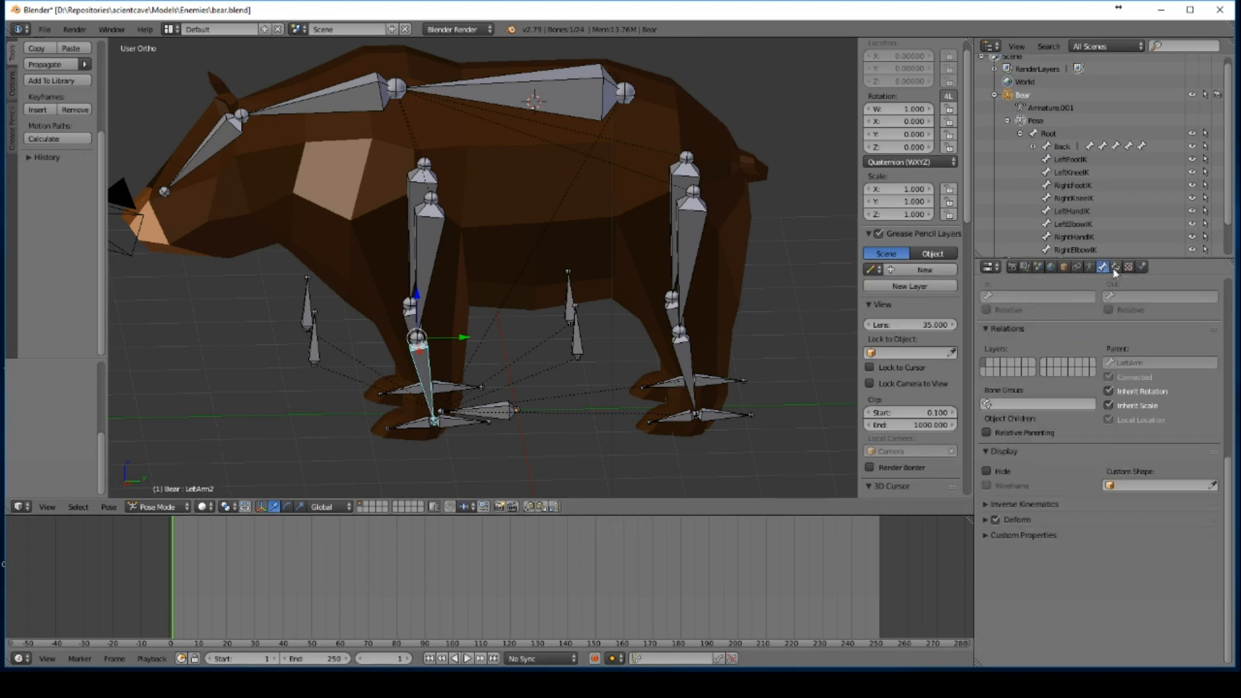
{"action": "left_click", "coordinate": [1115, 267]}
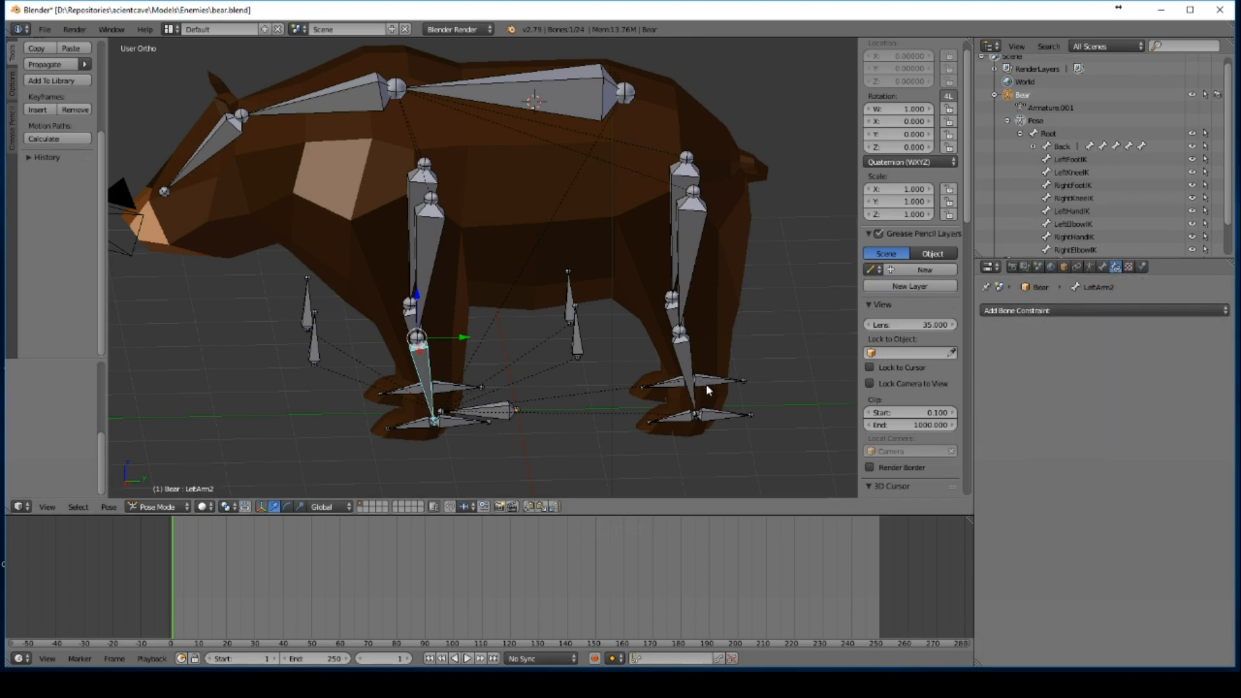
{"action": "middle_click_drag", "start_coordinate": [706, 383], "coordinate": [690, 385]}
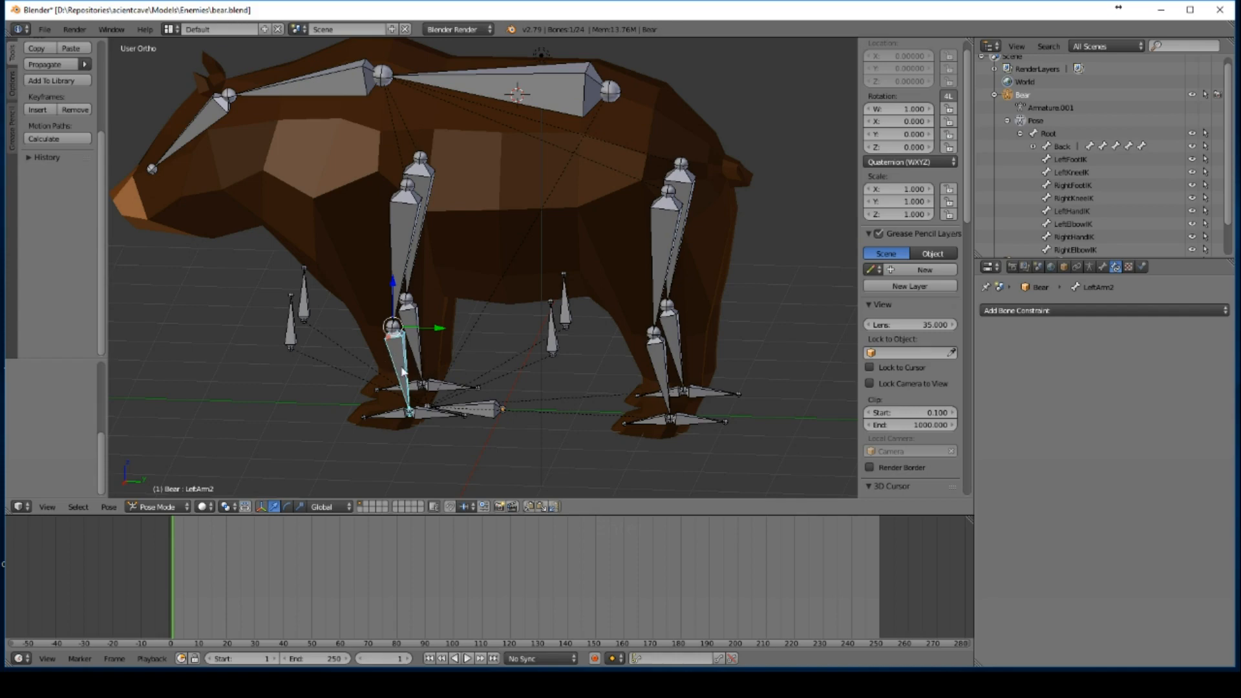
Step: Expand the Back and LeftArm branches of the pose bone hierarchy and select the LeftHand bone
{"action": "scroll", "coordinate": [1047, 219], "scroll_direction": "down", "scroll_amount": 3}
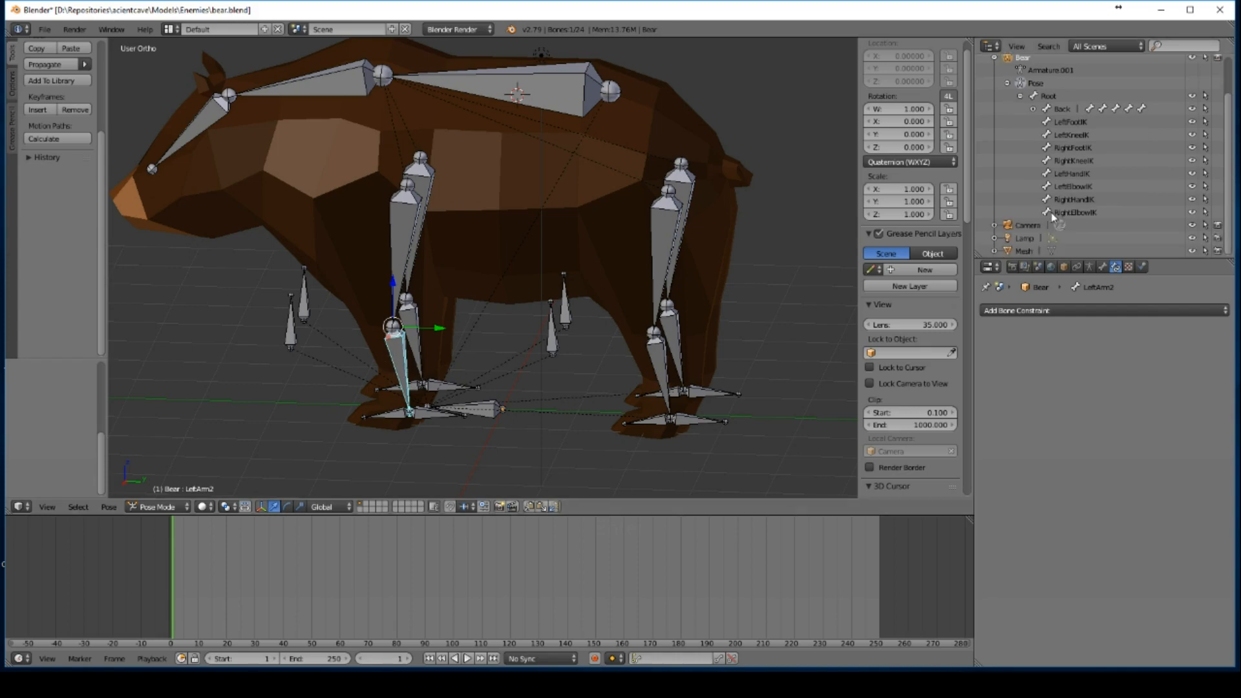
{"action": "left_click", "coordinate": [1034, 109]}
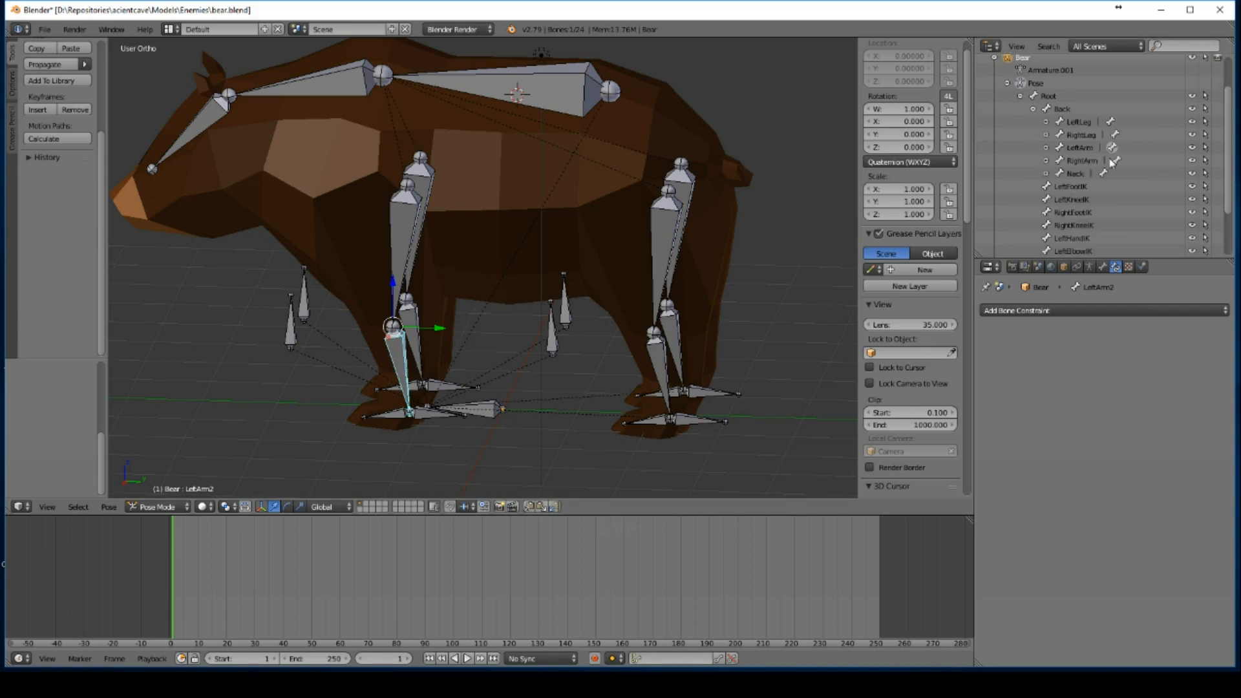
{"action": "left_click", "coordinate": [1046, 149]}
{"action": "left_click", "coordinate": [1059, 167]}
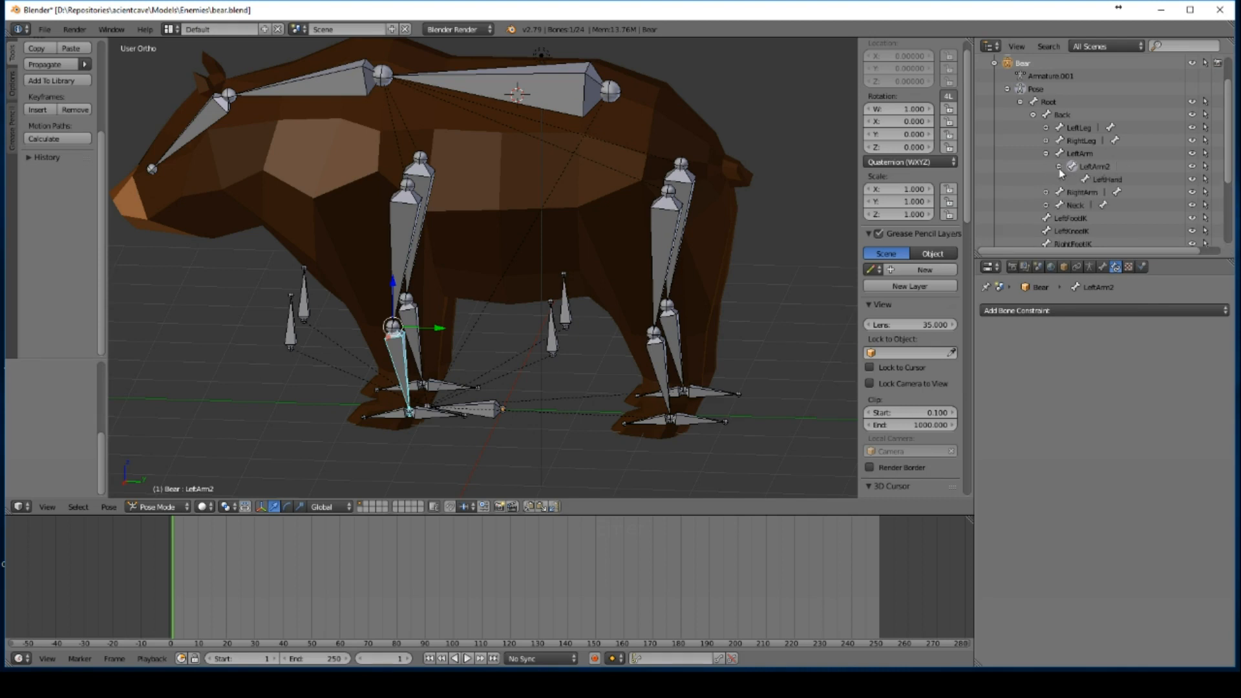
{"action": "left_click", "coordinate": [1096, 181]}
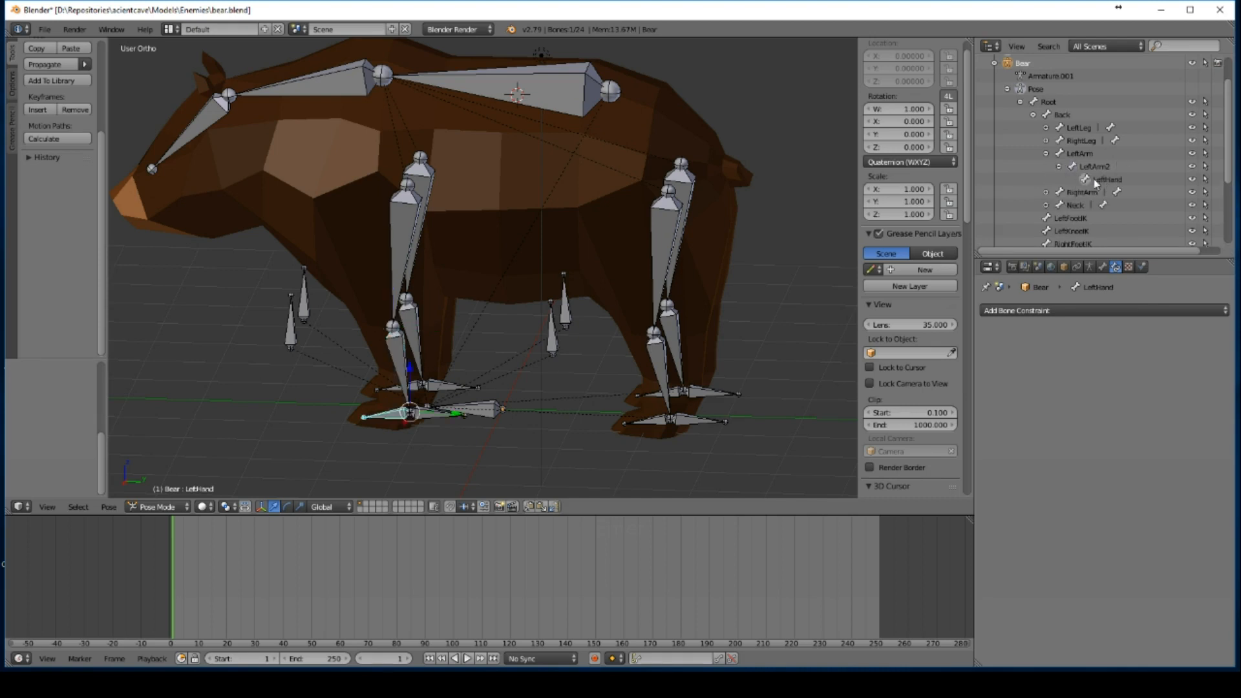
Step: In Edit Mode, parent the left front paw bone LeftHand to the control bone LeftHandIK with Keep Offset
{"action": "scroll", "coordinate": [1095, 184], "scroll_direction": "down", "scroll_amount": 3}
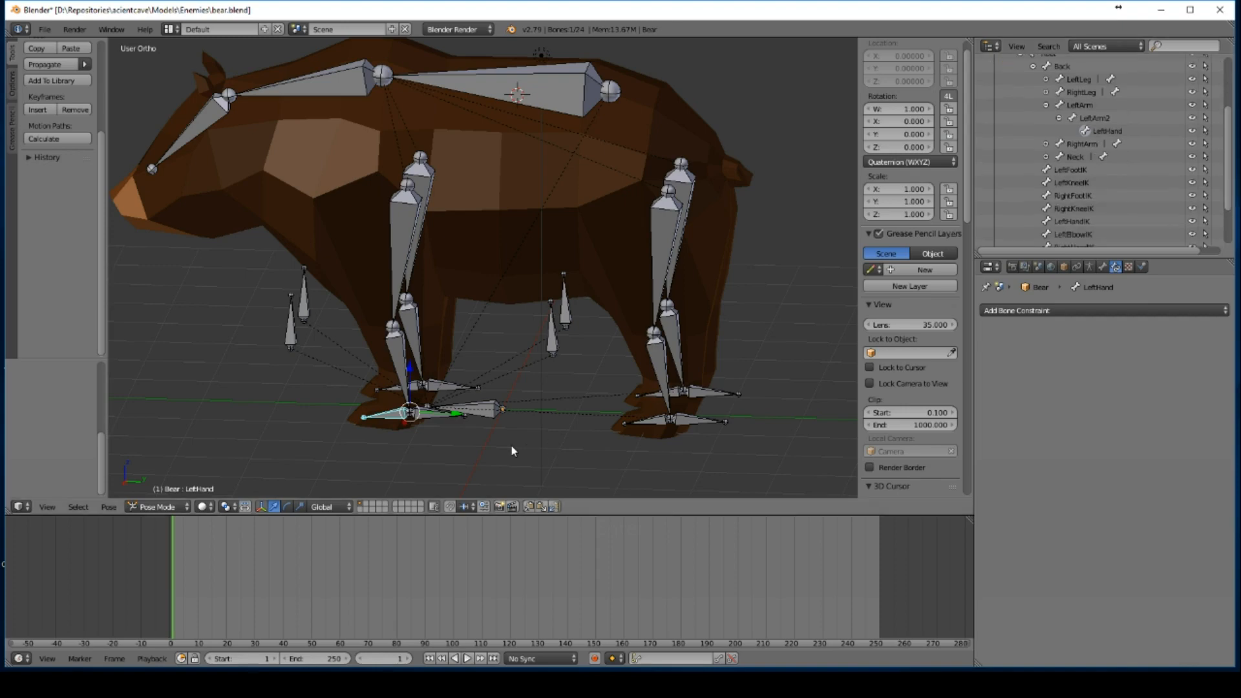
{"action": "left_click", "coordinate": [425, 414], "text": "ctrl"}
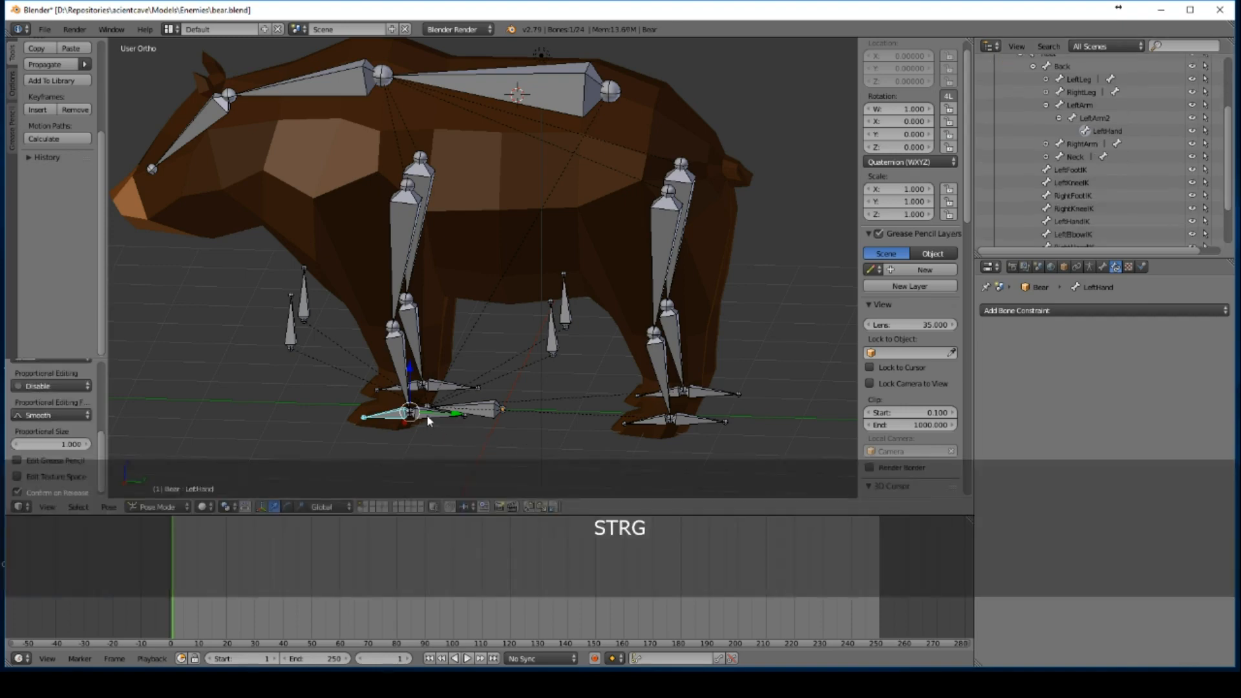
{"action": "left_click", "coordinate": [386, 417]}
{"action": "key", "text": "Tab"}
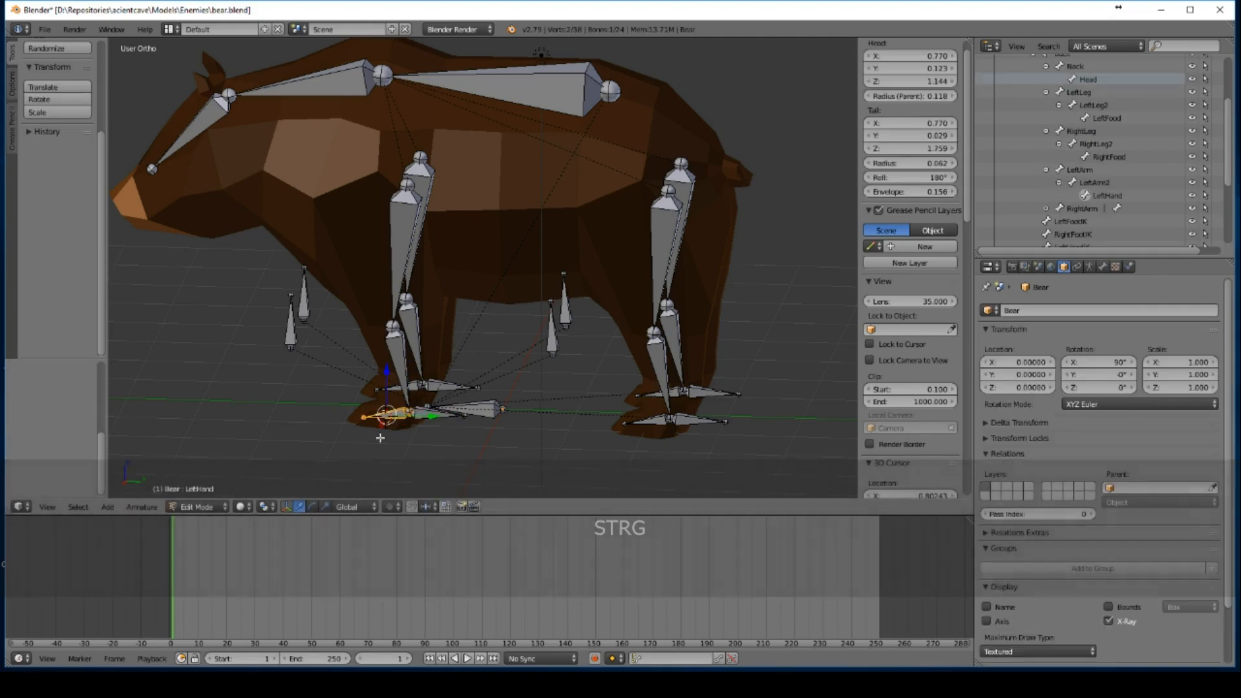
{"action": "left_click", "coordinate": [423, 414], "text": "shift"}
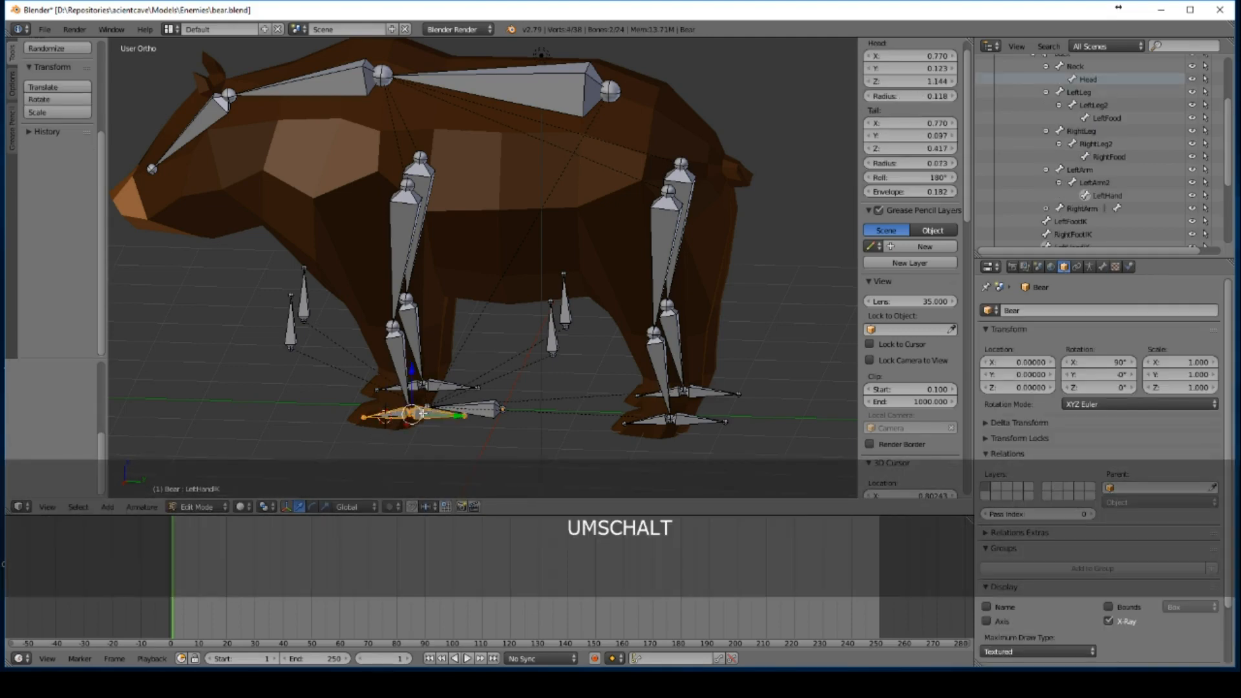
{"action": "key", "text": "ctrl+p"}
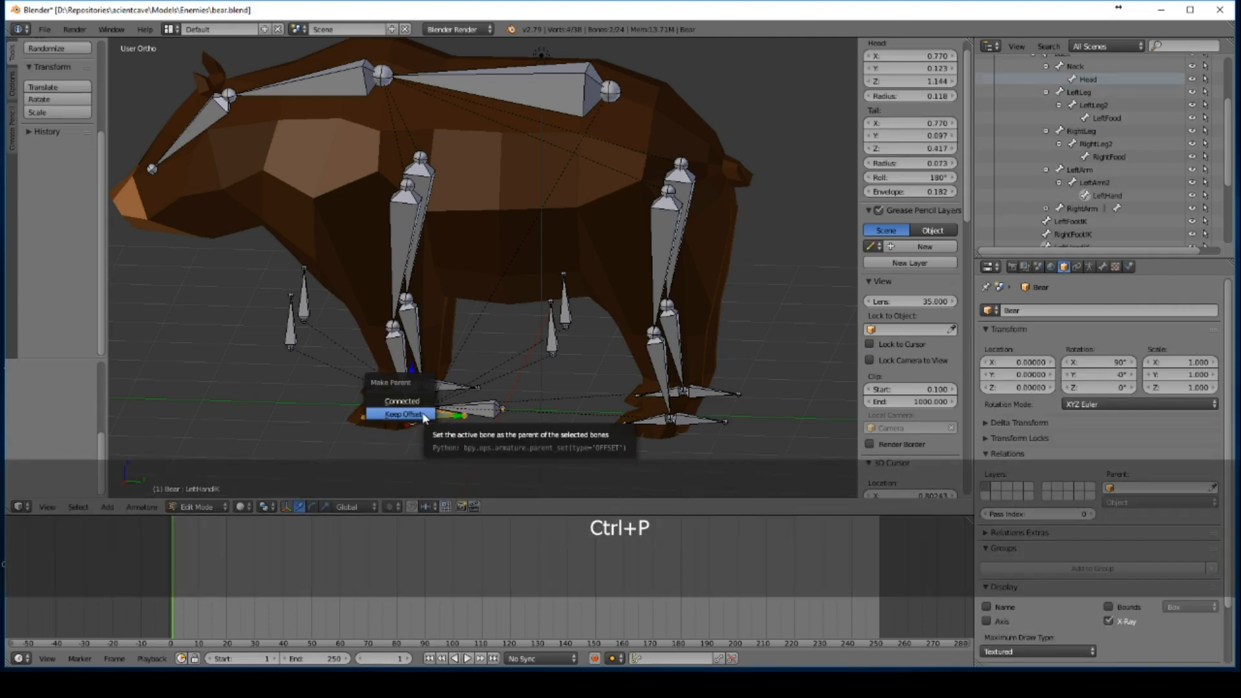
{"action": "left_click", "coordinate": [403, 415]}
Step: Parent the right front paw bone to the control bone RightHandIK, keeping its offset
{"action": "left_click", "coordinate": [398, 386]}
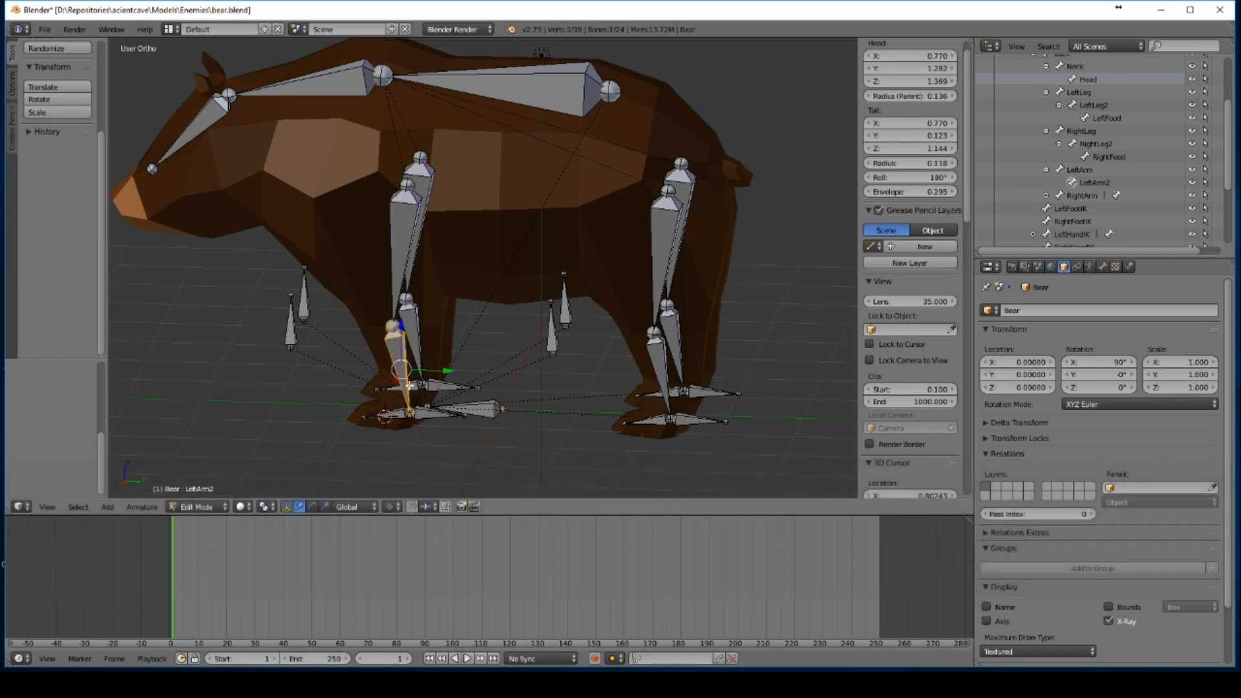
{"action": "right_click", "coordinate": [410, 385]}
{"action": "right_click", "coordinate": [437, 386], "text": "ctrl"}
{"action": "right_click", "coordinate": [438, 386]}
{"action": "right_click", "coordinate": [413, 386]}
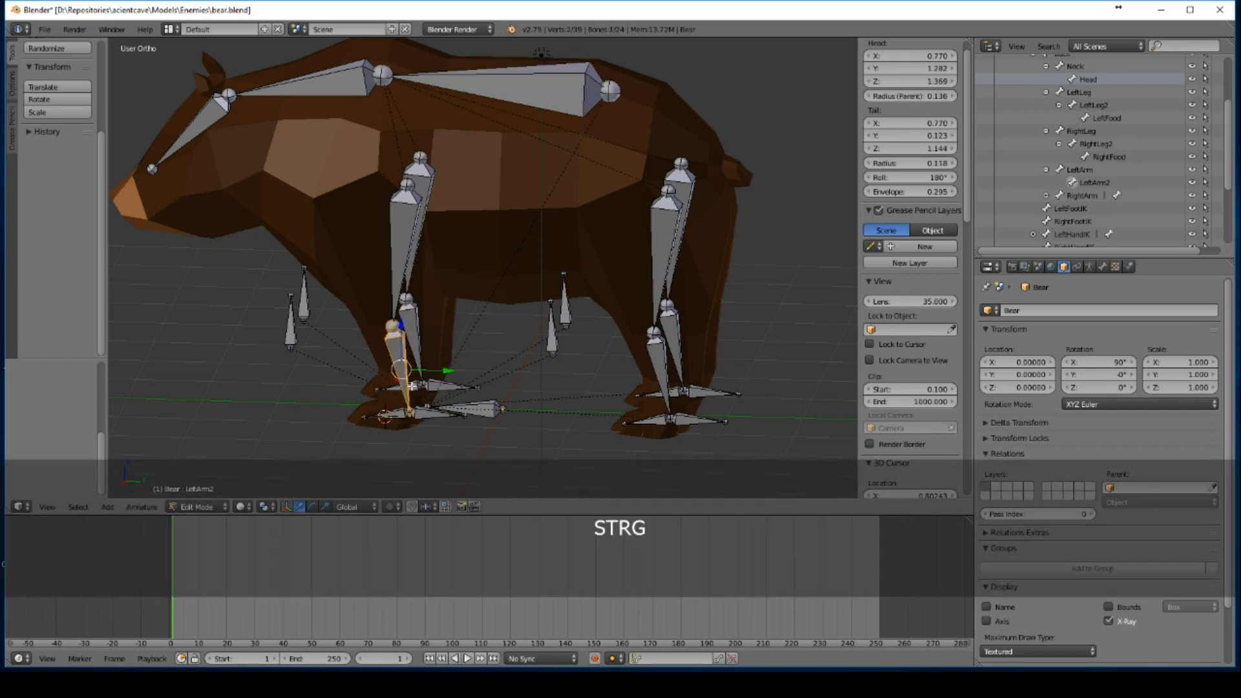
{"action": "right_click", "coordinate": [441, 383], "text": "shift"}
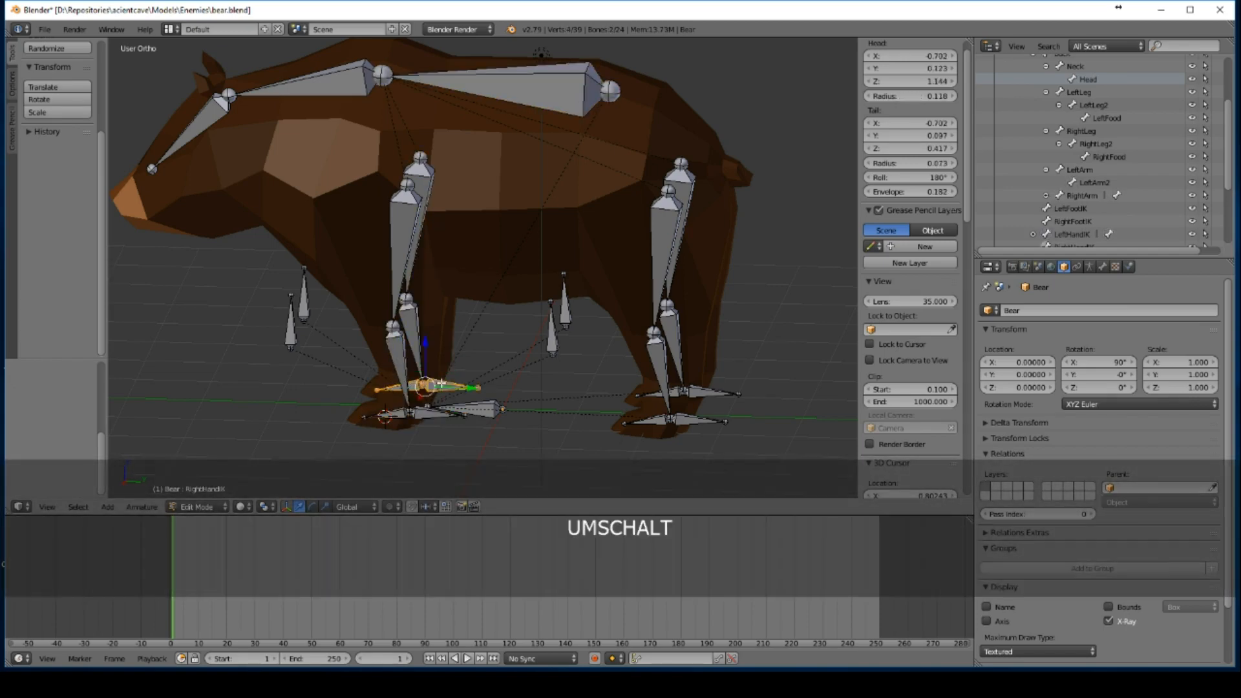
{"action": "key", "text": "ctrl+p"}
{"action": "left_click", "coordinate": [407, 401]}
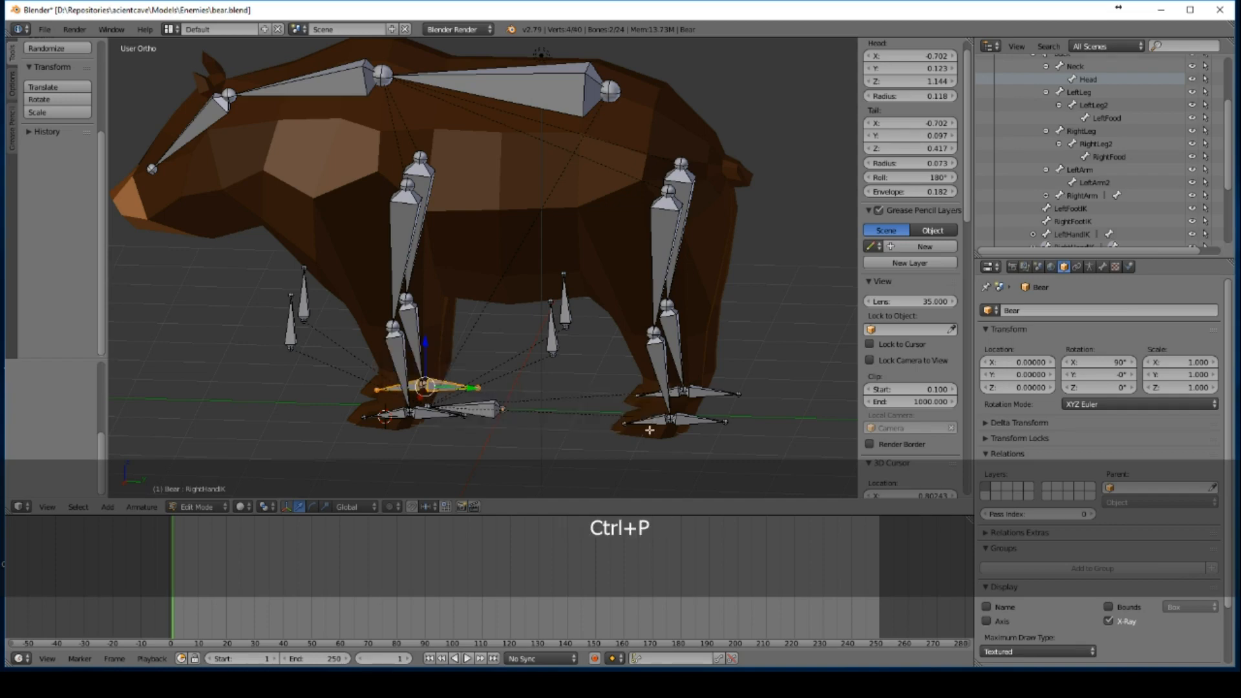
Step: Parent the left hind paw bone LeftFood to the control bone LeftFootIK with Keep Offset
{"action": "right_click", "coordinate": [699, 420]}
{"action": "right_click", "coordinate": [699, 420], "text": "shift"}
{"action": "key", "text": "ctrl+p"}
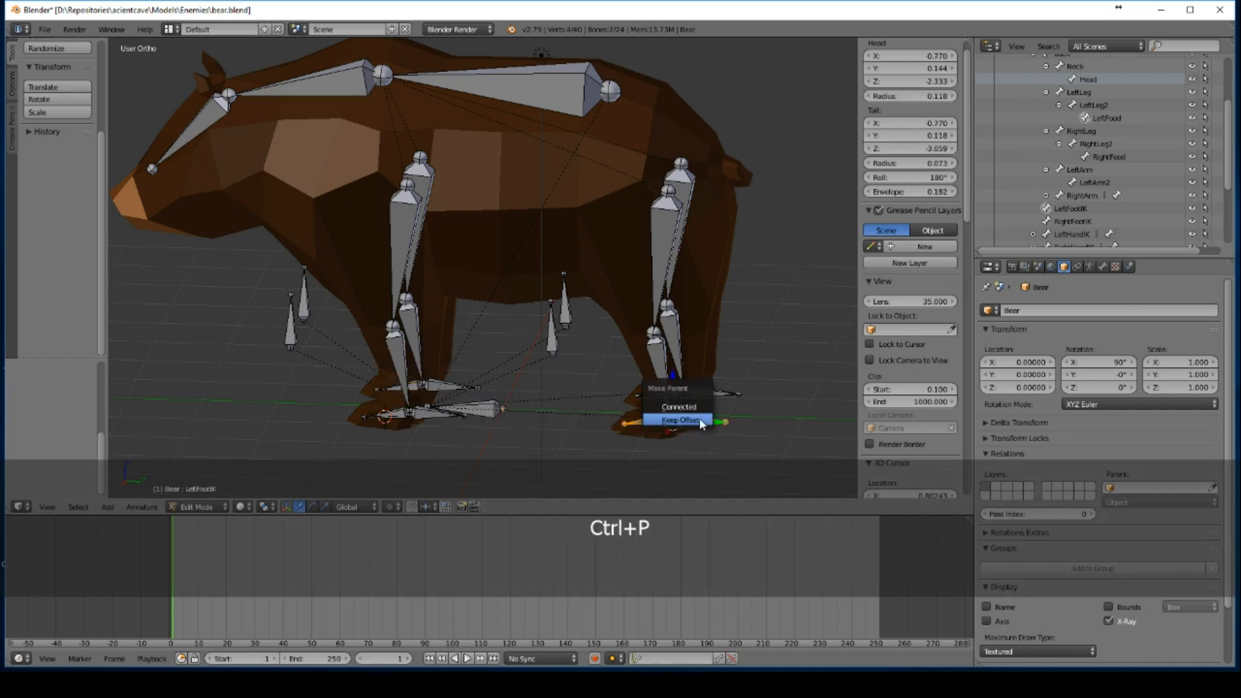
{"action": "left_click", "coordinate": [681, 420]}
Step: Parent the right hind paw bone RightFood to the control bone RightFootIK with Keep Offset
{"action": "right_click", "coordinate": [703, 393]}
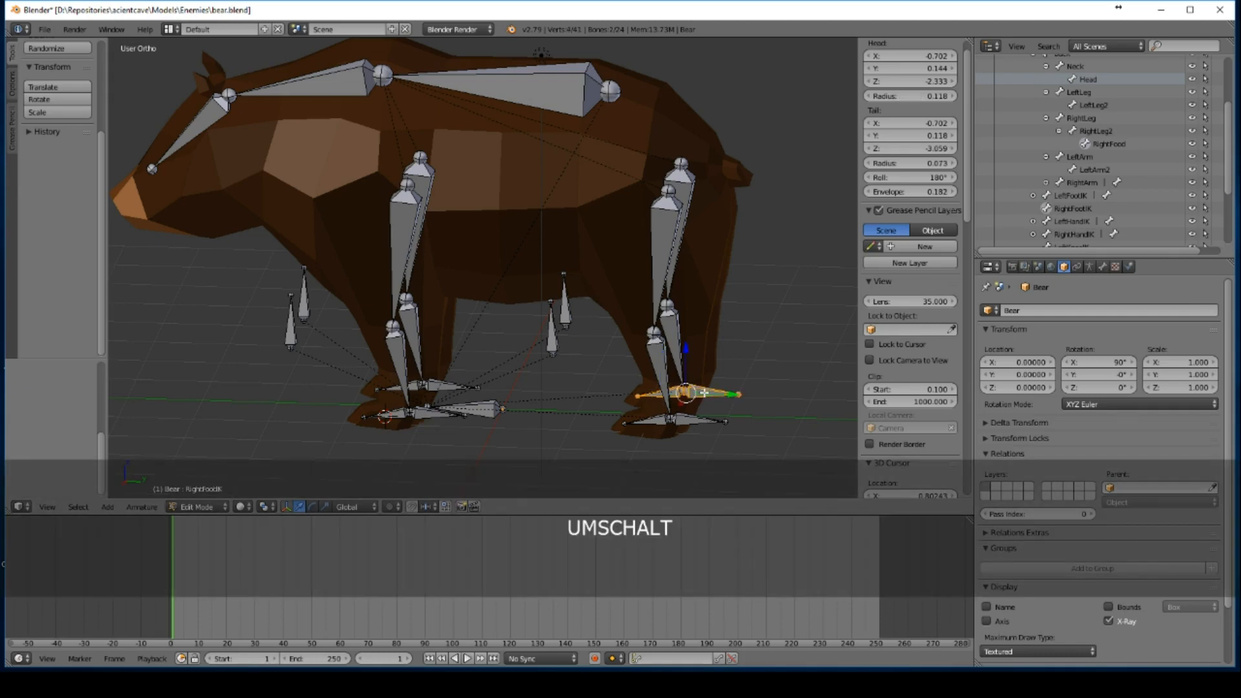
{"action": "key", "text": "ctrl+p"}
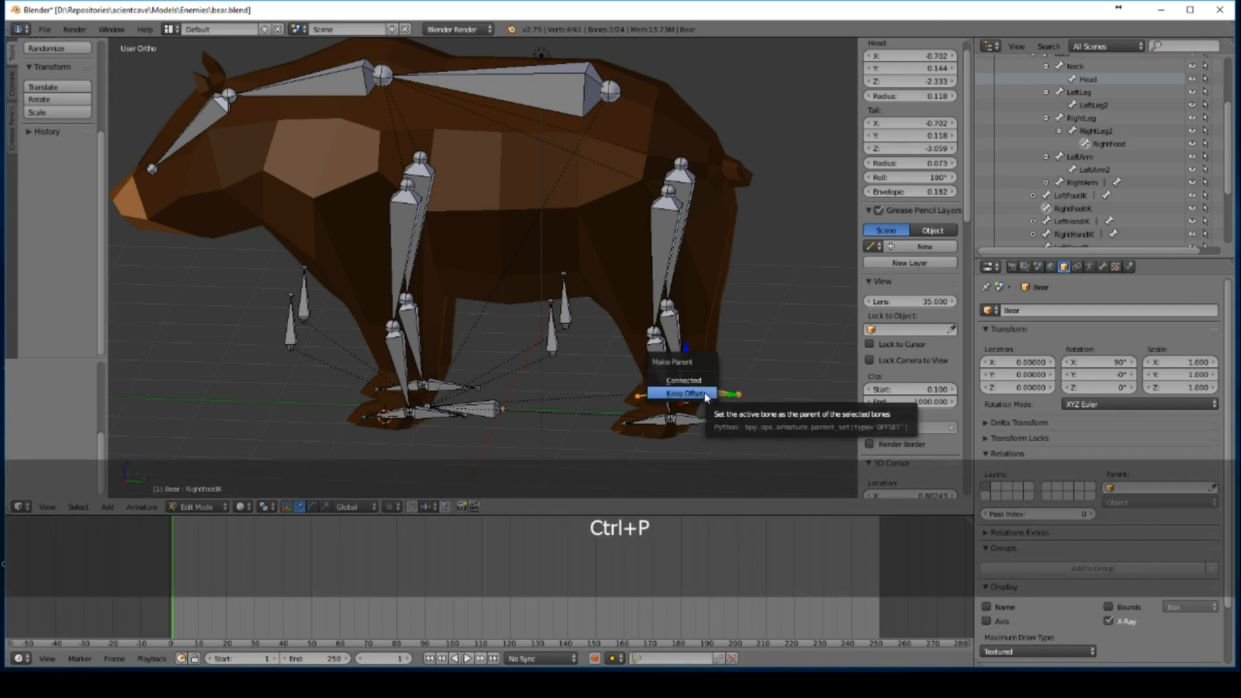
{"action": "left_click", "coordinate": [704, 395]}
Step: In Pose Mode, test-move the control bones RightFootIK, LeftFootIK, LeftHandIK and RightHandIK, cancelling each move
{"action": "key", "text": "ctrl+Tab"}
{"action": "right_click", "coordinate": [706, 397]}
{"action": "key", "text": "g"}
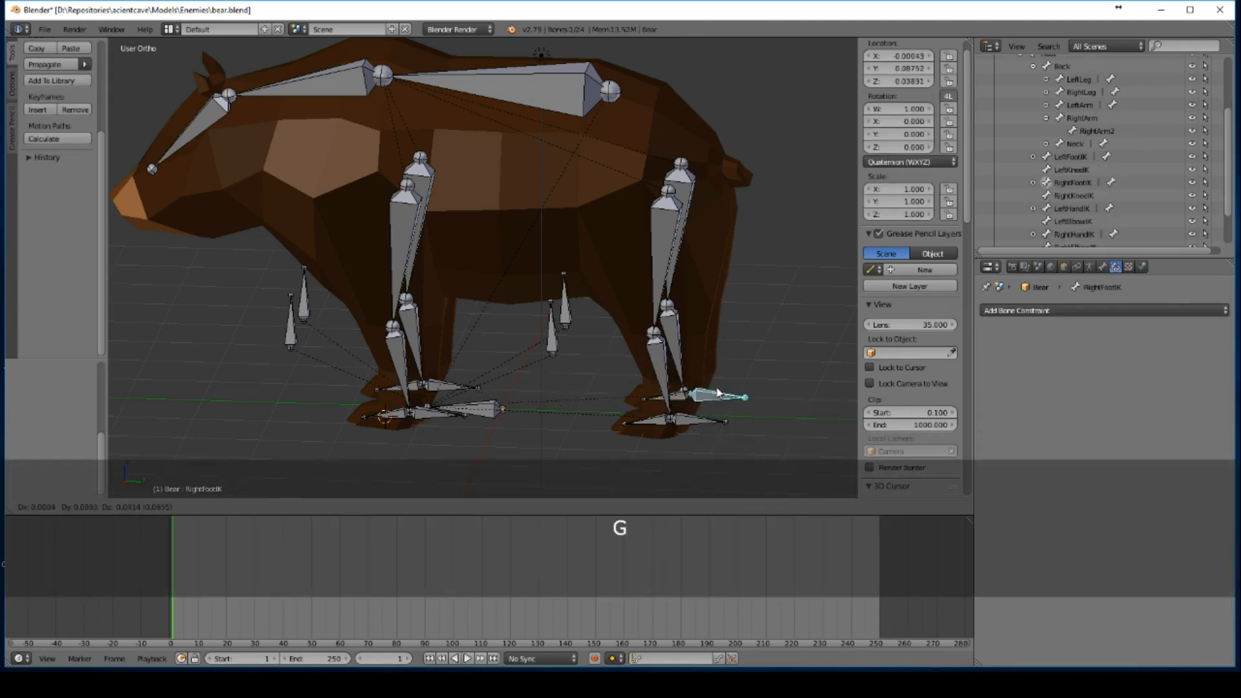
{"action": "right_click", "coordinate": [716, 380]}
{"action": "key", "text": "g"}
{"action": "key", "text": "Escape"}
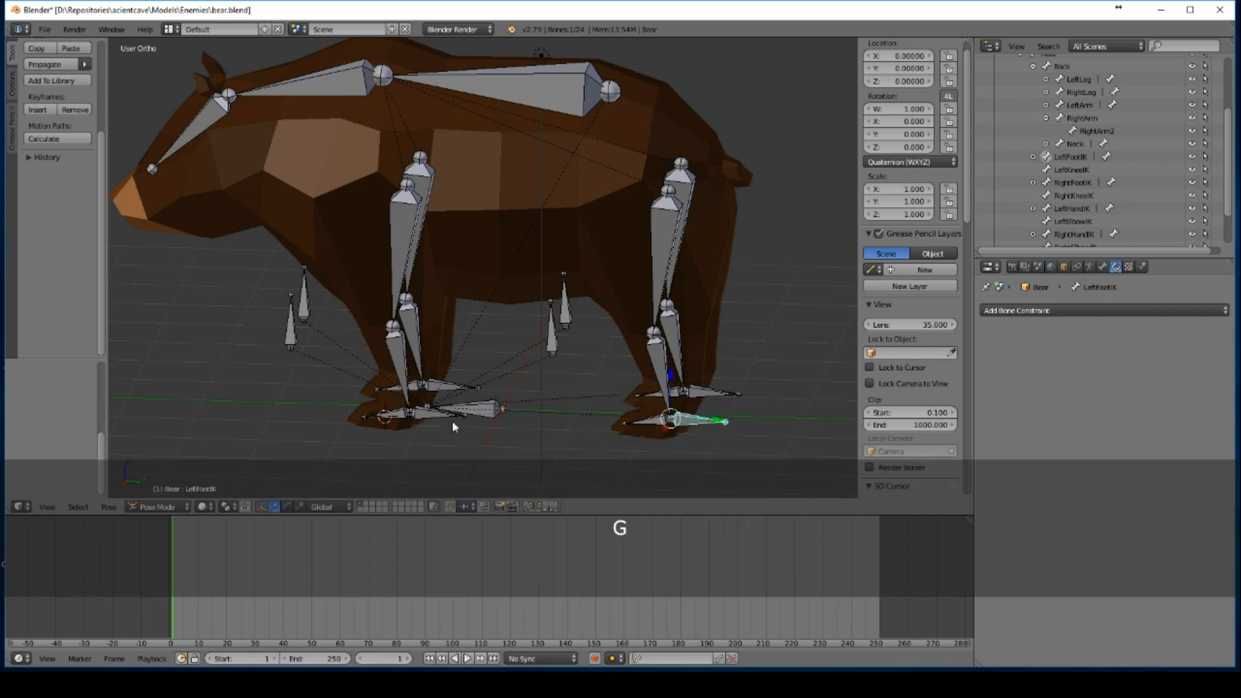
{"action": "right_click", "coordinate": [404, 415]}
{"action": "key", "text": "g"}
{"action": "right_click", "coordinate": [429, 423]}
{"action": "right_click", "coordinate": [445, 389]}
{"action": "key", "text": "g"}
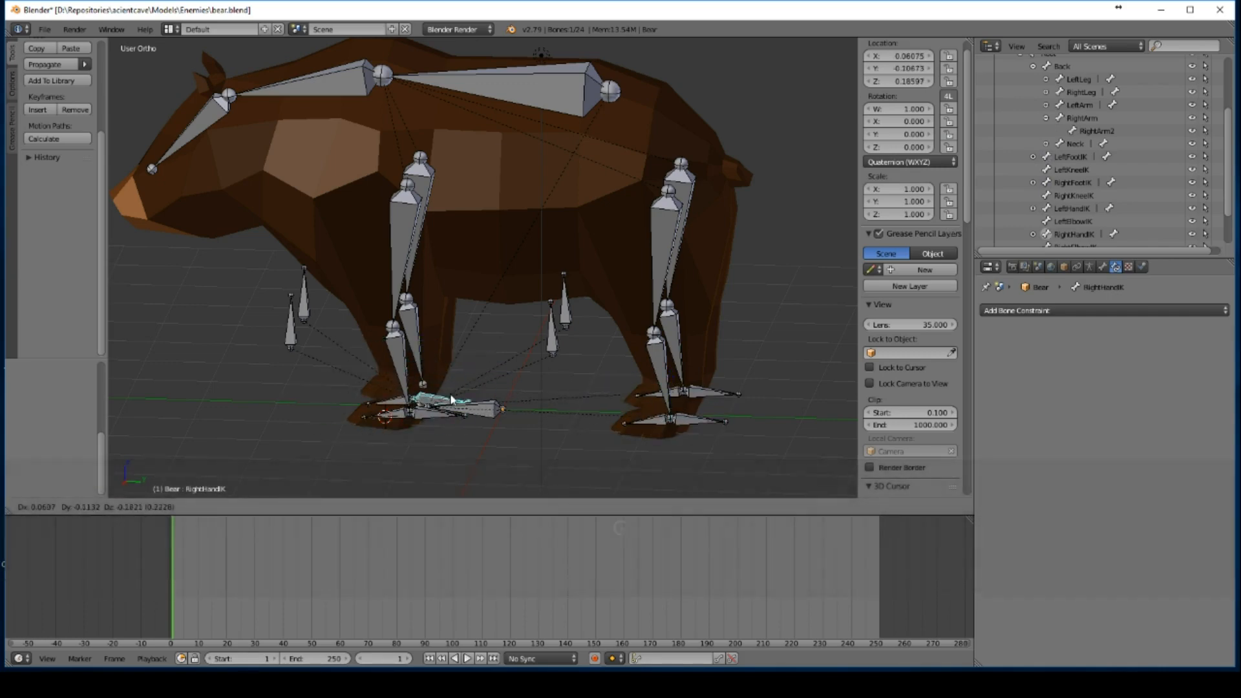
{"action": "key", "text": "Escape"}
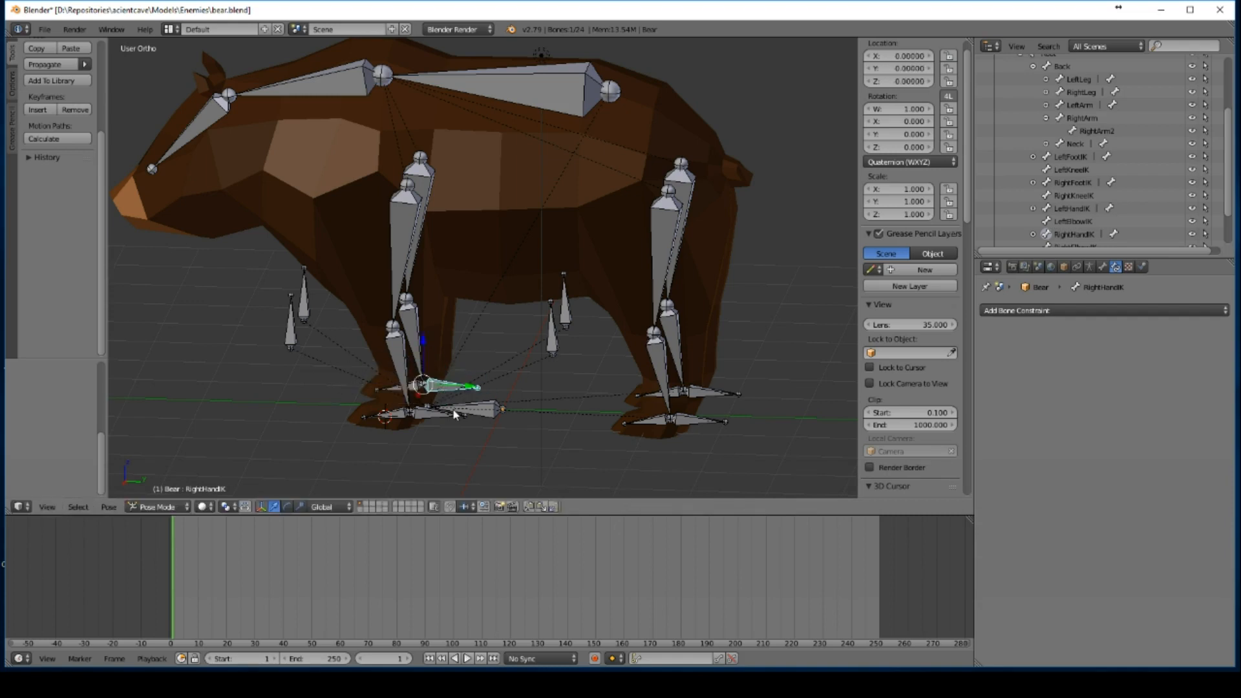
Step: Add an Inverse Kinematics constraint to the lower left front leg bone LeftArm2 and test it with a cancelled move
{"action": "right_click", "coordinate": [396, 351]}
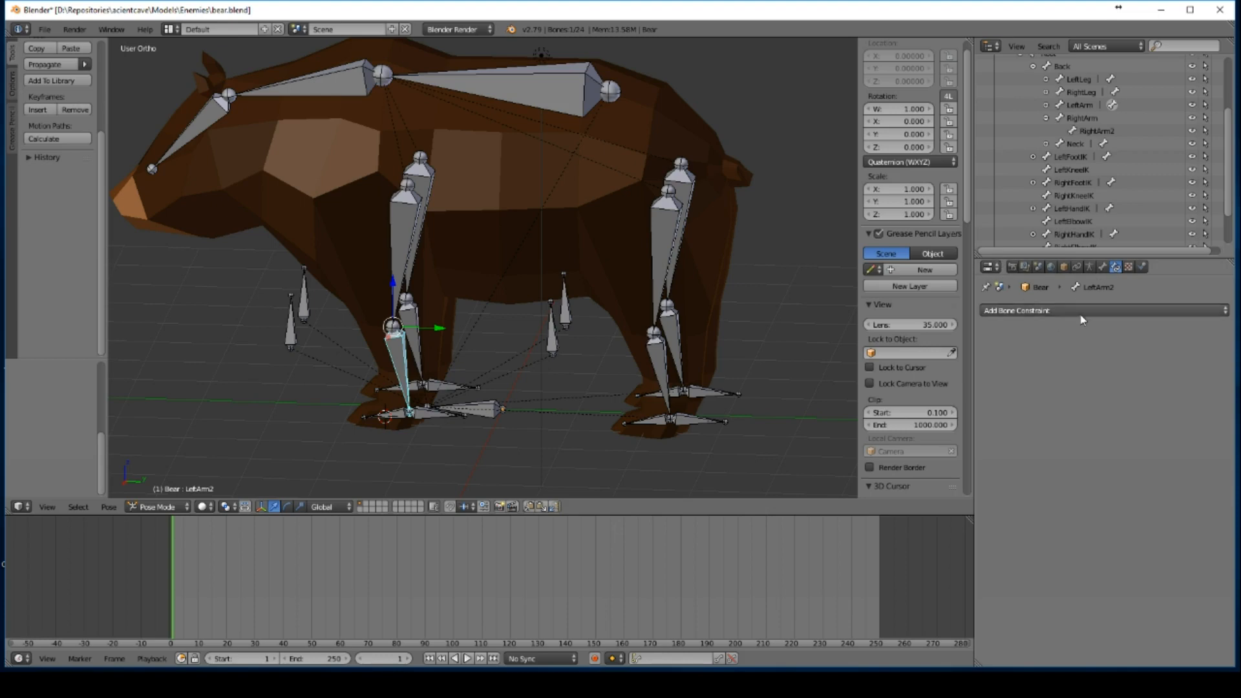
{"action": "left_click", "coordinate": [1055, 308]}
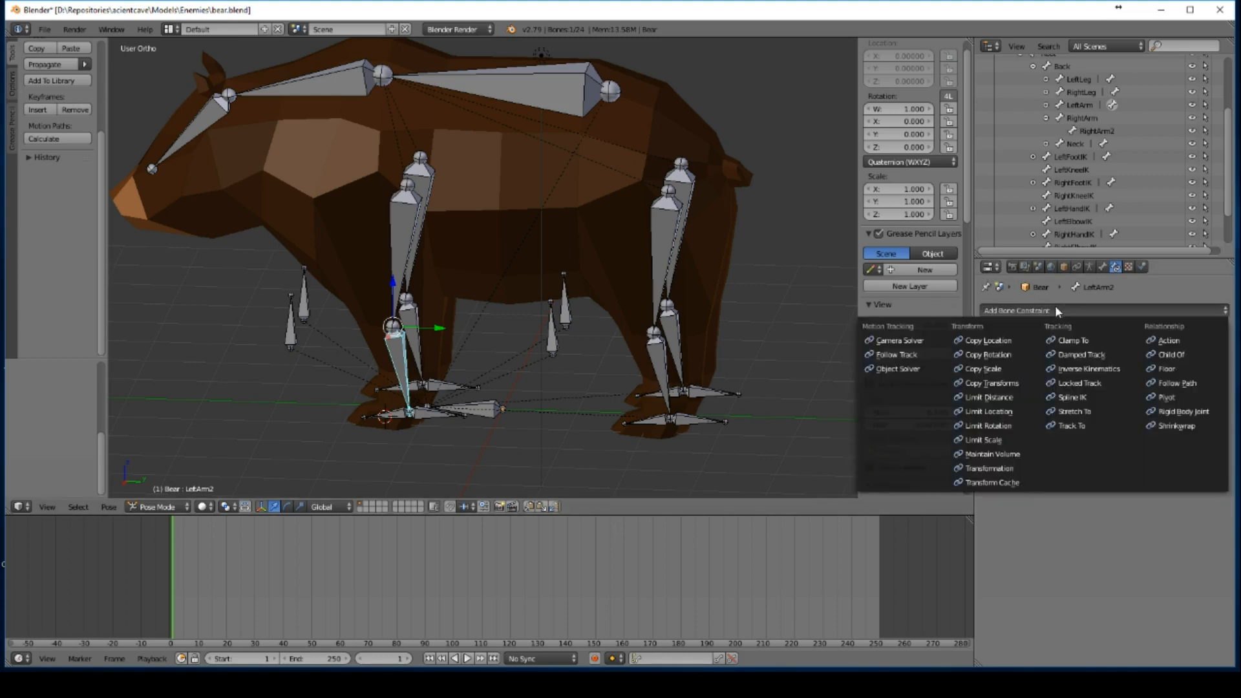
{"action": "left_click", "coordinate": [1092, 369]}
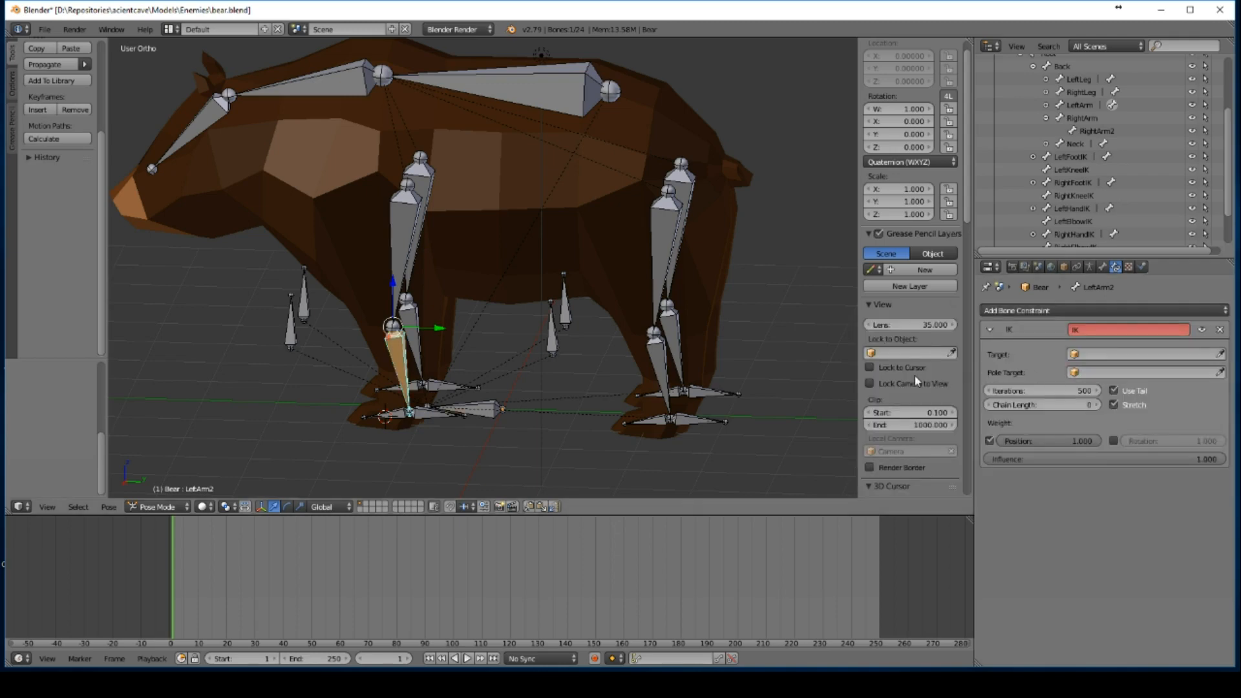
{"action": "key", "text": "g"}
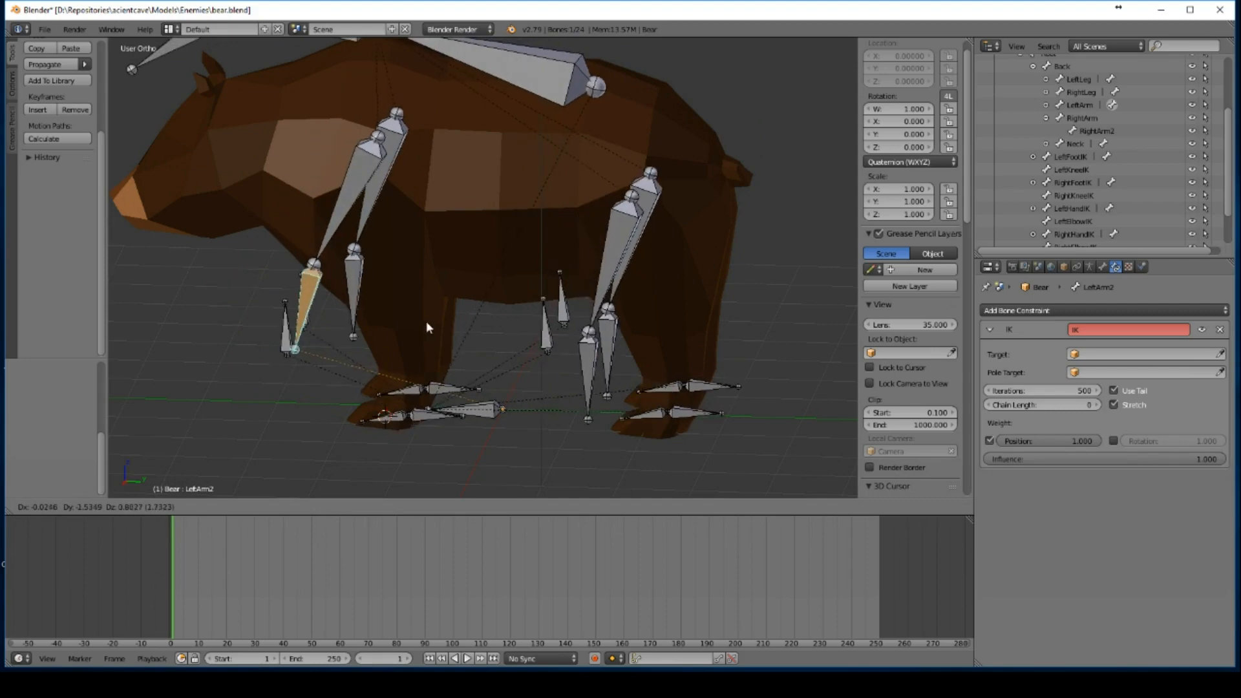
{"action": "right_click", "coordinate": [492, 333]}
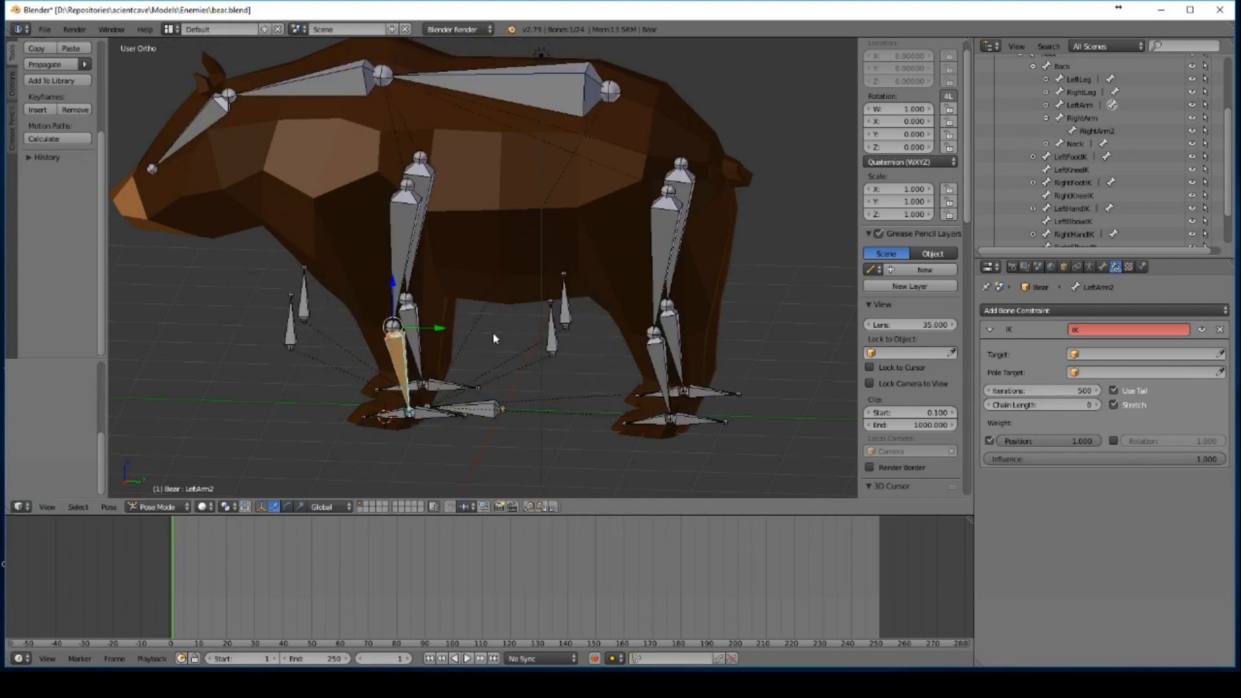
Step: Try a chain length of 1 on LeftArm2's IK constraint and test-move the bone
{"action": "left_click", "coordinate": [1089, 408]}
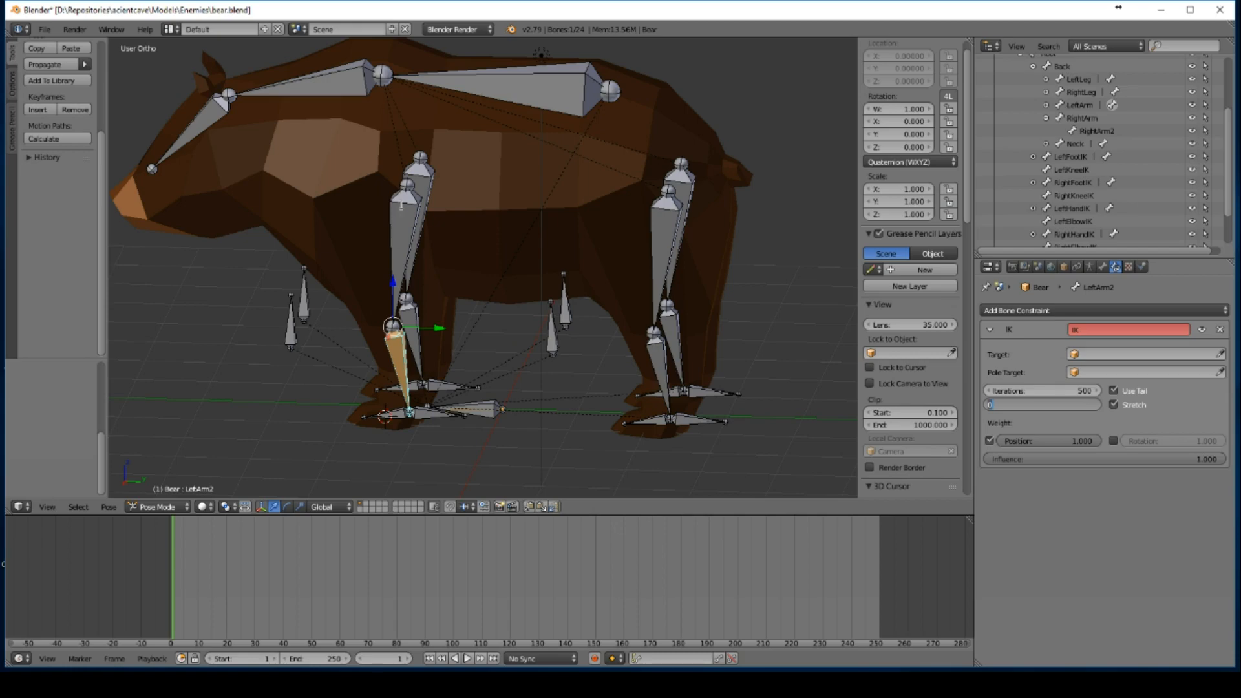
{"action": "type", "text": "1"}
{"action": "key", "text": "Return"}
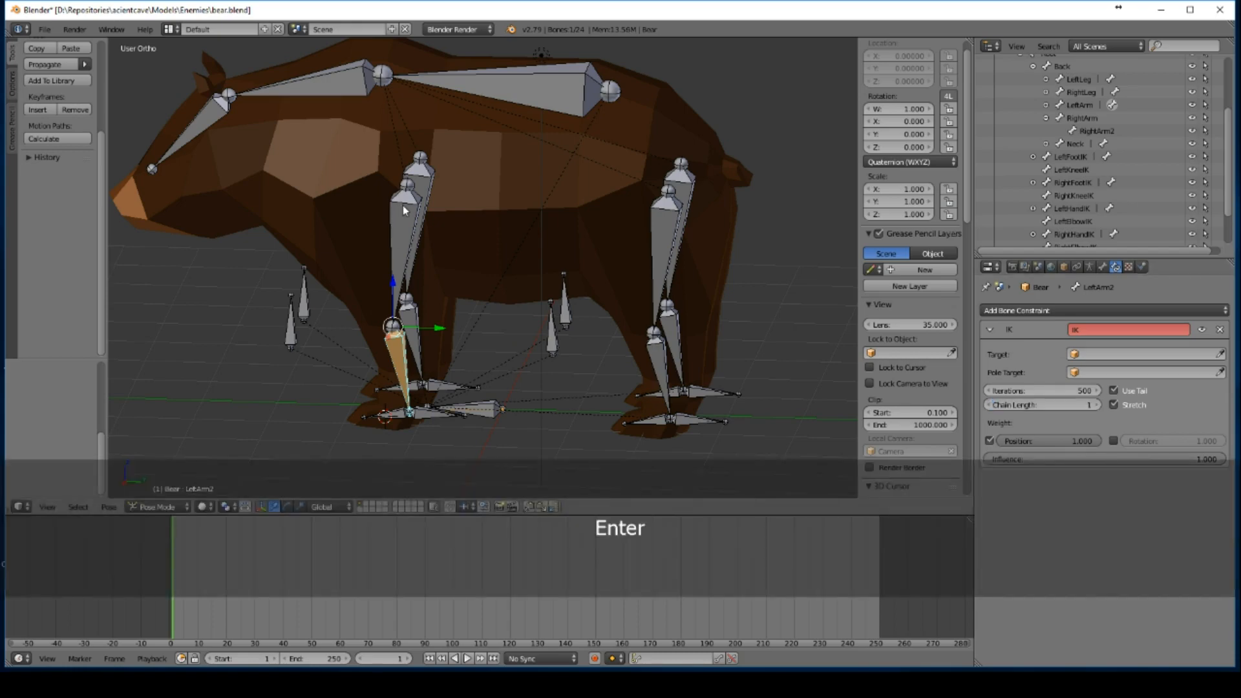
{"action": "key", "text": "g"}
{"action": "left_click", "coordinate": [480, 317]}
Step: Try a chain length of 2 on LeftArm2's IK constraint and cancel the test move
{"action": "left_click", "coordinate": [1073, 405]}
{"action": "type", "text": "2"}
{"action": "key", "text": "Return"}
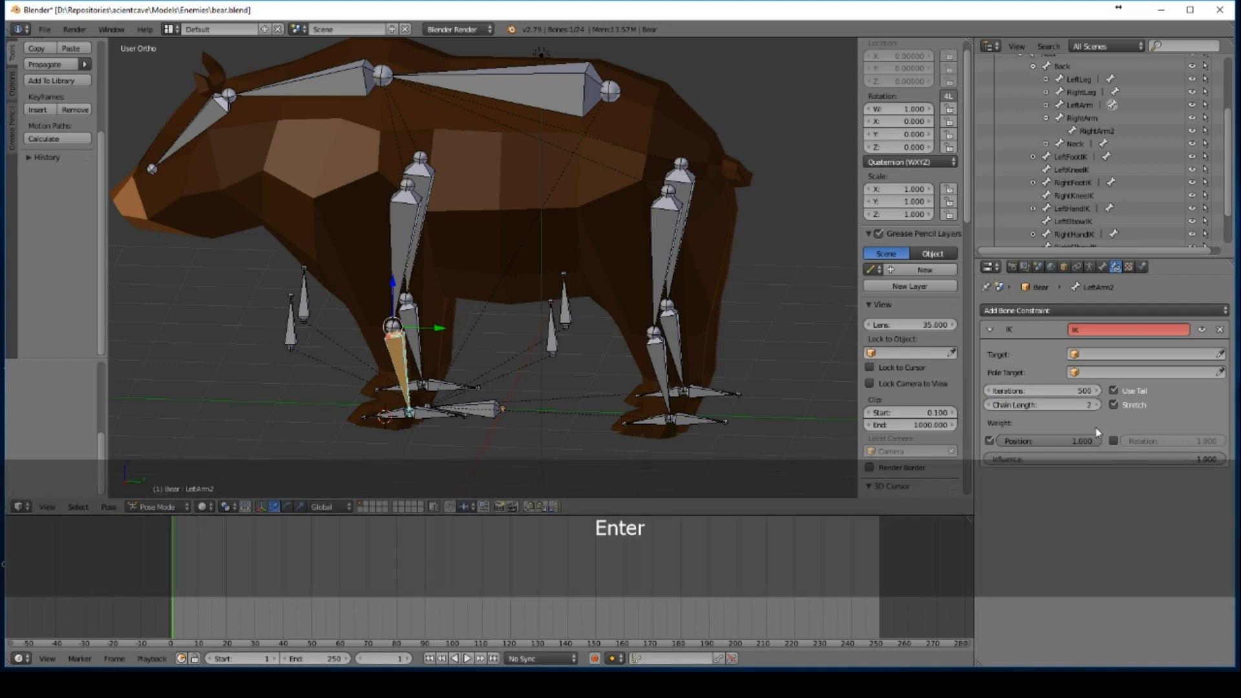
{"action": "key", "text": "g"}
{"action": "right_click", "coordinate": [516, 337]}
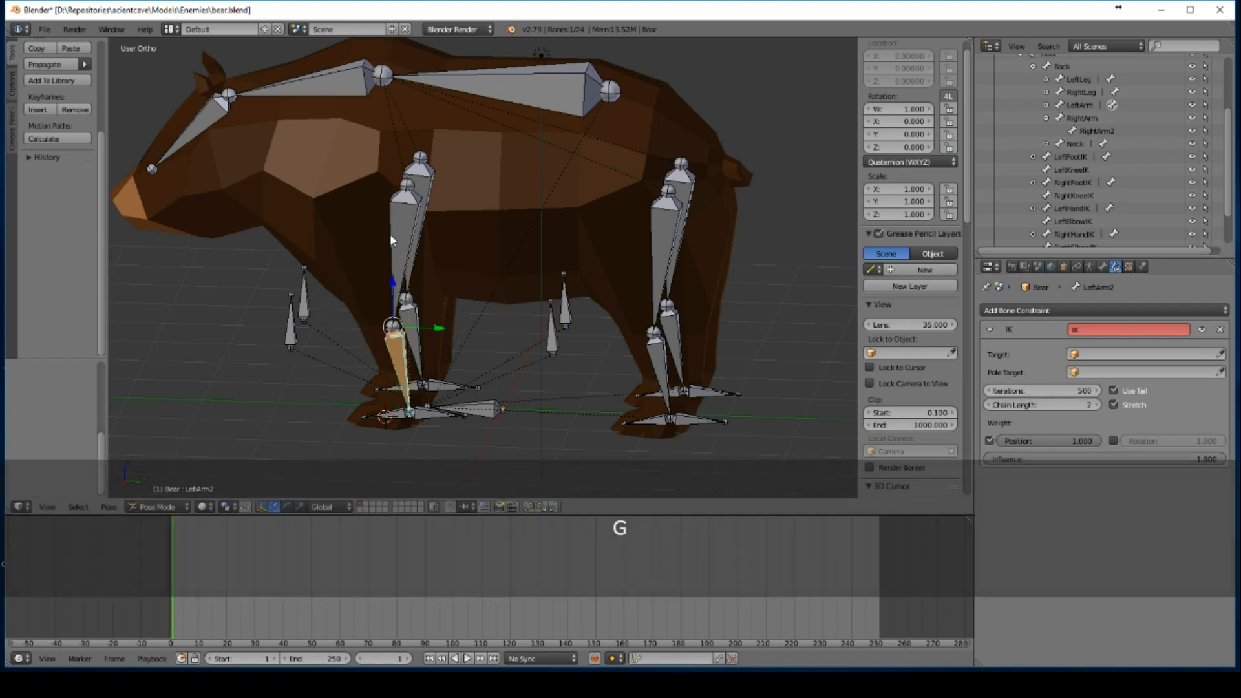
Step: Expand the LeftArm and LeftArm2 branches of the bone hierarchy, and try an IK chain length of 3 with a test move
{"action": "left_click", "coordinate": [1047, 105]}
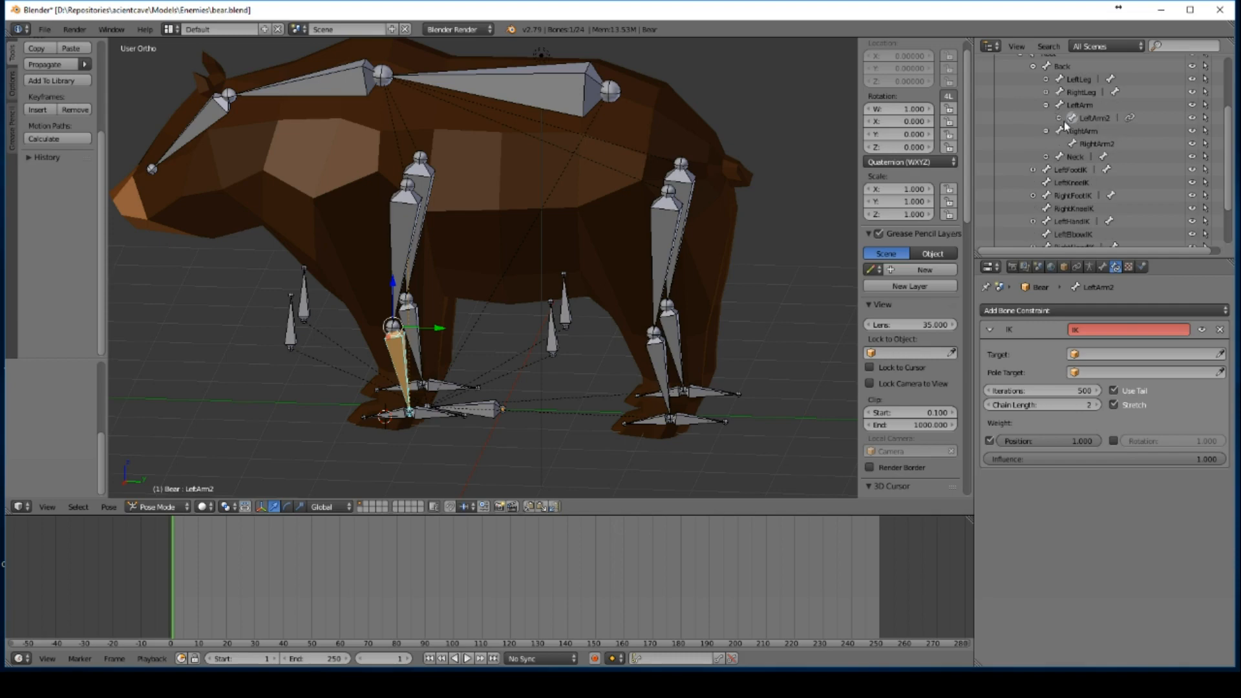
{"action": "left_click", "coordinate": [1059, 118]}
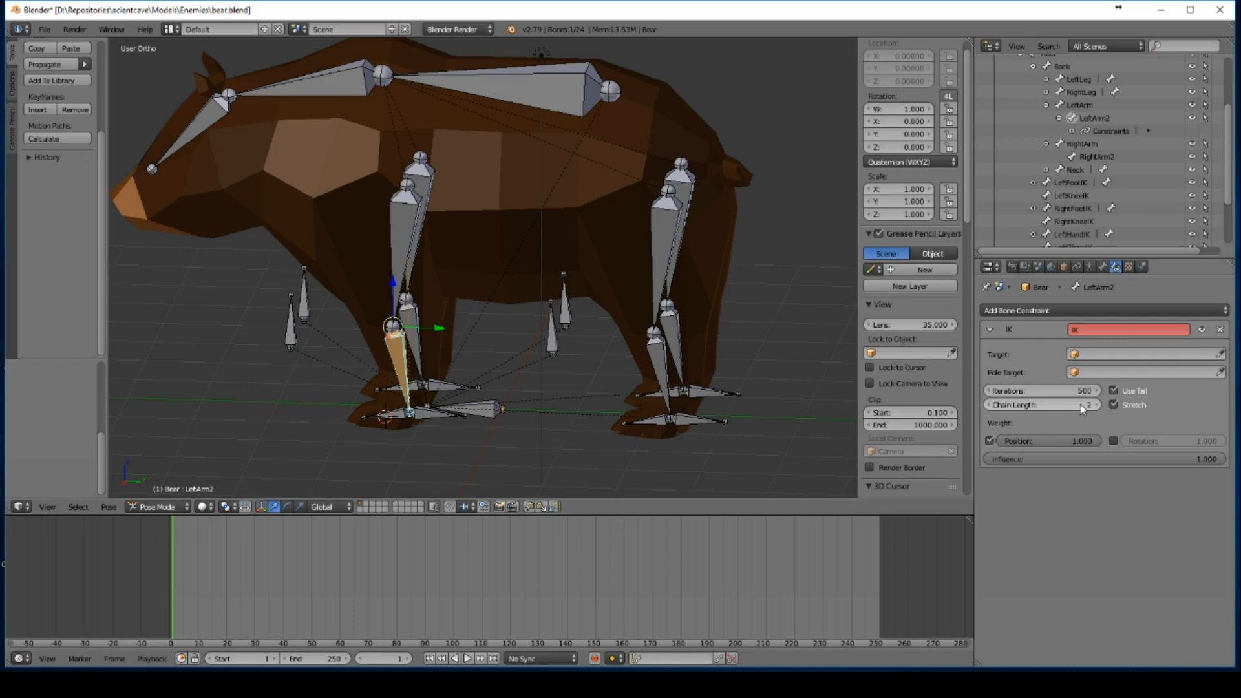
{"action": "left_click", "coordinate": [1060, 406]}
{"action": "type", "text": "3"}
{"action": "key", "text": "Return"}
{"action": "key", "text": "g"}
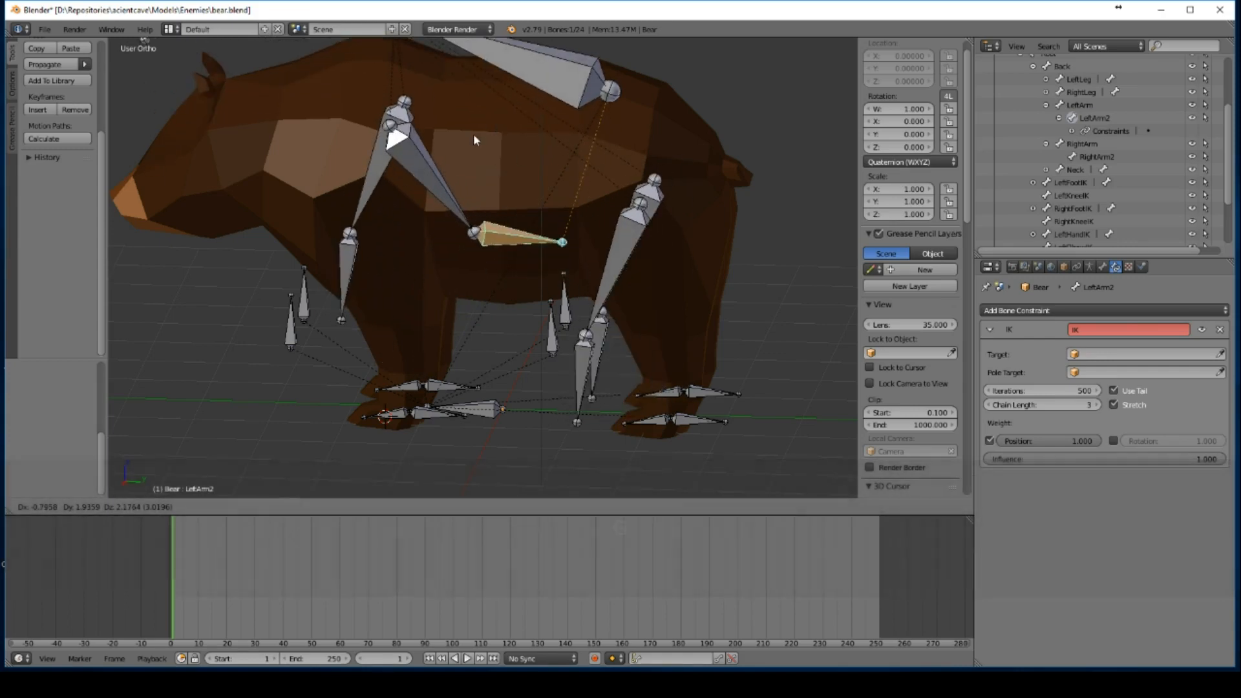
{"action": "left_click", "coordinate": [392, 325]}
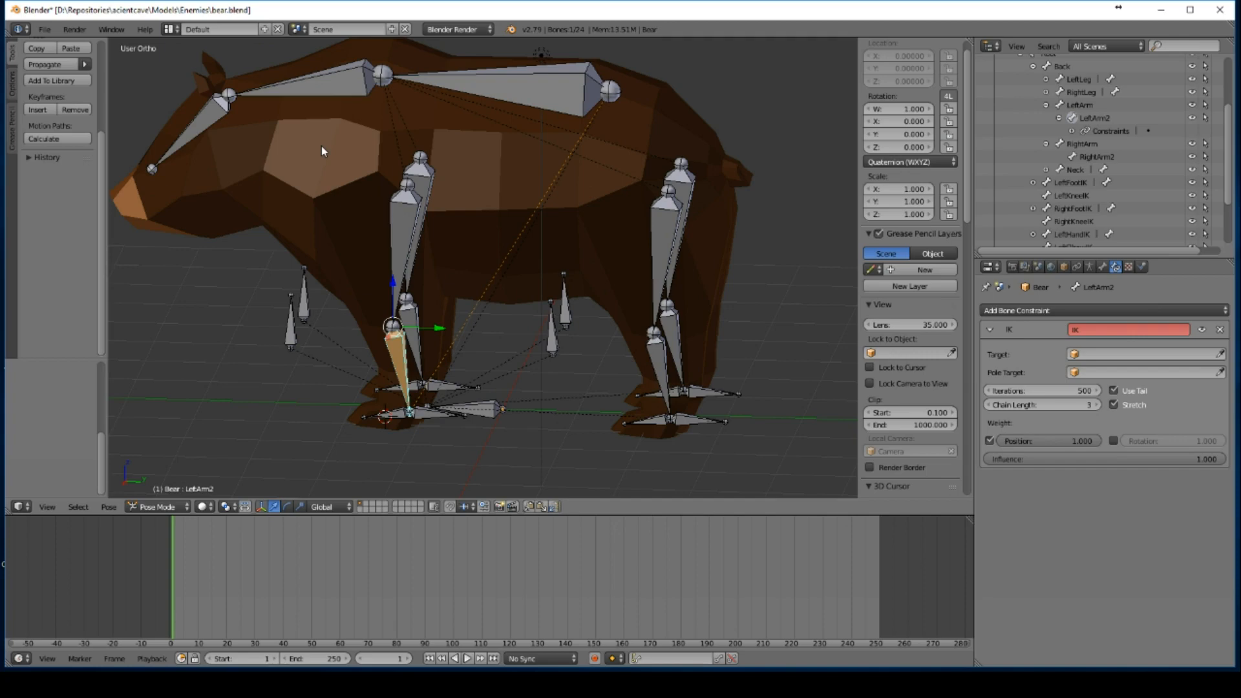
Step: Set the chain length of LeftArm2's IK constraint back to 2 and check it with a cancelled move
{"action": "left_click", "coordinate": [1084, 405]}
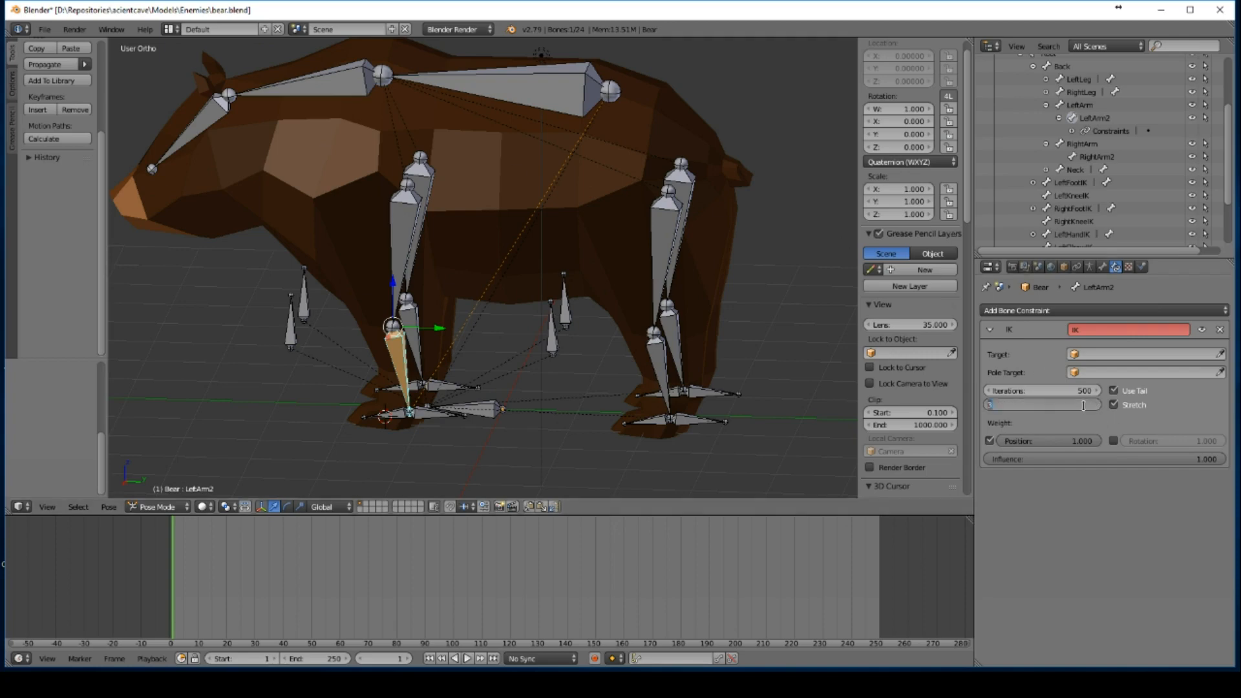
{"action": "type", "text": "2"}
{"action": "key", "text": "Return"}
{"action": "key", "text": "g"}
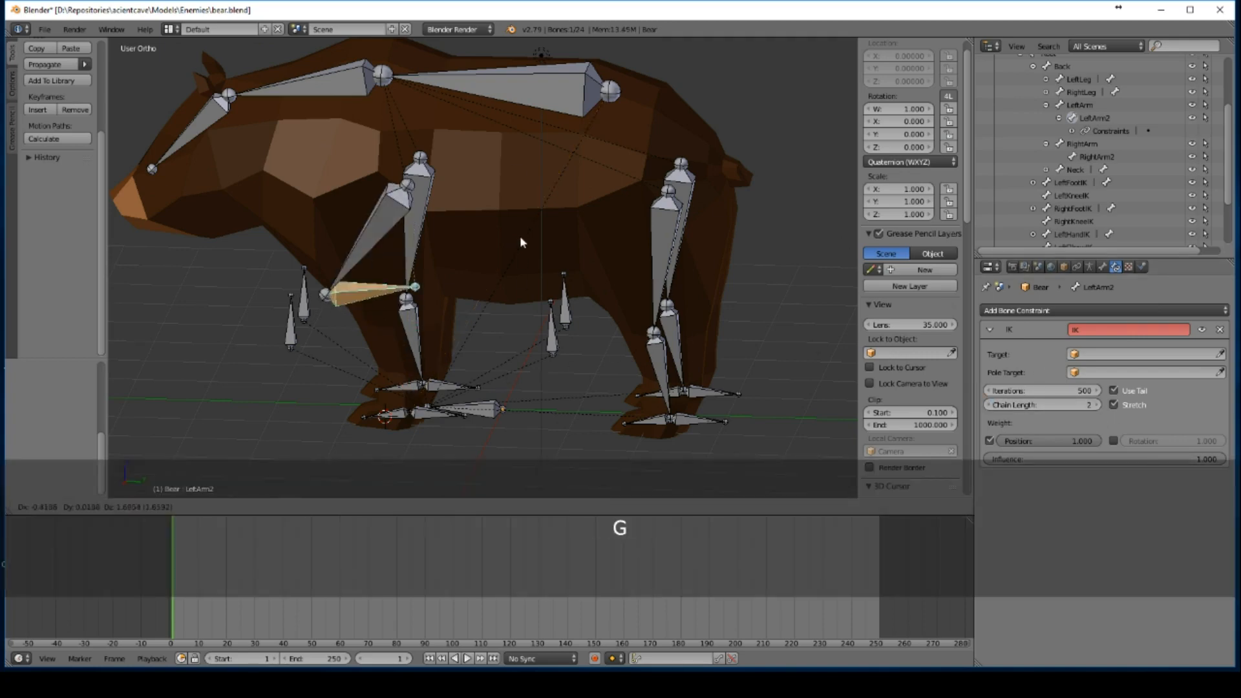
{"action": "right_click", "coordinate": [489, 332]}
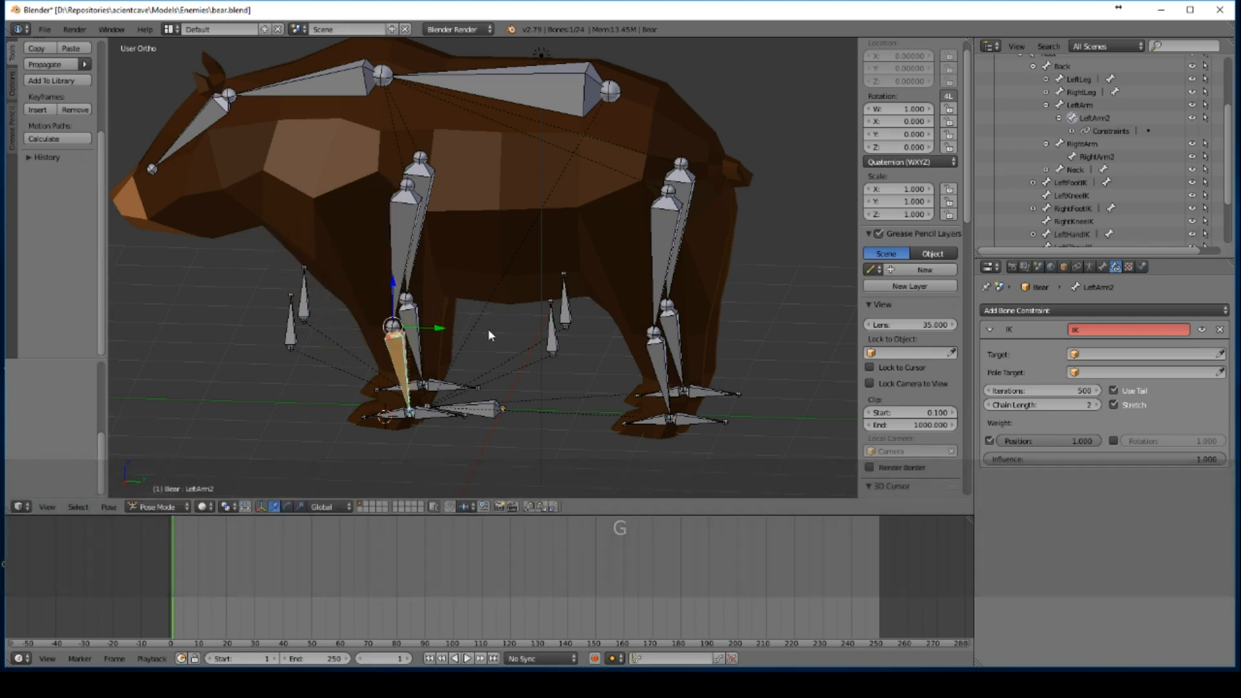
Step: Test-move the control bone LeftHandIK and the leg bone LeftArm2, cancelling each move
{"action": "right_click", "coordinate": [429, 411]}
{"action": "key", "text": "g"}
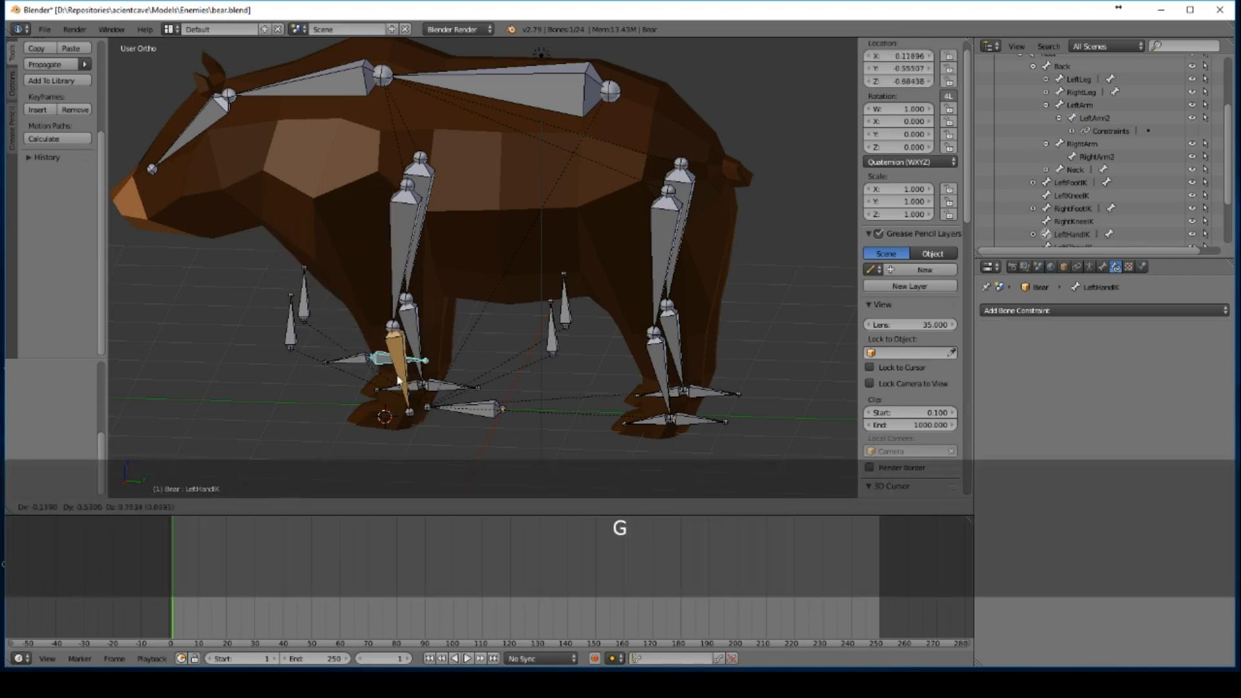
{"action": "right_click", "coordinate": [397, 373]}
{"action": "key", "text": "g"}
{"action": "right_click", "coordinate": [414, 299]}
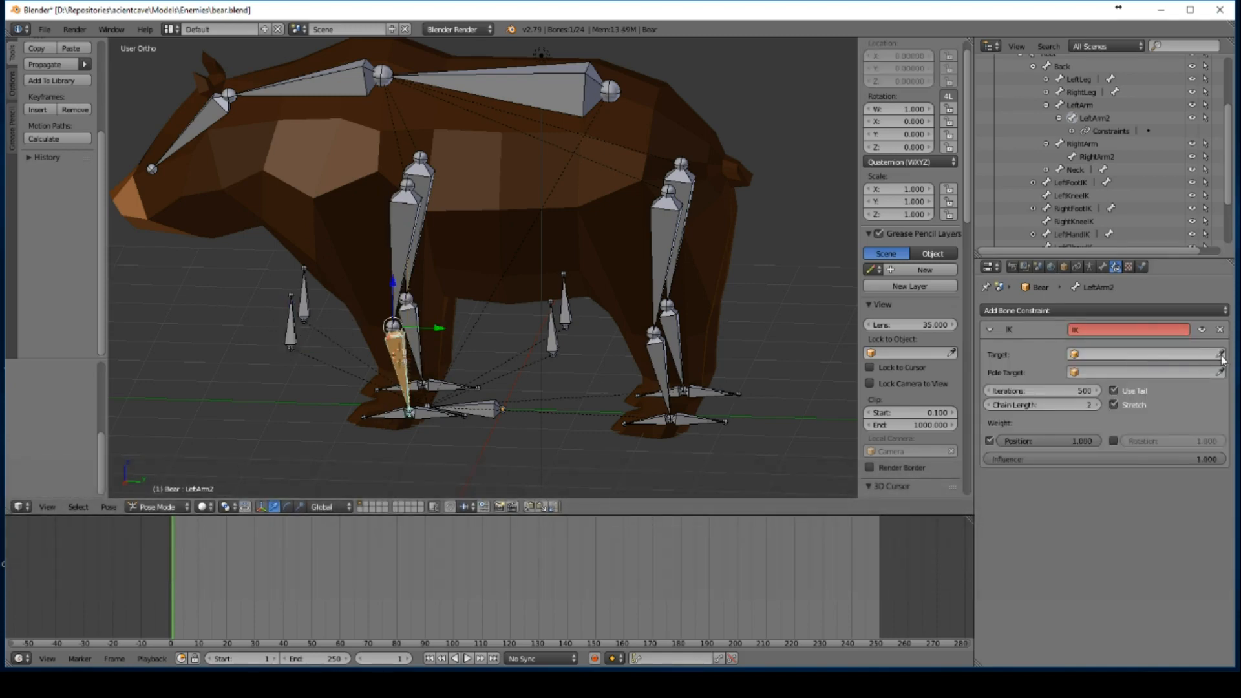
Step: Set the Target and Pole Target of LeftArm2's IK constraint to the Bear armature, with LeftHandIK as the target bone
{"action": "left_click", "coordinate": [665, 228]}
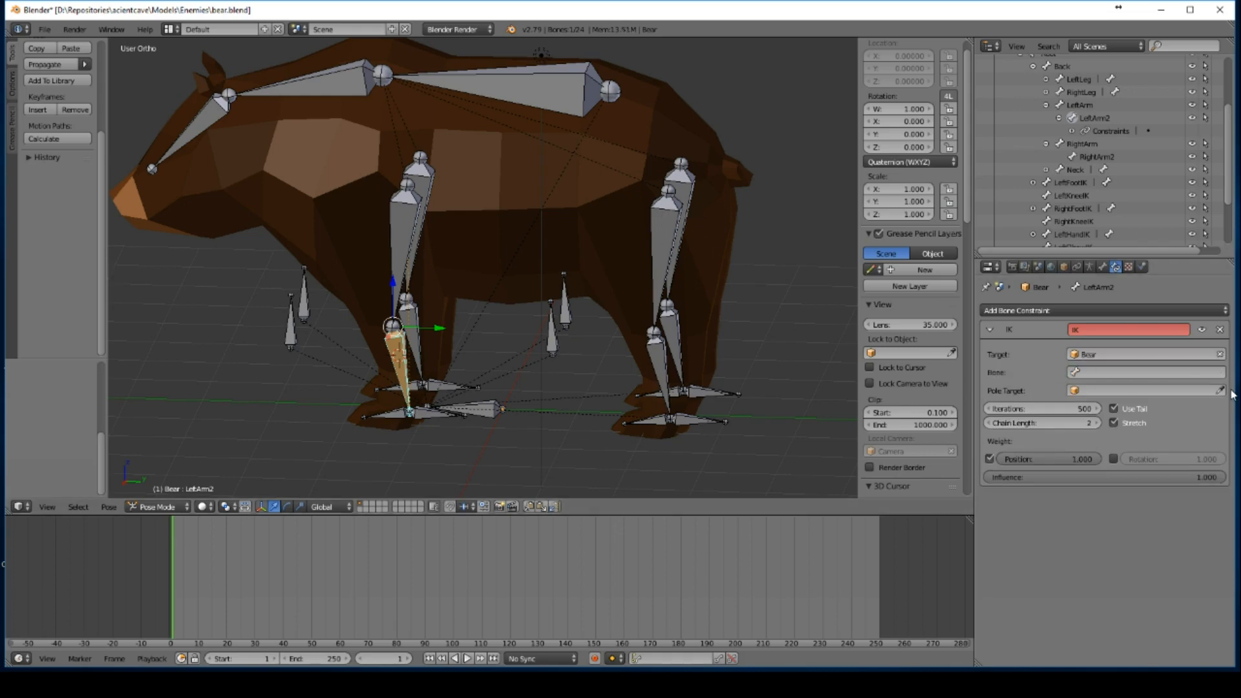
{"action": "left_click", "coordinate": [666, 227]}
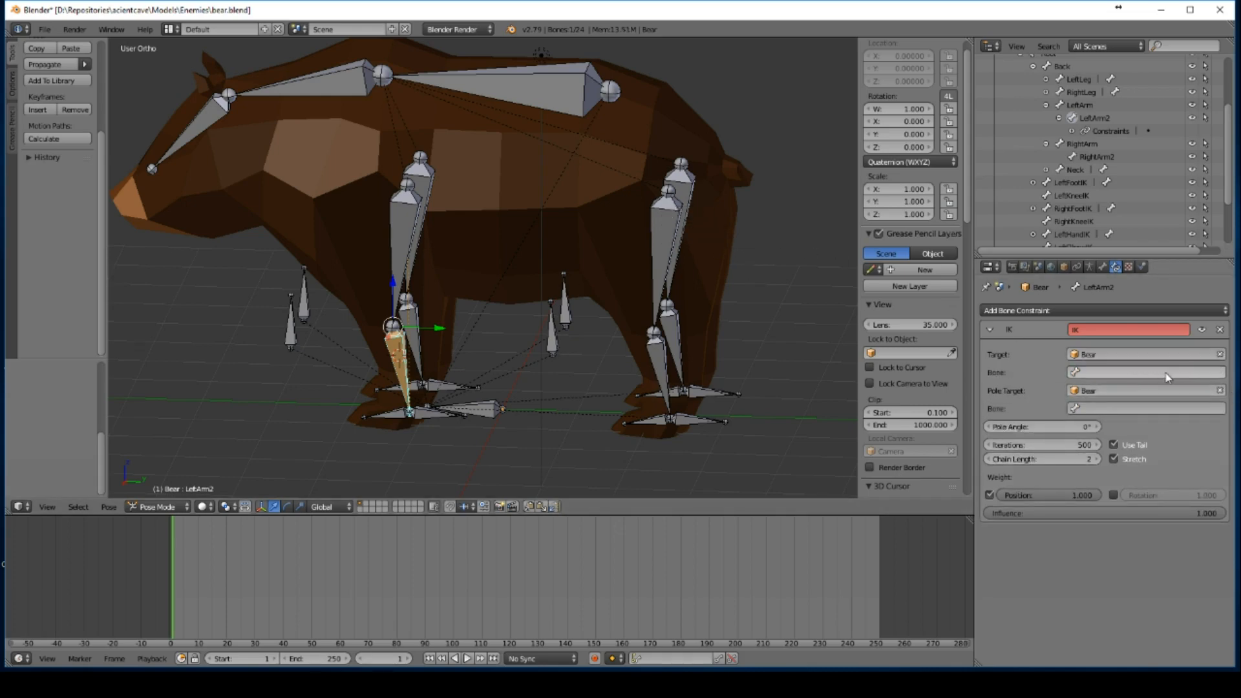
{"action": "left_click", "coordinate": [1143, 374]}
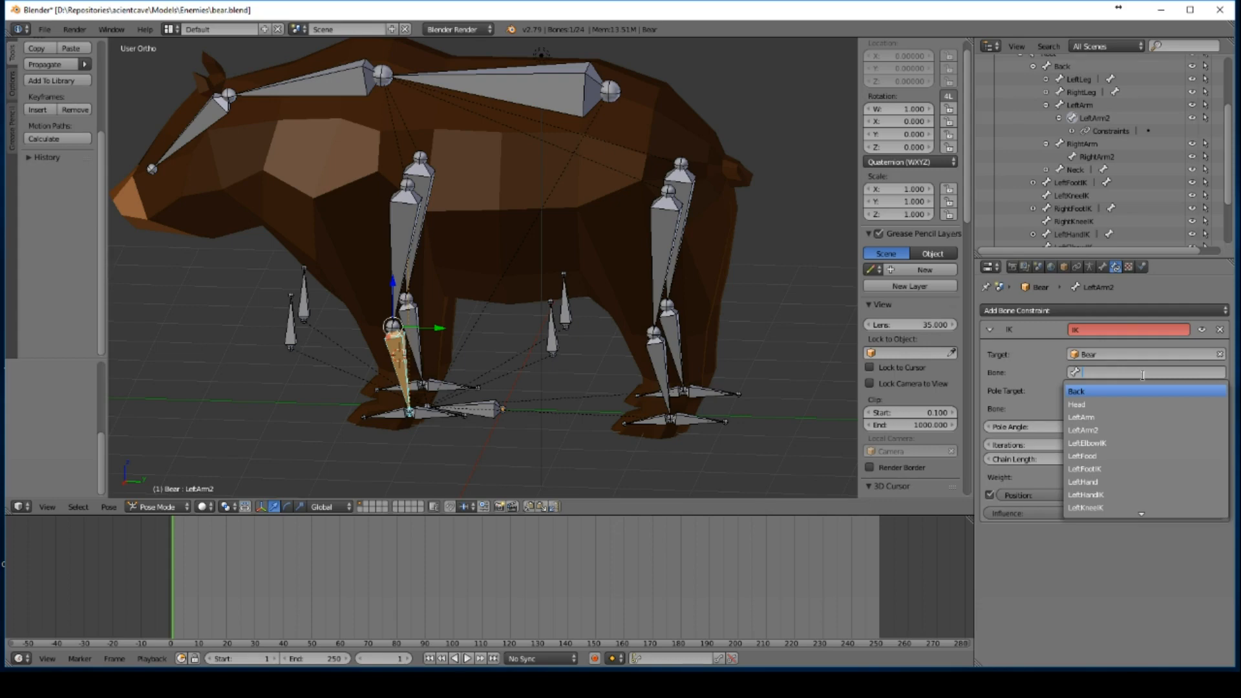
{"action": "type", "text": "leftha"}
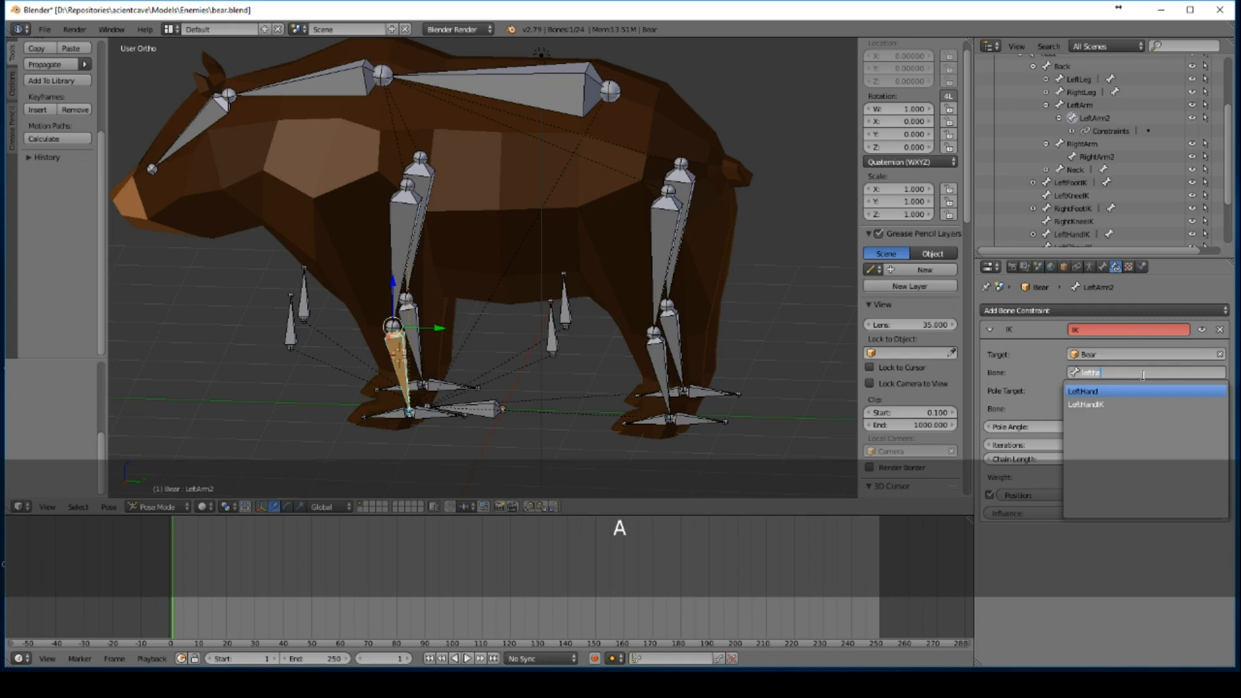
{"action": "left_click", "coordinate": [1086, 404]}
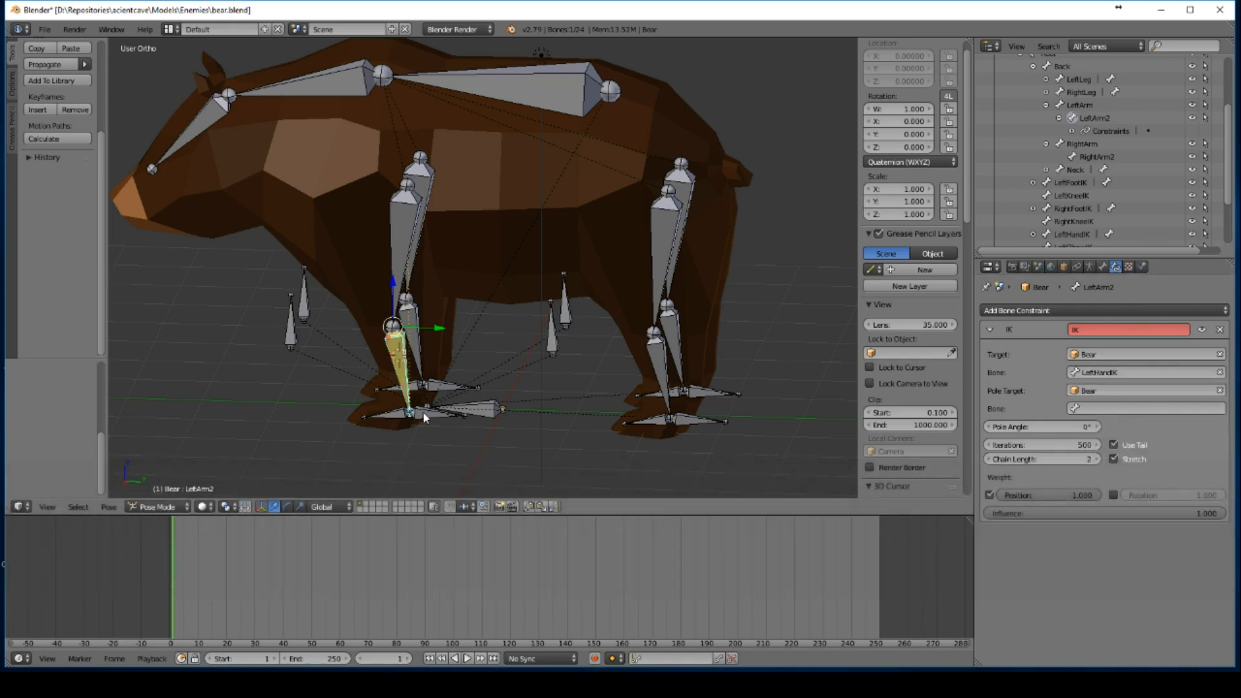
Step: Test-move LeftHandIK to check how the left front leg follows, and cancel the move
{"action": "right_click", "coordinate": [422, 412]}
{"action": "key", "text": "g"}
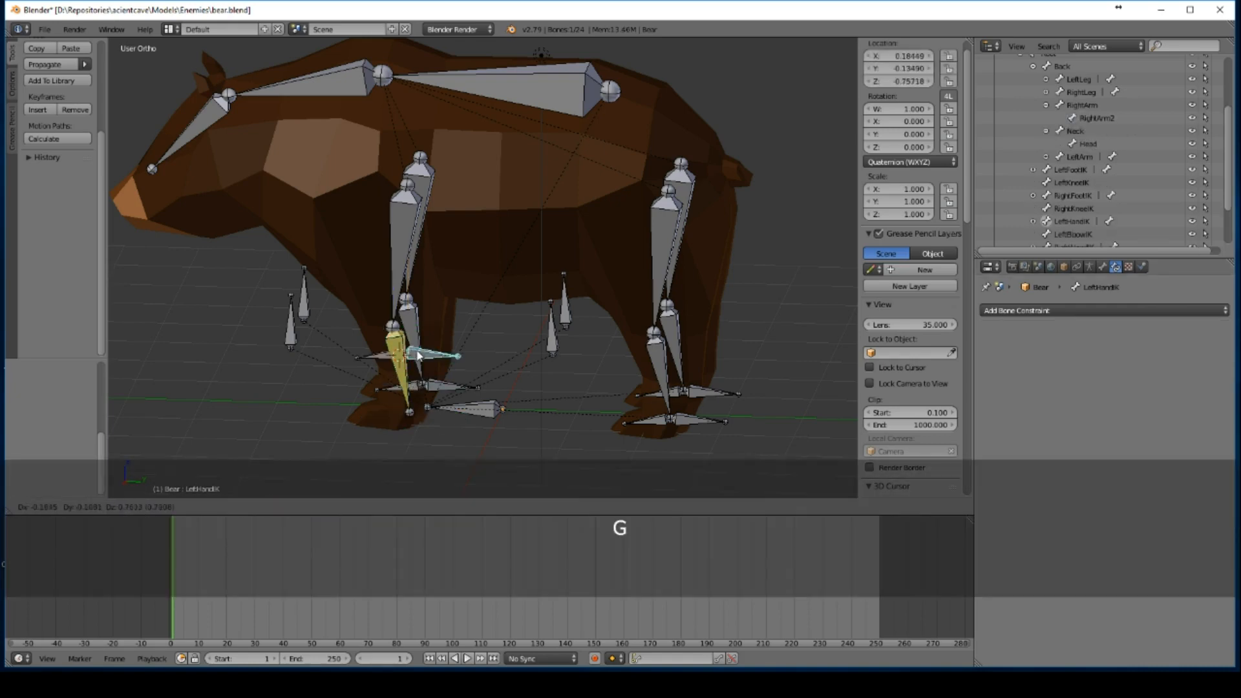
{"action": "right_click", "coordinate": [422, 335]}
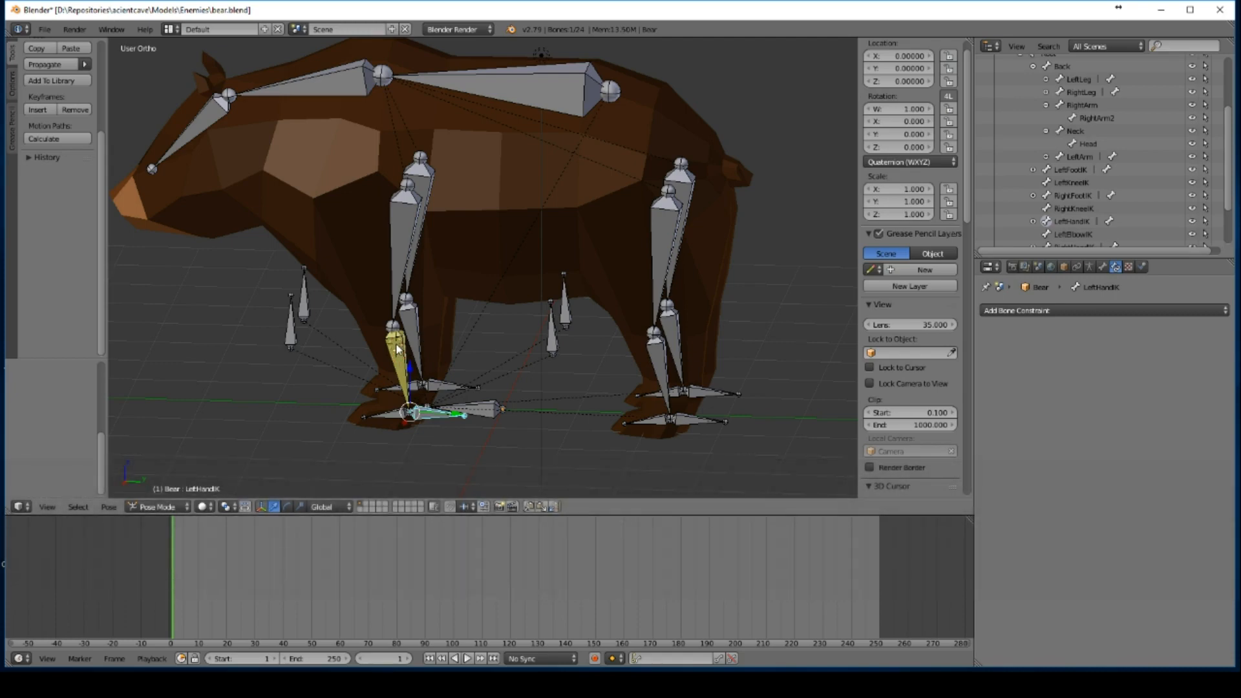
Step: Set the pole target bone of LeftArm2's IK constraint to LeftElbowIK
{"action": "right_click", "coordinate": [397, 349]}
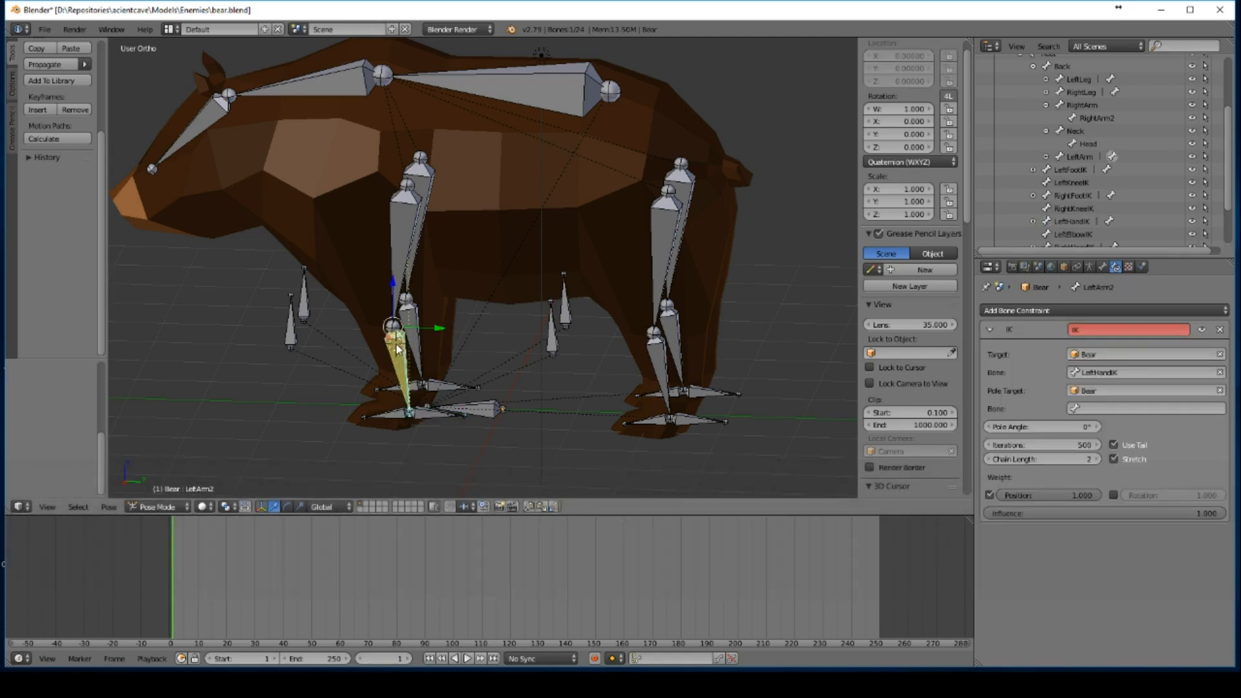
{"action": "left_click", "coordinate": [1133, 409]}
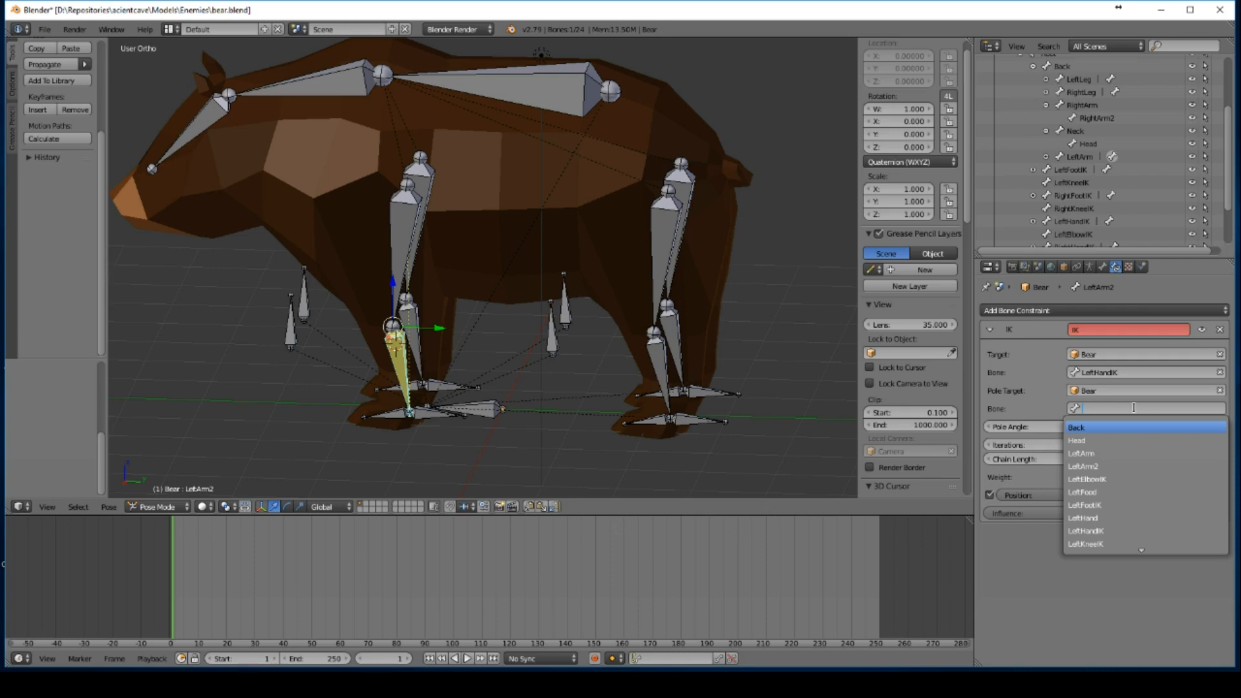
{"action": "type", "text": "el"}
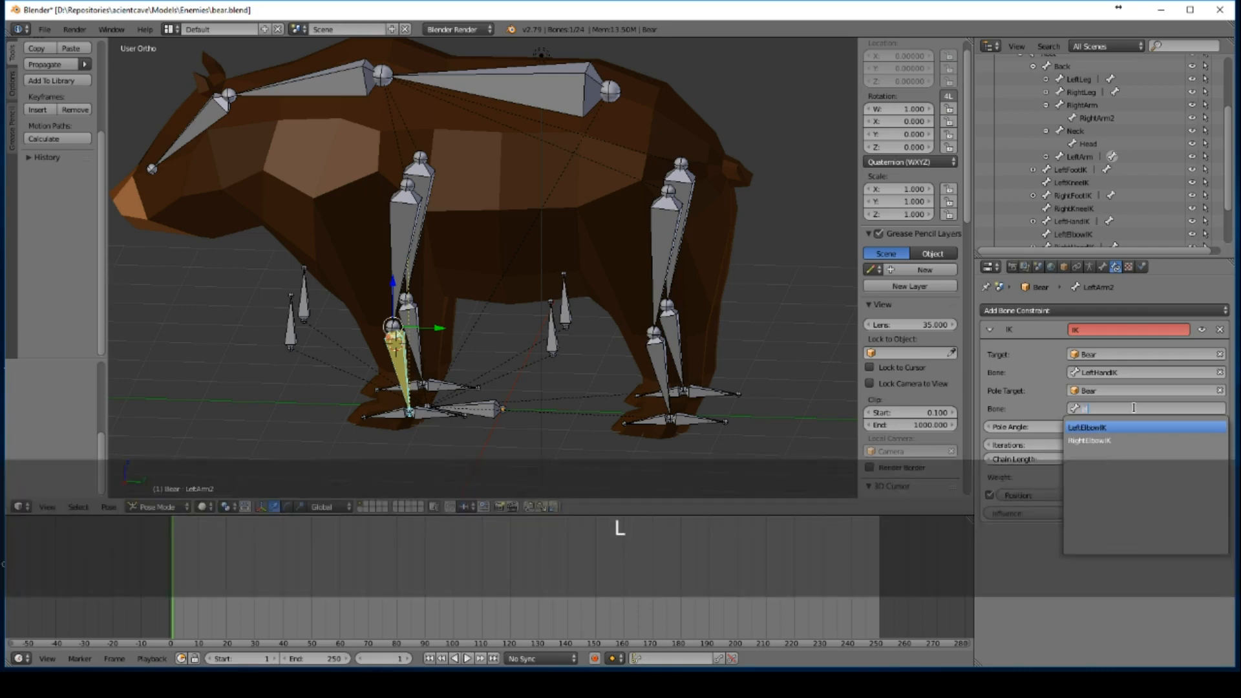
{"action": "left_click", "coordinate": [1093, 427]}
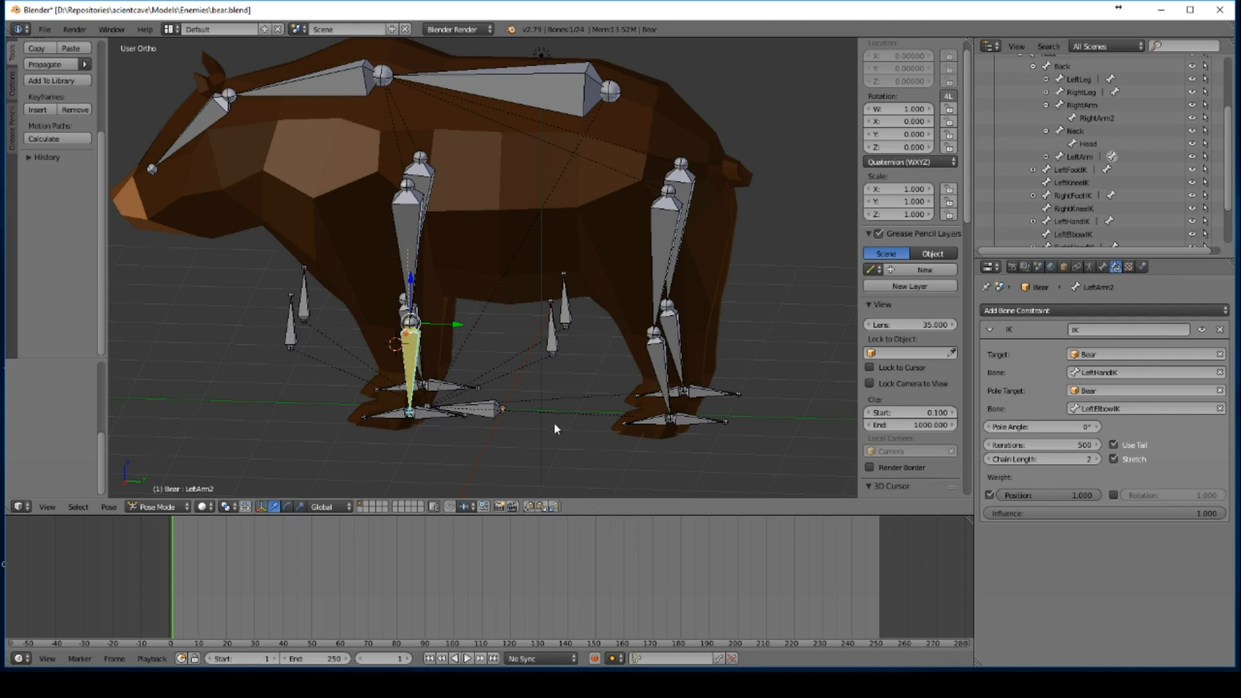
Step: Test-move LeftHandIK from several view angles to check how the left front leg bends, cancelling each move
{"action": "right_click", "coordinate": [419, 421]}
{"action": "key", "text": "g"}
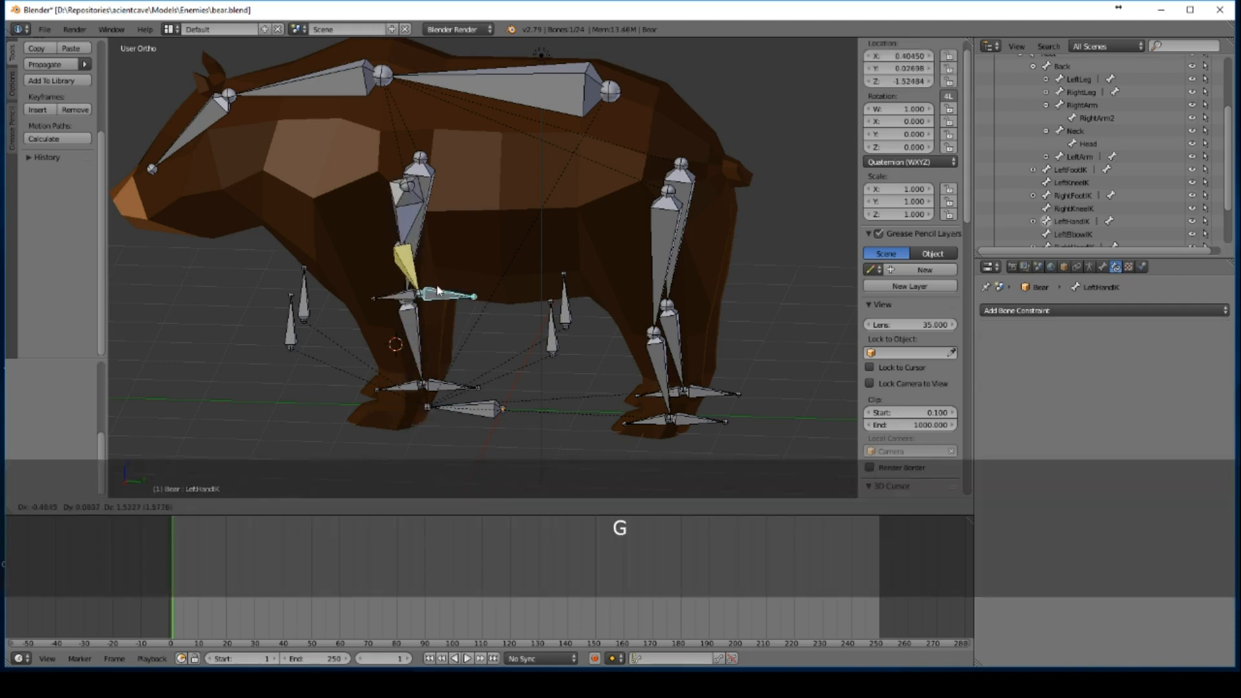
{"action": "right_click", "coordinate": [468, 342]}
{"action": "middle_click_drag", "start_coordinate": [467, 339], "coordinate": [550, 362]}
{"action": "key", "text": "g"}
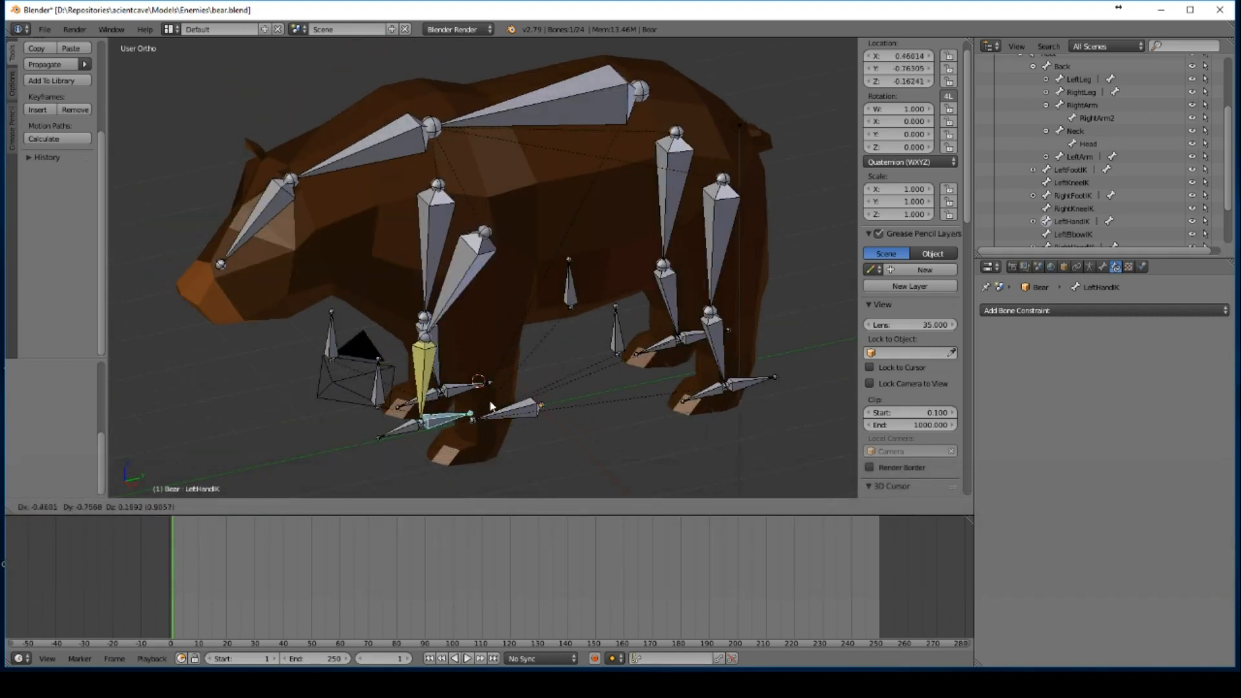
{"action": "right_click", "coordinate": [479, 378]}
{"action": "key", "text": "g"}
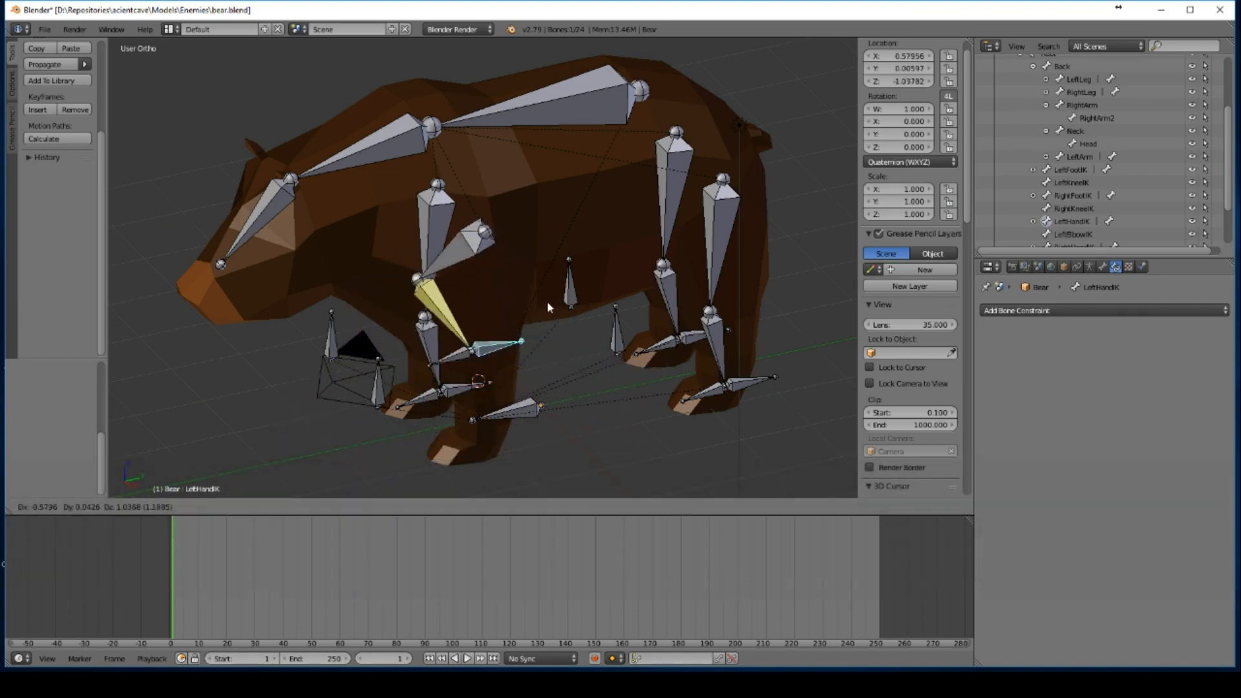
{"action": "right_click", "coordinate": [522, 399]}
{"action": "middle_click_drag", "start_coordinate": [541, 417], "coordinate": [430, 400]}
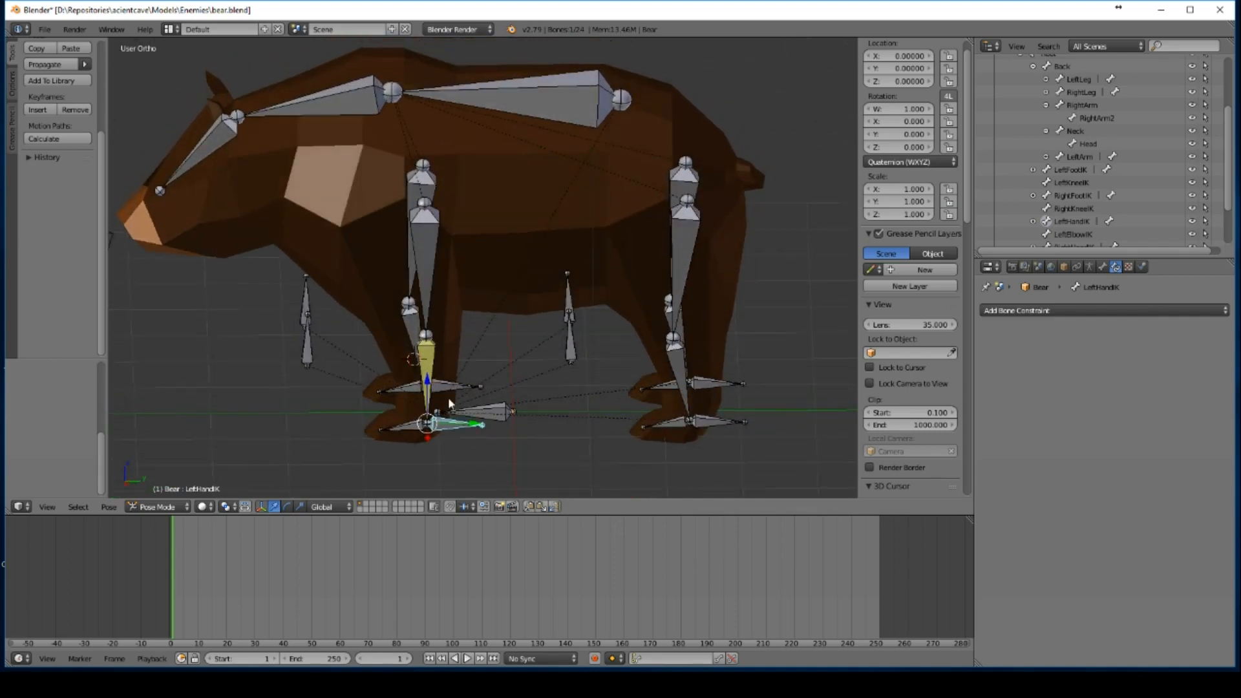
Step: Raise LeftHandIK about 0.6 units and try a pole angle of 90° in LeftArm2's IK constraint
{"action": "left_click_drag", "start_coordinate": [429, 380], "coordinate": [424, 338]}
{"action": "mouse_move", "coordinate": [470, 341]}
{"action": "middle_mouse_down"}
{"action": "mouse_move", "coordinate": [541, 351]}
{"action": "mouse_move", "coordinate": [609, 328]}
{"action": "mouse_move", "coordinate": [595, 336]}
{"action": "mouse_move", "coordinate": [722, 319]}
{"action": "mouse_move", "coordinate": [472, 347]}
{"action": "middle_mouse_up"}
{"action": "right_click", "coordinate": [449, 342]}
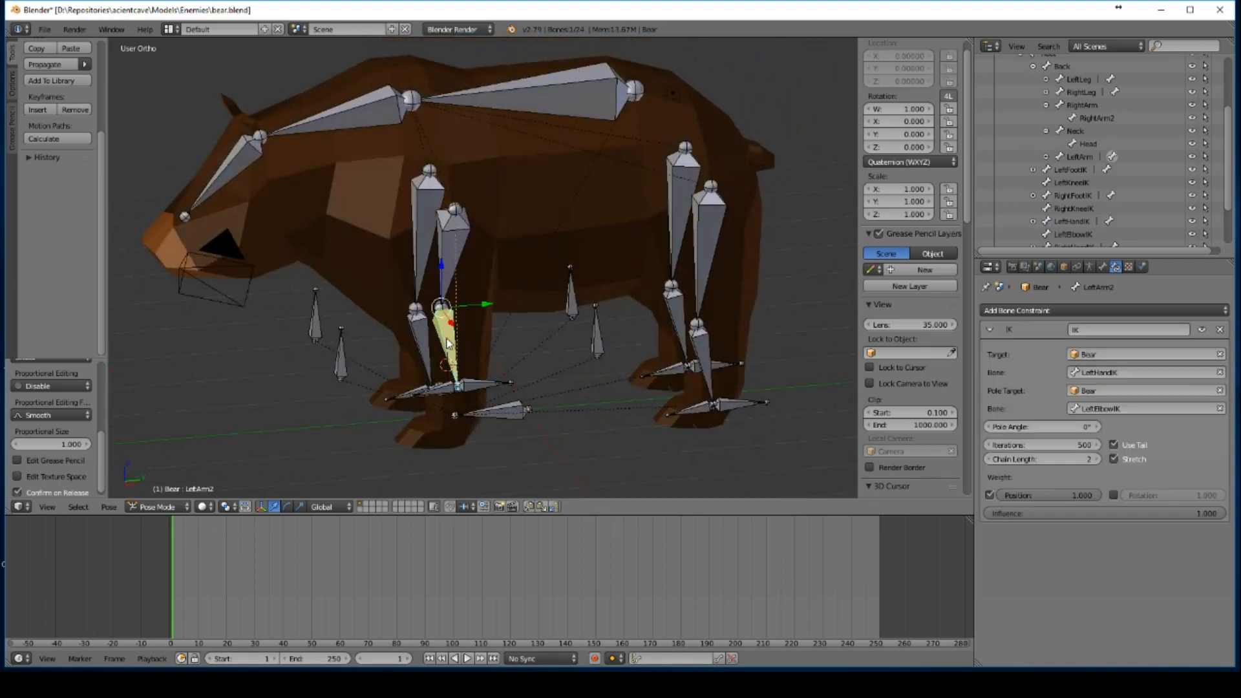
{"action": "left_click", "coordinate": [1076, 428]}
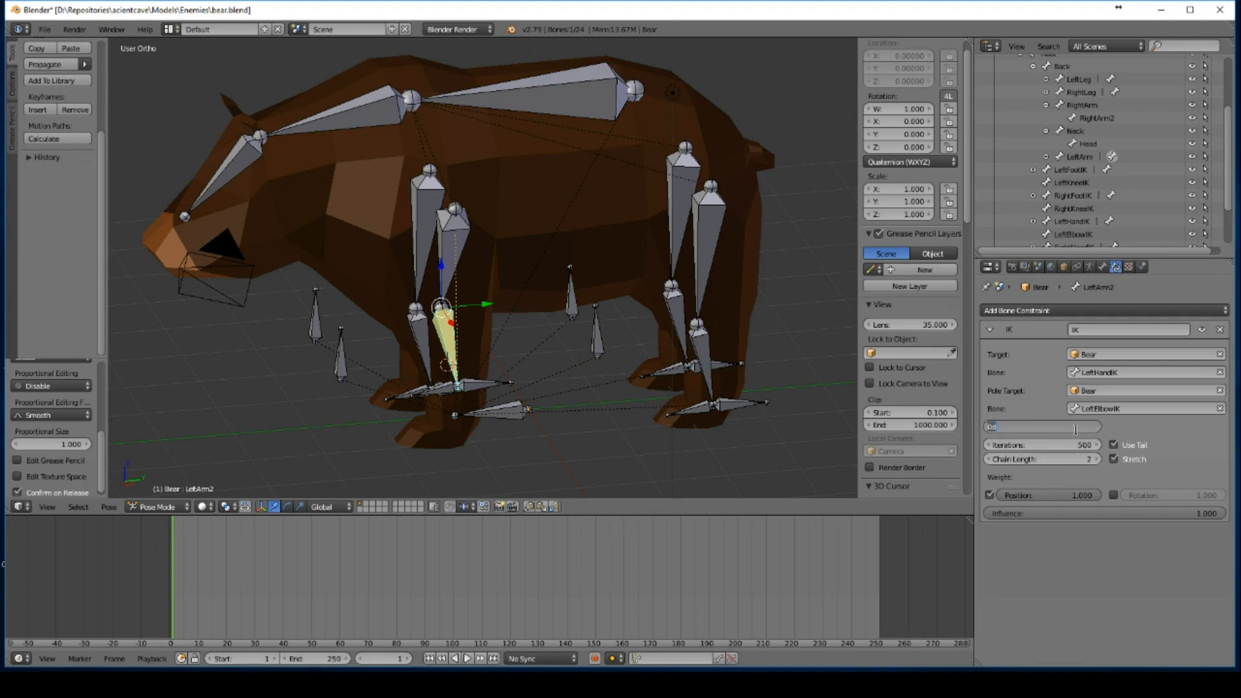
{"action": "type", "text": "90"}
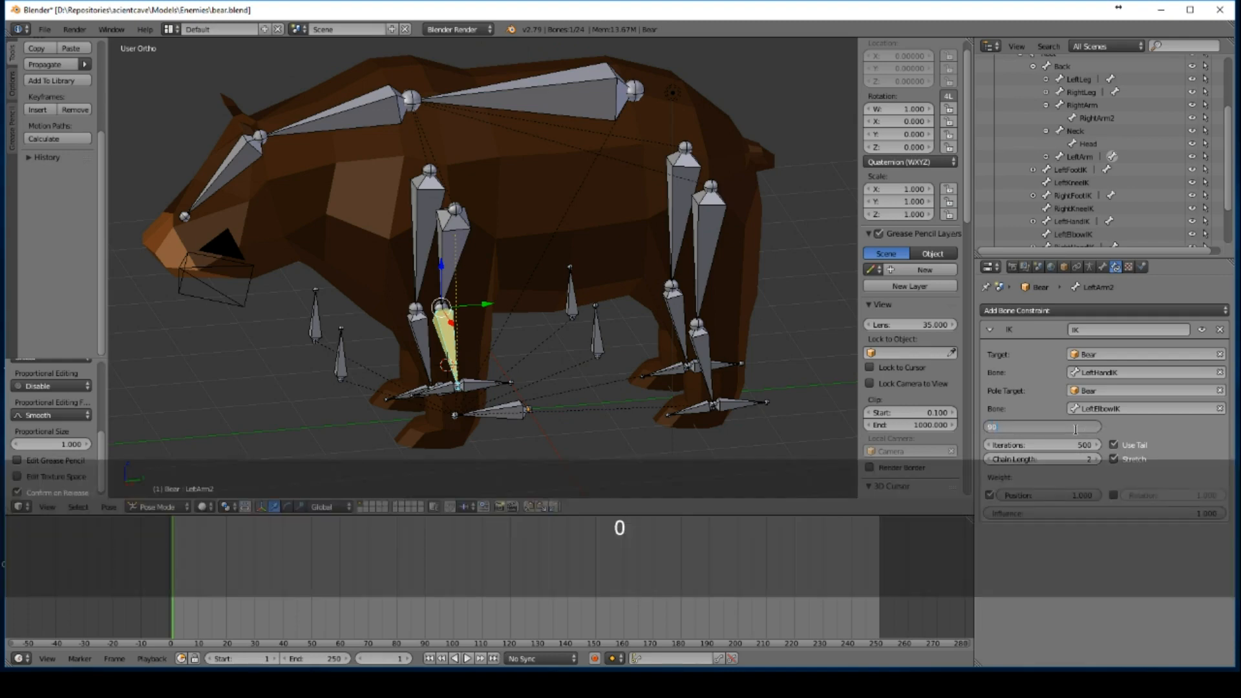
{"action": "key", "text": "Return"}
Step: Set the pole angle of LeftArm2's IK constraint to -90°
{"action": "left_click", "coordinate": [1078, 427]}
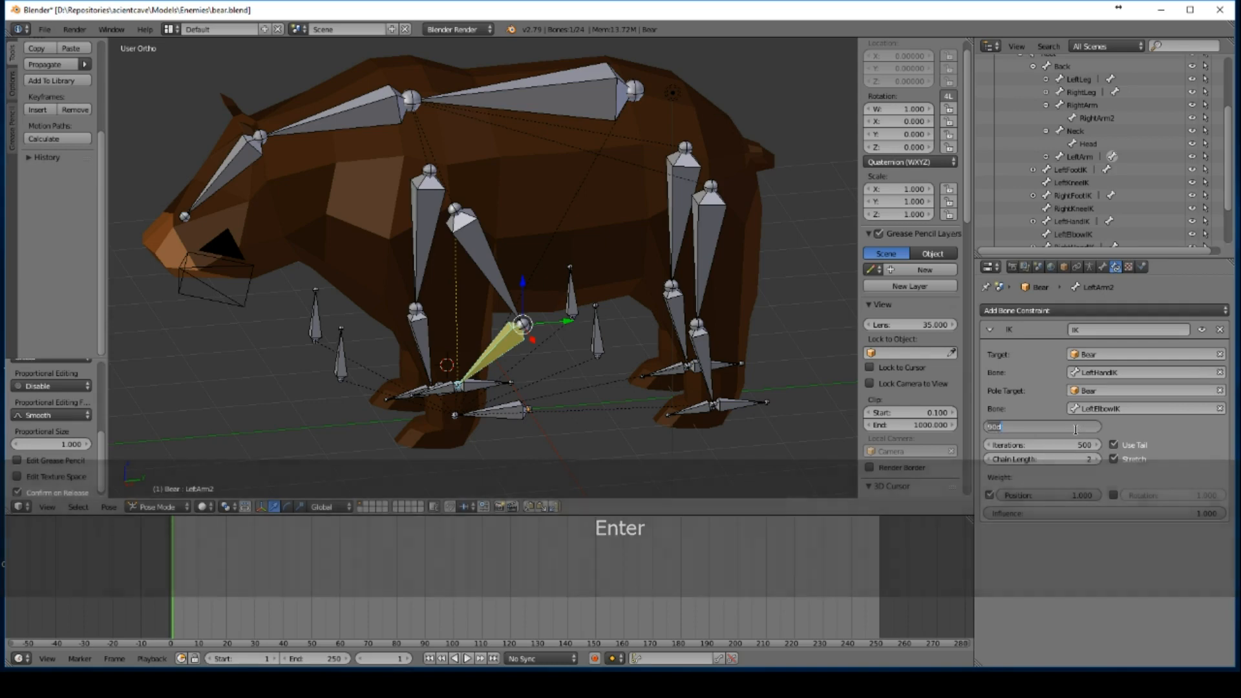
{"action": "type", "text": "-9"}
{"action": "key", "text": "Return"}
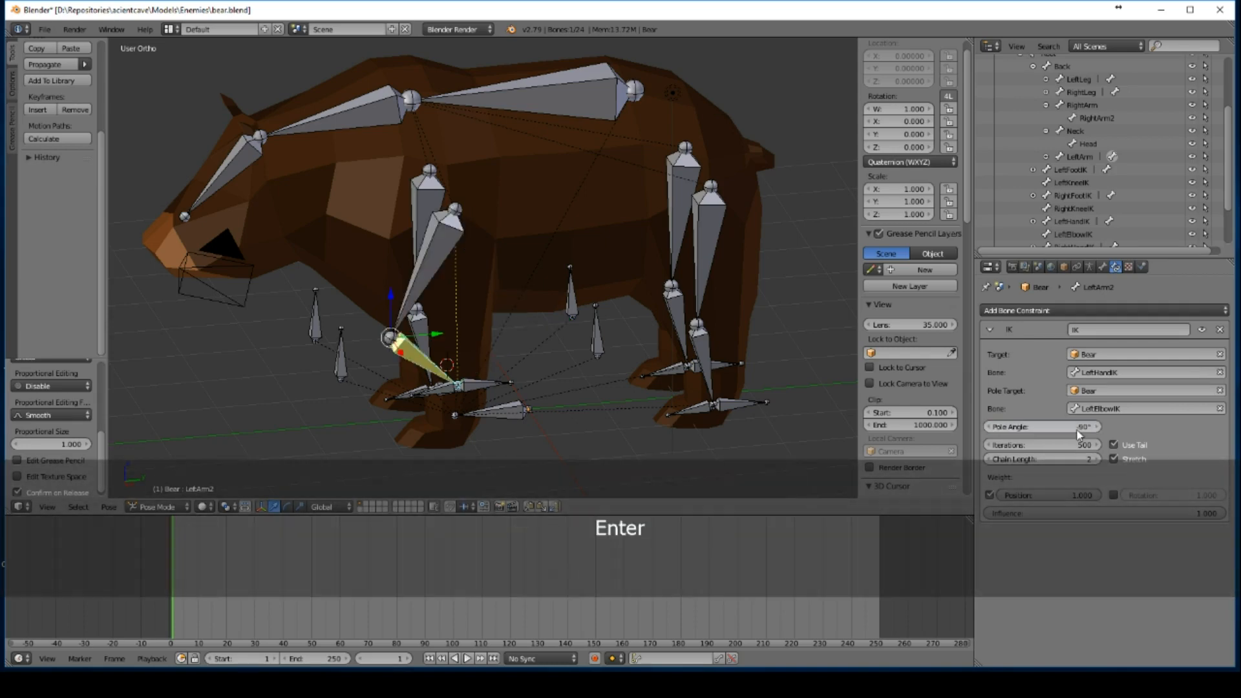
Step: Test-move LeftHandIK to check which way the left elbow bends, and cancel the move
{"action": "mouse_move", "coordinate": [475, 257]}
{"action": "middle_mouse_down"}
{"action": "mouse_move", "coordinate": [516, 272]}
{"action": "mouse_move", "coordinate": [469, 263]}
{"action": "middle_mouse_up"}
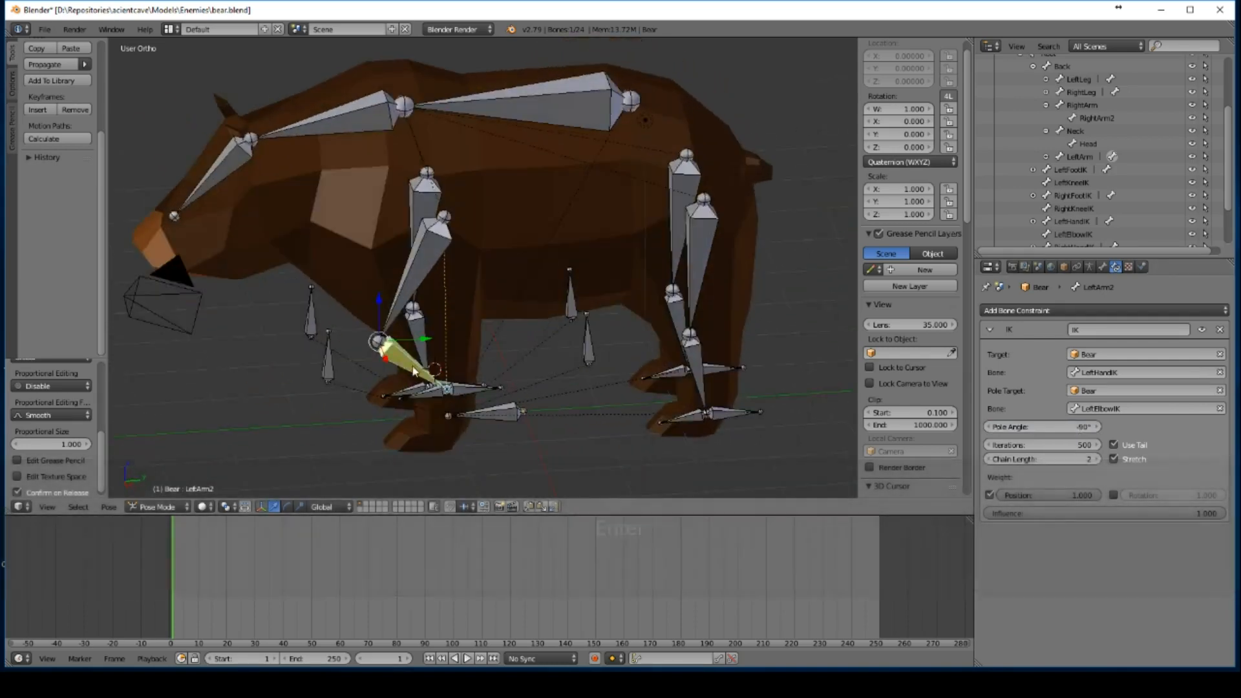
{"action": "right_click", "coordinate": [472, 385]}
{"action": "key", "text": "g"}
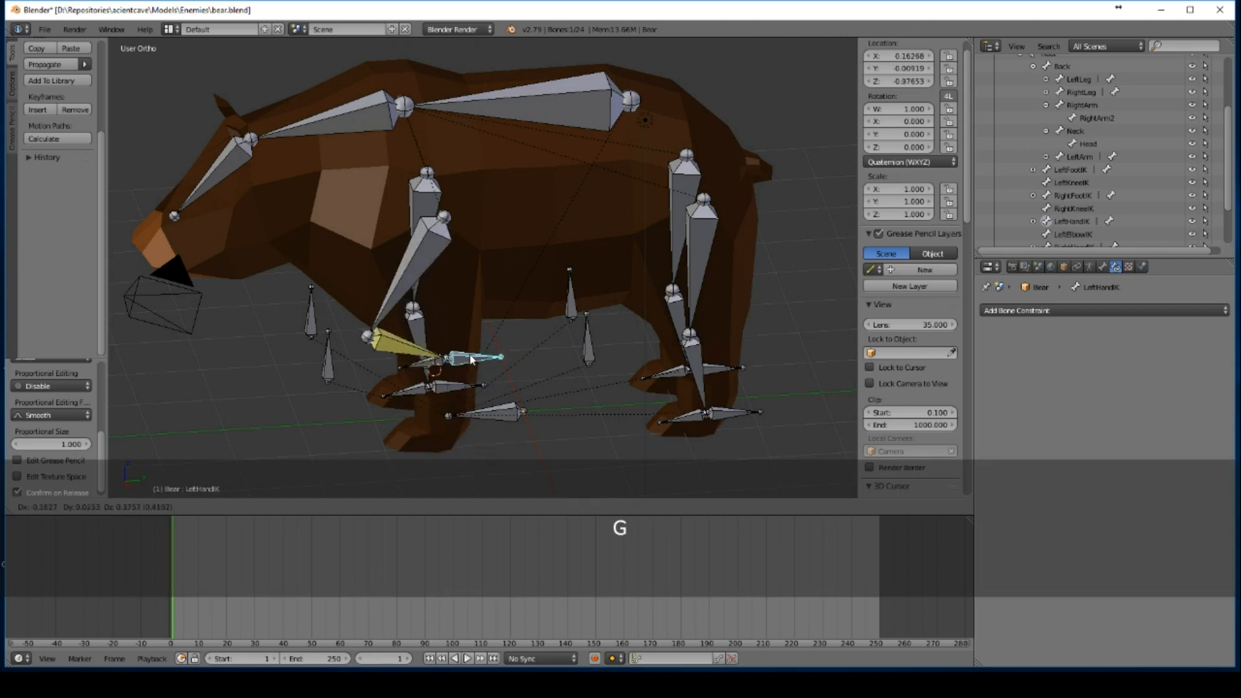
{"action": "left_click", "coordinate": [472, 389]}
{"action": "right_click", "coordinate": [468, 396]}
{"action": "right_click", "coordinate": [469, 396]}
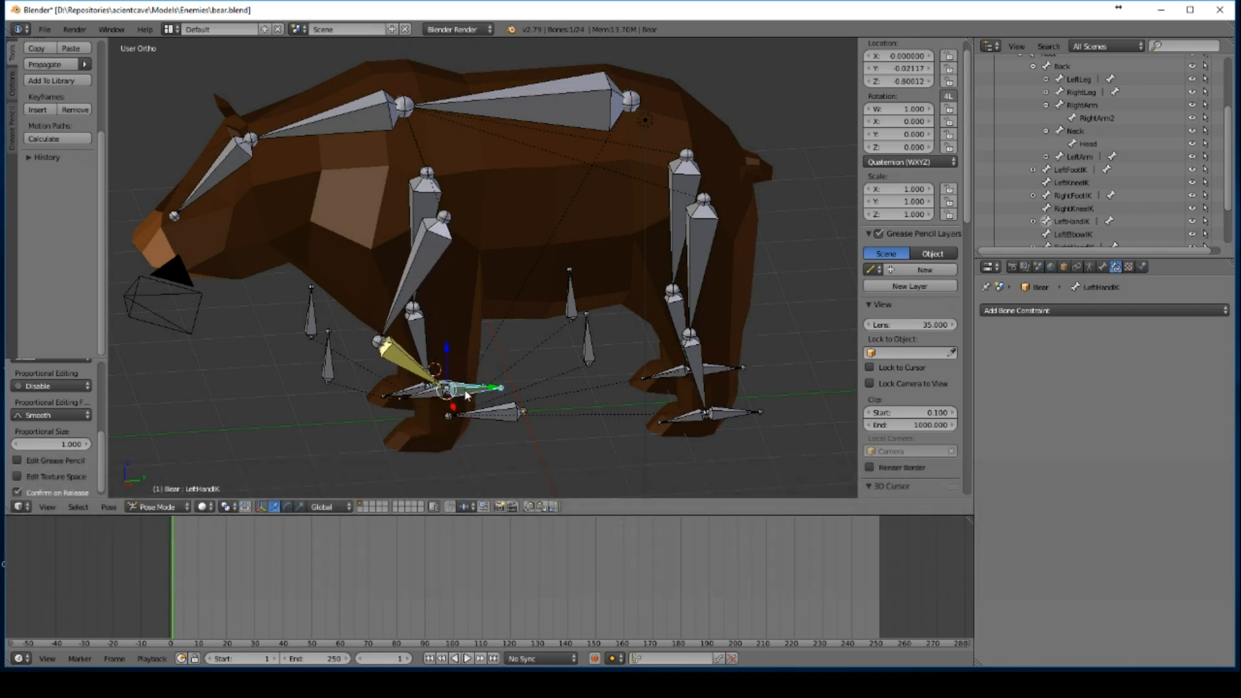
{"action": "key", "text": "g"}
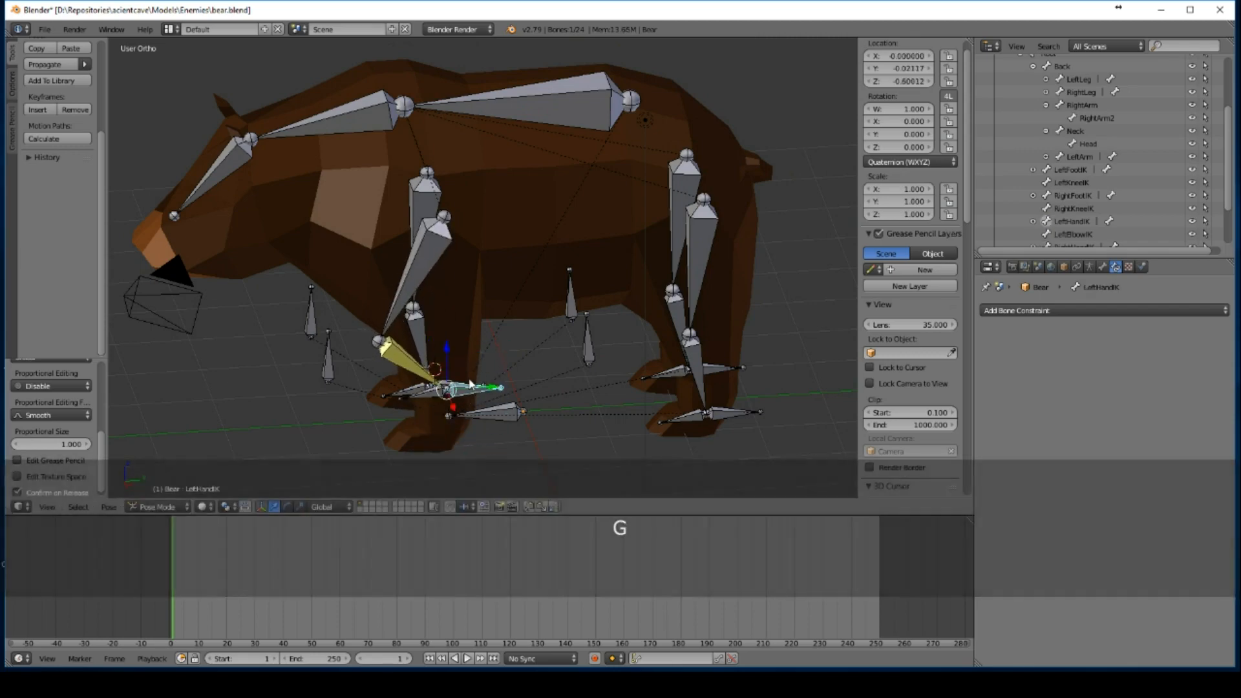
{"action": "right_click", "coordinate": [472, 383]}
Step: Undo the last bone selections and the last pole angle change on LeftArm2
{"action": "key", "text": "ctrl+z"}
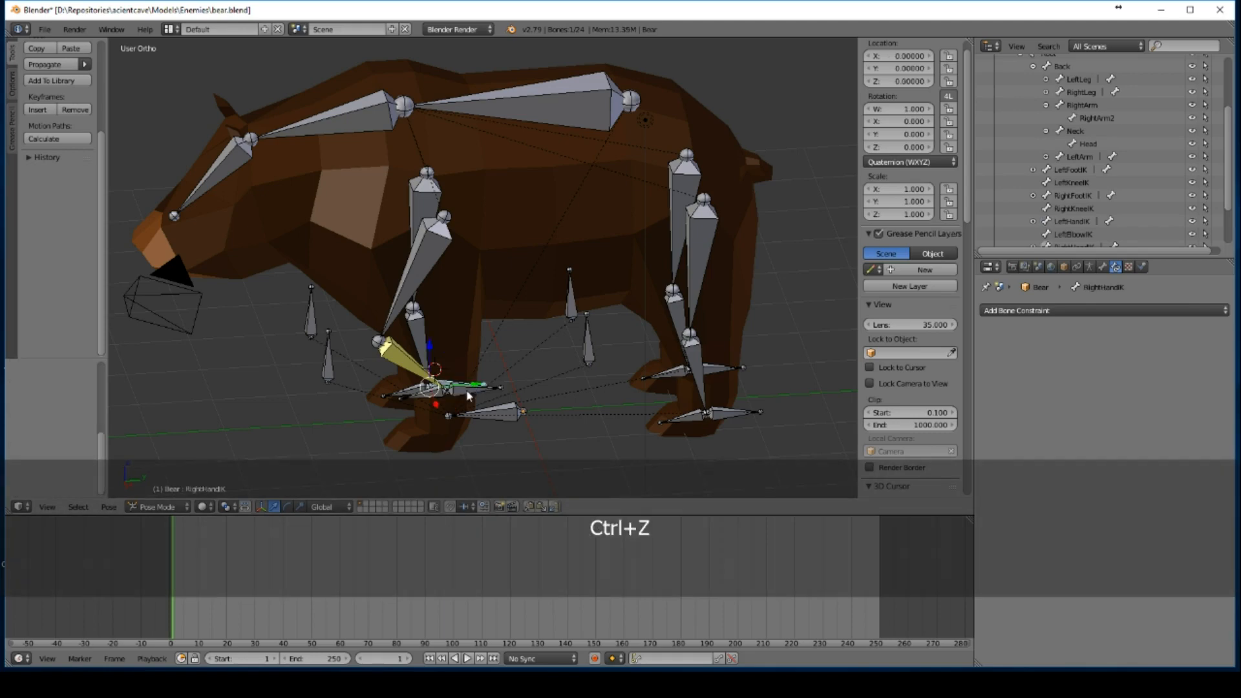
{"action": "key", "text": "ctrl+z"}
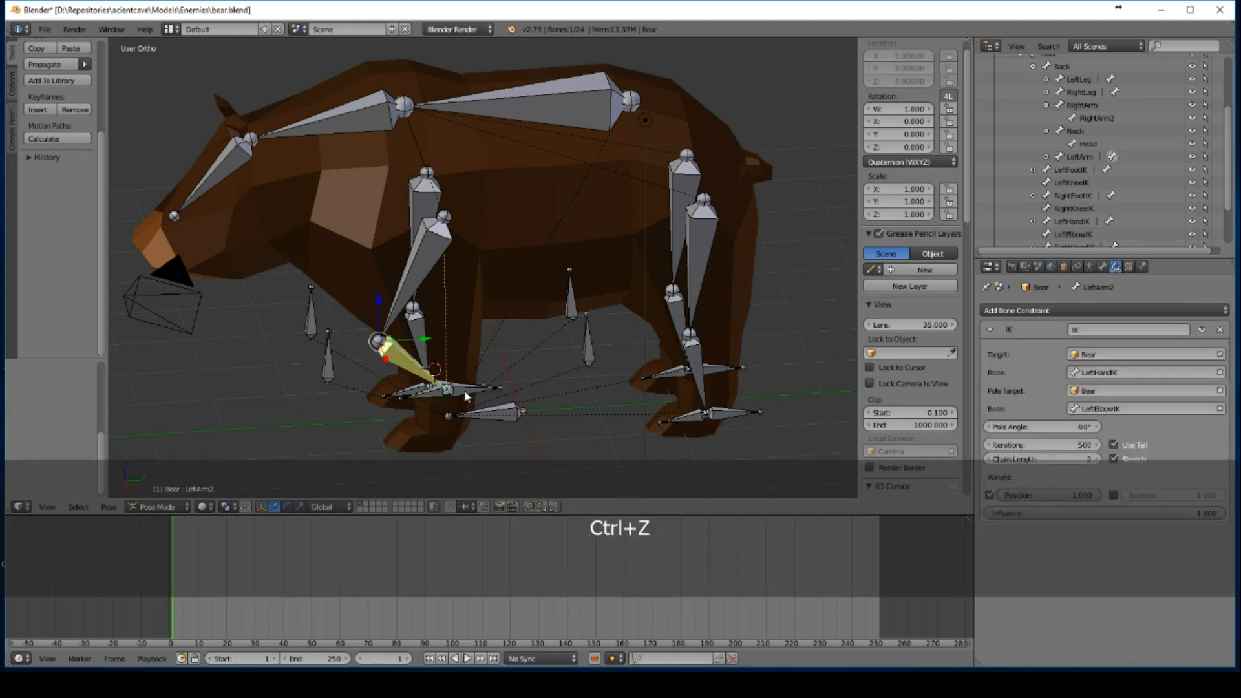
{"action": "key", "text": "ctrl+z"}
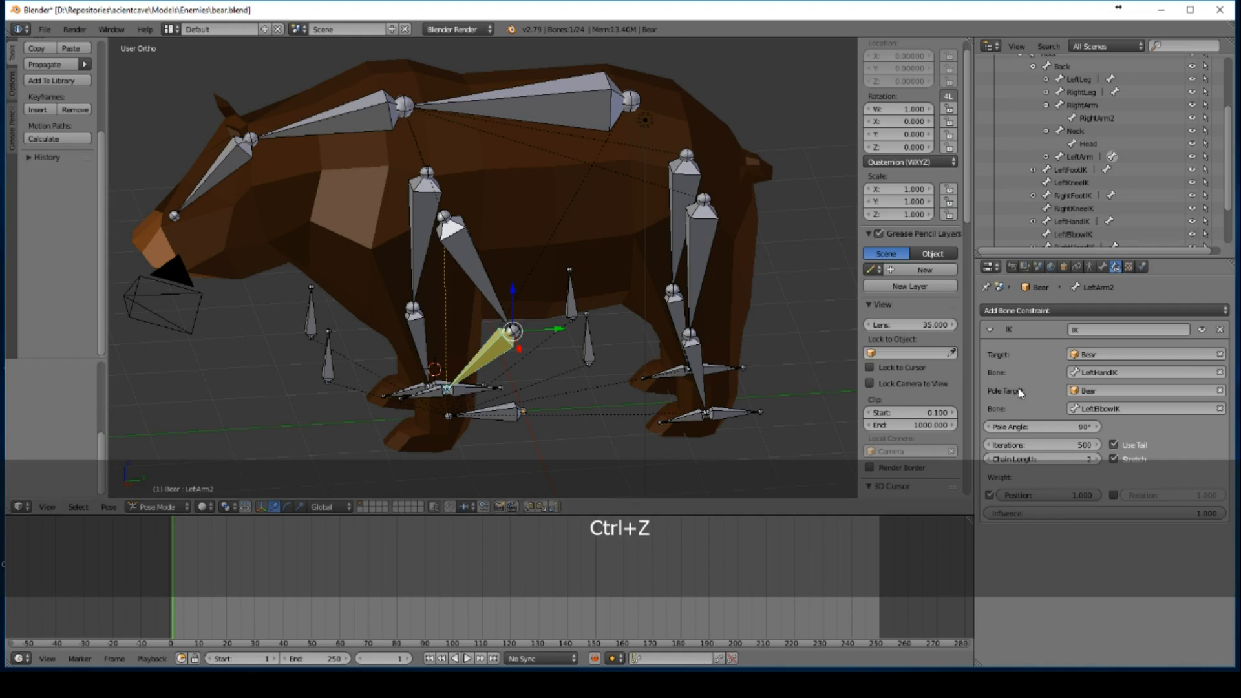
Step: Enter a pole angle of -90° in LeftArm2's IK constraint again
{"action": "left_click", "coordinate": [1060, 427]}
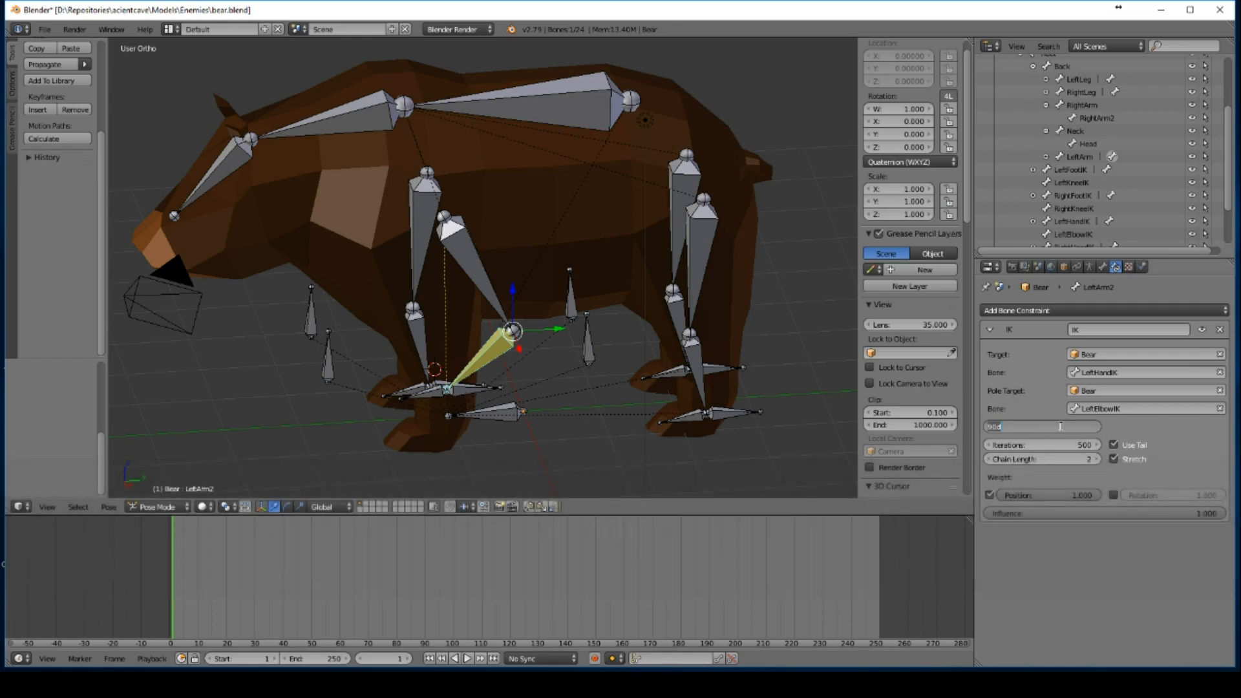
{"action": "type", "text": "-90"}
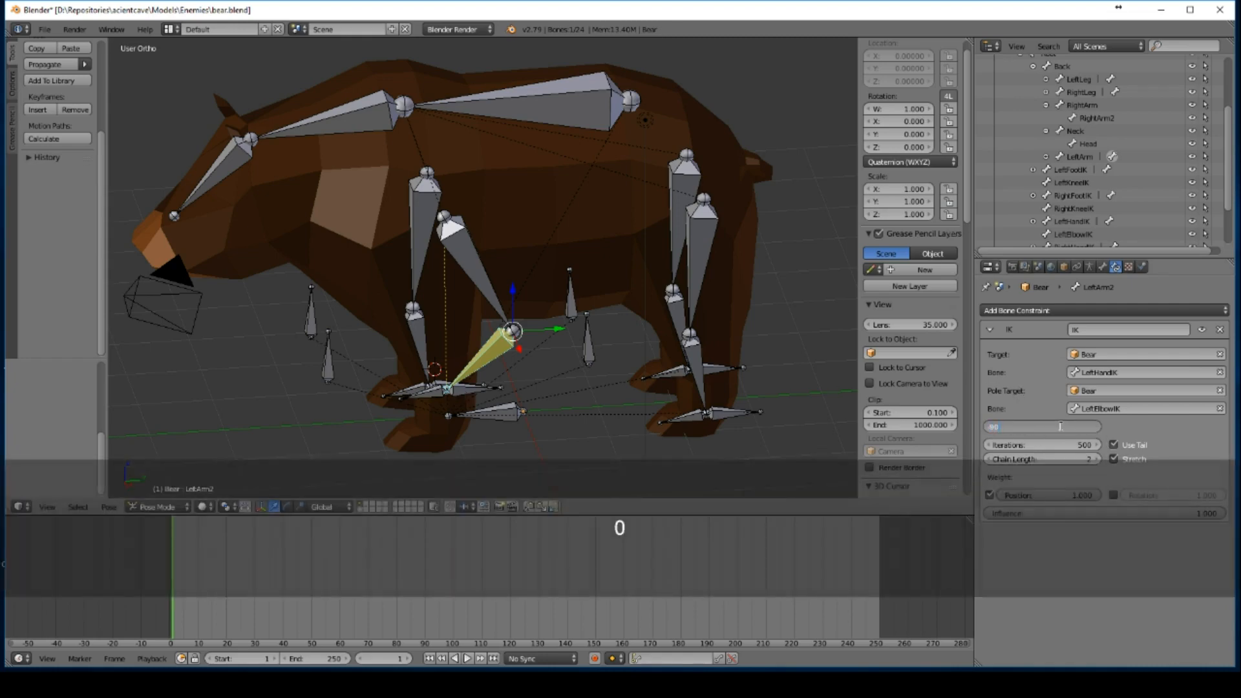
{"action": "key", "text": "Return"}
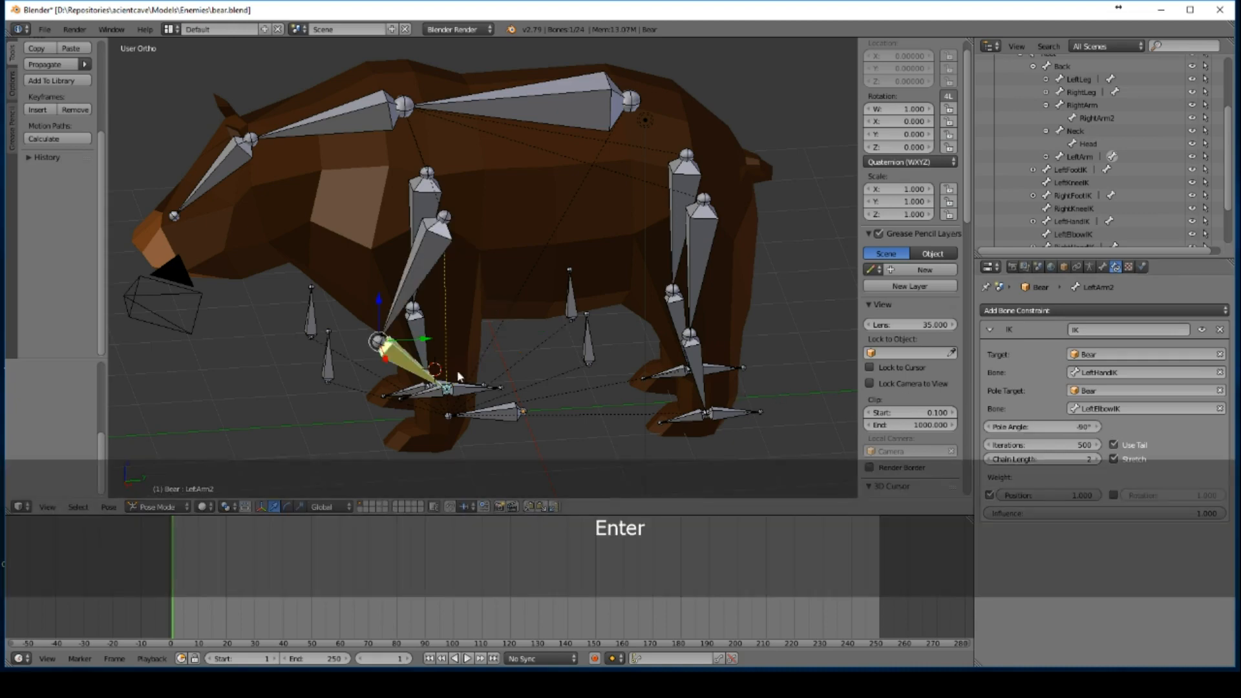
Step: Clear the rotation and location of the LeftHandIK bone
{"action": "right_click", "coordinate": [446, 388]}
{"action": "middle_click_drag", "start_coordinate": [446, 388], "coordinate": [568, 414]}
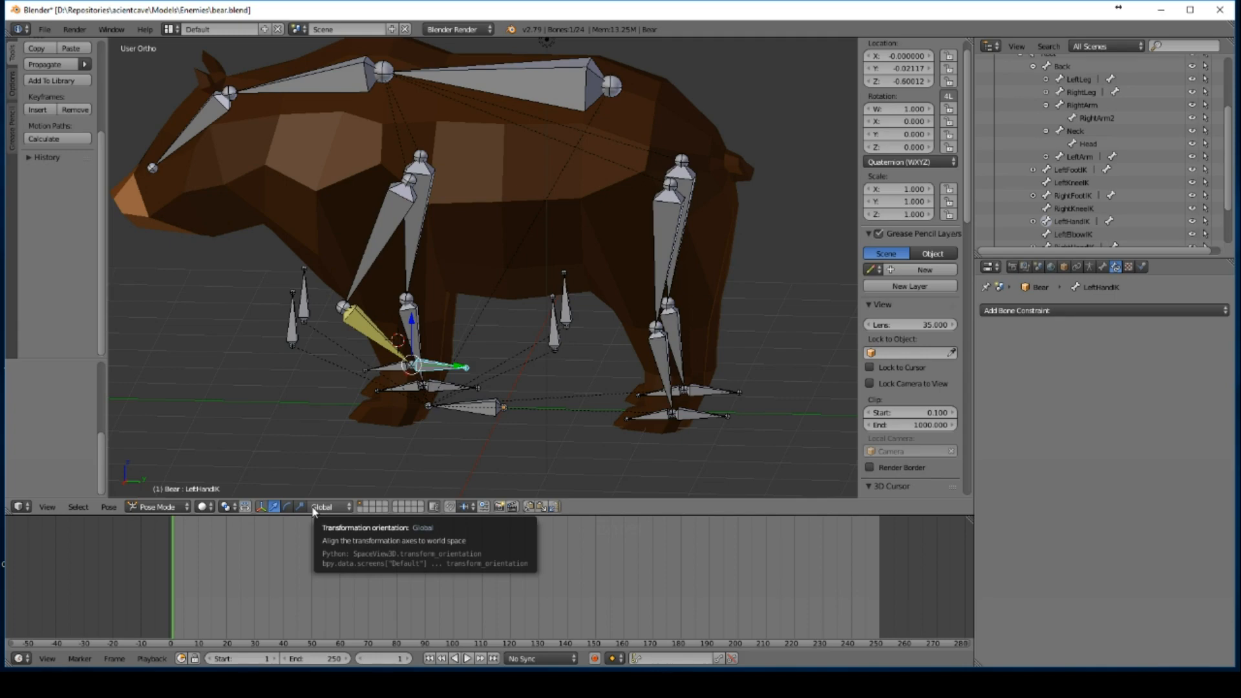
{"action": "key", "text": "alt+r"}
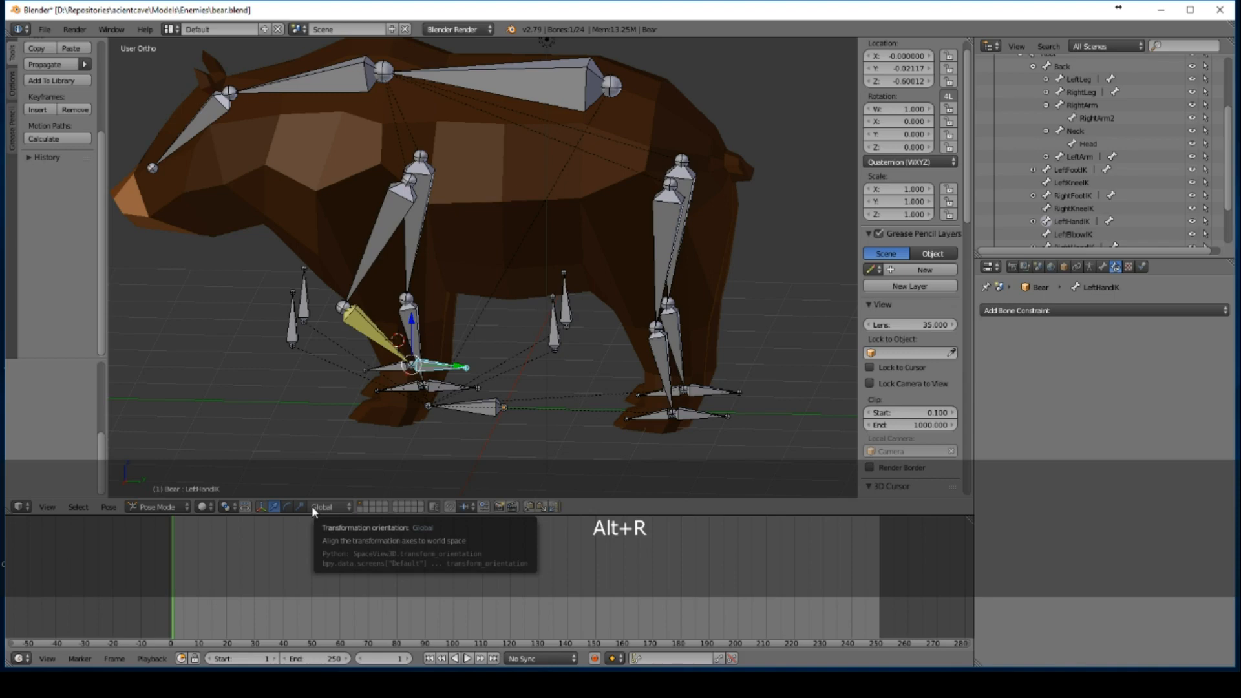
{"action": "key", "text": "alt+g"}
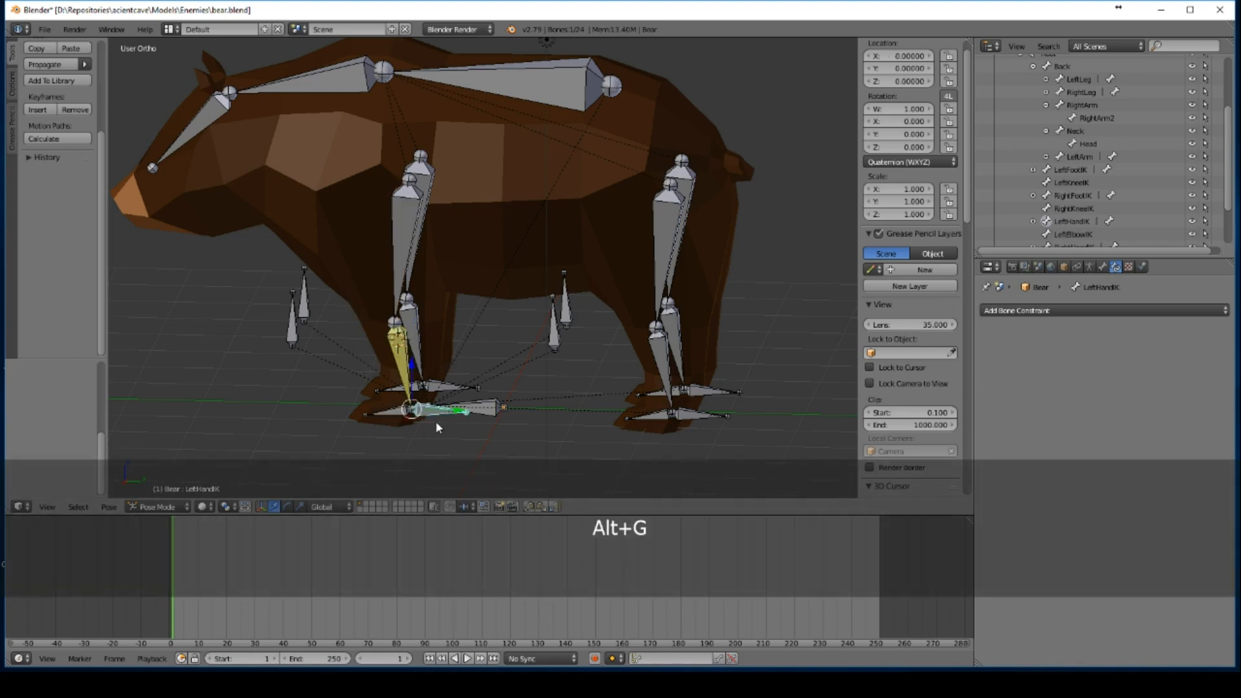
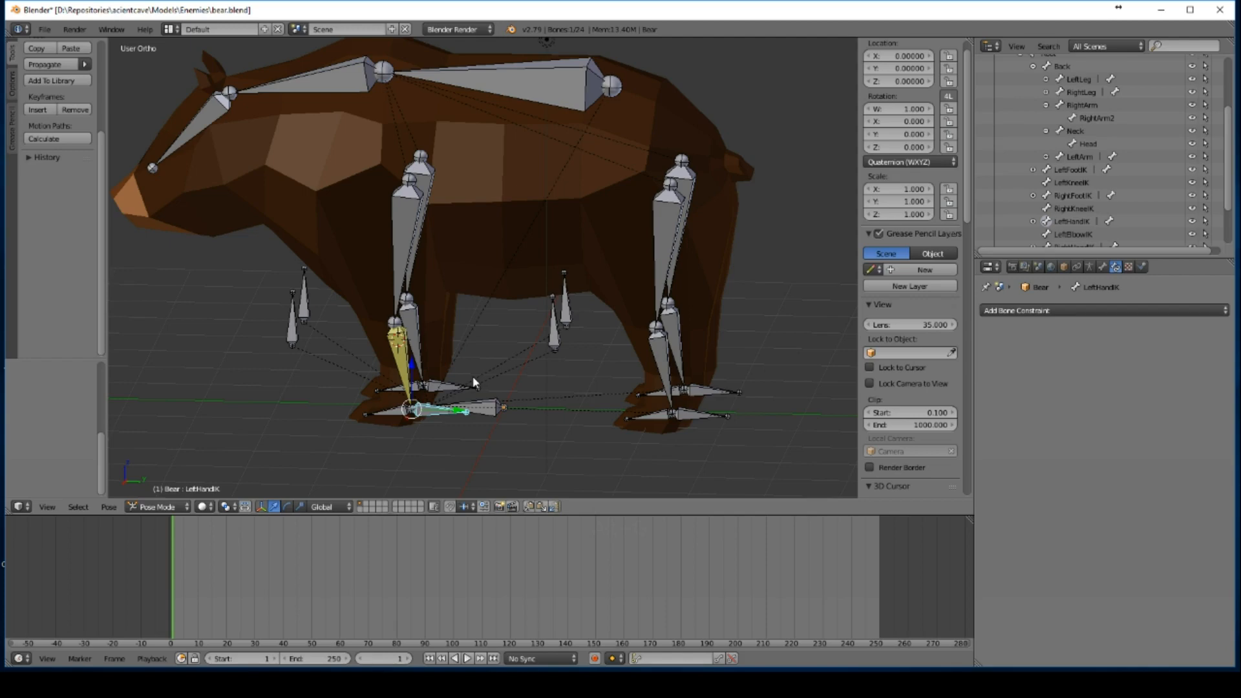
Step: Move LeftHandIK upward about 0.8 units to bend the left front leg
{"action": "middle_click_drag", "start_coordinate": [473, 378], "coordinate": [528, 313], "text": "shift"}
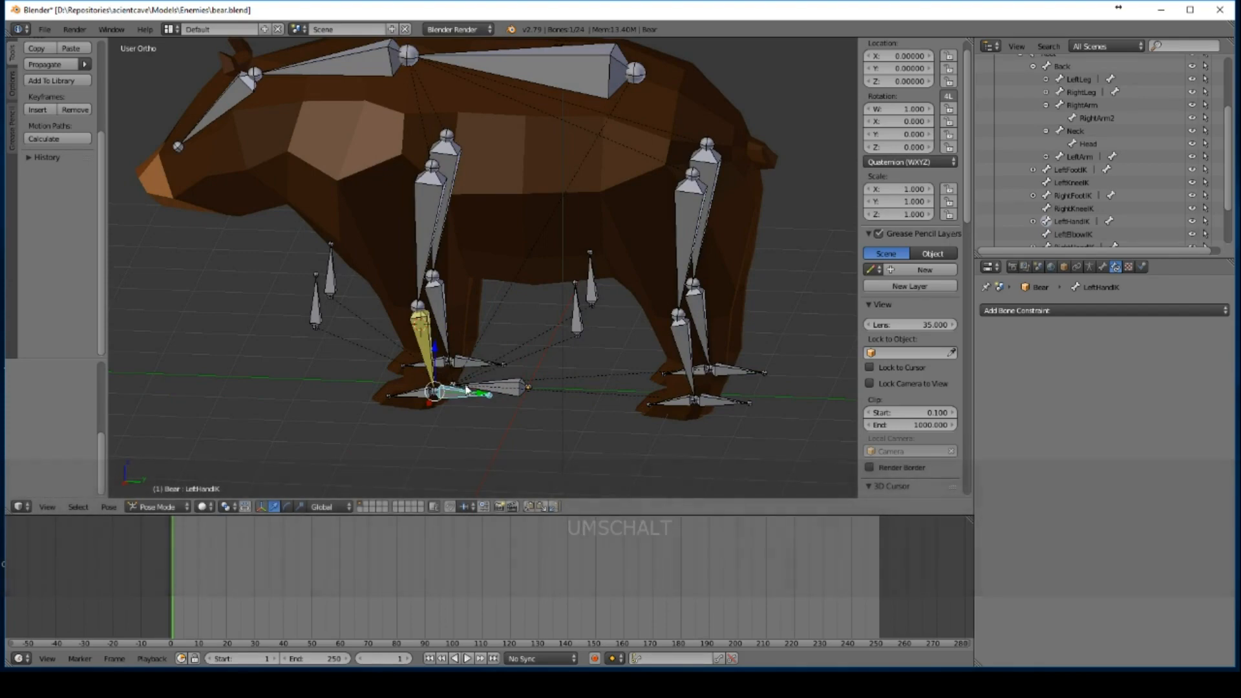
{"action": "middle_click_drag", "start_coordinate": [467, 389], "coordinate": [496, 362]}
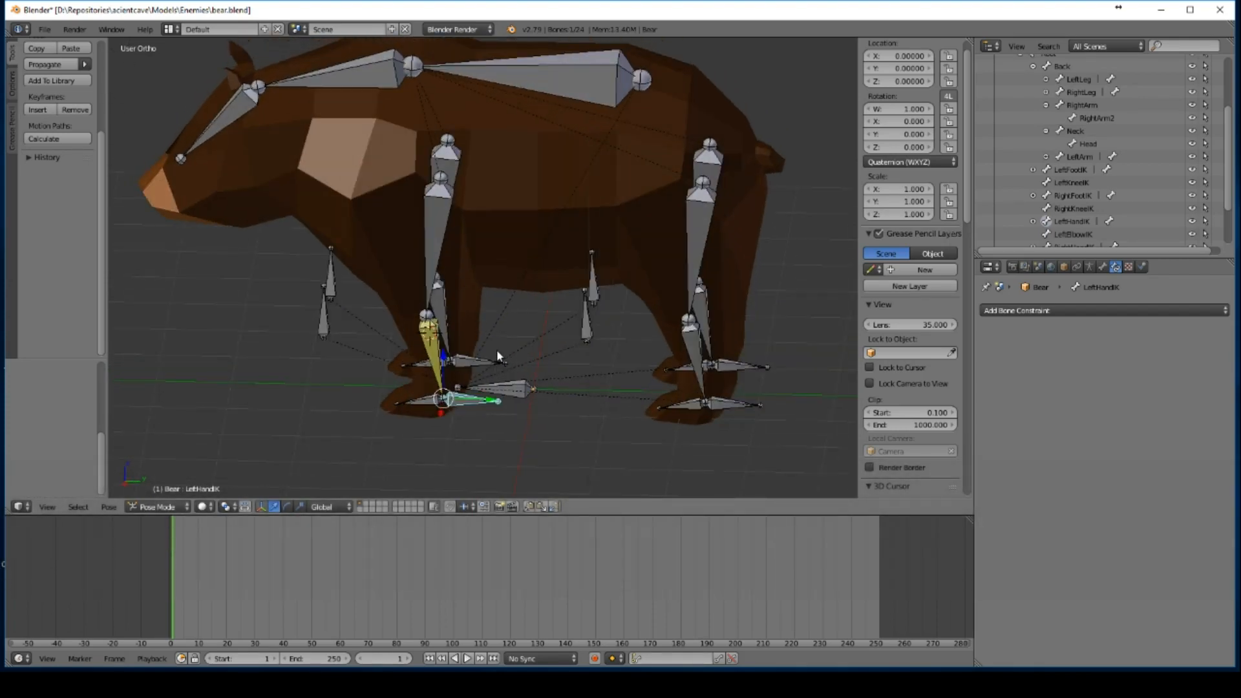
{"action": "key", "text": "g"}
{"action": "left_click", "coordinate": [493, 296]}
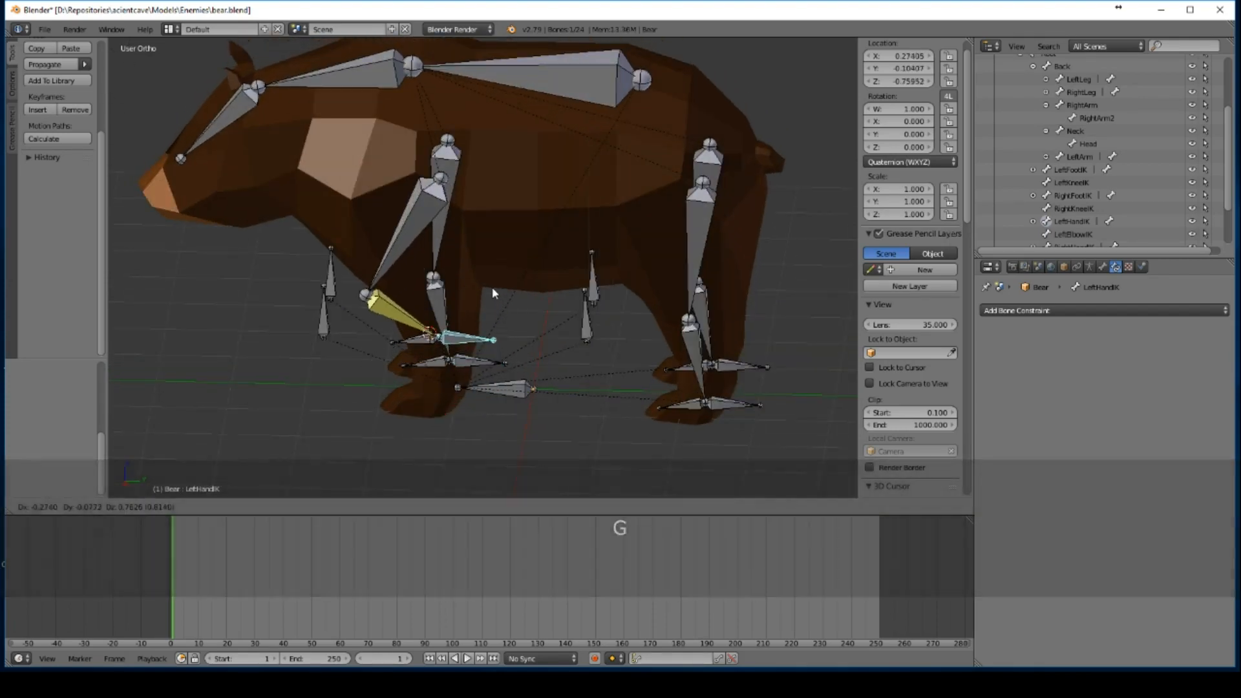
Step: Test-move the pole target LeftElbowIK to check that it steers the left elbow, and cancel the move
{"action": "right_click", "coordinate": [323, 316]}
{"action": "middle_click_drag", "start_coordinate": [460, 255], "coordinate": [509, 397]}
{"action": "key", "text": "g"}
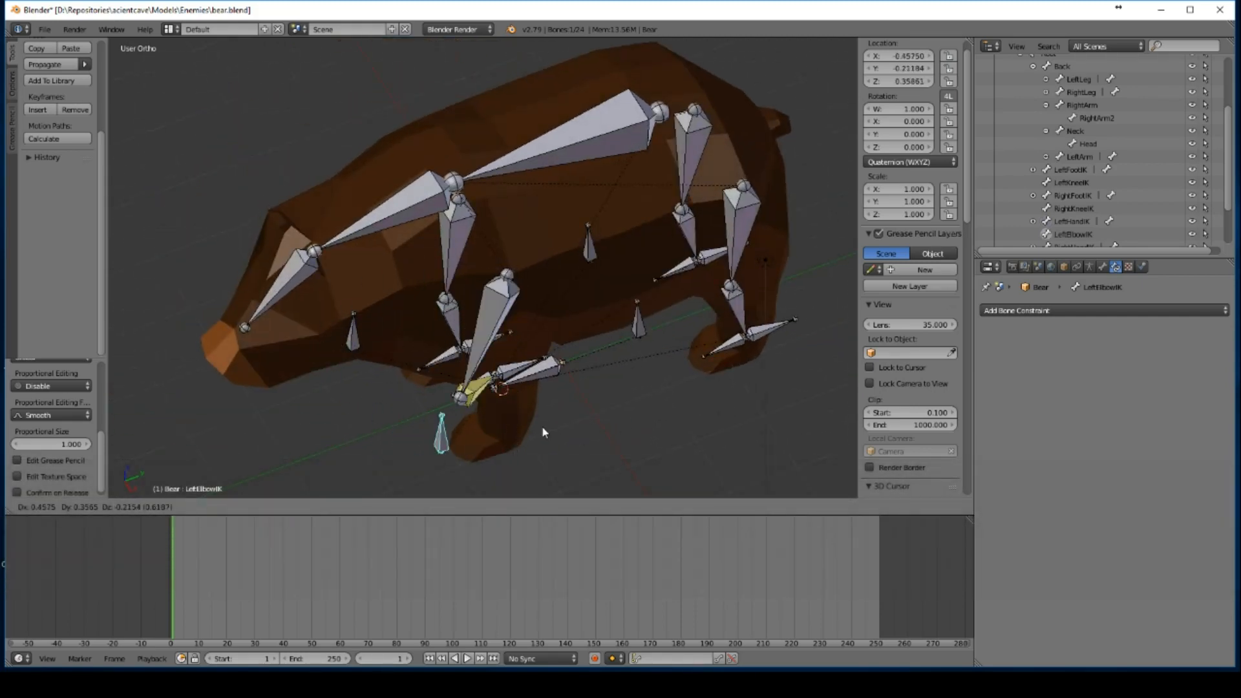
{"action": "right_click", "coordinate": [482, 304]}
{"action": "middle_click_drag", "start_coordinate": [488, 297], "coordinate": [659, 411]}
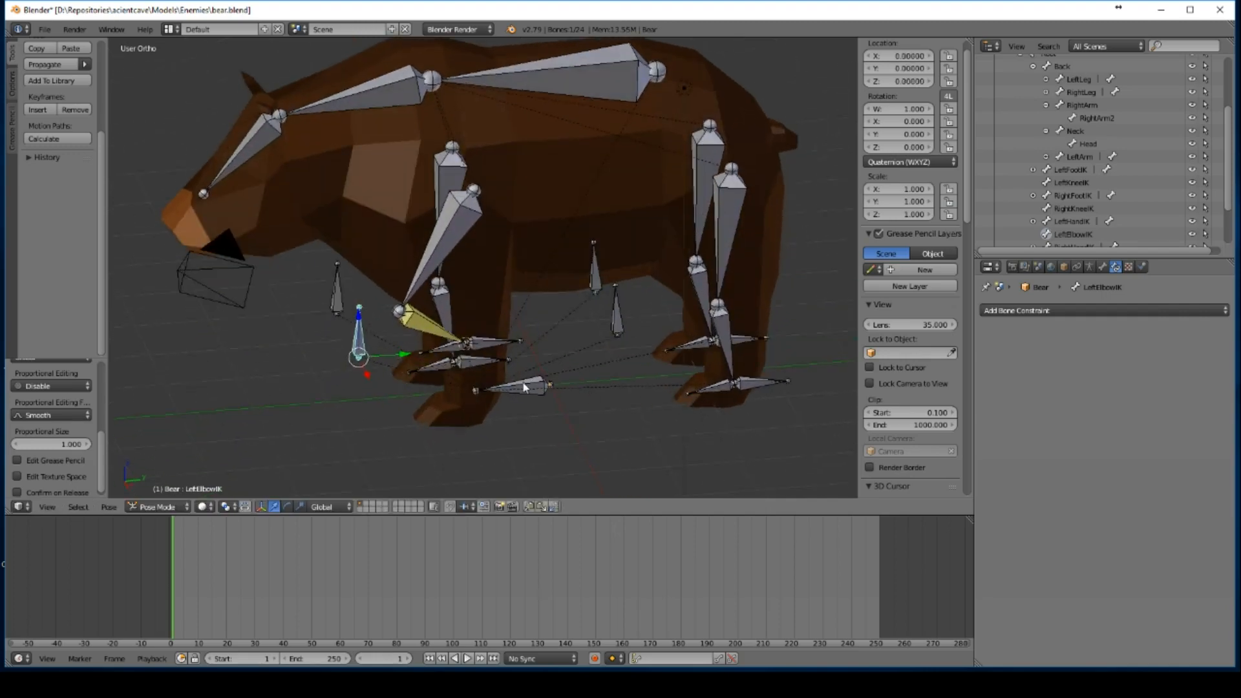
Step: Move LeftElbowIK around as a test, and clear its location and rotation
{"action": "key", "text": "g"}
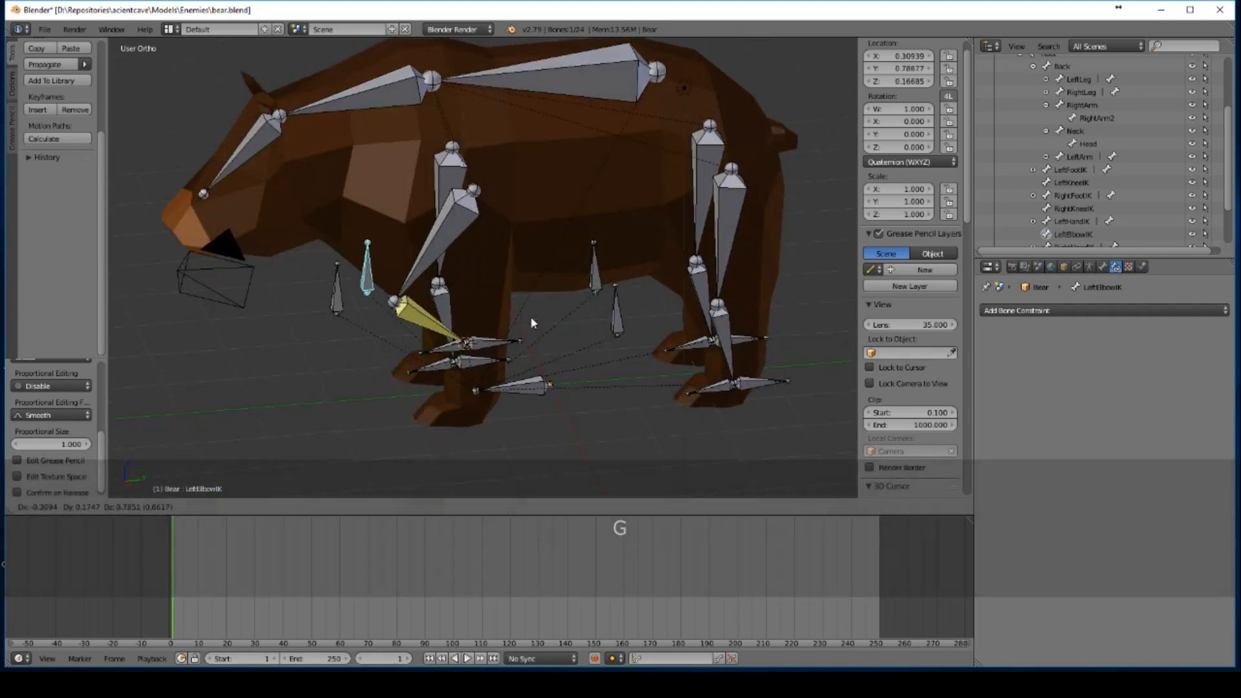
{"action": "left_click", "coordinate": [525, 403]}
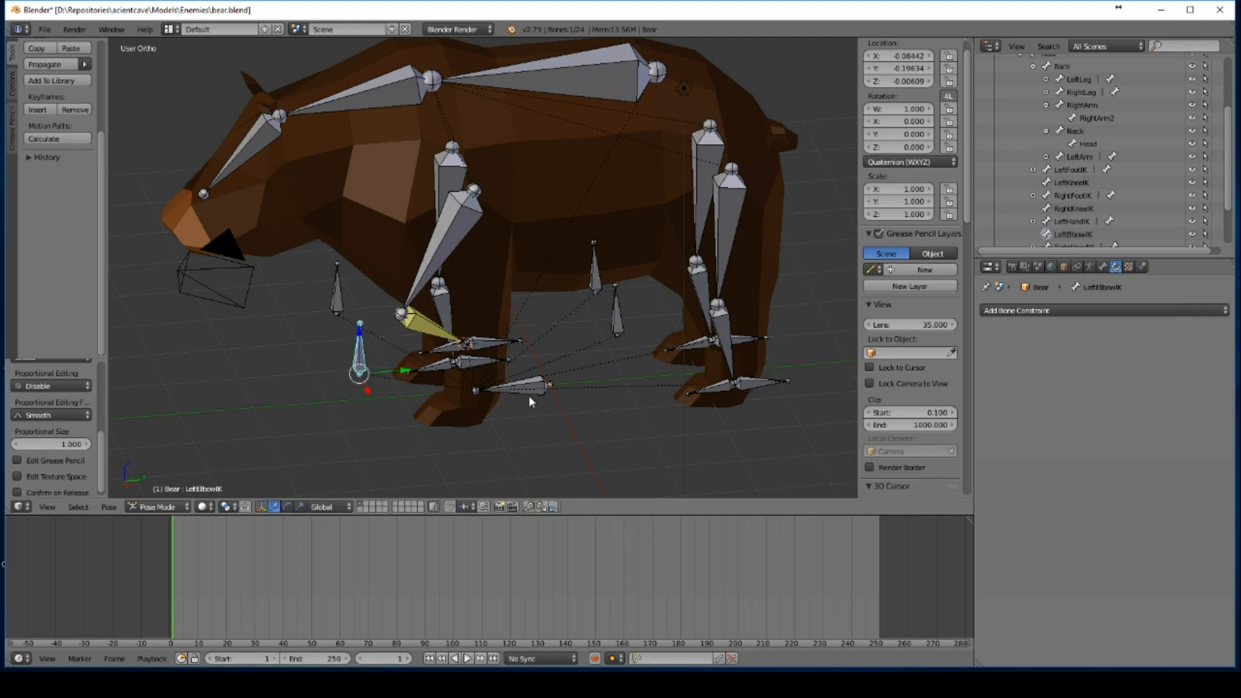
{"action": "key", "text": "alt+g"}
{"action": "key", "text": "alt+r"}
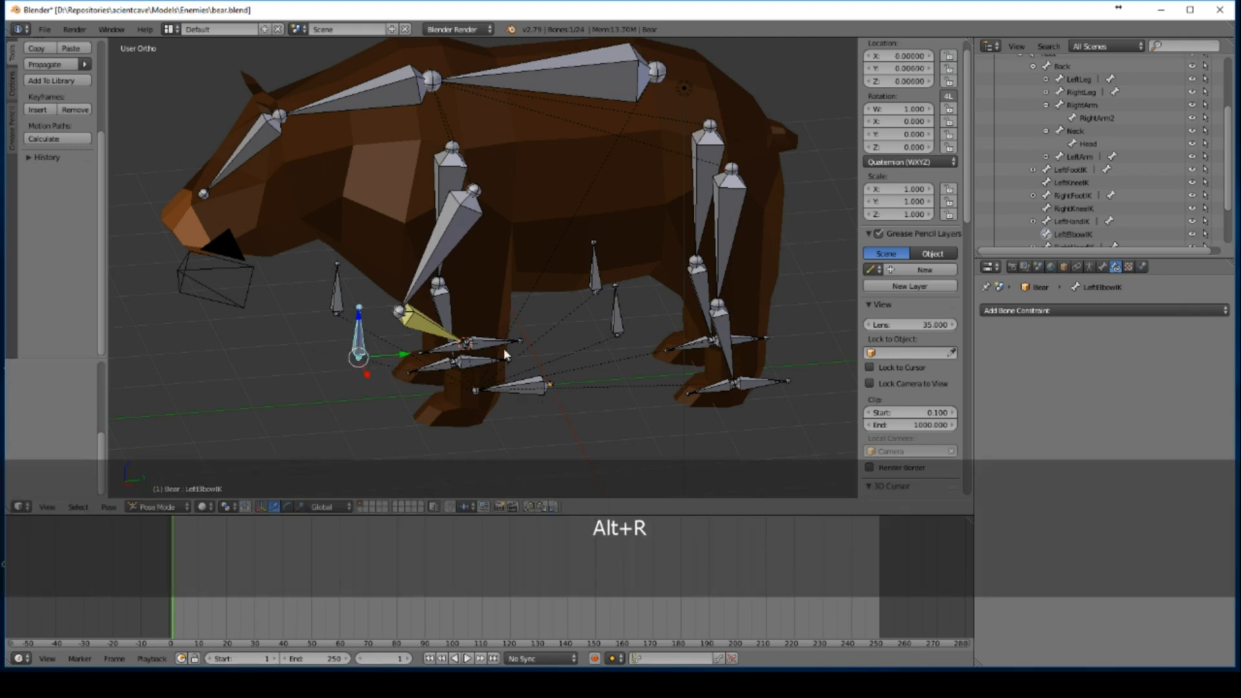
Step: Reset the LeftHandIK bone to its rest pose by clearing its rotation
{"action": "right_click", "coordinate": [505, 350]}
{"action": "key", "text": "alt+r"}
{"action": "middle_click_drag", "start_coordinate": [508, 352], "coordinate": [582, 403]}
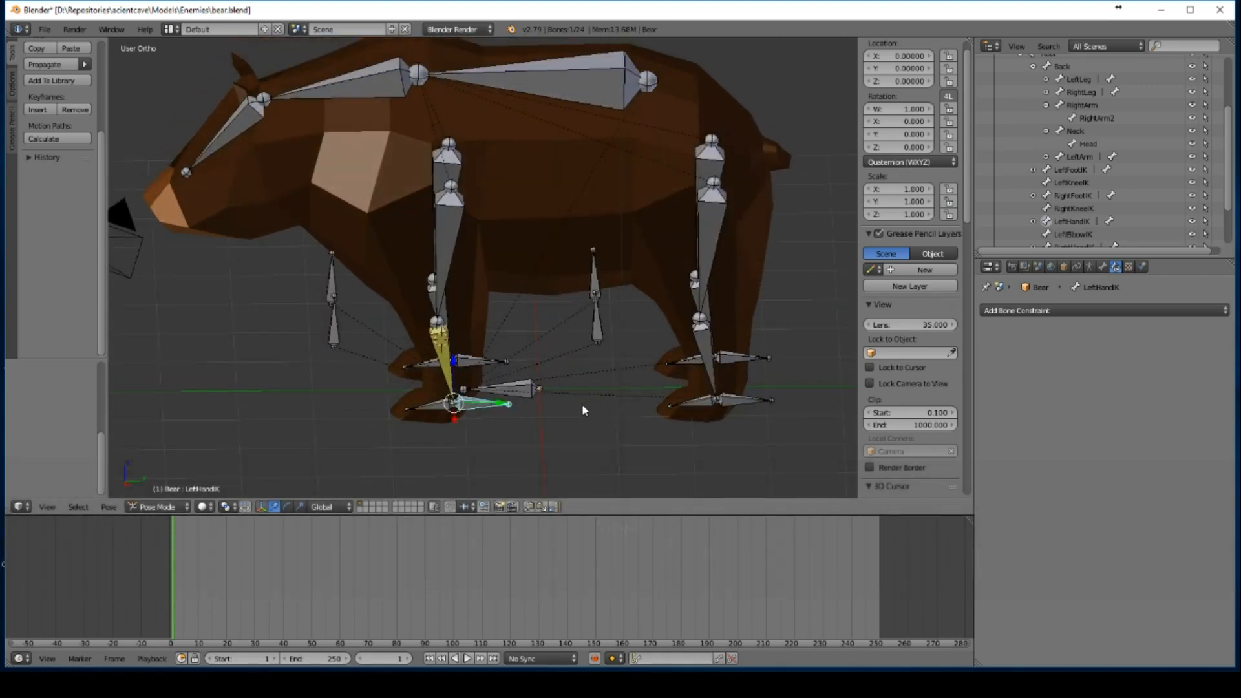
Step: Add an Inverse Kinematics constraint to the LeftLeg2 bone with the Bear armature as both target and pole target
{"action": "right_click", "coordinate": [705, 357]}
{"action": "middle_click_drag", "start_coordinate": [764, 382], "coordinate": [1138, 331]}
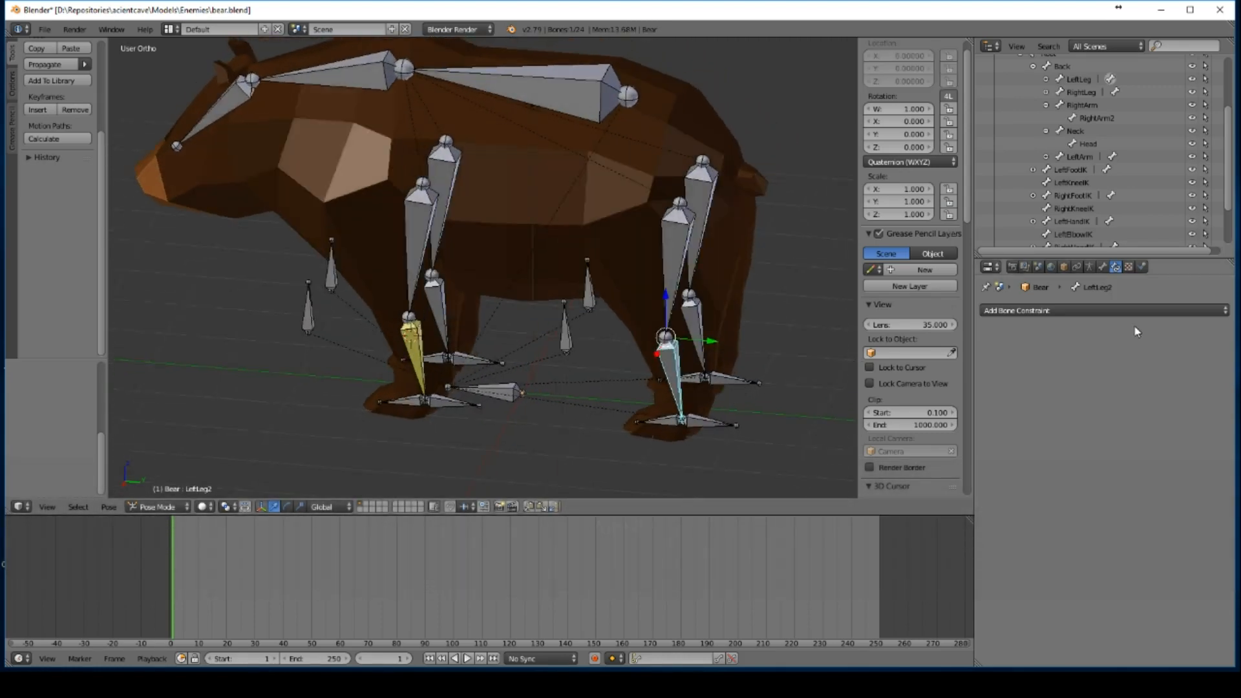
{"action": "left_click", "coordinate": [1135, 309]}
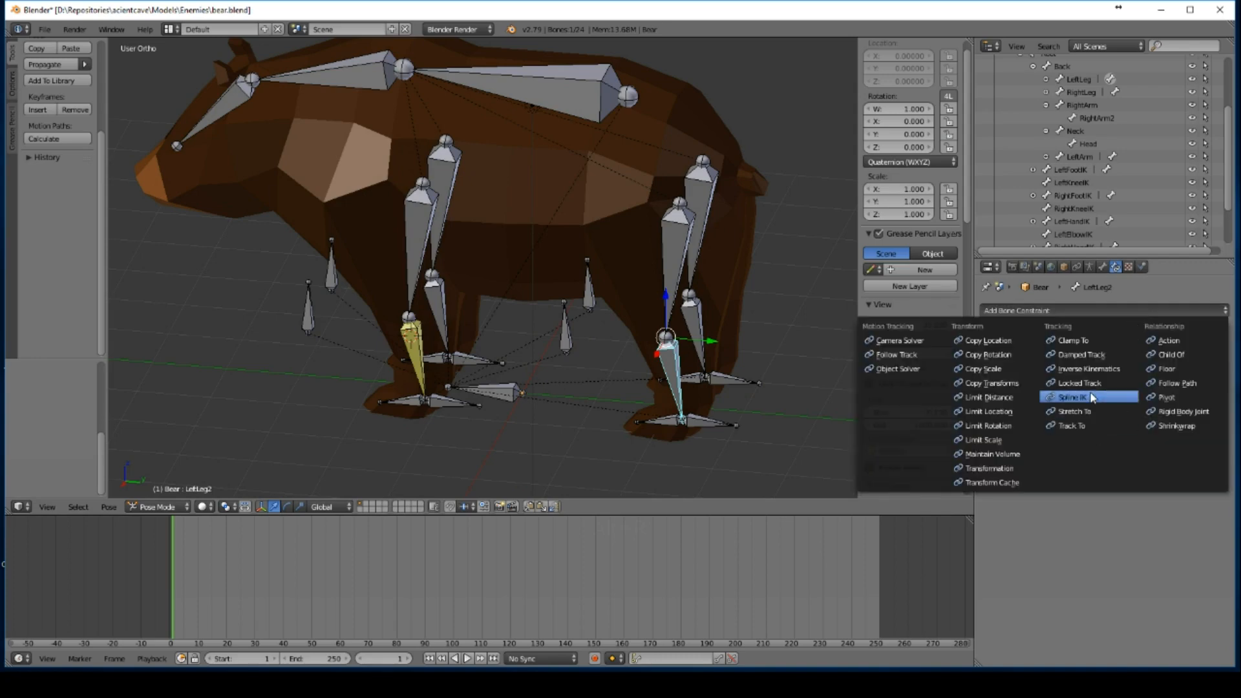
{"action": "left_click", "coordinate": [1088, 368]}
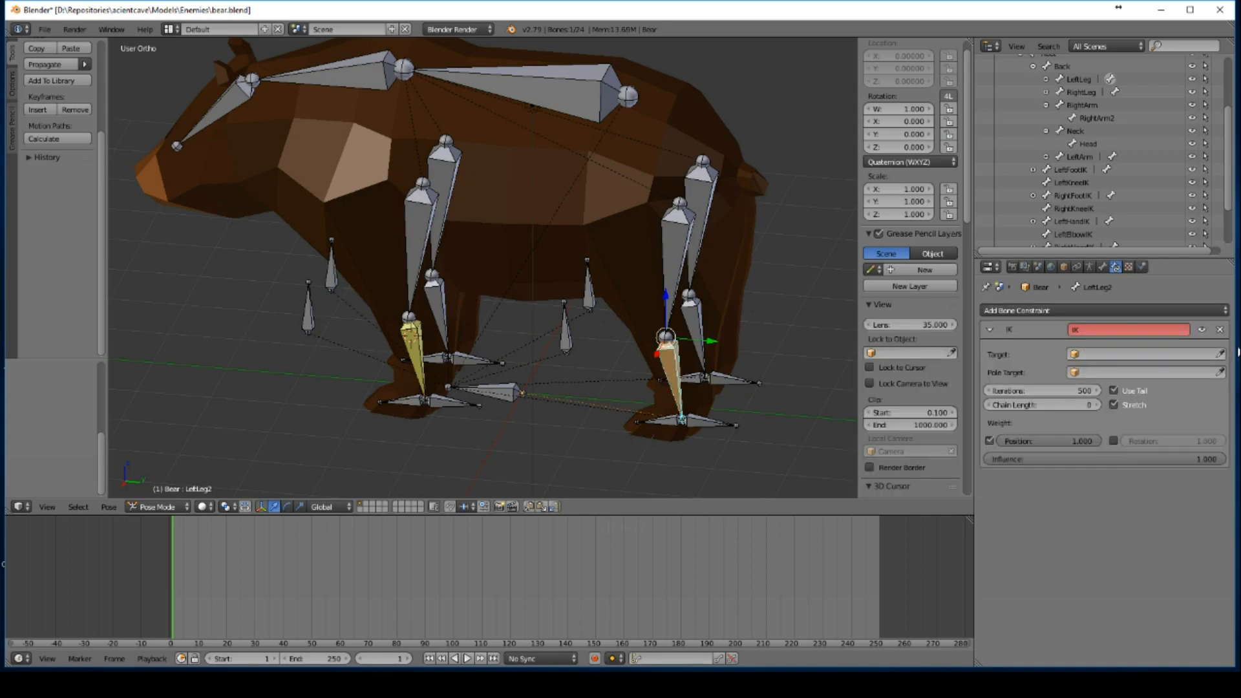
{"action": "left_click", "coordinate": [1220, 354]}
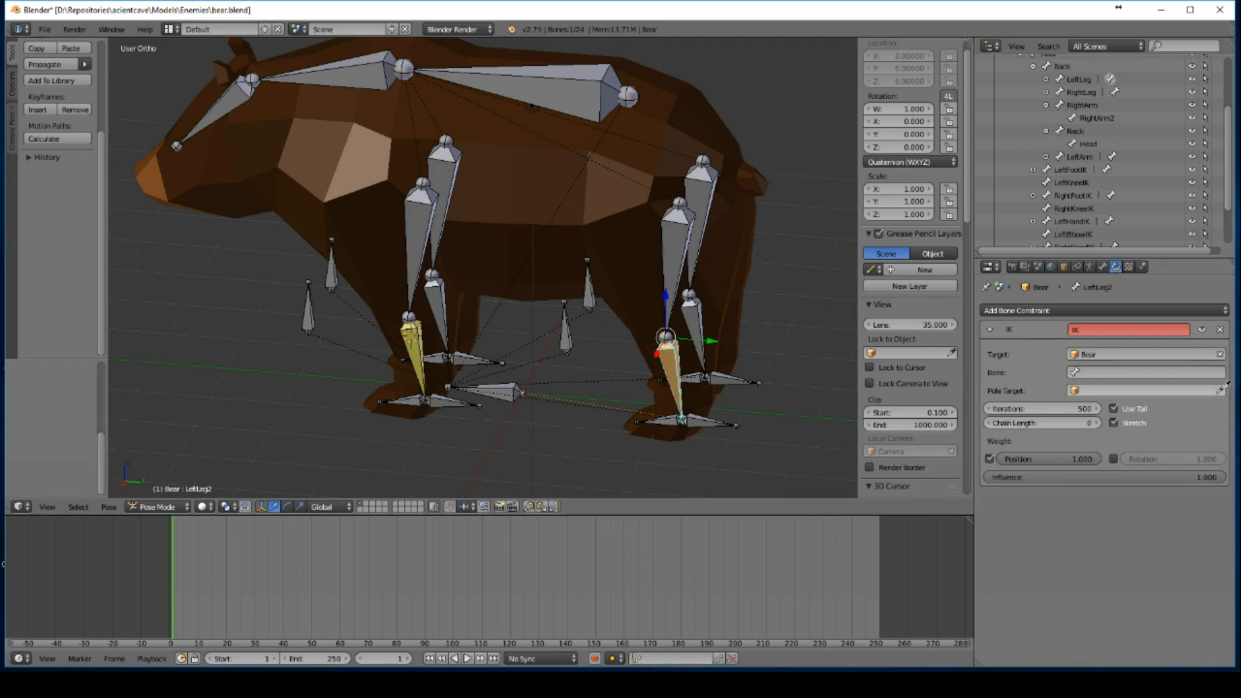
{"action": "left_click", "coordinate": [674, 253]}
Step: Assign LeftFootIK as the target bone and LeftKneeIK as the pole bone of the LeftLeg2 IK constraint
{"action": "left_click", "coordinate": [1136, 373]}
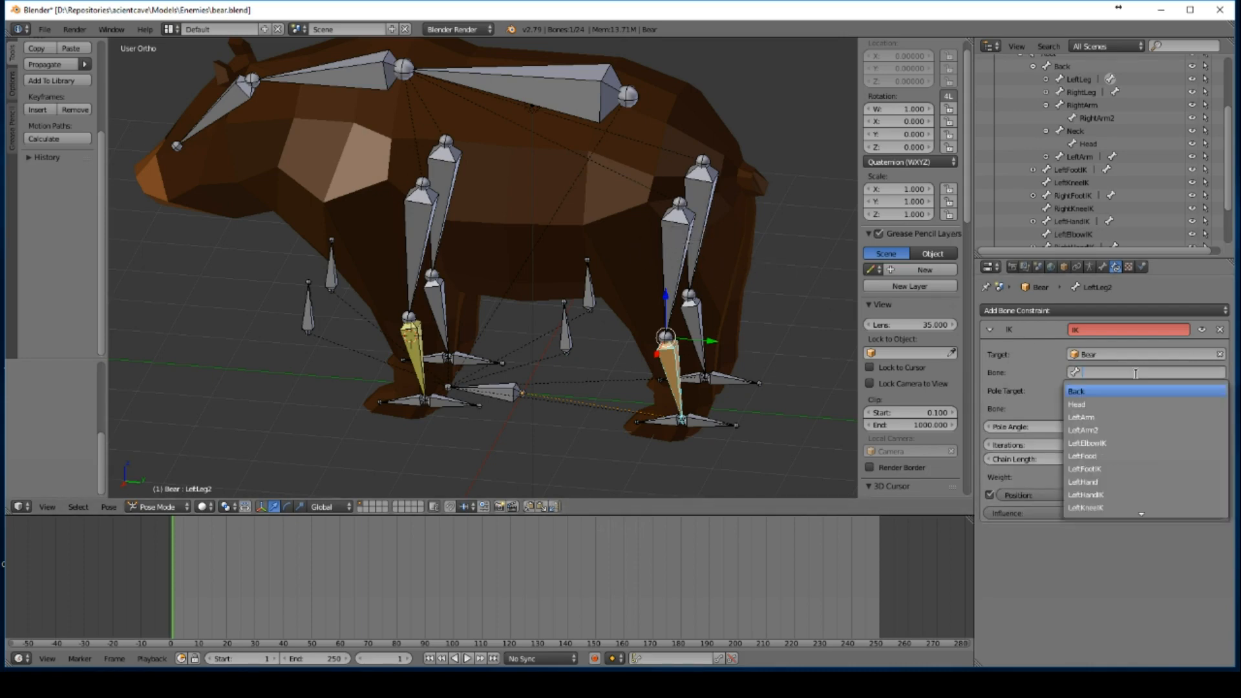
{"action": "type", "text": "k"}
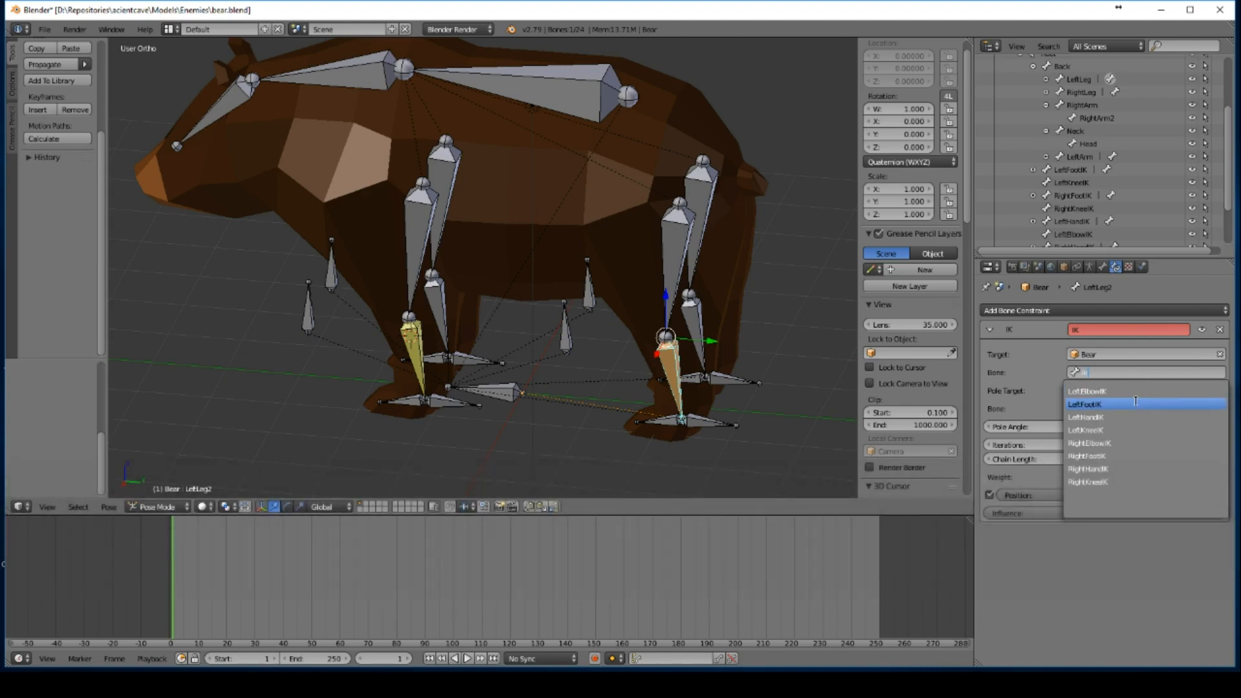
{"action": "left_click", "coordinate": [1136, 402]}
{"action": "left_click", "coordinate": [1131, 409]}
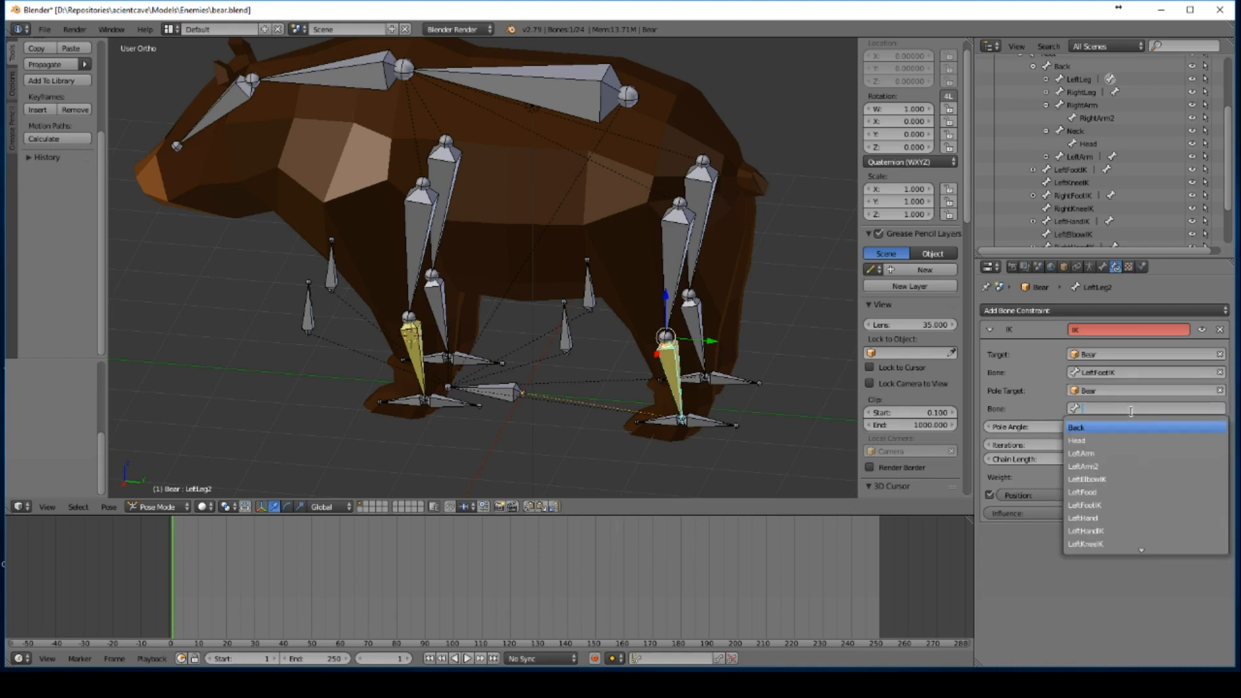
{"action": "type", "text": "kne"}
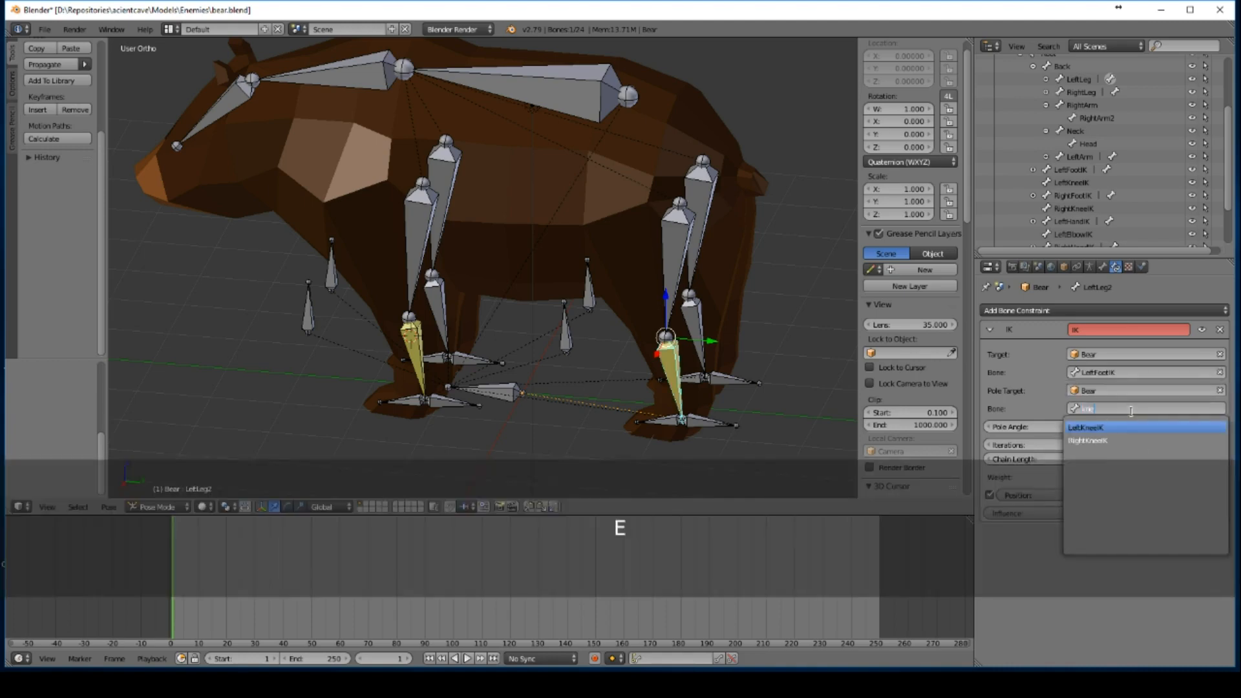
{"action": "left_click", "coordinate": [1103, 426]}
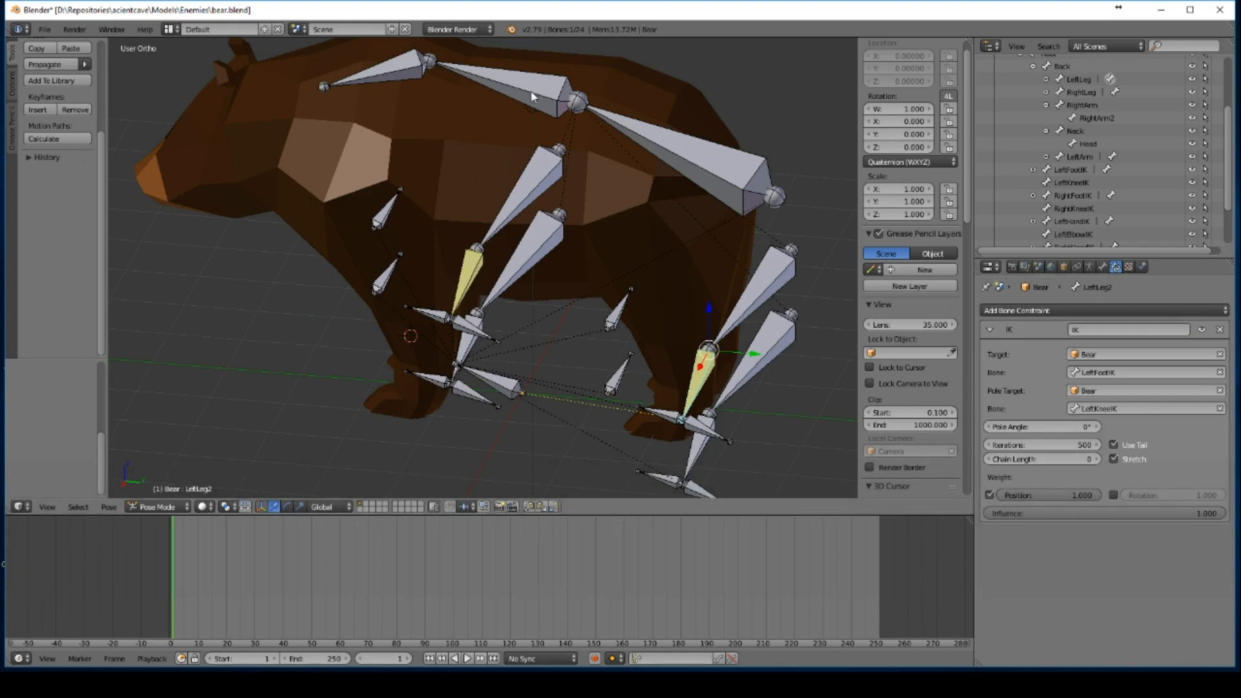
Step: Set the LeftLeg2 IK constraint's chain length to 2 and its pole angle to -90°
{"action": "left_click", "coordinate": [1077, 462]}
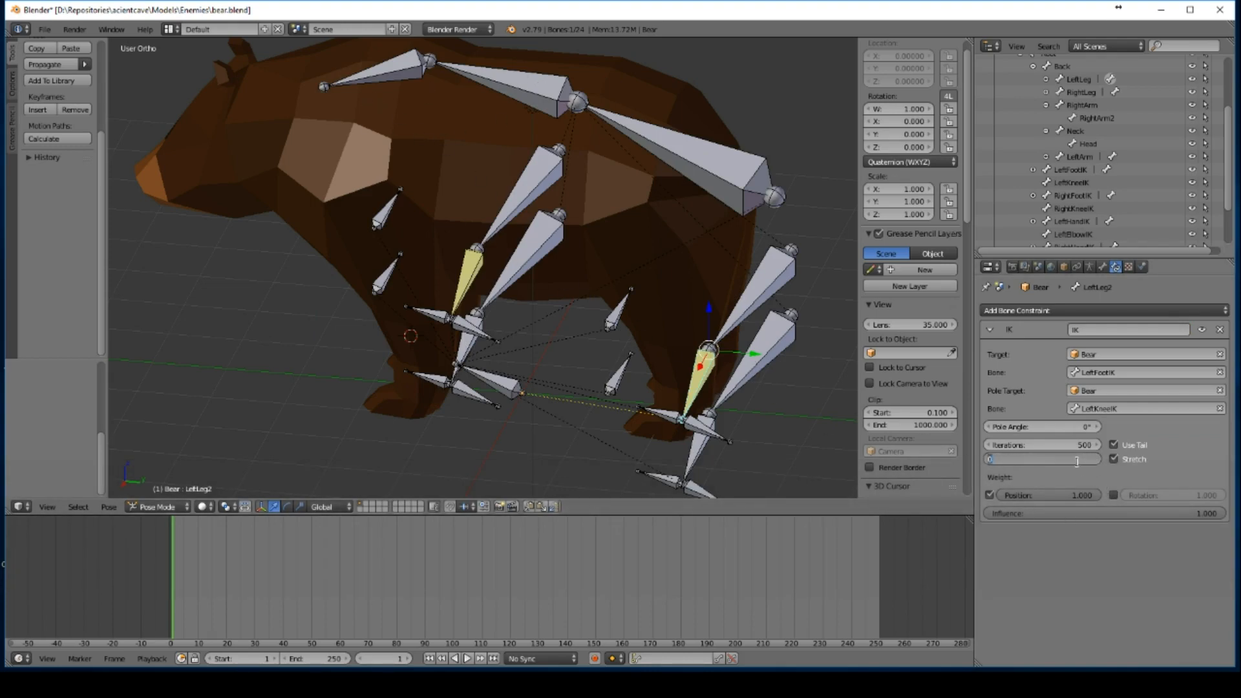
{"action": "type", "text": "2"}
{"action": "key", "text": "Return"}
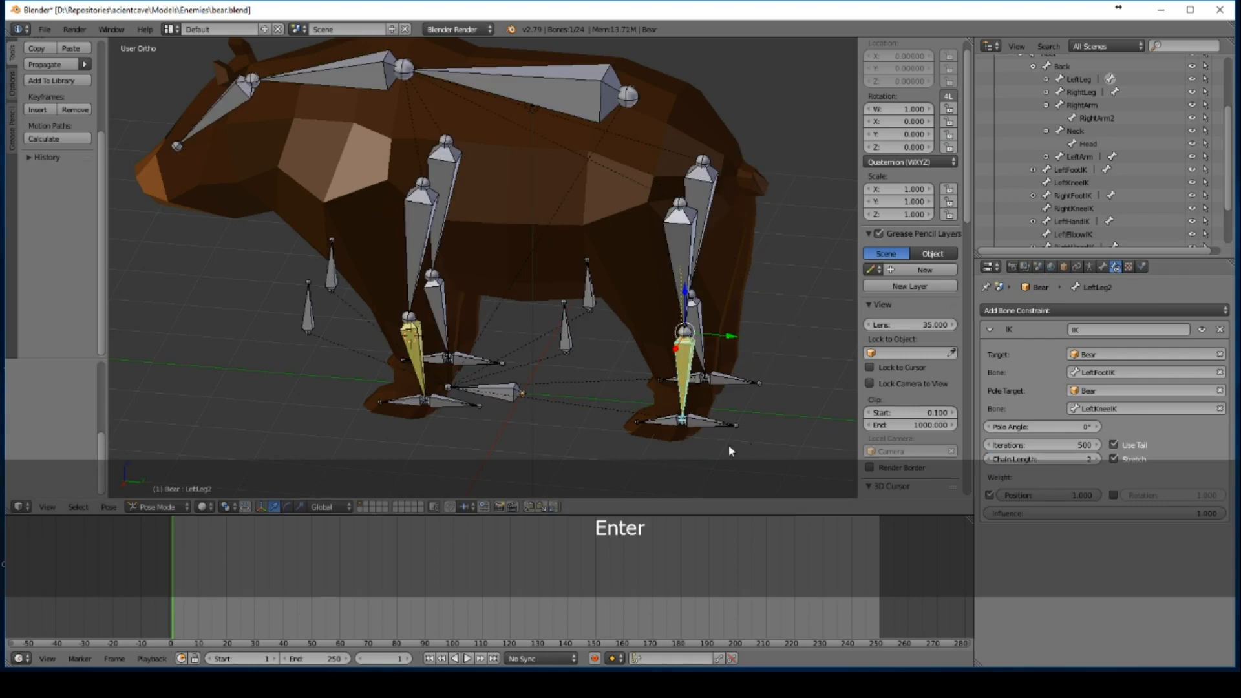
{"action": "middle_click_drag", "start_coordinate": [728, 446], "coordinate": [725, 417]}
{"action": "left_click", "coordinate": [1078, 428]}
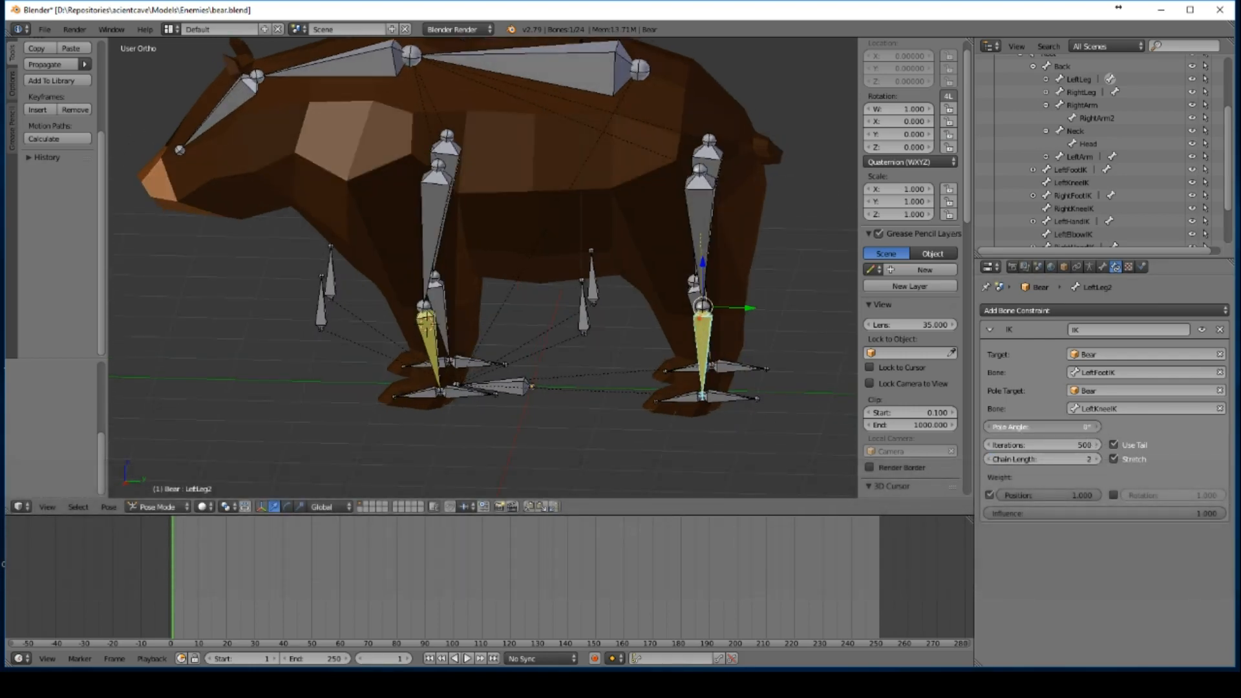
{"action": "type", "text": "90"}
{"action": "key", "text": "Return"}
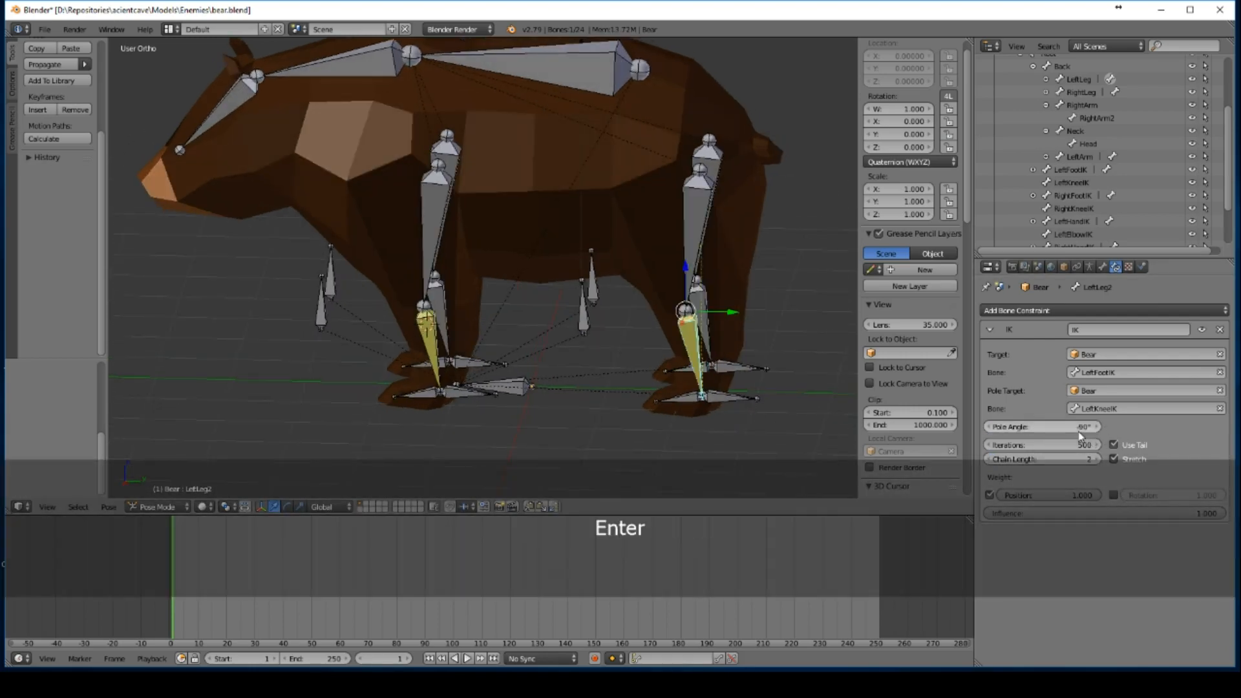
{"action": "middle_click_drag", "start_coordinate": [742, 335], "coordinate": [714, 346]}
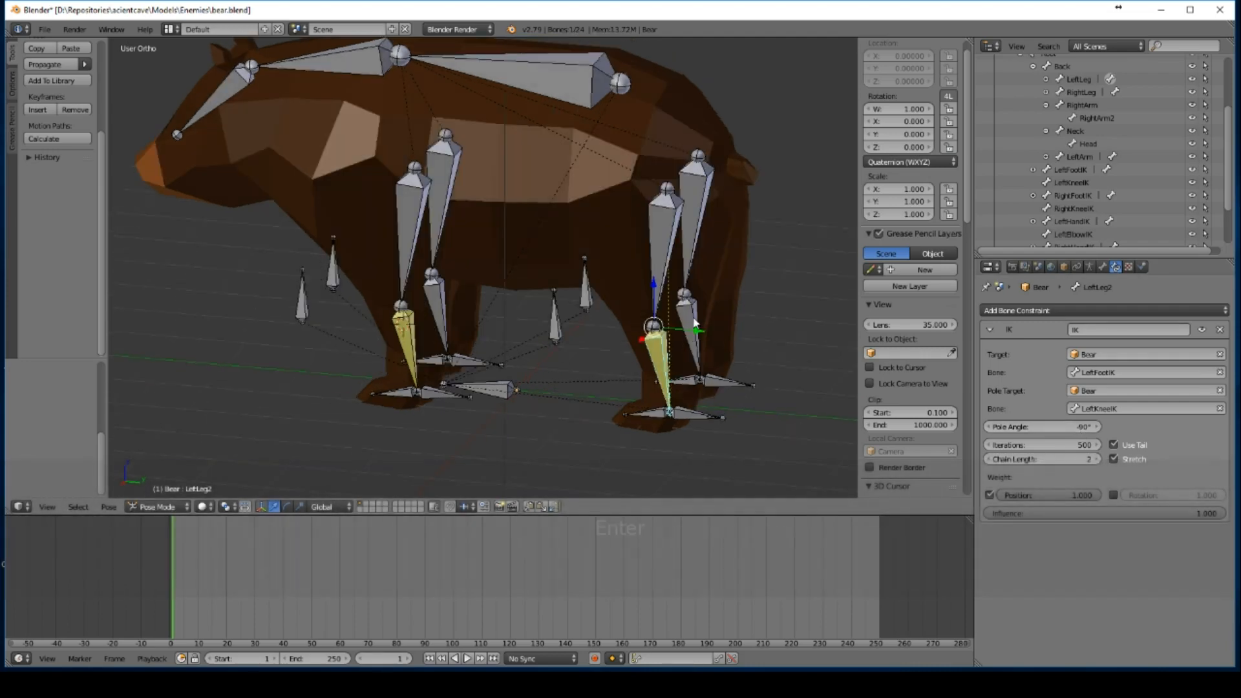
Step: Add an Inverse Kinematics constraint to the RightLeg2 bone with the Bear armature as both target and pole target
{"action": "right_click", "coordinate": [693, 319]}
{"action": "left_click", "coordinate": [1144, 312]}
{"action": "left_click", "coordinate": [1102, 368]}
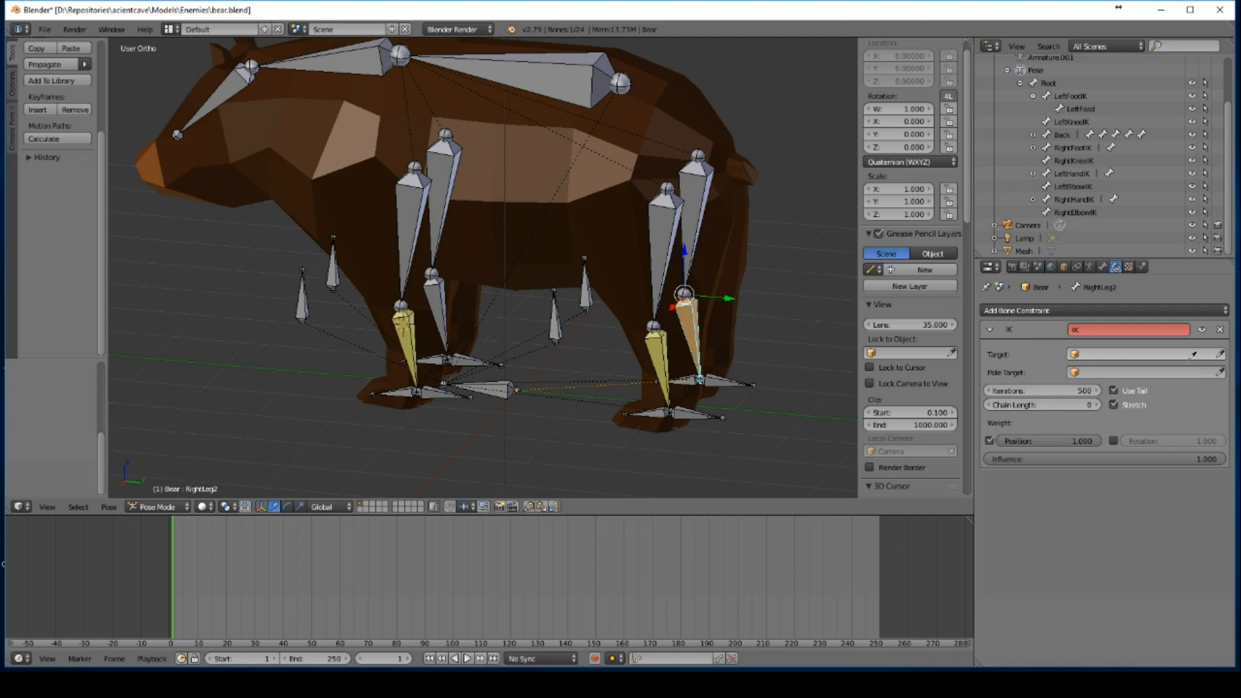
{"action": "left_click", "coordinate": [1137, 354]}
{"action": "left_click", "coordinate": [1102, 375]}
{"action": "left_click", "coordinate": [1105, 372]}
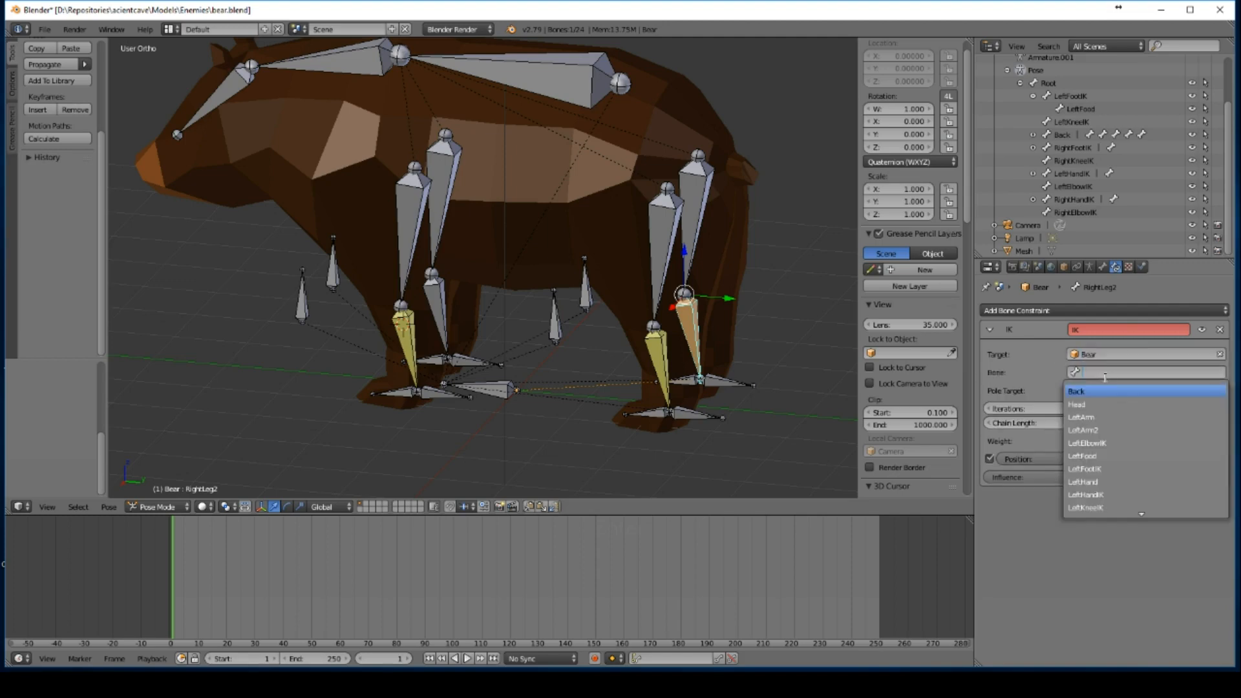
{"action": "left_click", "coordinate": [1042, 388]}
{"action": "left_click", "coordinate": [1106, 394]}
{"action": "left_click", "coordinate": [1093, 409]}
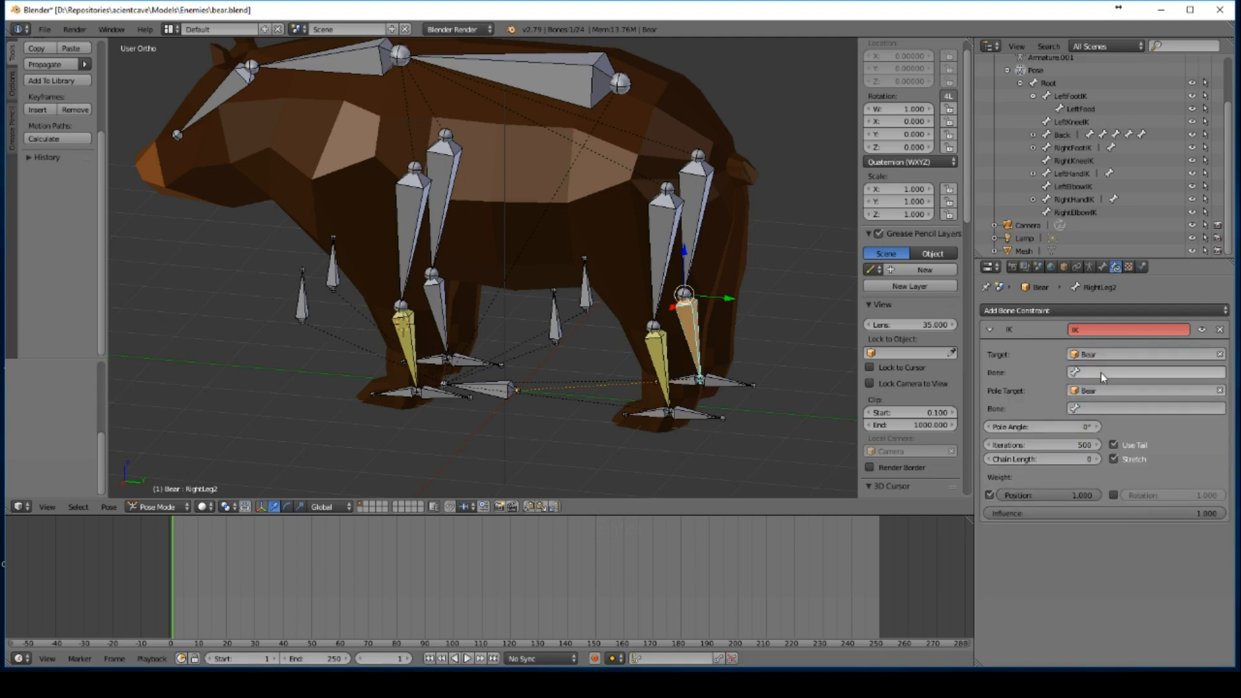
Step: Assign RightFootIK as the target bone and RightKneeIK as the pole bone of the RightLeg2 IK constraint
{"action": "left_click", "coordinate": [1104, 370]}
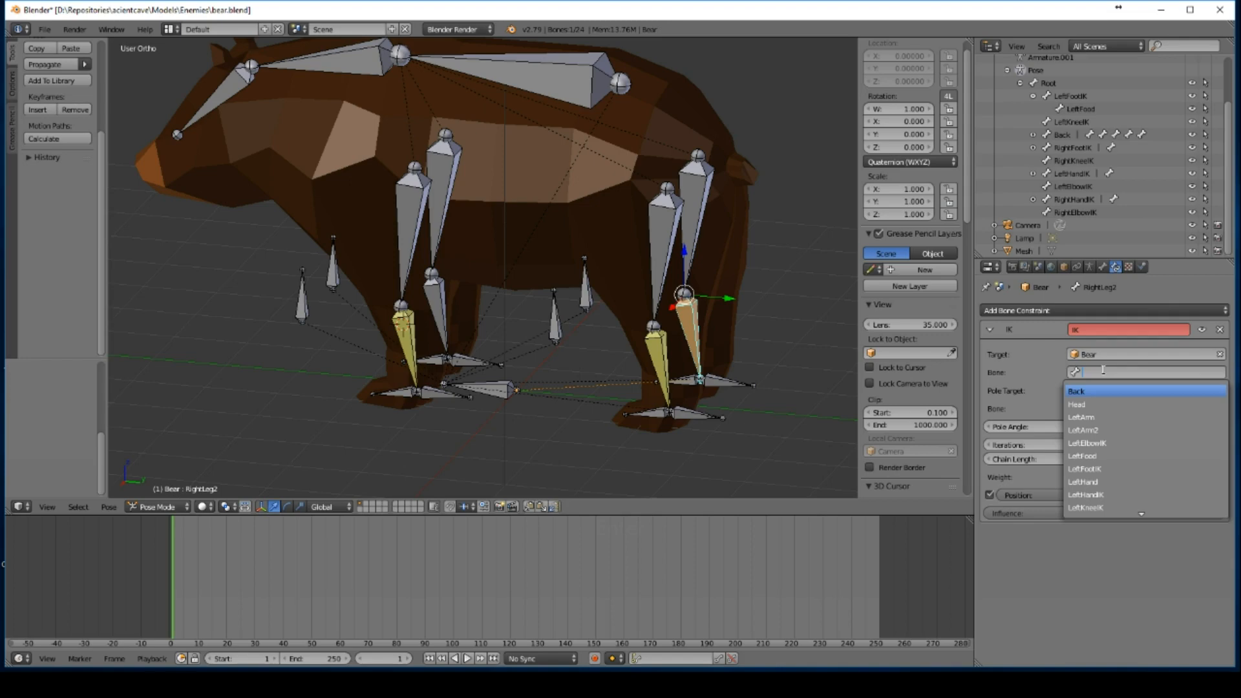
{"action": "type", "text": "rig"}
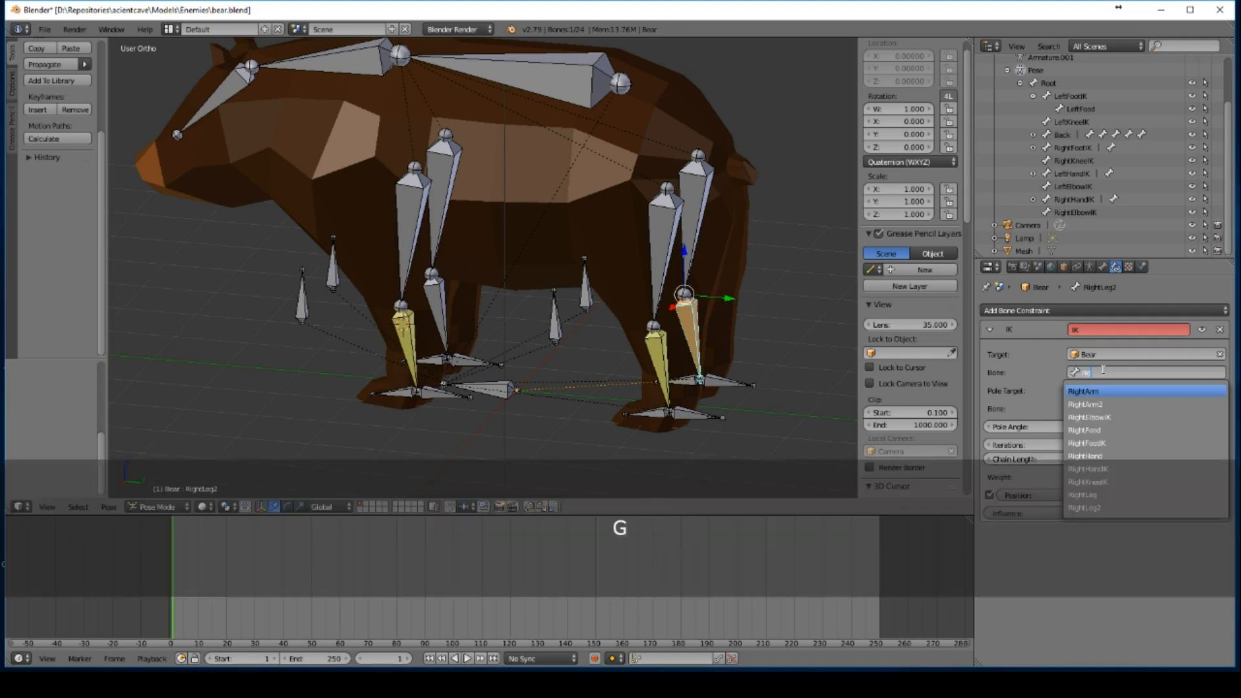
{"action": "type", "text": "htfootik"}
{"action": "key", "text": "Return"}
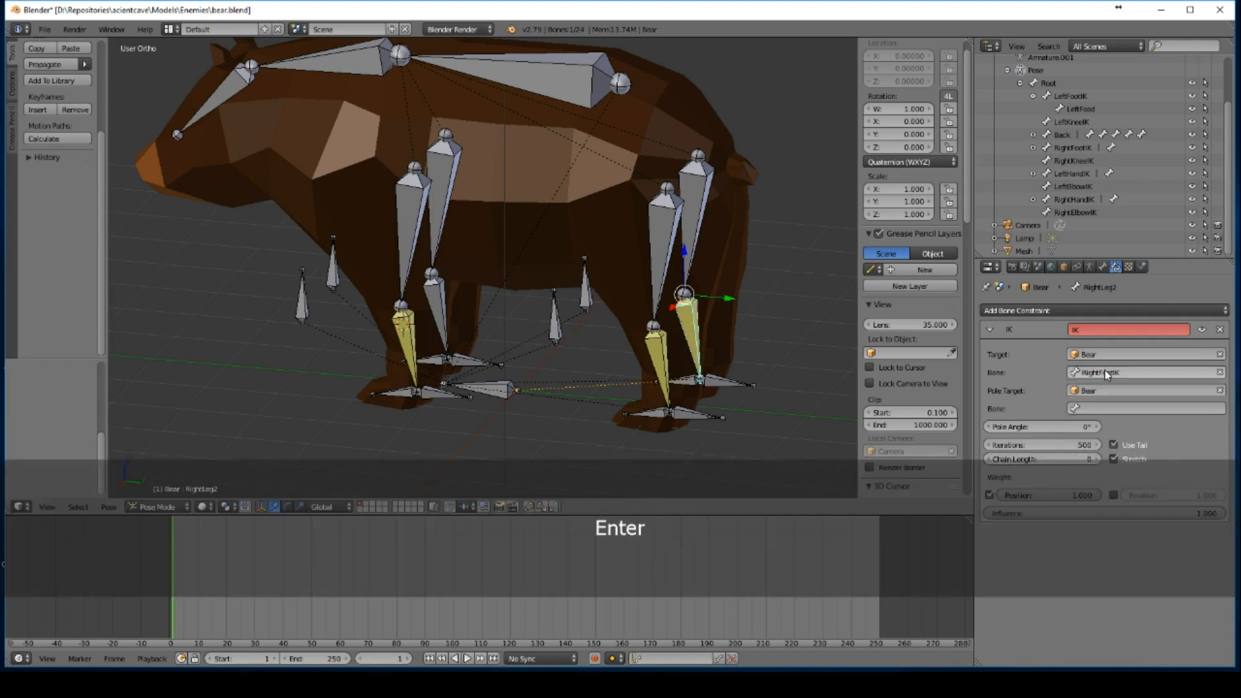
{"action": "left_click", "coordinate": [1112, 407]}
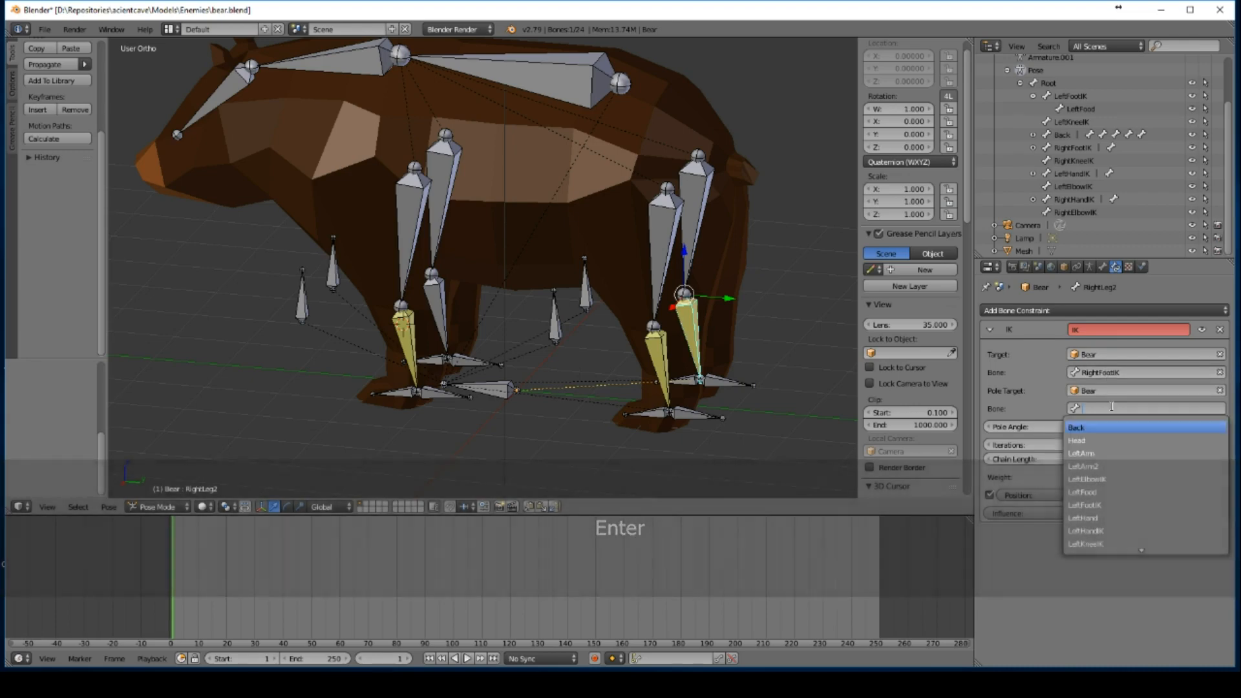
{"action": "type", "text": "knee"}
{"action": "key", "text": "Down"}
{"action": "key", "text": "Return"}
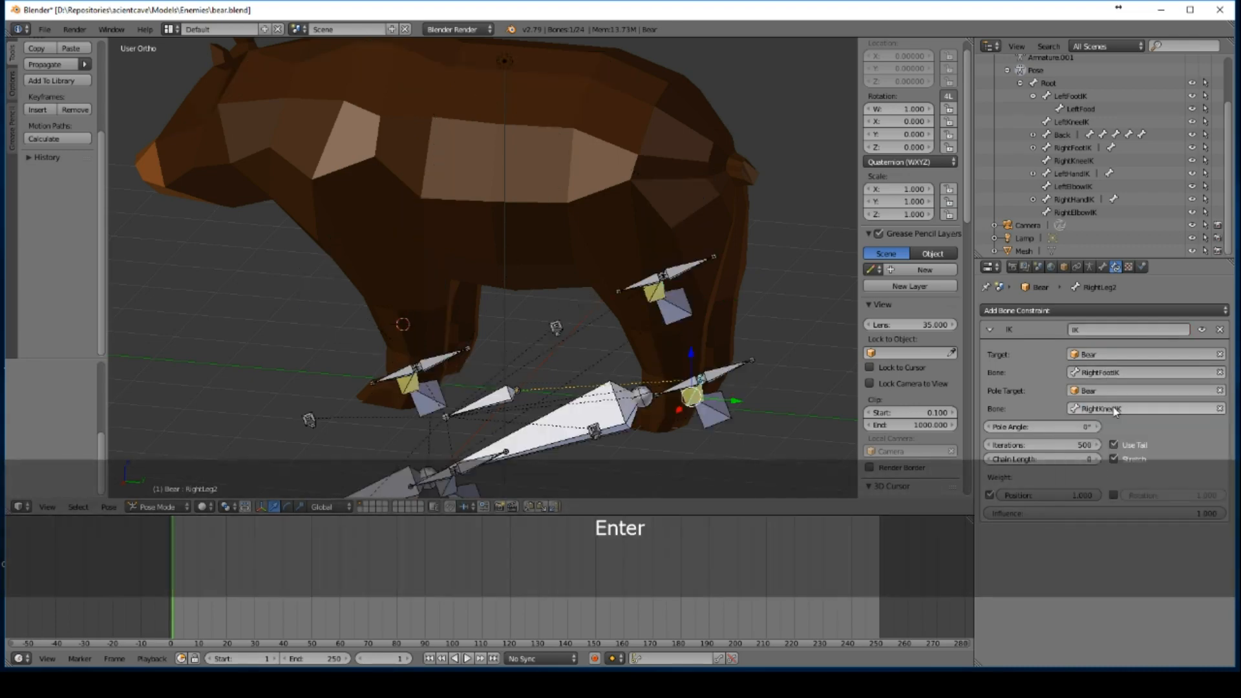
Step: Set the RightLeg2 IK constraint's chain length to 2 and match its pole angle to the left leg's
{"action": "left_click", "coordinate": [1068, 460]}
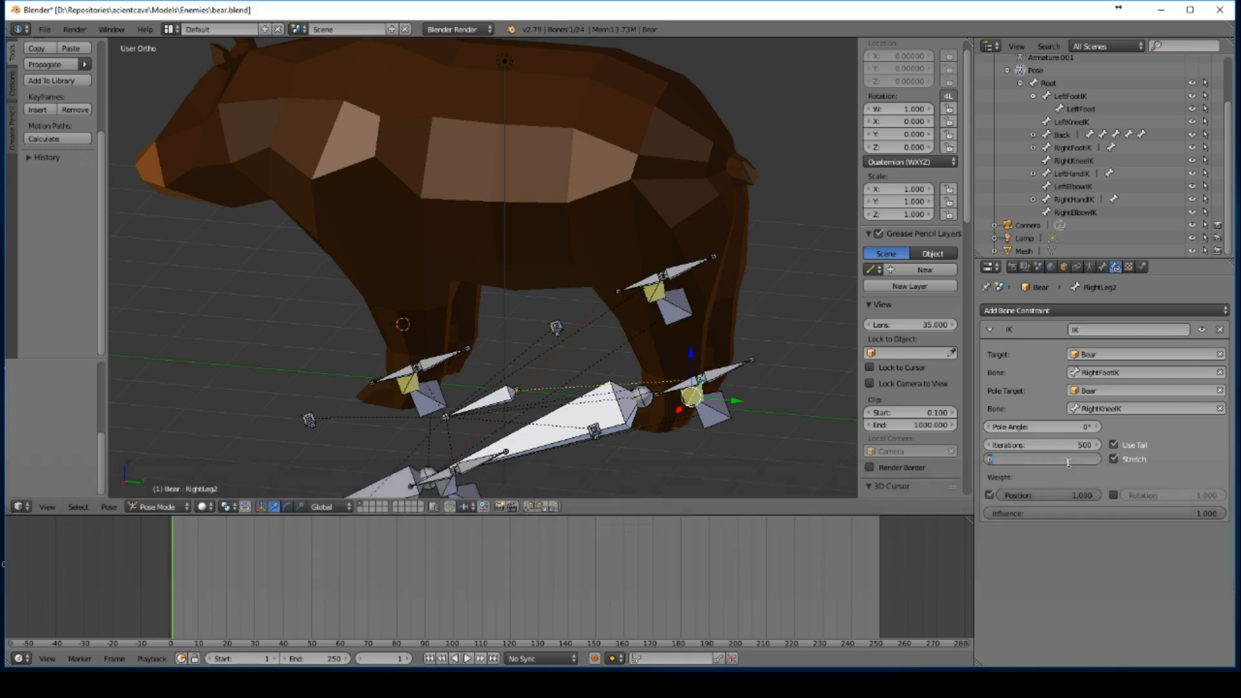
{"action": "type", "text": "2"}
{"action": "key", "text": "Return"}
{"action": "left_click", "coordinate": [1072, 426]}
{"action": "type", "text": "-"}
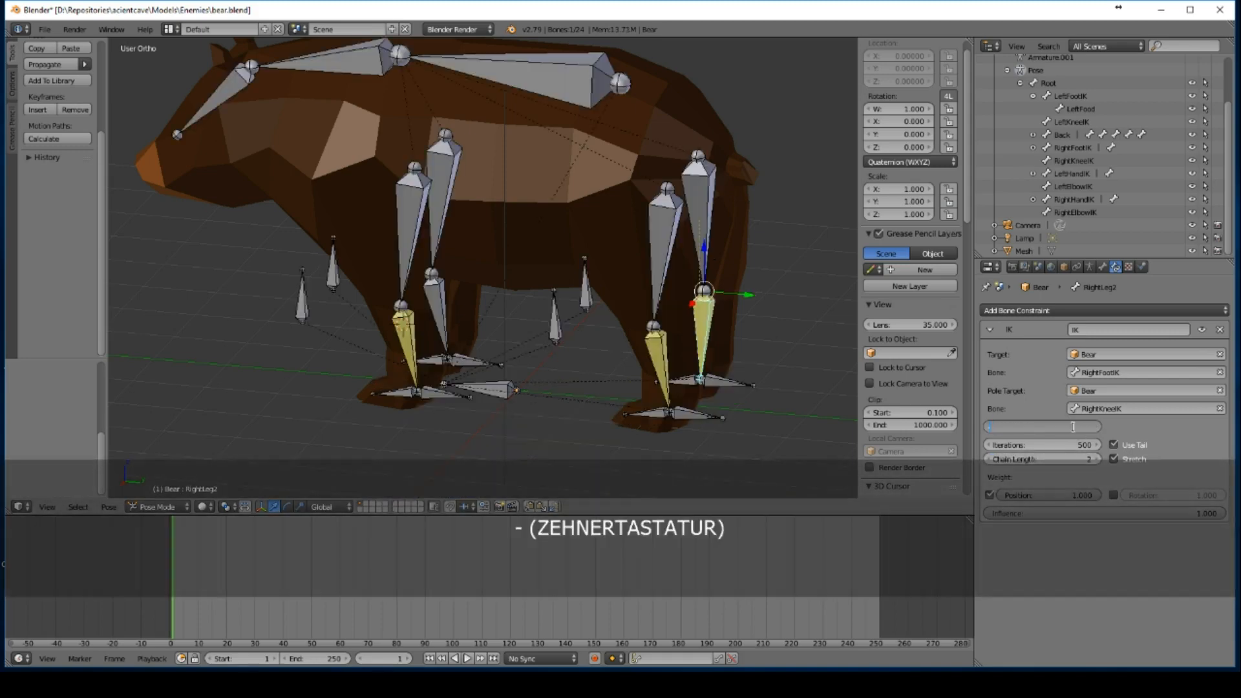
{"action": "key", "text": "Return"}
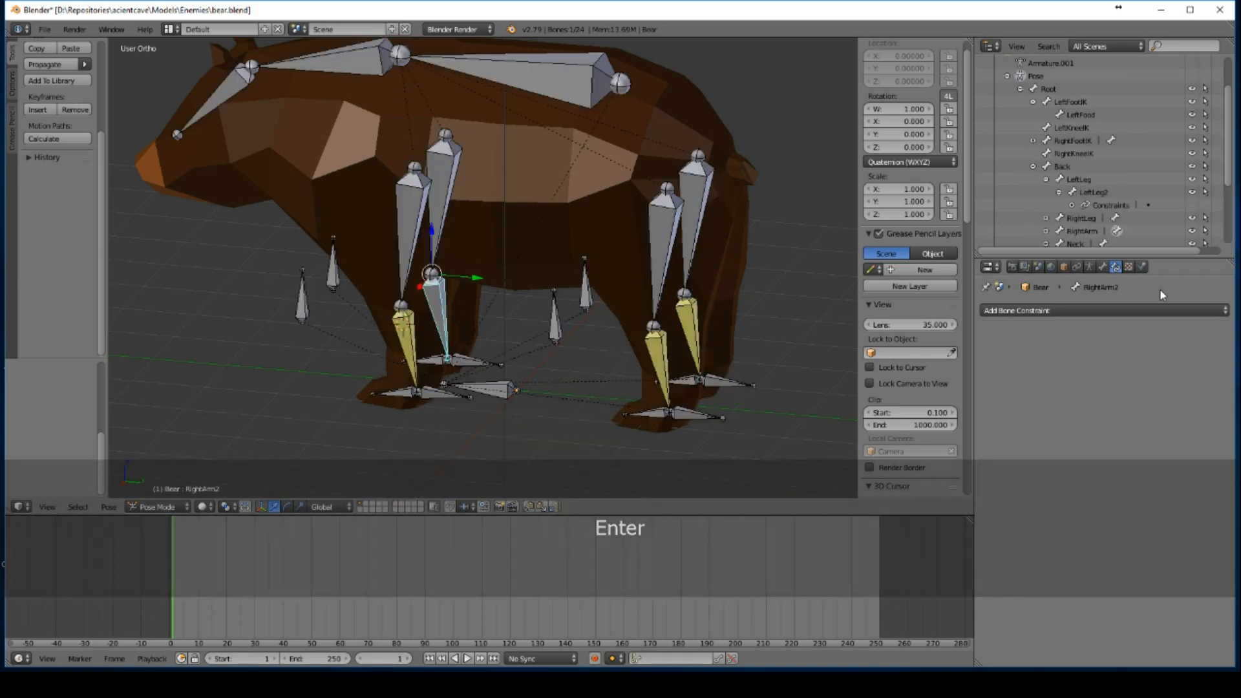
Step: Add an Inverse Kinematics constraint to the RightArm2 bone with the Bear armature as both target and pole target
{"action": "left_click", "coordinate": [1136, 310]}
{"action": "left_click", "coordinate": [1073, 368]}
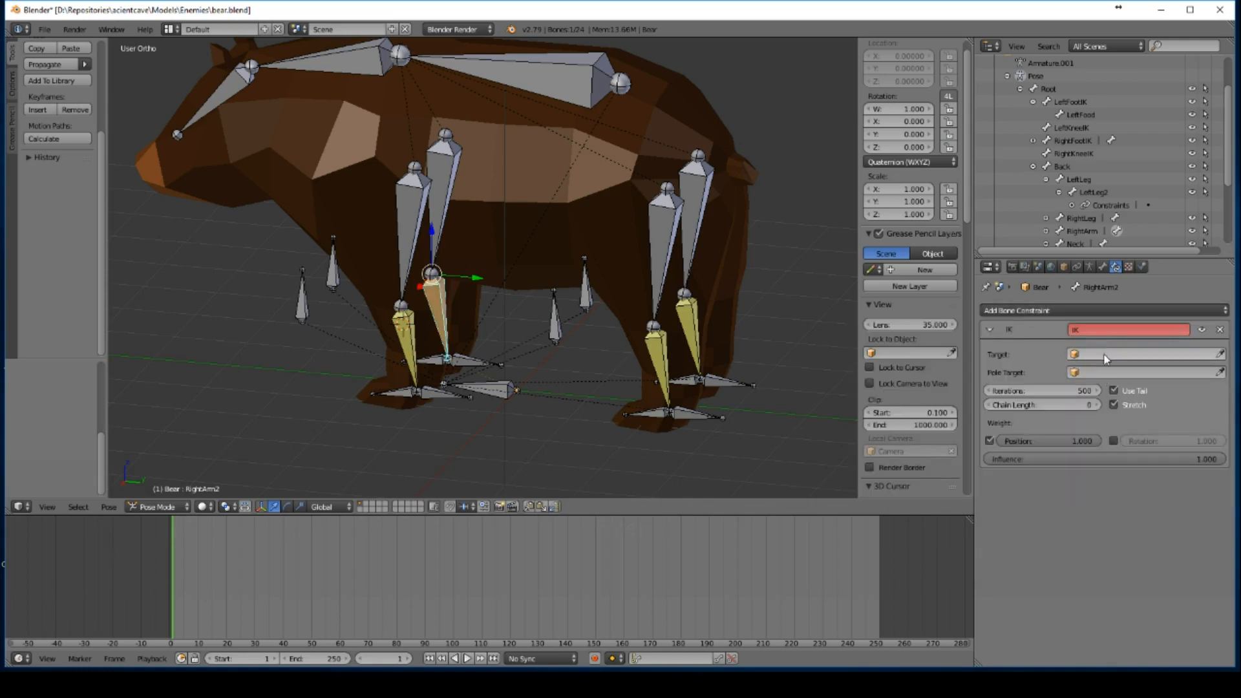
{"action": "left_click", "coordinate": [1105, 354]}
{"action": "left_click", "coordinate": [1092, 376]}
{"action": "left_click", "coordinate": [1109, 390]}
{"action": "left_click", "coordinate": [1109, 405]}
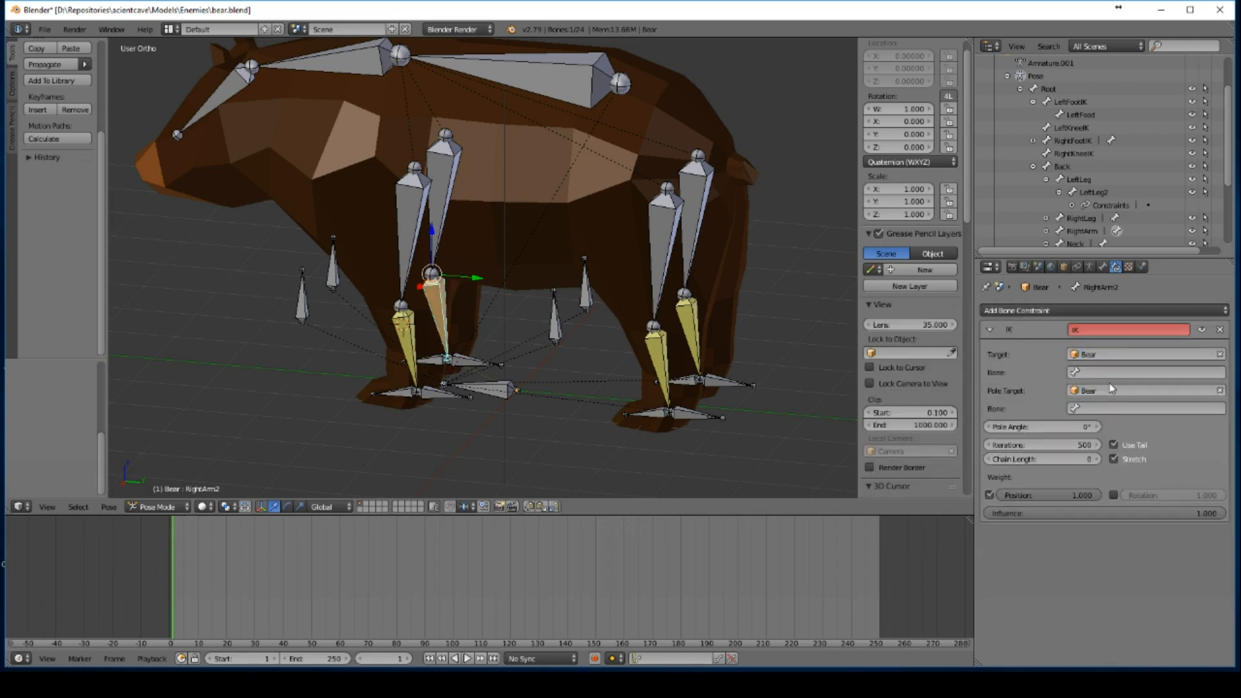
Step: Assign RightElbowIK as the pole bone and RightHandIK as the target bone of the RightArm2 IK constraint
{"action": "left_click", "coordinate": [1104, 407]}
{"action": "type", "text": "el"}
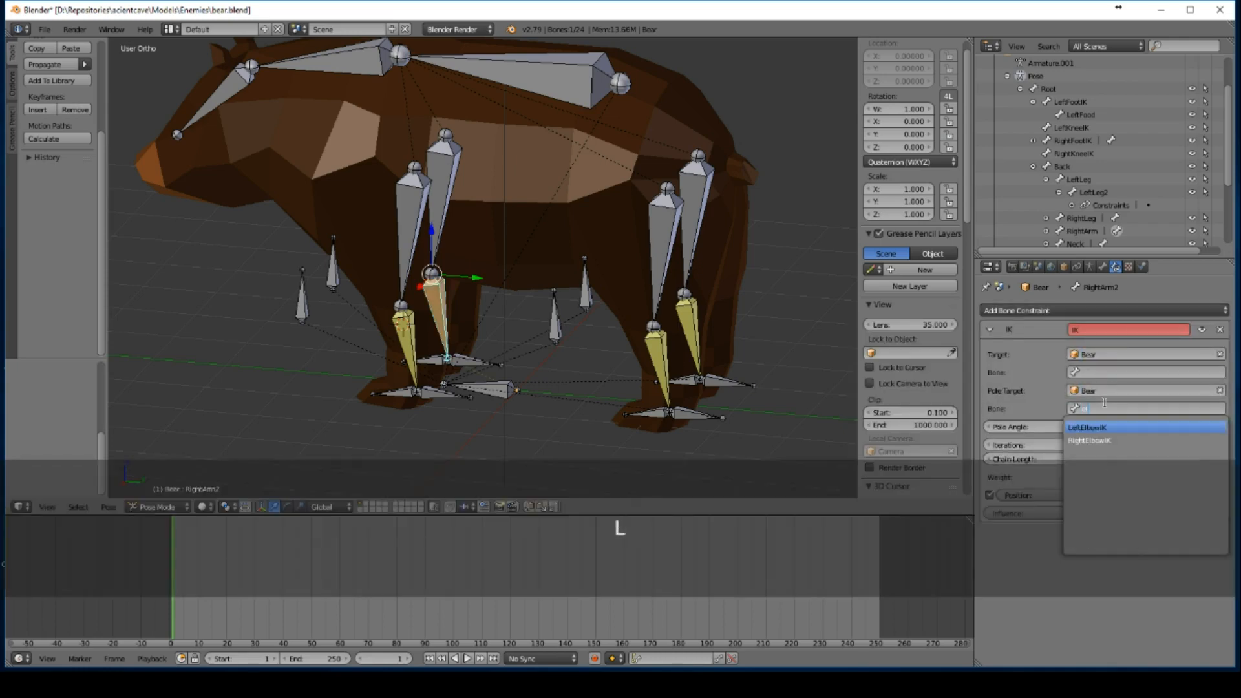
{"action": "left_click", "coordinate": [1101, 427]}
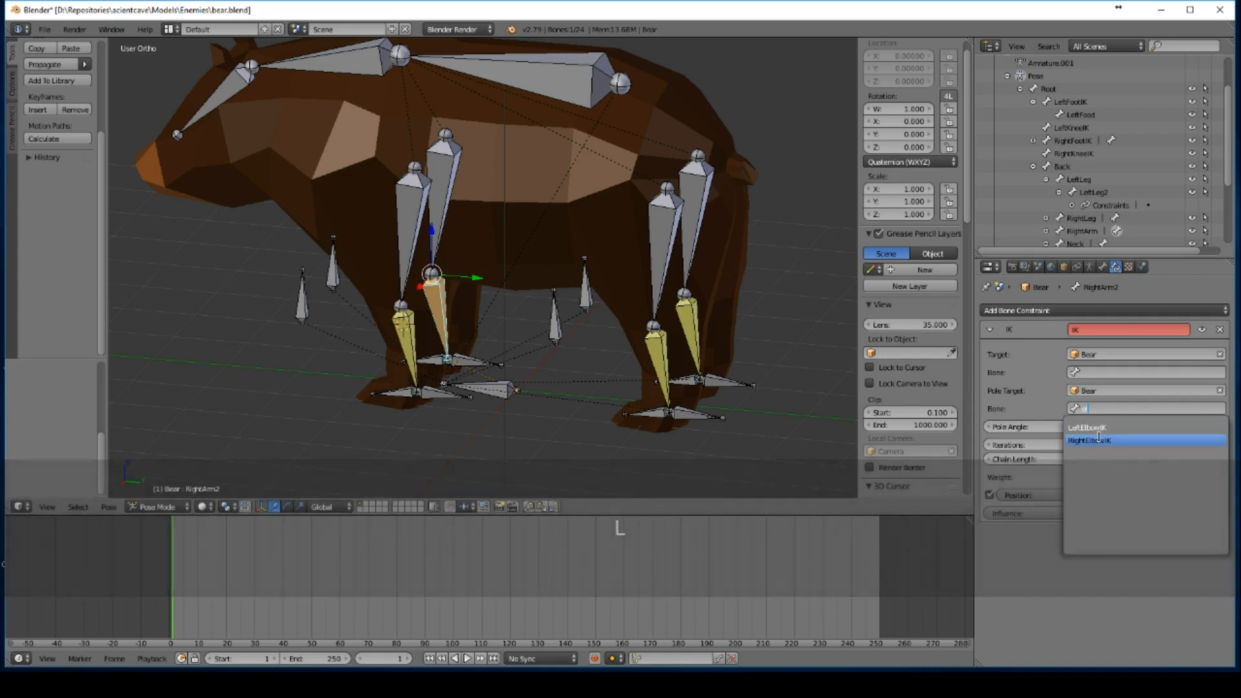
{"action": "left_click", "coordinate": [1103, 372]}
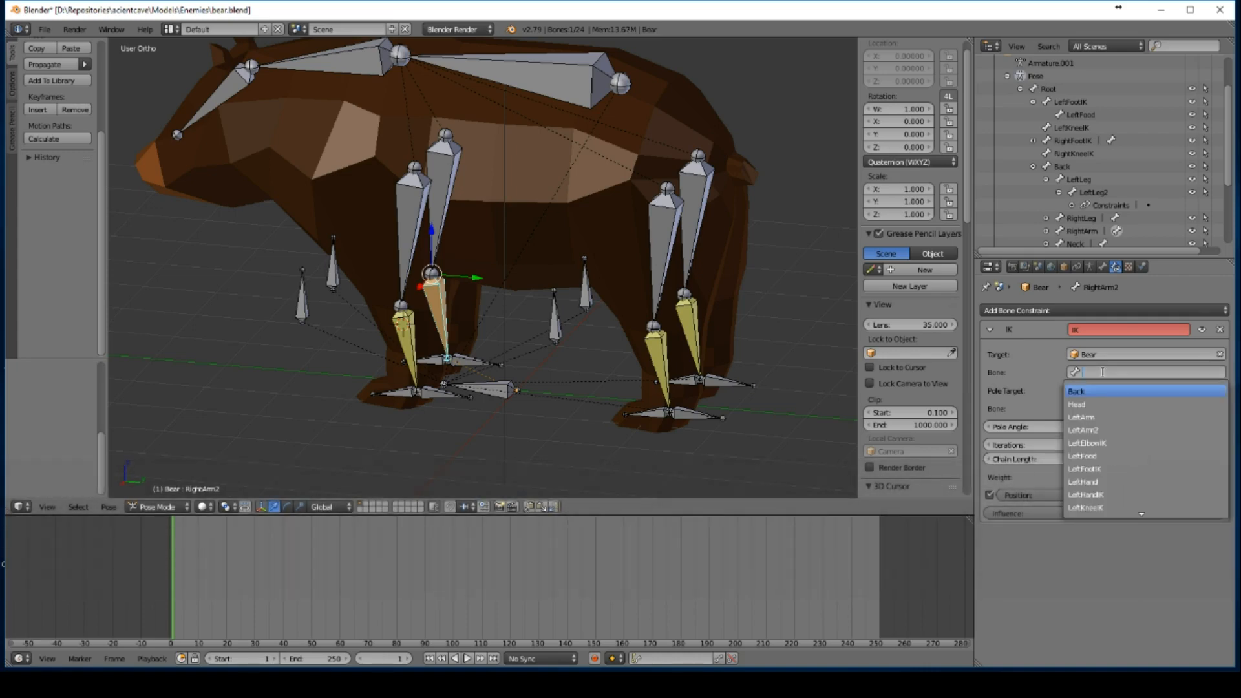
{"action": "type", "text": "d"}
{"action": "key", "text": "Down"}
{"action": "key", "text": "Down"}
{"action": "key", "text": "Down"}
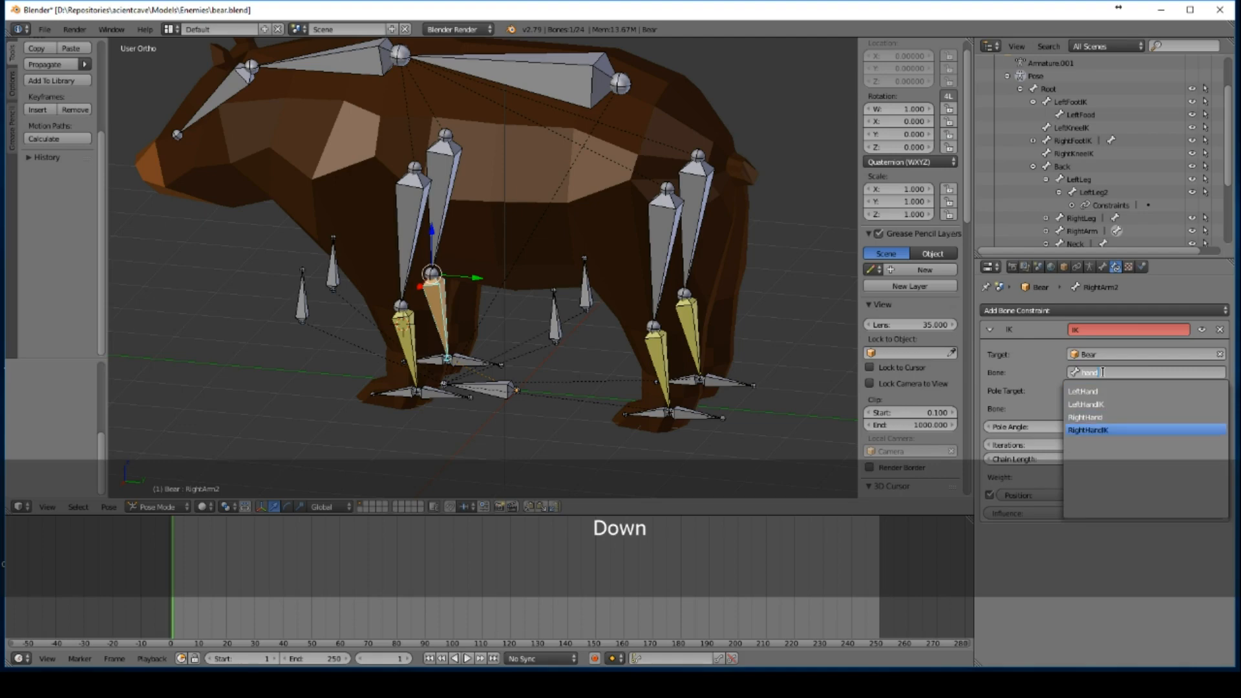
{"action": "key", "text": "Return"}
Step: Set the RightArm2 IK constraint's chain length to 2 and its pole angle to -90°
{"action": "left_click", "coordinate": [1077, 458]}
{"action": "type", "text": "2"}
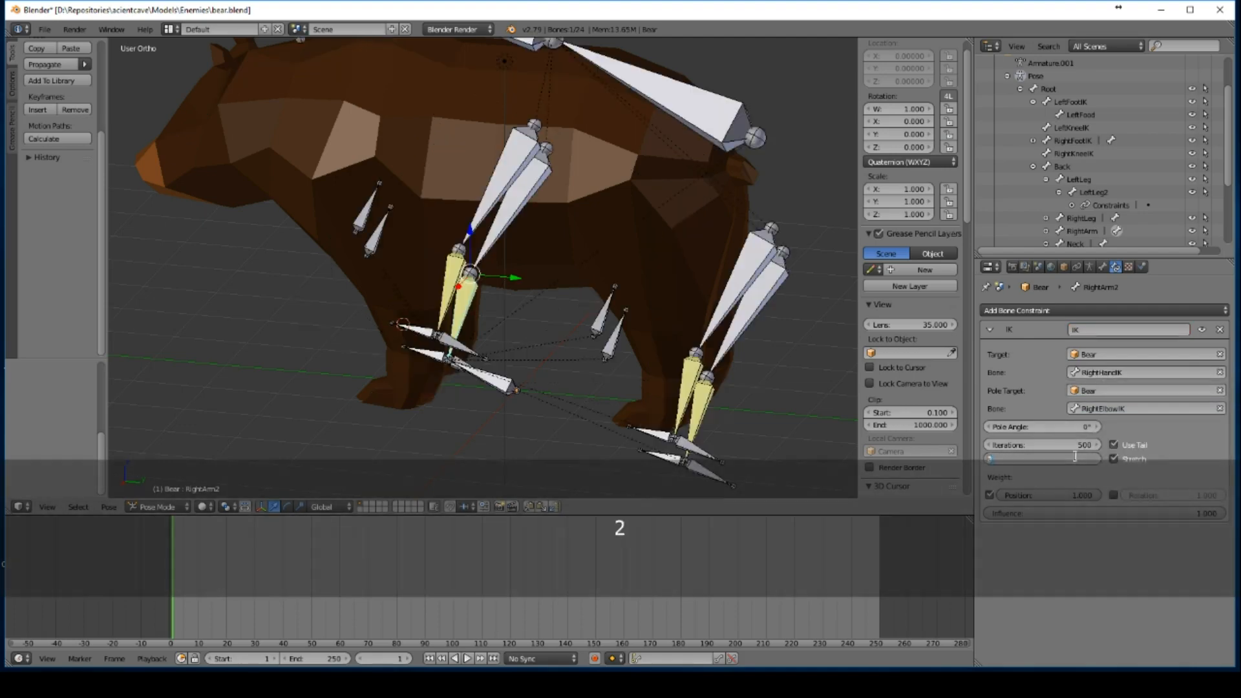
{"action": "key", "text": "Return"}
{"action": "left_click", "coordinate": [1082, 428]}
{"action": "type", "text": "-90"}
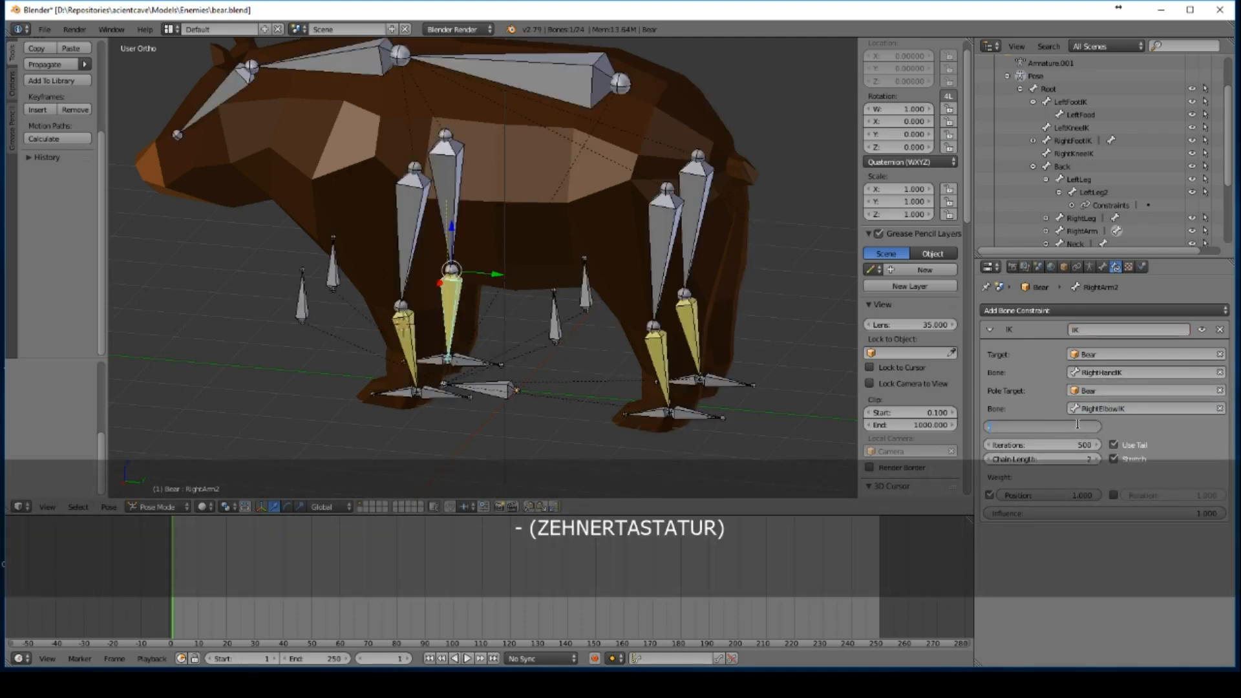
{"action": "key", "text": "Return"}
{"action": "middle_click_drag", "start_coordinate": [461, 275], "coordinate": [475, 297]}
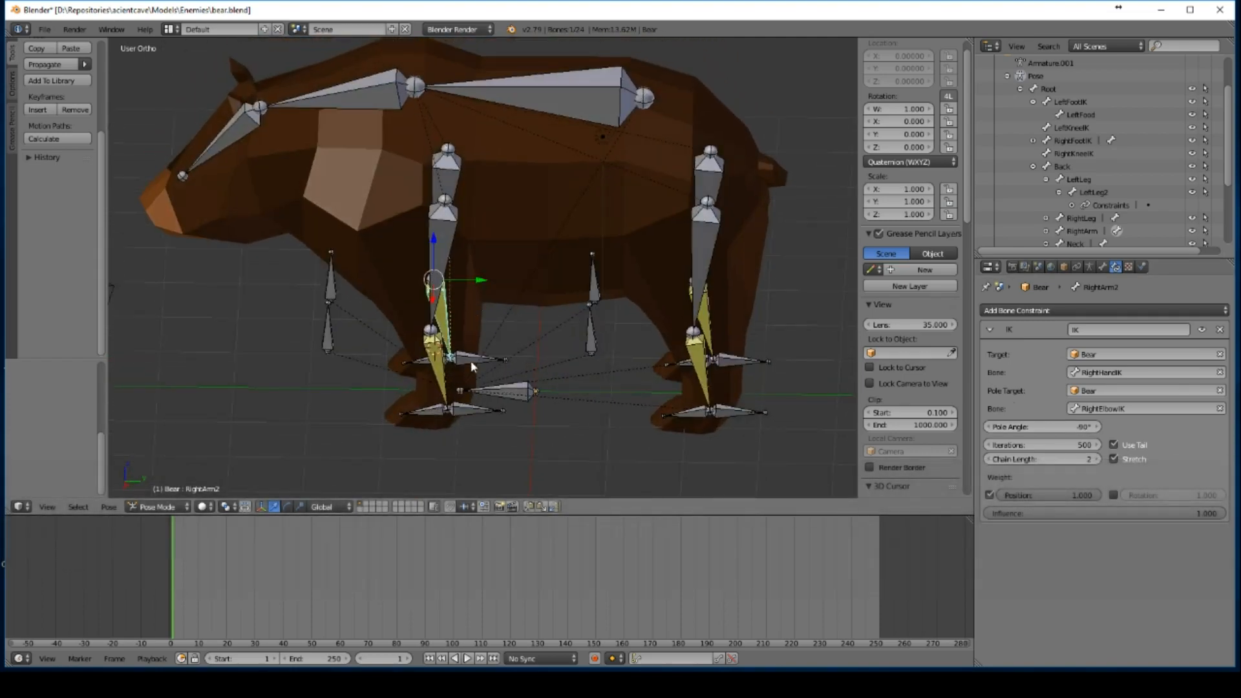
Step: Test the right arm's inverse kinematics by moving the RightHandIK bone, and inspect the rig from several sides
{"action": "right_click", "coordinate": [471, 361]}
{"action": "key", "text": "g"}
{"action": "right_click", "coordinate": [471, 338]}
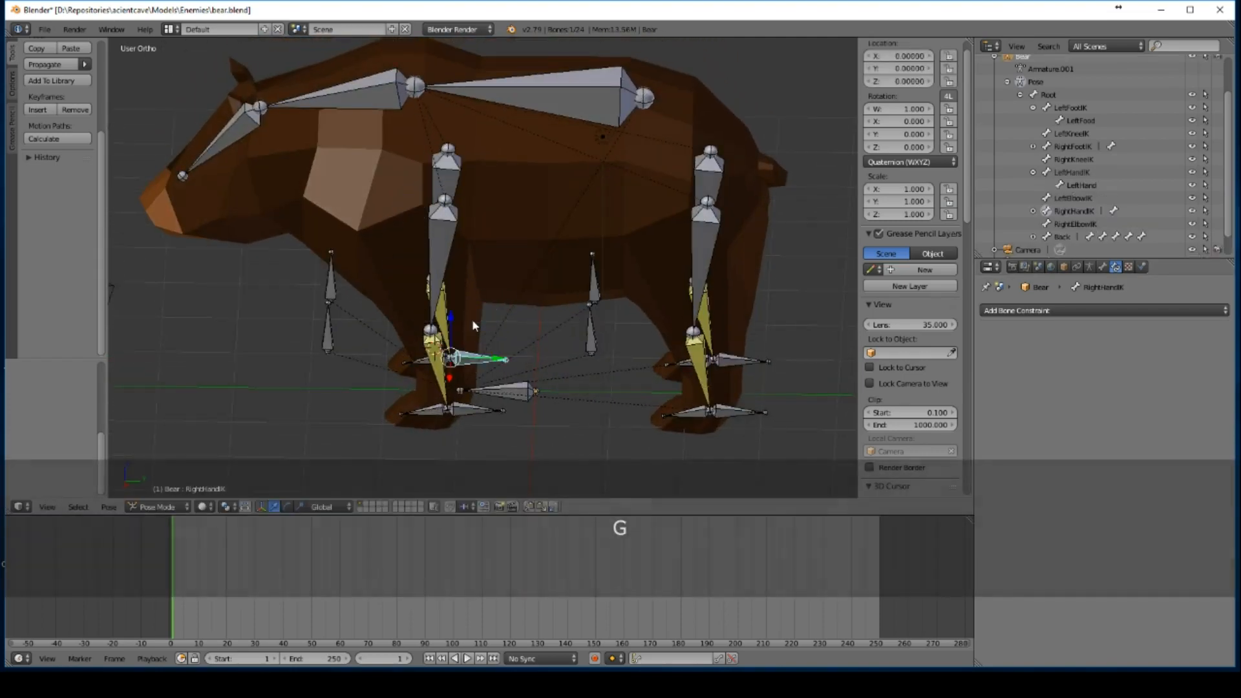
{"action": "middle_click_drag", "start_coordinate": [545, 282], "coordinate": [584, 290]}
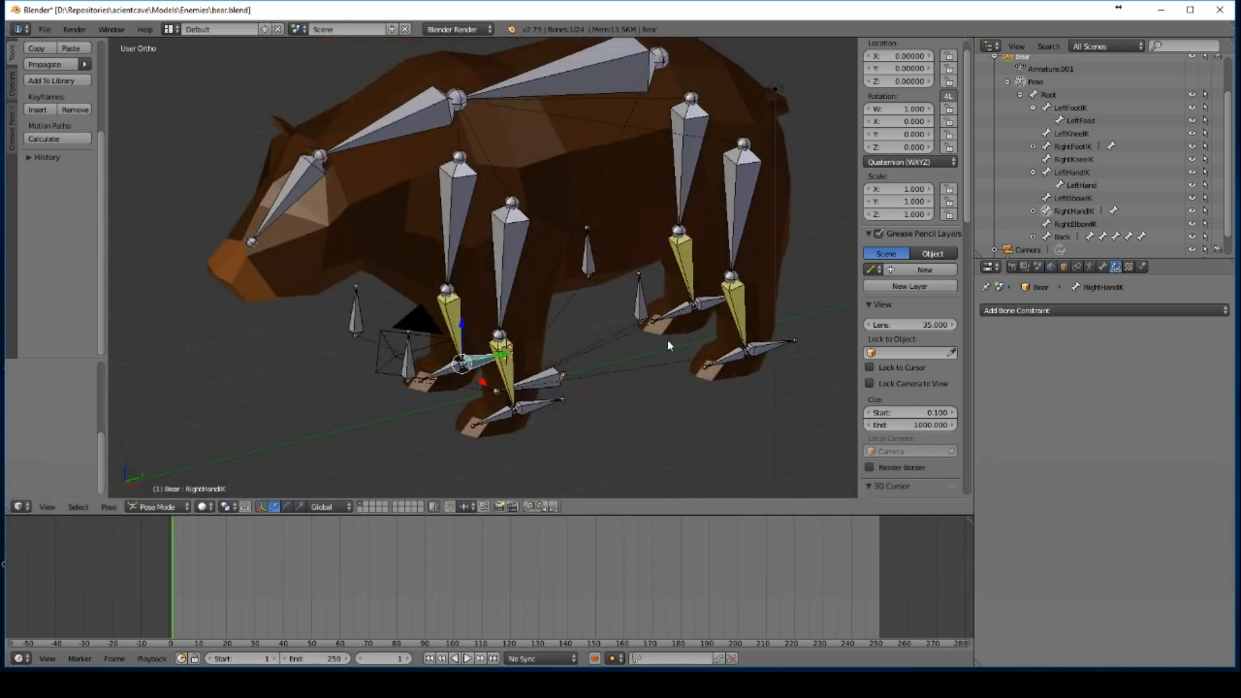
{"action": "middle_click_drag", "start_coordinate": [668, 339], "coordinate": [585, 327]}
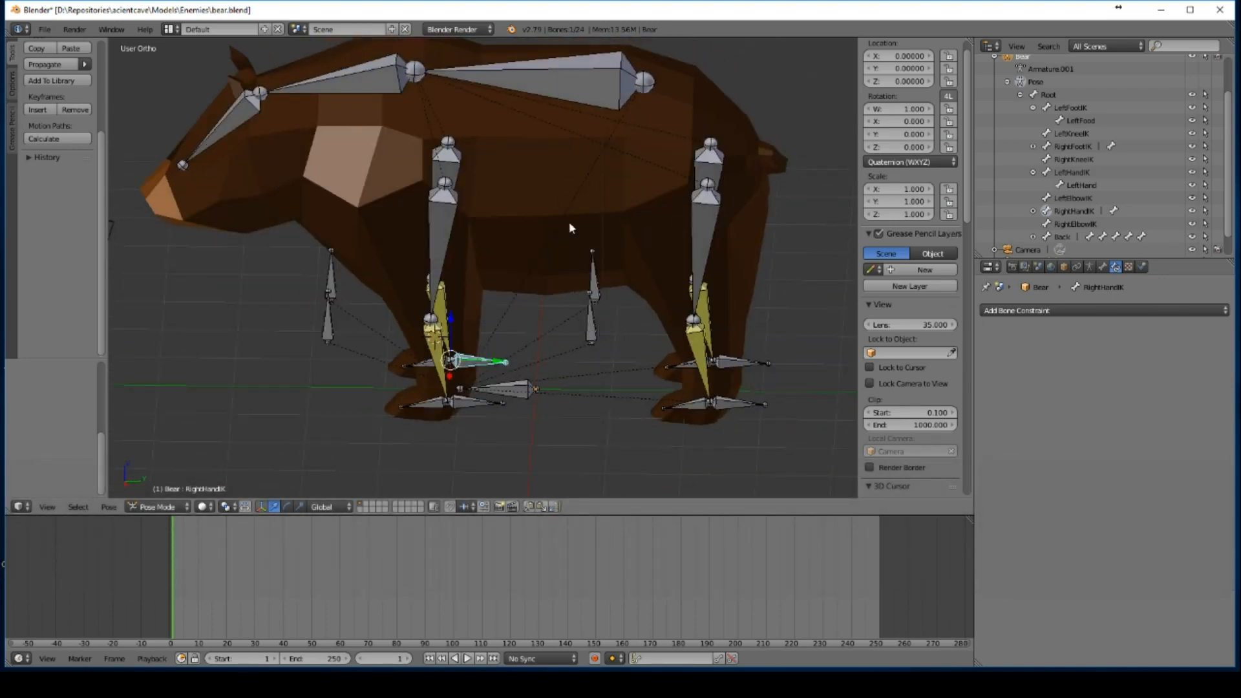
{"action": "middle_click_drag", "start_coordinate": [569, 224], "coordinate": [435, 235]}
{"action": "middle_click_drag", "start_coordinate": [439, 162], "coordinate": [542, 251]}
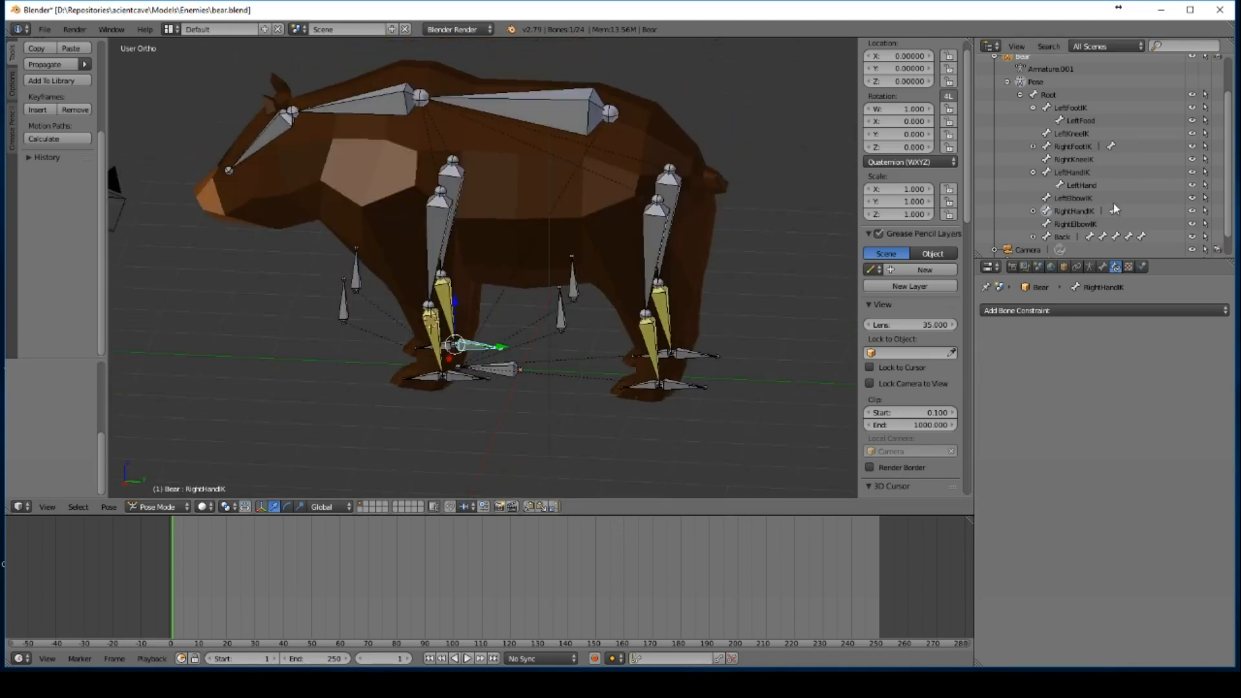
Step: Select the bear mesh together with the Bear armature
{"action": "scroll", "coordinate": [1086, 218], "scroll_direction": "down", "scroll_amount": 2}
{"action": "left_click", "coordinate": [1007, 248]}
{"action": "scroll", "coordinate": [1015, 174], "scroll_direction": "up", "scroll_amount": 5}
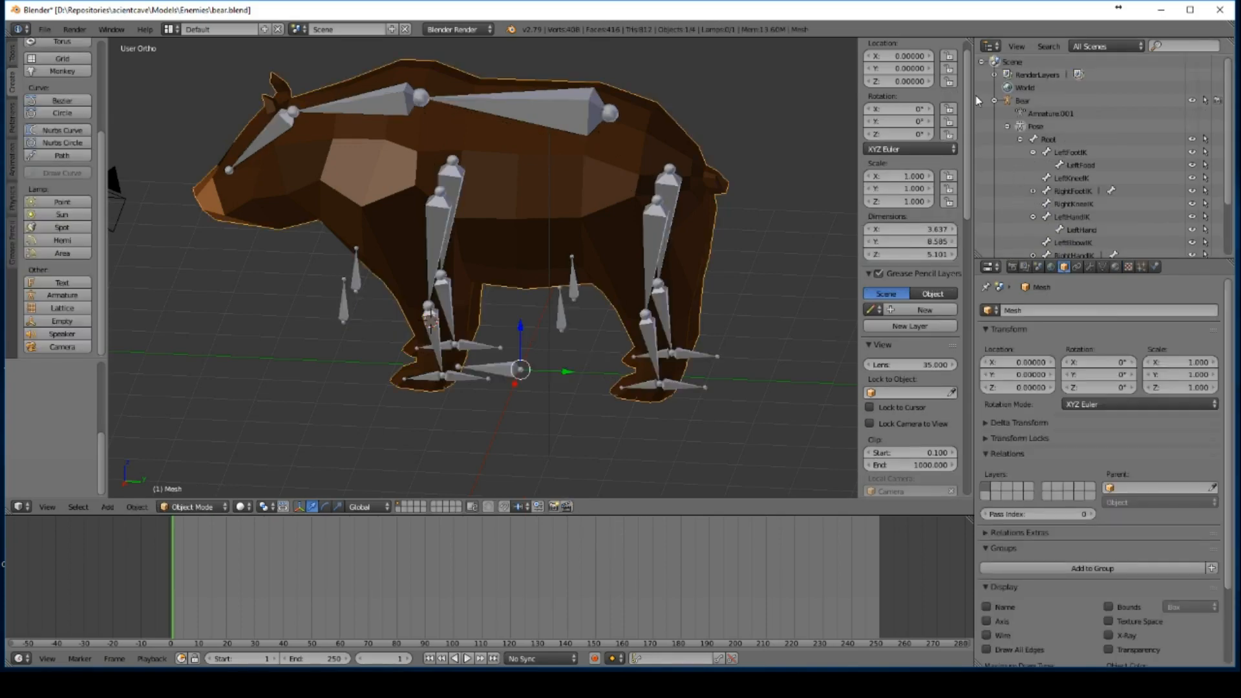
{"action": "left_click", "coordinate": [995, 101]}
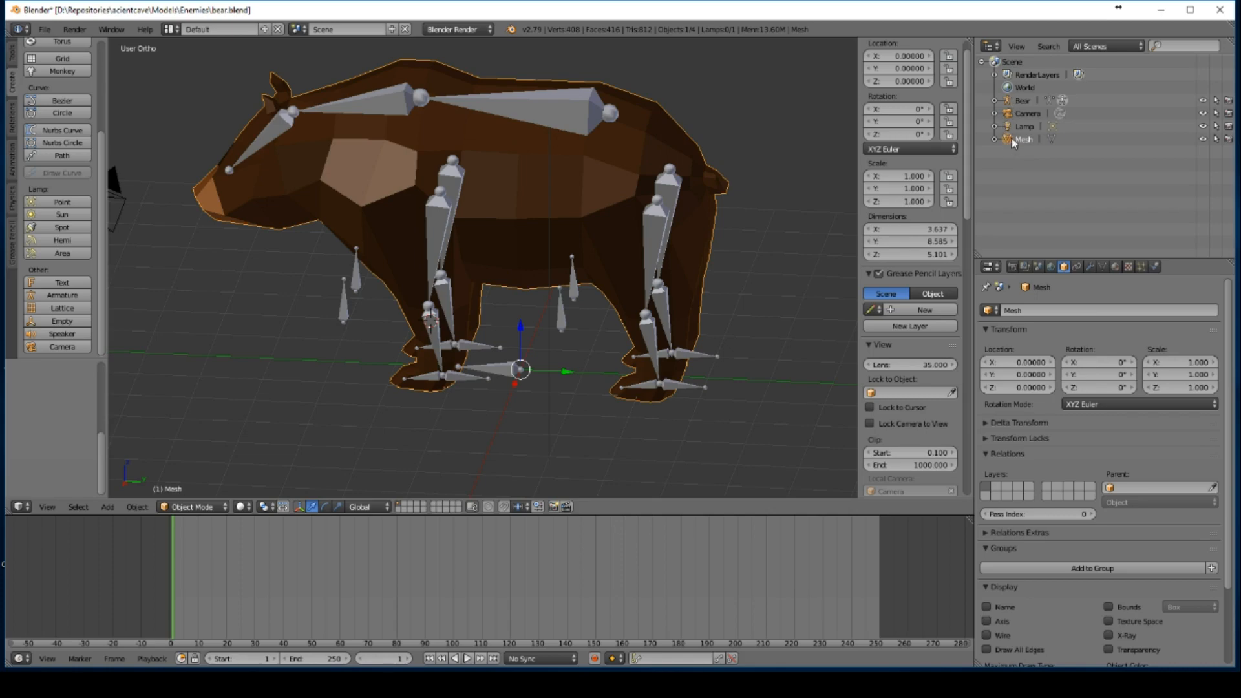
{"action": "key", "text": "shift"}
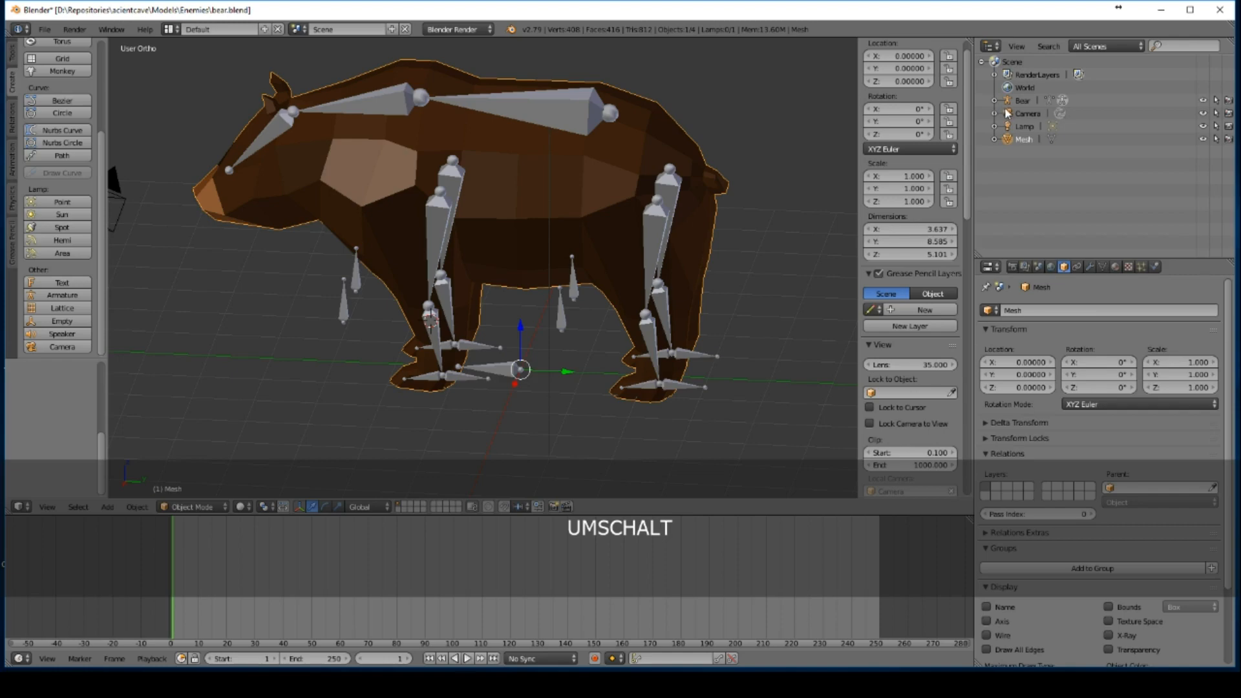
{"action": "left_click", "coordinate": [1007, 101], "text": "shift"}
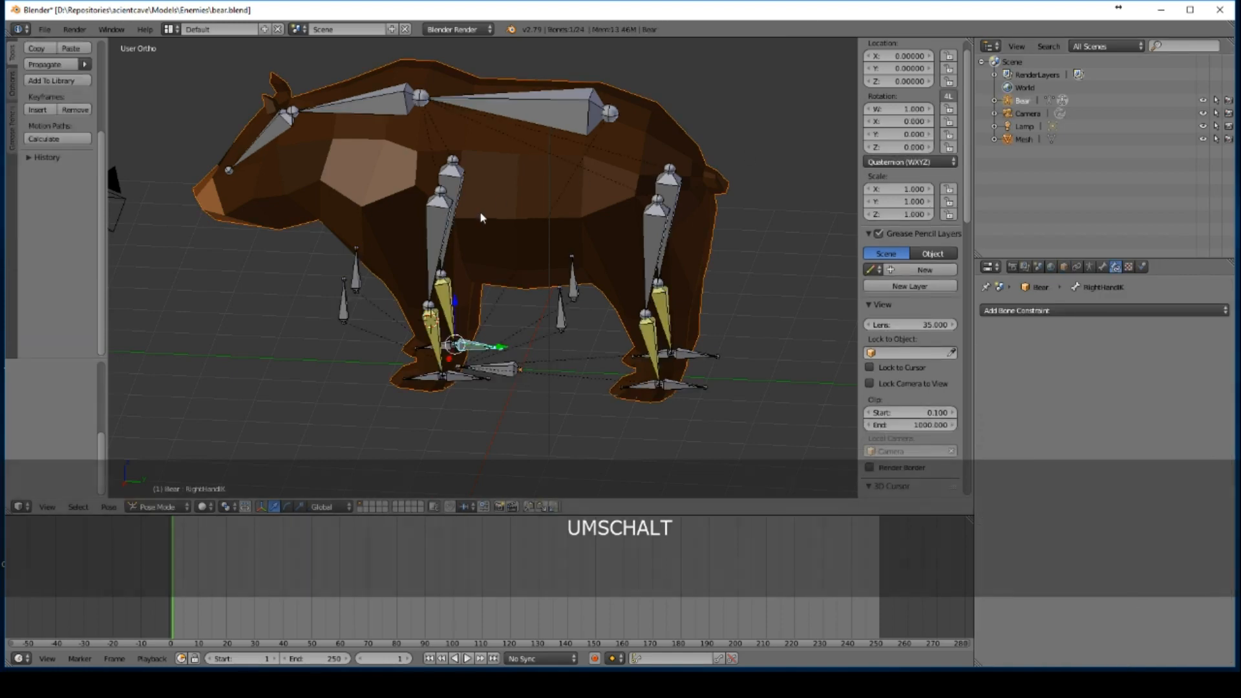
{"action": "key", "text": "alt+p"}
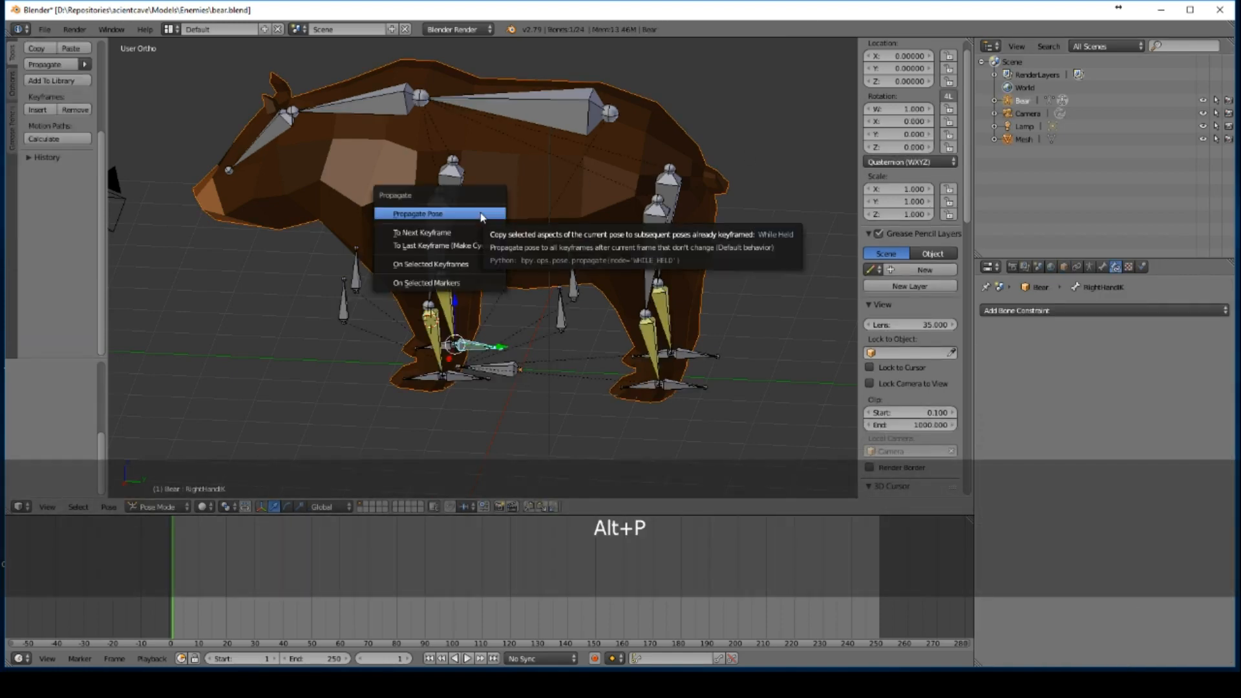
{"action": "key", "text": "Escape"}
{"action": "key", "text": "ctrl+p"}
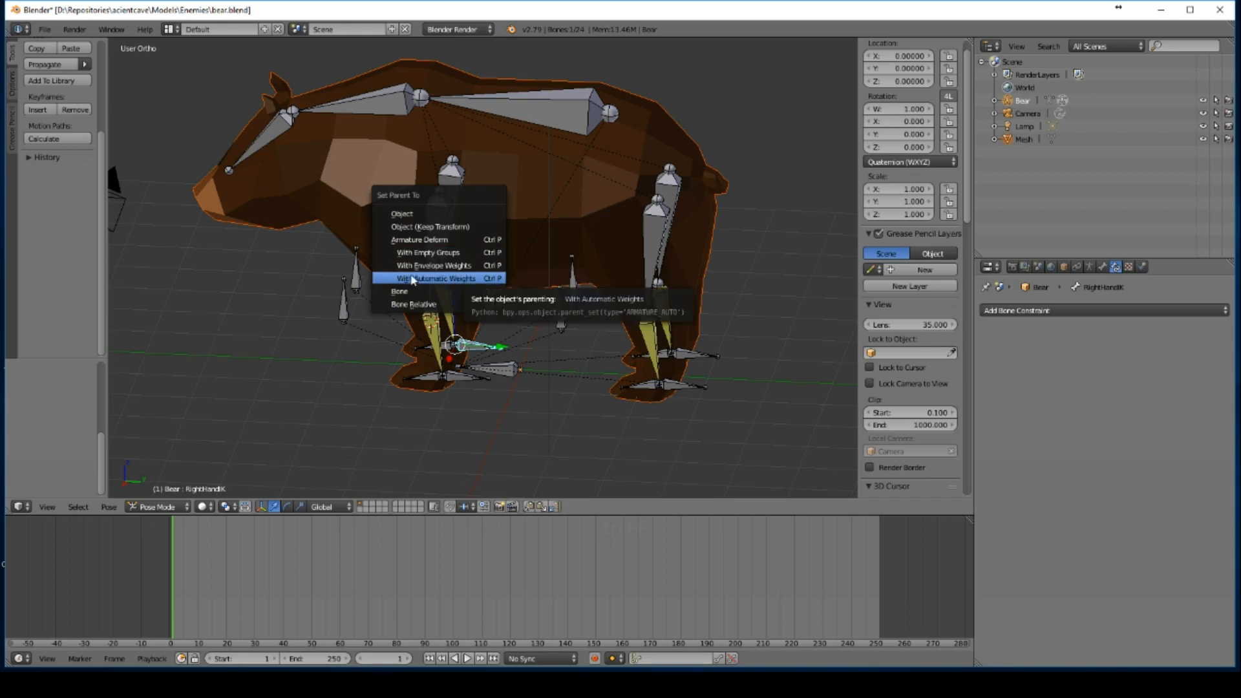
{"action": "key", "text": "Escape"}
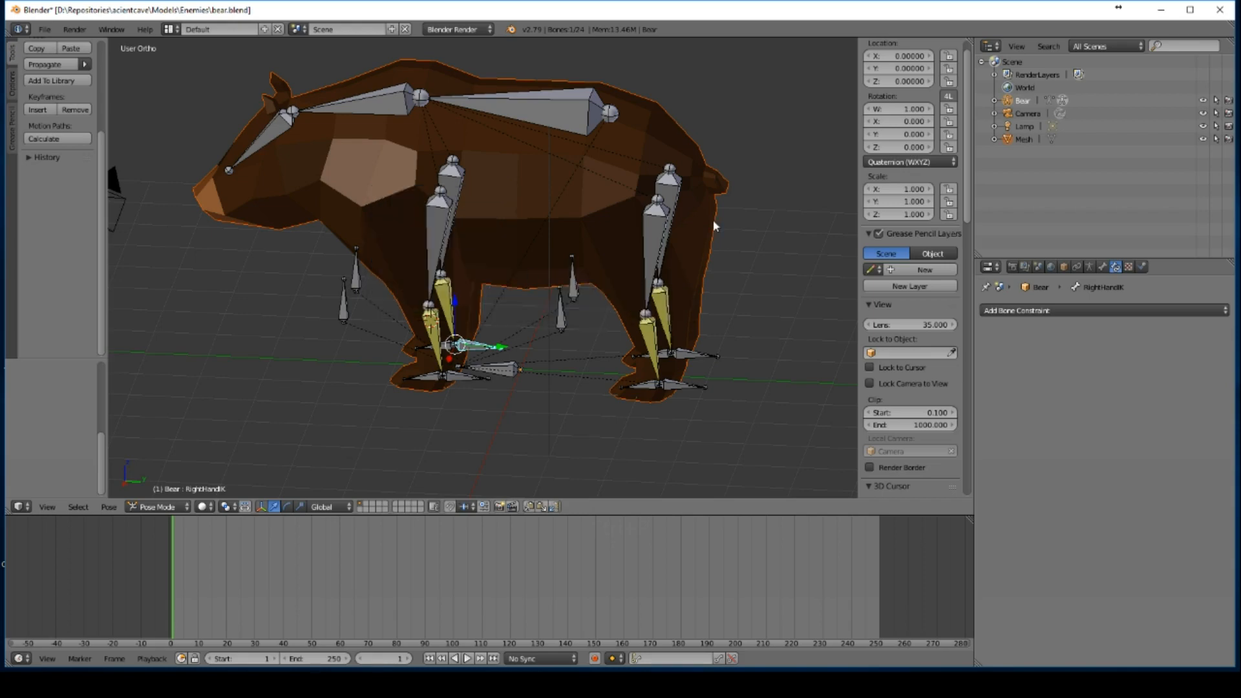
Step: Expand the Bear armature's bone hierarchy, including the children of the Back, Neck, leg, RightArm and RightFootIK bones
{"action": "left_click", "coordinate": [994, 100]}
{"action": "scroll", "coordinate": [1086, 134], "scroll_direction": "down", "scroll_amount": 3}
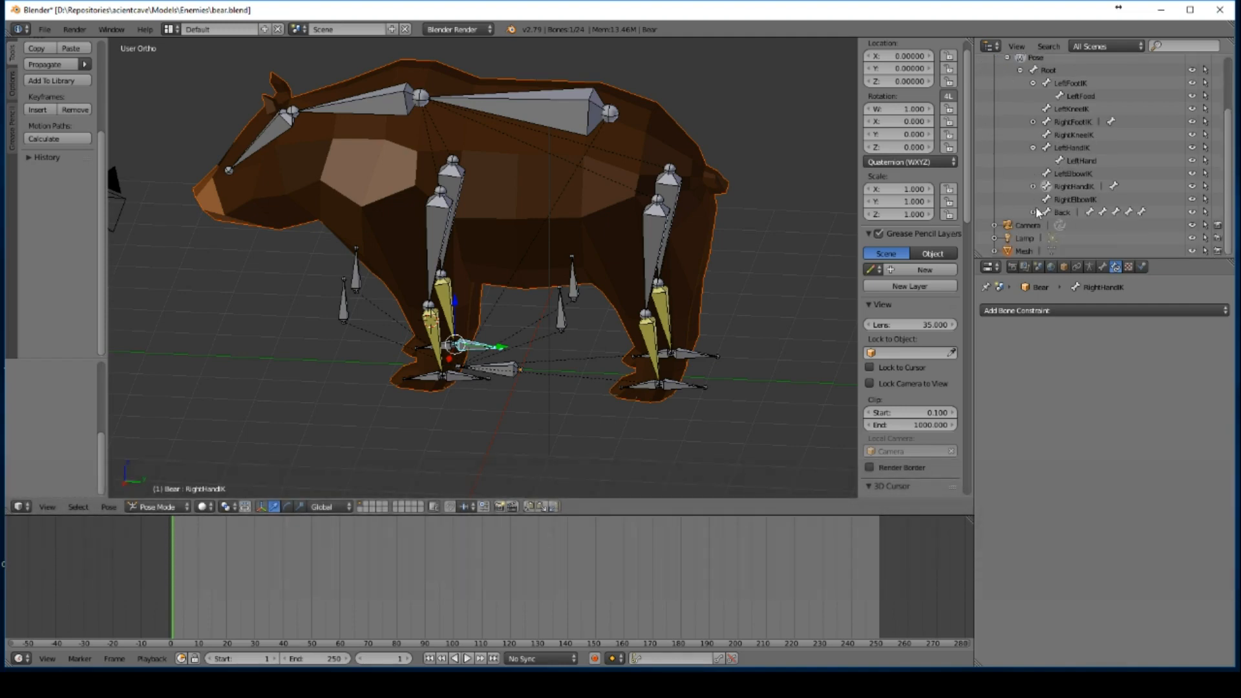
{"action": "left_click", "coordinate": [1033, 212]}
{"action": "scroll", "coordinate": [1044, 217], "scroll_direction": "down", "scroll_amount": 3}
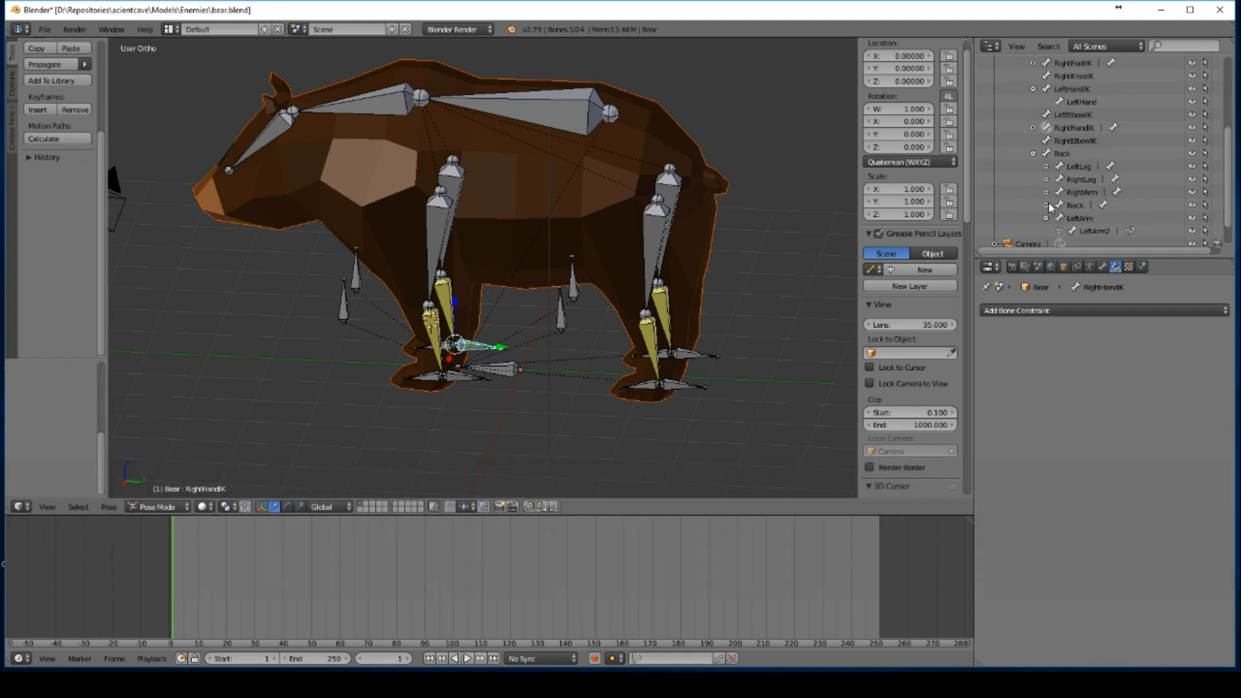
{"action": "left_click", "coordinate": [1047, 204]}
{"action": "left_click", "coordinate": [1046, 192]}
{"action": "left_click", "coordinate": [1046, 180]}
{"action": "left_click", "coordinate": [1046, 167]}
{"action": "scroll", "coordinate": [1047, 150], "scroll_direction": "up", "scroll_amount": 2}
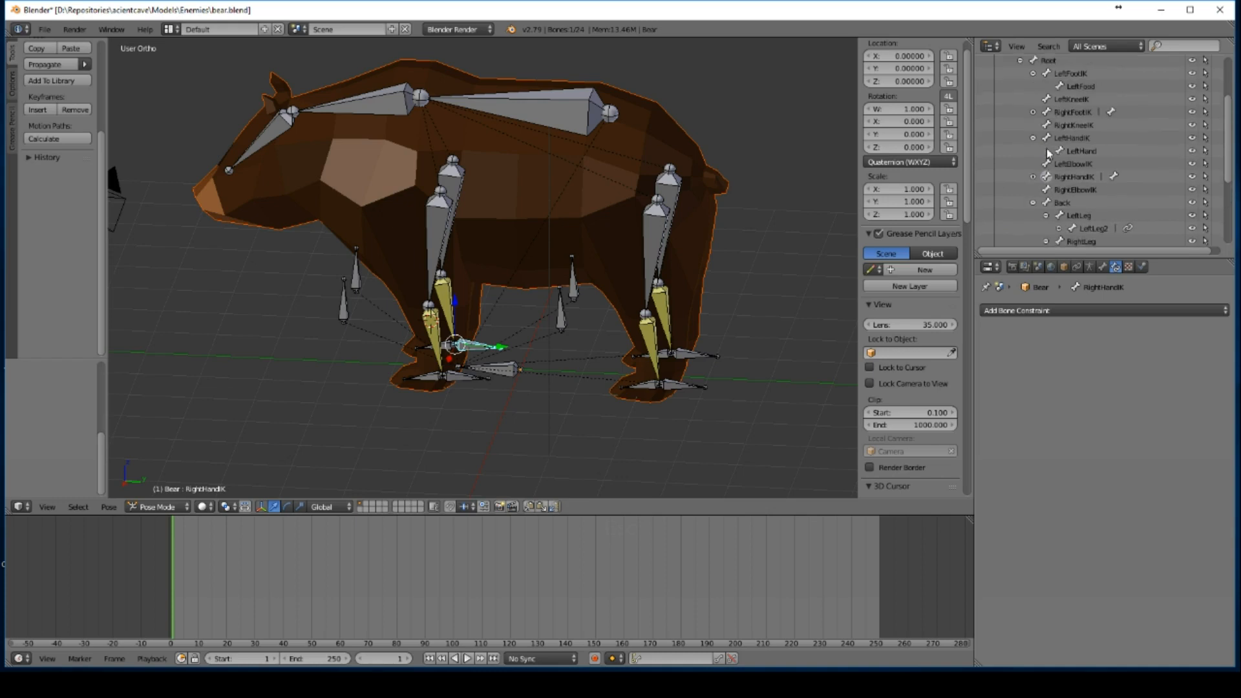
{"action": "left_click", "coordinate": [1033, 112]}
{"action": "scroll", "coordinate": [1034, 111], "scroll_direction": "down", "scroll_amount": 5}
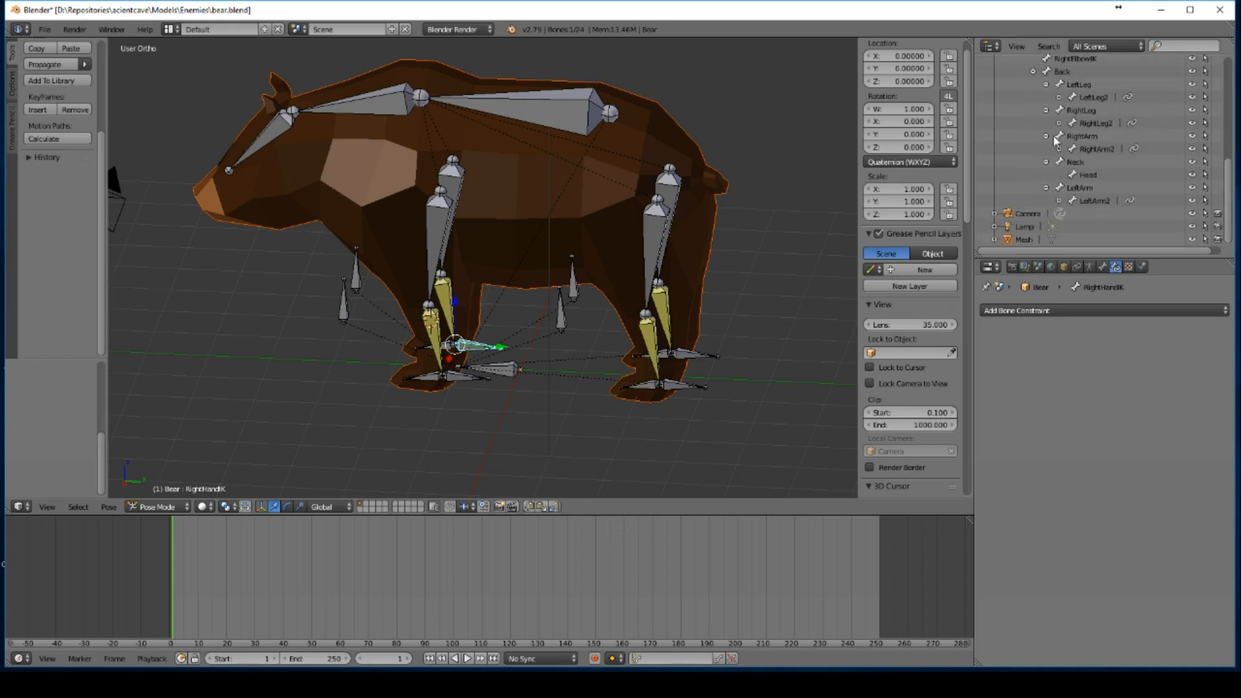
Step: Select the LeftArm and Head bones and expand the constraints under LeftArm2, RightArm2 and RightLeg2
{"action": "left_click", "coordinate": [1094, 201]}
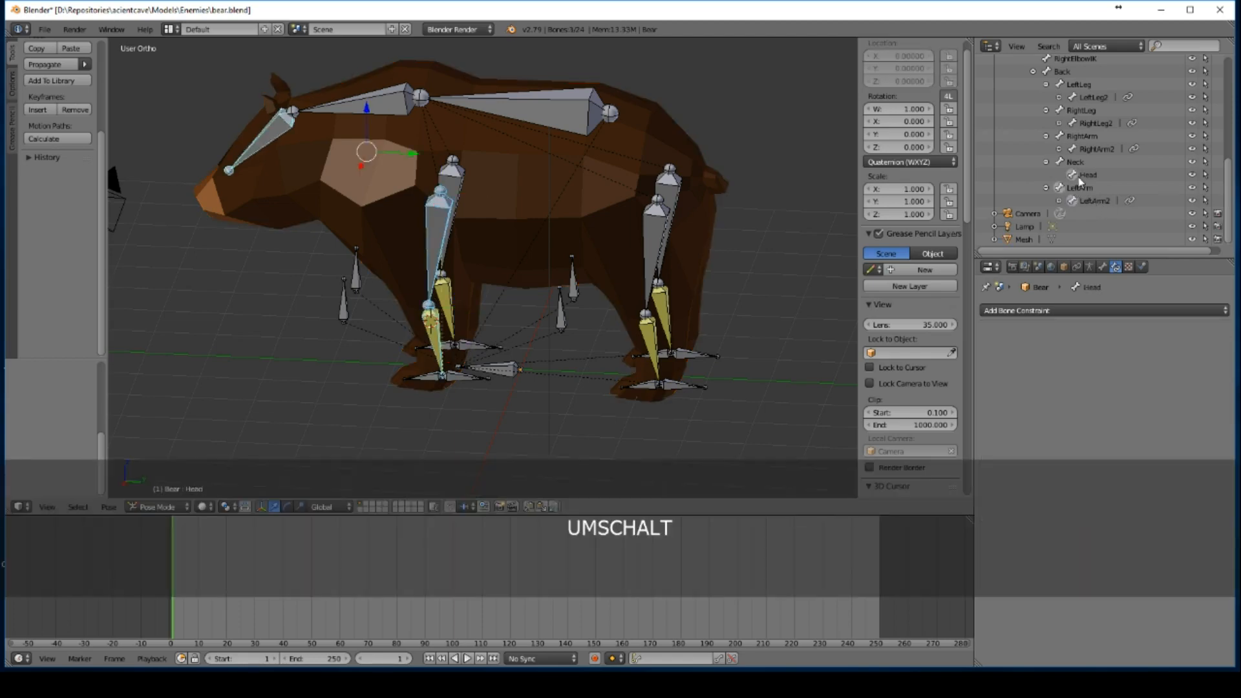
{"action": "left_click", "coordinate": [1010, 240]}
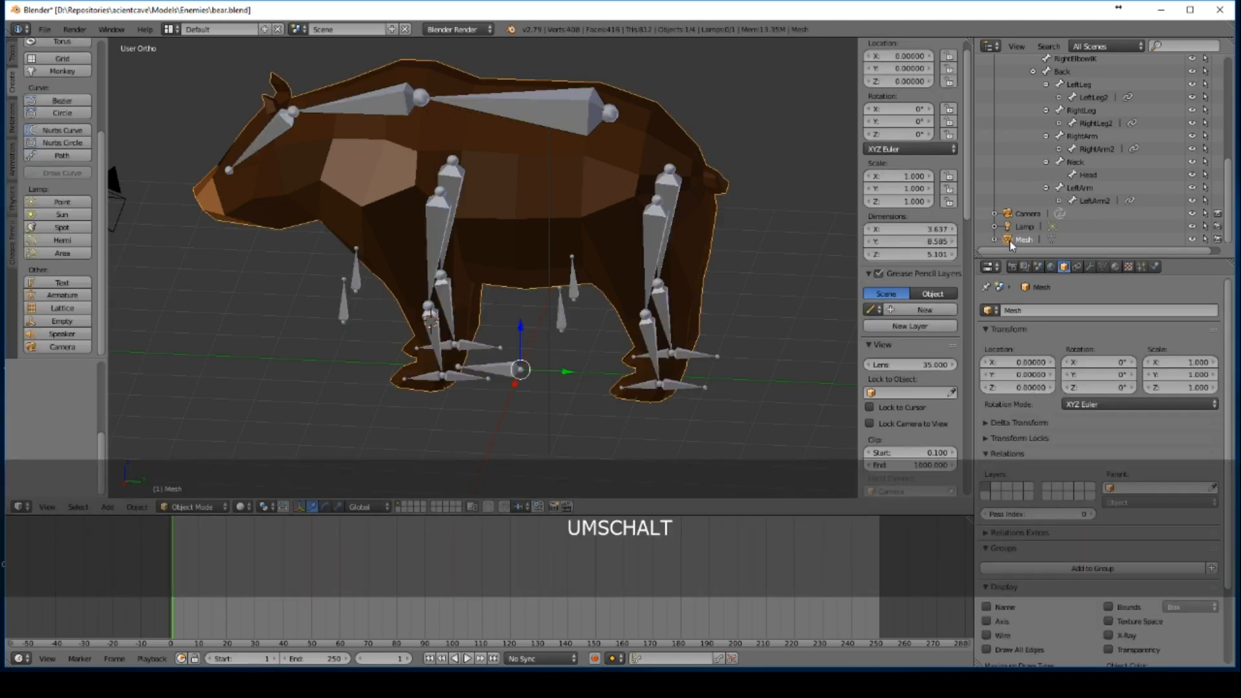
{"action": "left_click", "coordinate": [1073, 198]}
{"action": "left_click", "coordinate": [1058, 201]}
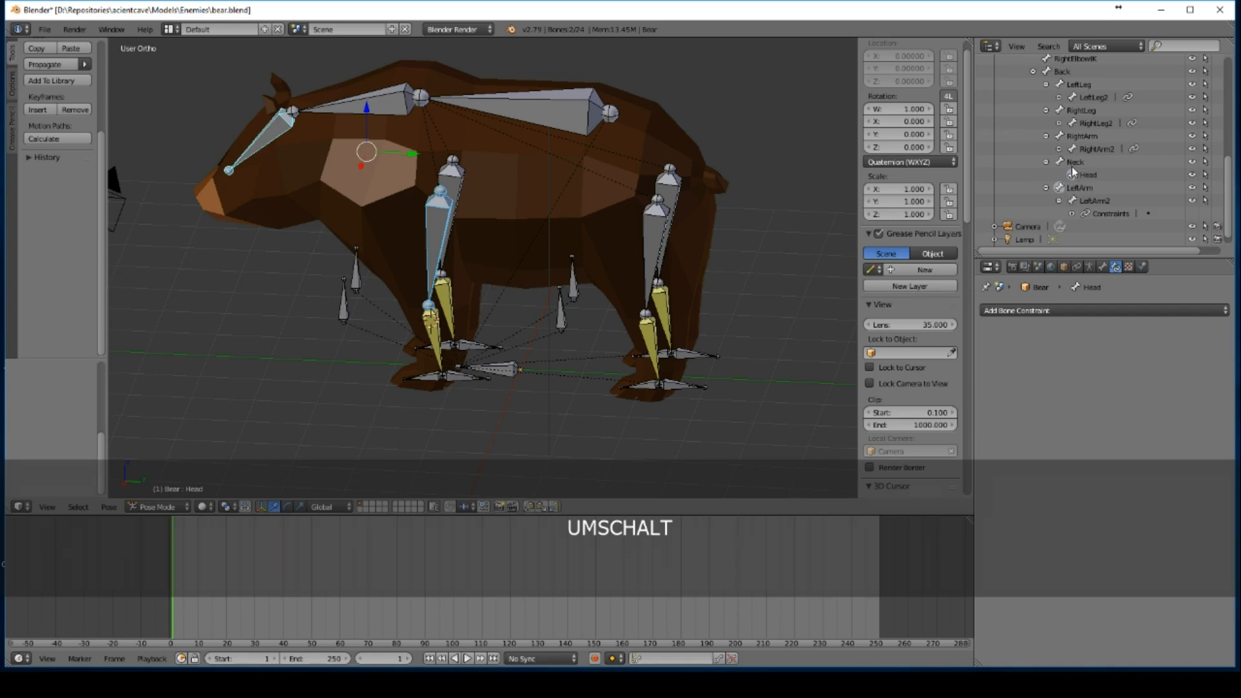
{"action": "left_click", "coordinate": [1058, 149]}
{"action": "left_click", "coordinate": [1059, 124]}
{"action": "scroll", "coordinate": [1063, 142], "scroll_direction": "down", "scroll_amount": 2}
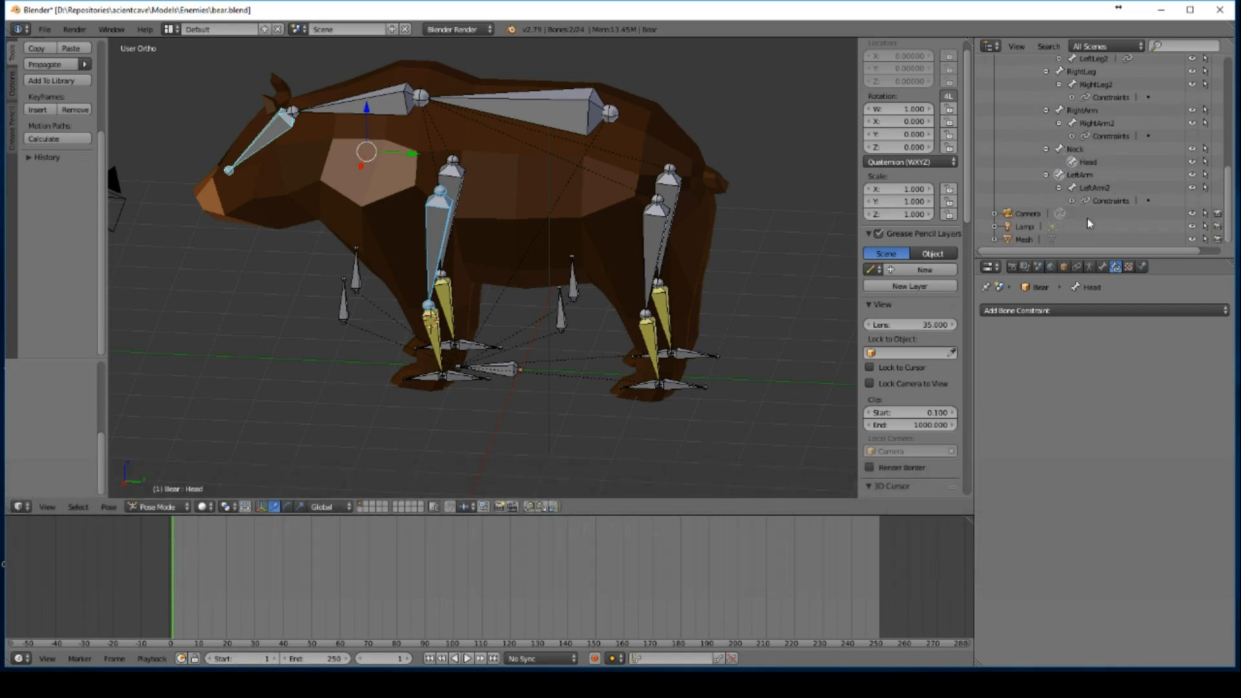
Step: Extend the bone selection with LeftArm2, RightArm2, RightArm and Neck
{"action": "left_click", "coordinate": [1009, 240]}
{"action": "left_click", "coordinate": [1071, 188], "text": "shift"}
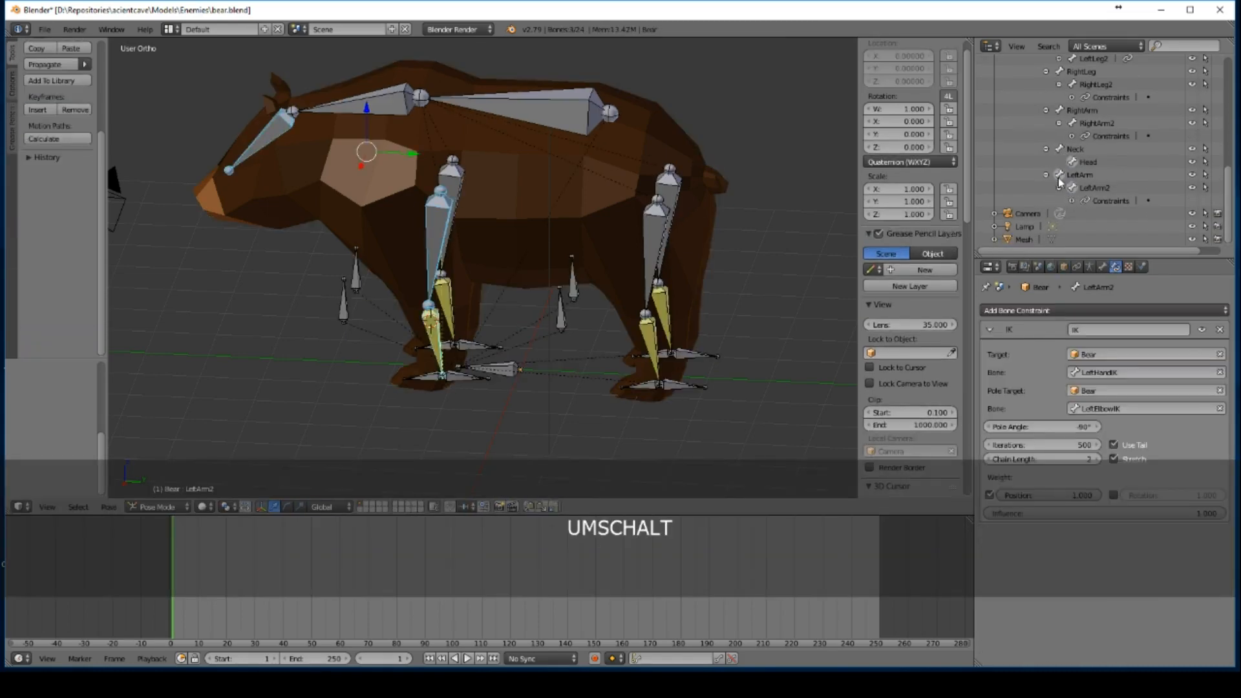
{"action": "left_click", "coordinate": [1073, 123], "text": "shift"}
{"action": "left_click", "coordinate": [1060, 111], "text": "shift"}
Step: Add the RightLeg, LeftLeg2, LeftLeg and Back bones to the selection
{"action": "scroll", "coordinate": [1103, 161], "scroll_direction": "up", "scroll_amount": 2}
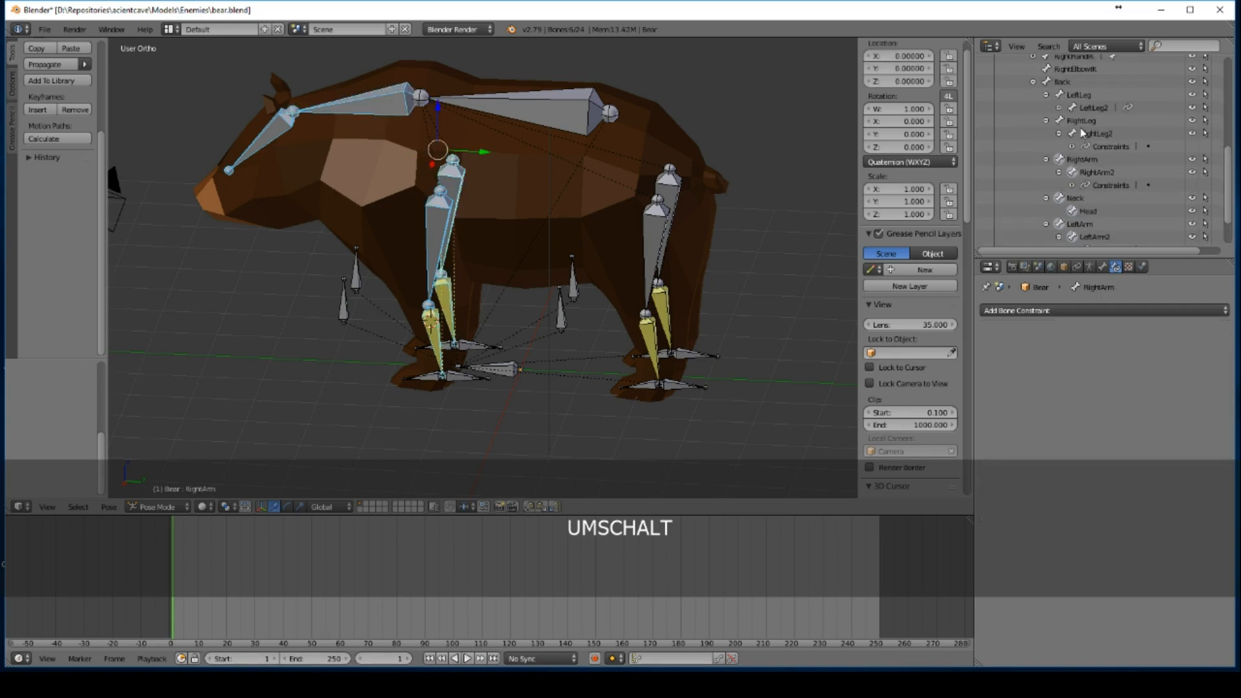
{"action": "left_click", "coordinate": [1059, 118], "text": "shift"}
{"action": "left_click", "coordinate": [1071, 106], "text": "shift"}
{"action": "left_click", "coordinate": [1056, 94], "text": "shift"}
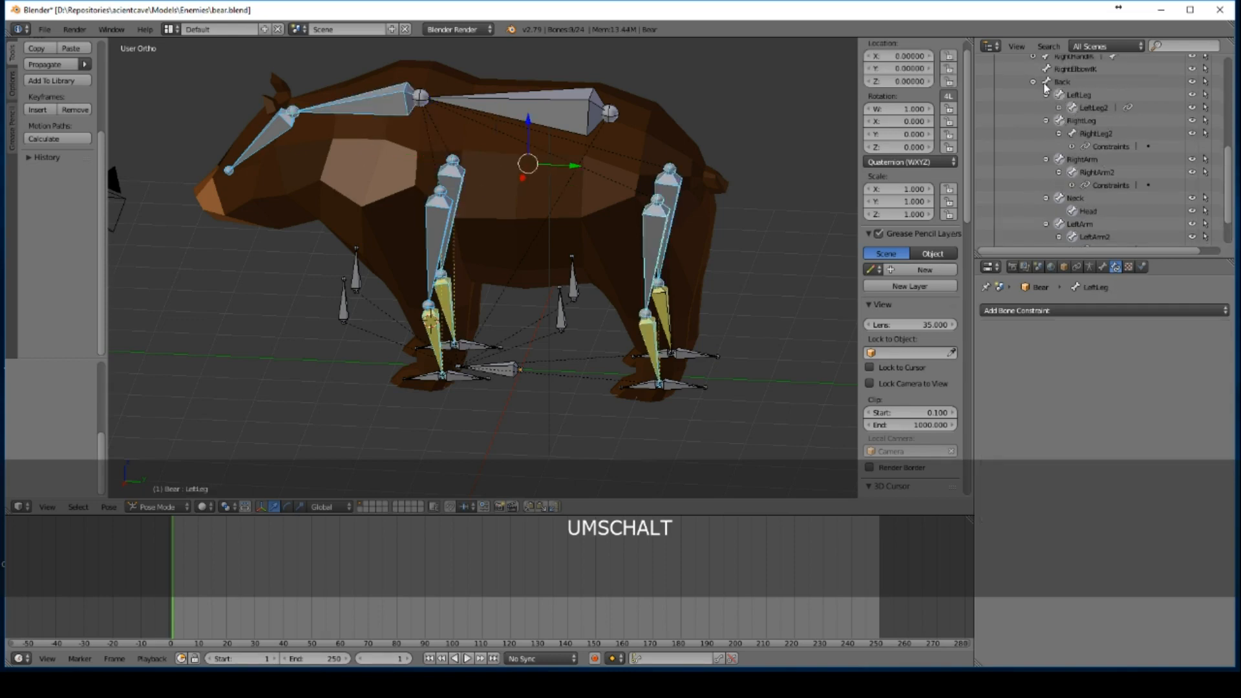
{"action": "left_click", "coordinate": [1043, 81], "text": "shift"}
Step: Add the LeftHand, RightFood, LeftFood and Root bones to the selection
{"action": "scroll", "coordinate": [1095, 165], "scroll_direction": "up", "scroll_amount": 4}
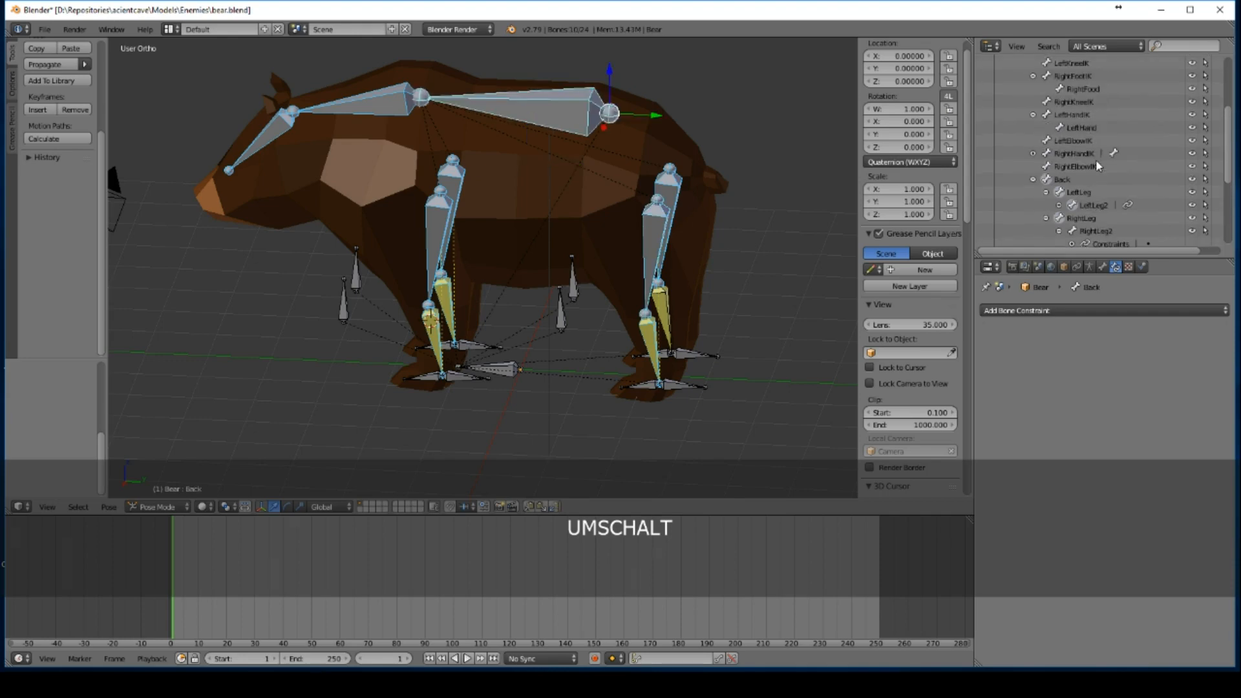
{"action": "left_click", "coordinate": [1073, 127], "text": "shift"}
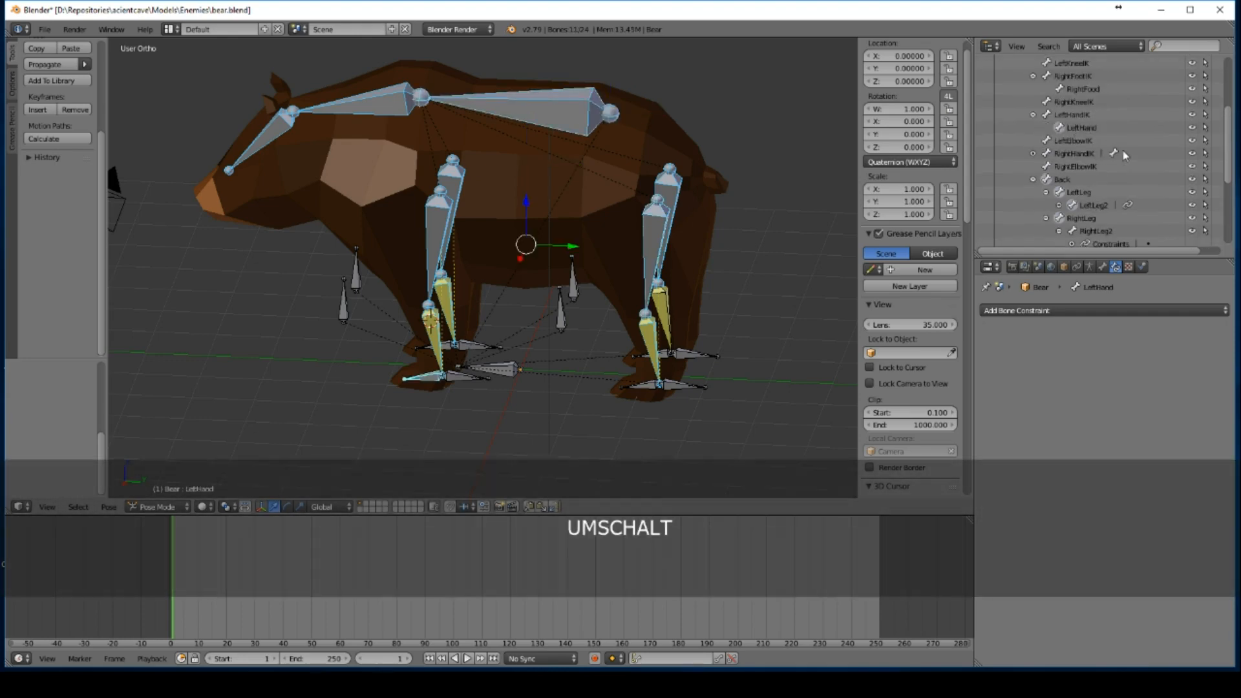
{"action": "scroll", "coordinate": [1125, 155], "scroll_direction": "up", "scroll_amount": 3}
{"action": "left_click", "coordinate": [1086, 139], "text": "shift"}
{"action": "left_click", "coordinate": [1074, 99], "text": "shift"}
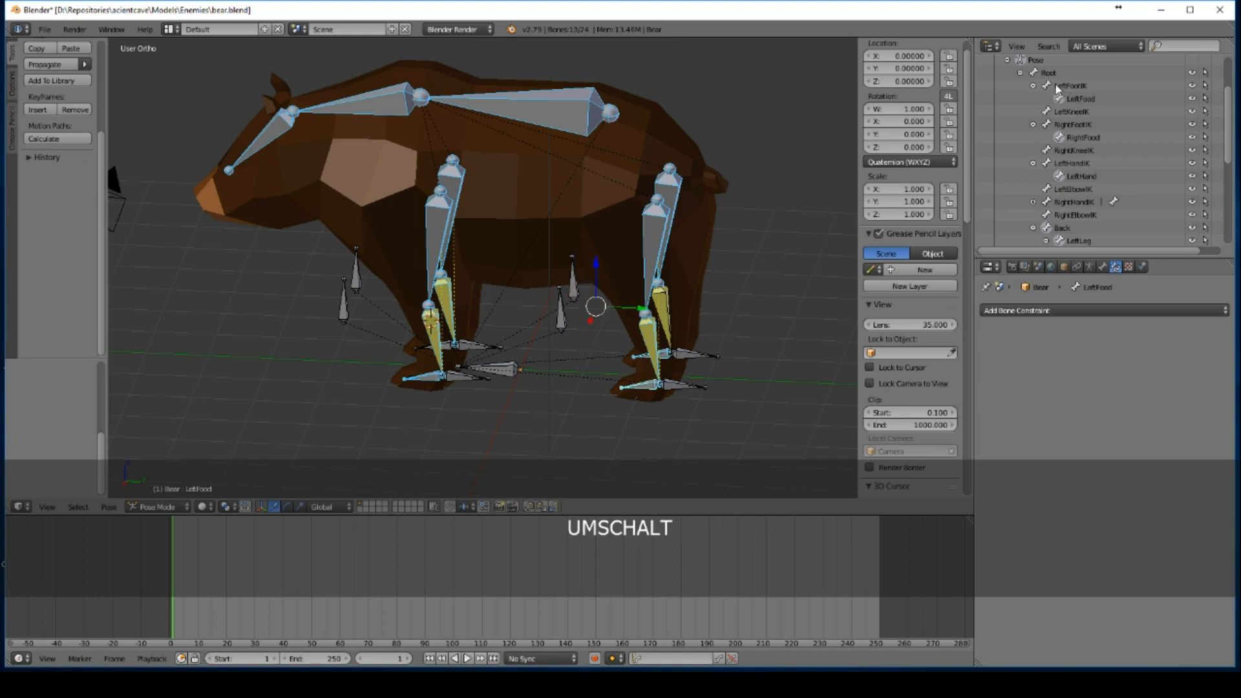
{"action": "left_click", "coordinate": [1048, 73], "text": "shift"}
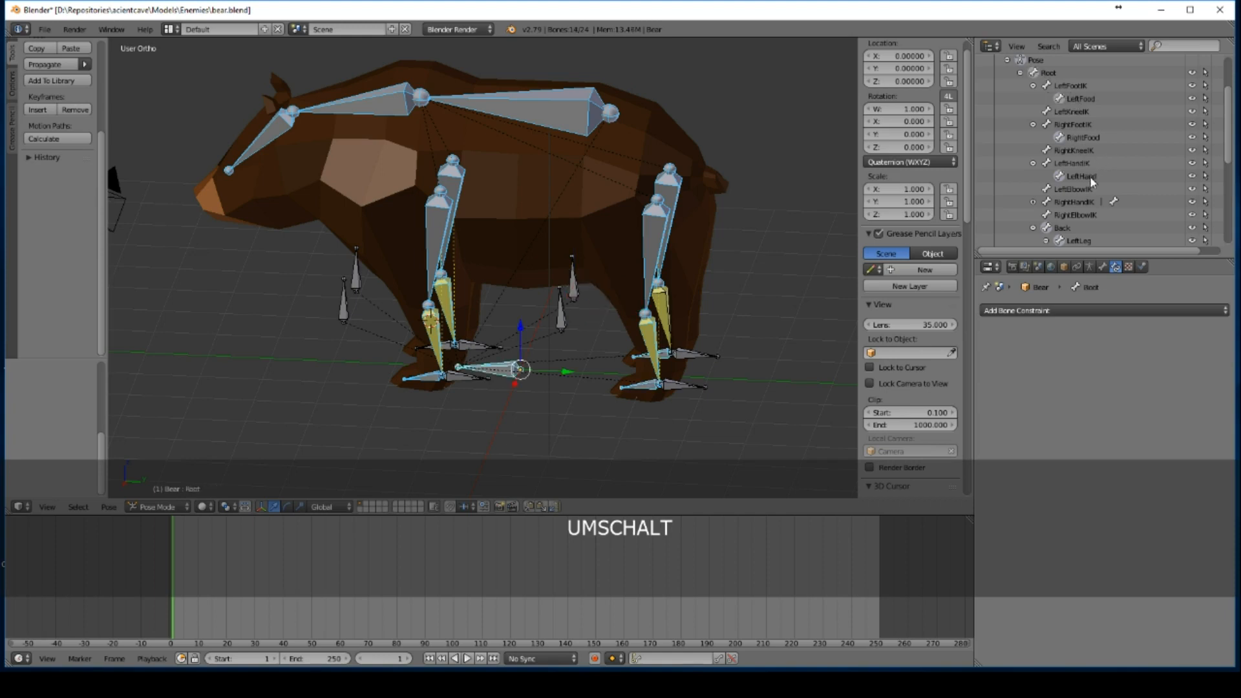
Step: Add the missed RightLeg2 and RightHand bones to the selection, leaving out the IK control bones
{"action": "scroll", "coordinate": [1111, 156], "scroll_direction": "down", "scroll_amount": 5}
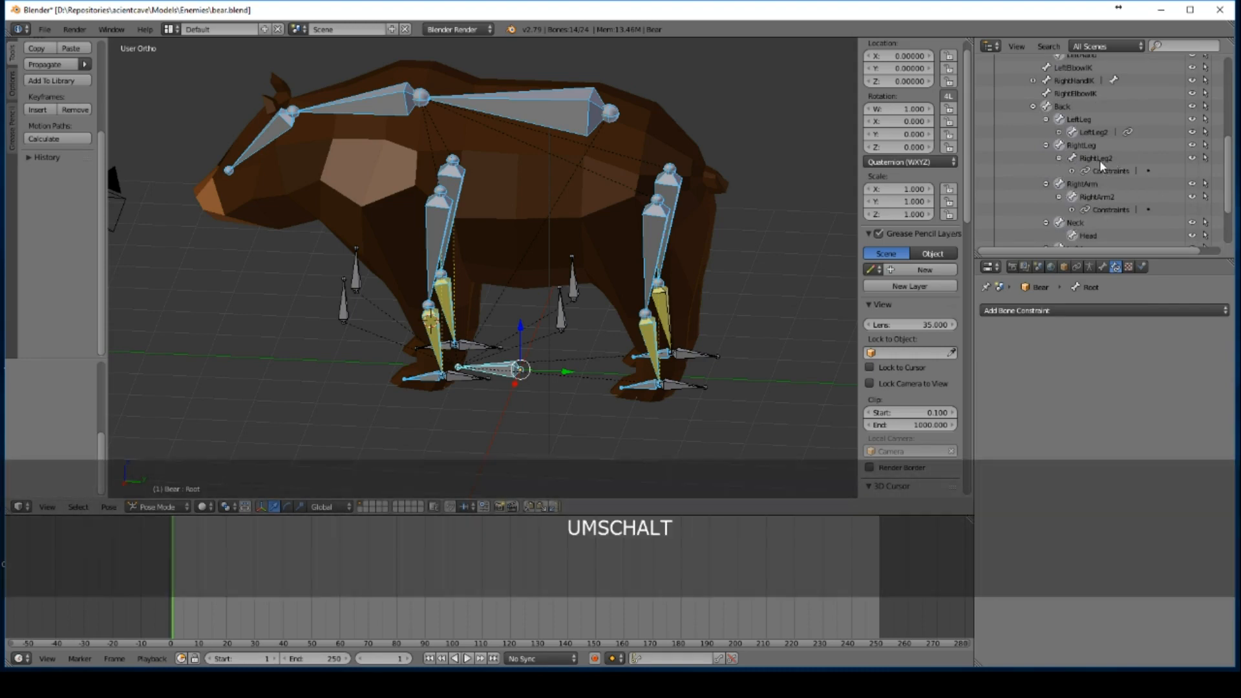
{"action": "left_click", "coordinate": [1099, 161], "text": "shift"}
{"action": "scroll", "coordinate": [1134, 190], "scroll_direction": "down", "scroll_amount": 3}
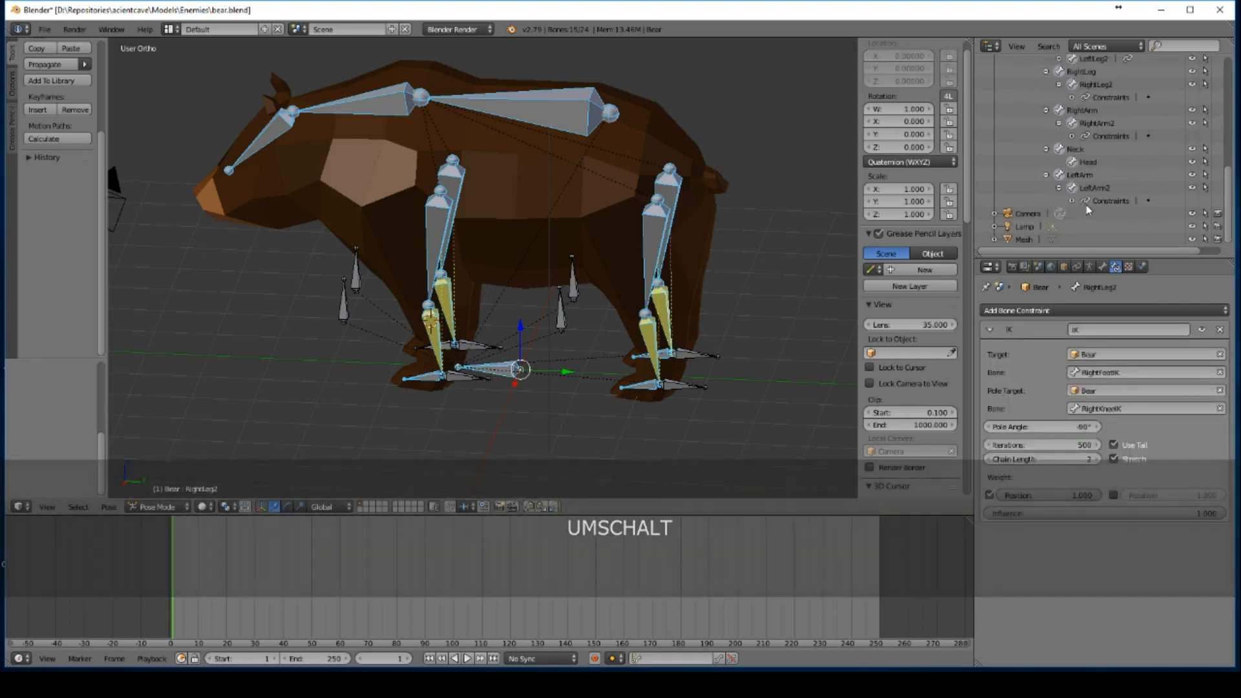
{"action": "scroll", "coordinate": [1136, 193], "scroll_direction": "up", "scroll_amount": 1}
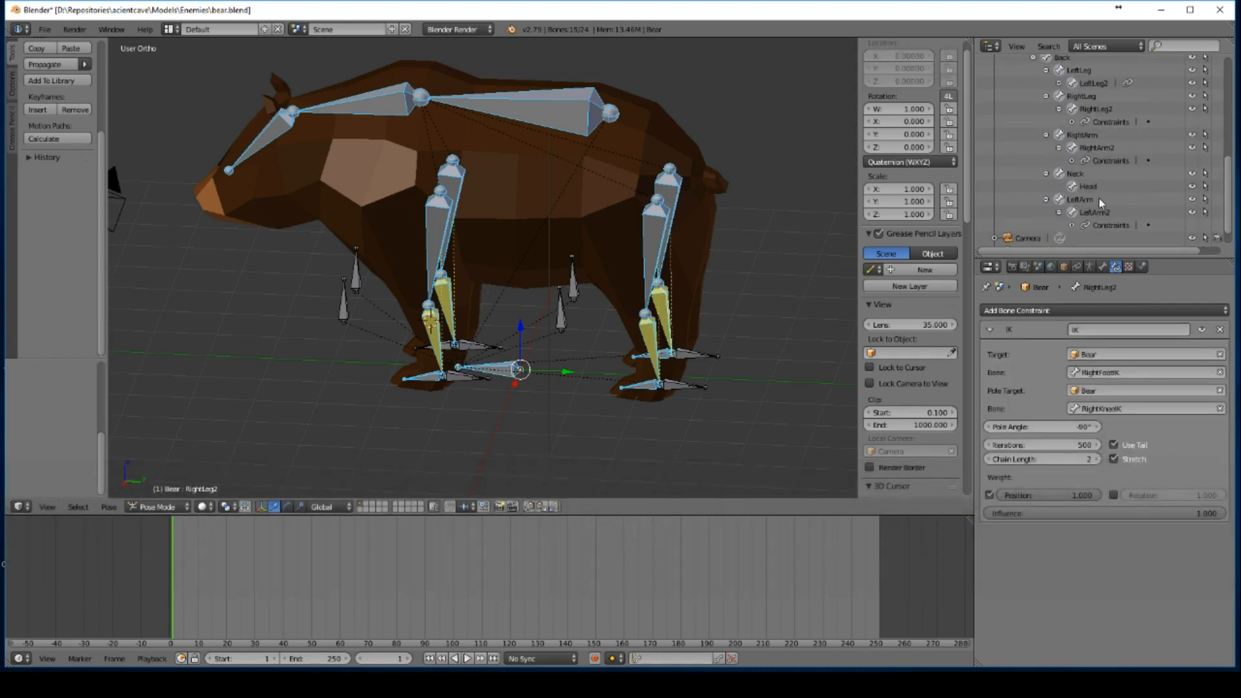
{"action": "scroll", "coordinate": [1136, 217], "scroll_direction": "up", "scroll_amount": 1}
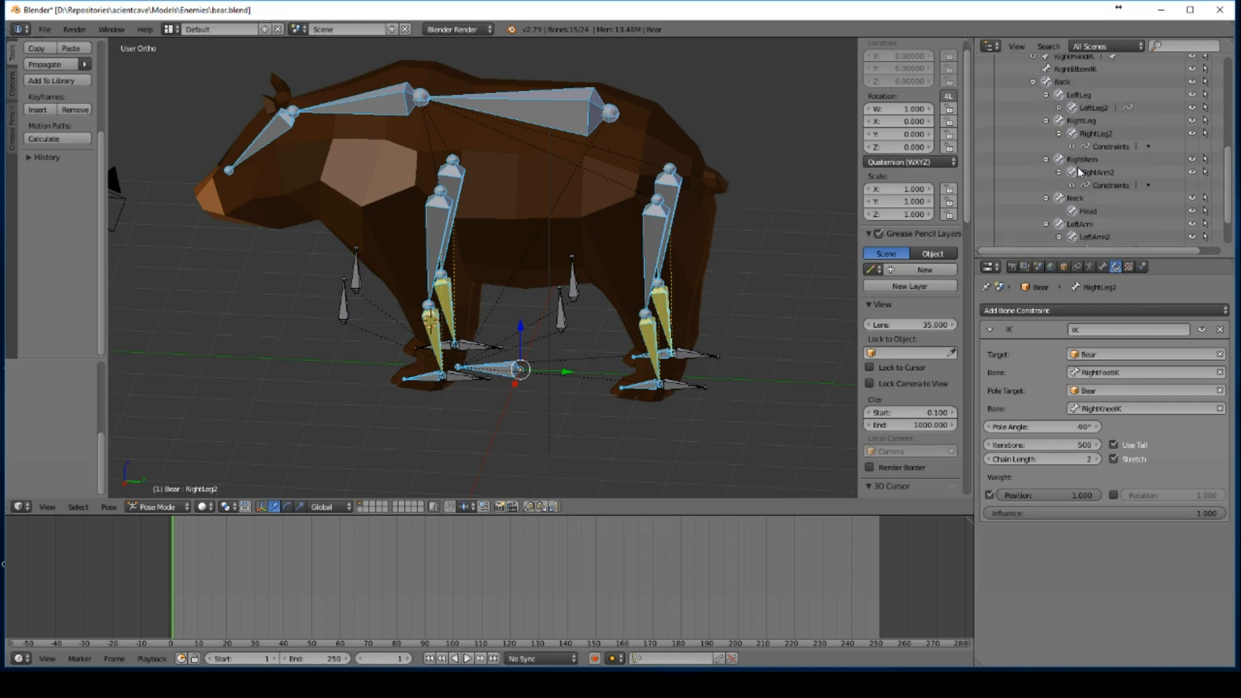
{"action": "scroll", "coordinate": [1077, 168], "scroll_direction": "up", "scroll_amount": 1}
{"action": "scroll", "coordinate": [1123, 189], "scroll_direction": "up", "scroll_amount": 1}
{"action": "scroll", "coordinate": [1096, 168], "scroll_direction": "up", "scroll_amount": 2}
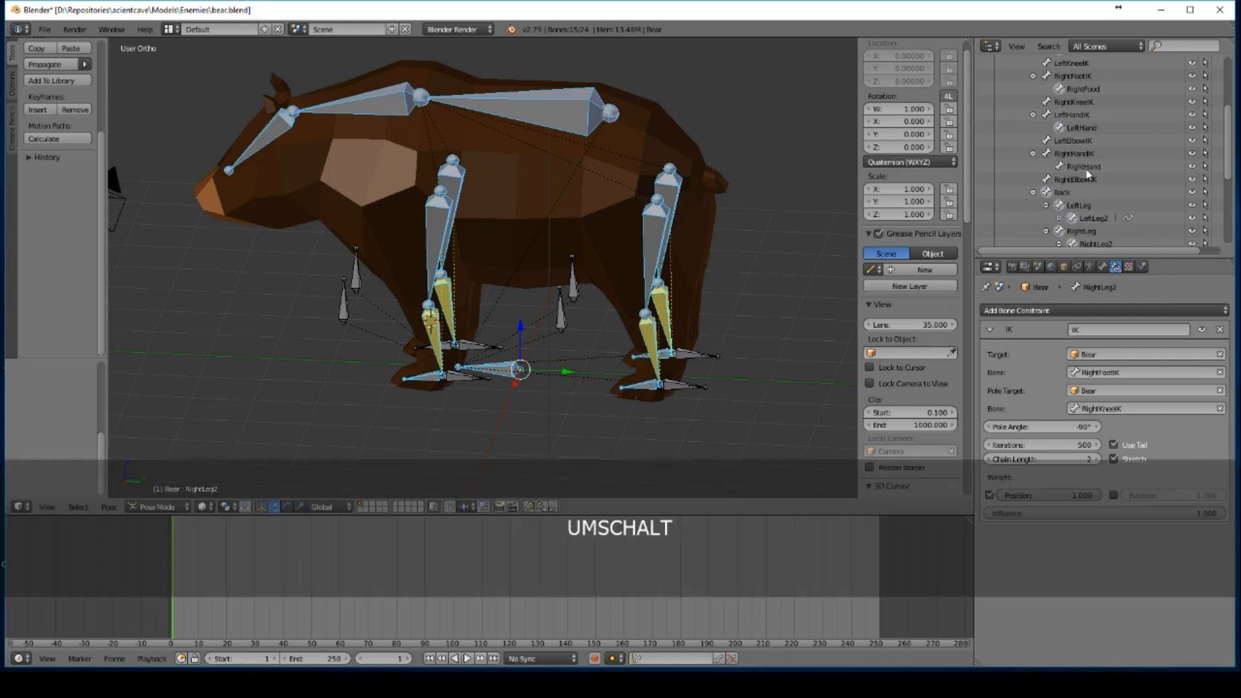
{"action": "left_click", "coordinate": [1086, 167], "text": "shift"}
{"action": "scroll", "coordinate": [1136, 182], "scroll_direction": "up", "scroll_amount": 2}
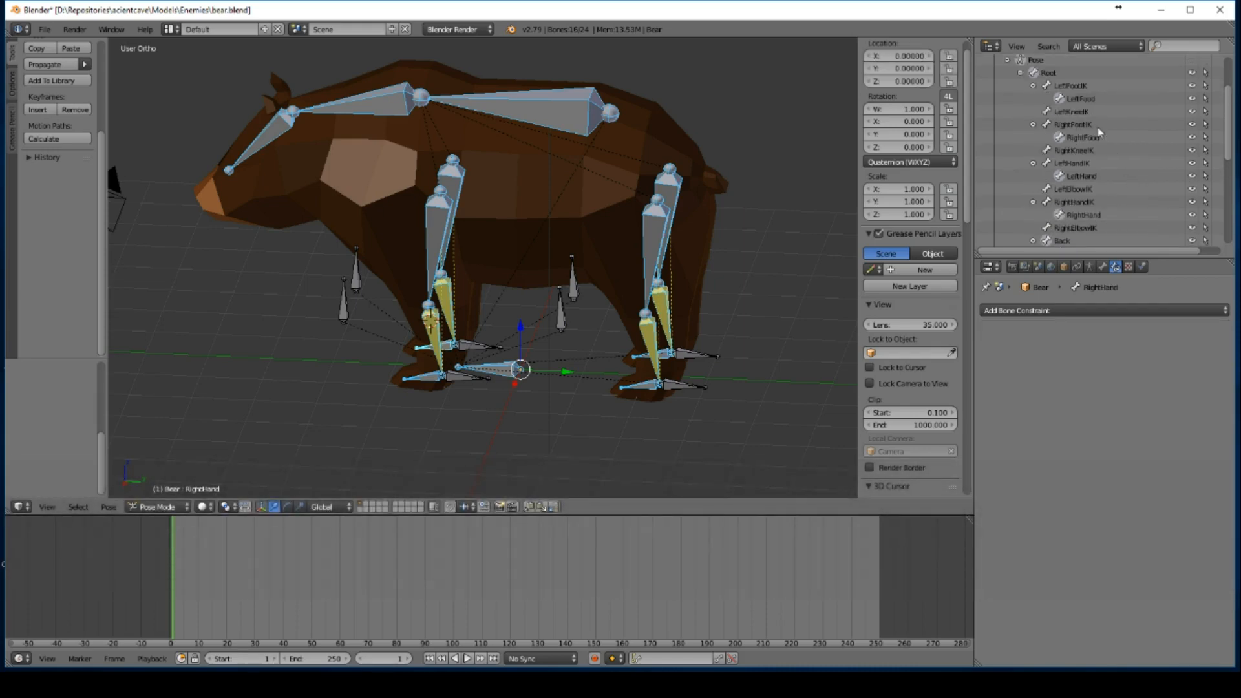
{"action": "scroll", "coordinate": [1090, 134], "scroll_direction": "up", "scroll_amount": 1}
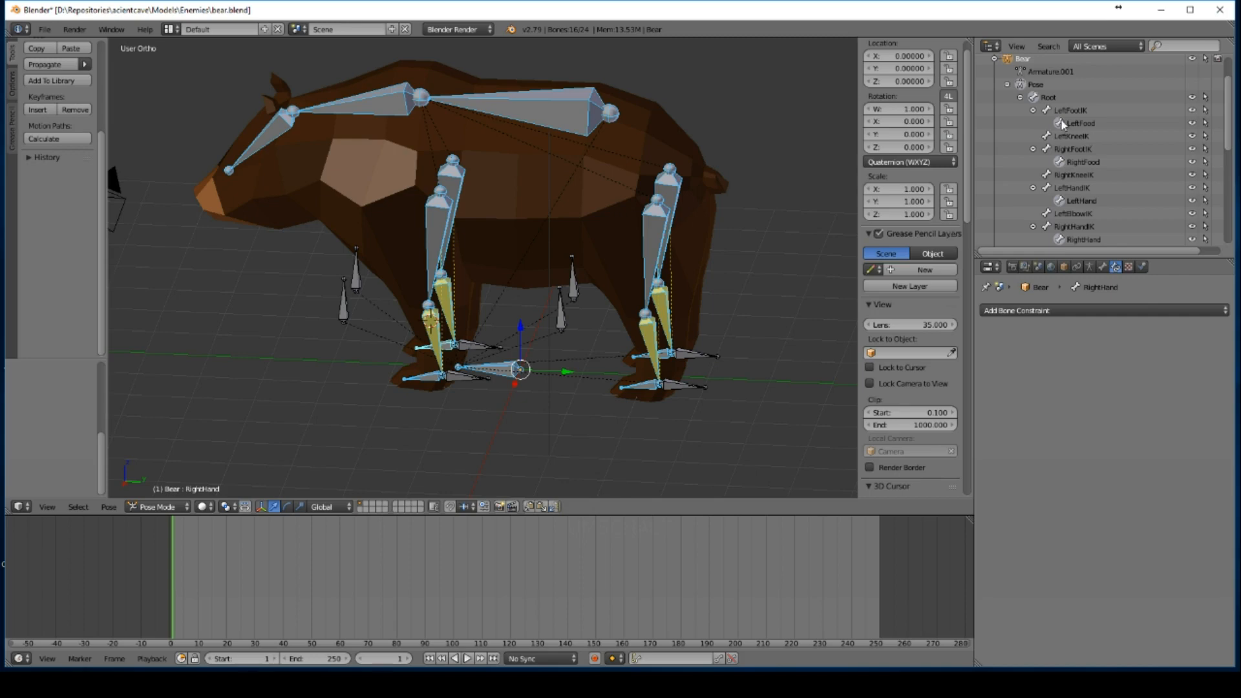
Step: Parent the bear mesh to the Bear armature using Armature Deform with automatic weights
{"action": "scroll", "coordinate": [1054, 219], "scroll_direction": "down", "scroll_amount": 6}
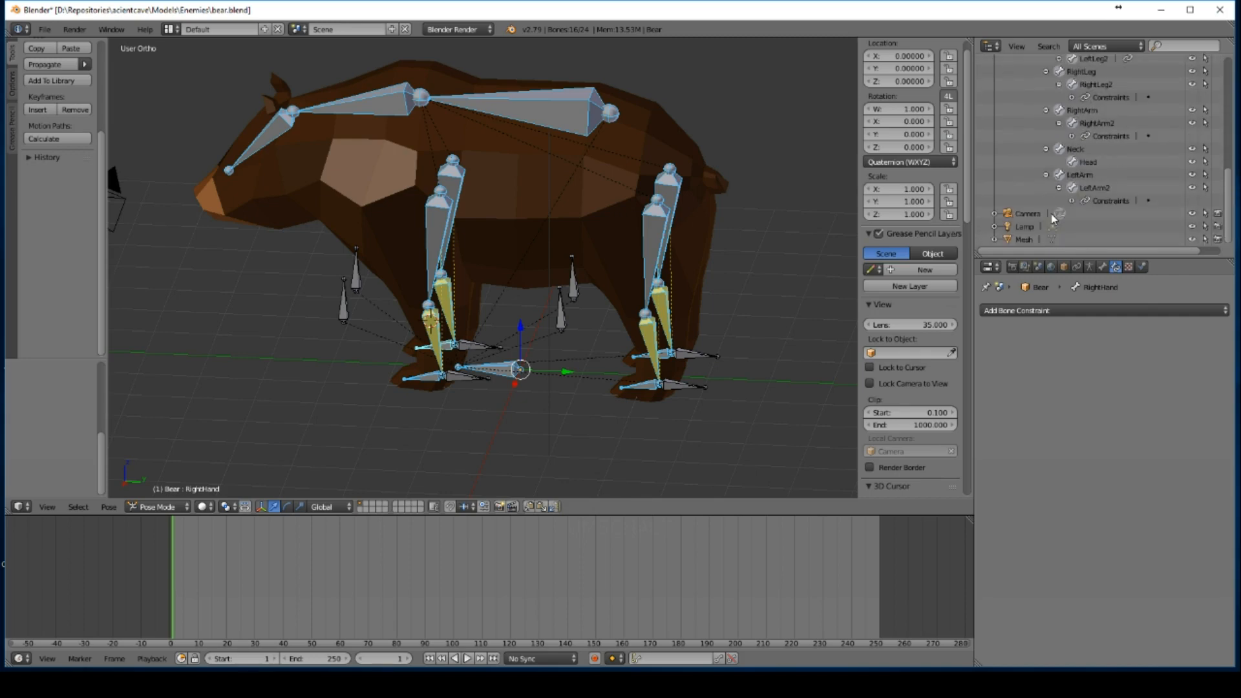
{"action": "left_click", "coordinate": [1010, 239]}
{"action": "scroll", "coordinate": [1013, 157], "scroll_direction": "up", "scroll_amount": 7}
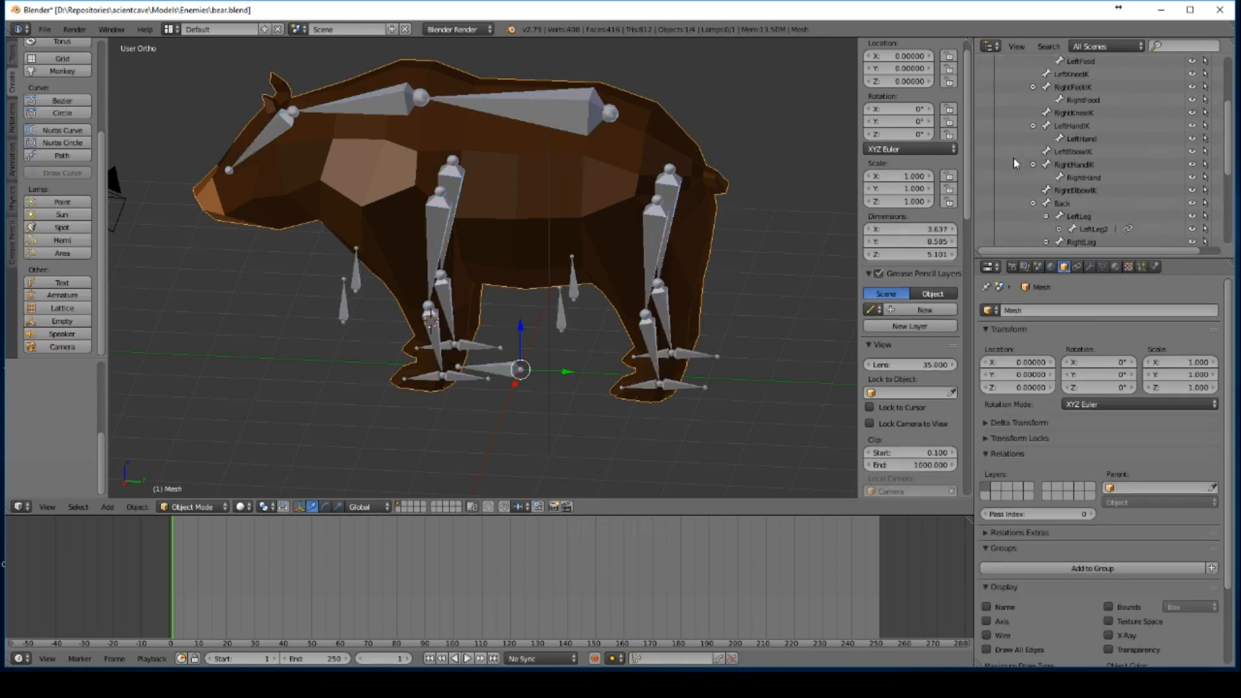
{"action": "left_click", "coordinate": [1008, 101]}
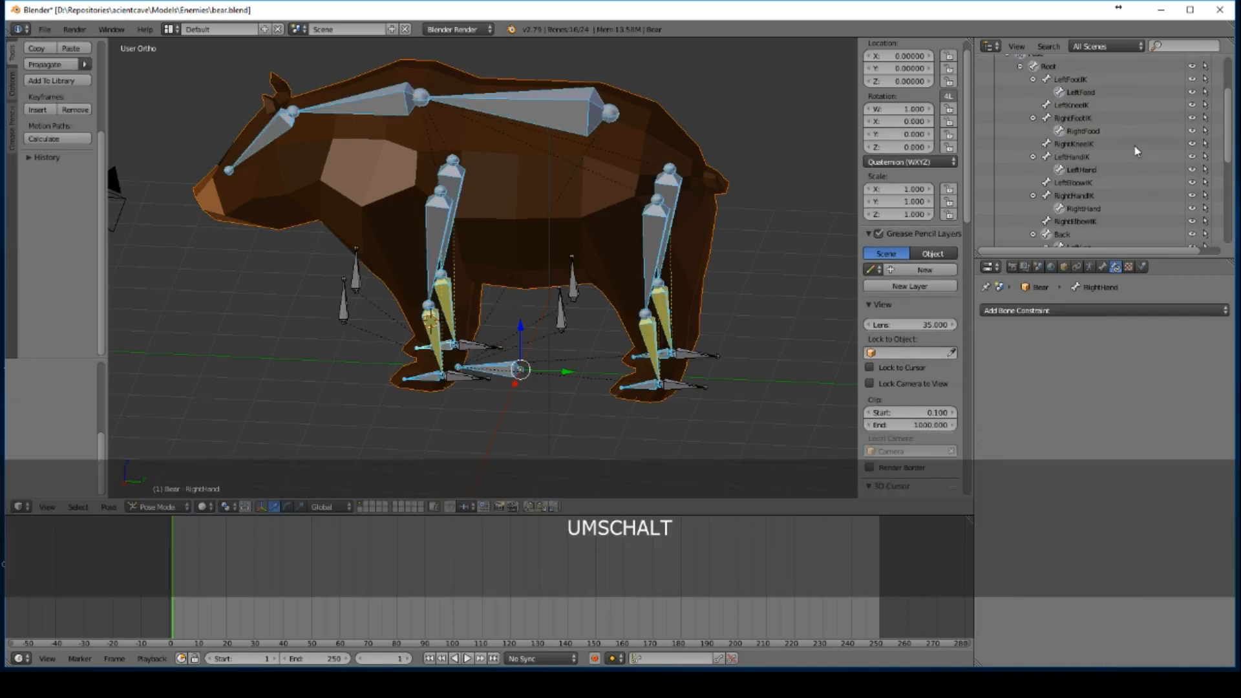
{"action": "scroll", "coordinate": [1099, 130], "scroll_direction": "down", "scroll_amount": 2}
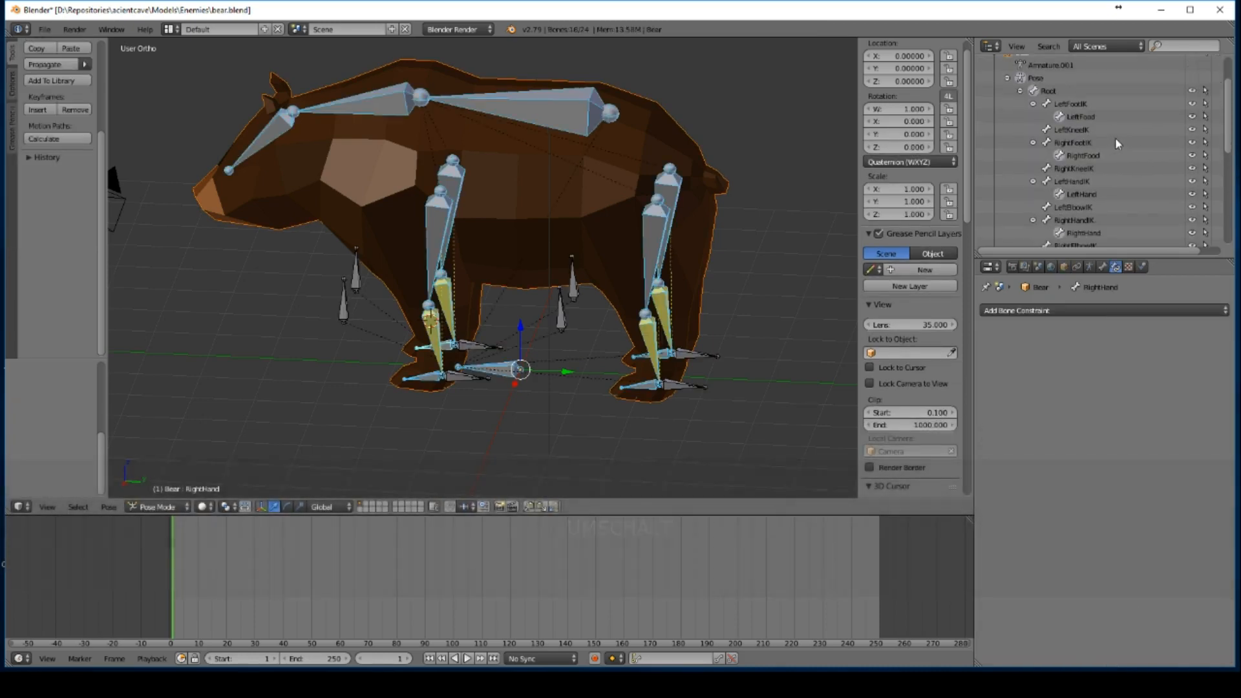
{"action": "scroll", "coordinate": [1125, 175], "scroll_direction": "down", "scroll_amount": 8}
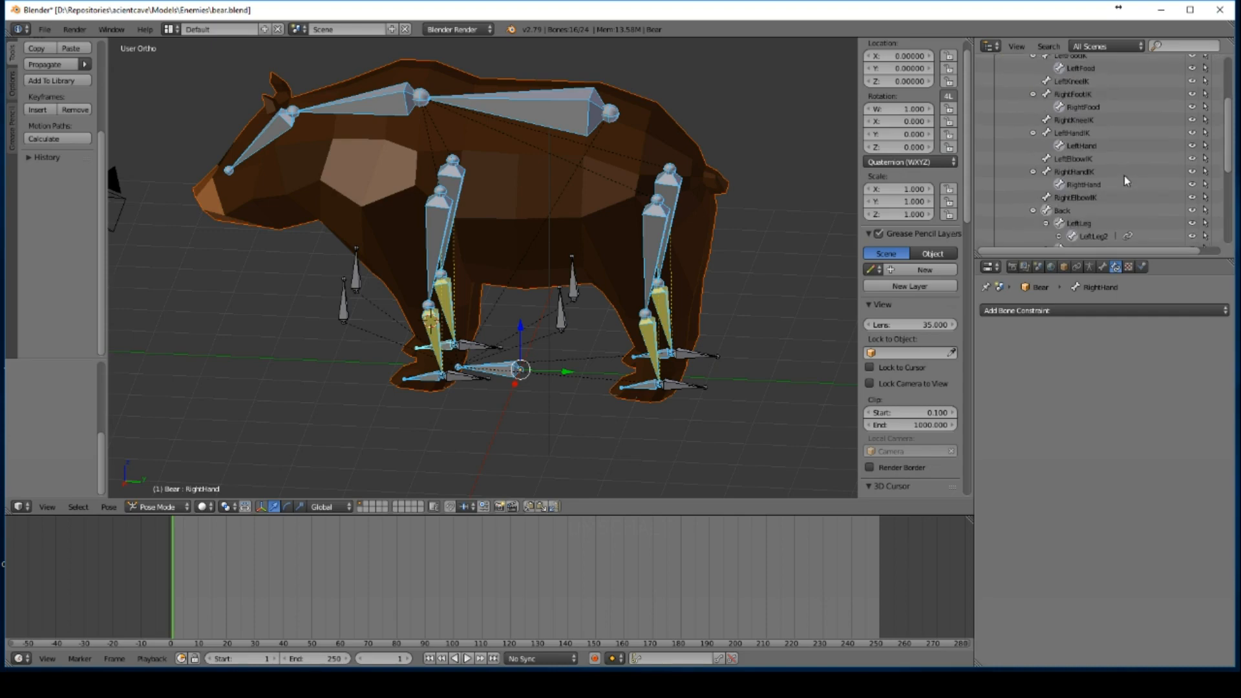
{"action": "scroll", "coordinate": [1106, 174], "scroll_direction": "down", "scroll_amount": 2}
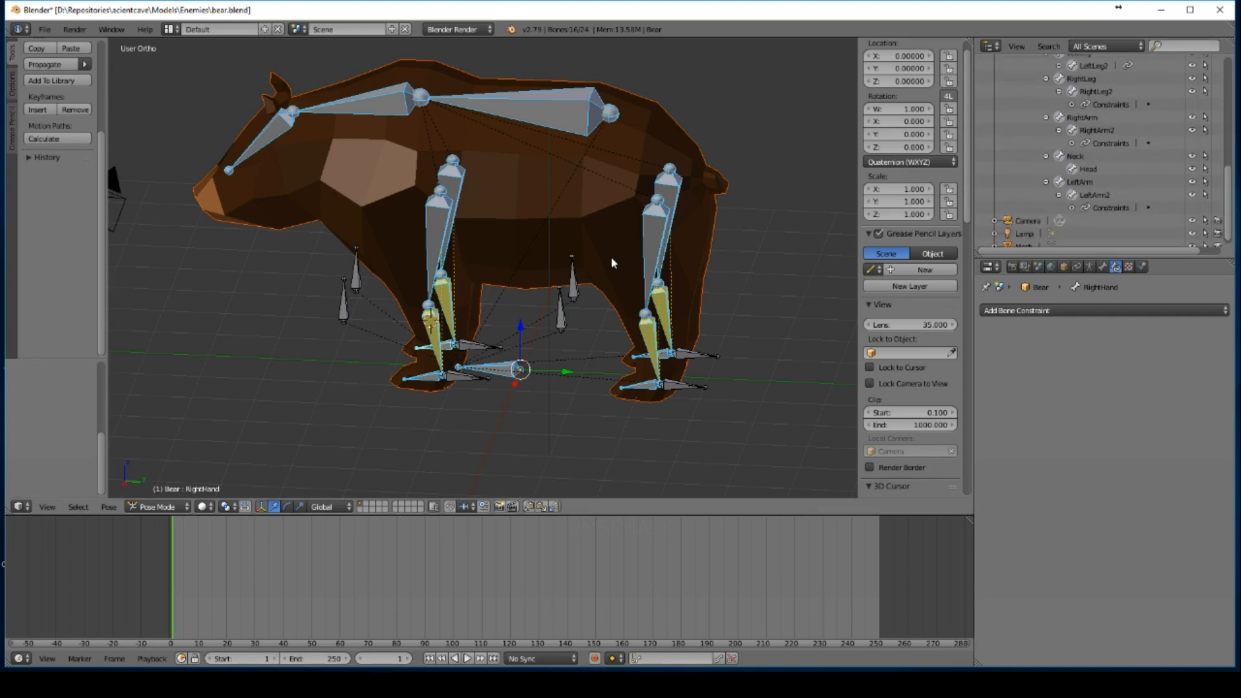
{"action": "key", "text": "ctrl+p"}
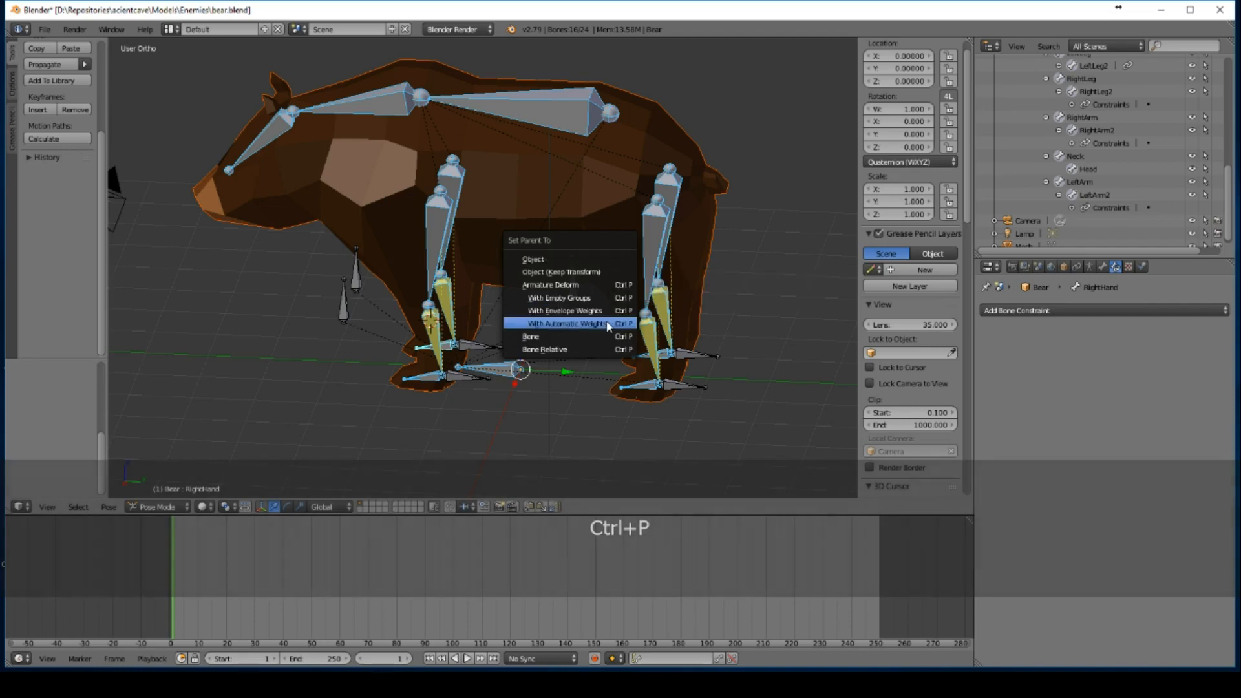
{"action": "left_click", "coordinate": [608, 323]}
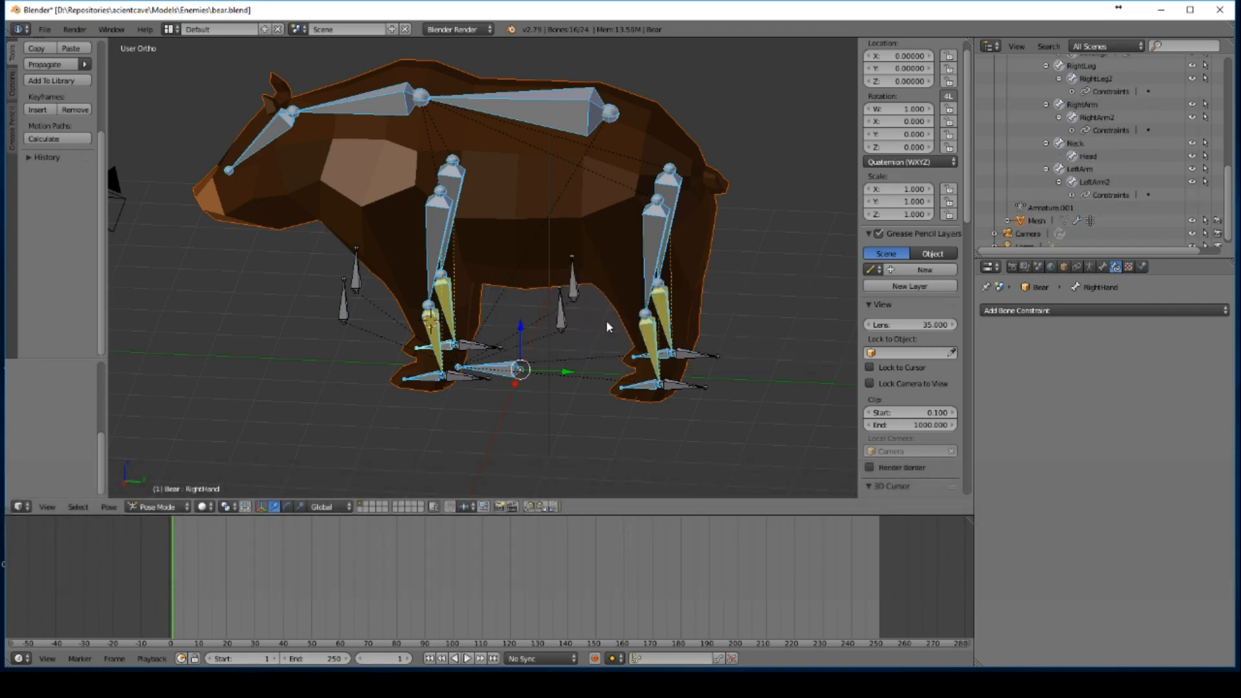
Step: Examine the mesh's vertex groups in the outliner for groups belonging to the IK control bones
{"action": "scroll", "coordinate": [1026, 199], "scroll_direction": "down", "scroll_amount": 1}
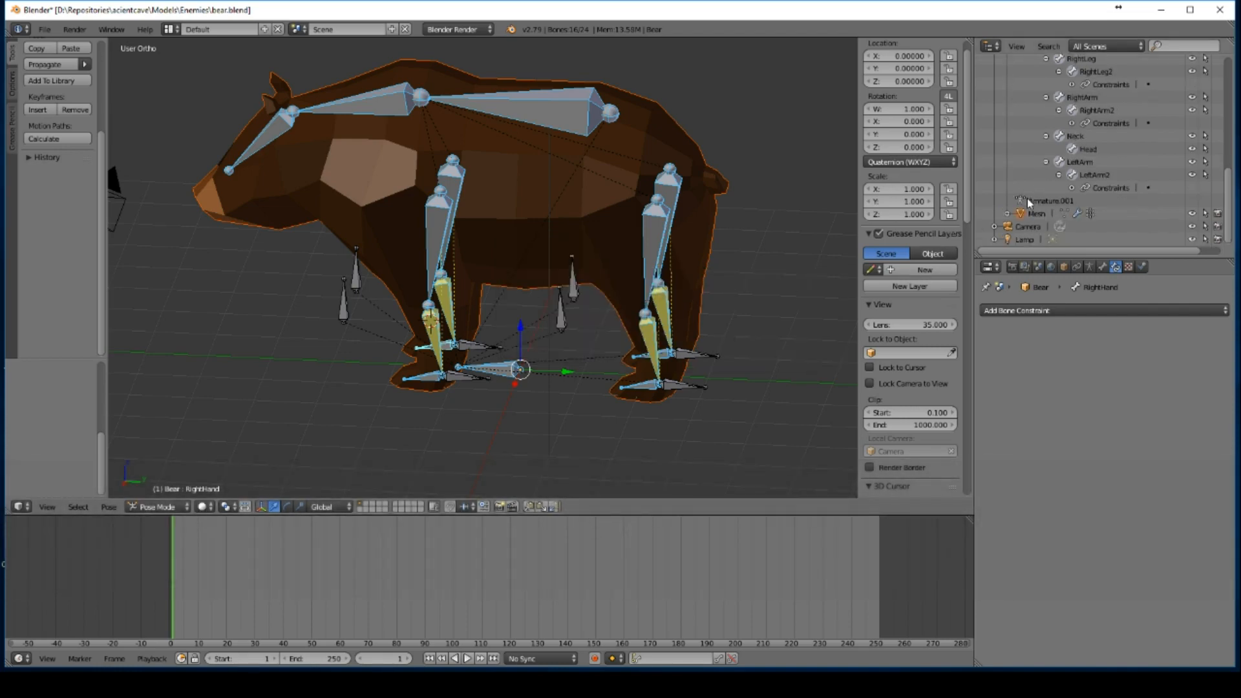
{"action": "scroll", "coordinate": [1019, 168], "scroll_direction": "up", "scroll_amount": 10}
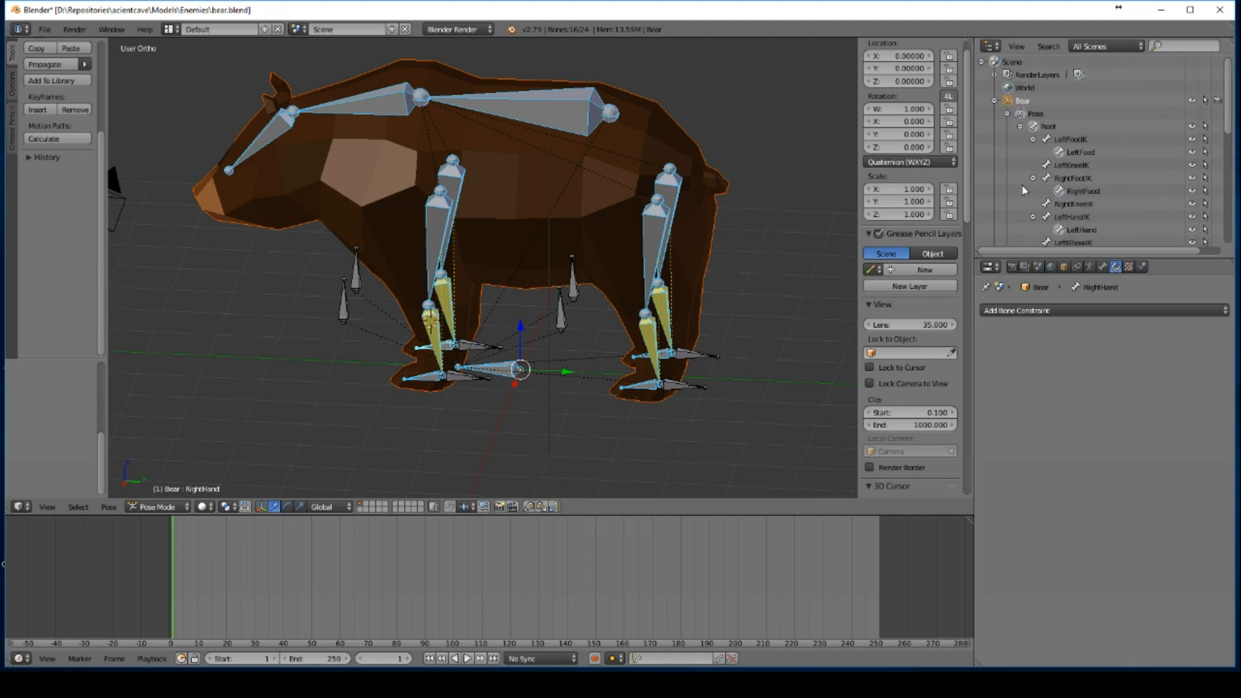
{"action": "left_click", "coordinate": [1007, 114]}
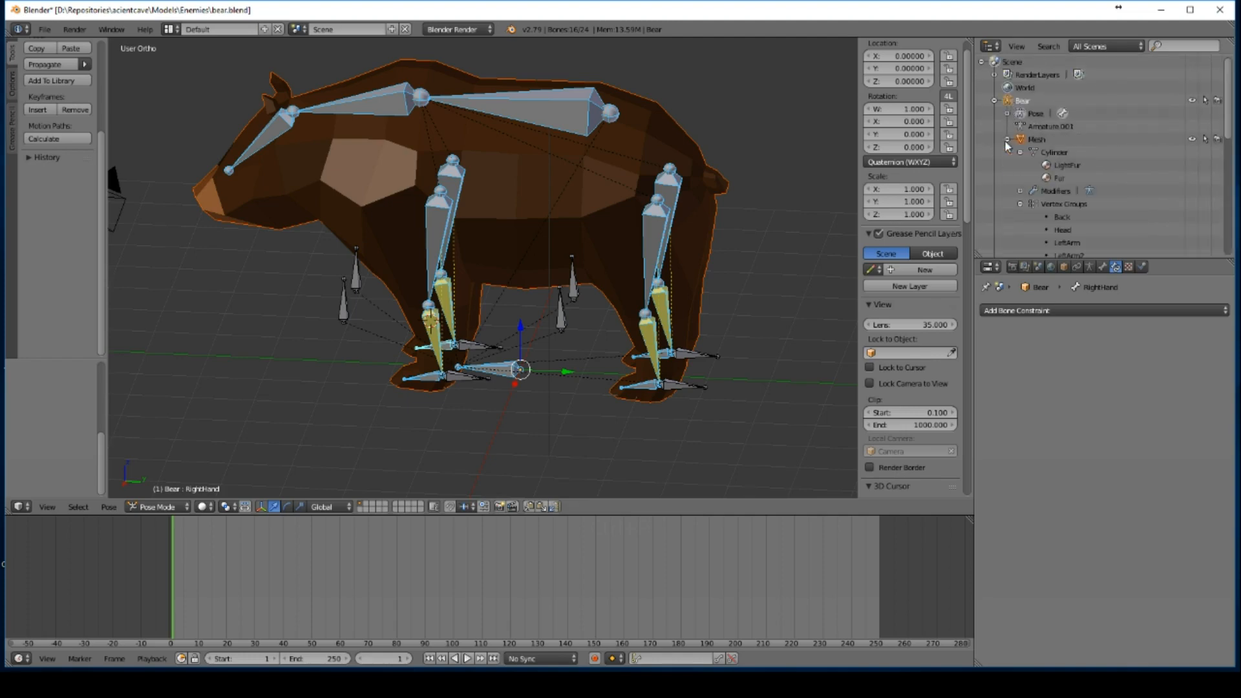
{"action": "scroll", "coordinate": [1042, 243], "scroll_direction": "down", "scroll_amount": 5}
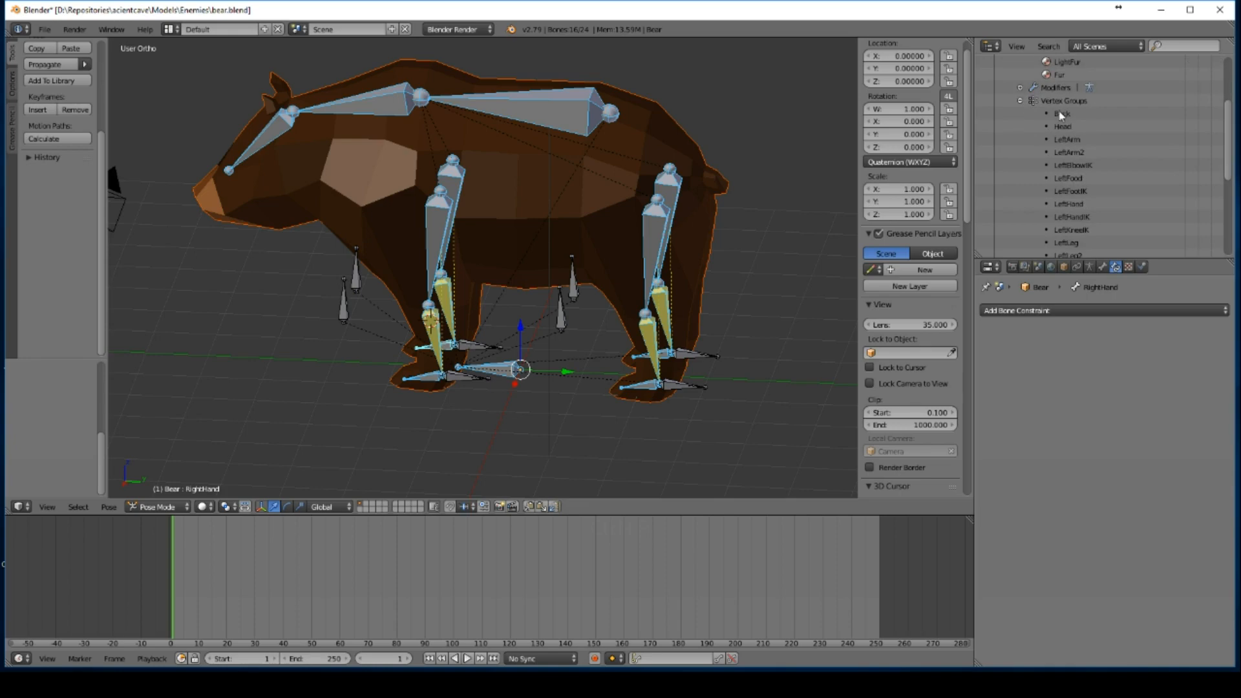
{"action": "scroll", "coordinate": [1057, 196], "scroll_direction": "down", "scroll_amount": 8}
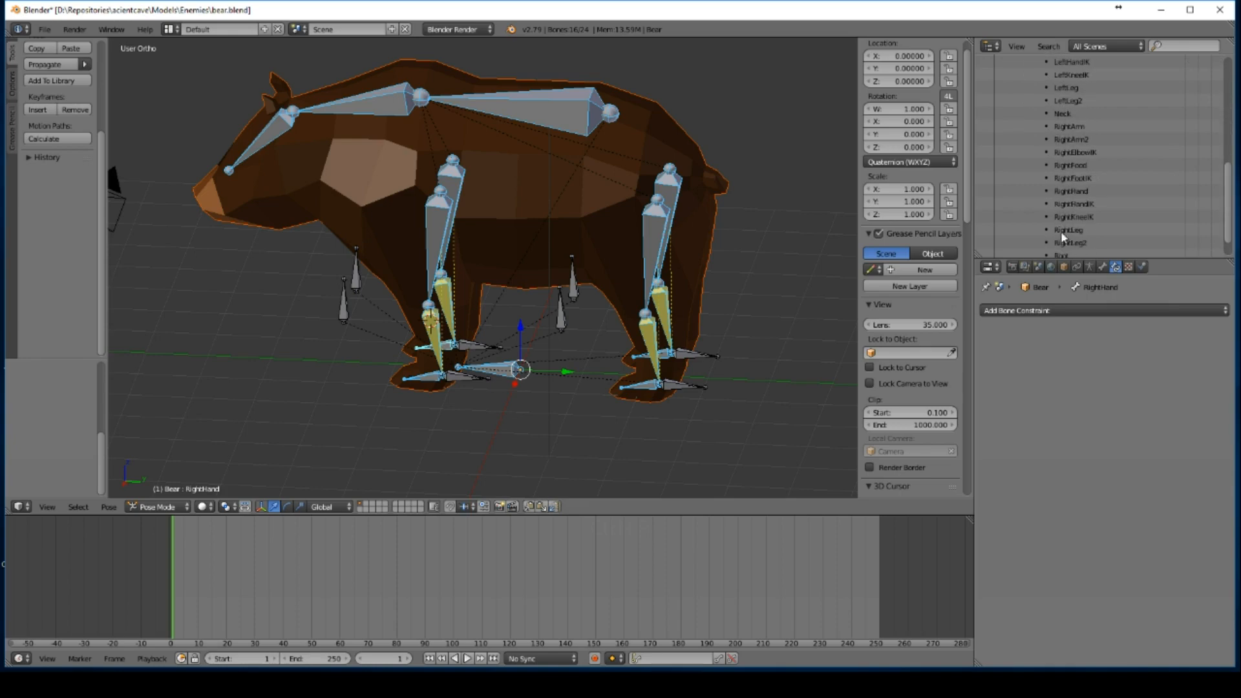
{"action": "scroll", "coordinate": [1063, 234], "scroll_direction": "up", "scroll_amount": 7}
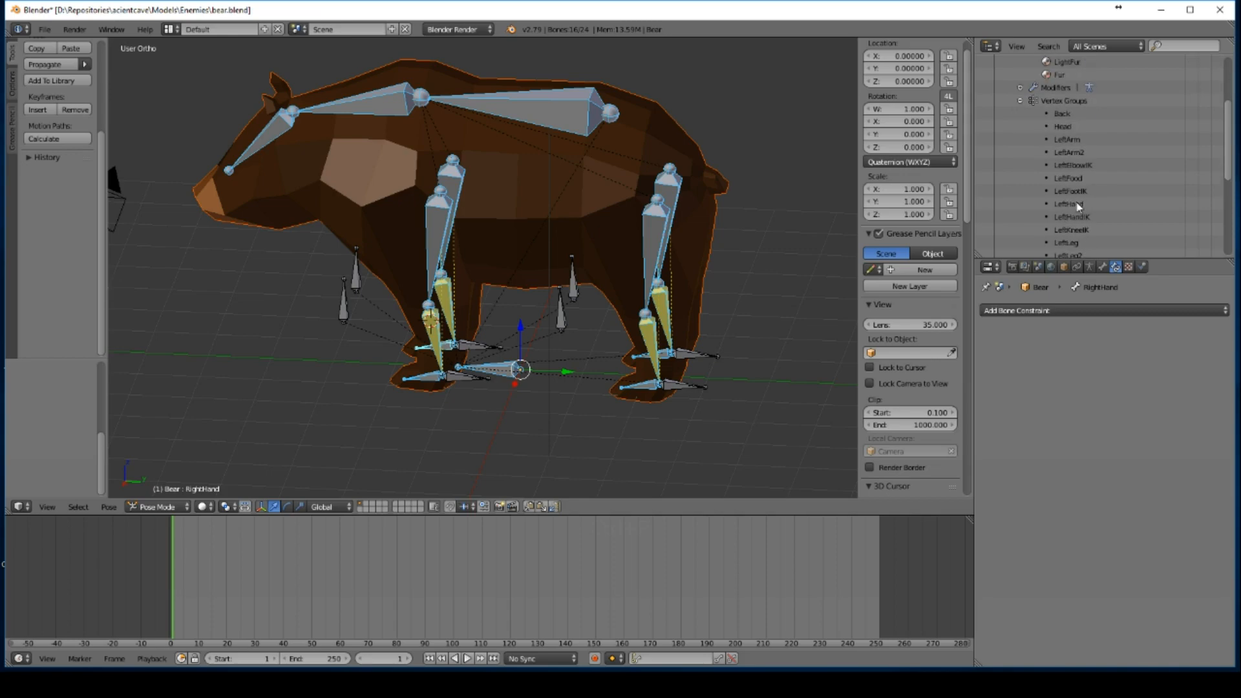
{"action": "scroll", "coordinate": [1086, 168], "scroll_direction": "down", "scroll_amount": 3}
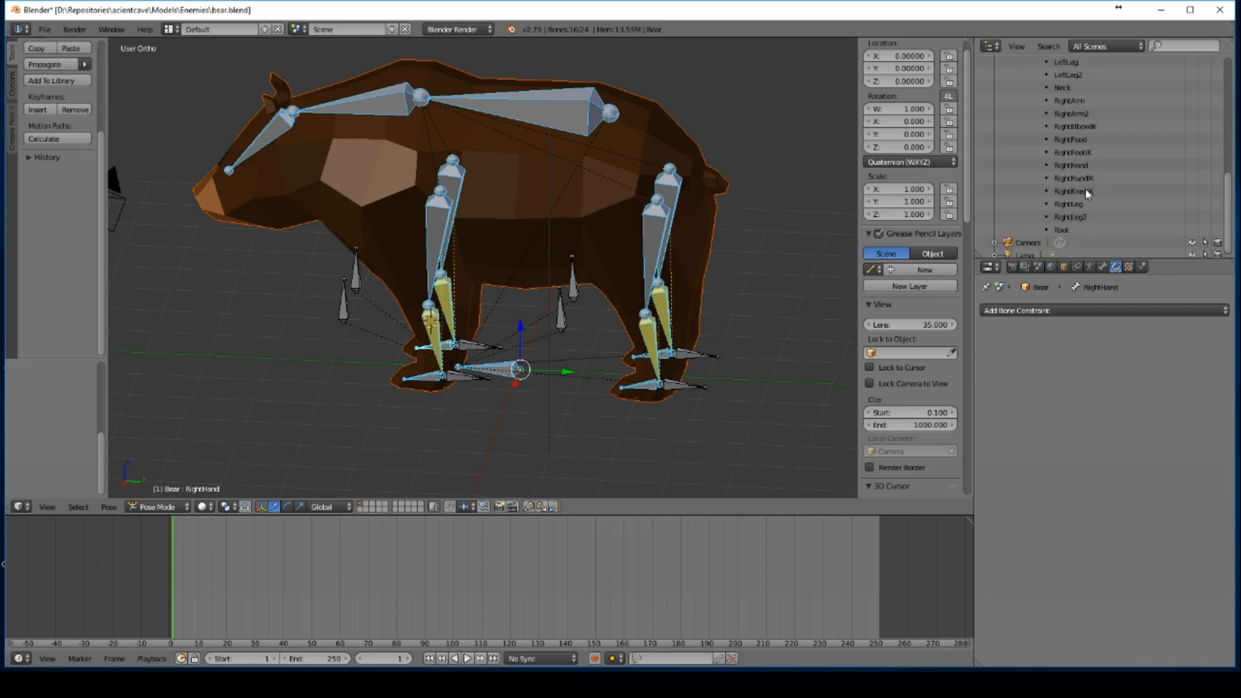
{"action": "scroll", "coordinate": [1084, 189], "scroll_direction": "up", "scroll_amount": 5}
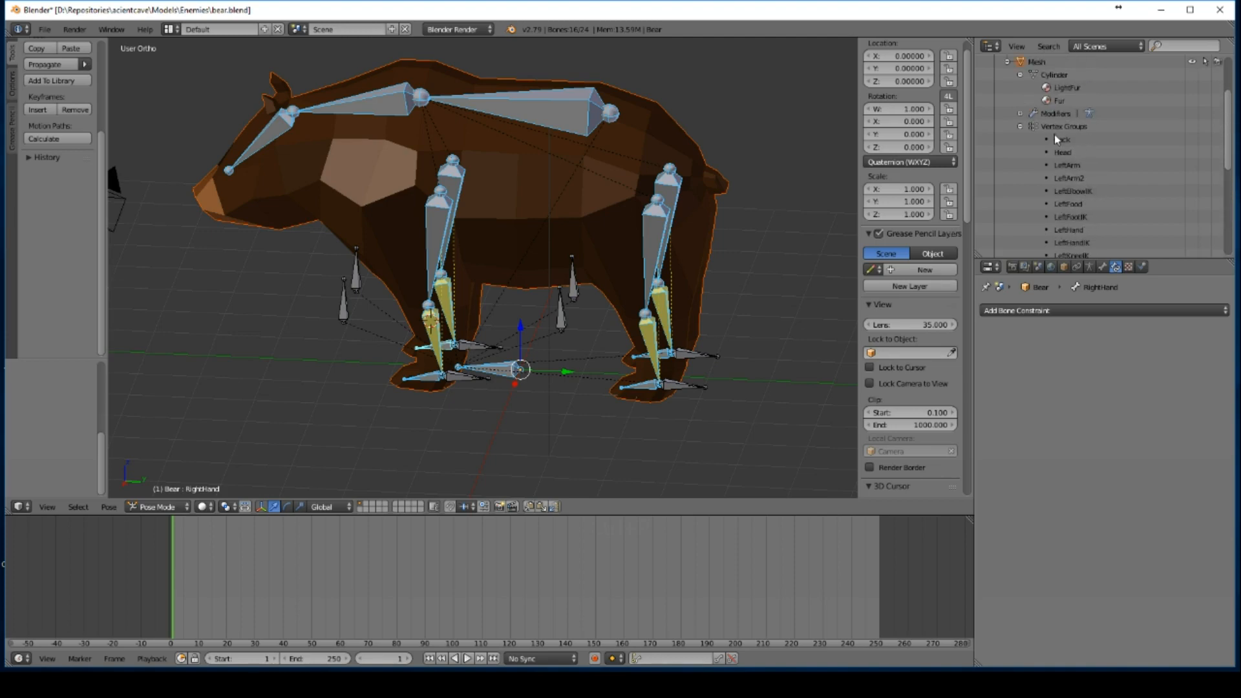
Step: Remove the RightElbowIK, LeftElbowIK, RightKneeIK and LeftKneeIK vertex groups from the bear mesh
{"action": "left_click", "coordinate": [1060, 127]}
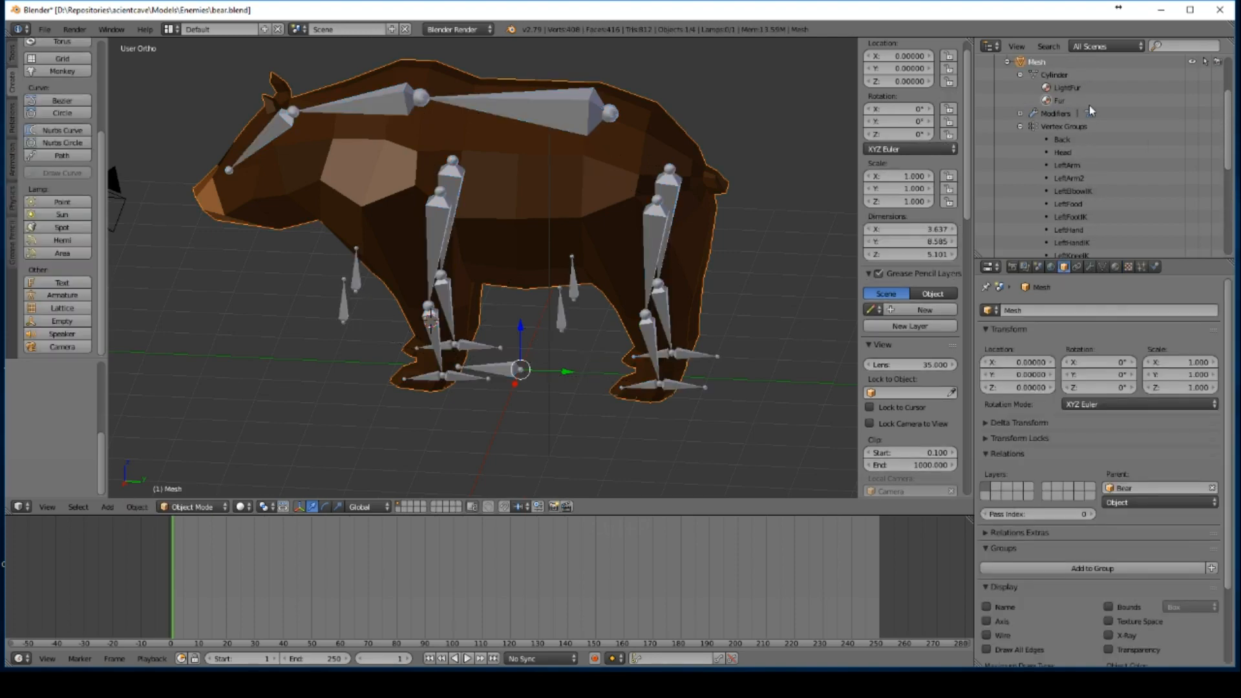
{"action": "scroll", "coordinate": [1088, 106], "scroll_direction": "up", "scroll_amount": 2}
{"action": "scroll", "coordinate": [1091, 202], "scroll_direction": "down", "scroll_amount": 2}
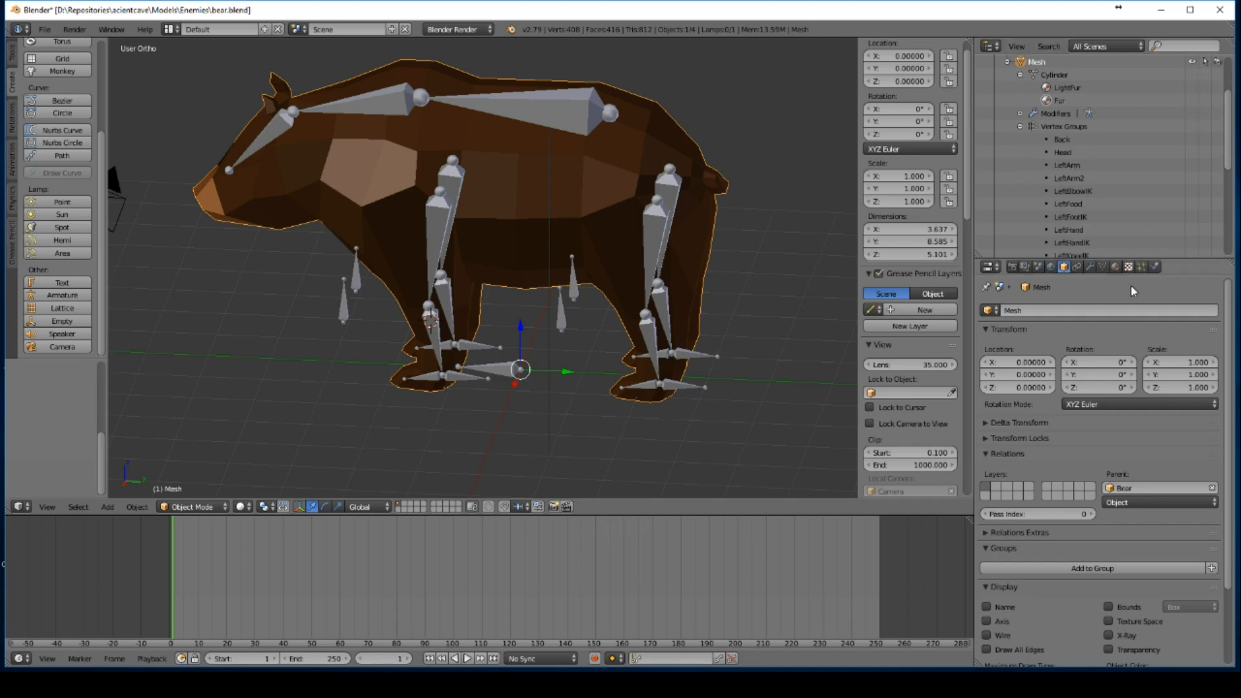
{"action": "scroll", "coordinate": [1091, 420], "scroll_direction": "down", "scroll_amount": 4}
{"action": "left_click", "coordinate": [1104, 267]}
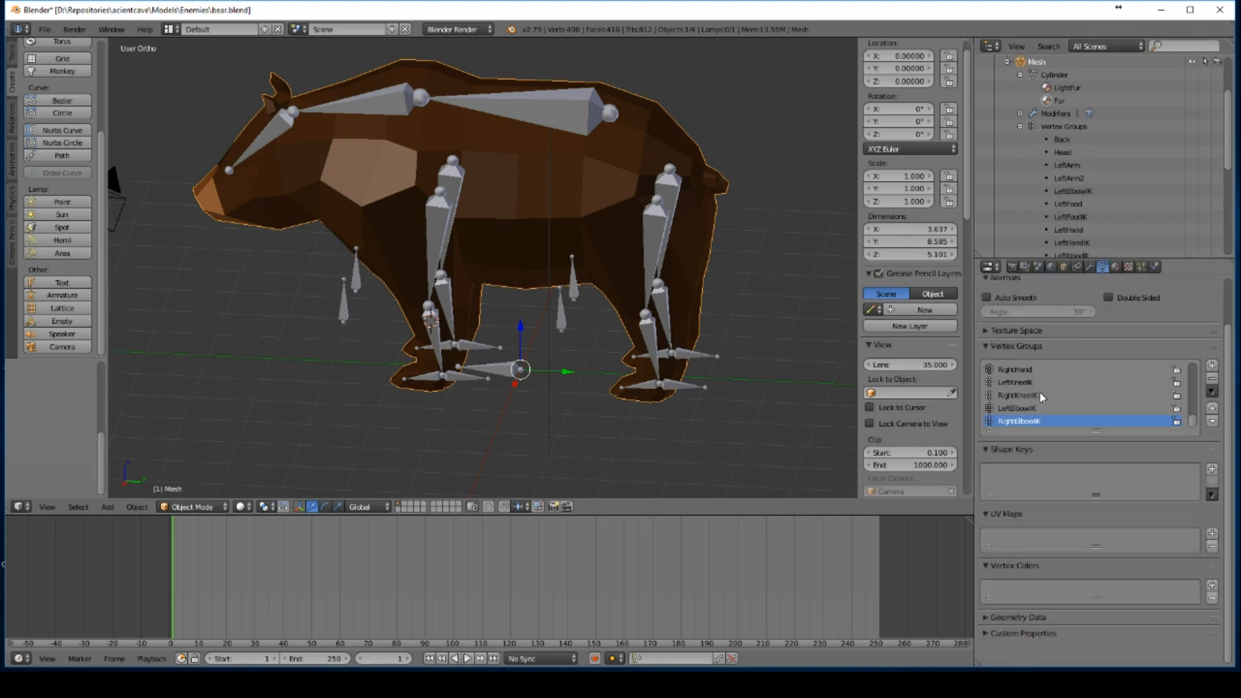
{"action": "left_click", "coordinate": [1212, 381]}
{"action": "left_click", "coordinate": [1213, 380]}
{"action": "left_click", "coordinate": [1213, 381]}
{"action": "left_click", "coordinate": [1213, 381]}
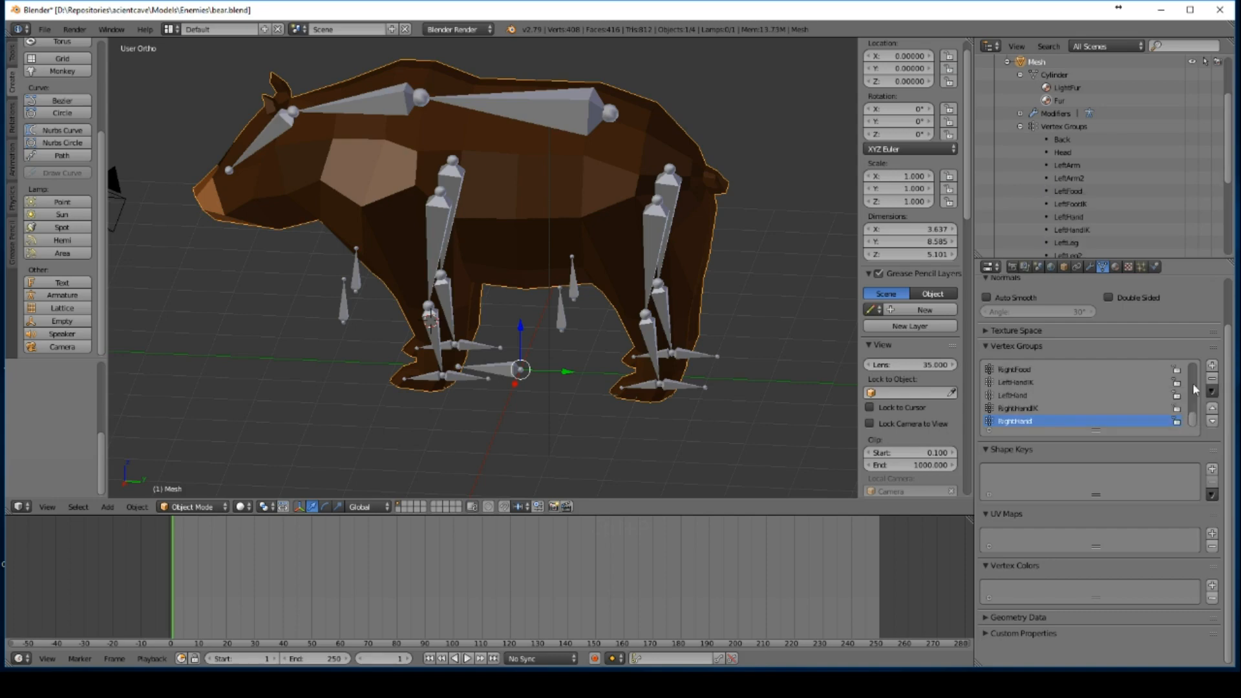
Step: Remove the RightHandIK and LeftHandIK vertex groups from the mesh
{"action": "left_click", "coordinate": [1059, 408]}
{"action": "left_click", "coordinate": [1212, 382]}
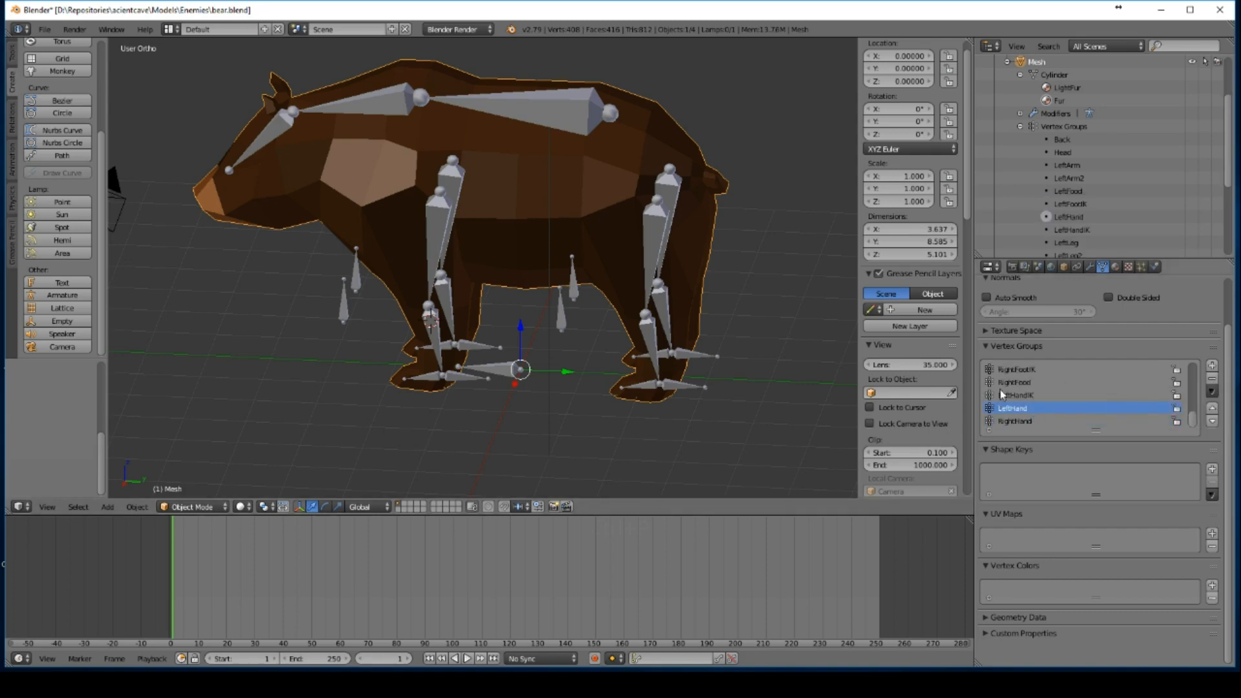
{"action": "left_click", "coordinate": [1212, 381]}
Step: Remove the RightFootIK and LeftFootIK vertex groups from the mesh
{"action": "left_click", "coordinate": [1159, 384]}
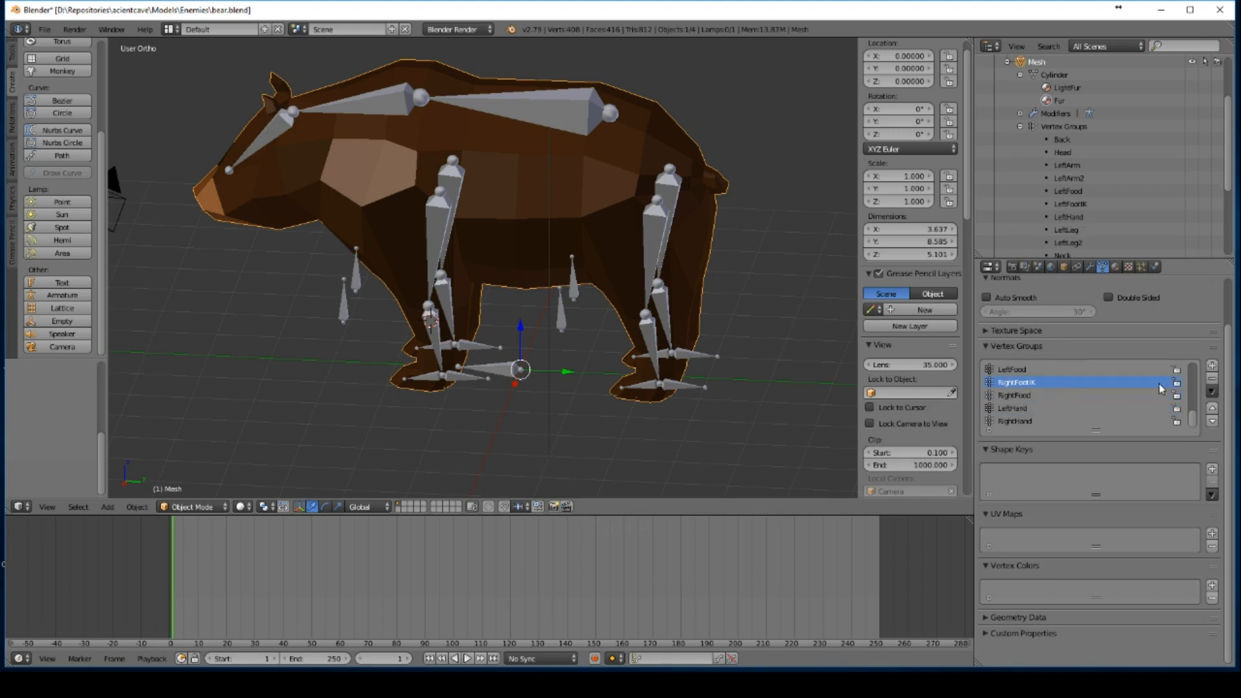
{"action": "scroll", "coordinate": [1080, 410], "scroll_direction": "up", "scroll_amount": 1}
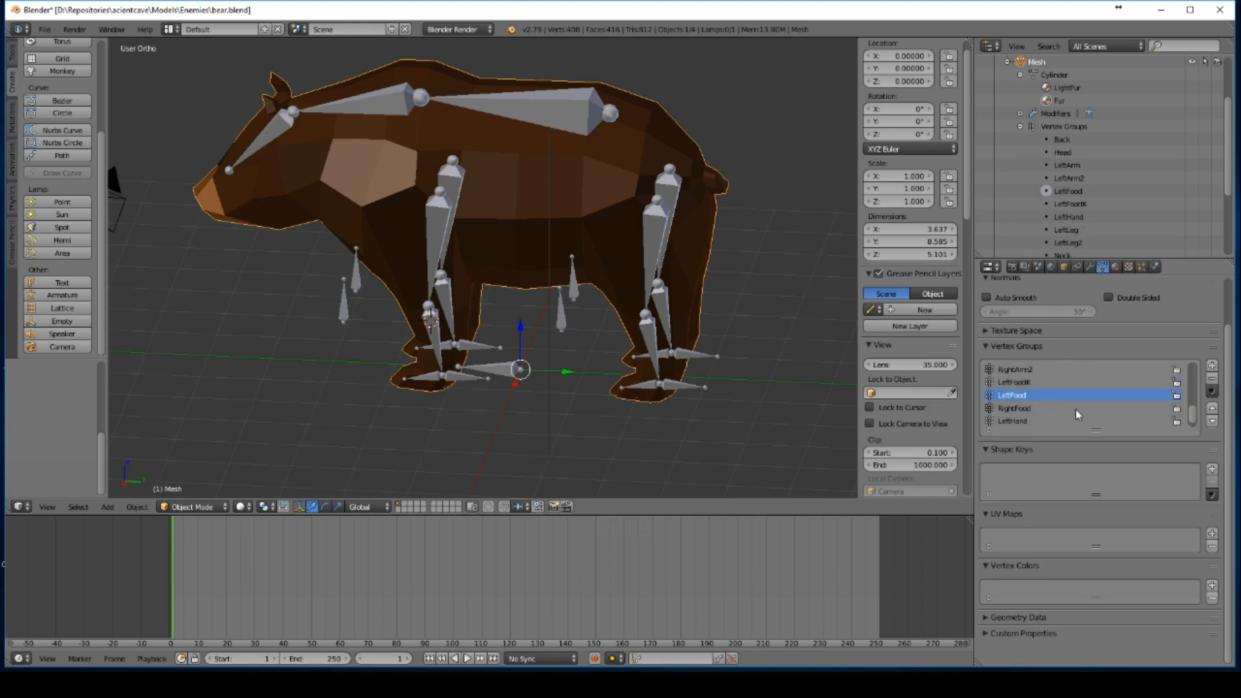
{"action": "left_click", "coordinate": [1037, 382]}
{"action": "left_click", "coordinate": [1212, 378]}
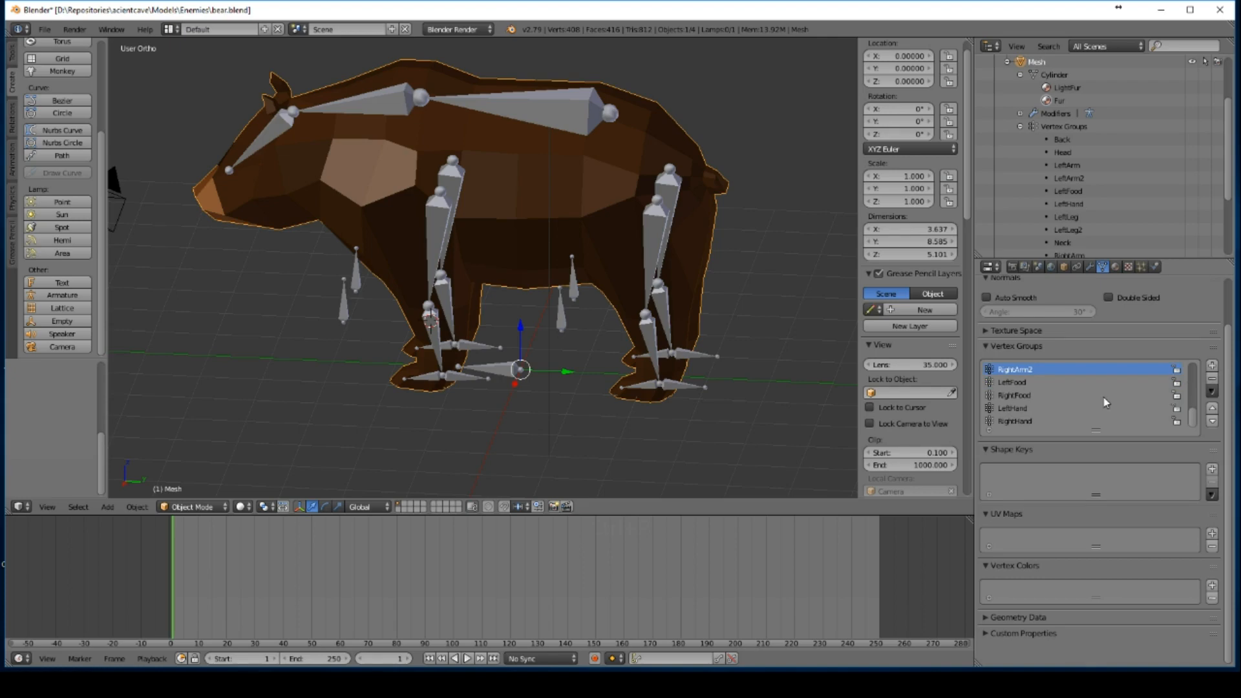
Step: Check the Root bone in the armature, then remove the Root vertex group from the mesh
{"action": "scroll", "coordinate": [1104, 399], "scroll_direction": "up", "scroll_amount": 6}
{"action": "scroll", "coordinate": [1103, 397], "scroll_direction": "down", "scroll_amount": 6}
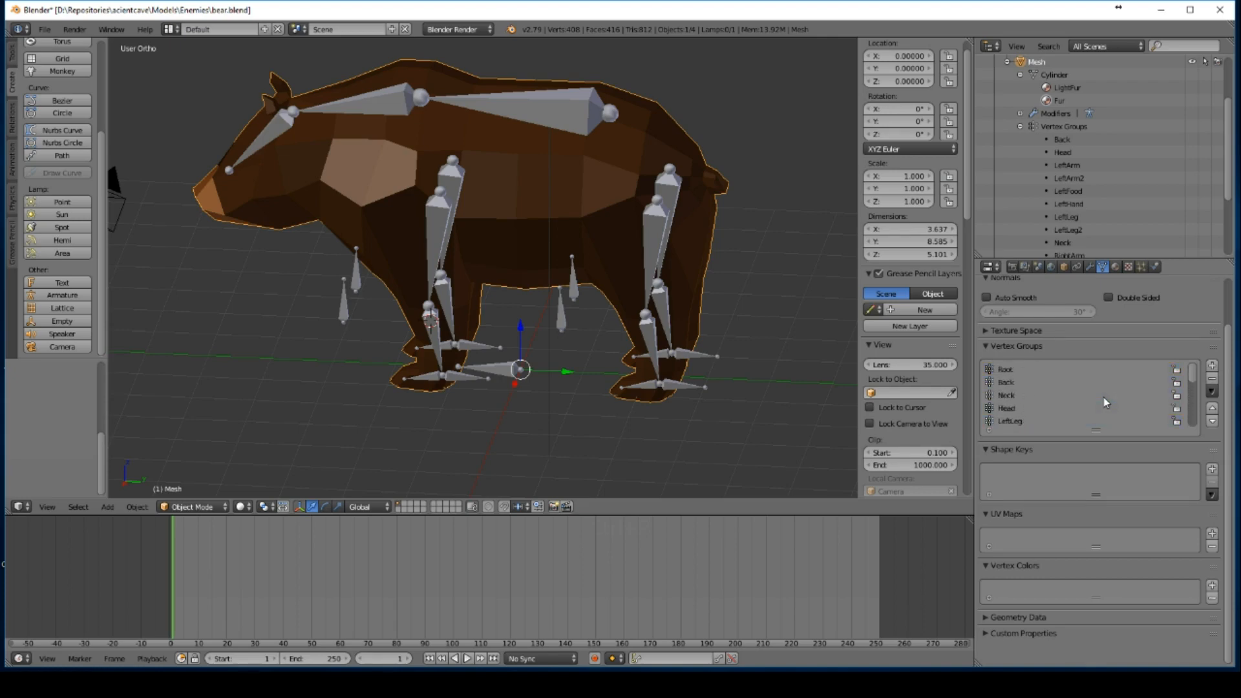
{"action": "right_click", "coordinate": [463, 382]}
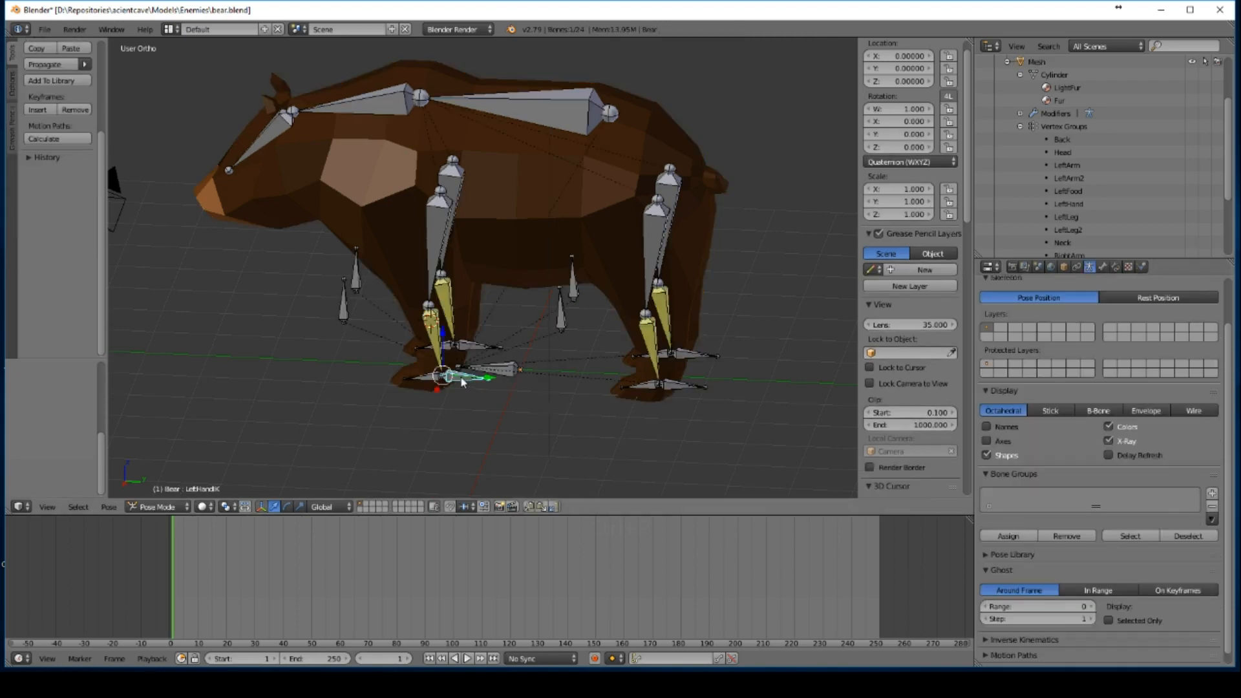
{"action": "right_click", "coordinate": [502, 371]}
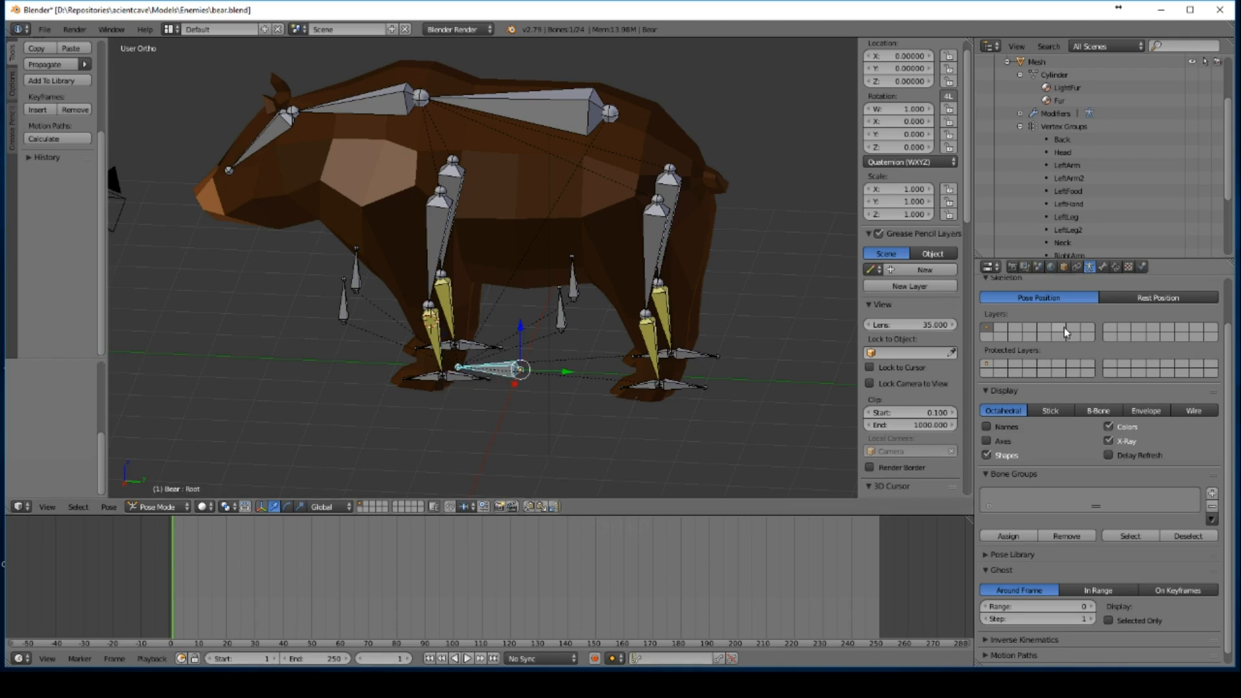
{"action": "left_click", "coordinate": [1032, 129]}
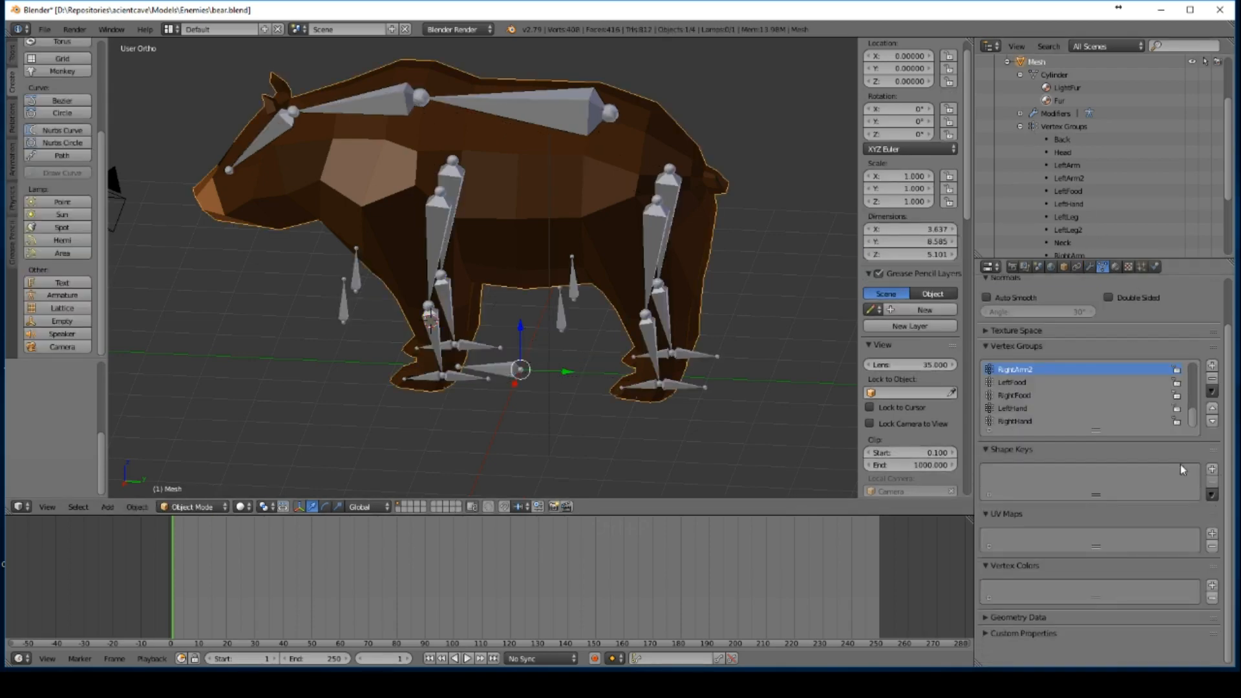
{"action": "scroll", "coordinate": [1084, 399], "scroll_direction": "up", "scroll_amount": 10}
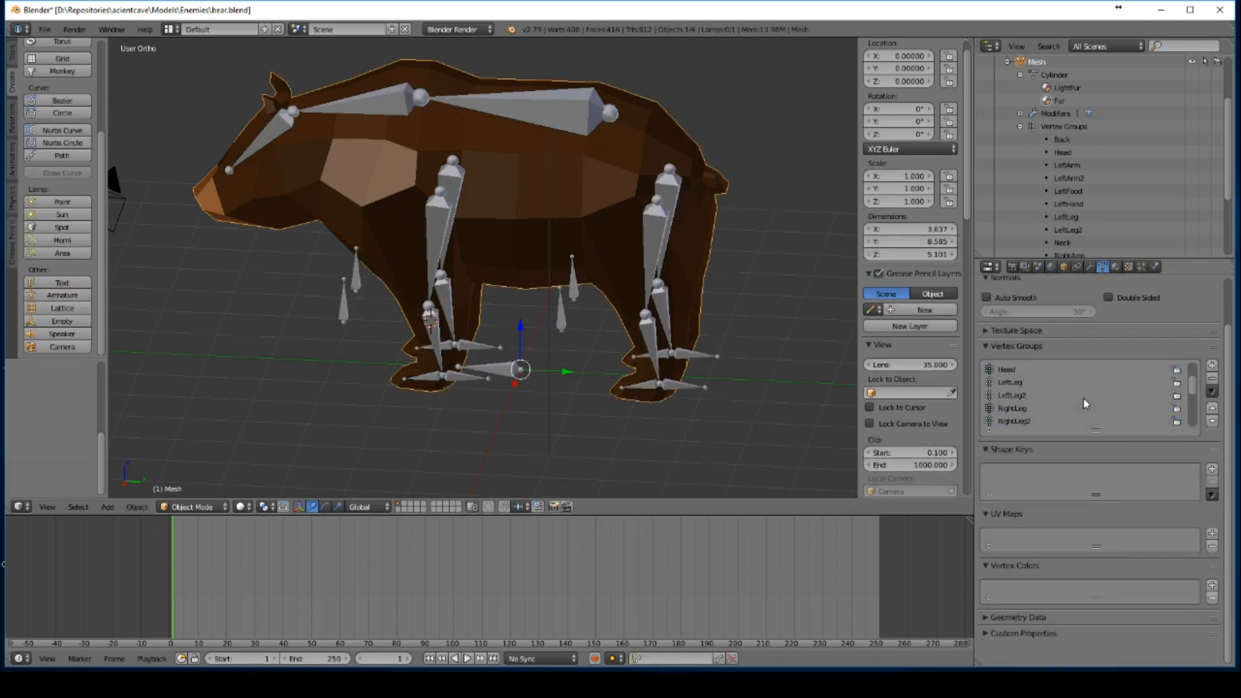
{"action": "left_click", "coordinate": [1078, 370]}
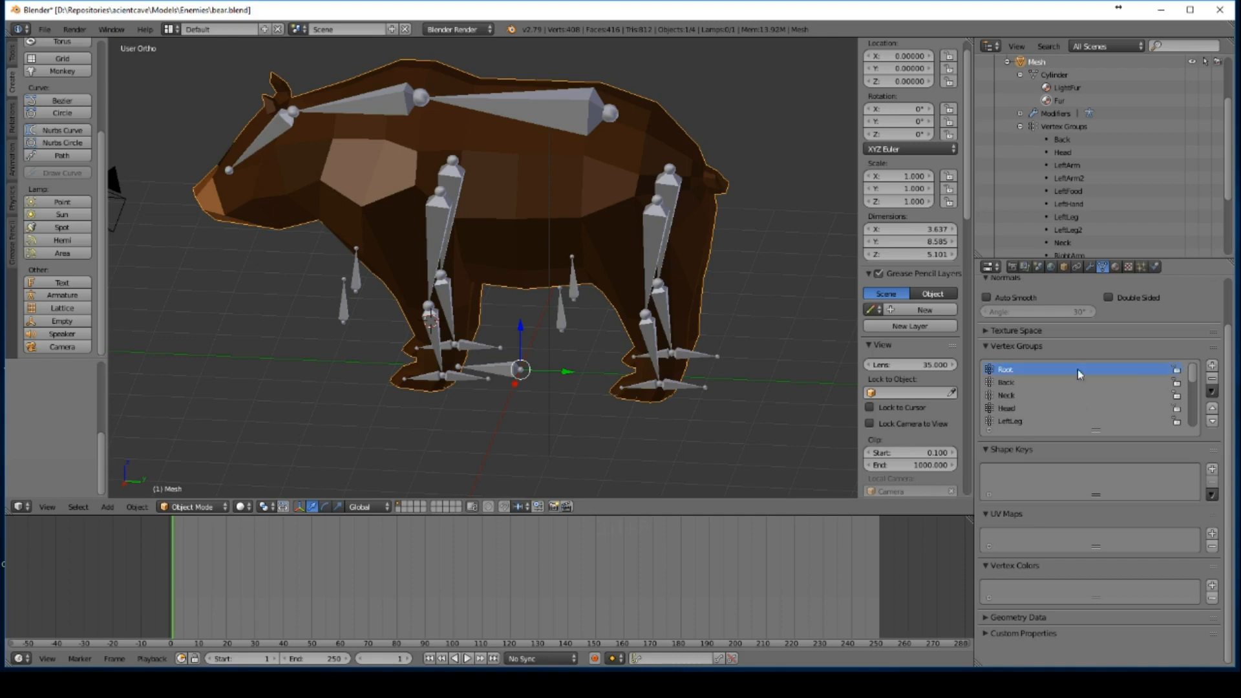
{"action": "scroll", "coordinate": [1130, 395], "scroll_direction": "down", "scroll_amount": 5}
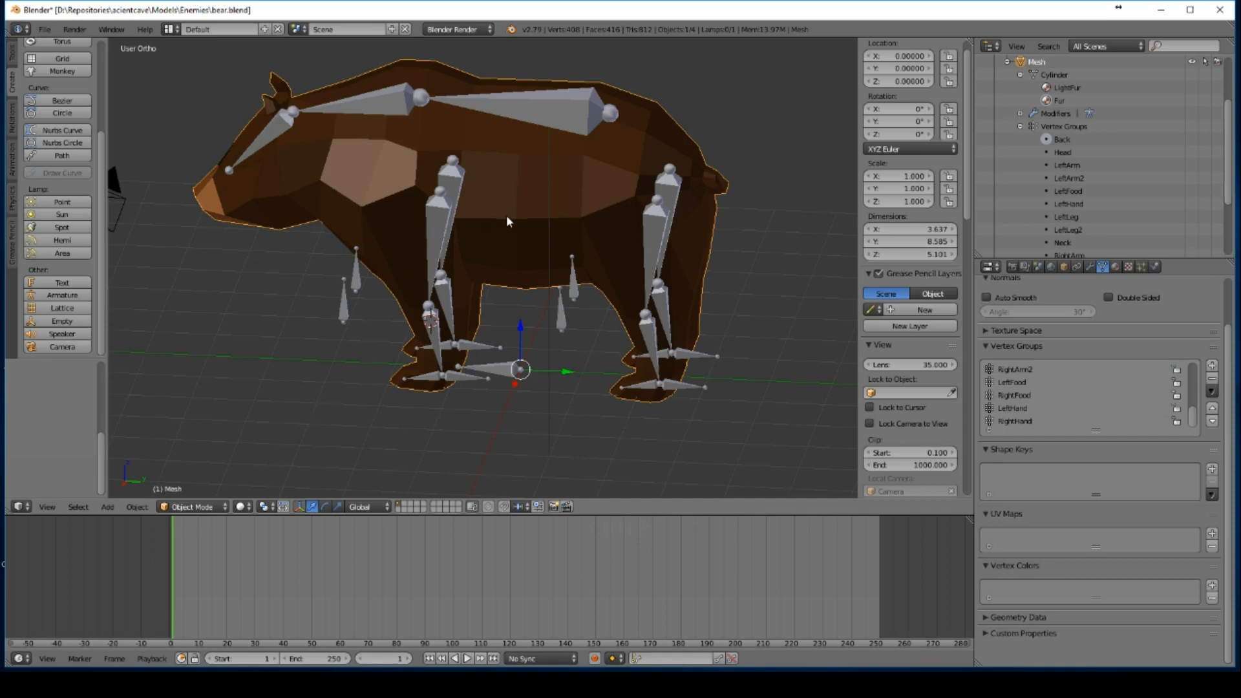
Step: Switch the bear mesh to Weight Paint mode and display the weights of the Back vertex group
{"action": "left_click", "coordinate": [194, 507]}
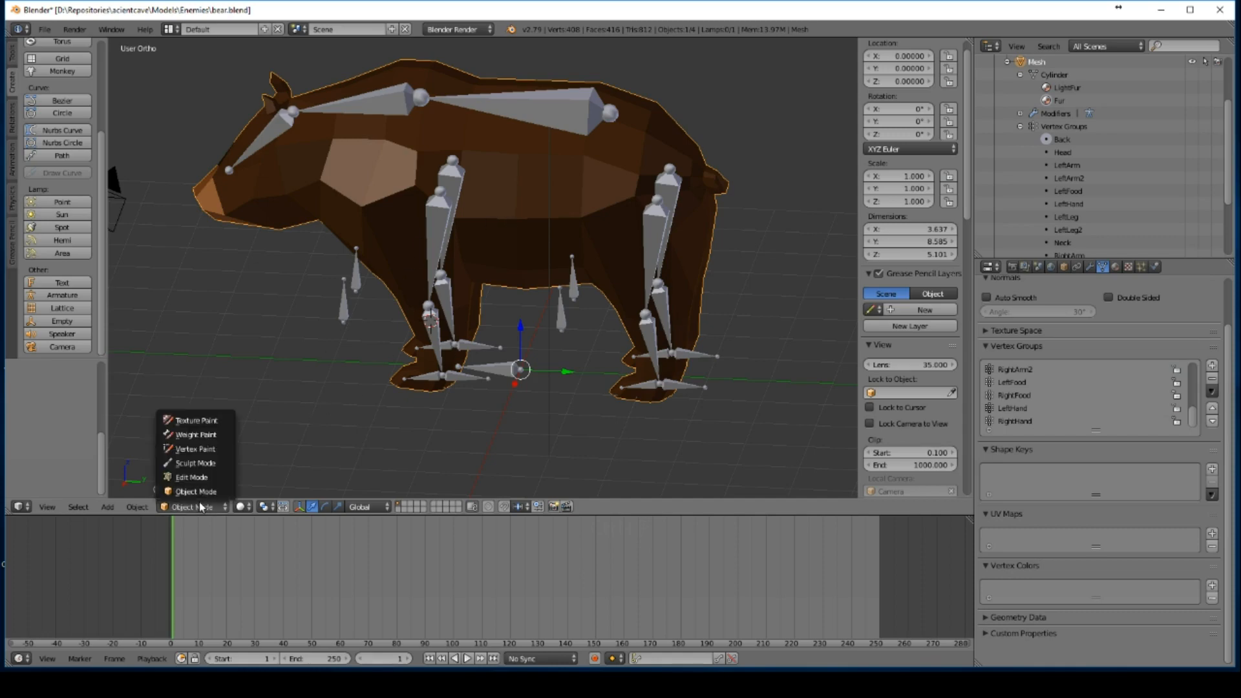
{"action": "left_click", "coordinate": [196, 434]}
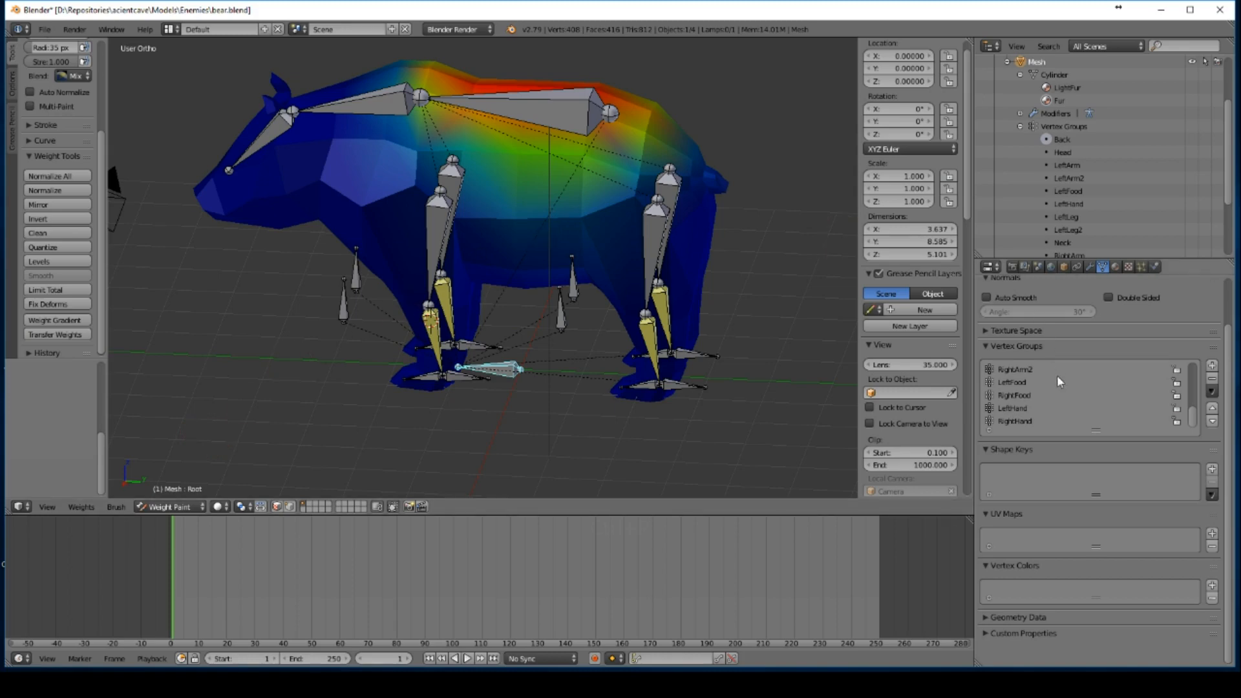
{"action": "scroll", "coordinate": [1057, 382], "scroll_direction": "up", "scroll_amount": 5}
{"action": "left_click", "coordinate": [1008, 371]}
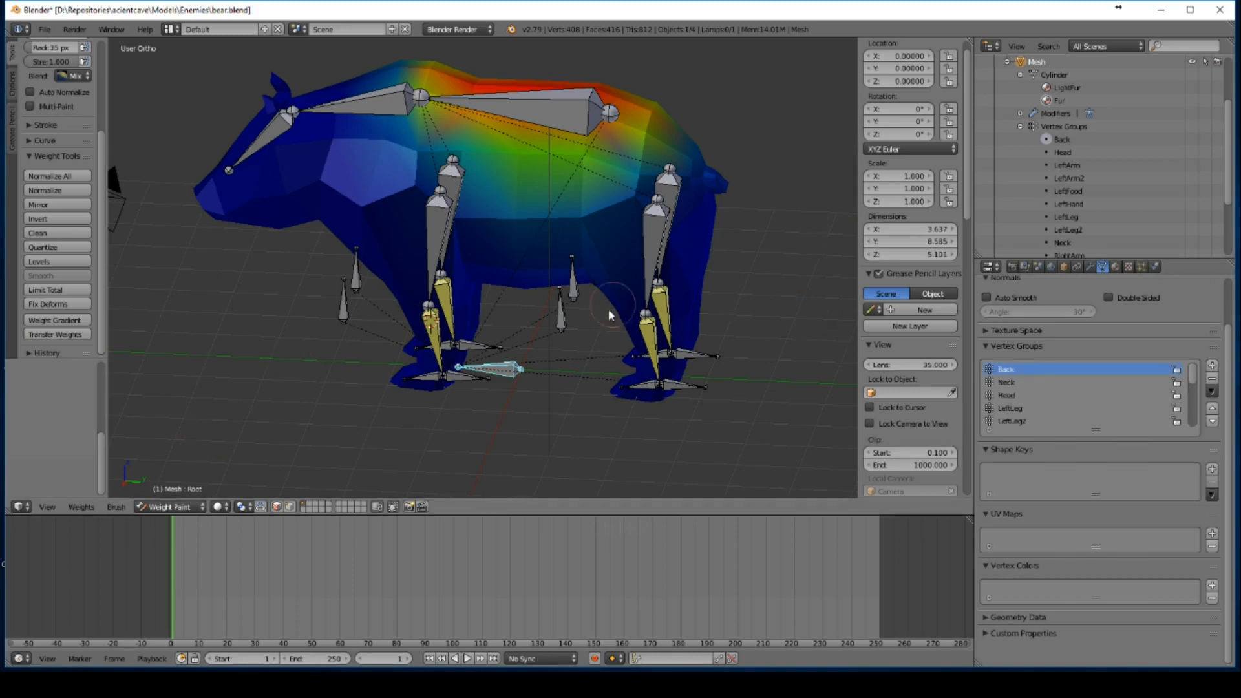
{"action": "middle_click_drag", "start_coordinate": [607, 308], "coordinate": [572, 339]}
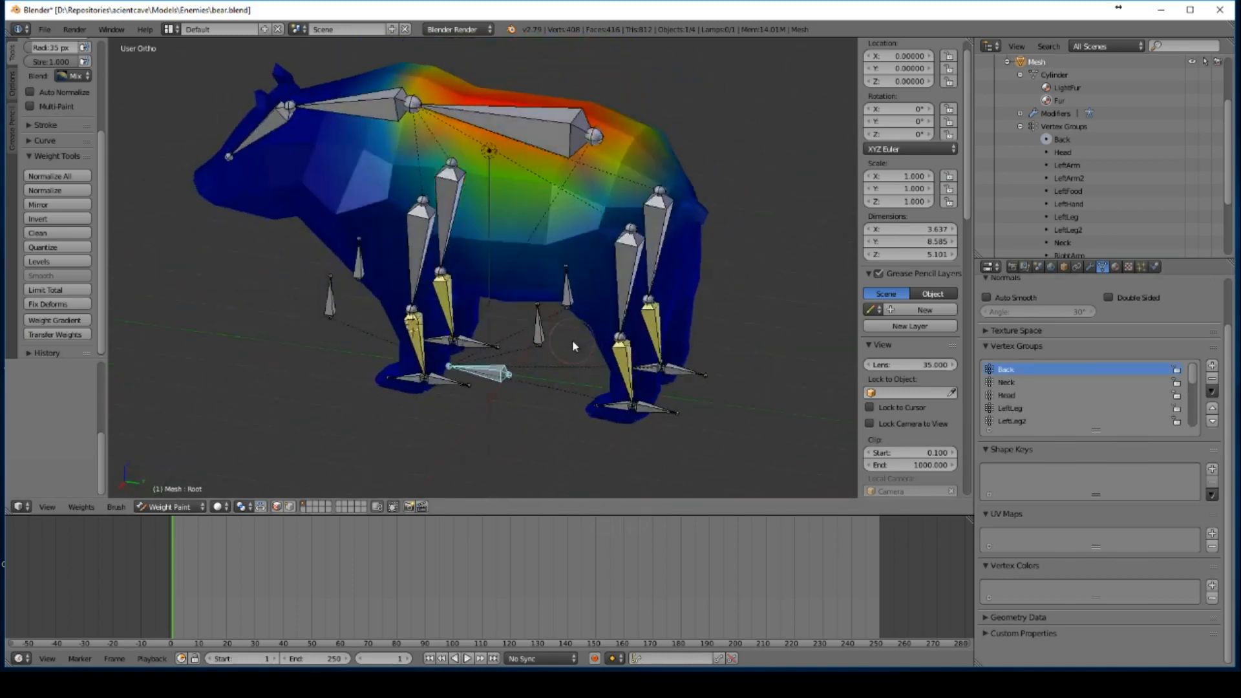
Step: Inspect the weights of the Neck, Head, LeftLeg and LeftLeg2 vertex groups on the bear mesh
{"action": "left_click", "coordinate": [1020, 383]}
{"action": "middle_click_drag", "start_coordinate": [466, 254], "coordinate": [556, 252]}
{"action": "left_click", "coordinate": [1004, 408]}
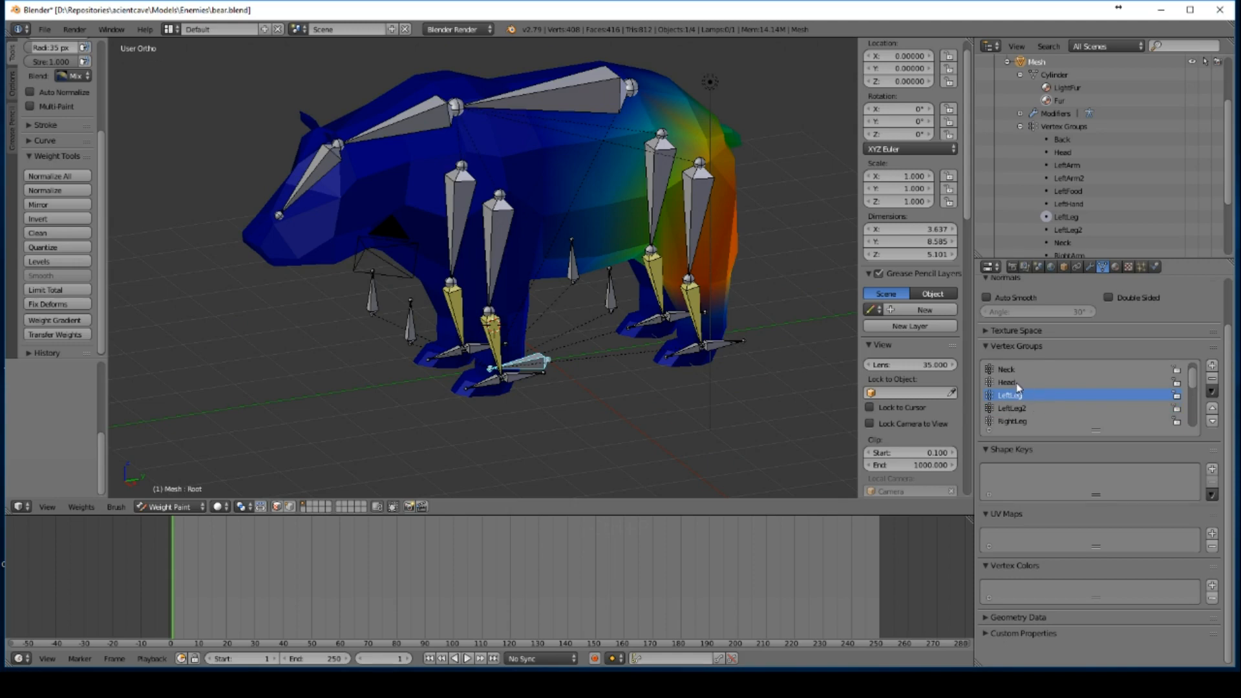
{"action": "left_click", "coordinate": [1009, 383]}
{"action": "left_click", "coordinate": [1020, 397]}
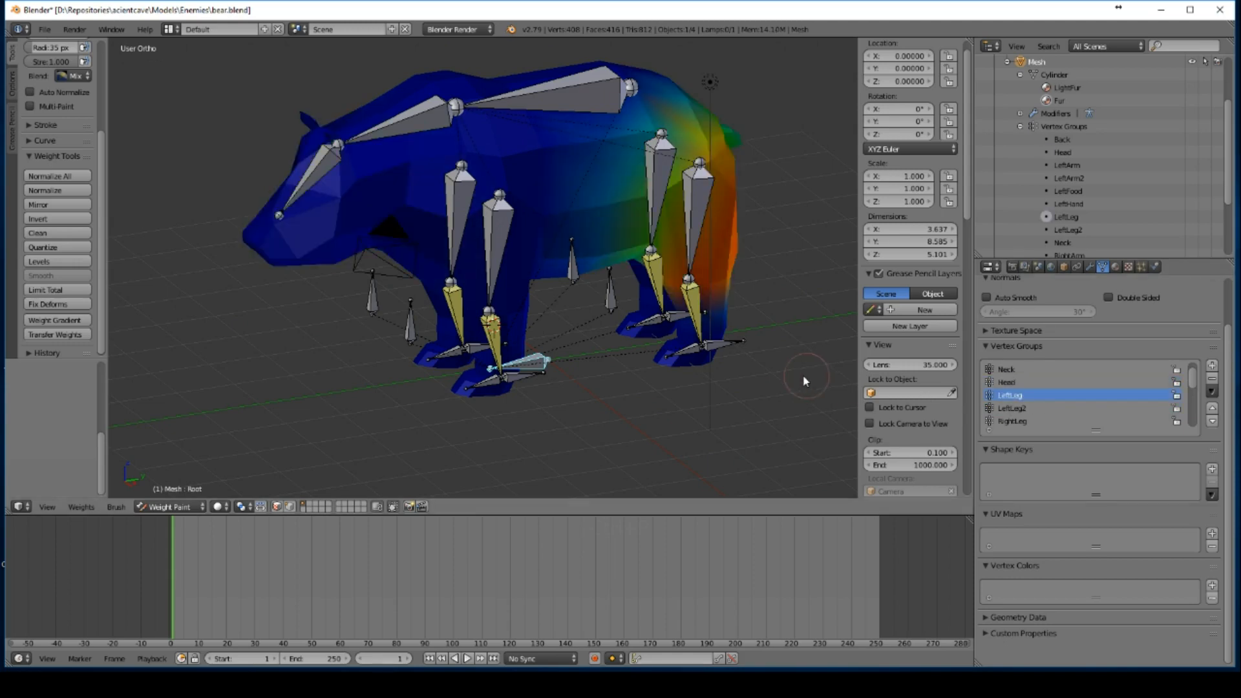
{"action": "middle_click_drag", "start_coordinate": [806, 380], "coordinate": [703, 351]}
{"action": "left_click", "coordinate": [1014, 408]}
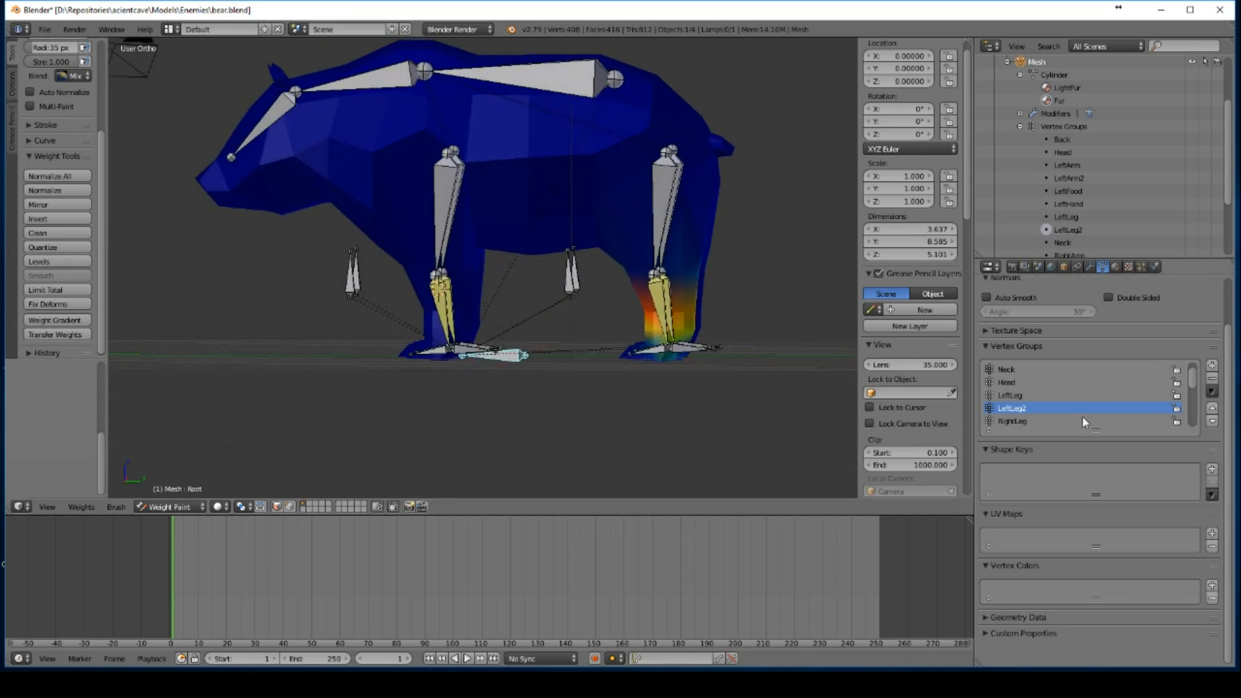
Step: Inspect the weights of the vertex groups from RightLeg through LeftArm2
{"action": "left_click", "coordinate": [1029, 421]}
{"action": "middle_click_drag", "start_coordinate": [714, 304], "coordinate": [638, 335]}
{"action": "scroll", "coordinate": [1061, 403], "scroll_direction": "down", "scroll_amount": 1}
{"action": "scroll", "coordinate": [1055, 408], "scroll_direction": "down", "scroll_amount": 2}
{"action": "left_click", "coordinate": [1028, 395]}
{"action": "left_click", "coordinate": [1028, 408]}
{"action": "scroll", "coordinate": [918, 362], "scroll_direction": "down", "scroll_amount": 1}
{"action": "left_click", "coordinate": [1022, 408]}
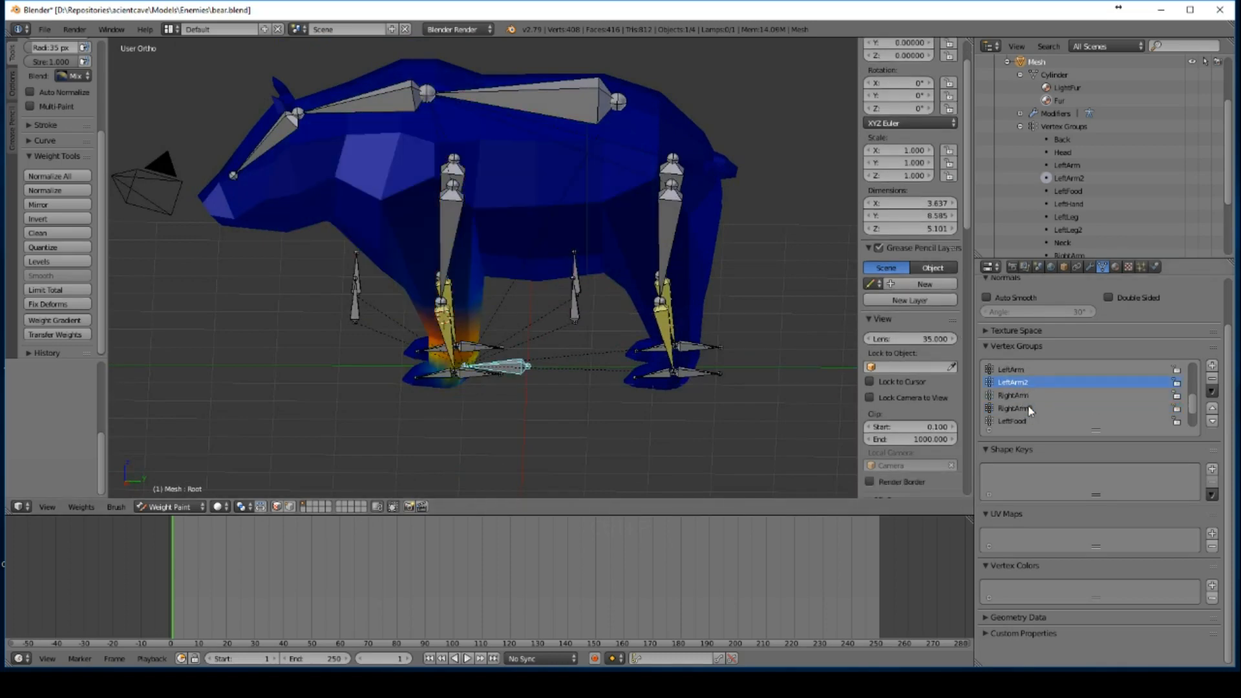
Step: Inspect the weights of the RightArm and RightHand vertex groups from both sides of the bear
{"action": "left_click", "coordinate": [1026, 396]}
{"action": "middle_click_drag", "start_coordinate": [779, 355], "coordinate": [466, 366]}
{"action": "scroll", "coordinate": [1046, 397], "scroll_direction": "down", "scroll_amount": 1}
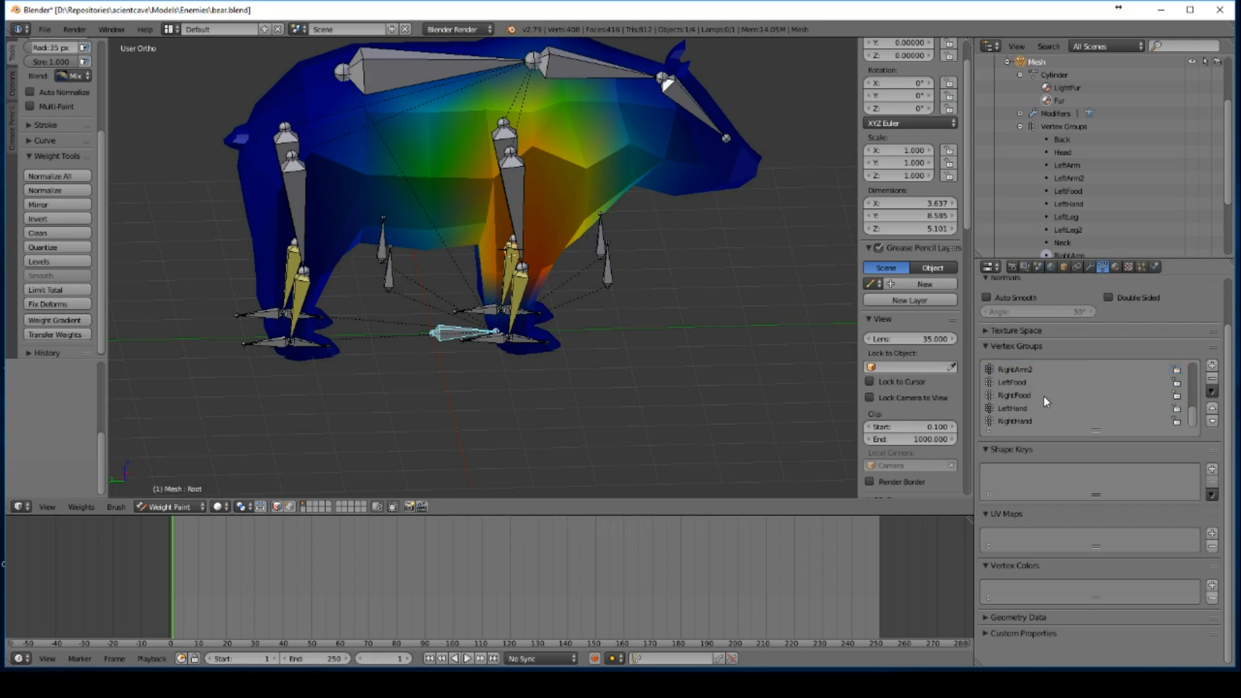
{"action": "left_click", "coordinate": [1026, 421]}
{"action": "middle_click_drag", "start_coordinate": [562, 320], "coordinate": [812, 329]}
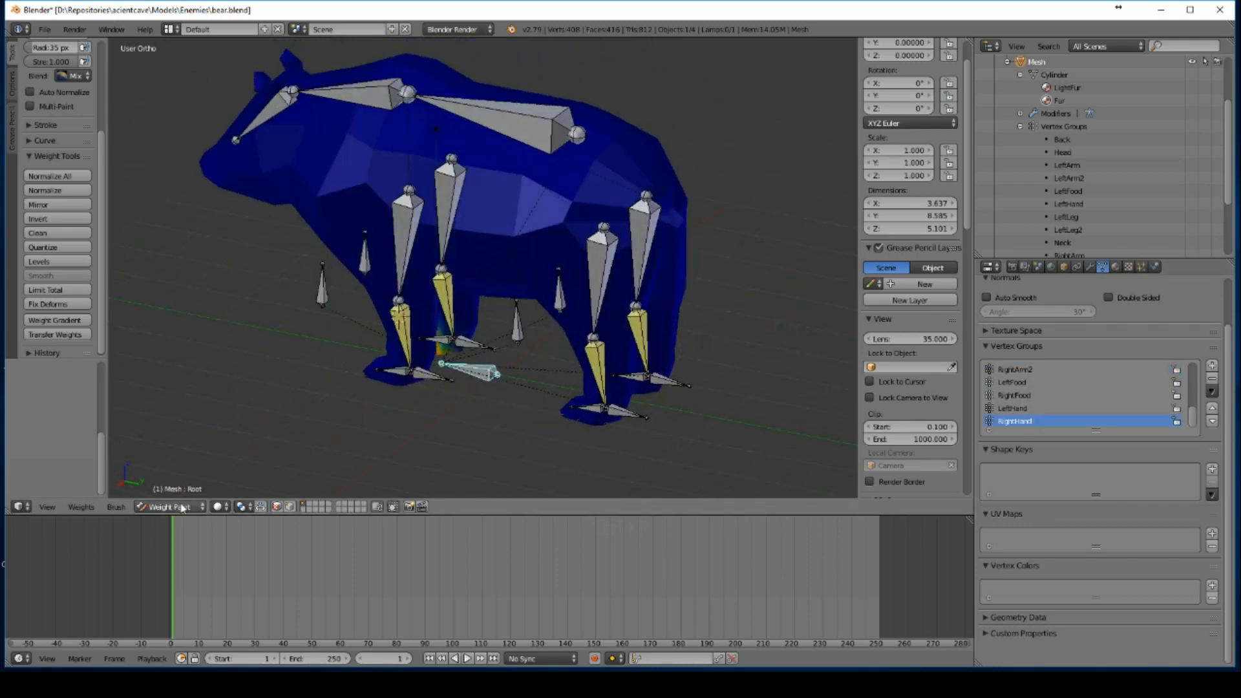
Step: Leave weight painting, activate the Bear armature in Pose Mode and try moving the LeftHandIK bone to test the front leg
{"action": "key", "text": "Tab"}
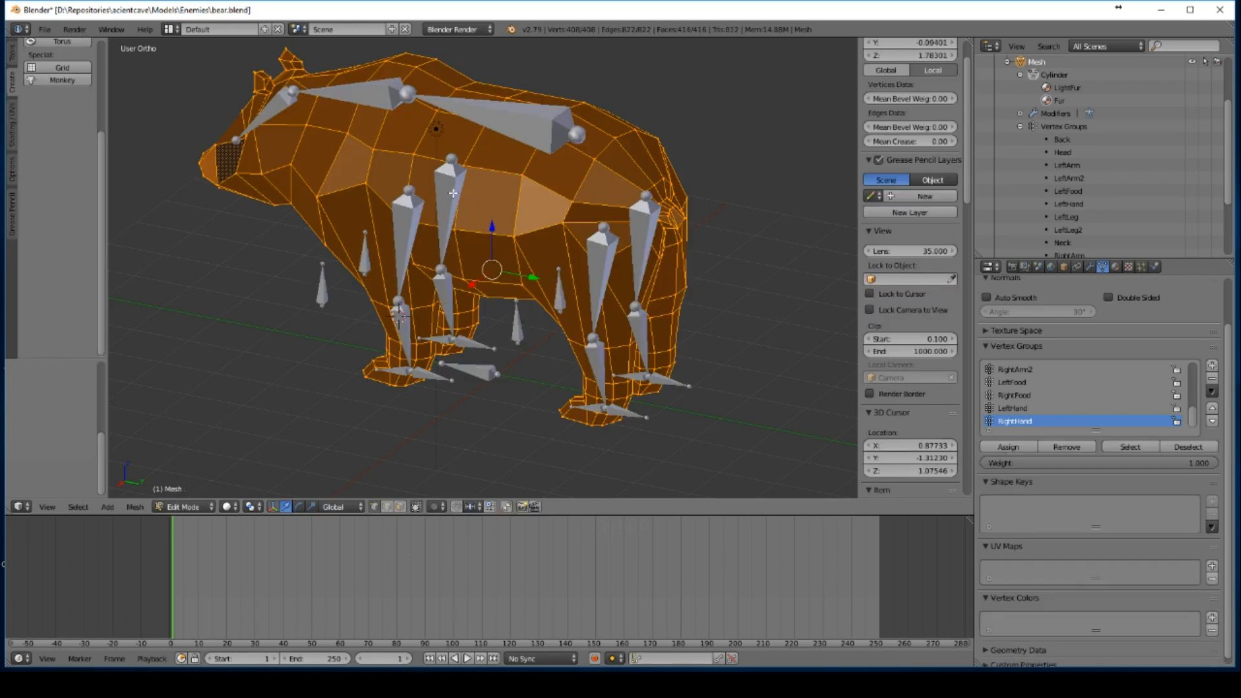
{"action": "scroll", "coordinate": [1097, 132], "scroll_direction": "up", "scroll_amount": 3}
{"action": "left_click", "coordinate": [1018, 102]}
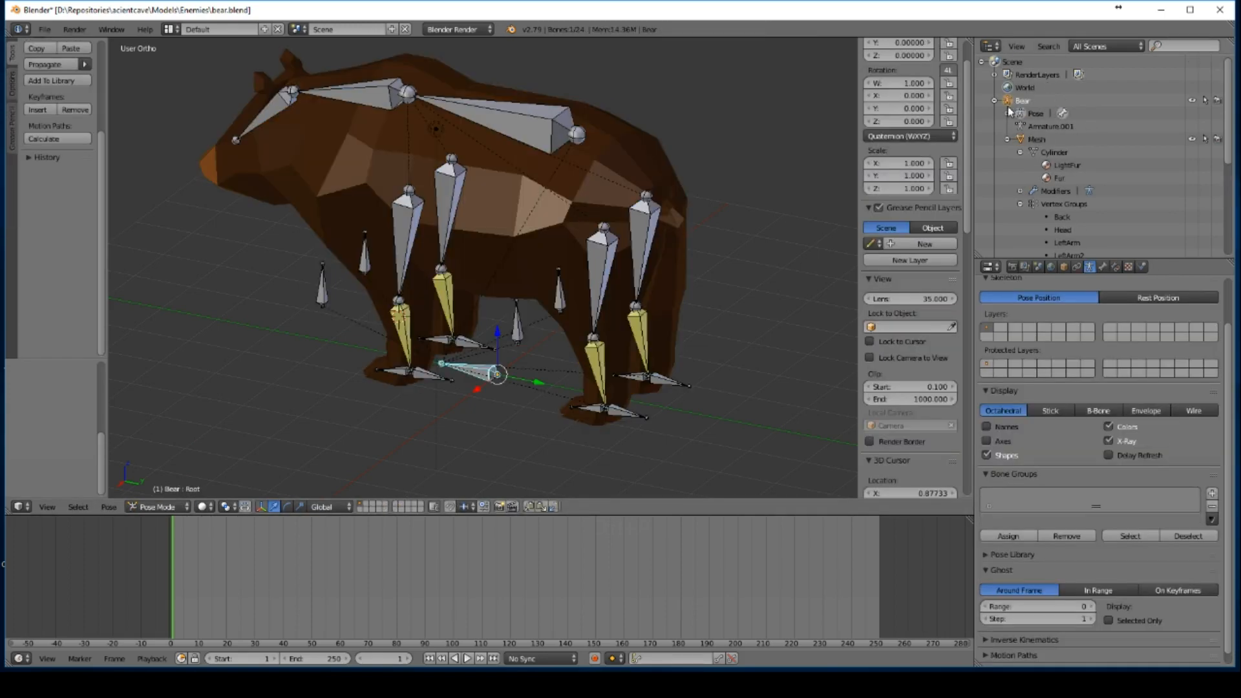
{"action": "right_click", "coordinate": [427, 376]}
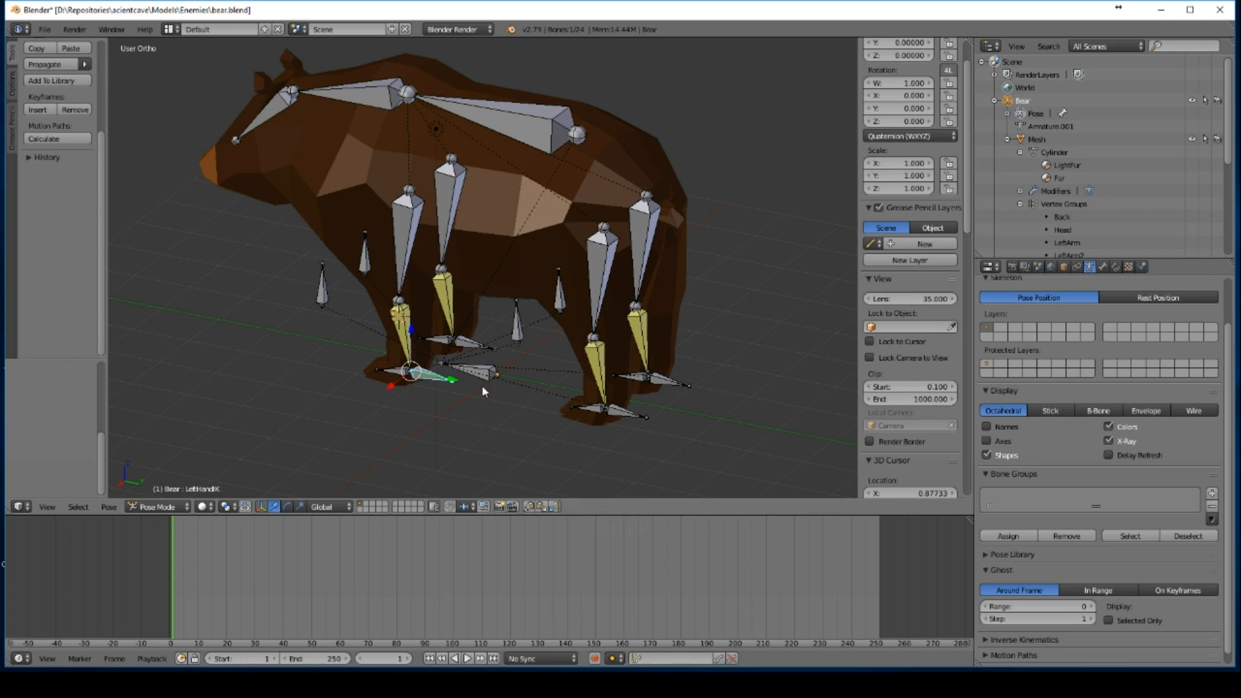
{"action": "key", "text": "g"}
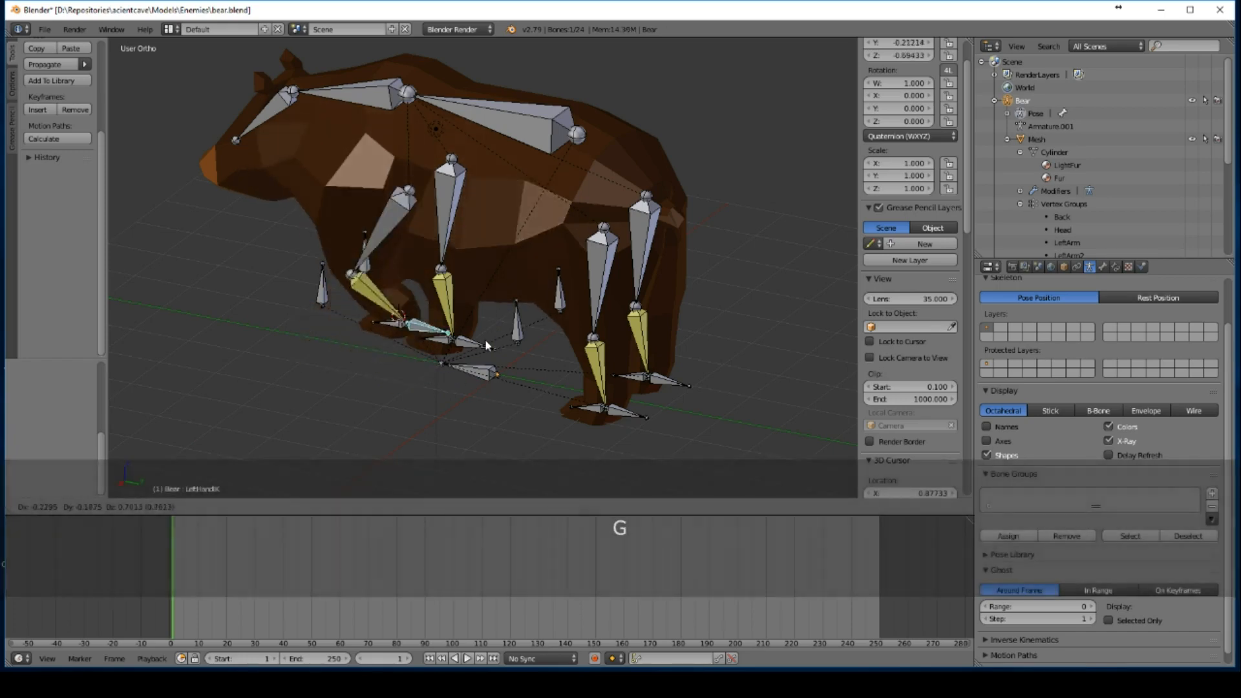
{"action": "right_click", "coordinate": [489, 340]}
Step: Move the LeftFootIK bone up and forward to test how the left hind leg deforms
{"action": "middle_click_drag", "start_coordinate": [633, 381], "coordinate": [727, 376]}
{"action": "right_click", "coordinate": [674, 367]}
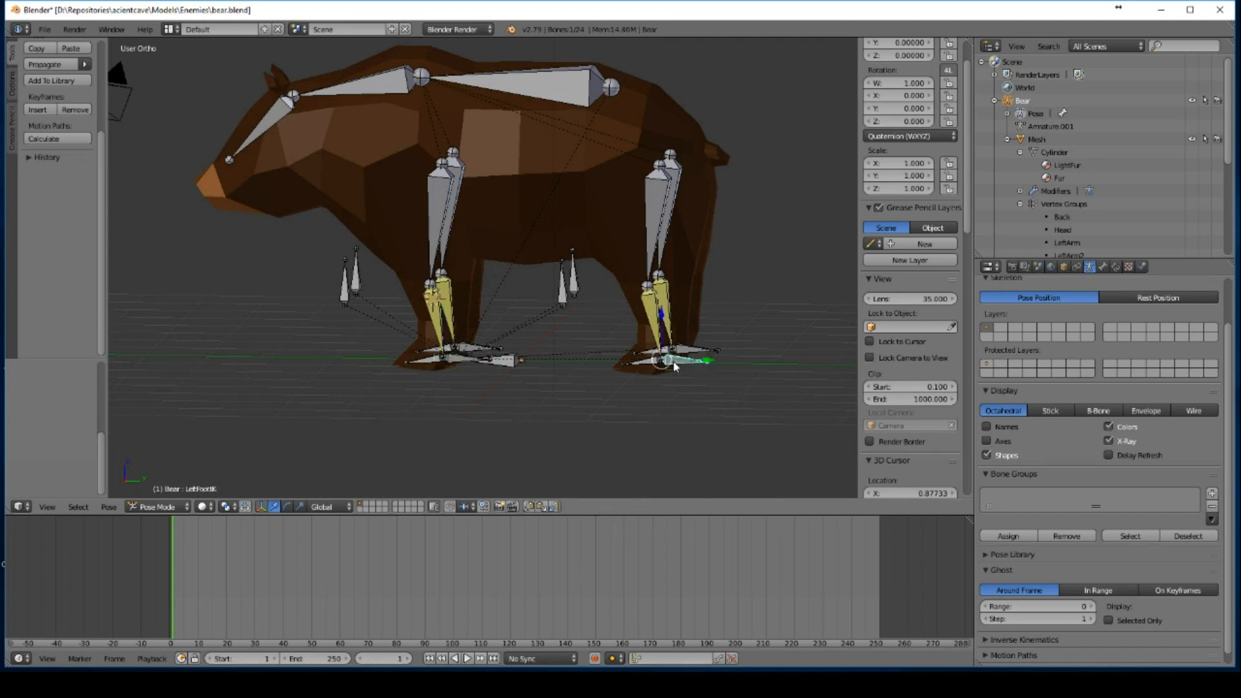
{"action": "key", "text": "g"}
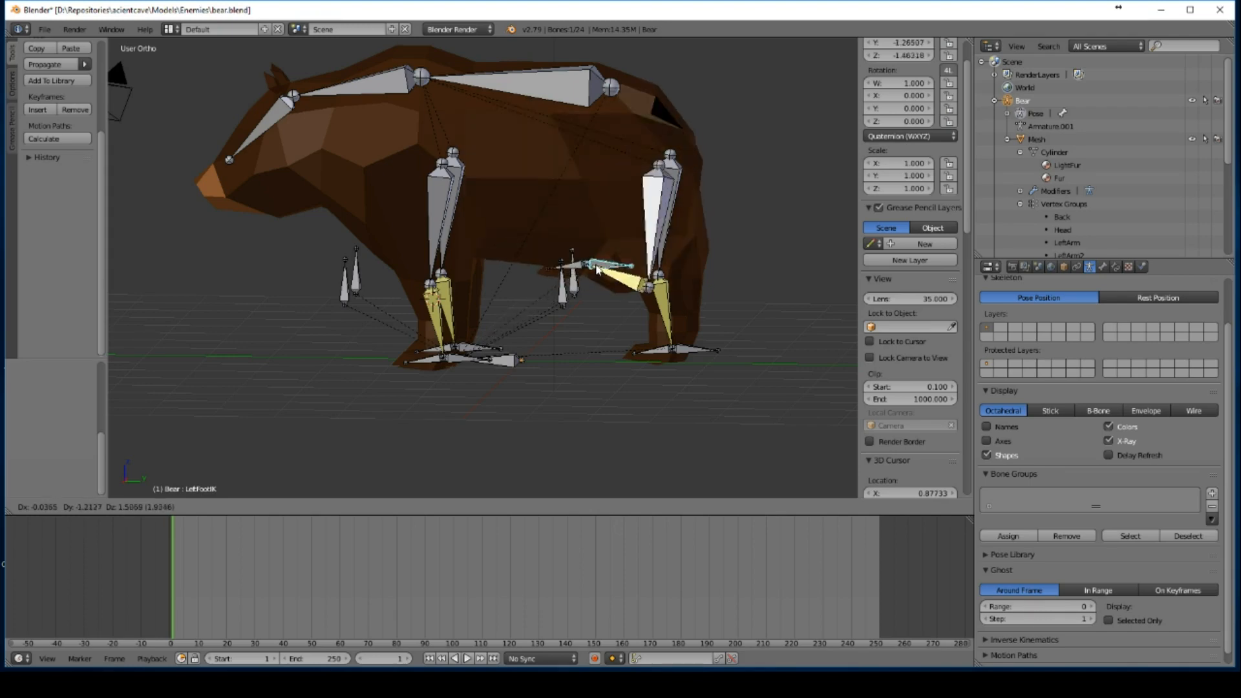
{"action": "right_click", "coordinate": [594, 276]}
{"action": "key", "text": "g"}
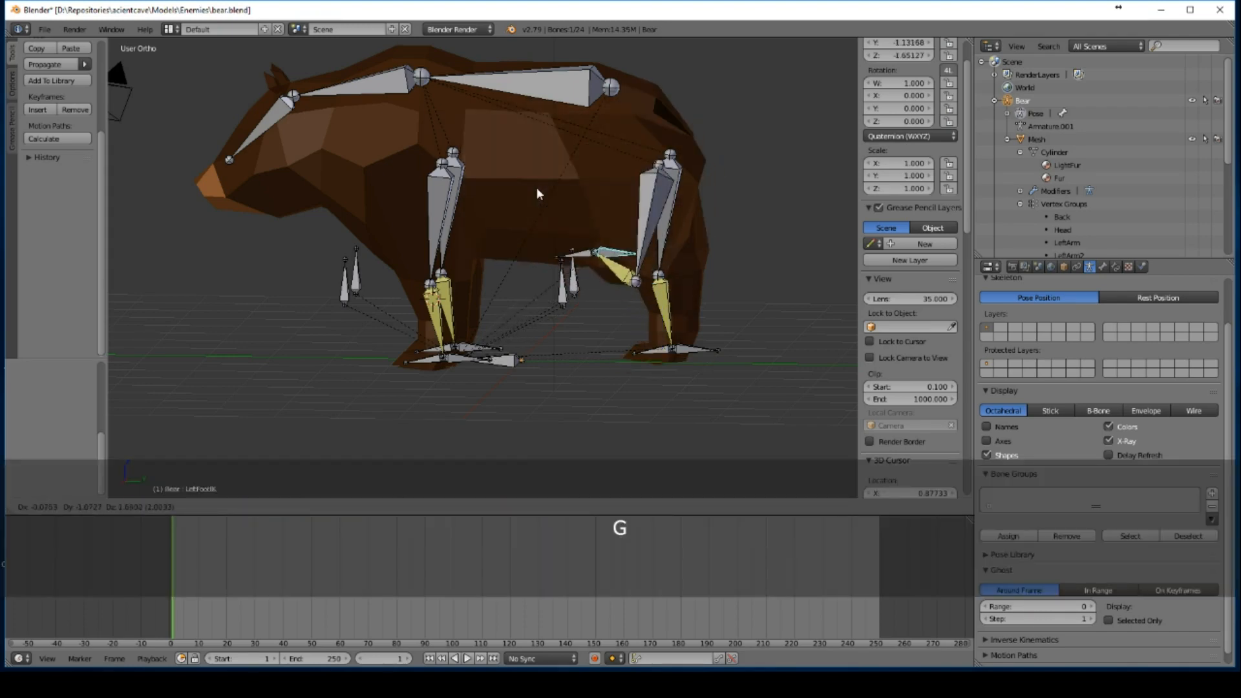
{"action": "left_click", "coordinate": [540, 194]}
Step: Try moving the LeftKneeIK bone, and clear the LeftFootIK bone's rotation and location
{"action": "right_click", "coordinate": [564, 290]}
{"action": "key", "text": "g"}
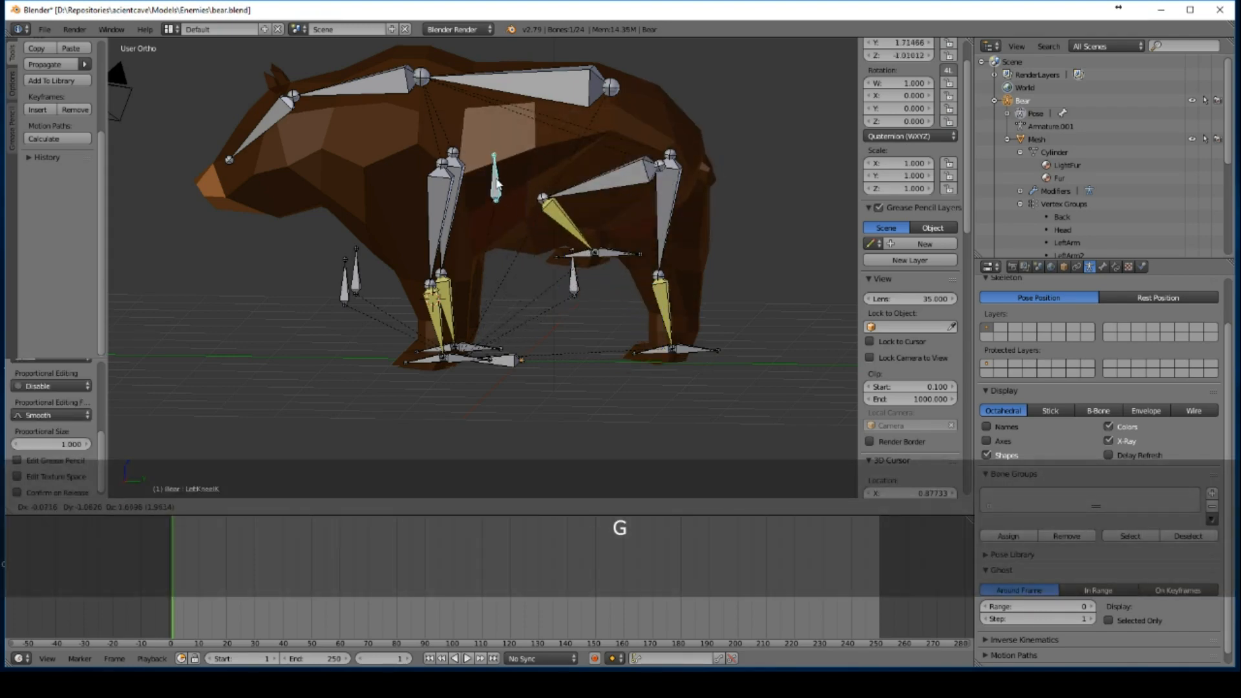
{"action": "right_click", "coordinate": [499, 183]}
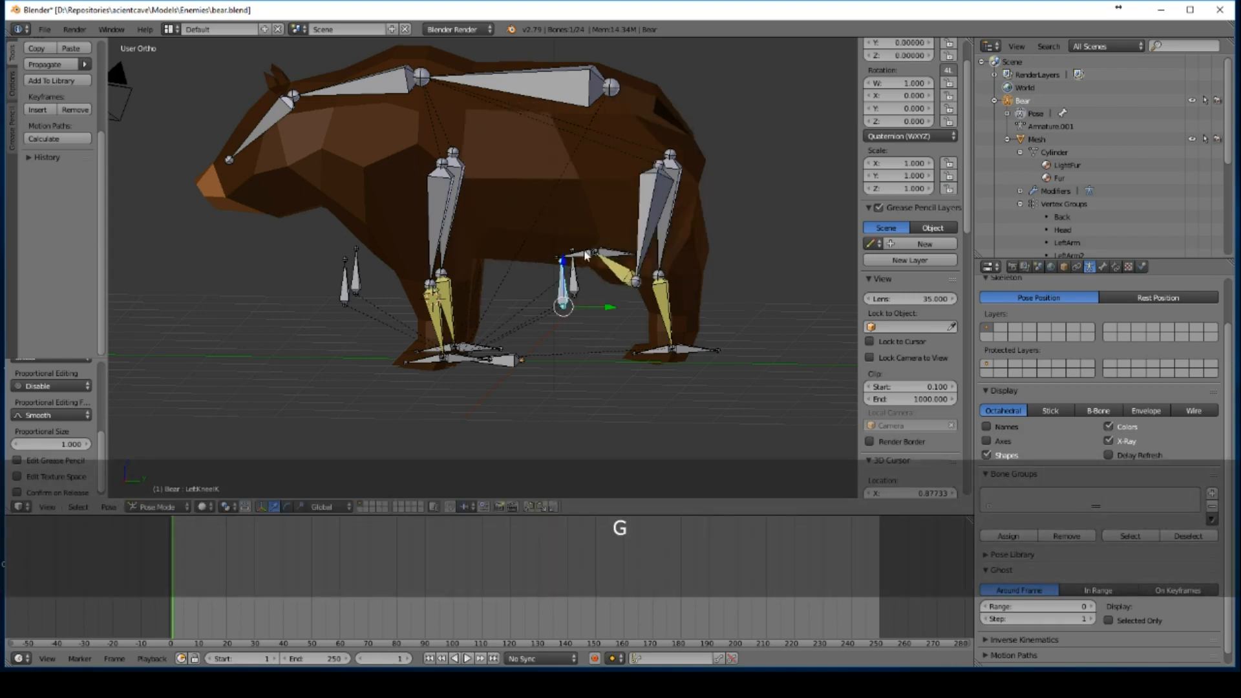
{"action": "right_click", "coordinate": [602, 254]}
{"action": "key", "text": "alt+r"}
{"action": "key", "text": "alt+g"}
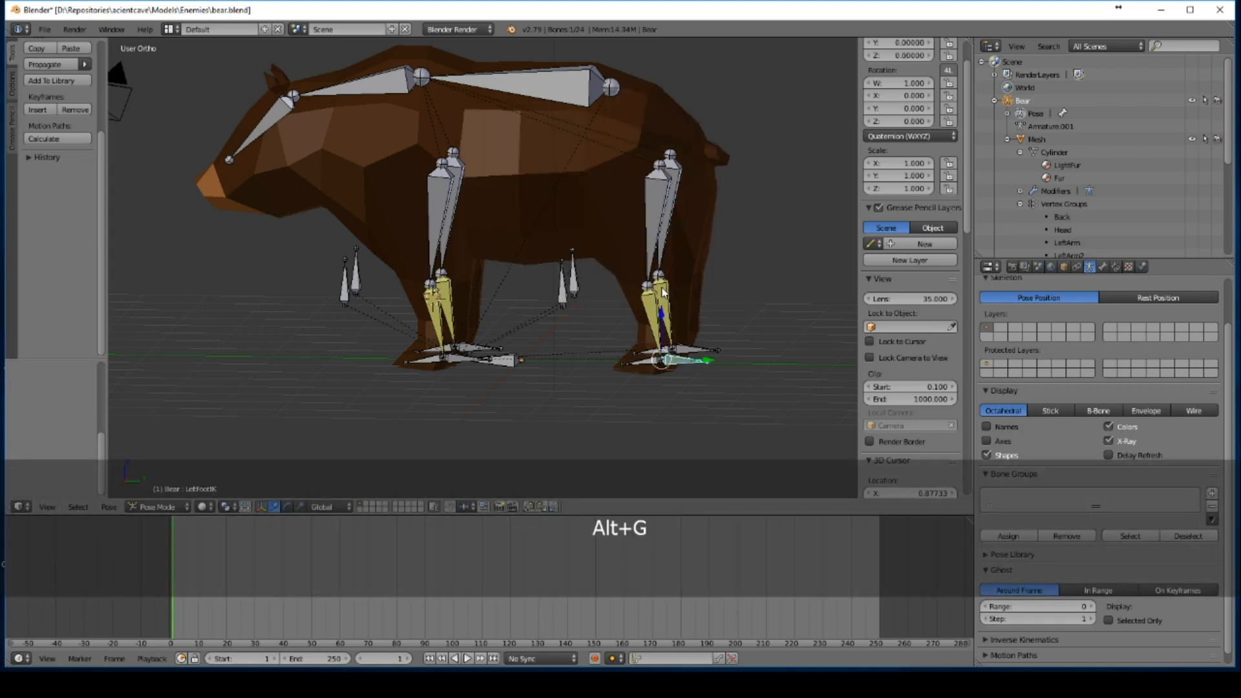
Step: Try moving the RightFootIK bone to test how the right hind leg bends
{"action": "right_click", "coordinate": [695, 353]}
{"action": "key", "text": "g"}
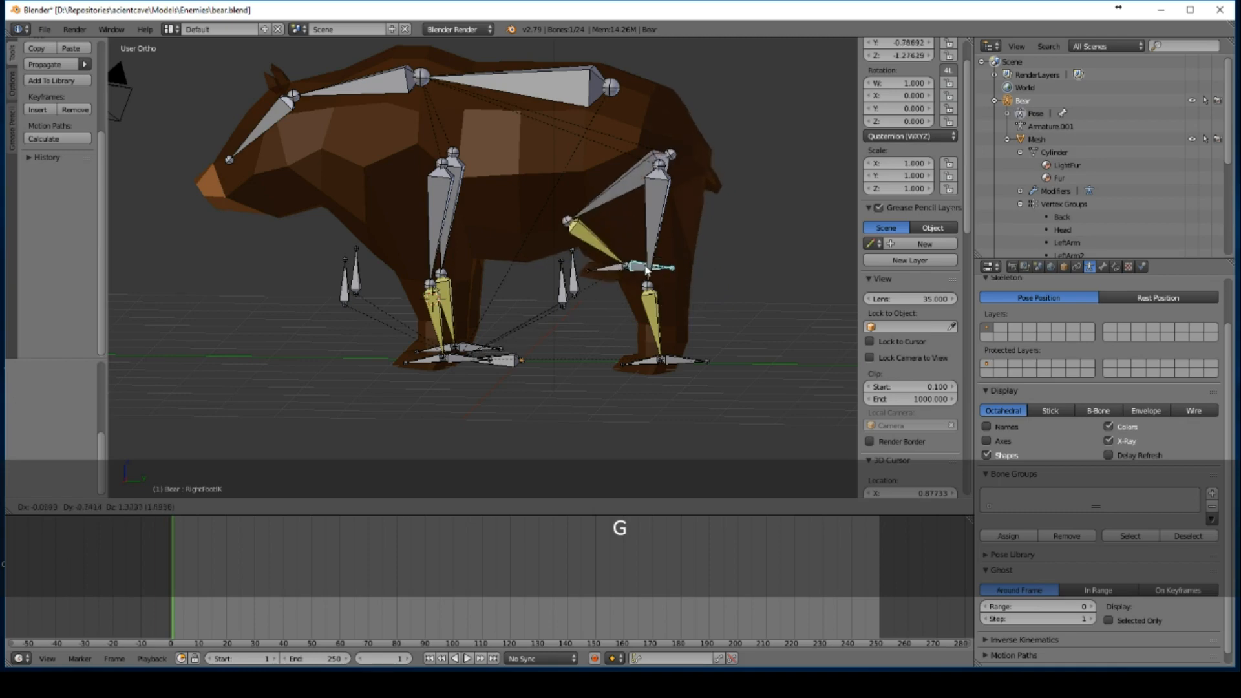
{"action": "right_click", "coordinate": [607, 293]}
Step: Try moving the Head bone and the Neck bone to test the deformation at the bear's front
{"action": "middle_click_drag", "start_coordinate": [769, 259], "coordinate": [494, 247]}
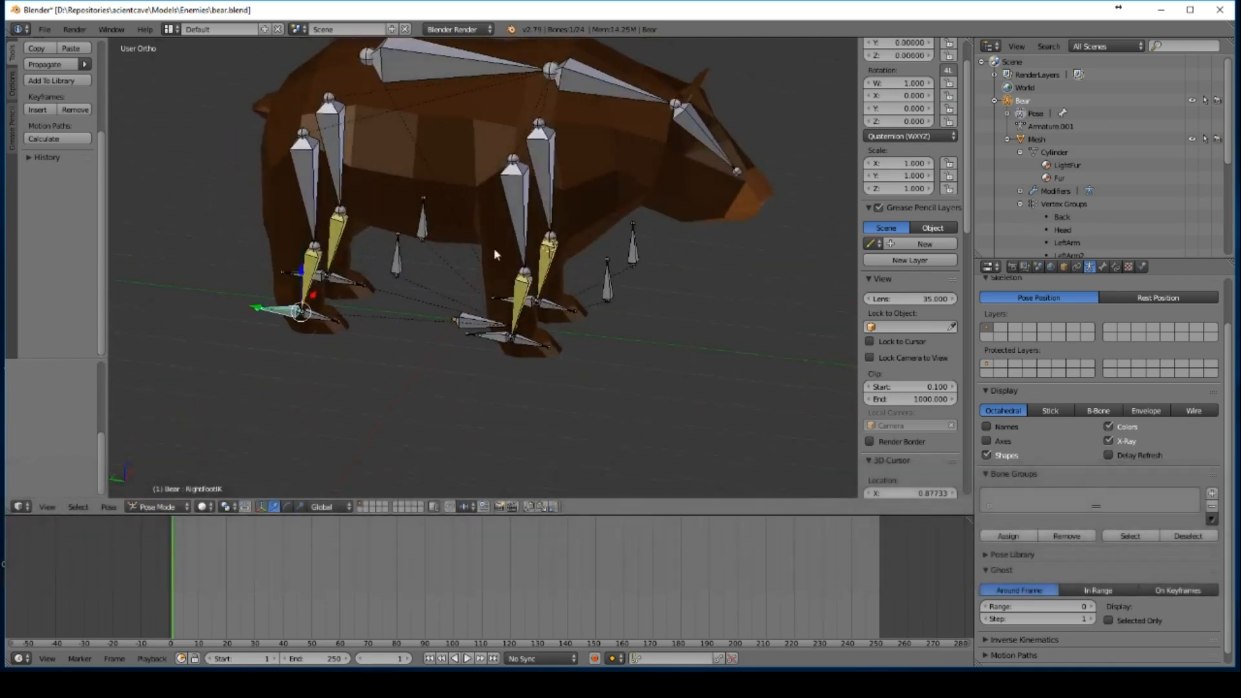
{"action": "right_click", "coordinate": [723, 153]}
{"action": "key", "text": "g"}
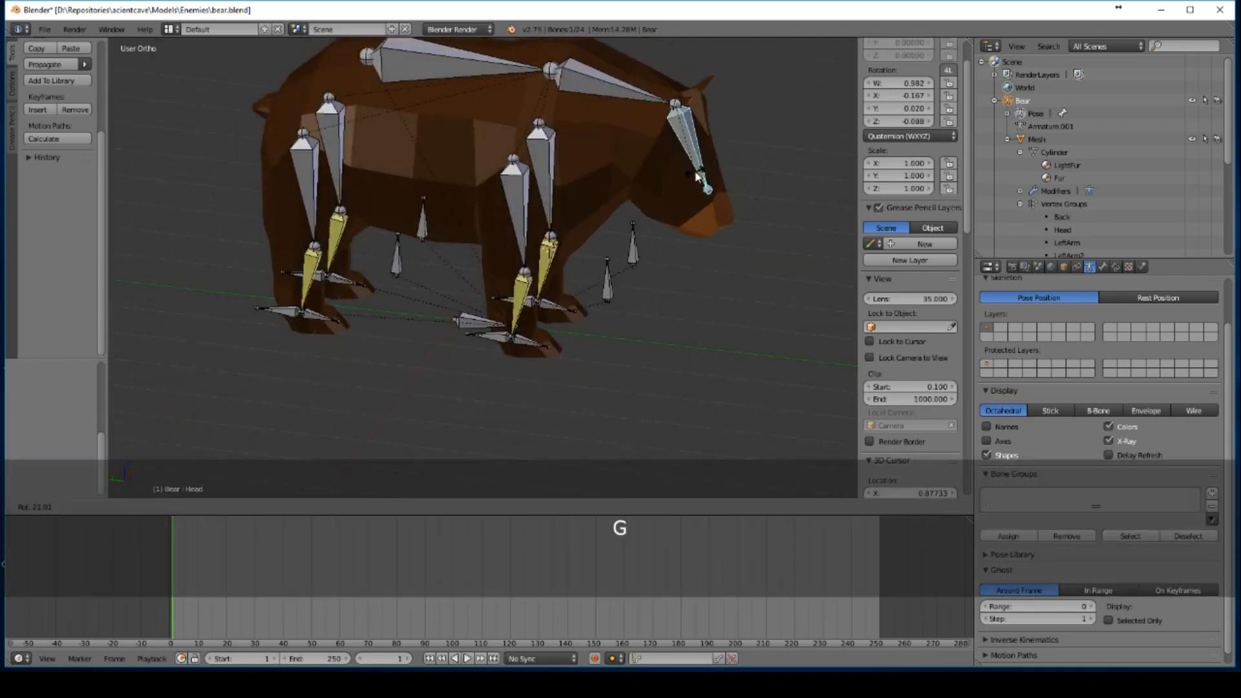
{"action": "right_click", "coordinate": [701, 185]}
{"action": "right_click", "coordinate": [624, 96]}
{"action": "key", "text": "g"}
{"action": "right_click", "coordinate": [624, 77]}
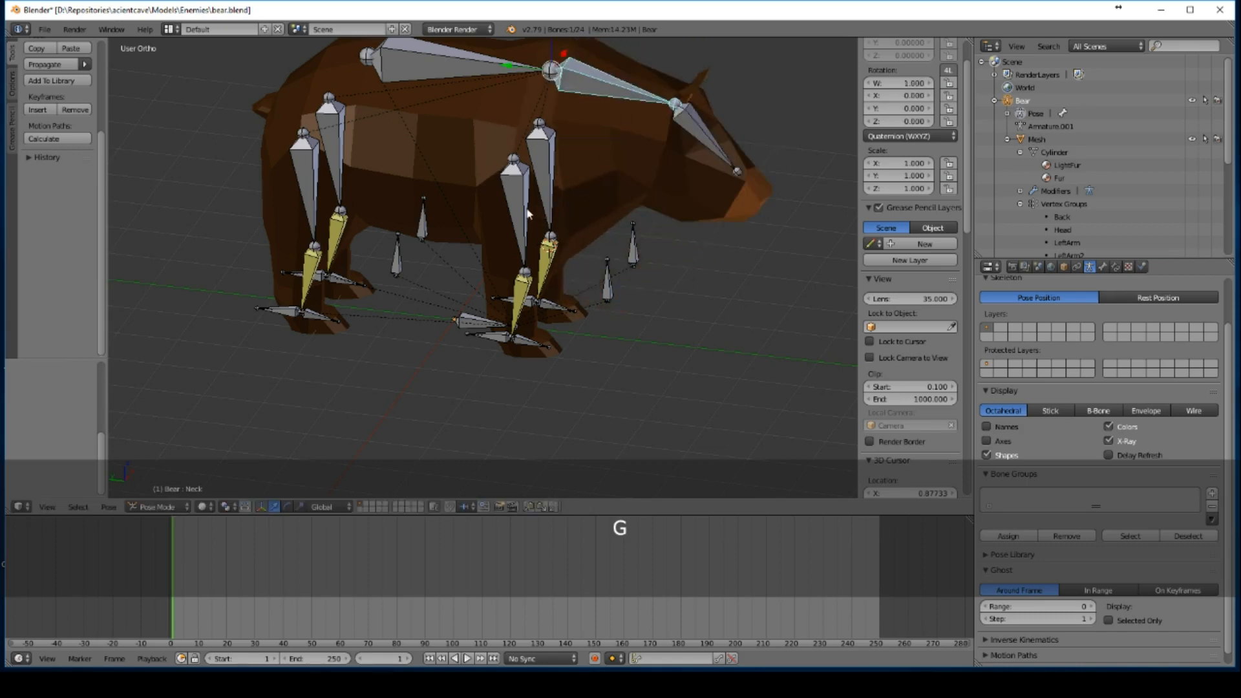
Step: Try moving the RightElbowIK bone to test its influence on the right front leg
{"action": "right_click", "coordinate": [614, 284]}
{"action": "key", "text": "g"}
{"action": "right_click", "coordinate": [644, 343]}
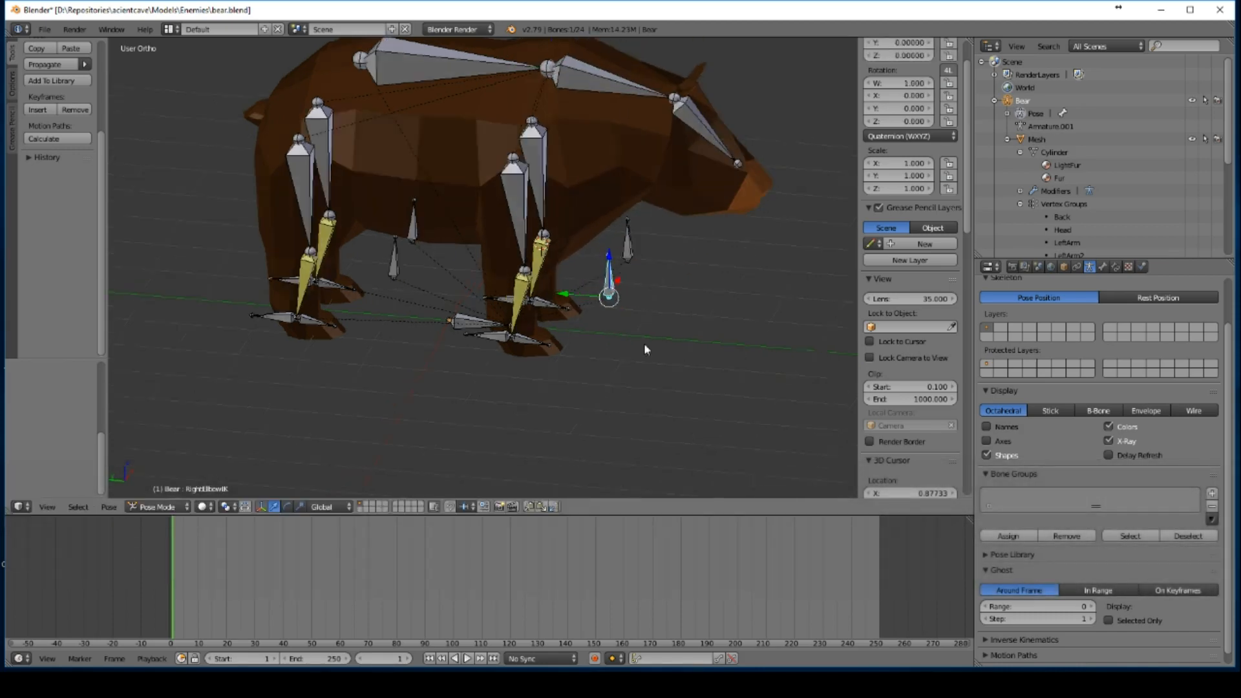
{"action": "middle_click_drag", "start_coordinate": [644, 343], "coordinate": [16, 315]}
{"action": "middle_click_drag", "start_coordinate": [183, 299], "coordinate": [362, 311]}
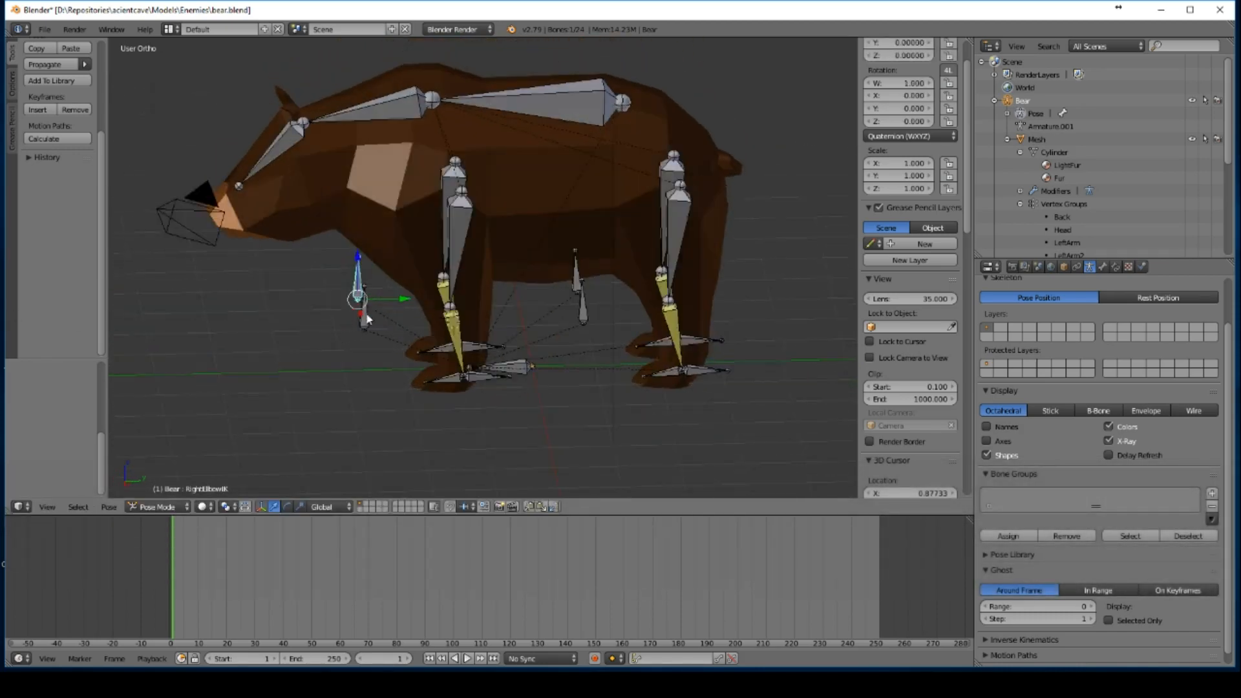
{"action": "key", "text": "g"}
{"action": "left_click", "coordinate": [369, 328]}
Step: Try moving the LeftHandIK bone, and try moving the whole rig with the Root bone
{"action": "right_click", "coordinate": [501, 367]}
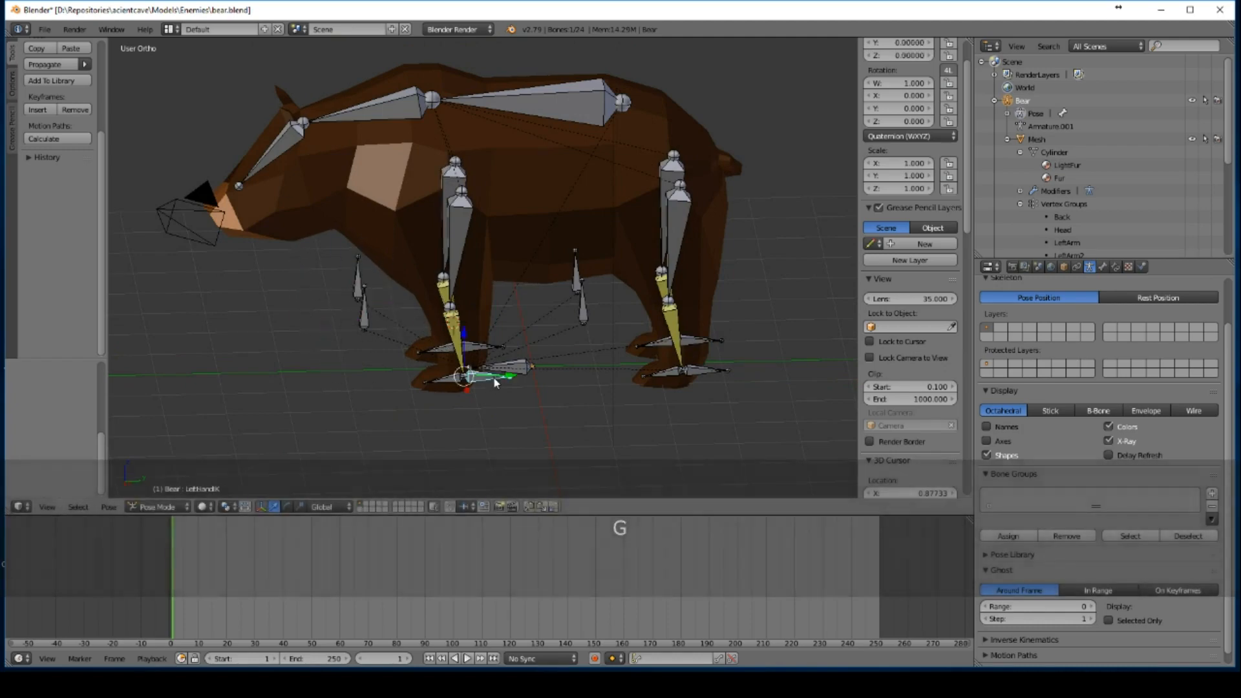
{"action": "key", "text": "g"}
{"action": "right_click", "coordinate": [486, 317]}
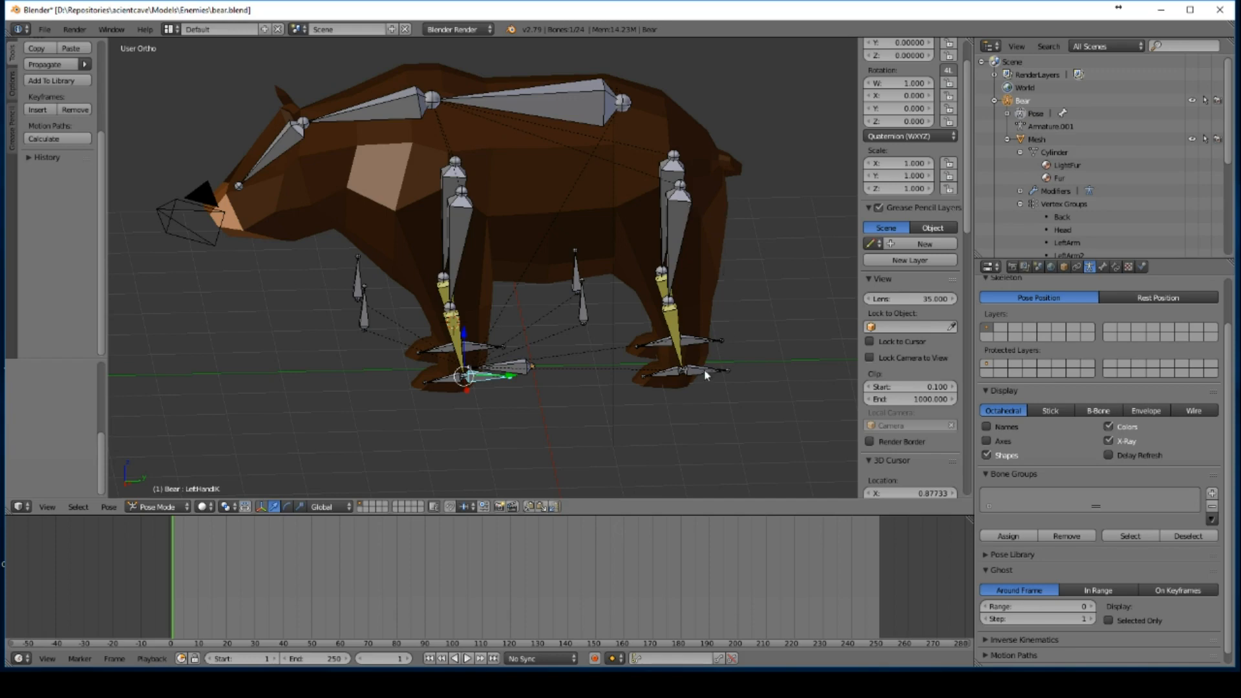
{"action": "right_click", "coordinate": [517, 370]}
{"action": "key", "text": "g"}
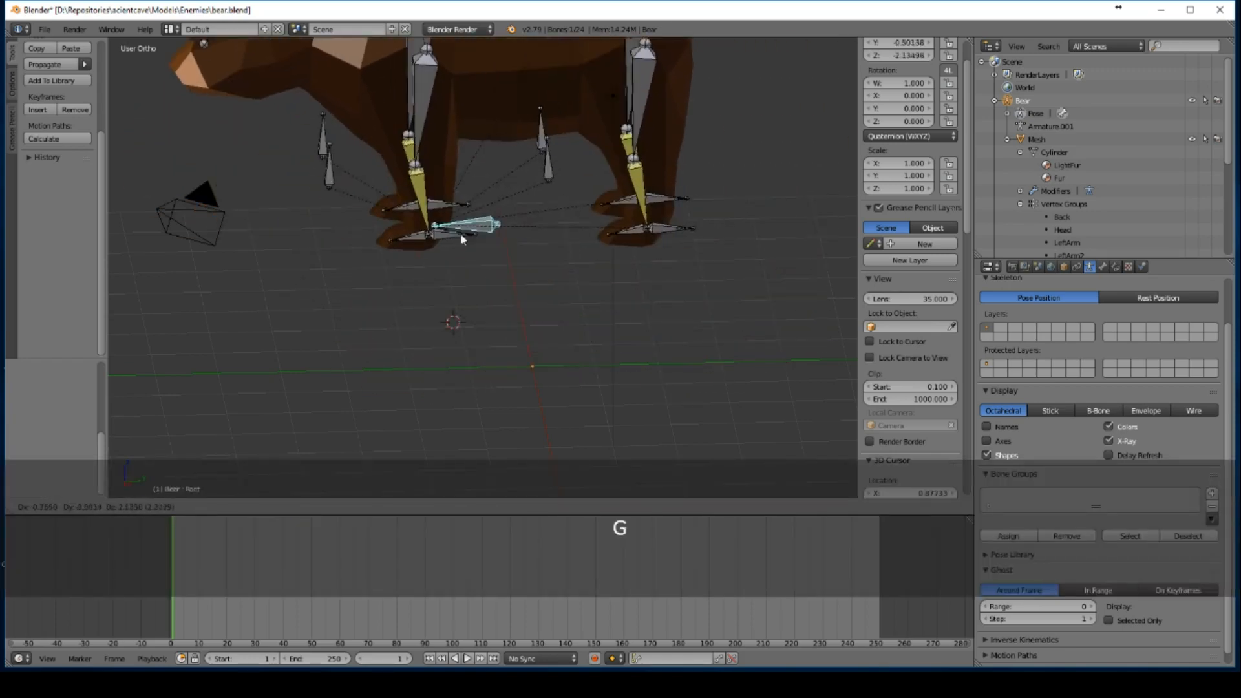
{"action": "right_click", "coordinate": [507, 324]}
Step: Try lifting the LeftFootIK bone to recheck the left hind leg's deformation
{"action": "right_click", "coordinate": [711, 373]}
{"action": "key", "text": "g"}
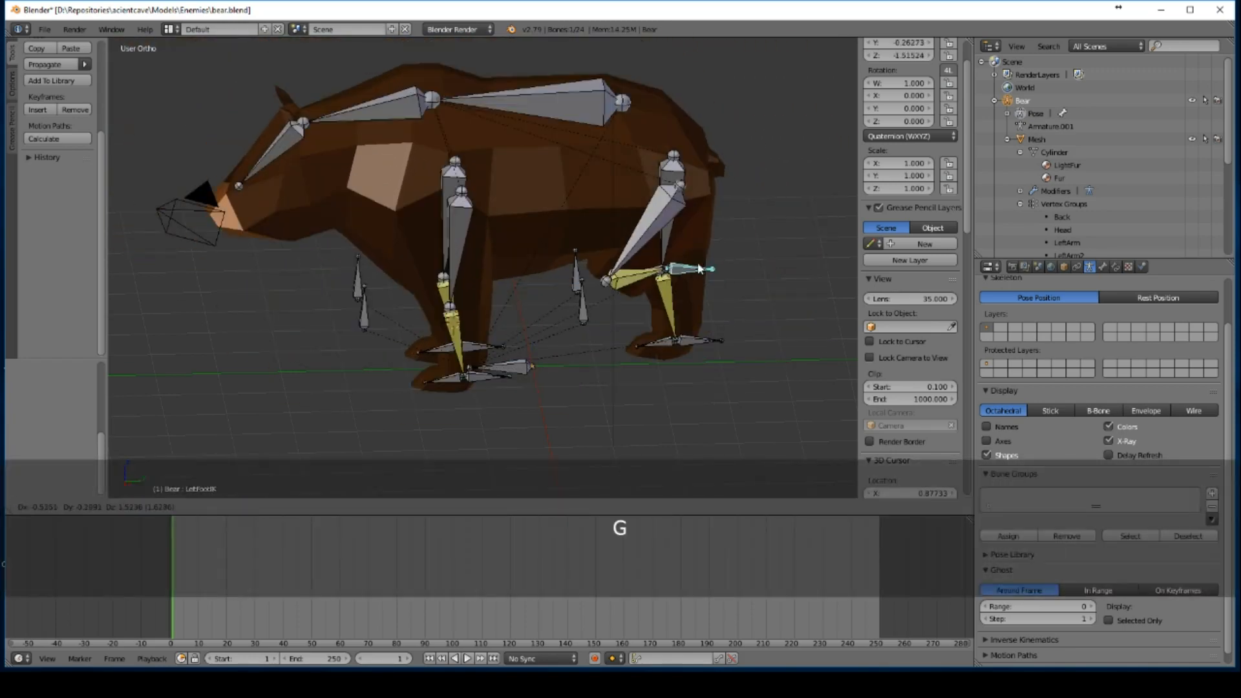
{"action": "right_click", "coordinate": [686, 349]}
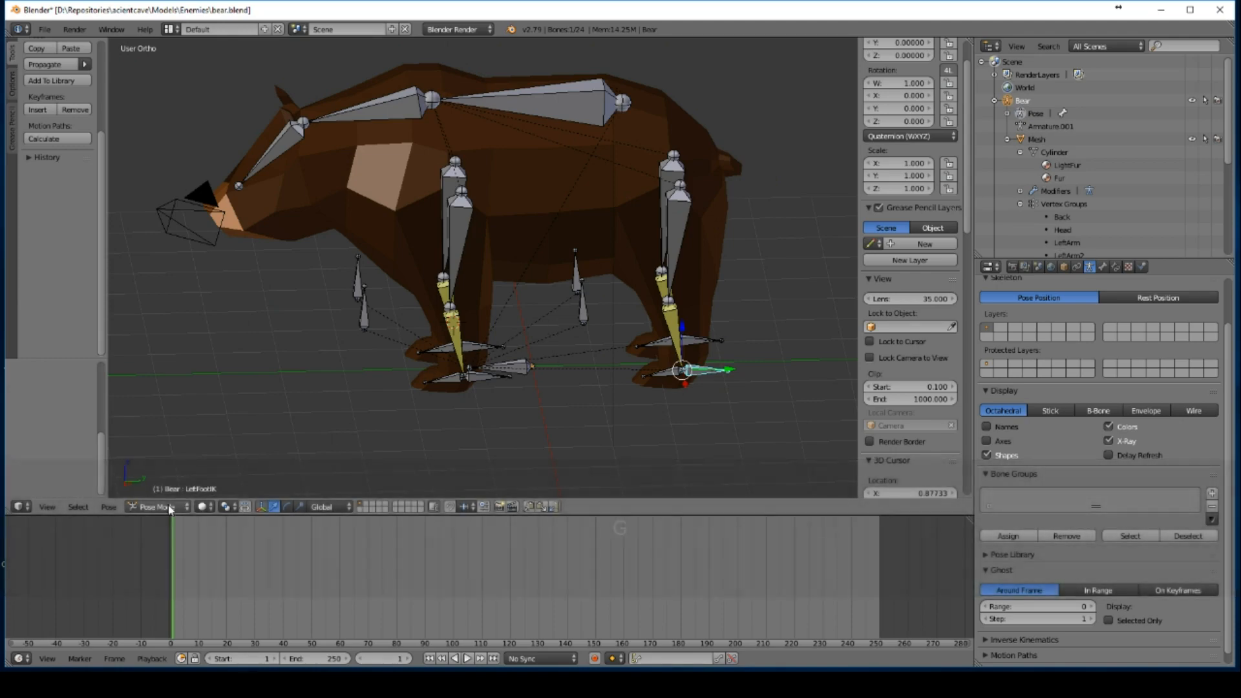
Step: Select the Back bone and return the bear mesh to Weight Paint mode with the Back group's weights displayed
{"action": "right_click", "coordinate": [534, 104]}
{"action": "right_click", "coordinate": [520, 181]}
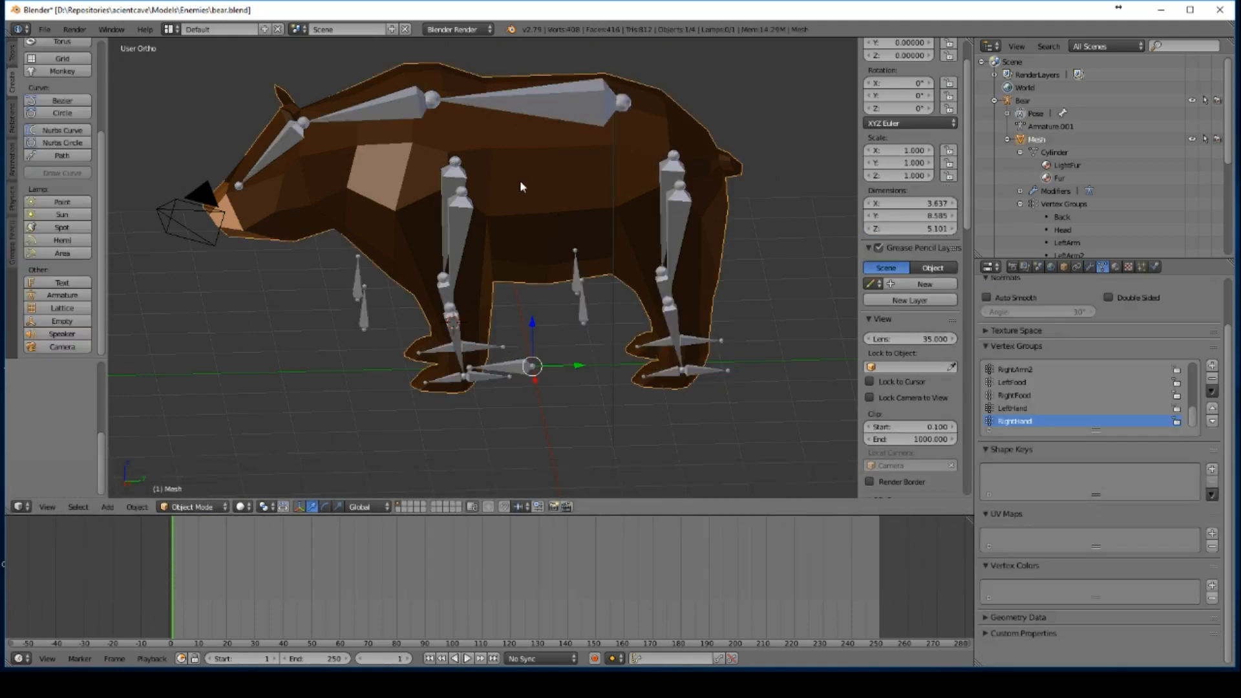
{"action": "left_click", "coordinate": [193, 507]}
{"action": "left_click", "coordinate": [193, 431]}
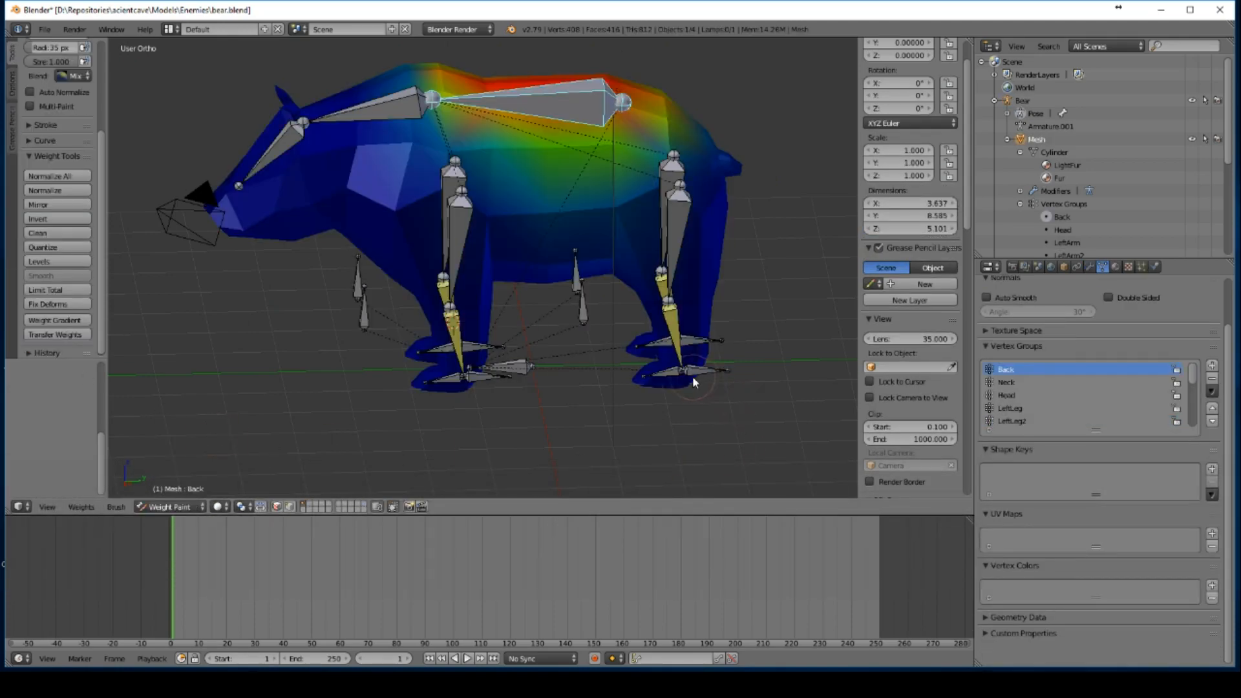
{"action": "mouse_move", "coordinate": [714, 113]}
{"action": "middle_mouse_down"}
{"action": "mouse_move", "coordinate": [639, 165]}
{"action": "mouse_move", "coordinate": [591, 128]}
{"action": "mouse_move", "coordinate": [702, 235]}
{"action": "mouse_move", "coordinate": [639, 227]}
{"action": "middle_mouse_up"}
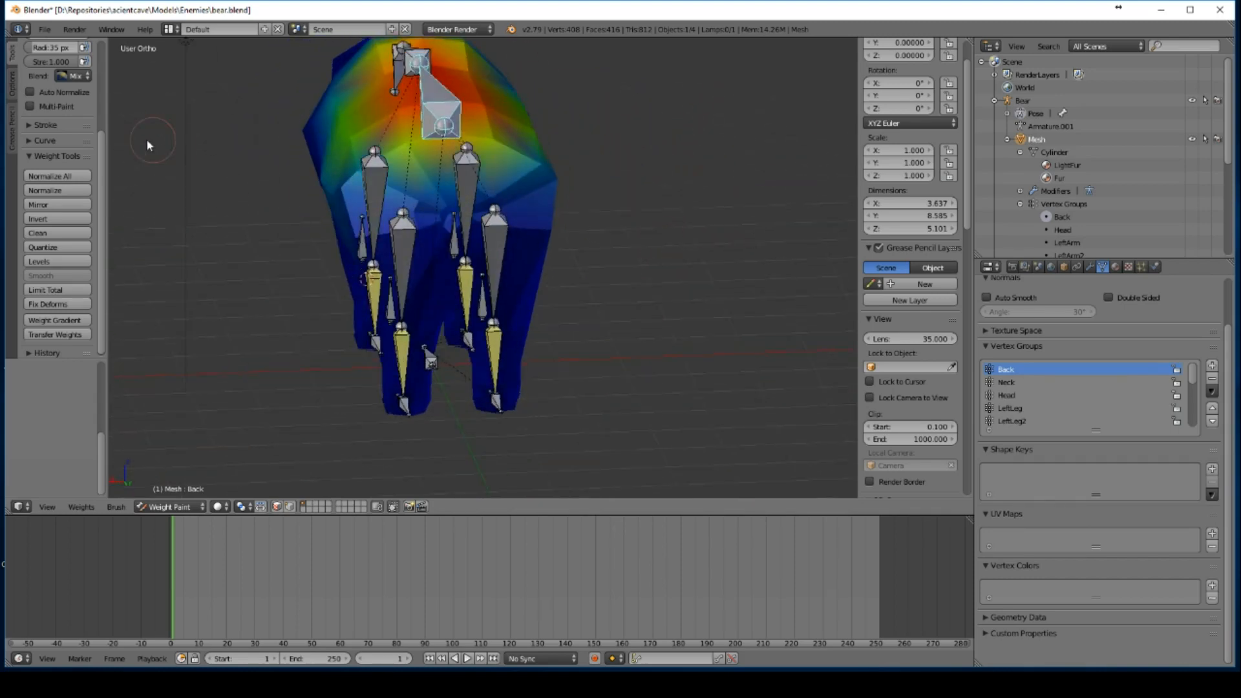
Step: Set the brush weight to 0.385 and paint Back group weight onto the hindquarters near the tail
{"action": "scroll", "coordinate": [58, 129], "scroll_direction": "up", "scroll_amount": 5}
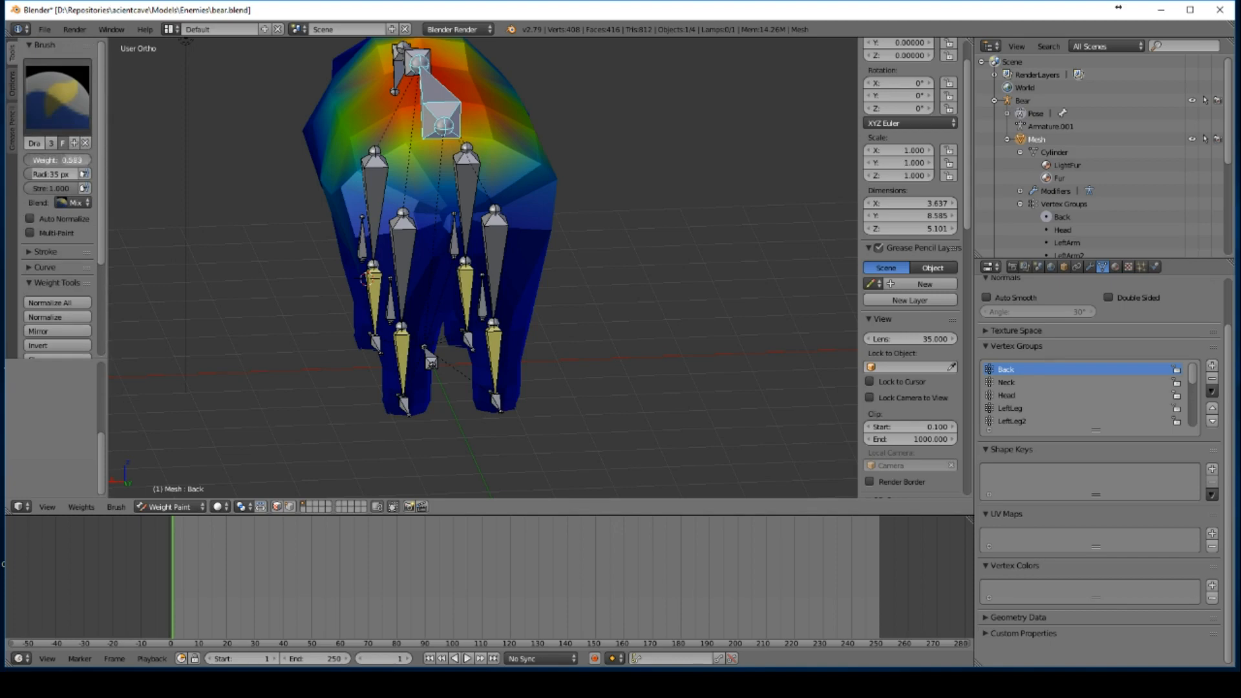
{"action": "mouse_move", "coordinate": [596, 144]}
{"action": "middle_mouse_down"}
{"action": "mouse_move", "coordinate": [696, 168]}
{"action": "mouse_move", "coordinate": [640, 227]}
{"action": "middle_mouse_up"}
{"action": "left_click_drag", "start_coordinate": [73, 160], "coordinate": [33, 161]}
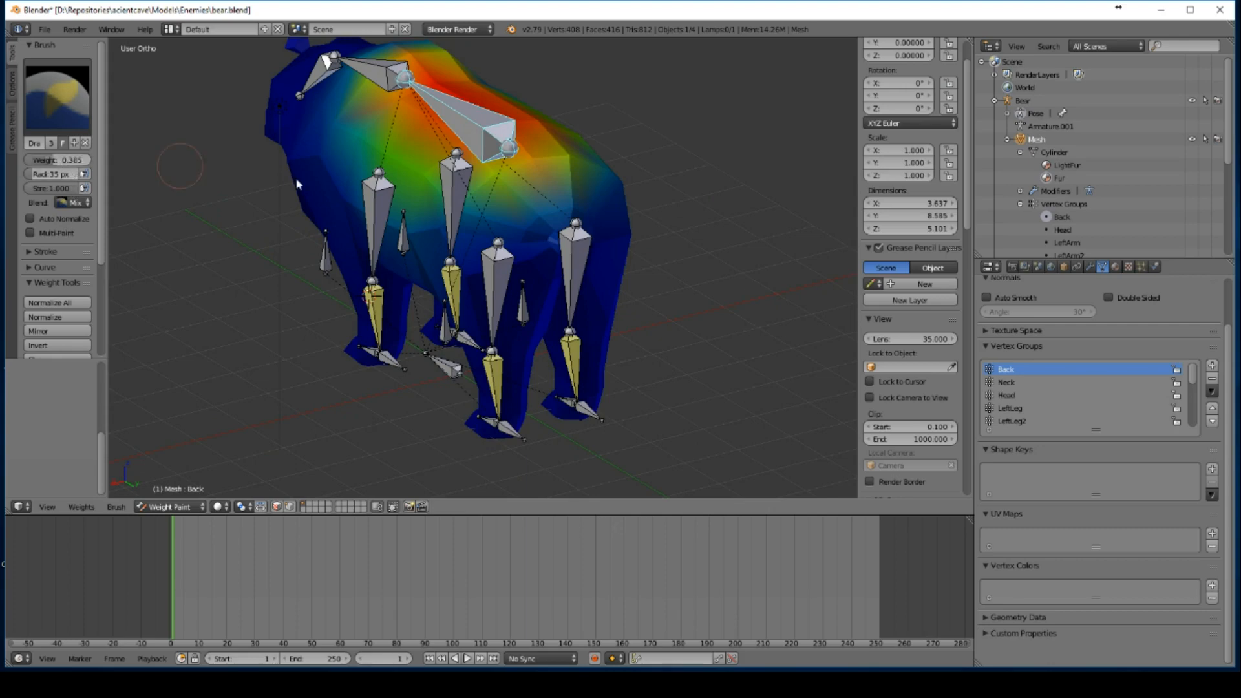
{"action": "mouse_move", "coordinate": [563, 227]}
{"action": "left_mouse_down"}
{"action": "mouse_move", "coordinate": [501, 216]}
{"action": "mouse_move", "coordinate": [571, 240]}
{"action": "mouse_move", "coordinate": [557, 238]}
{"action": "left_mouse_up"}
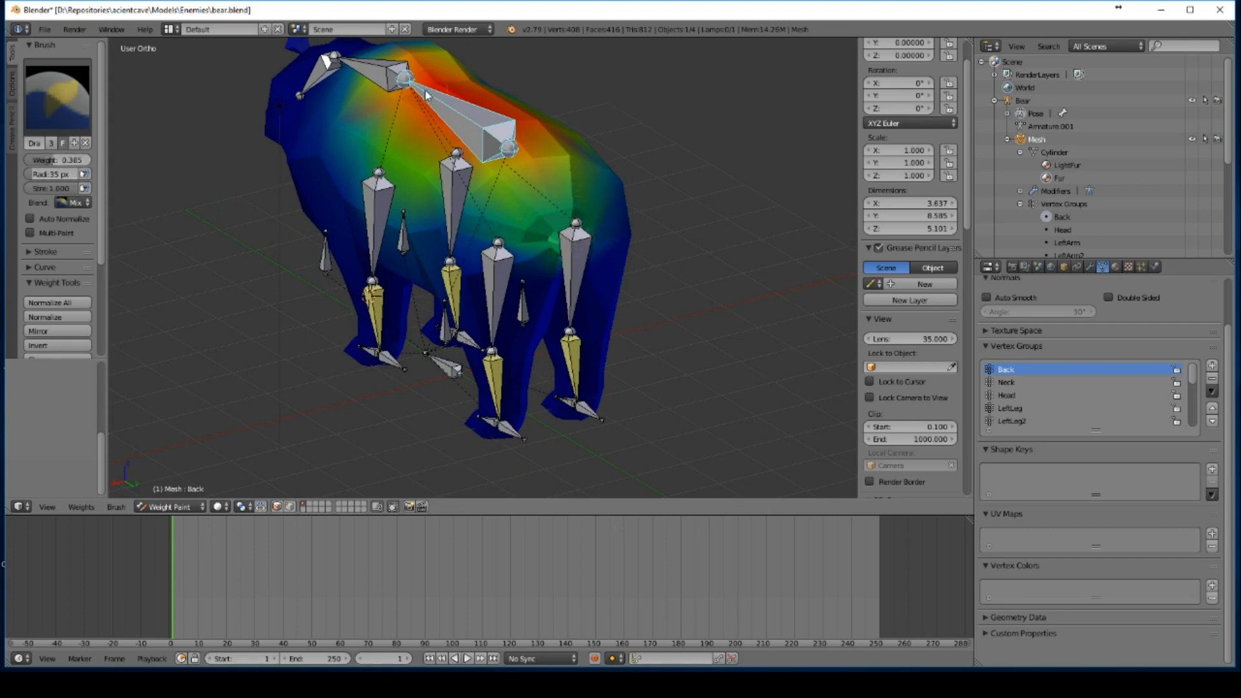
Step: Adjust the brush weight and paint stronger Back group influence over the bear's rump down to the tail
{"action": "left_click_drag", "start_coordinate": [54, 161], "coordinate": [77, 161]}
{"action": "mouse_move", "coordinate": [554, 230]}
{"action": "left_mouse_down"}
{"action": "mouse_move", "coordinate": [582, 208]}
{"action": "mouse_move", "coordinate": [510, 168]}
{"action": "mouse_move", "coordinate": [554, 174]}
{"action": "left_mouse_up"}
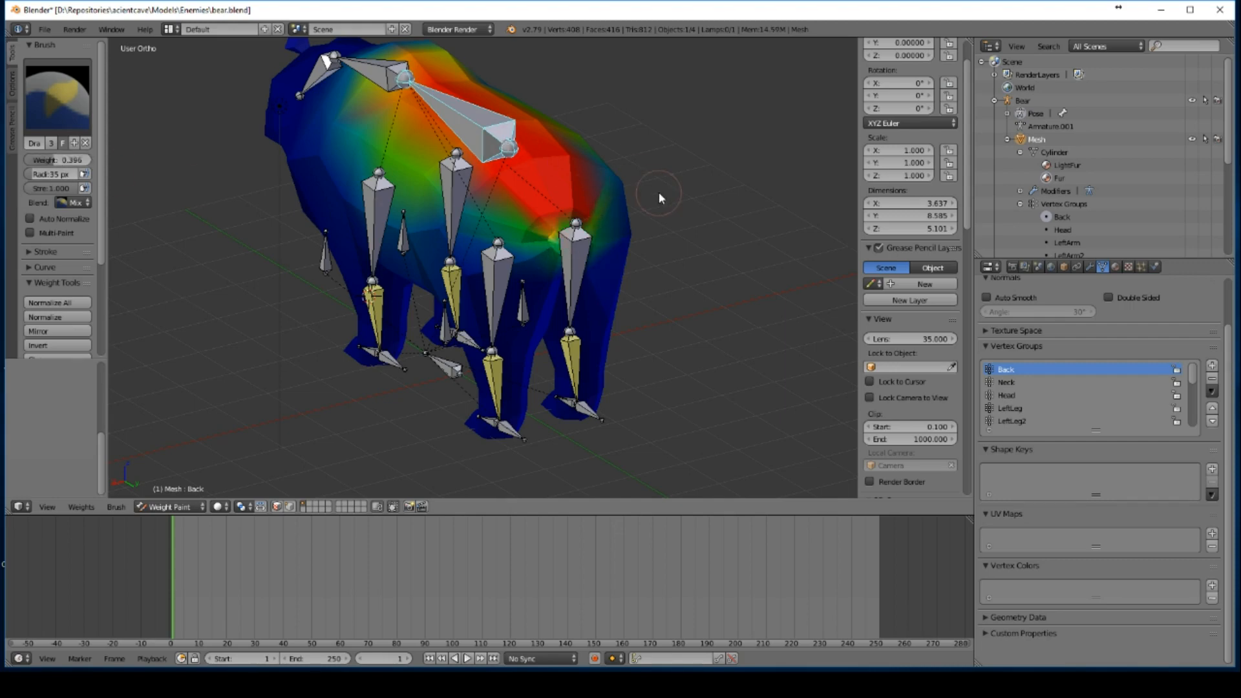
{"action": "middle_click_drag", "start_coordinate": [658, 192], "coordinate": [727, 235]}
{"action": "key", "text": "Tab"}
{"action": "key", "text": "Tab"}
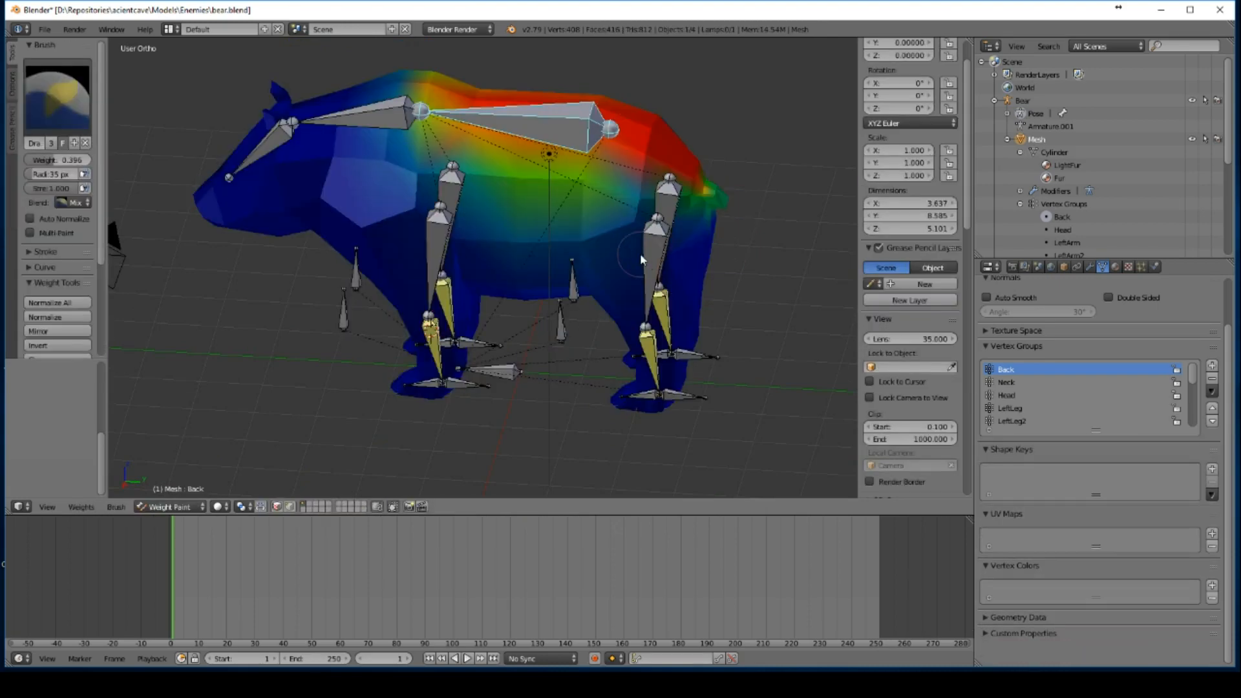
Step: Leave Weight Paint mode for Object Mode and select the bear's armature for posing
{"action": "left_click", "coordinate": [156, 505]}
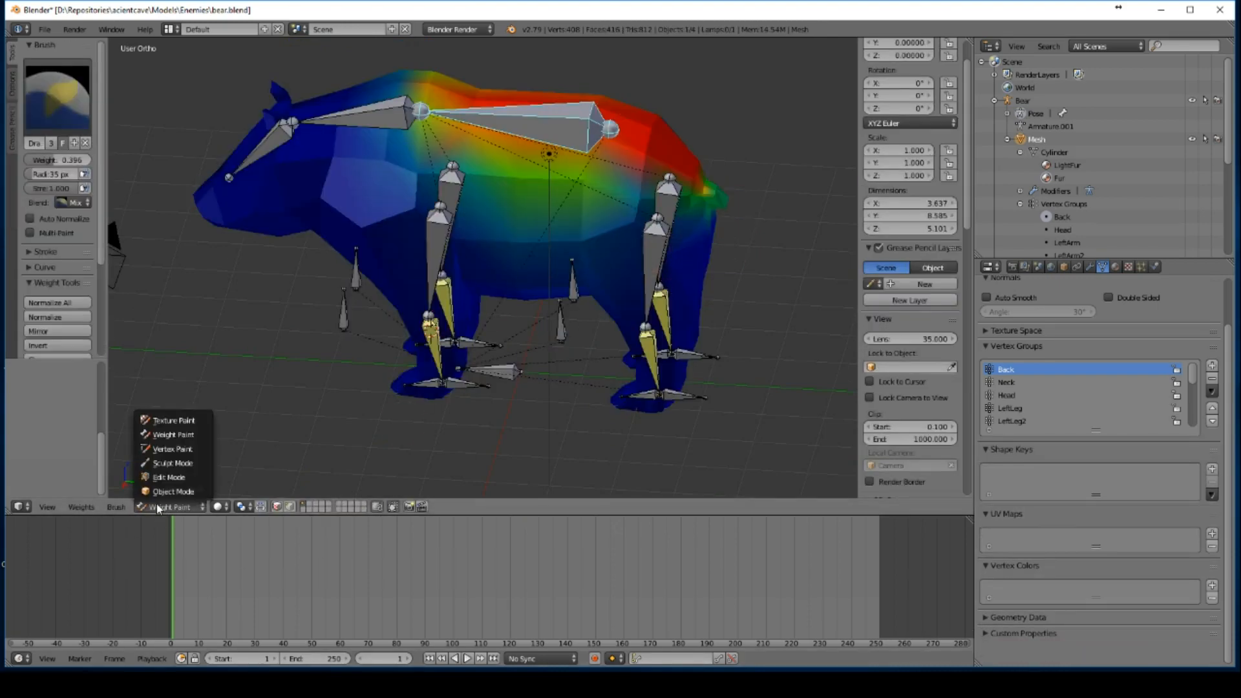
{"action": "left_click", "coordinate": [159, 504]}
{"action": "left_click", "coordinate": [162, 506]}
{"action": "left_click", "coordinate": [165, 492]}
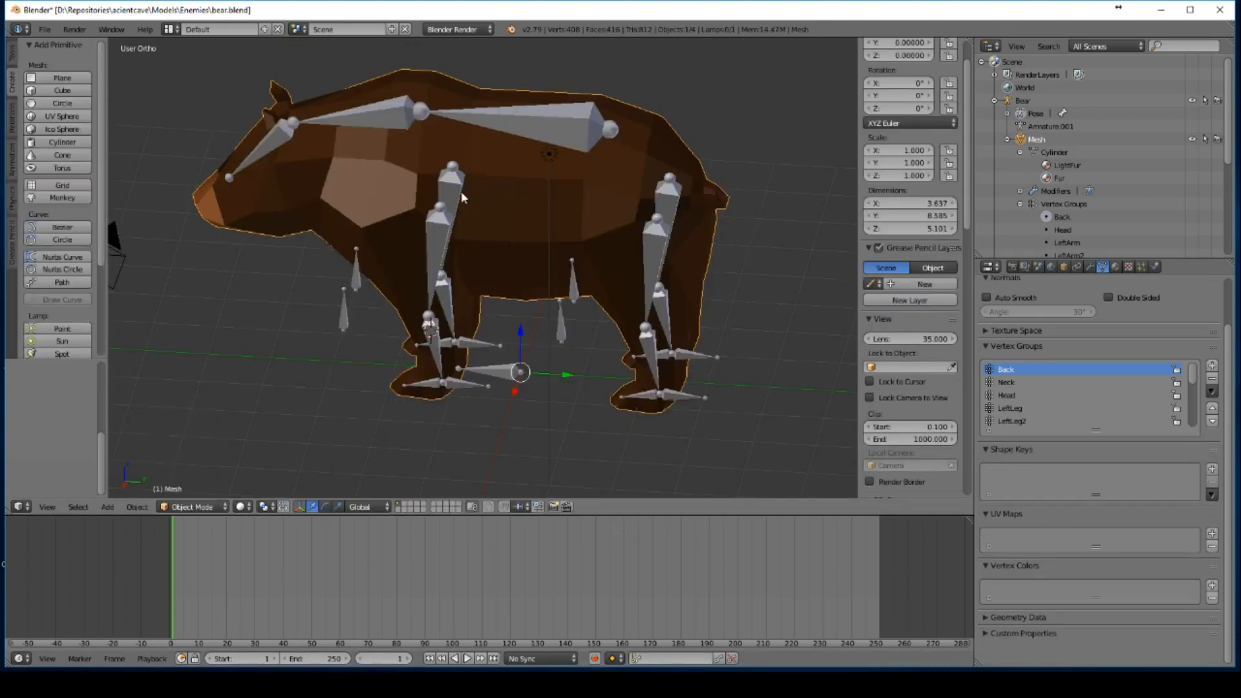
{"action": "left_click", "coordinate": [459, 190]}
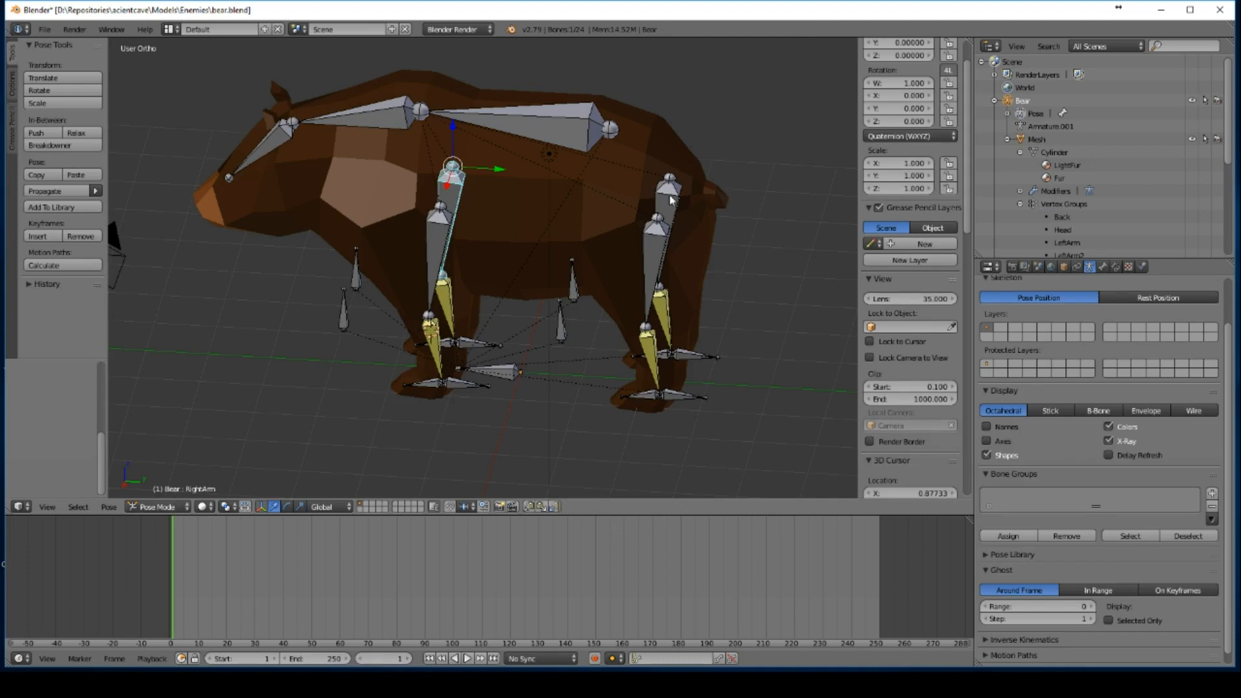
Step: Try moving the Back bone and the RightLeg bone to check how the repainted hindquarters deform
{"action": "right_click", "coordinate": [581, 123]}
{"action": "key", "text": "g"}
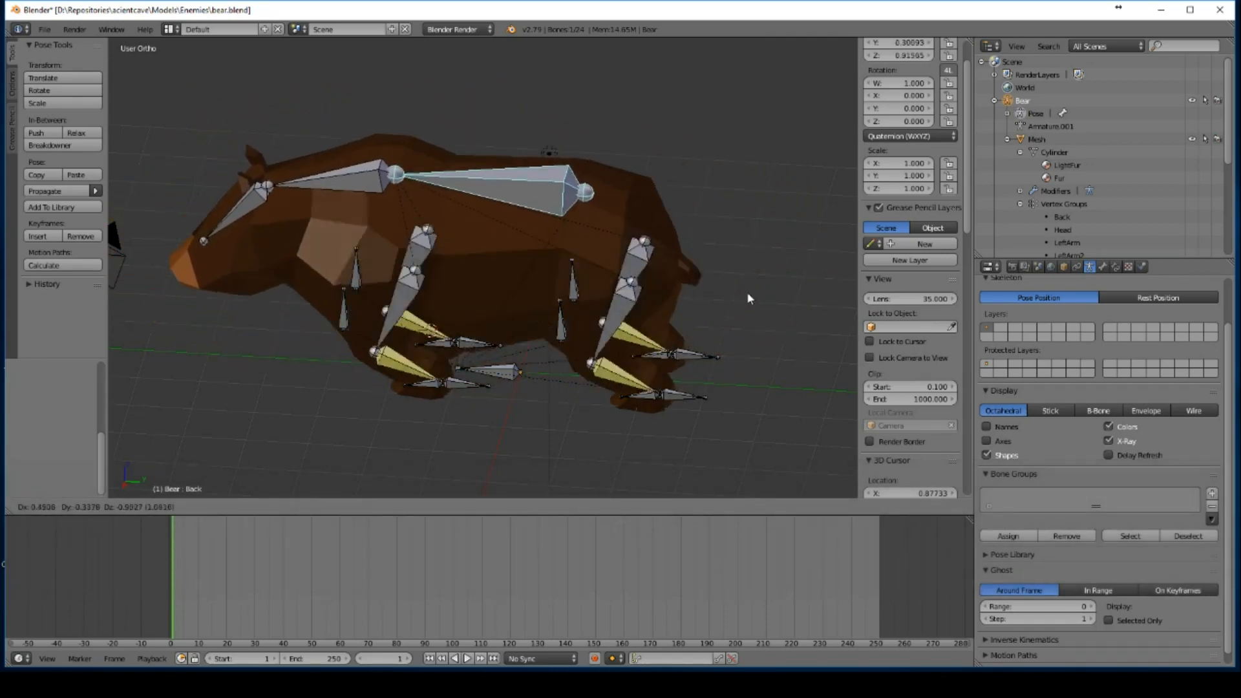
{"action": "key", "text": "Escape"}
{"action": "right_click", "coordinate": [673, 218]}
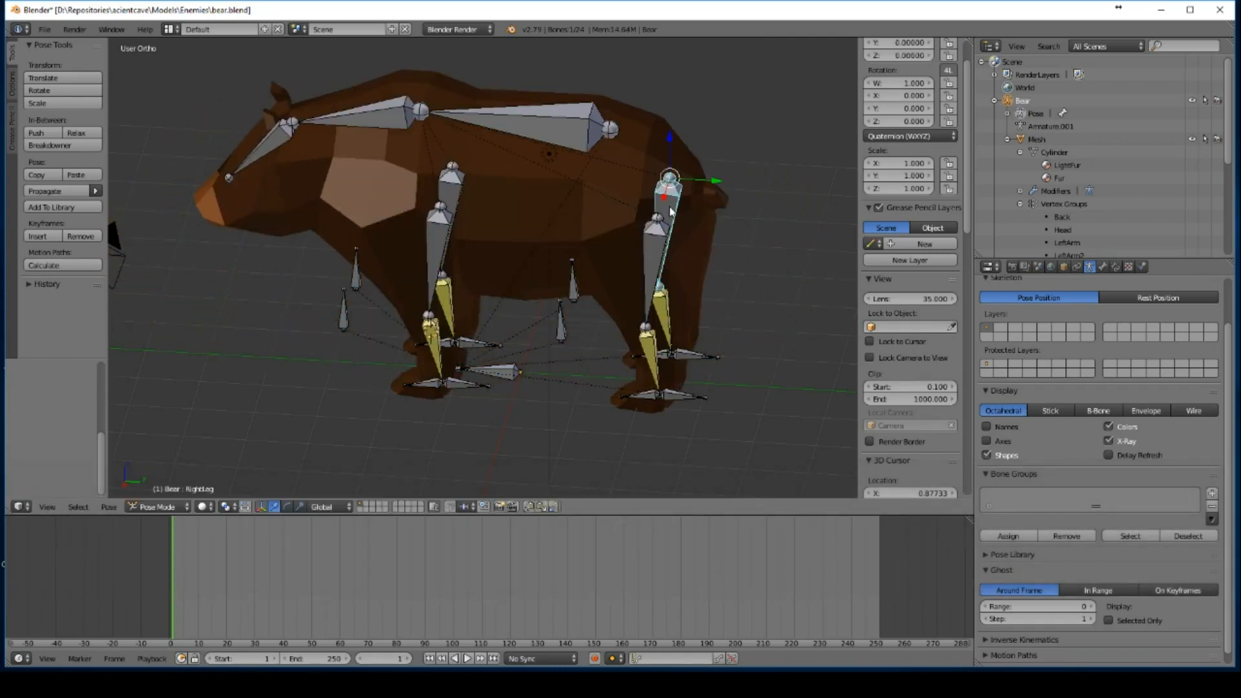
{"action": "key", "text": "g"}
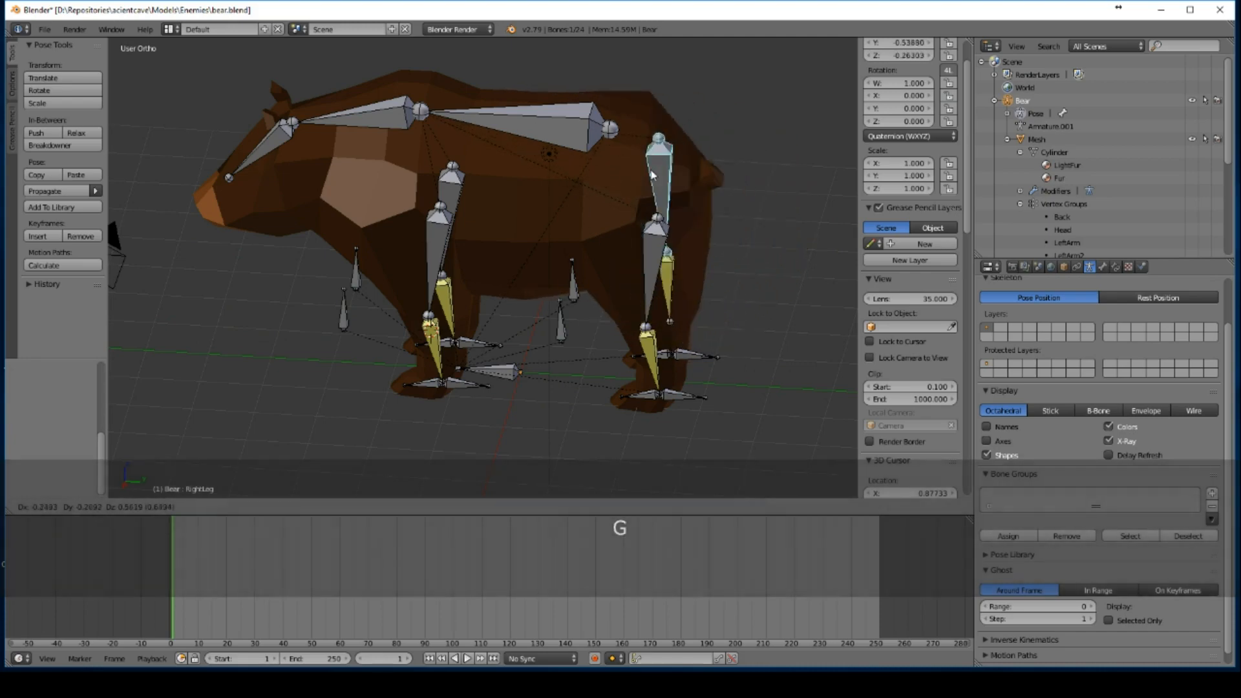
{"action": "key", "text": "Escape"}
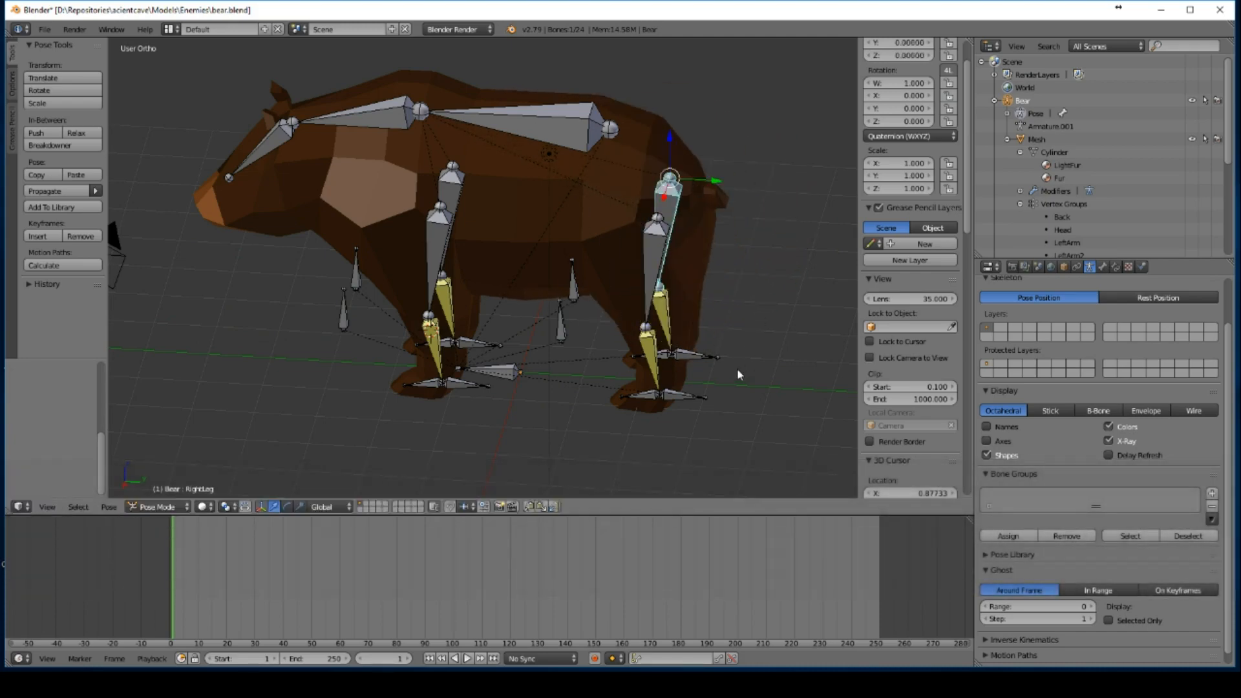
Step: Try moving the RightFootIK bone forward and up to check the right hind leg's deformation
{"action": "right_click", "coordinate": [680, 354]}
{"action": "key", "text": "g"}
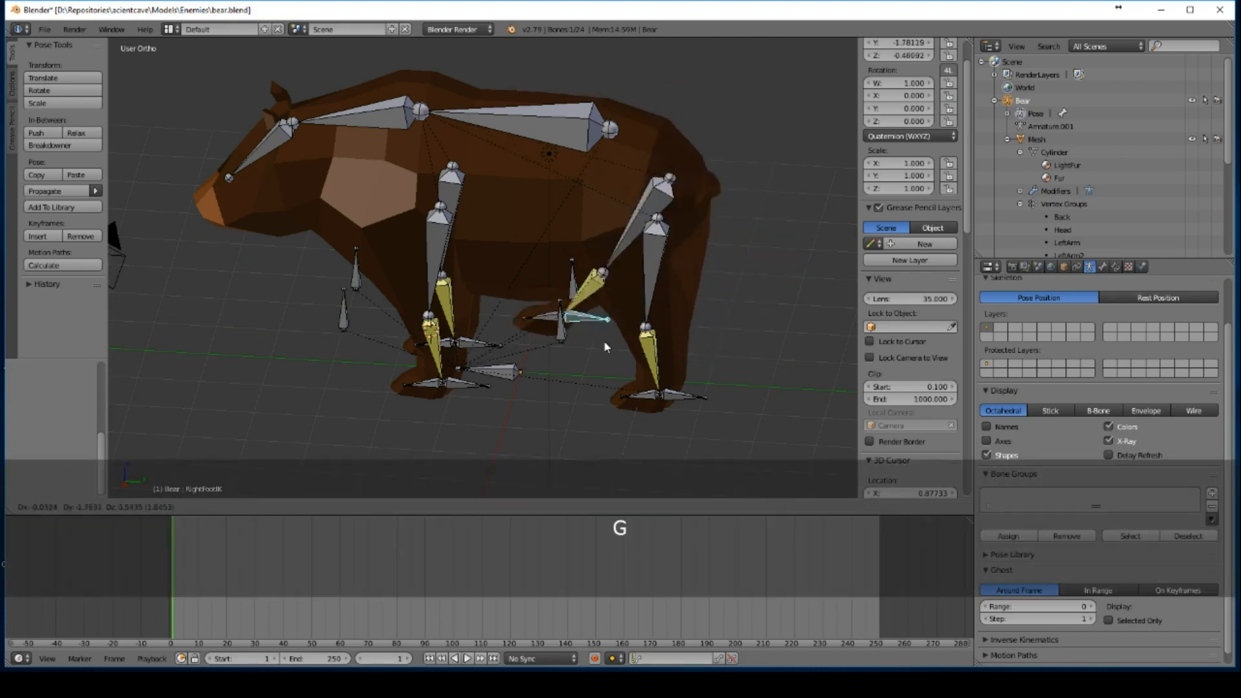
{"action": "key", "text": "Escape"}
{"action": "mouse_move", "coordinate": [783, 371]}
{"action": "middle_mouse_down"}
{"action": "mouse_move", "coordinate": [837, 339]}
{"action": "mouse_move", "coordinate": [748, 355]}
{"action": "mouse_move", "coordinate": [778, 355]}
{"action": "middle_mouse_up"}
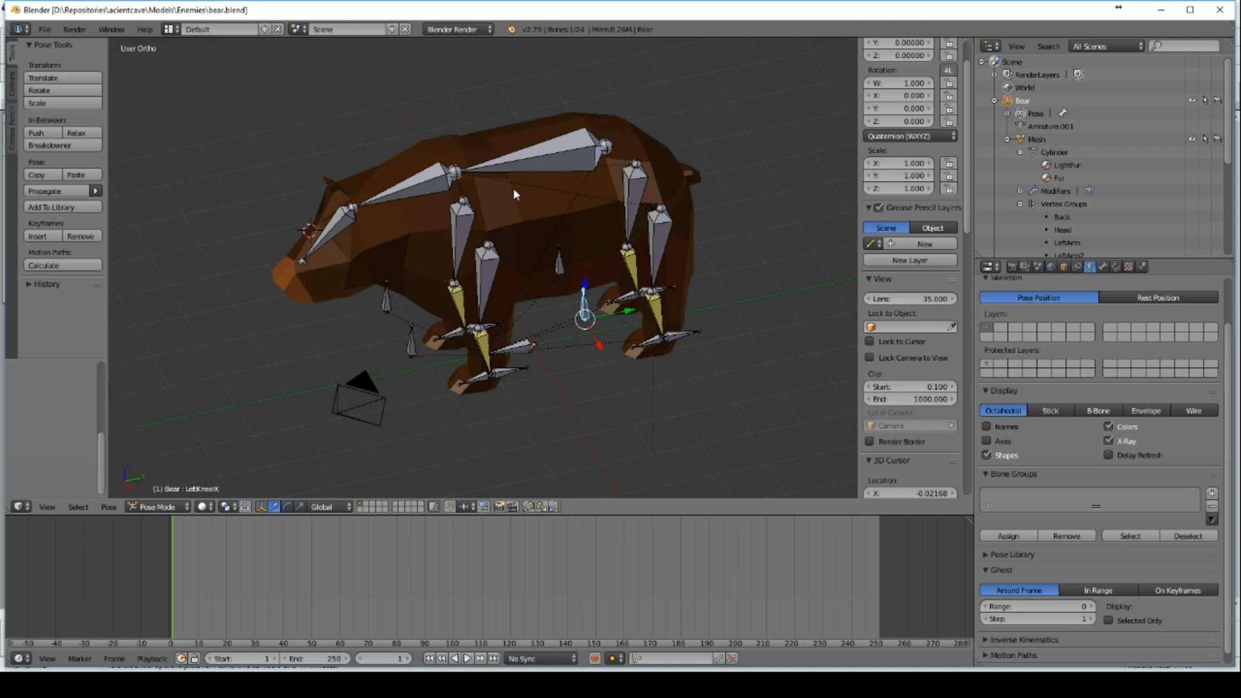
Step: Select the arm and foot bones of both front legs, leaving their IK control bones out
{"action": "middle_click_drag", "start_coordinate": [701, 365], "coordinate": [673, 377]}
{"action": "right_click", "coordinate": [473, 346]}
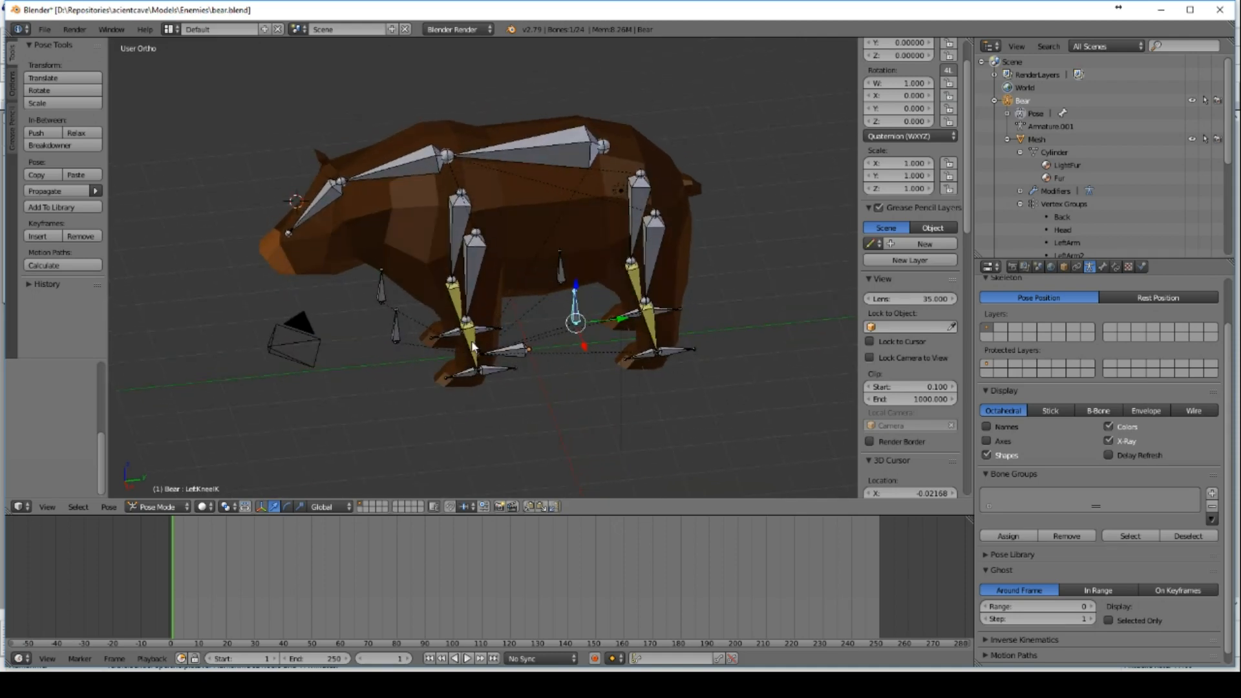
{"action": "right_click", "coordinate": [467, 374], "text": "shift"}
{"action": "right_click", "coordinate": [452, 336], "text": "shift"}
{"action": "right_click", "coordinate": [456, 305], "text": "shift"}
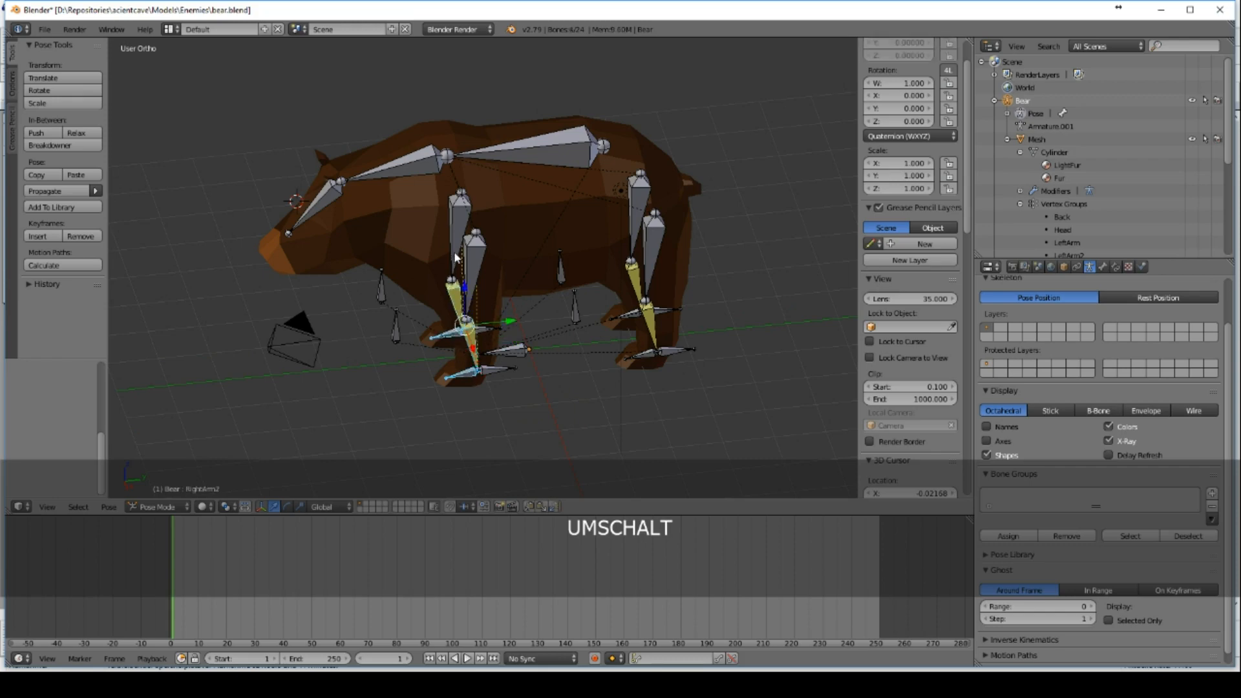
{"action": "right_click", "coordinate": [461, 253], "text": "shift"}
{"action": "right_click", "coordinate": [475, 271], "text": "shift"}
Step: Extend the selection with both hind legs' bones, their foot bones and the Back bone, without the IK controls
{"action": "right_click", "coordinate": [653, 262], "text": "shift"}
{"action": "right_click", "coordinate": [638, 201], "text": "shift"}
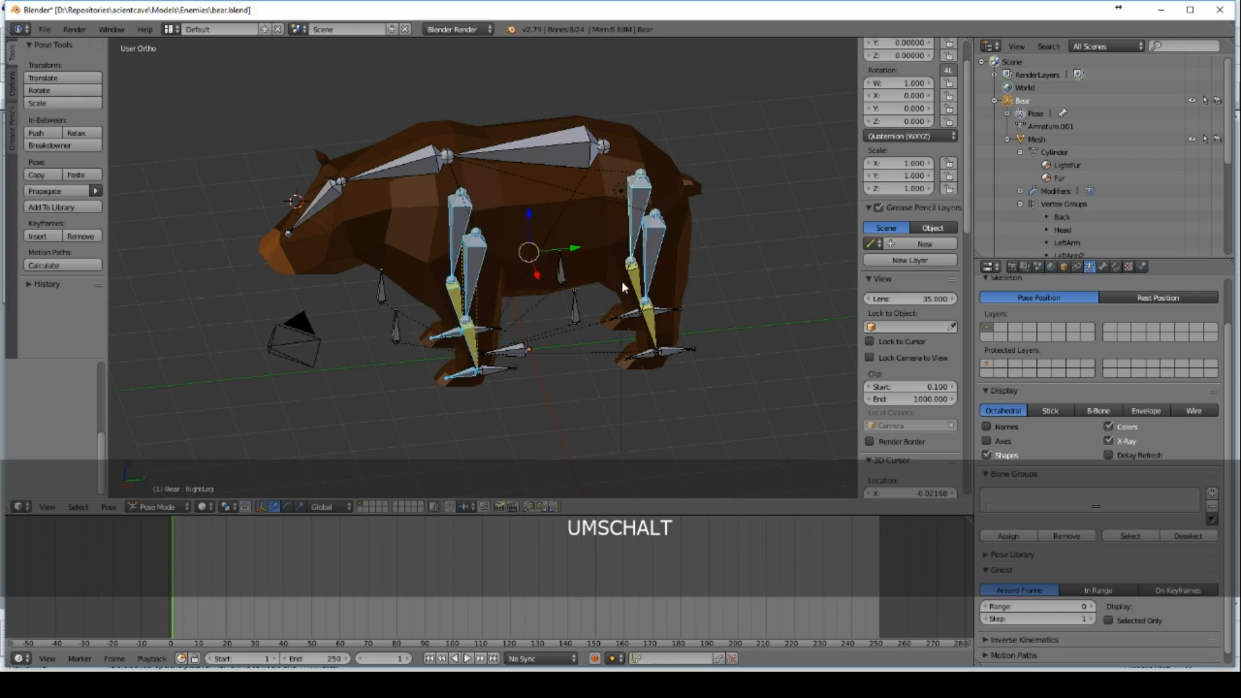
{"action": "right_click", "coordinate": [646, 306], "text": "shift"}
{"action": "right_click", "coordinate": [645, 356], "text": "shift"}
{"action": "right_click", "coordinate": [634, 316], "text": "shift"}
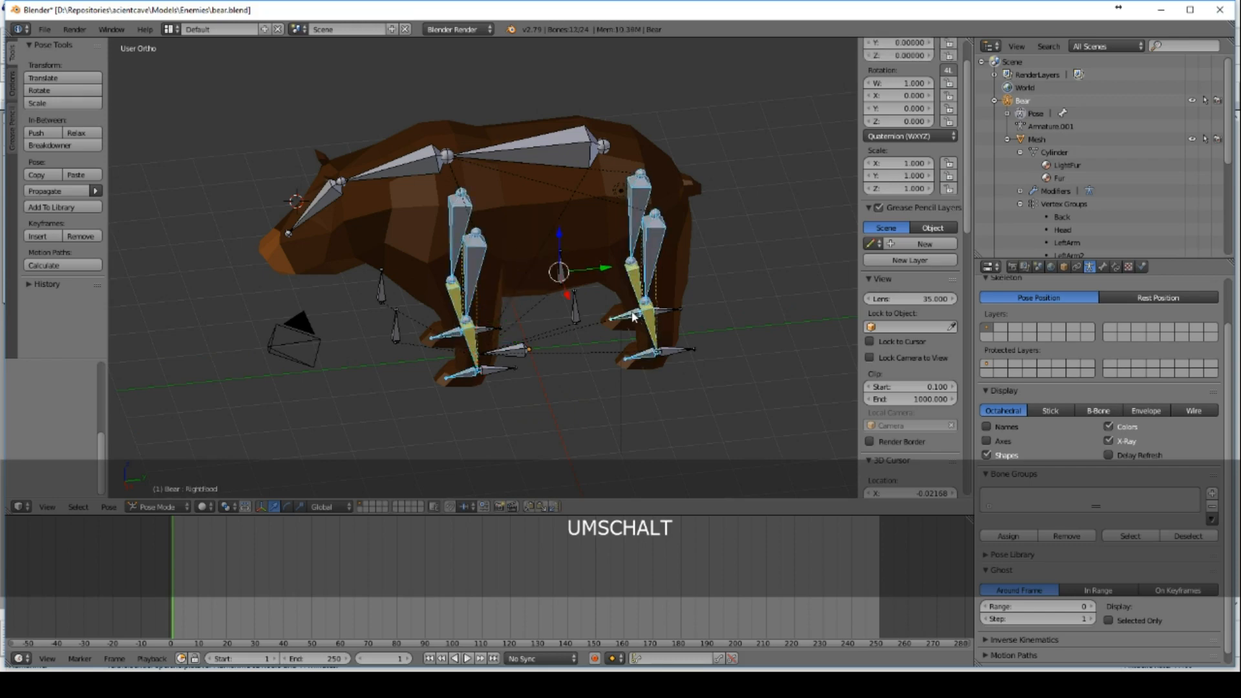
{"action": "right_click", "coordinate": [561, 149], "text": "shift"}
Step: Move the selected limb and Back bones to armature layer 16, view that layer, and return to layer 1
{"action": "middle_click_drag", "start_coordinate": [586, 265], "coordinate": [565, 247]}
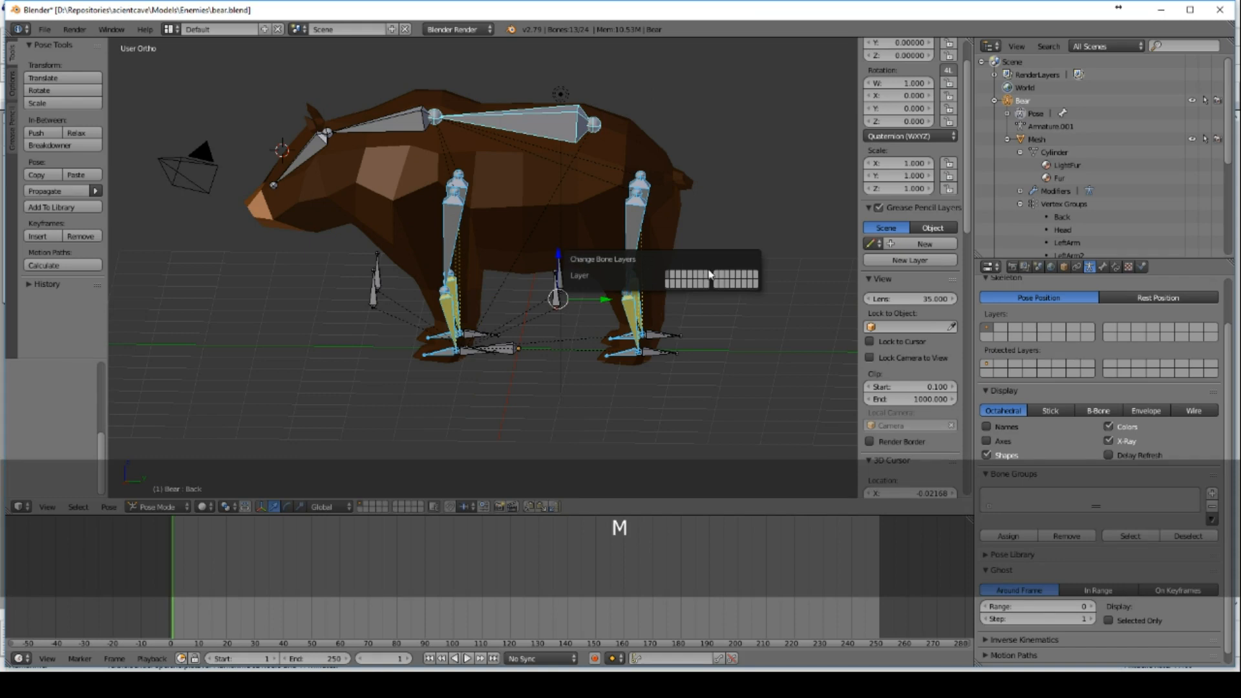
{"action": "left_click", "coordinate": [755, 278]}
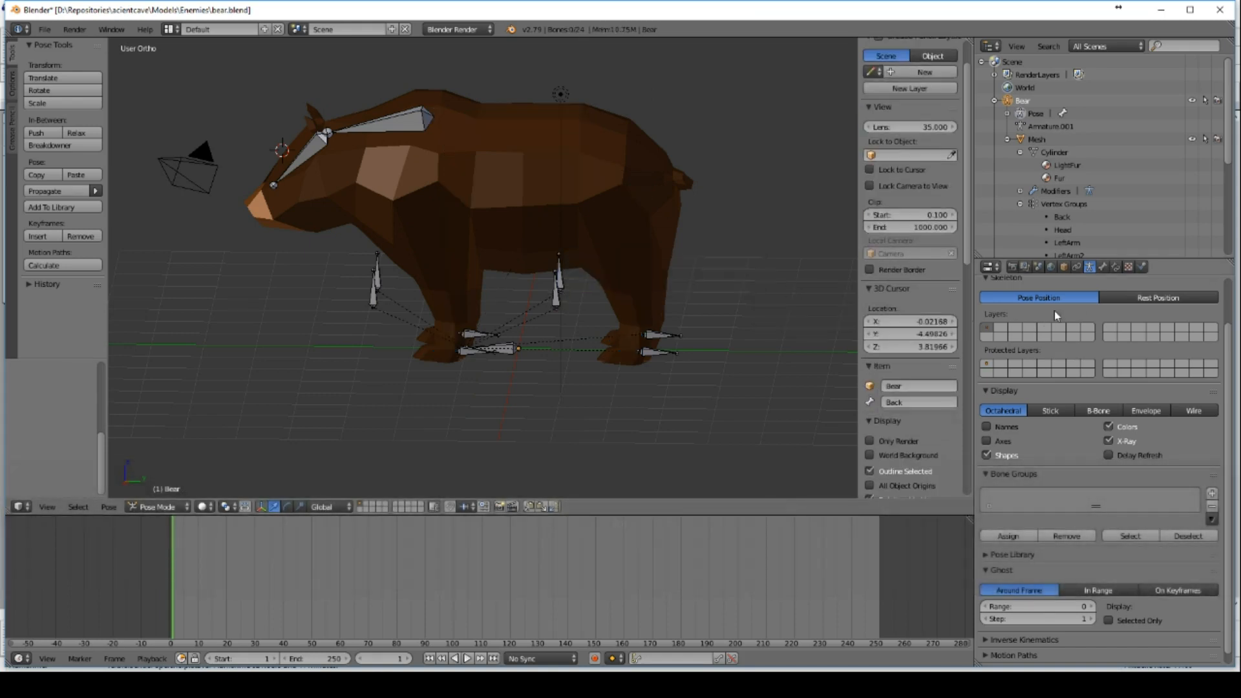
{"action": "left_click", "coordinate": [1208, 327]}
{"action": "left_click", "coordinate": [987, 330]}
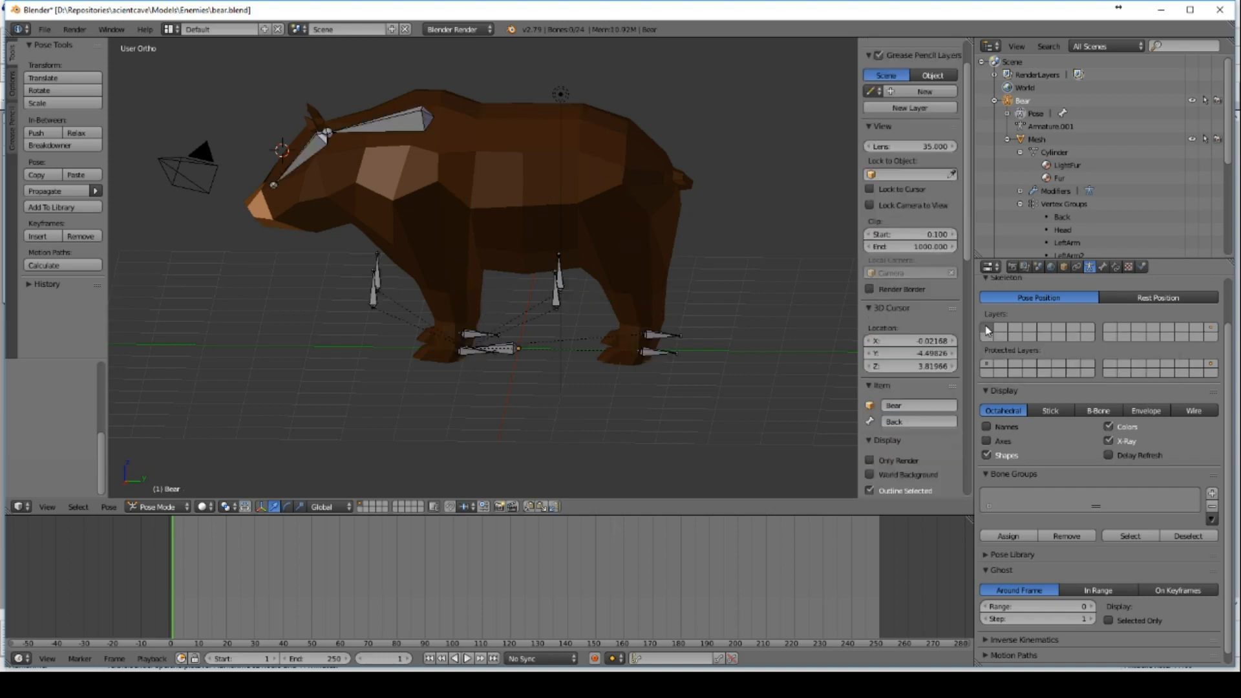
{"action": "left_click", "coordinate": [1208, 327]}
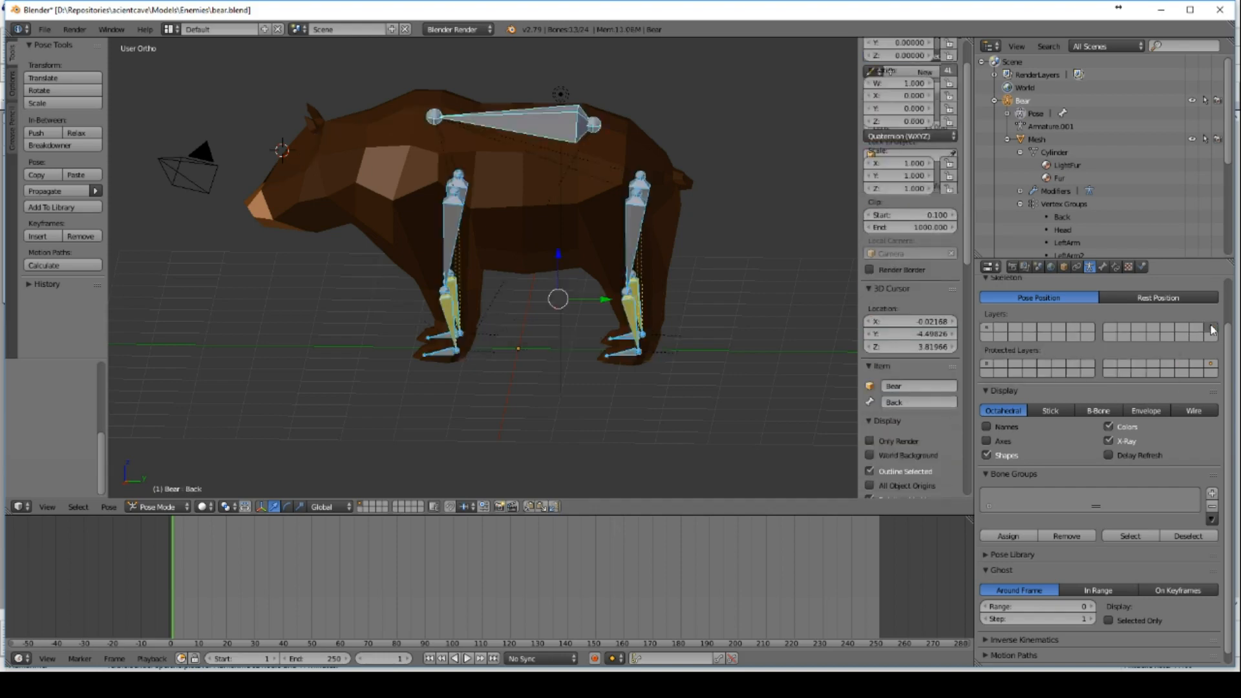
{"action": "left_click", "coordinate": [985, 331]}
{"action": "mouse_move", "coordinate": [506, 222]}
{"action": "middle_mouse_down"}
{"action": "mouse_move", "coordinate": [534, 249]}
{"action": "mouse_move", "coordinate": [608, 241]}
{"action": "mouse_move", "coordinate": [554, 219]}
{"action": "mouse_move", "coordinate": [513, 223]}
{"action": "middle_mouse_up"}
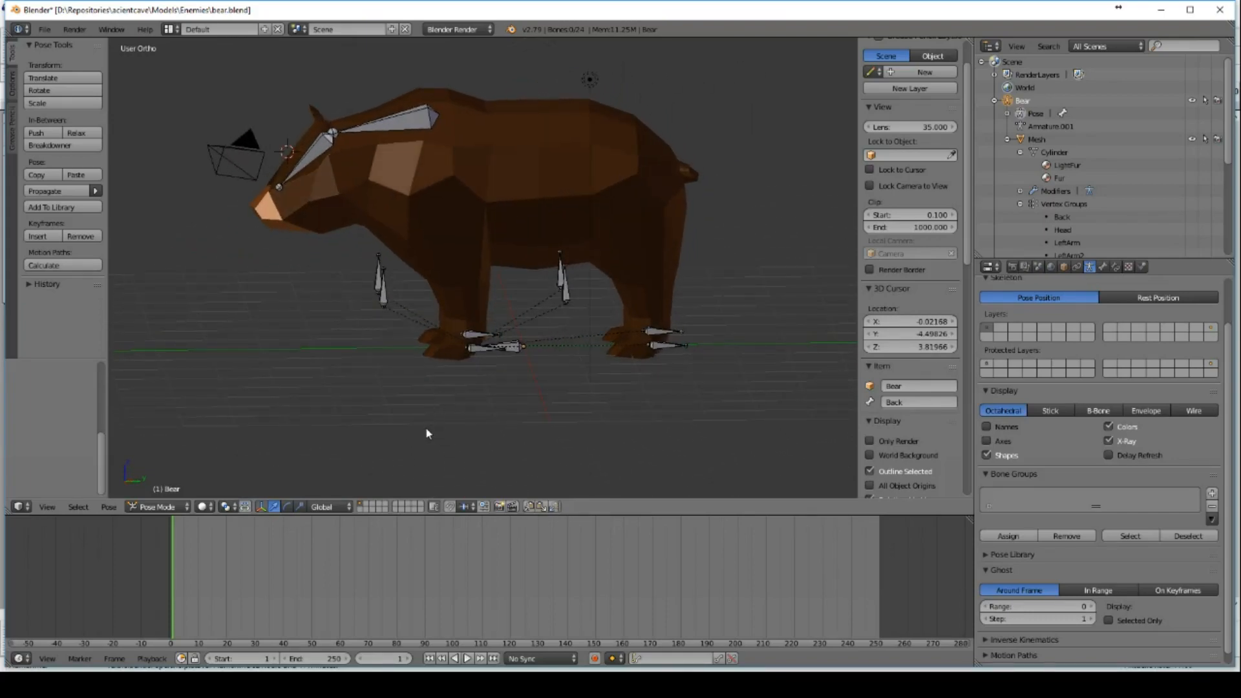
Step: Switch to an empty scene layer, add a UV sphere and set its location to 0, 0, 0
{"action": "left_click", "coordinate": [420, 506]}
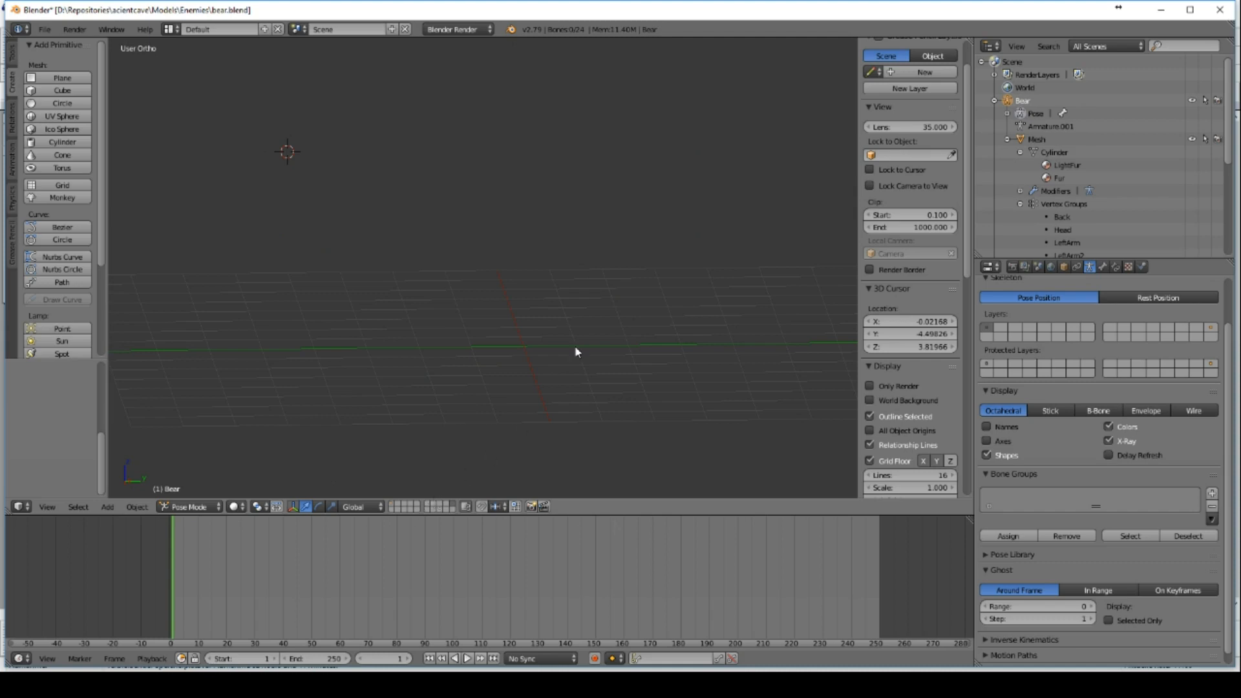
{"action": "middle_click_drag", "start_coordinate": [577, 351], "coordinate": [612, 330]}
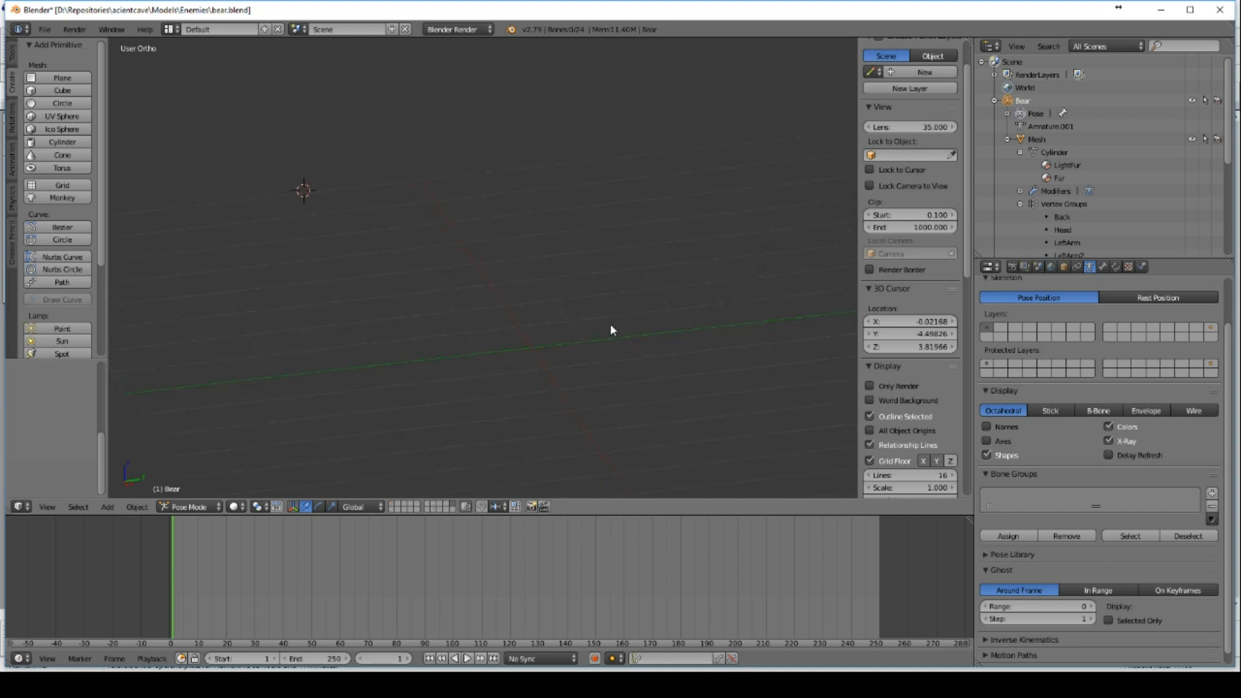
{"action": "left_click", "coordinate": [77, 120]}
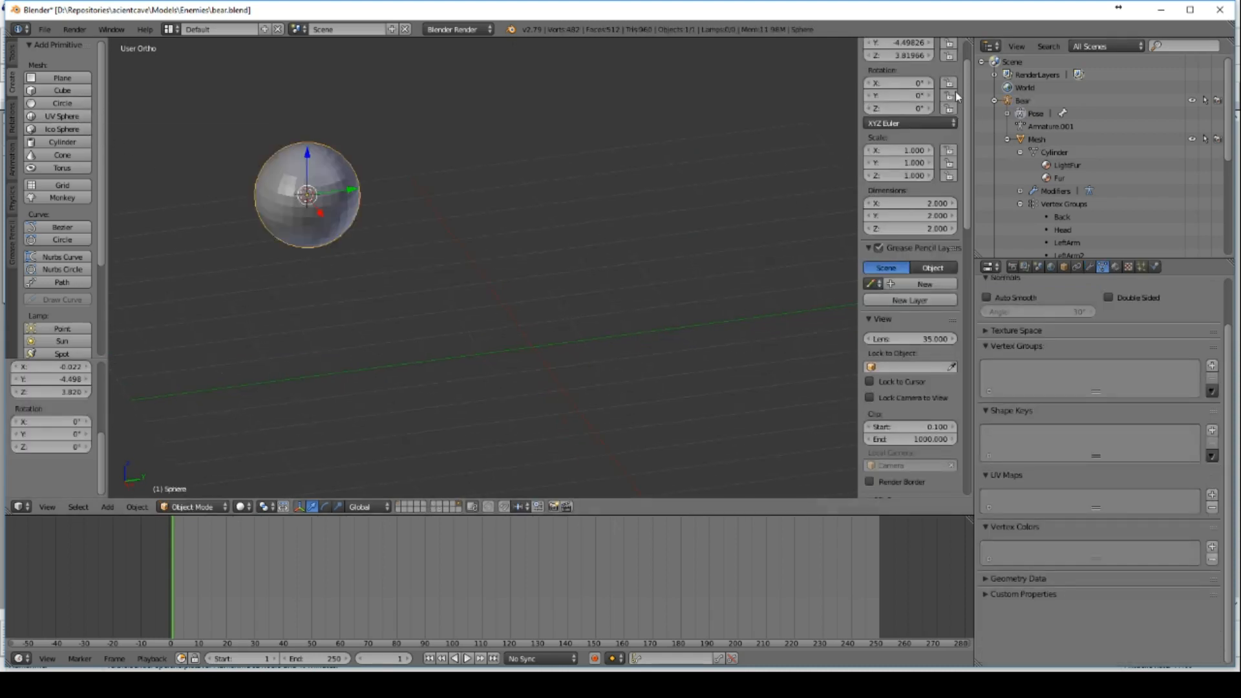
{"action": "type", "text": "0"}
{"action": "key", "text": "Tab"}
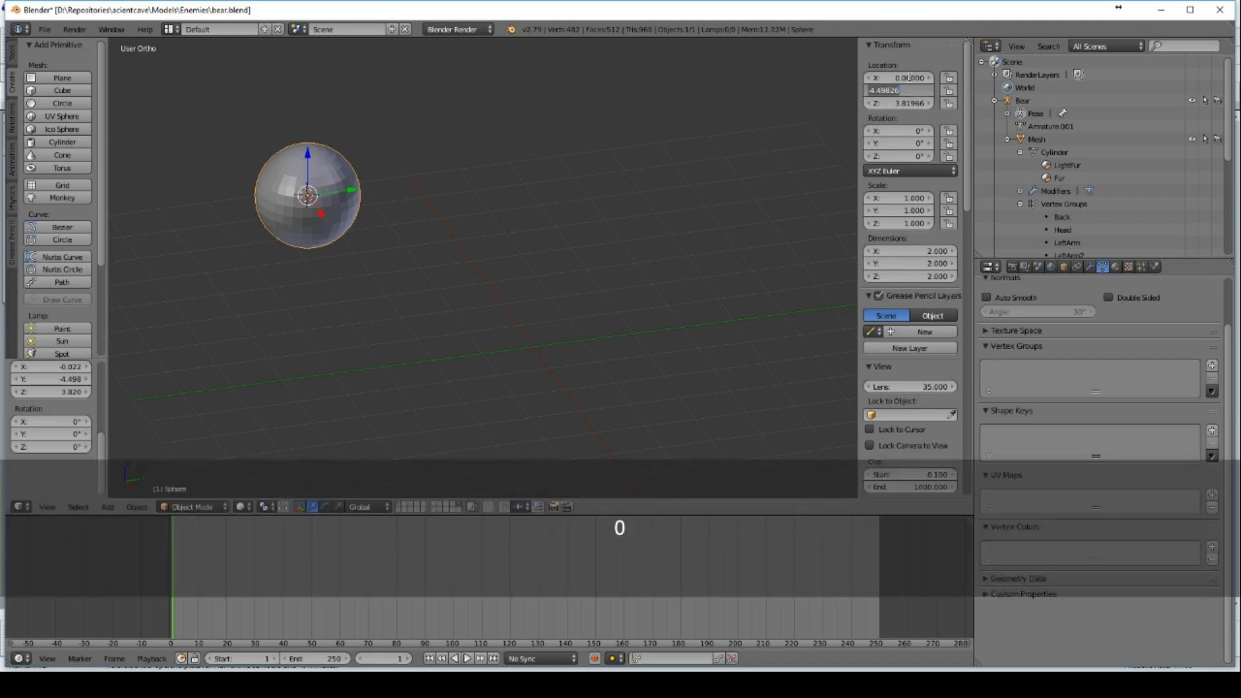
{"action": "type", "text": "0"}
{"action": "key", "text": "Tab"}
{"action": "type", "text": "0"}
{"action": "key", "text": "Return"}
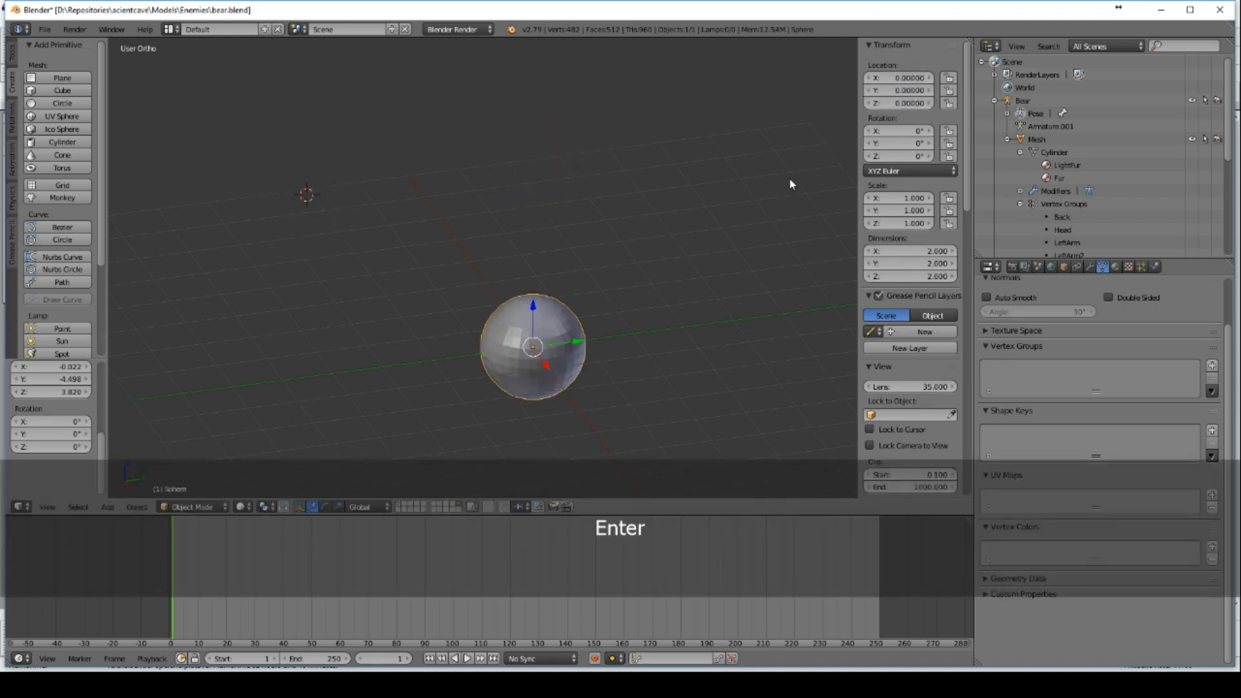
Step: Scale the UV sphere down to about 0.156 and apply its scale
{"action": "key", "text": "s"}
{"action": "left_click", "coordinate": [573, 317]}
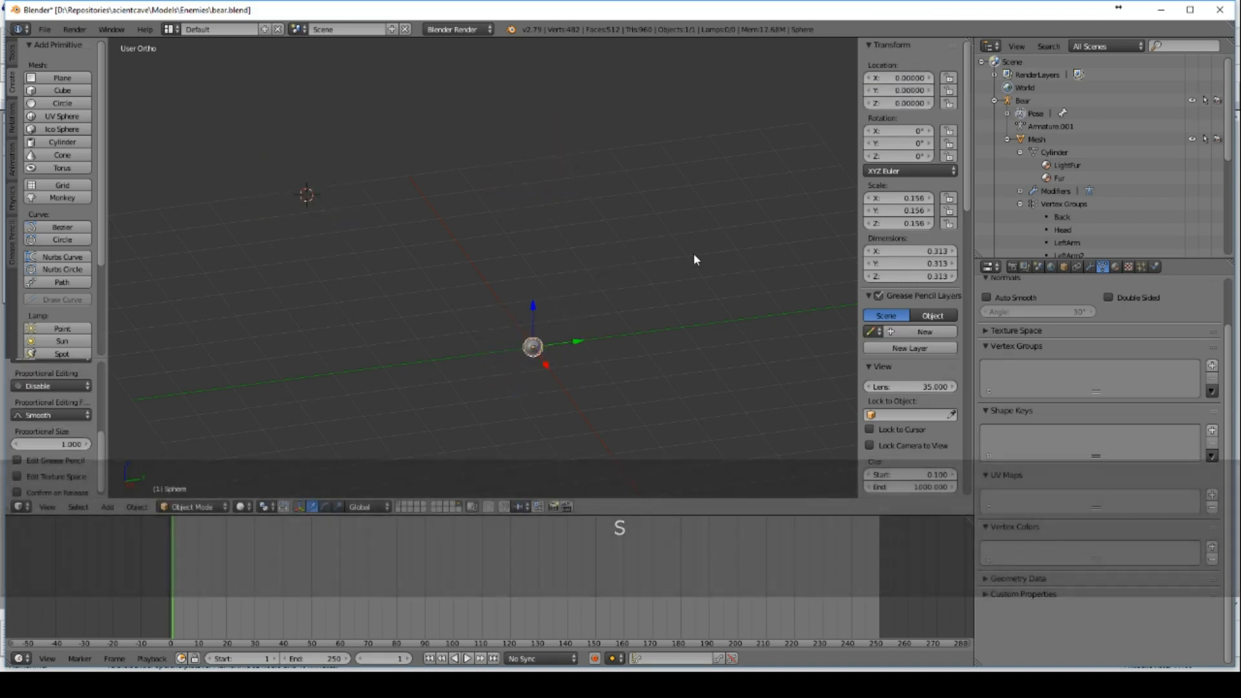
{"action": "key", "text": "ctrl+a"}
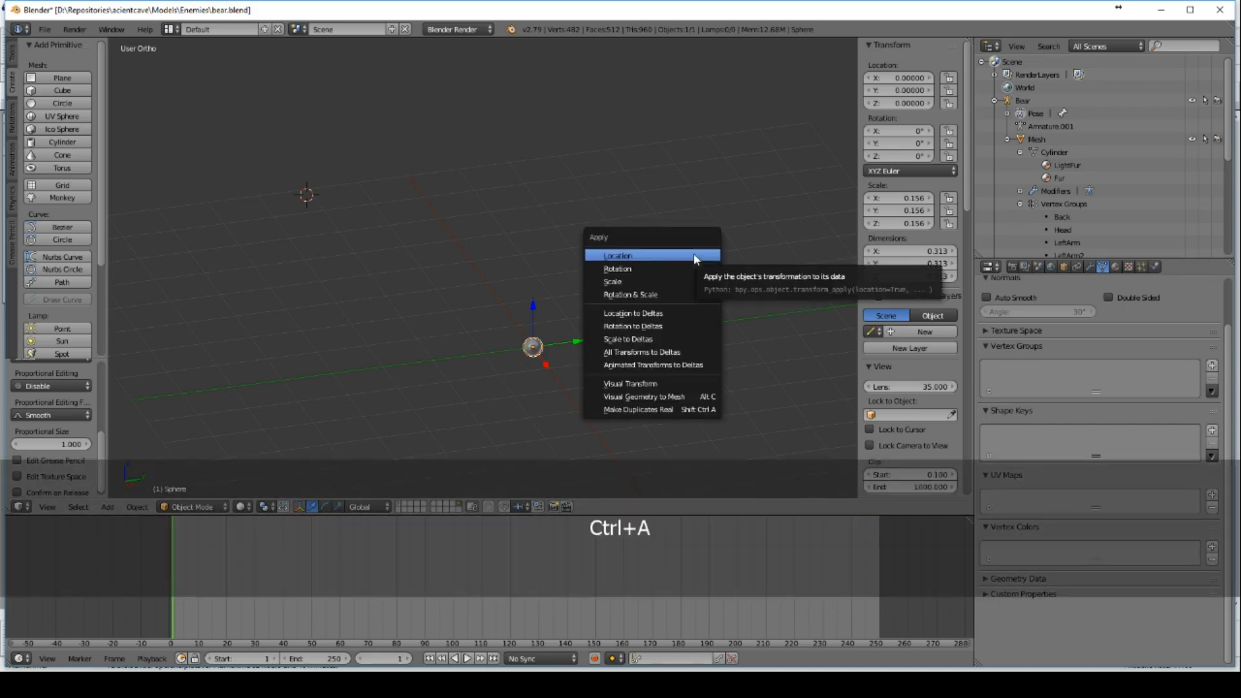
{"action": "left_click", "coordinate": [670, 287]}
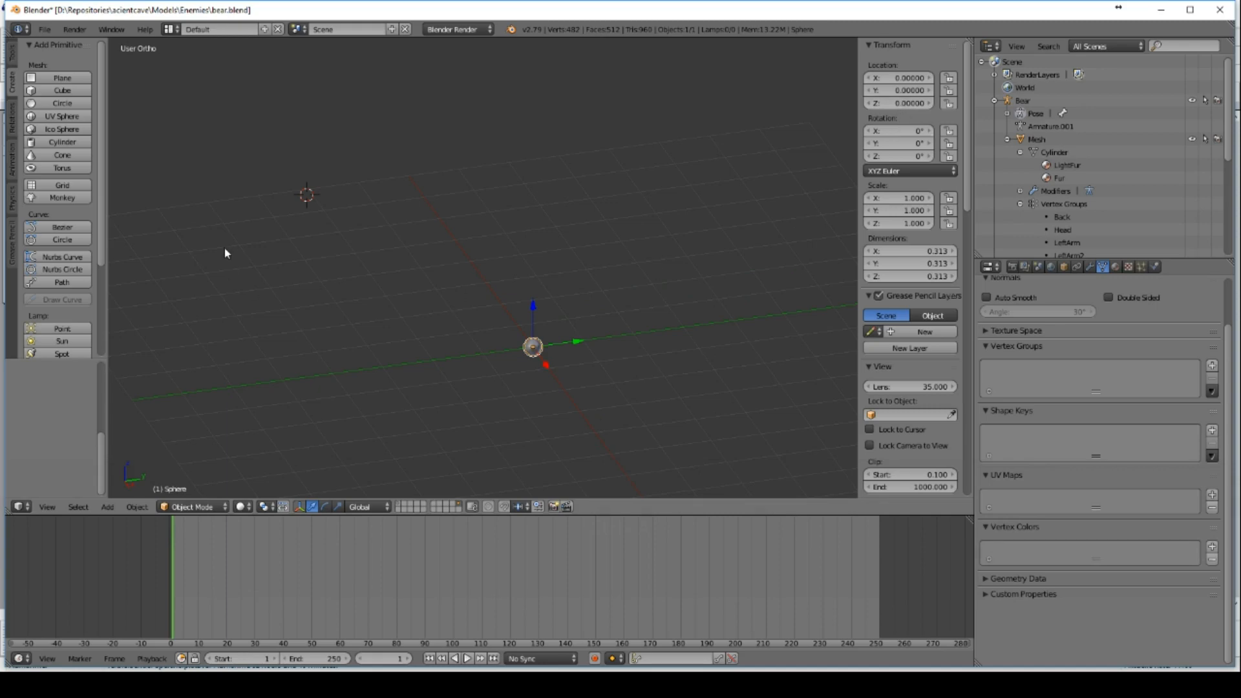
Step: Add a cube and set its location to 0, 0, 0
{"action": "left_click", "coordinate": [62, 91]}
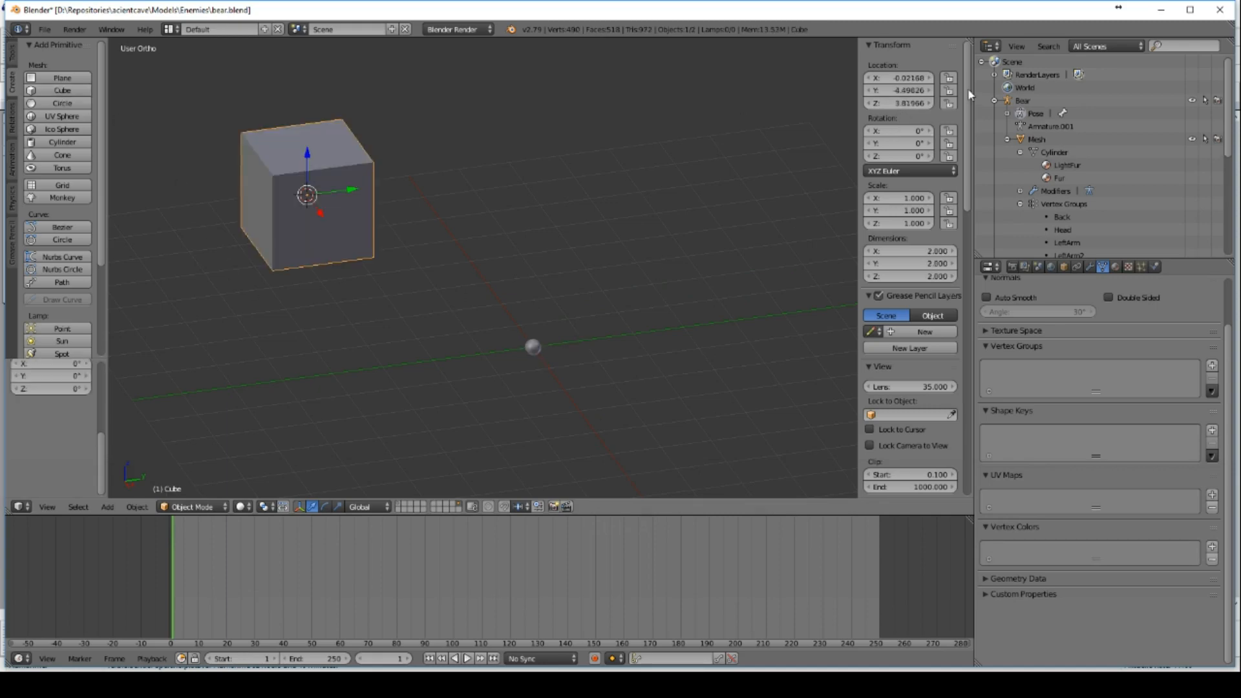
{"action": "left_click", "coordinate": [907, 77]}
{"action": "type", "text": "0"}
{"action": "key", "text": "Tab"}
{"action": "type", "text": "0"}
{"action": "key", "text": "Tab"}
{"action": "type", "text": "0"}
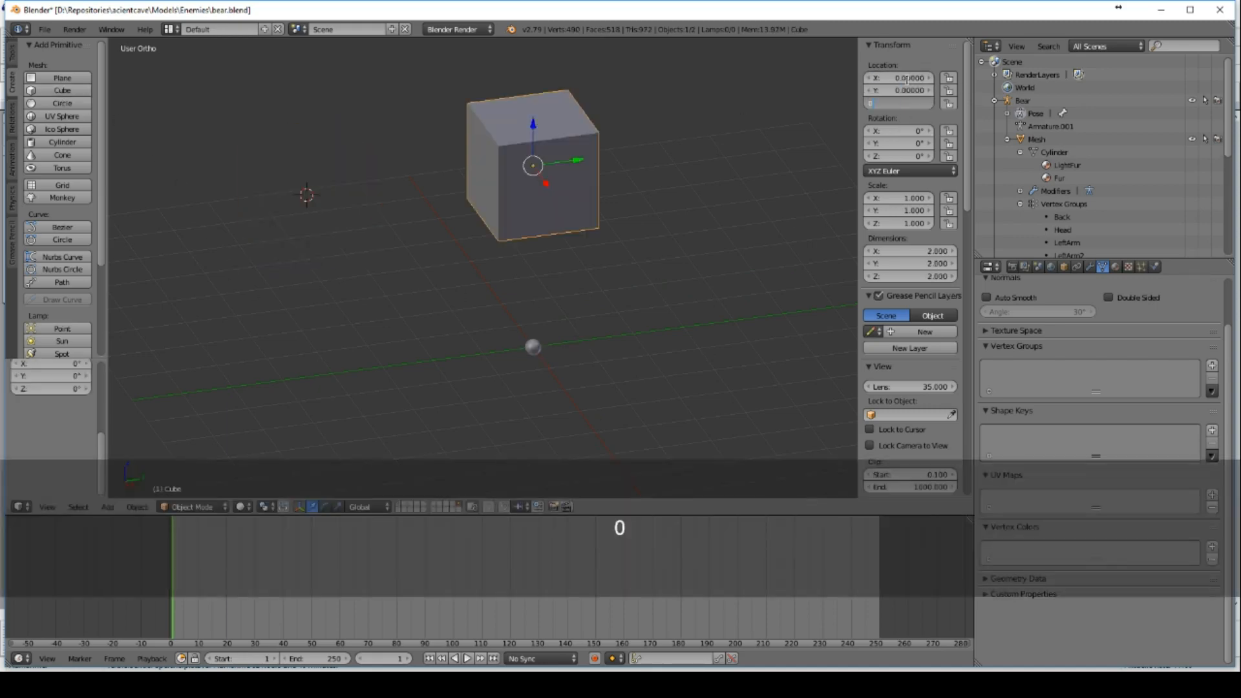
{"action": "key", "text": "Return"}
Step: Scale the cube into a bar elongated along Y, about 0.205 × 0.728 × 0.205, and apply its scale
{"action": "key", "text": "s"}
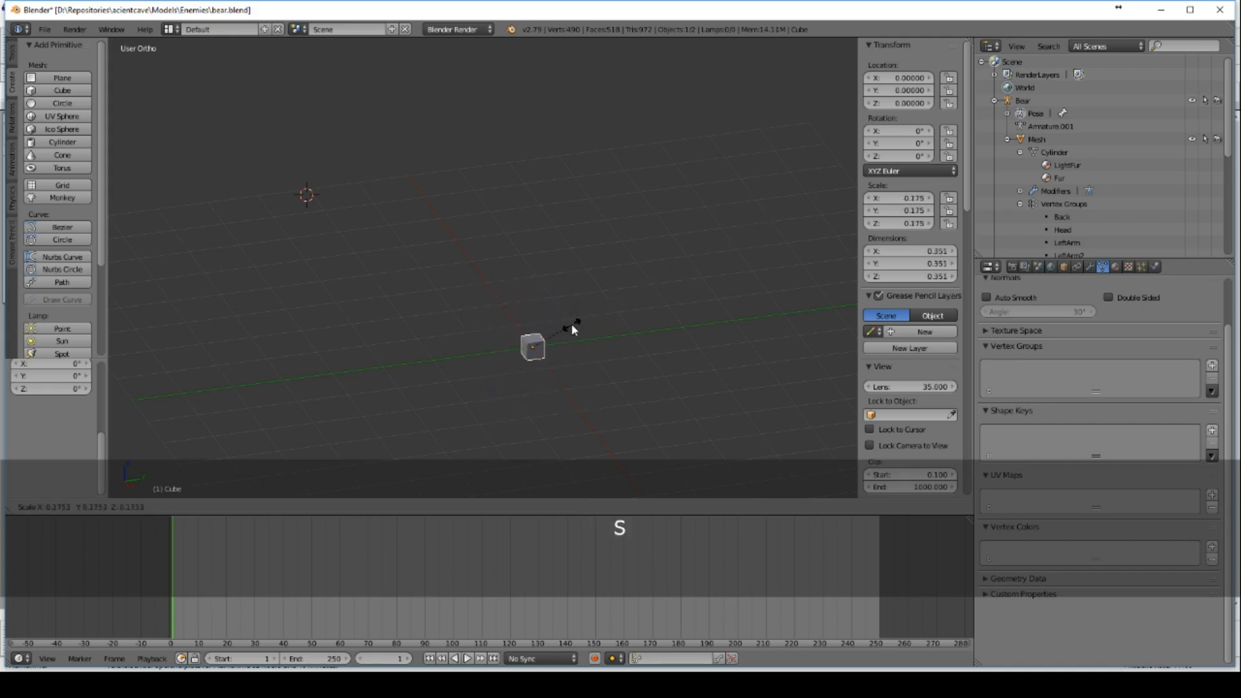
{"action": "left_click", "coordinate": [571, 323]}
{"action": "key", "text": "x"}
{"action": "key", "text": "s"}
{"action": "key", "text": "y"}
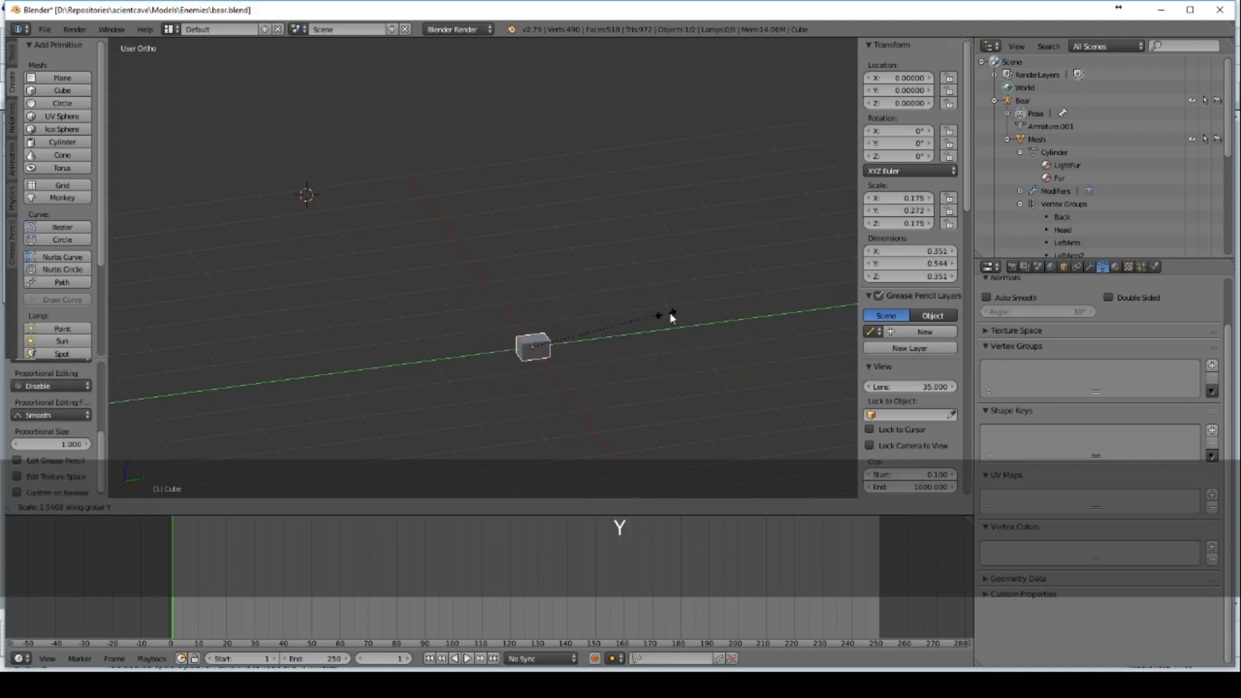
{"action": "left_click", "coordinate": [832, 308]}
{"action": "key", "text": "s"}
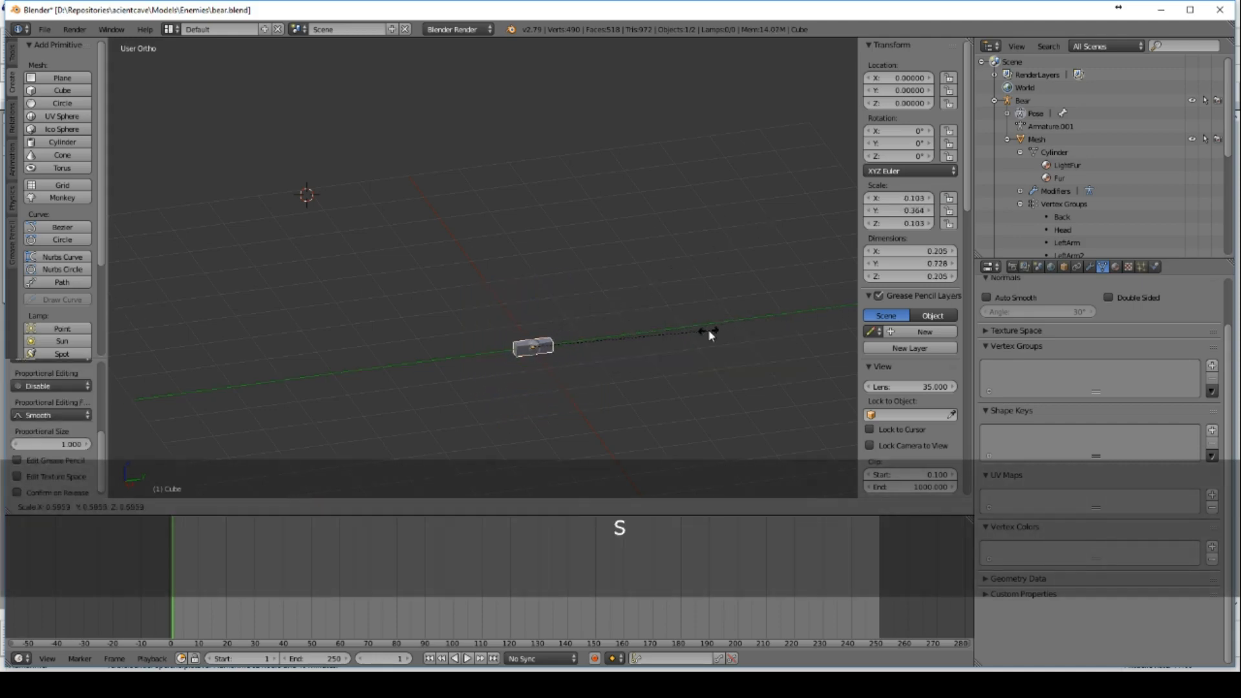
{"action": "left_click", "coordinate": [711, 334]}
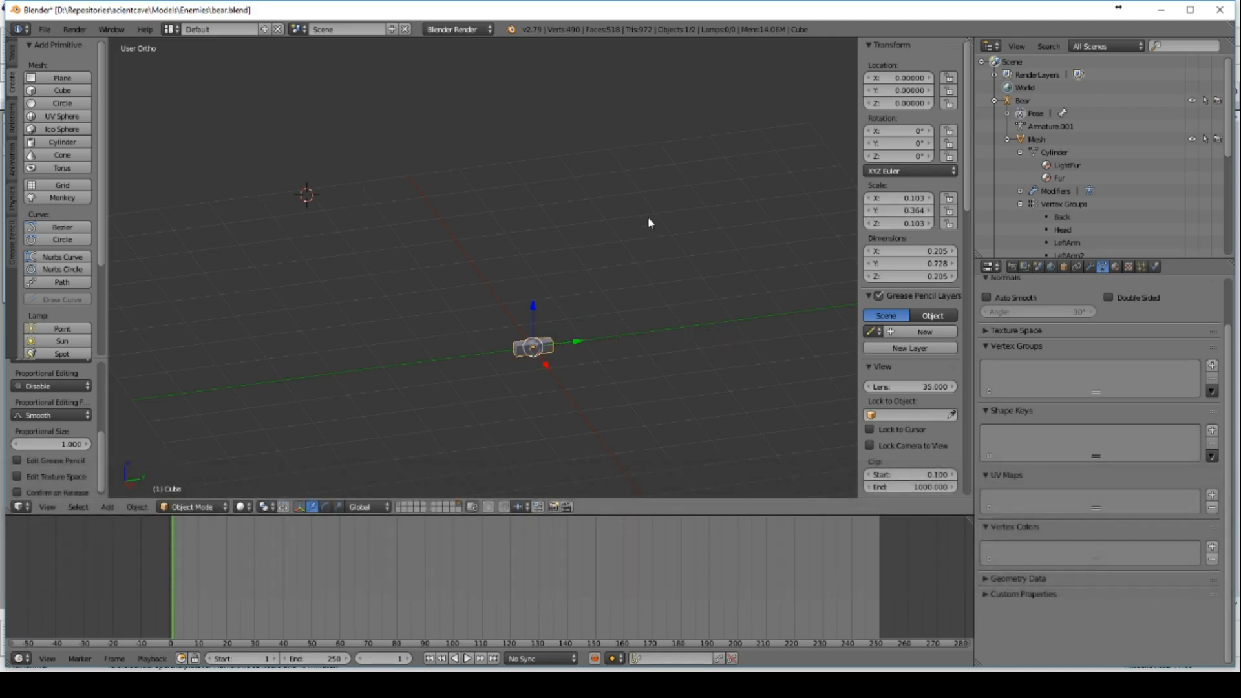
{"action": "key", "text": "ctrl+a"}
{"action": "left_click", "coordinate": [611, 252]}
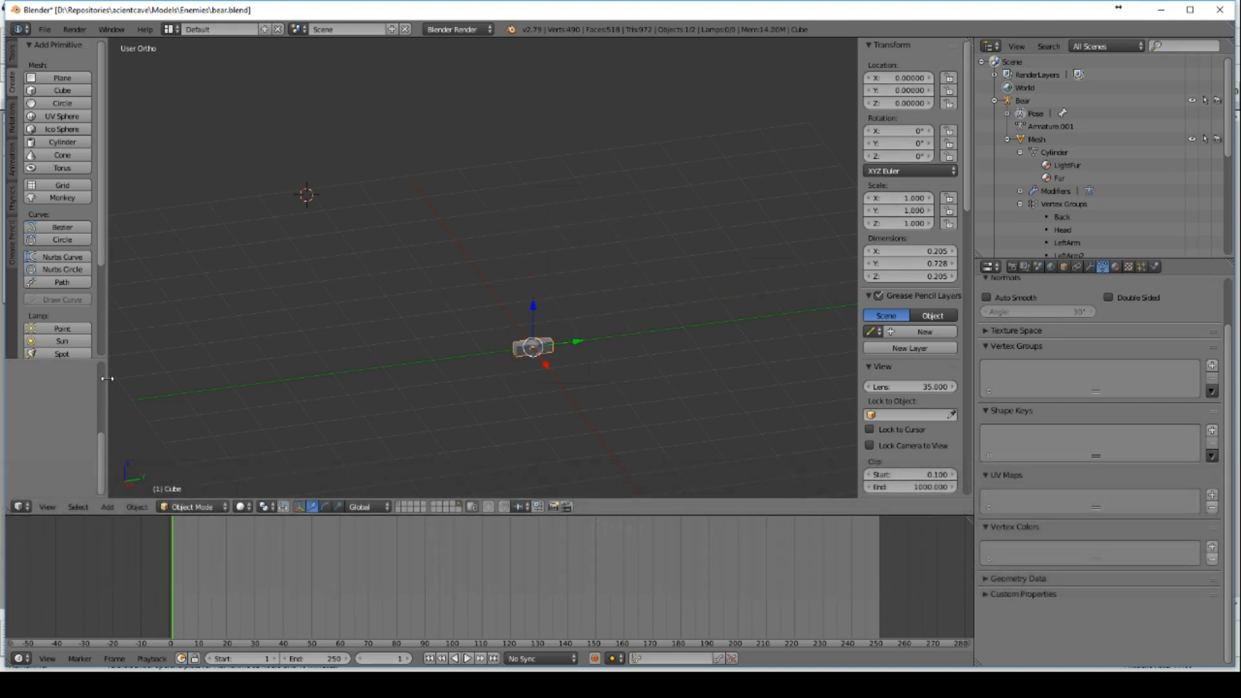
Step: Add a circle mesh and set its location to 0, 0, 0
{"action": "left_click", "coordinate": [62, 103]}
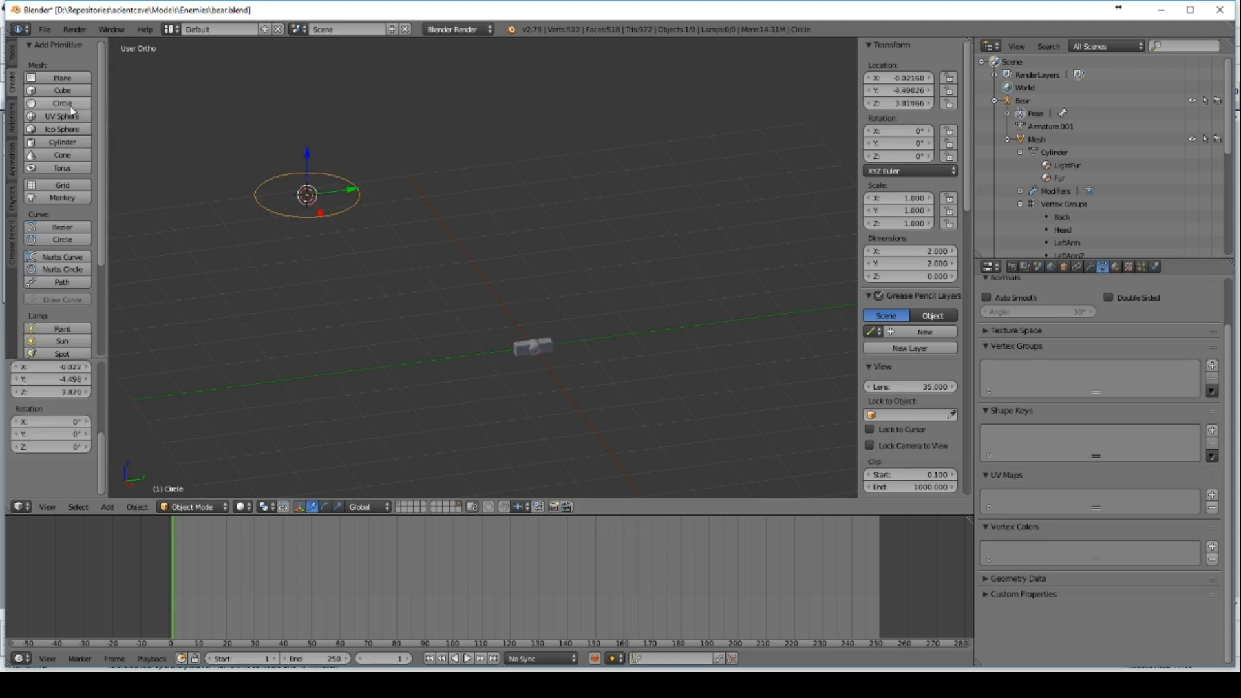
{"action": "left_click", "coordinate": [904, 78]}
{"action": "type", "text": "0"}
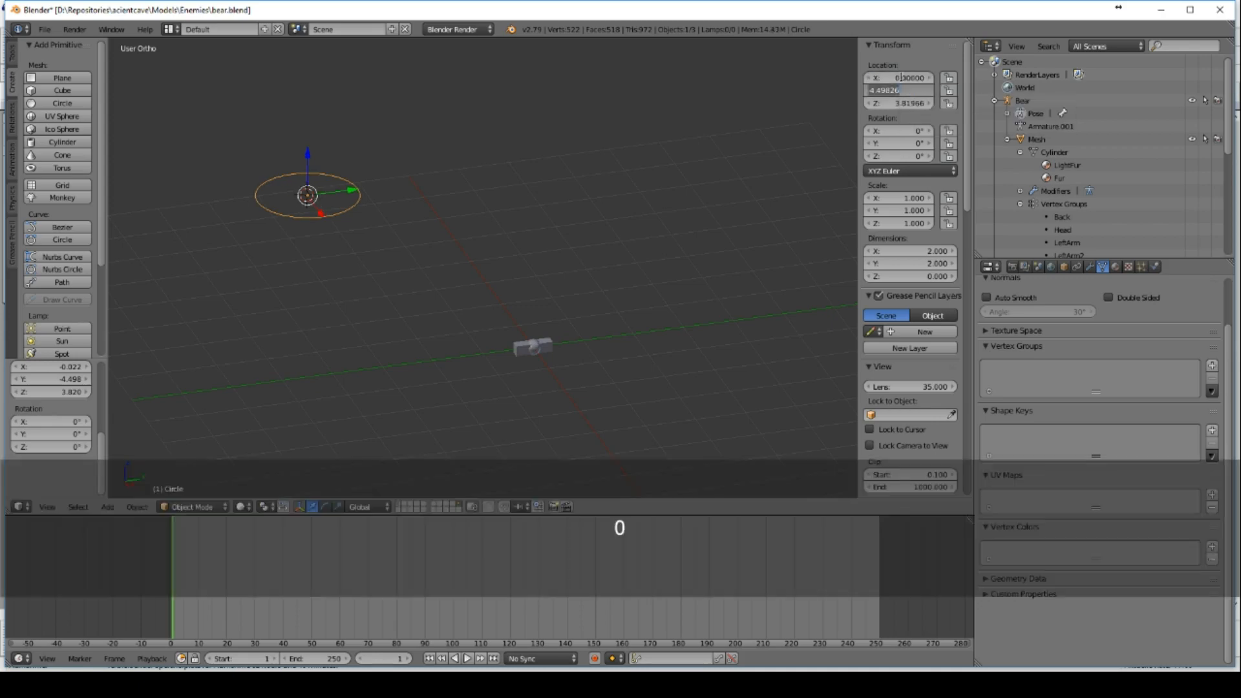
{"action": "key", "text": "Tab"}
{"action": "type", "text": "0"}
{"action": "key", "text": "Tab"}
{"action": "type", "text": "0"}
{"action": "key", "text": "Return"}
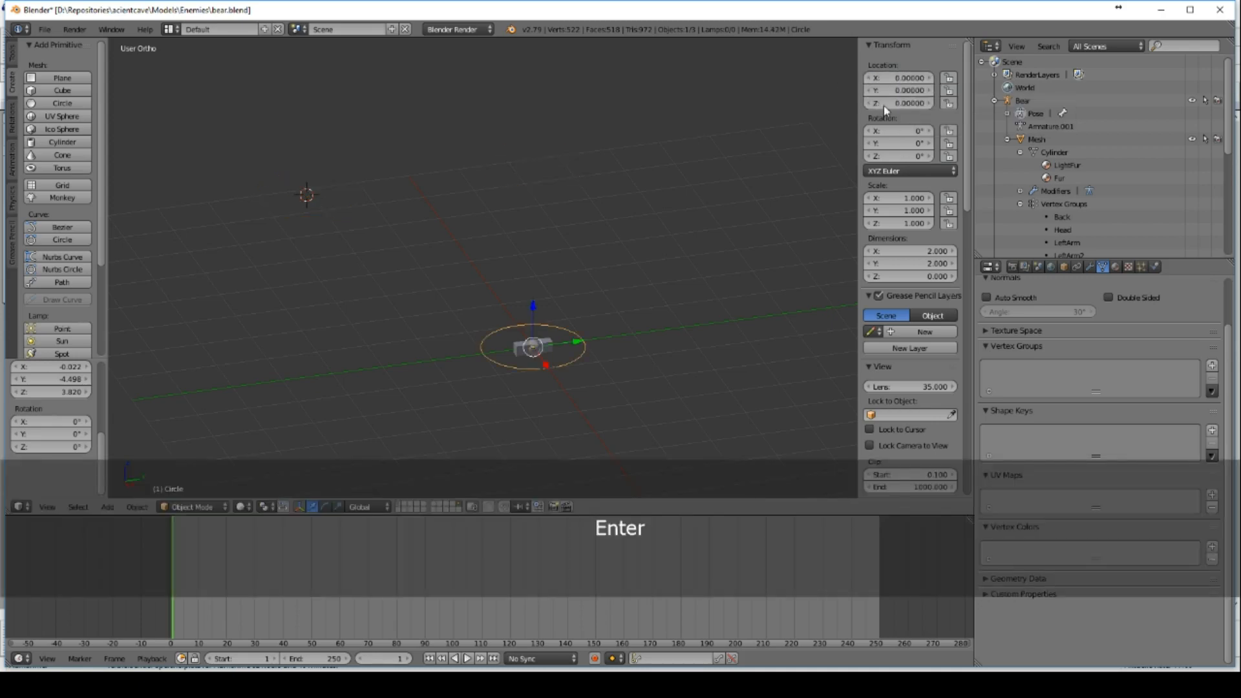
Step: Apply the circle's location transform
{"action": "middle_click_drag", "start_coordinate": [568, 380], "coordinate": [569, 261]}
{"action": "middle_click_drag", "start_coordinate": [566, 310], "coordinate": [646, 371]}
{"action": "scroll", "coordinate": [646, 373], "scroll_direction": "up", "scroll_amount": 1}
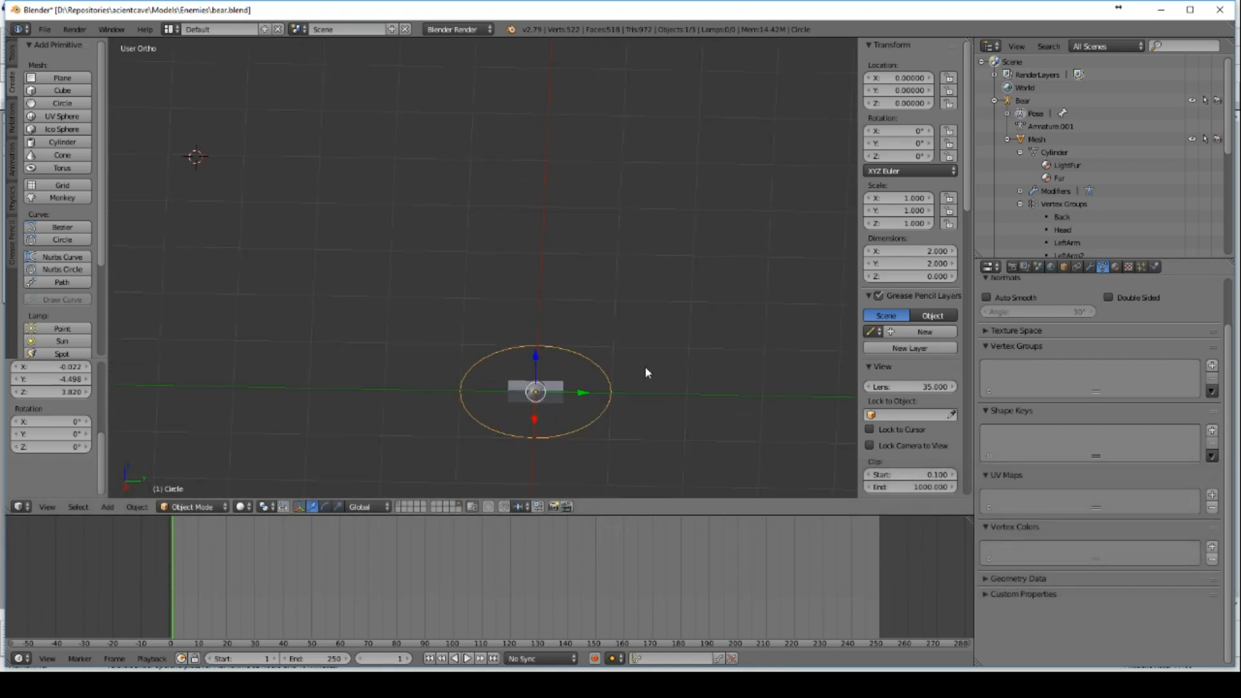
{"action": "key", "text": "ctrl+a"}
{"action": "left_click", "coordinate": [646, 367]}
{"action": "key", "text": "ctrl+a"}
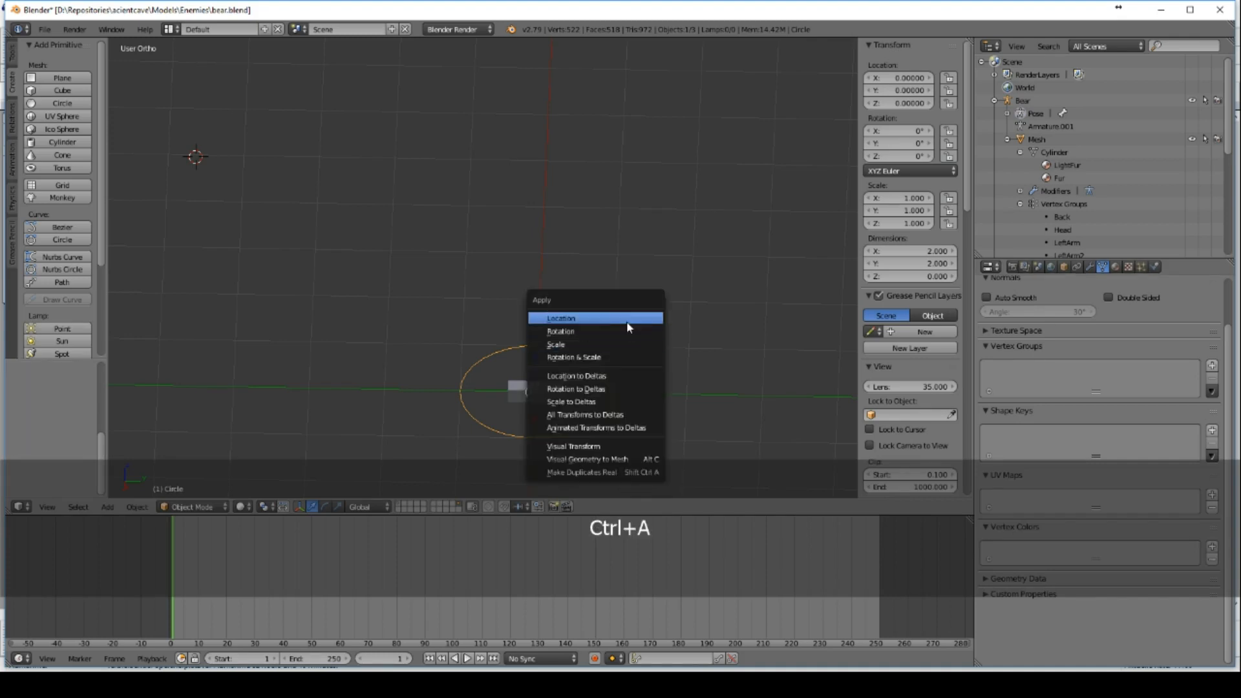
{"action": "left_click", "coordinate": [628, 318]}
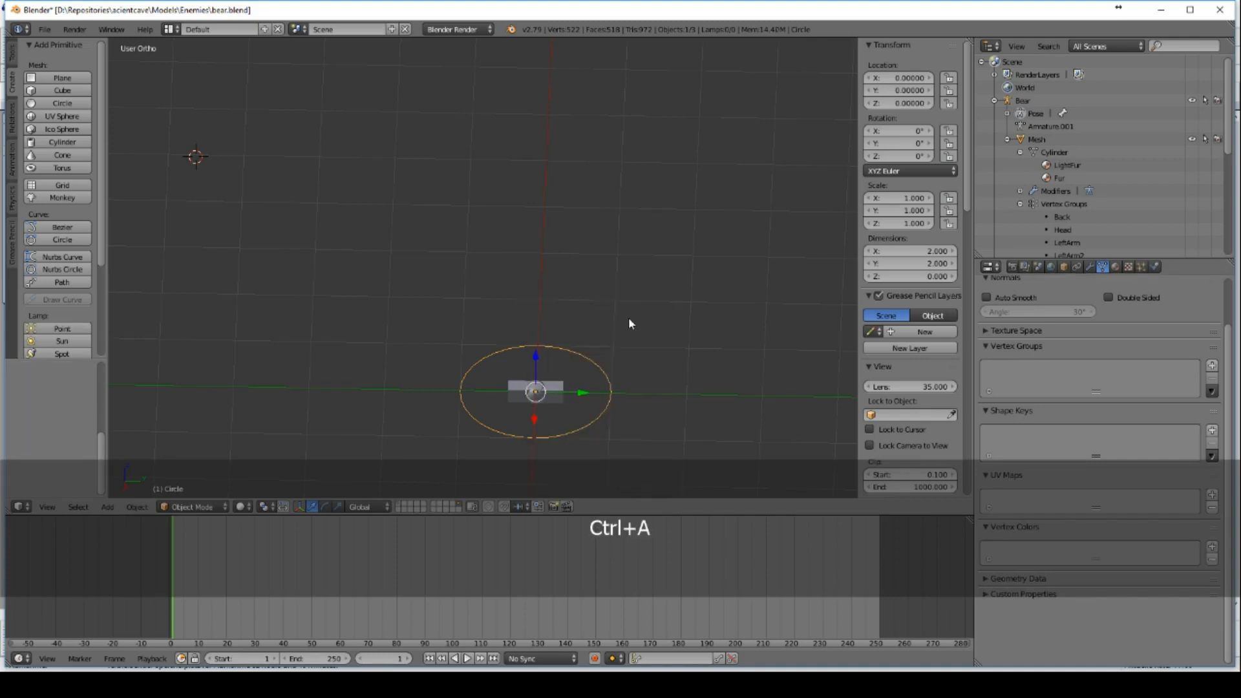
Step: Show the bear's layer again and assign Sphere as the custom shape of the LeftKneeIK bone
{"action": "left_click", "coordinate": [399, 504]}
{"action": "middle_click_drag", "start_coordinate": [497, 316], "coordinate": [542, 298]}
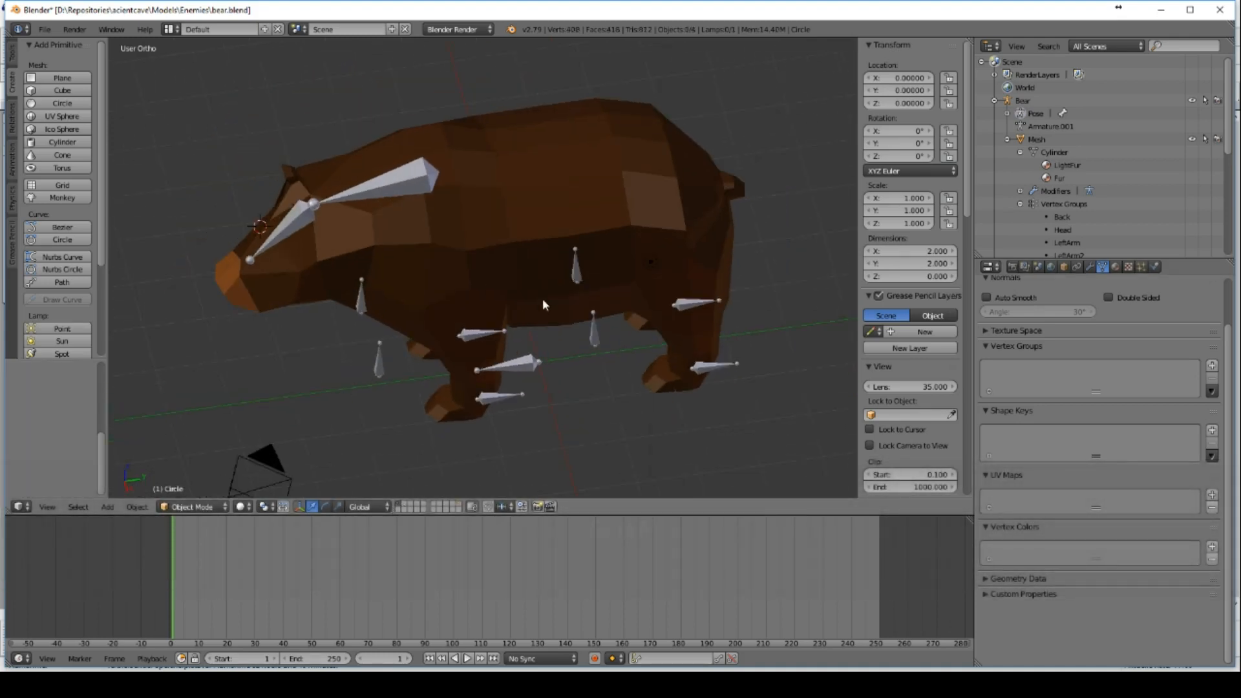
{"action": "middle_click_drag", "start_coordinate": [641, 342], "coordinate": [600, 315]}
{"action": "right_click", "coordinate": [595, 317]}
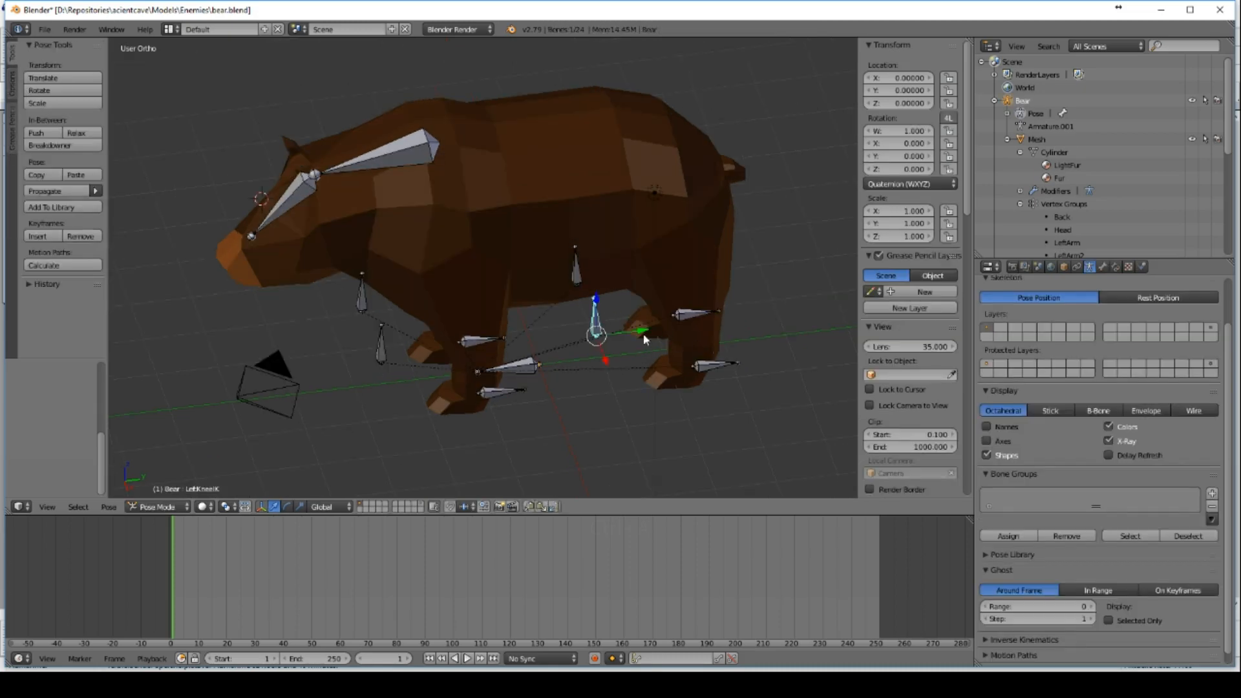
{"action": "scroll", "coordinate": [1107, 456], "scroll_direction": "down", "scroll_amount": 1}
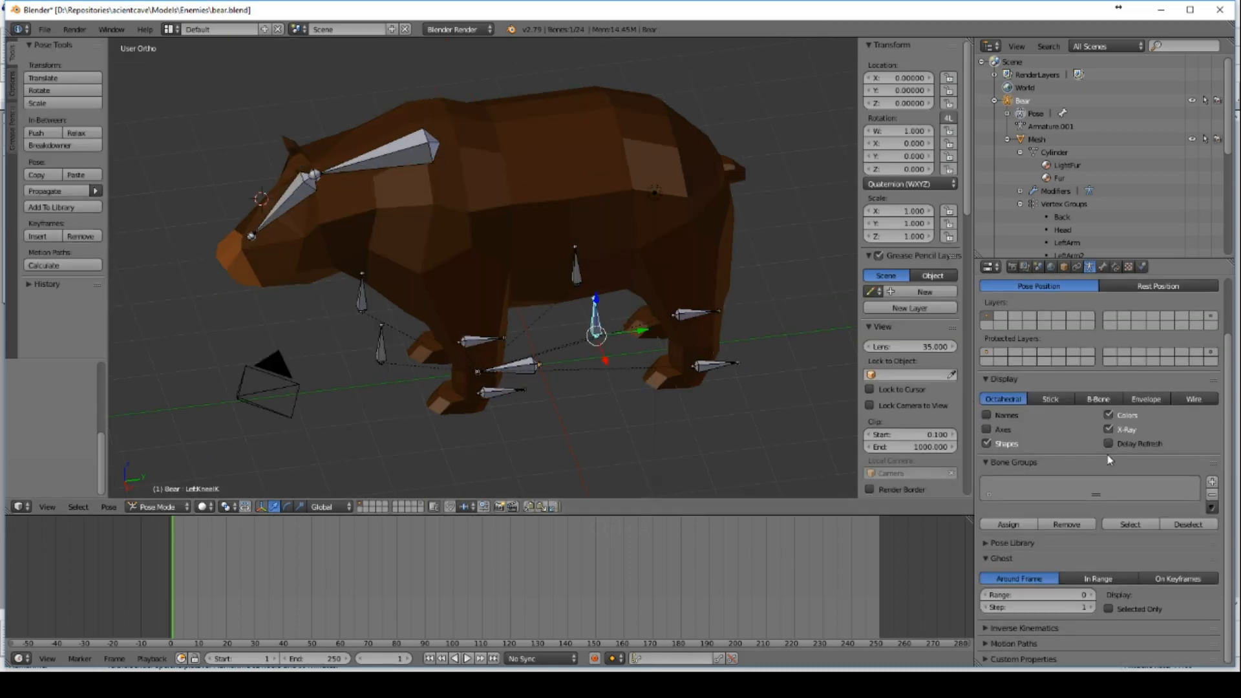
{"action": "left_click", "coordinate": [1103, 267]}
{"action": "scroll", "coordinate": [1138, 472], "scroll_direction": "down", "scroll_amount": 2}
{"action": "scroll", "coordinate": [1138, 475], "scroll_direction": "down", "scroll_amount": 5}
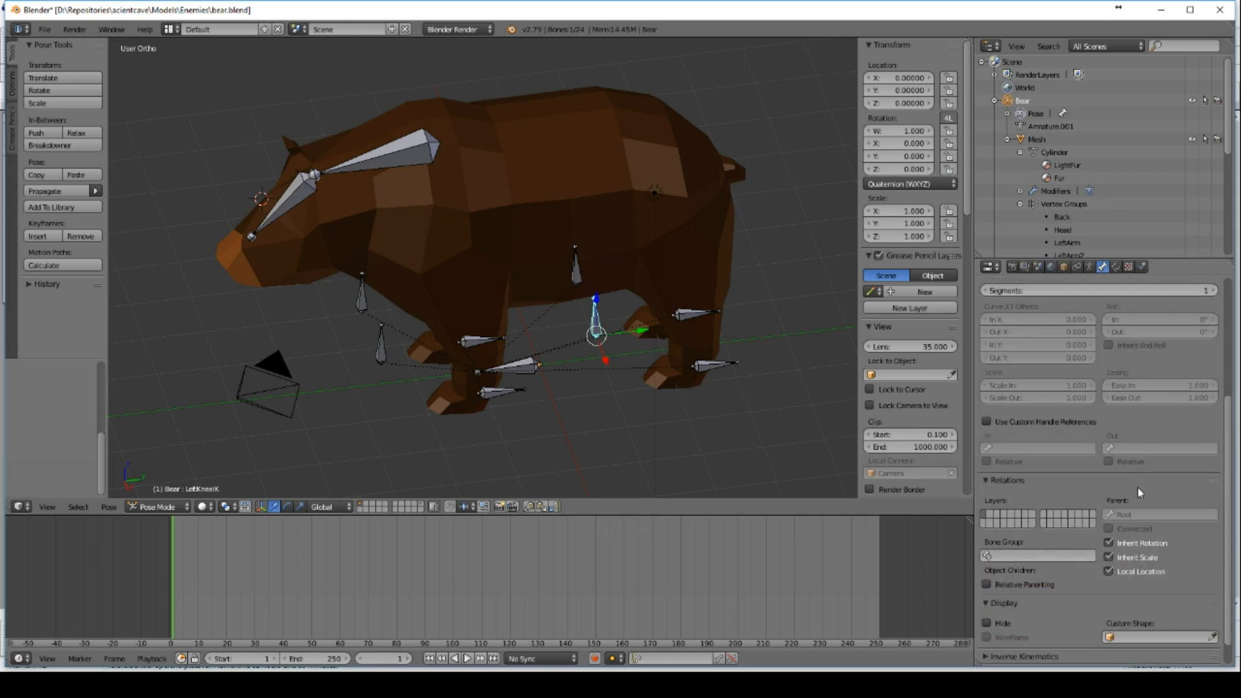
{"action": "left_click", "coordinate": [1141, 638]}
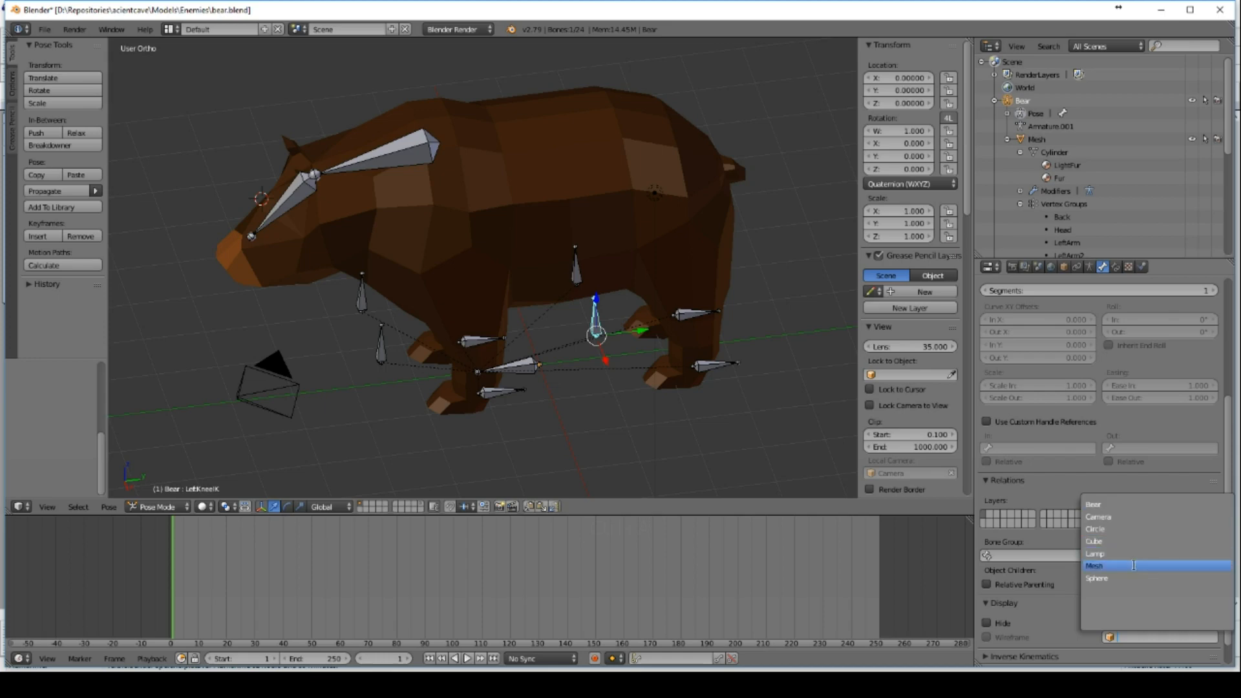
Step: Assign Sphere as the custom shape of the RightKneeIK, RightElbowIK and LeftElbowIK bones
{"action": "right_click", "coordinate": [588, 278]}
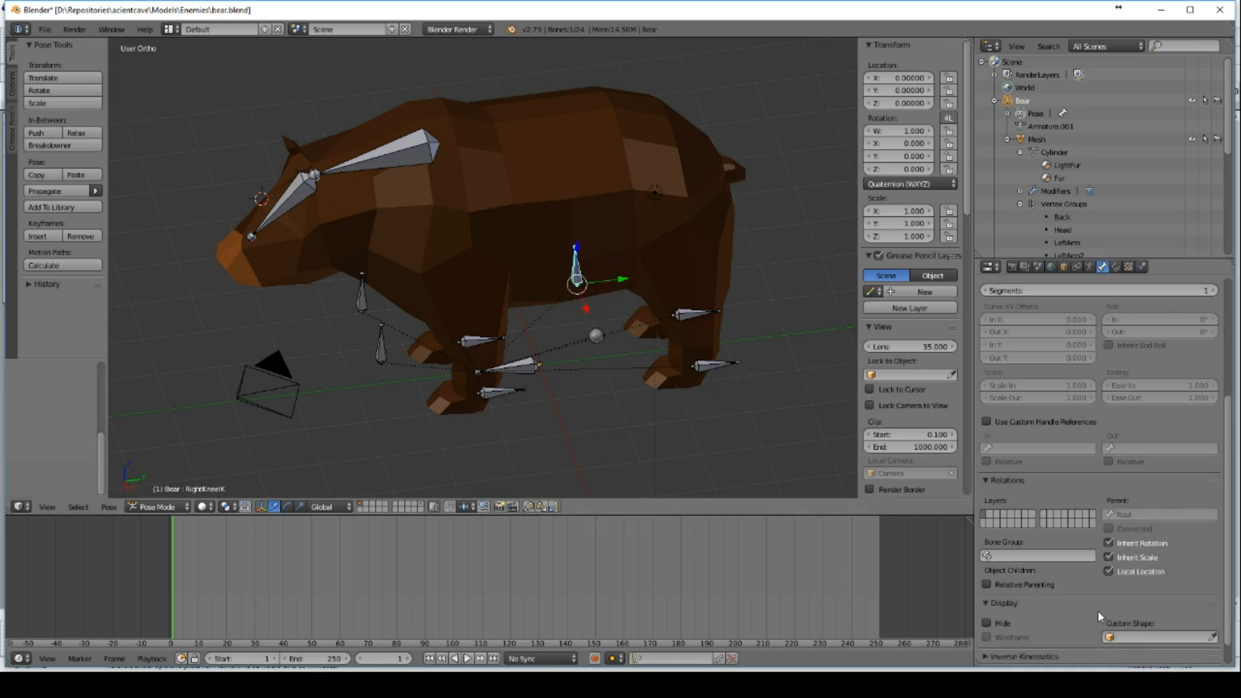
{"action": "left_click", "coordinate": [1141, 637]}
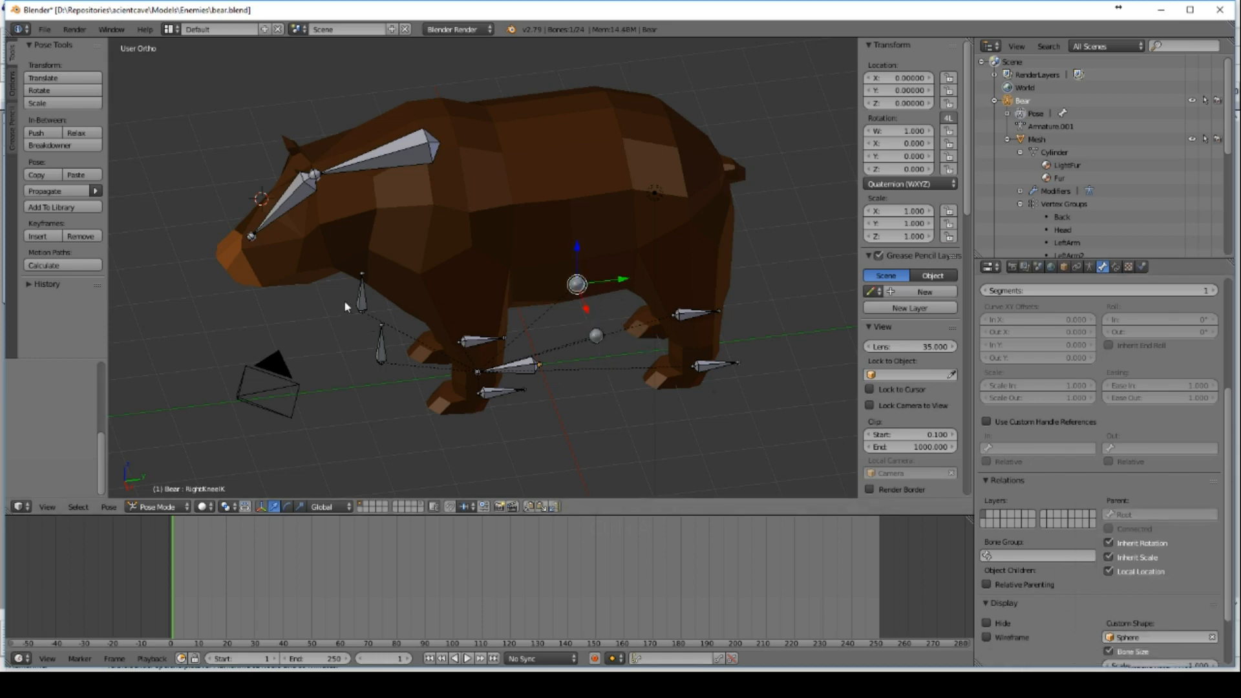
{"action": "right_click", "coordinate": [364, 304]}
{"action": "left_click", "coordinate": [1155, 637]}
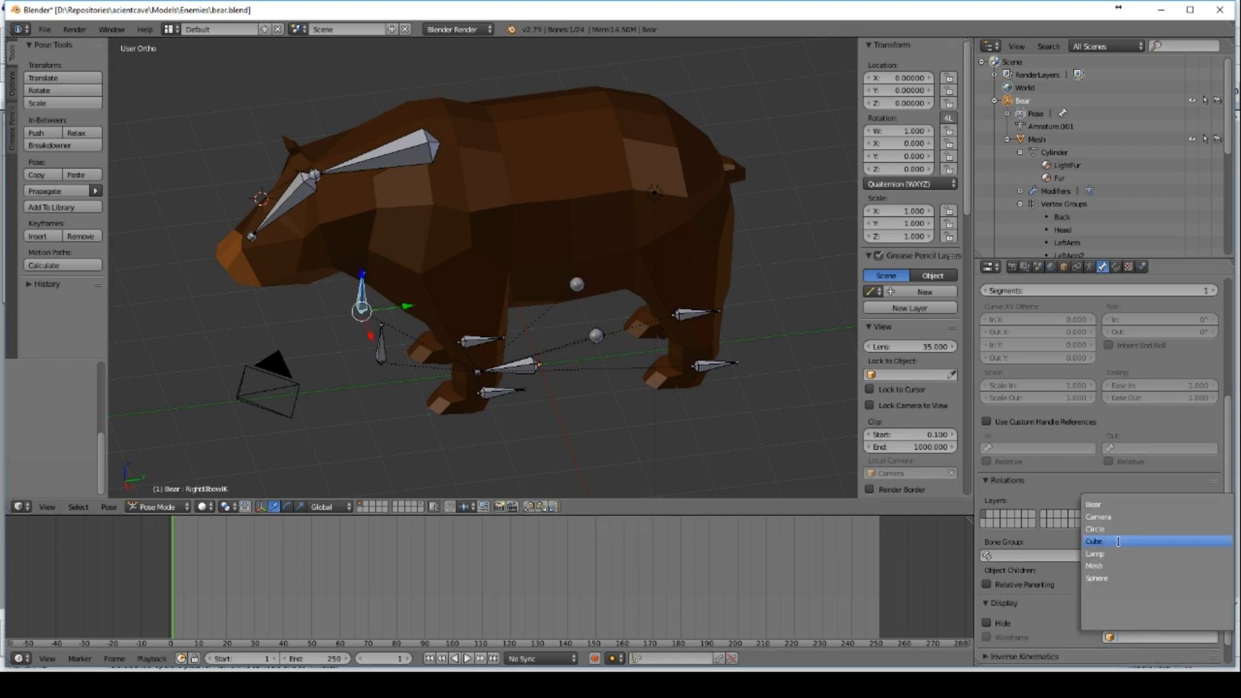
{"action": "left_click", "coordinate": [1097, 578]}
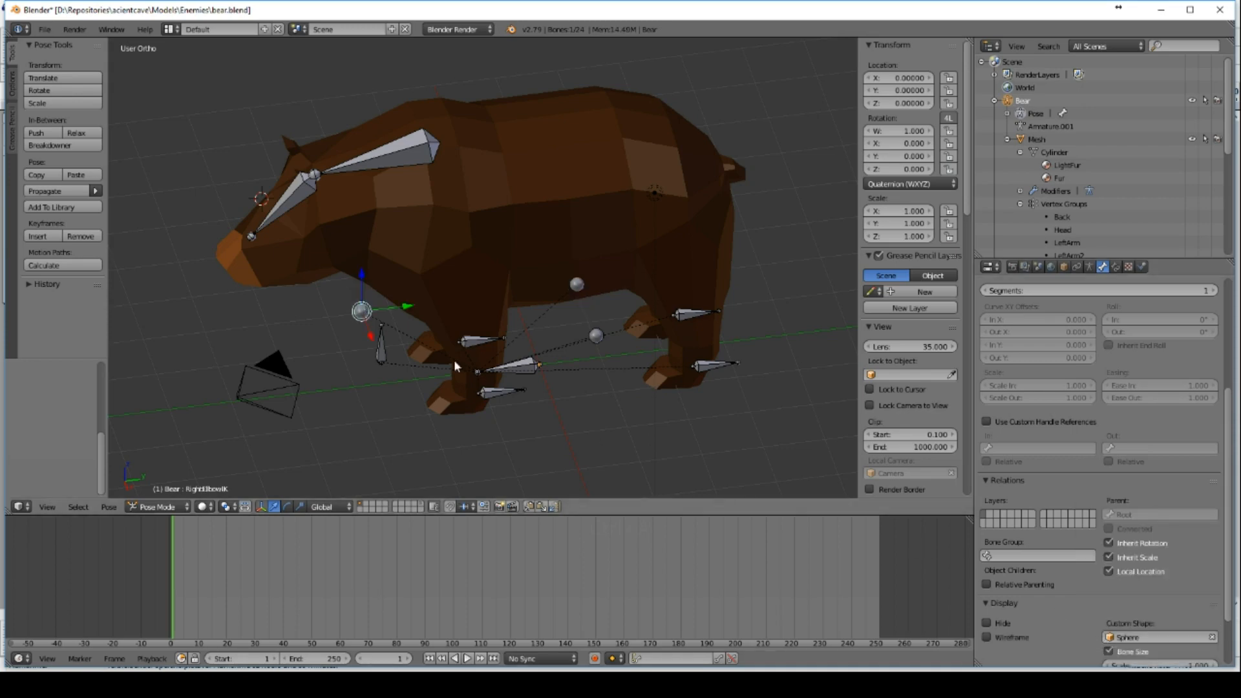
{"action": "right_click", "coordinate": [382, 346]}
{"action": "left_click", "coordinate": [1160, 637]}
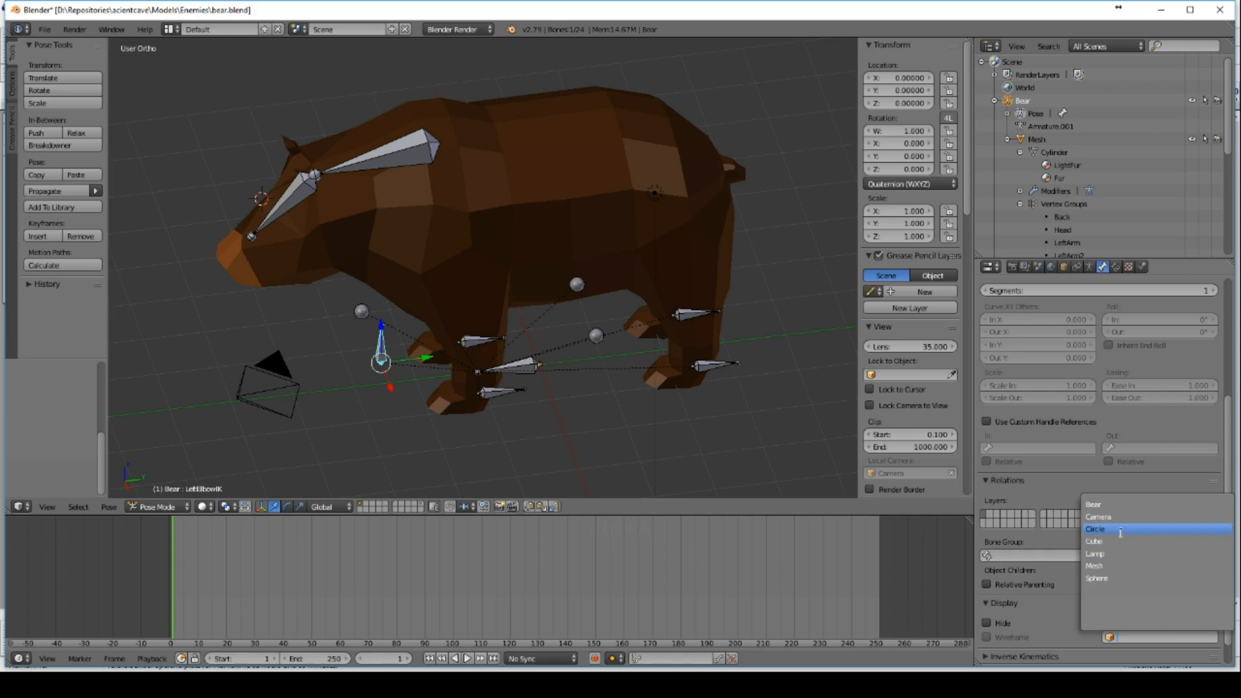
{"action": "left_click", "coordinate": [1120, 579]}
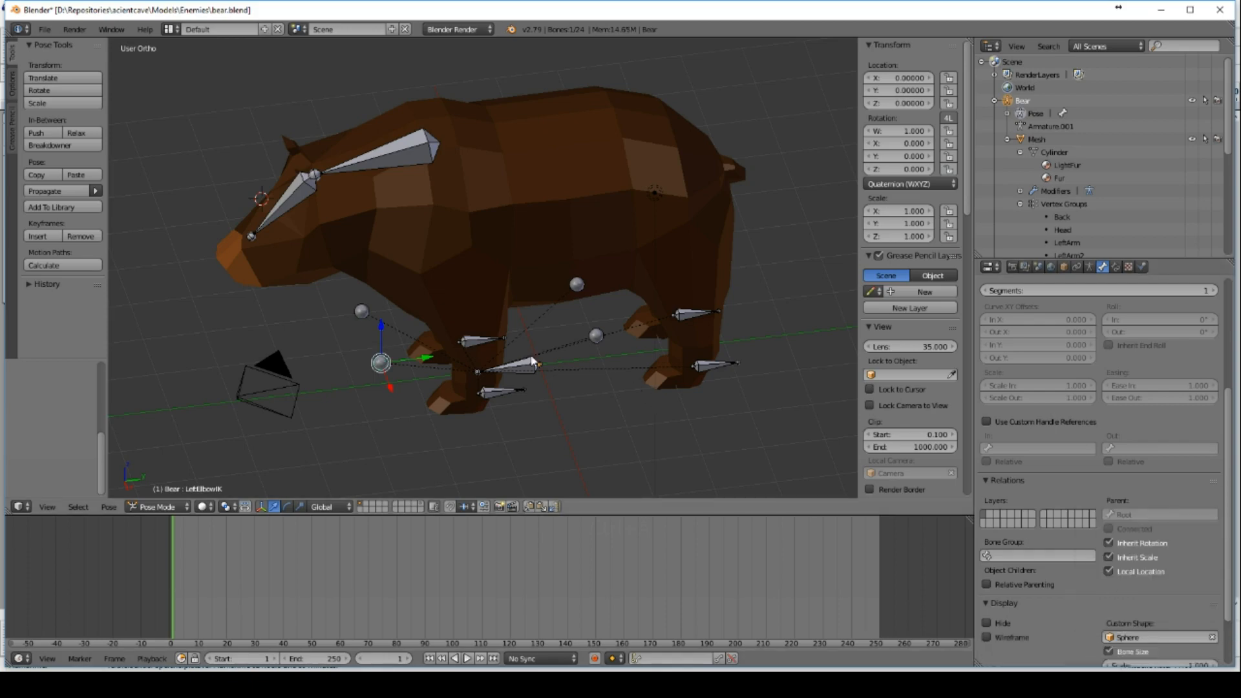
Step: Try Circle as the Root bone's custom shape, and clear it again
{"action": "right_click", "coordinate": [504, 373]}
{"action": "left_click", "coordinate": [1136, 636]}
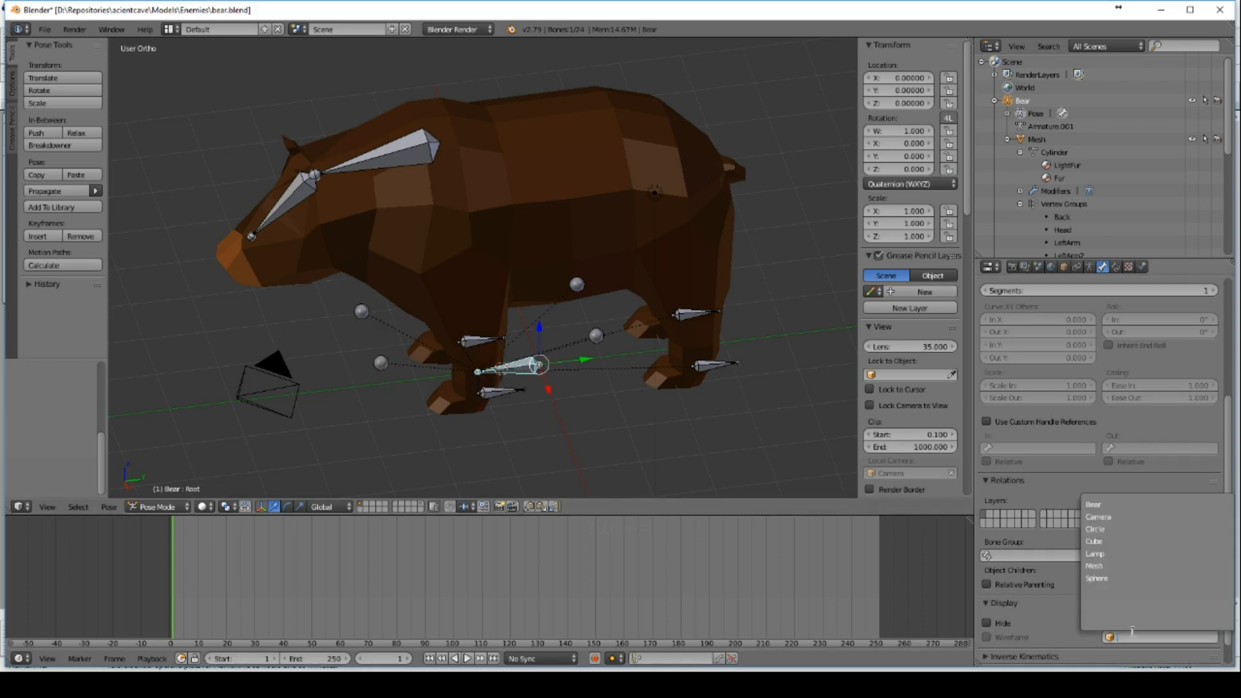
{"action": "left_click", "coordinate": [1120, 530]}
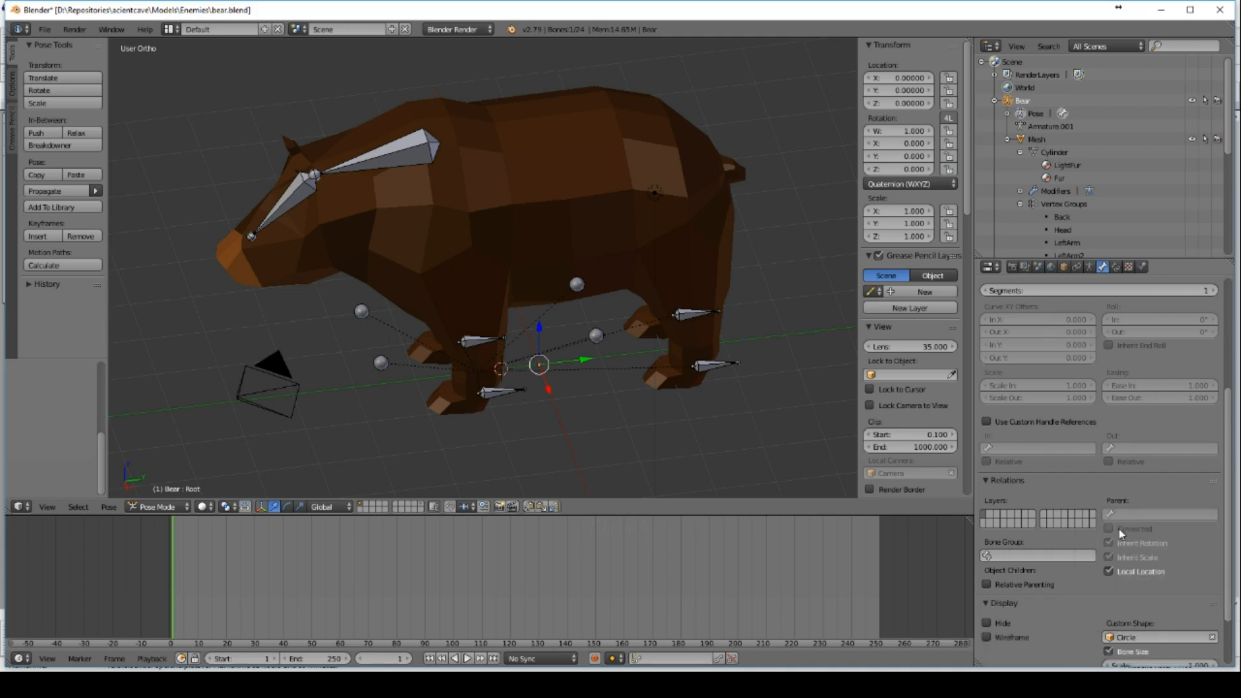
{"action": "mouse_move", "coordinate": [679, 362]}
{"action": "middle_mouse_down"}
{"action": "mouse_move", "coordinate": [693, 305]}
{"action": "mouse_move", "coordinate": [674, 347]}
{"action": "middle_mouse_up"}
{"action": "key", "text": "ctrl"}
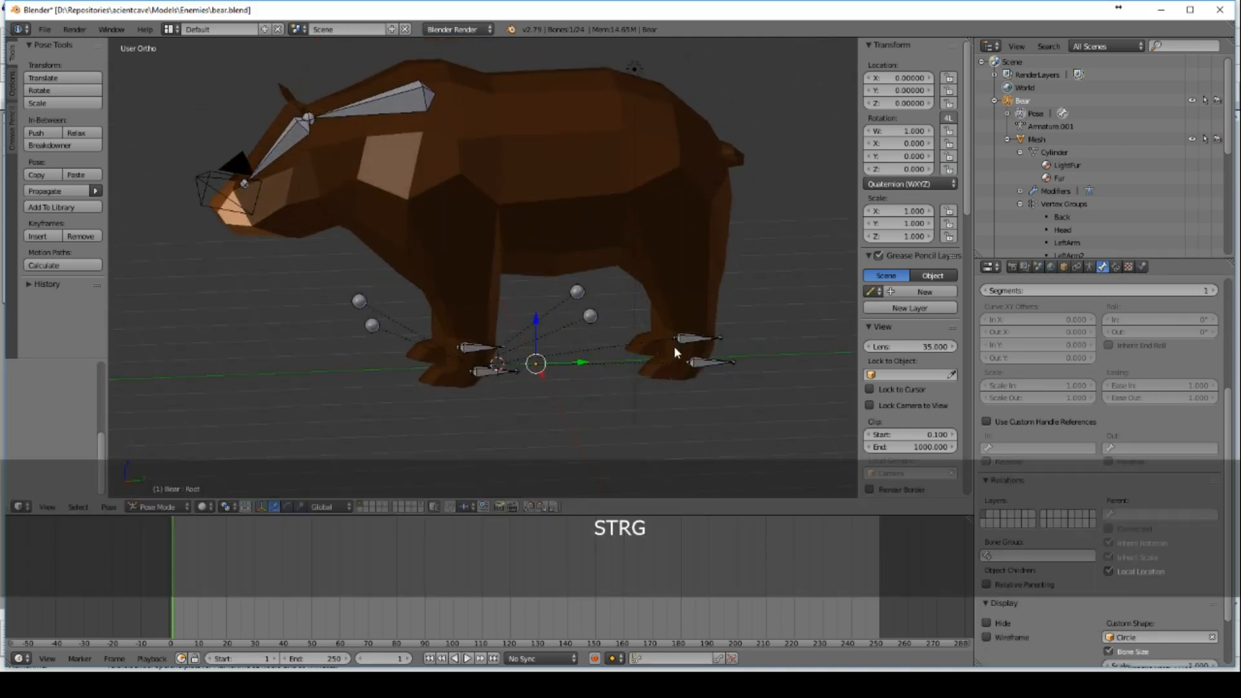
{"action": "key", "text": "ctrl+t"}
{"action": "left_click", "coordinate": [1163, 636]}
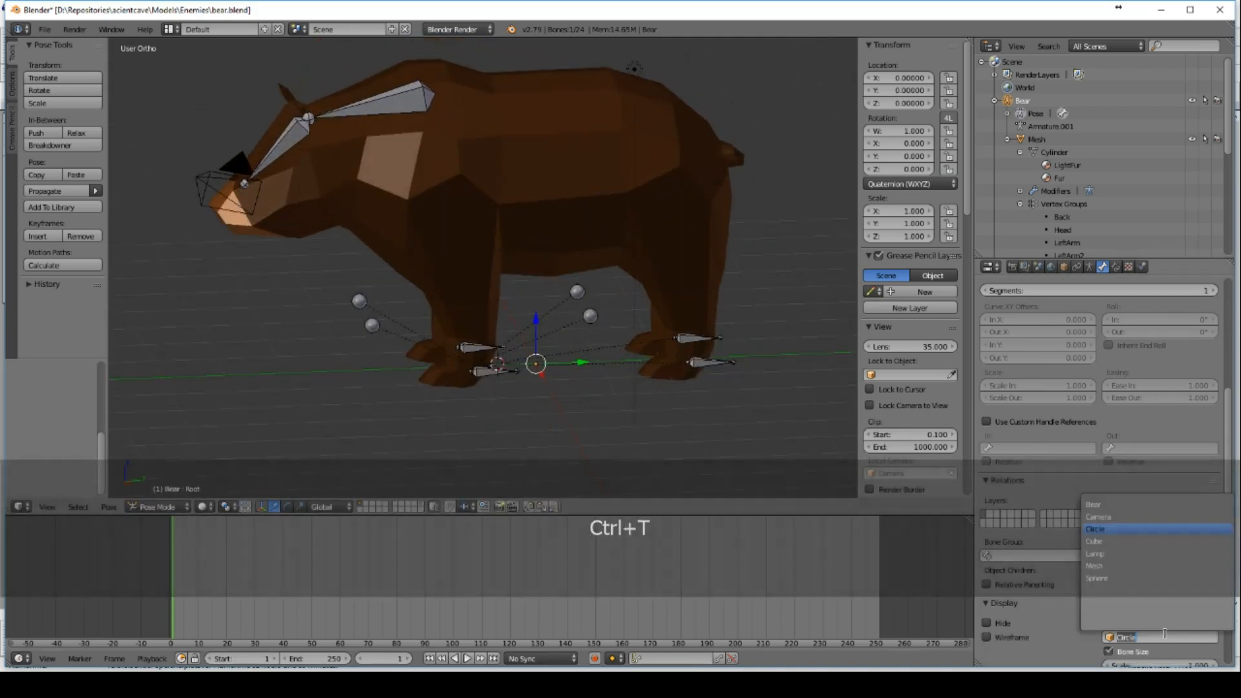
{"action": "key", "text": "Return"}
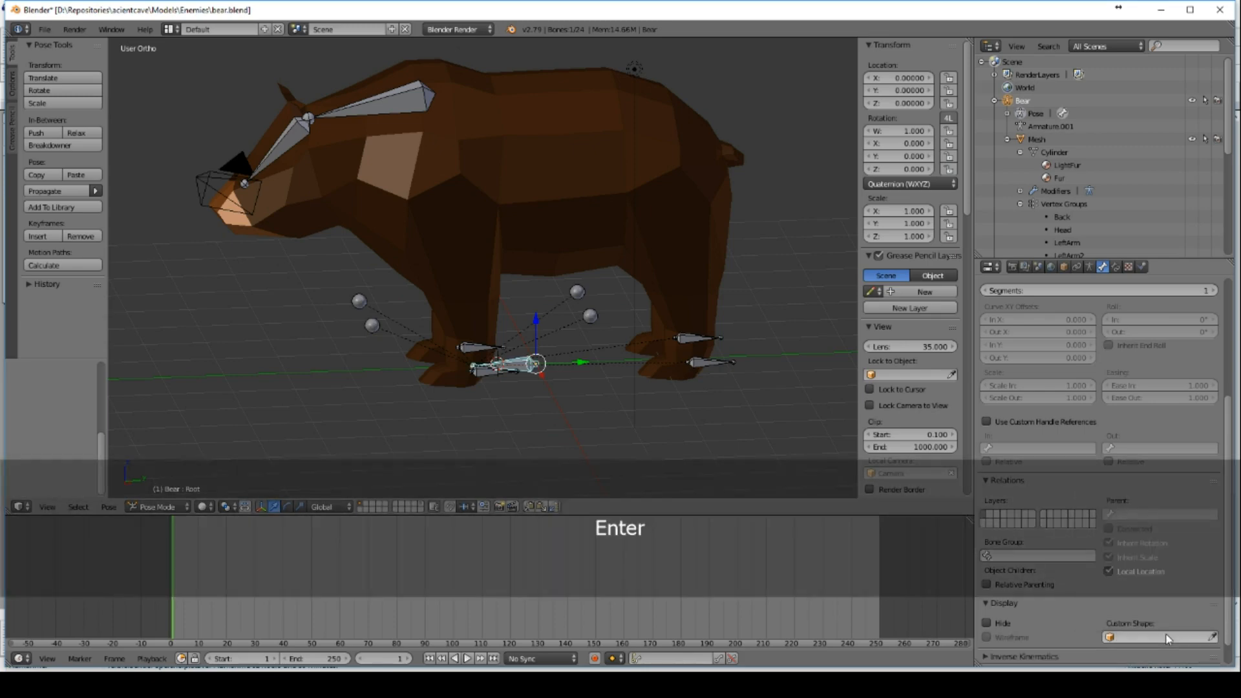
Step: Assign Cube as the custom shape of the LeftHandIK and LeftFootIK bones
{"action": "right_click", "coordinate": [490, 367]}
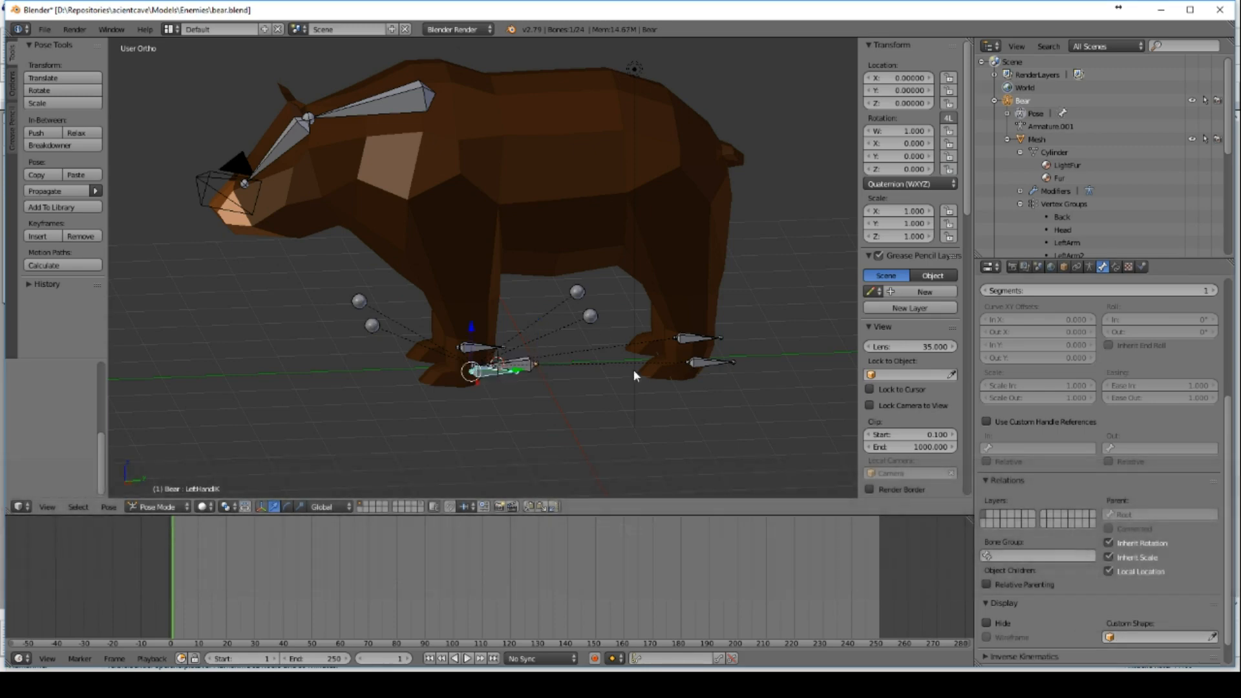
{"action": "left_click", "coordinate": [1154, 639]}
{"action": "left_click", "coordinate": [1138, 531]}
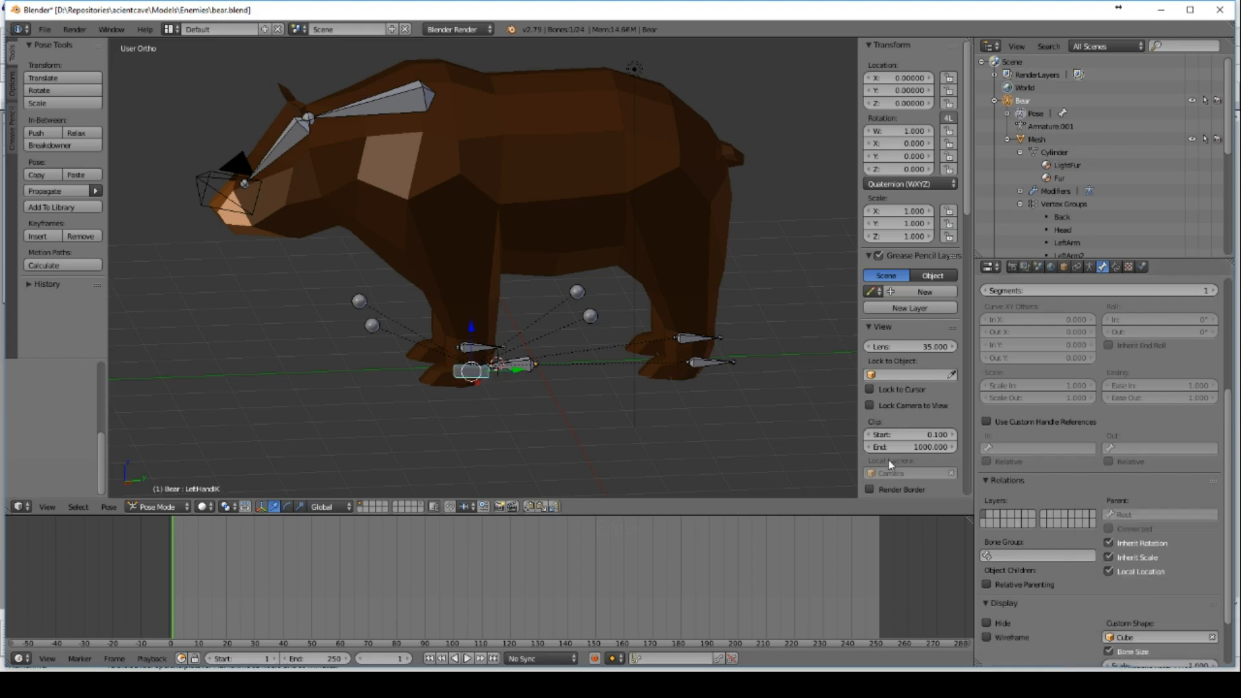
{"action": "right_click", "coordinate": [692, 367]}
{"action": "left_click", "coordinate": [1149, 637]}
{"action": "type", "text": "c"}
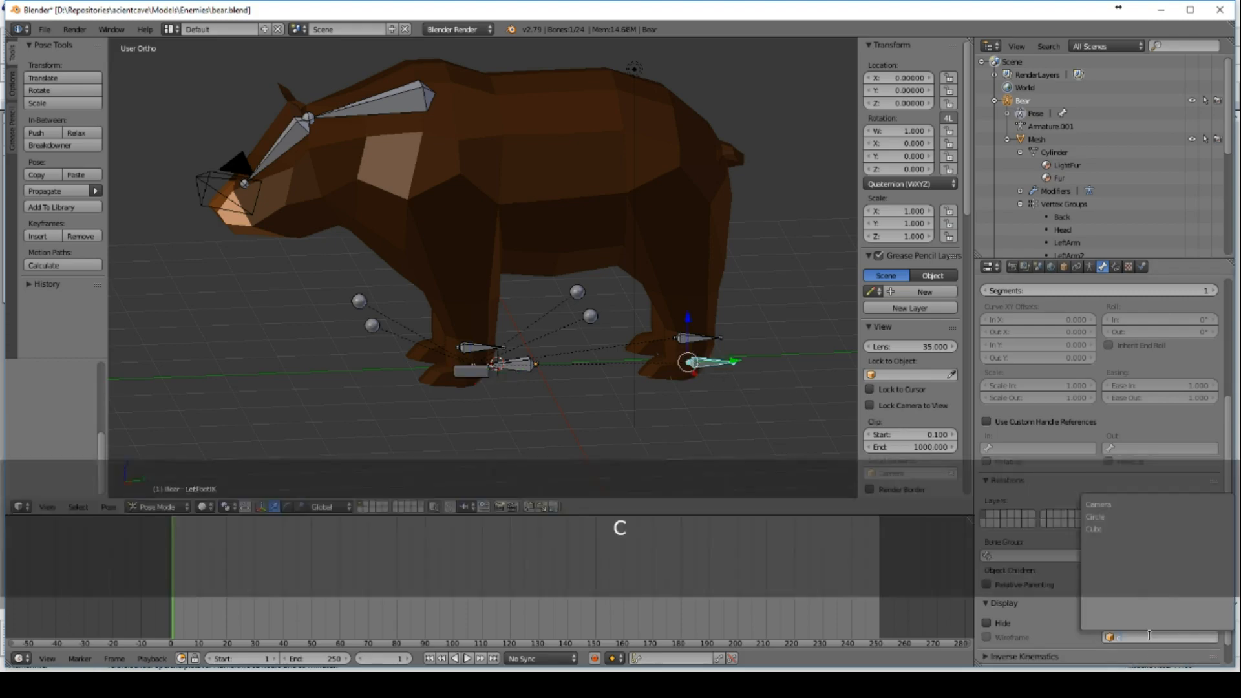
{"action": "left_click", "coordinate": [1099, 529]}
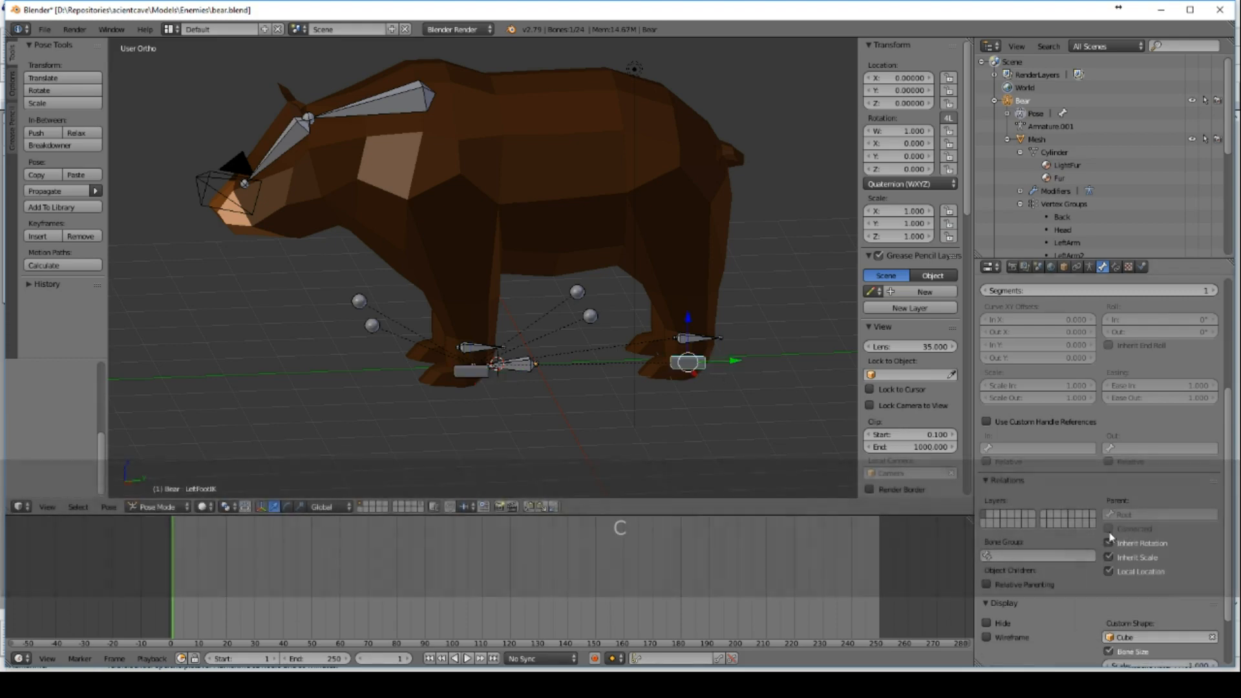
Step: Assign Cube as the custom shape of the RightFootIK and RightHandIK bones
{"action": "right_click", "coordinate": [690, 338]}
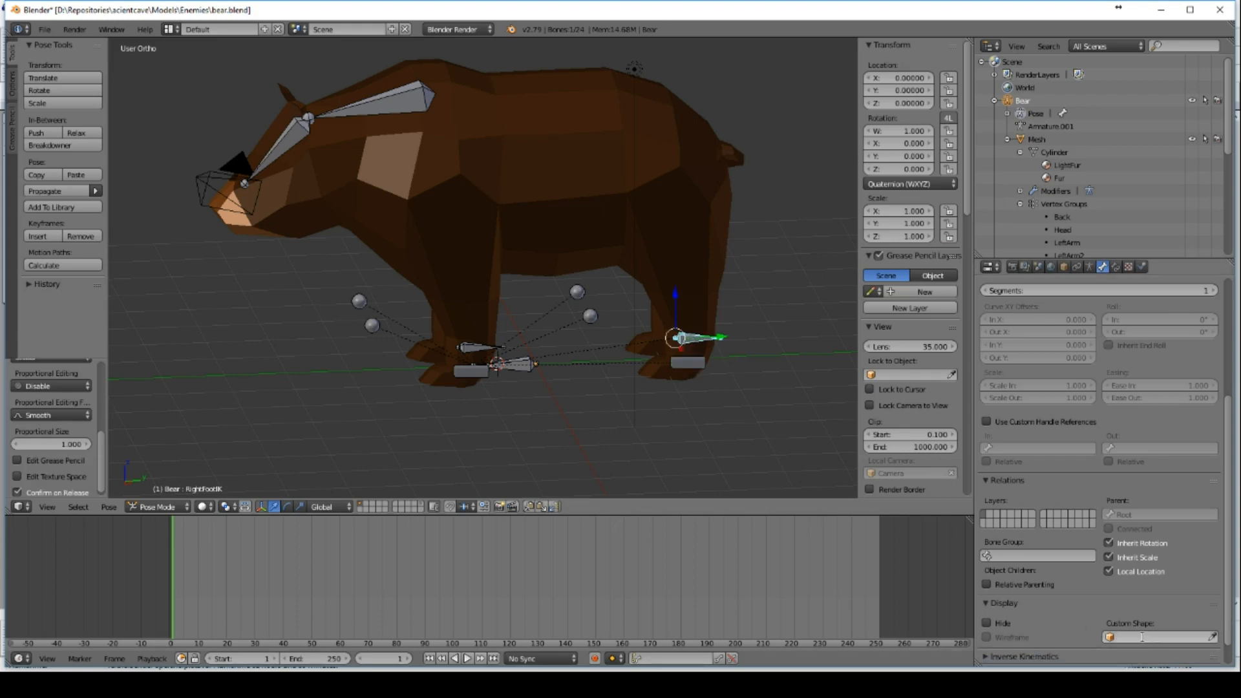
{"action": "left_click", "coordinate": [1122, 637]}
{"action": "left_click", "coordinate": [1138, 540]}
{"action": "right_click", "coordinate": [484, 356]}
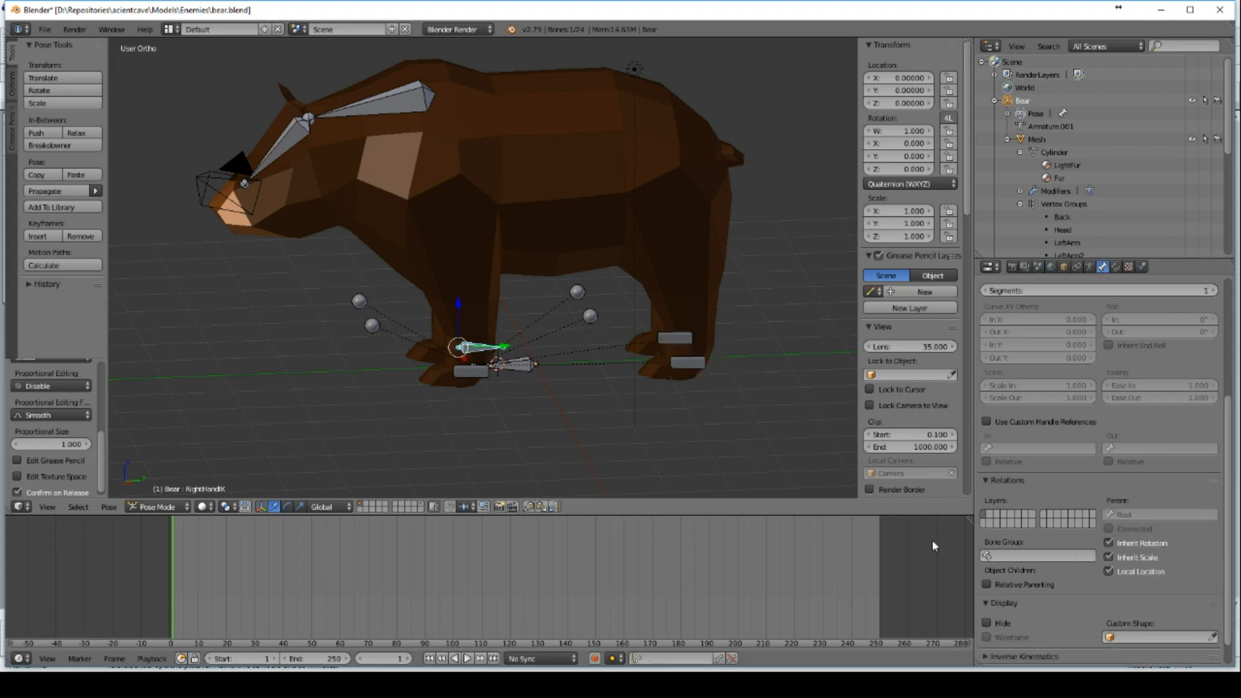
{"action": "left_click", "coordinate": [1134, 637]}
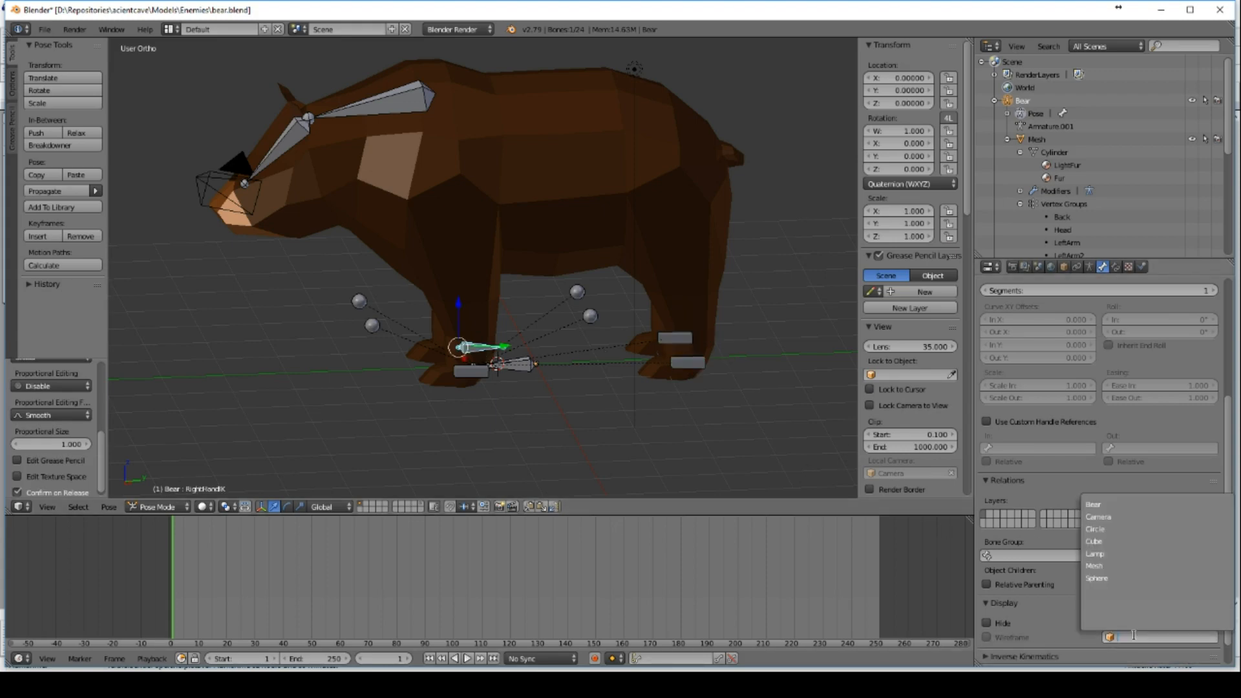
{"action": "left_click", "coordinate": [1119, 543]}
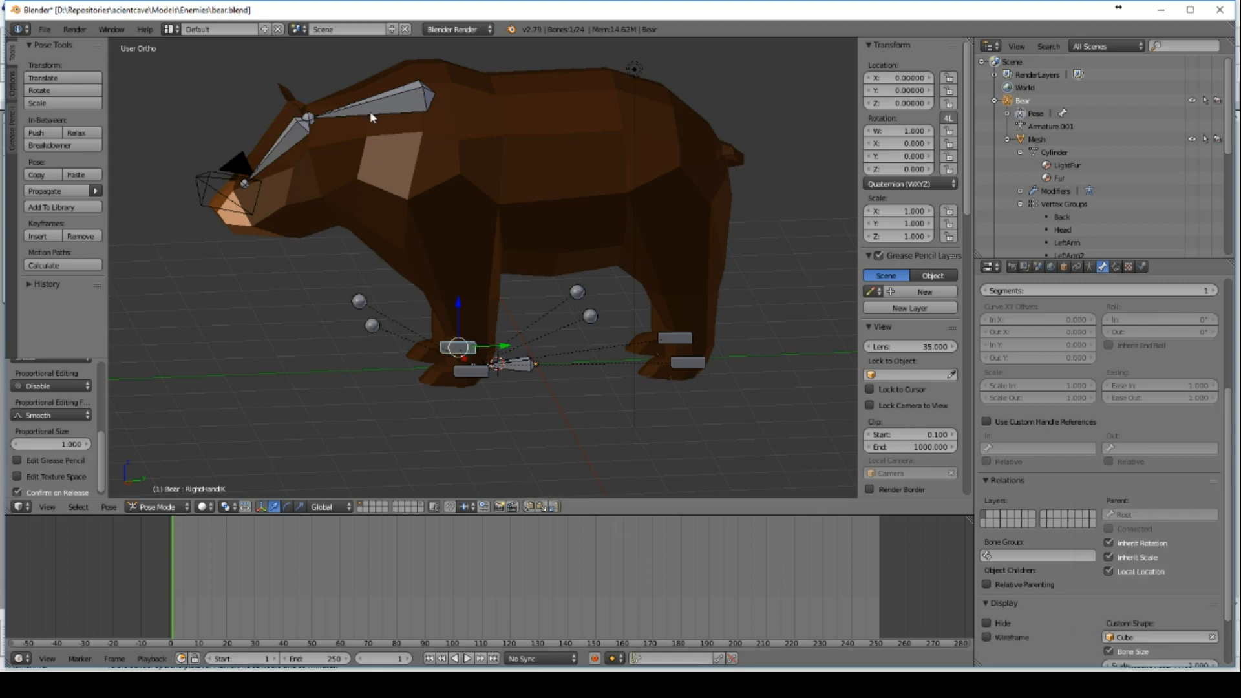
Step: Assign Cube as the custom shape of the Neck and Head bones
{"action": "right_click", "coordinate": [371, 117]}
{"action": "left_click", "coordinate": [1131, 638]}
{"action": "left_click", "coordinate": [1105, 541]}
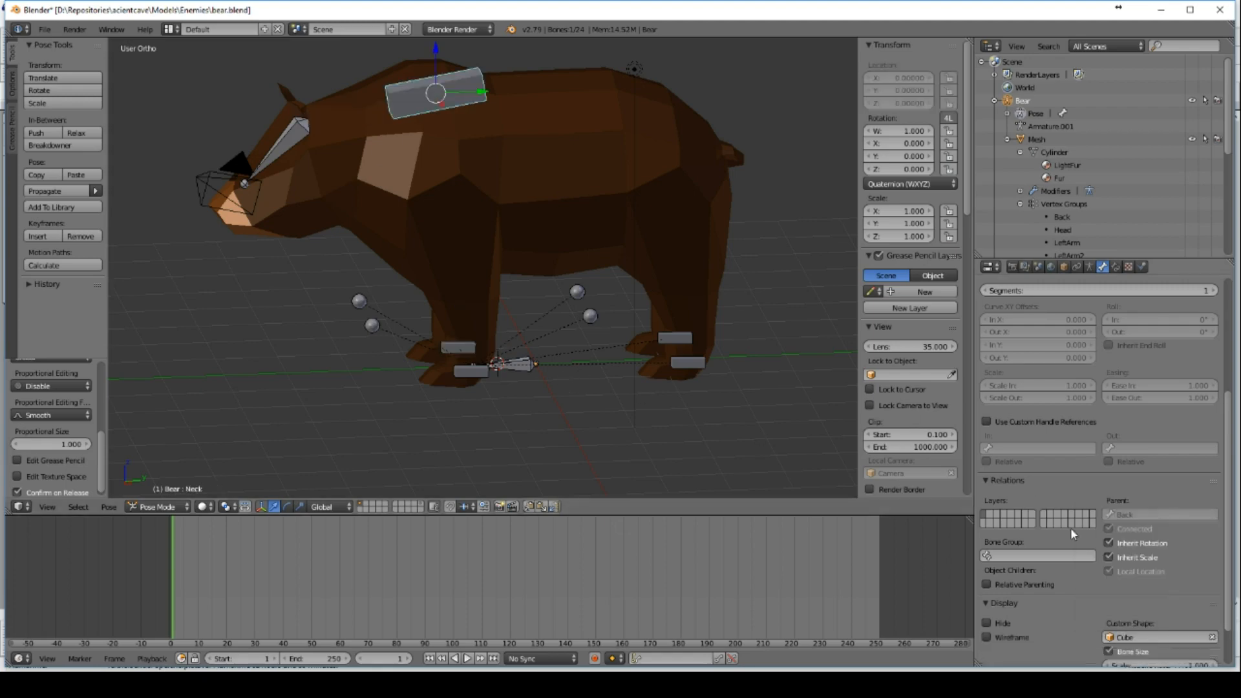
{"action": "right_click", "coordinate": [278, 149]}
{"action": "left_click", "coordinate": [1133, 637]}
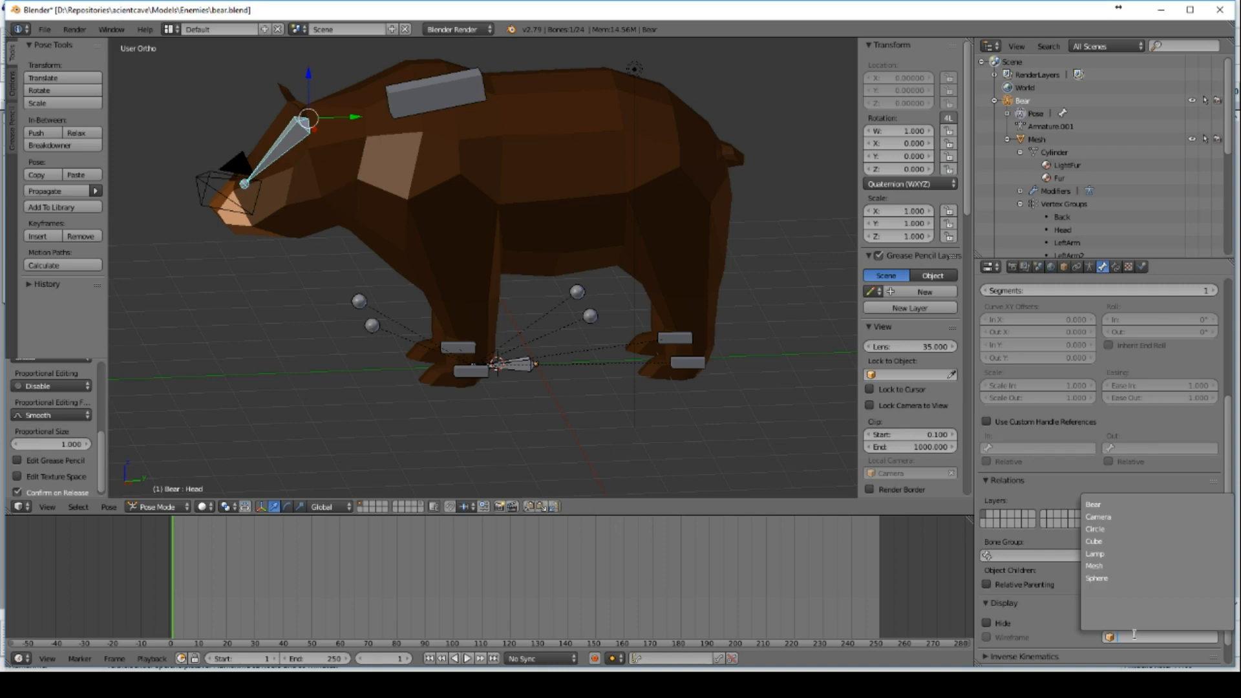
{"action": "left_click", "coordinate": [1125, 541]}
Step: Show the layer with the control meshes and fill the circle with a face in Edit Mode
{"action": "left_click", "coordinate": [421, 504]}
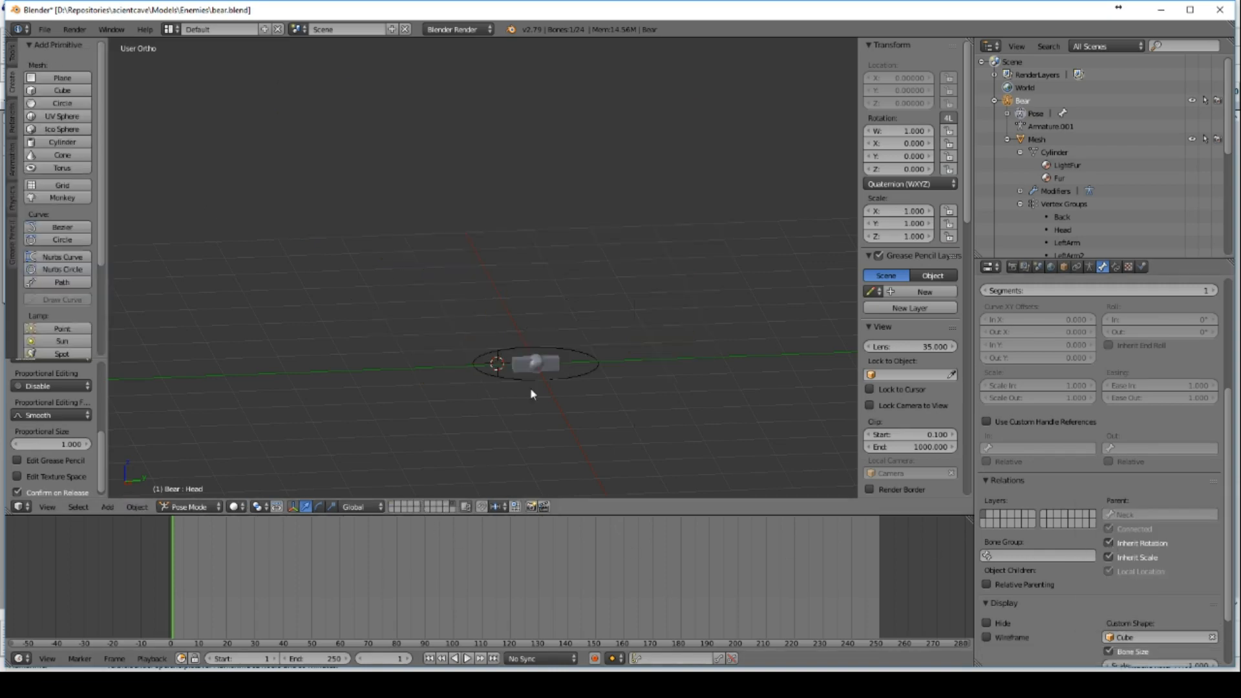
{"action": "right_click", "coordinate": [529, 370]}
{"action": "middle_click_drag", "start_coordinate": [607, 340], "coordinate": [602, 399]}
{"action": "right_click", "coordinate": [595, 358]}
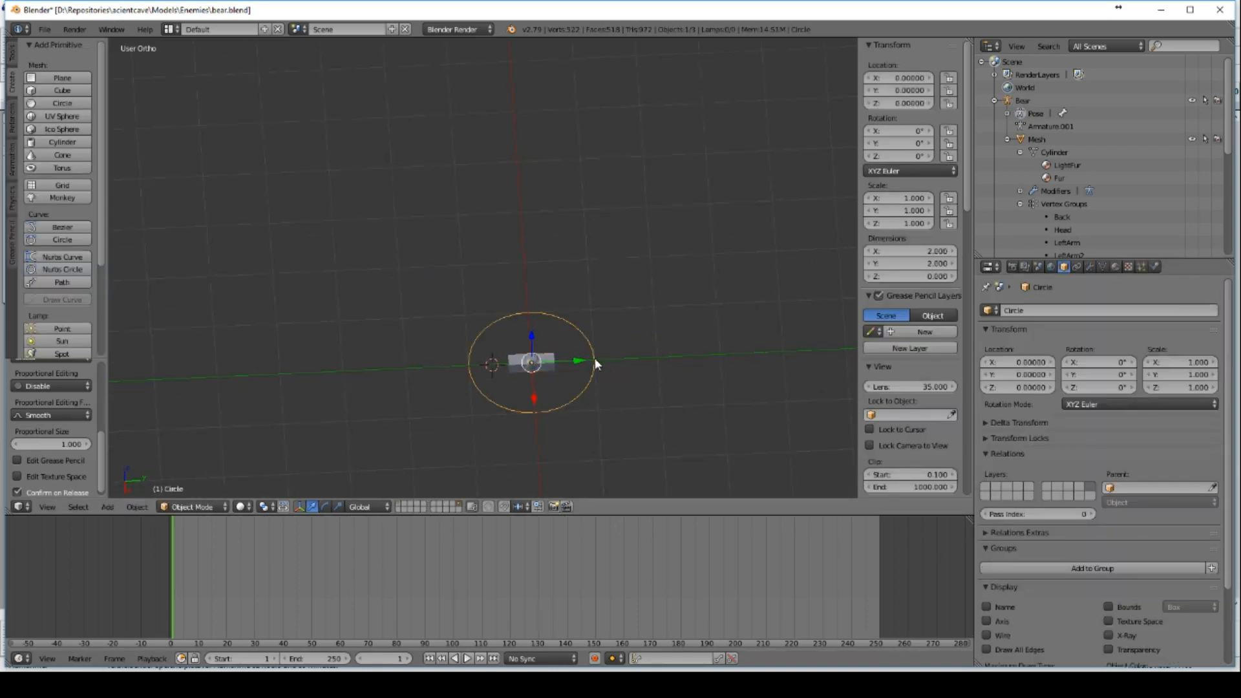
{"action": "key", "text": "Tab"}
{"action": "key", "text": "f"}
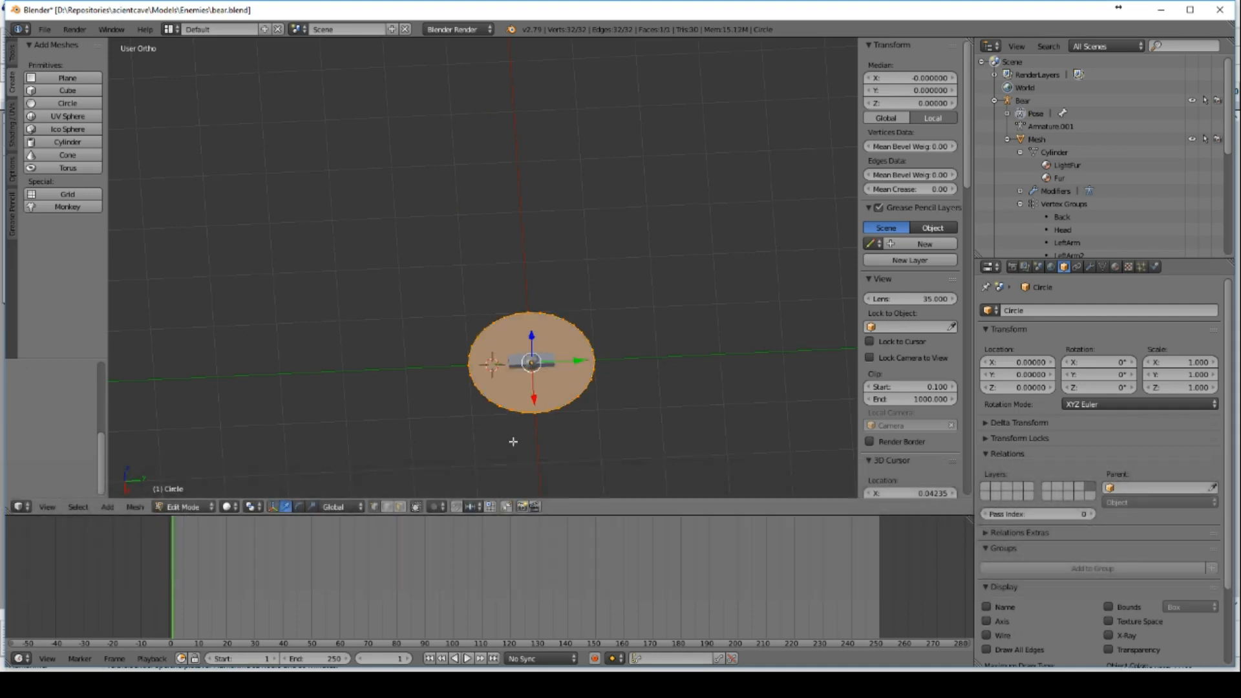
Step: Save the file, leave Edit Mode and assign Circle as the custom shape of the Root bone on the bear's layer
{"action": "middle_click_drag", "start_coordinate": [590, 391], "coordinate": [622, 367]}
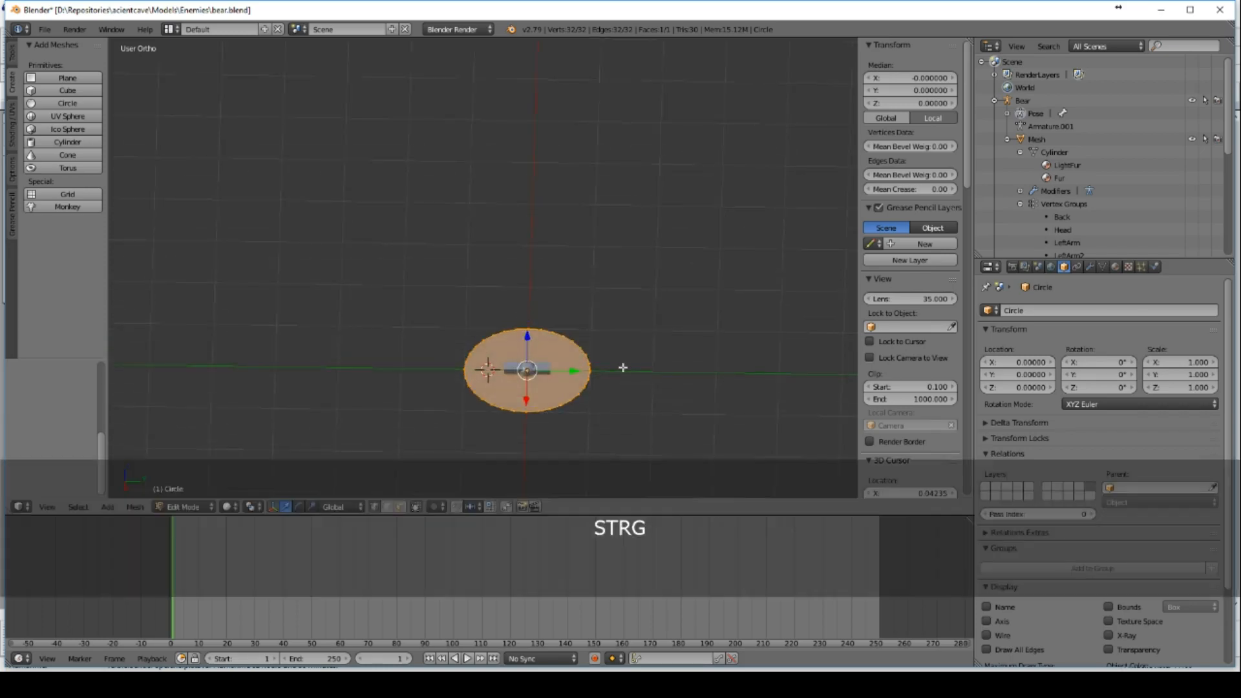
{"action": "key", "text": "ctrl+s"}
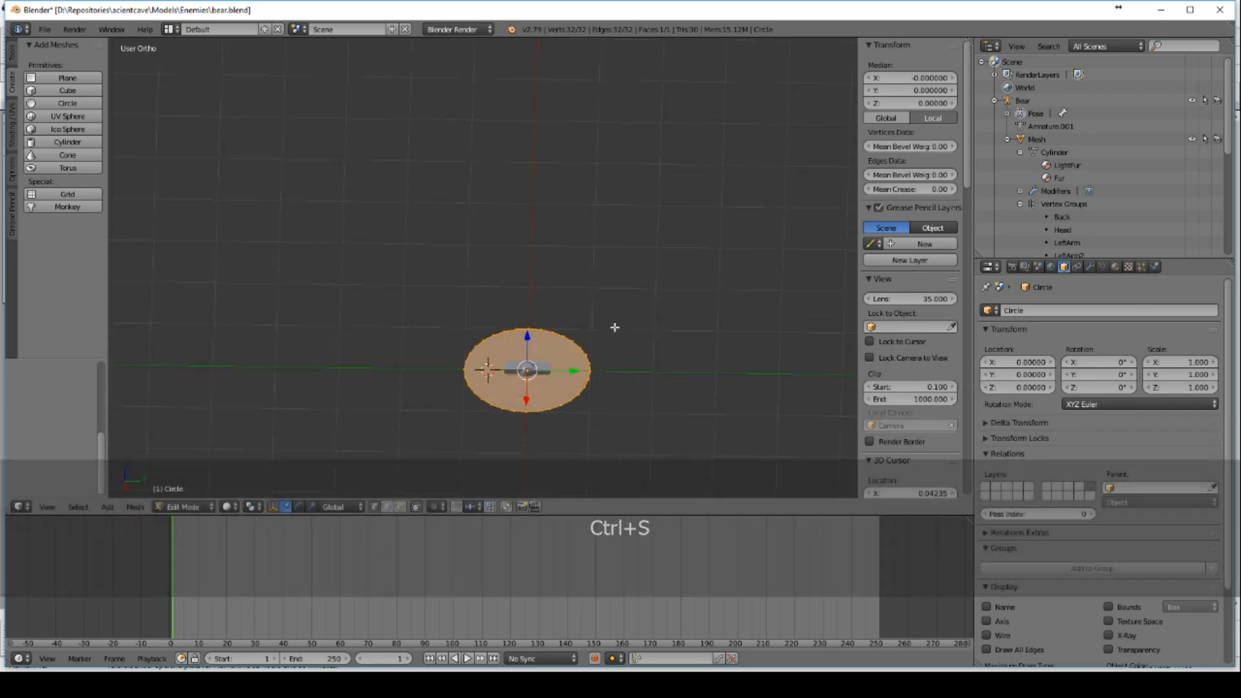
{"action": "key", "text": "Tab"}
{"action": "left_click", "coordinate": [399, 504]}
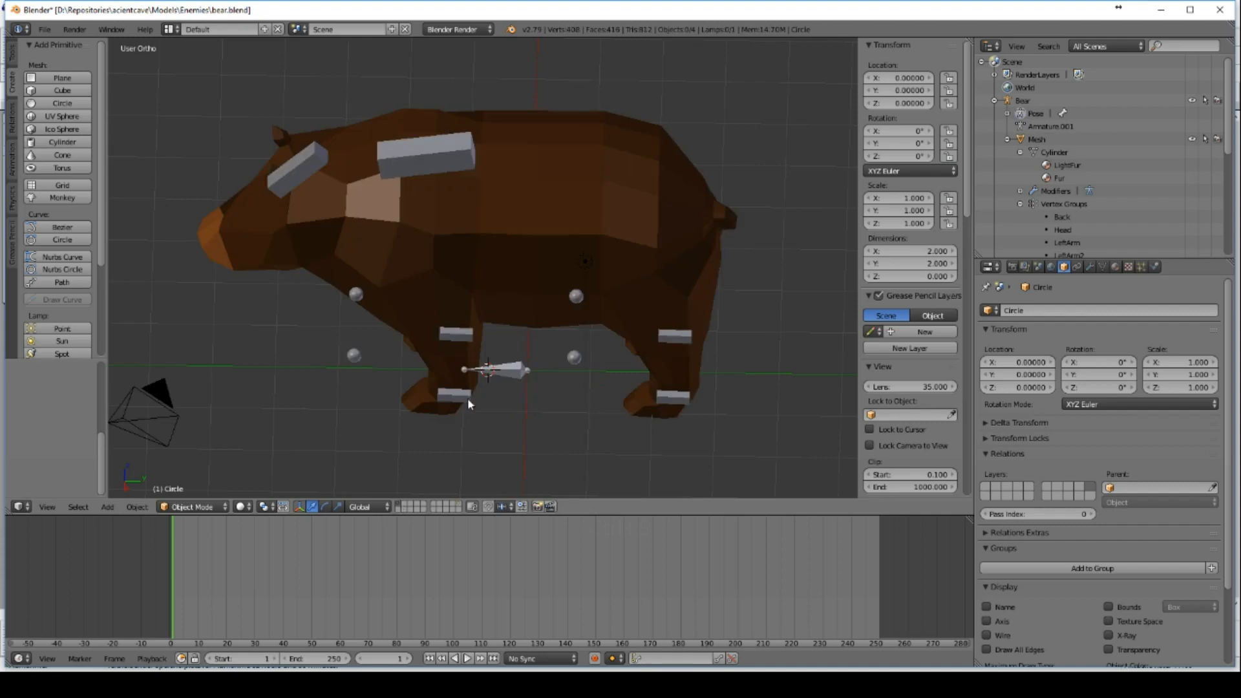
{"action": "right_click", "coordinate": [502, 367]}
{"action": "left_click", "coordinate": [1132, 639]}
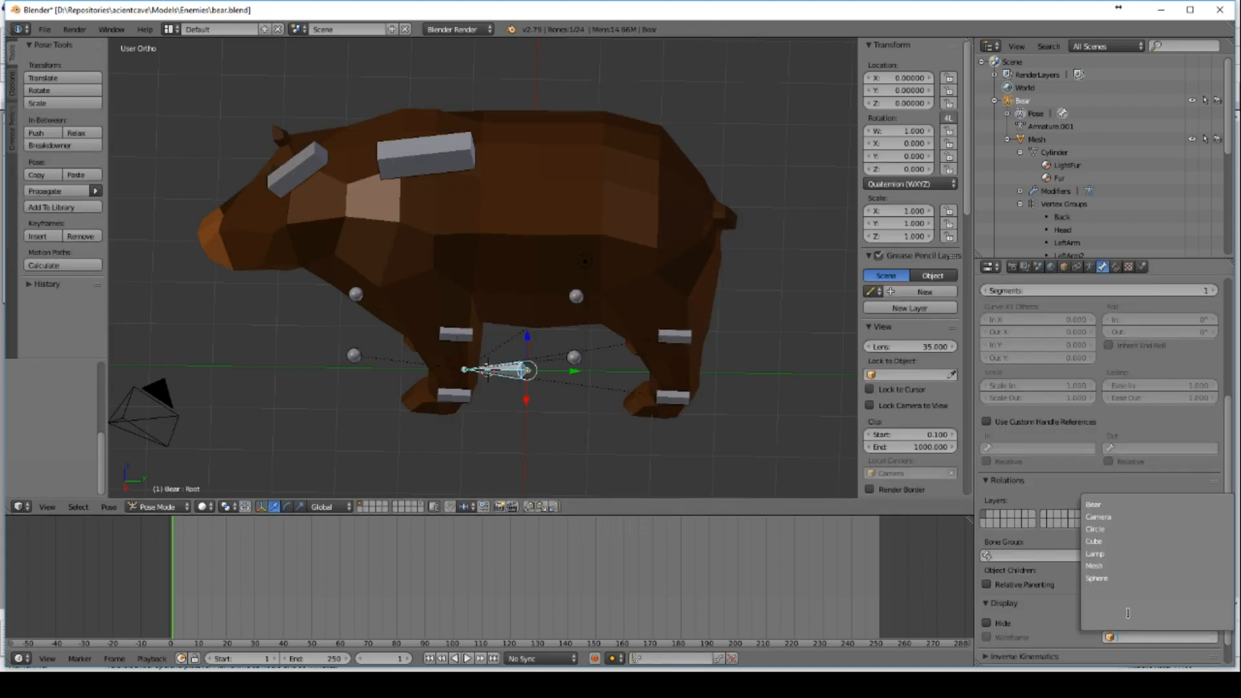
{"action": "left_click", "coordinate": [1122, 536]}
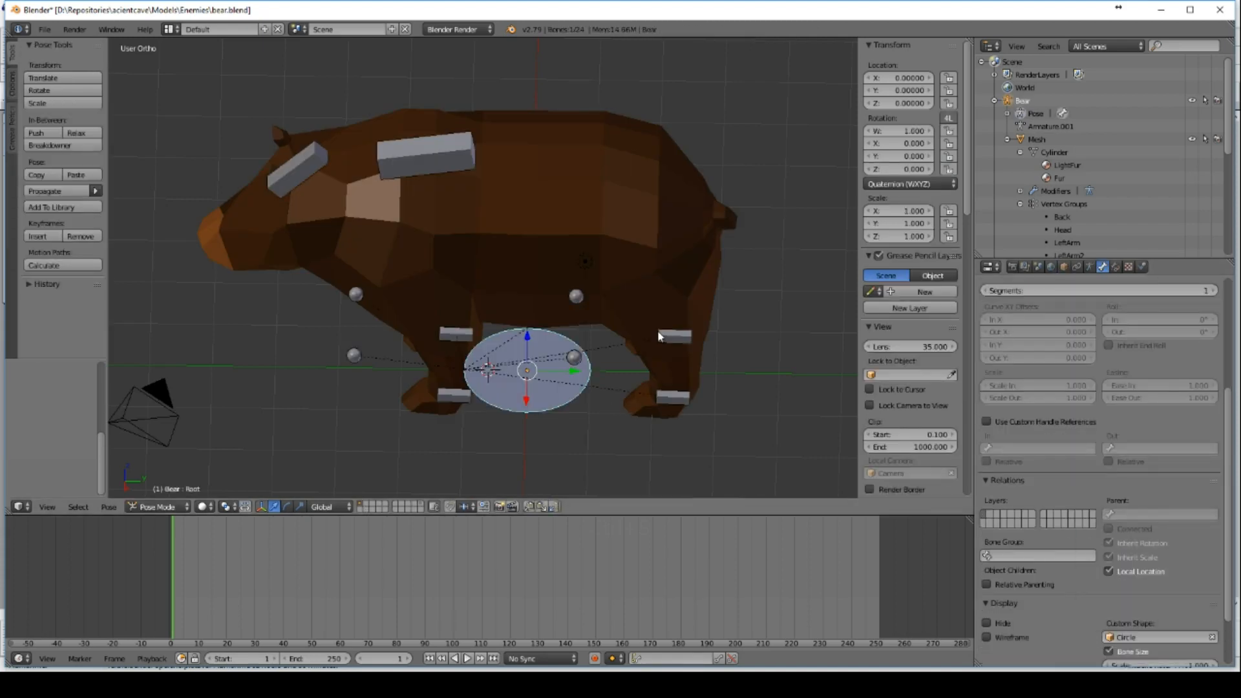
Step: Display the Root bone's custom shape as wireframe and keep the bone unhidden
{"action": "mouse_move", "coordinate": [661, 343]}
{"action": "middle_mouse_down"}
{"action": "mouse_move", "coordinate": [680, 378]}
{"action": "mouse_move", "coordinate": [666, 340]}
{"action": "middle_mouse_up"}
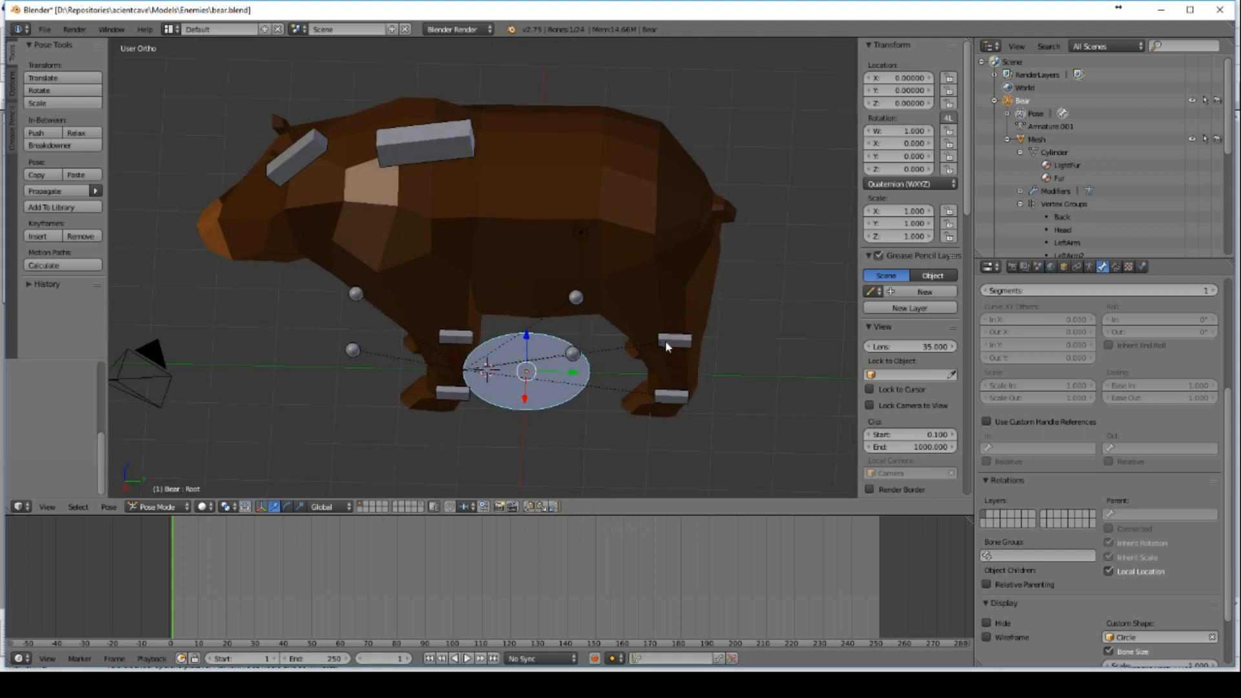
{"action": "left_click", "coordinate": [998, 623]}
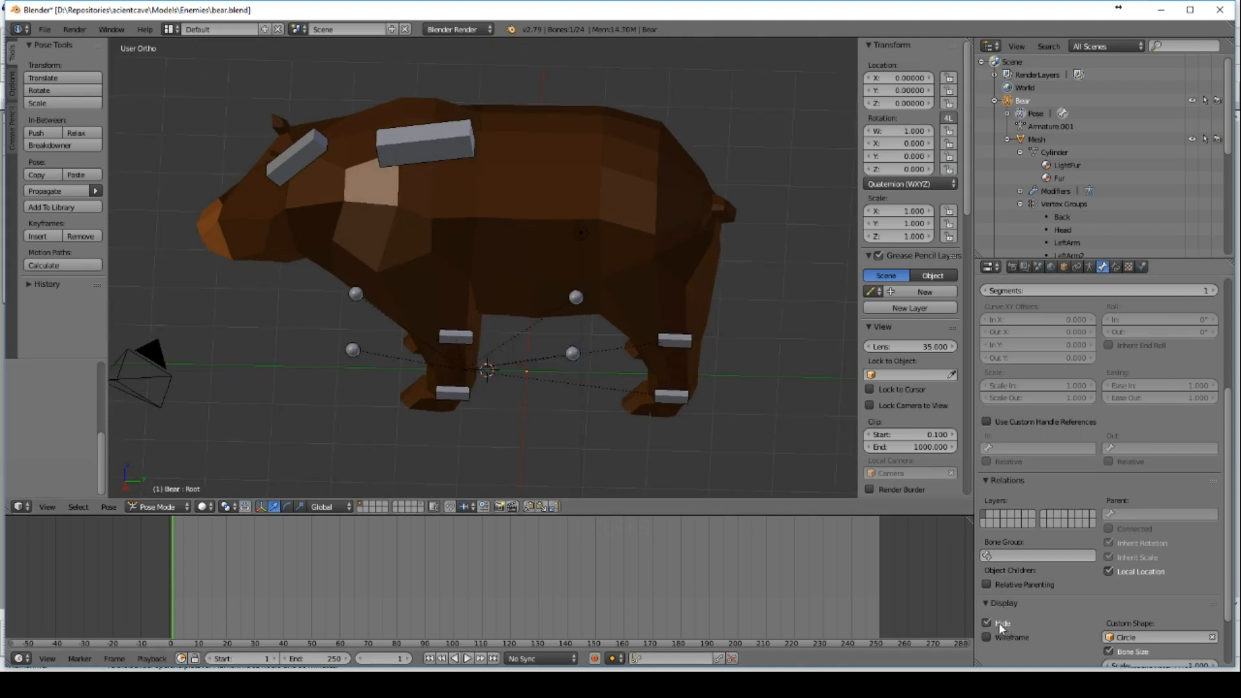
{"action": "left_click", "coordinate": [999, 622]}
{"action": "left_click", "coordinate": [1002, 638]}
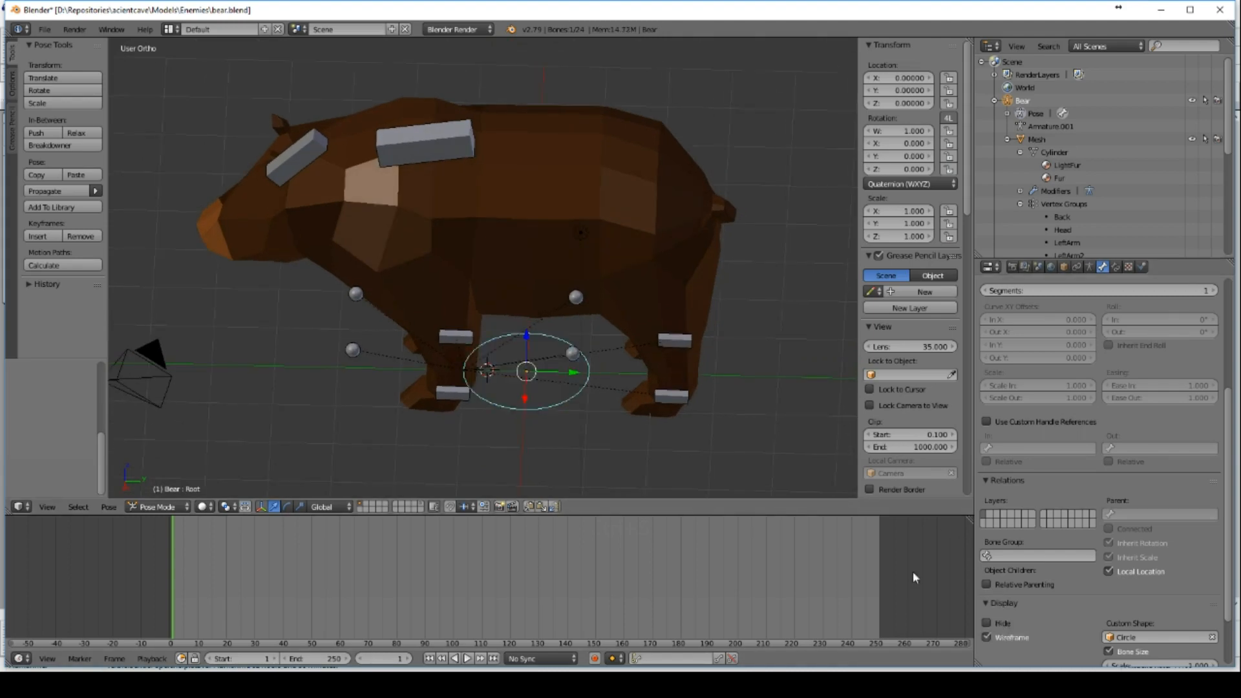
Step: Display the custom shapes of the LeftFootIK and RightFootIK bones as wireframe
{"action": "middle_click_drag", "start_coordinate": [678, 436], "coordinate": [670, 397]}
{"action": "right_click", "coordinate": [676, 390]}
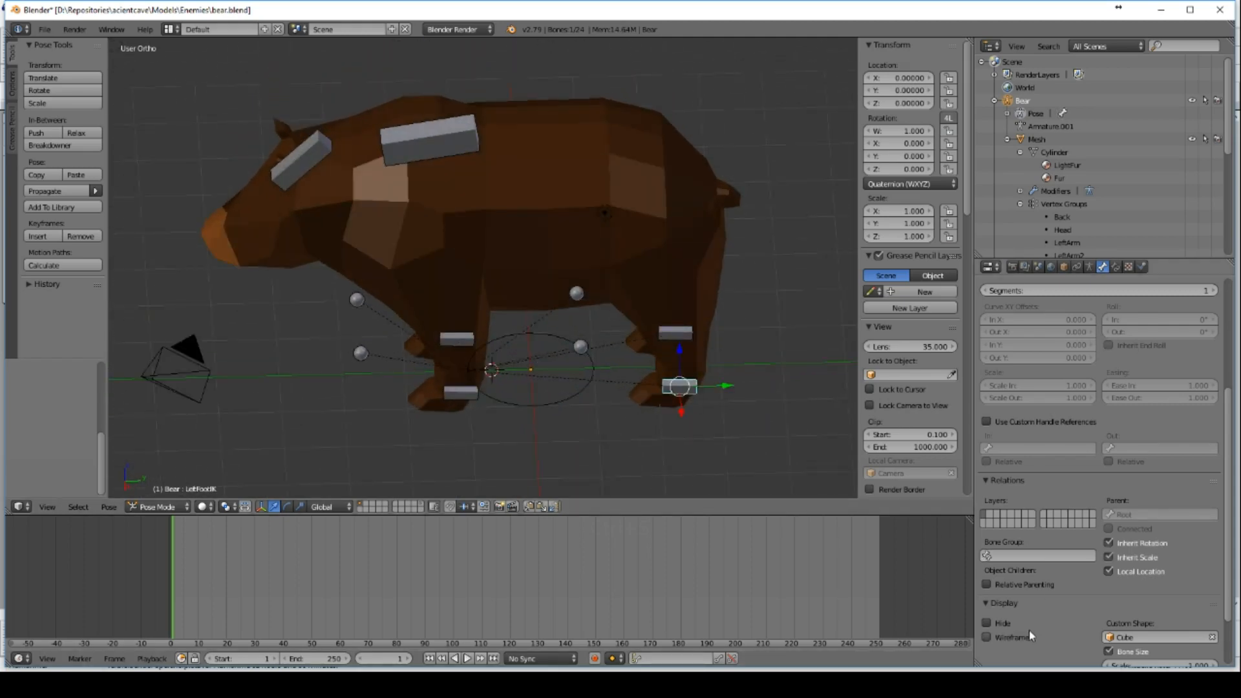
{"action": "right_click", "coordinate": [676, 332]}
{"action": "left_click", "coordinate": [986, 637]}
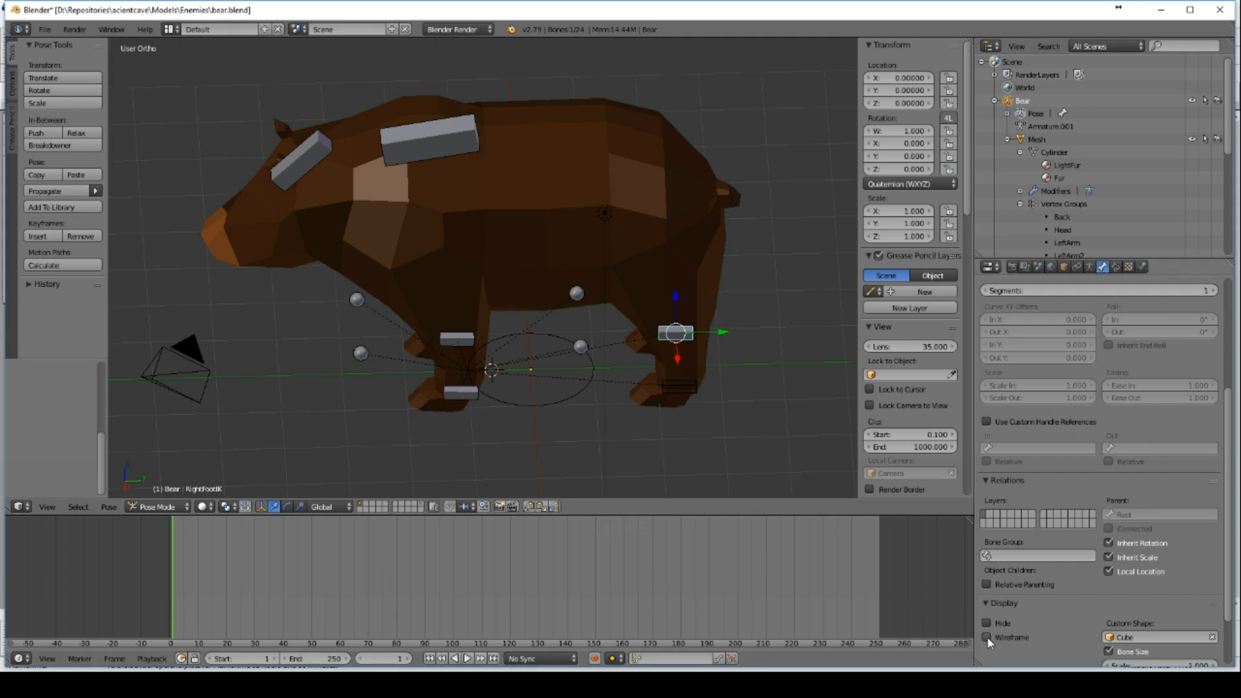
Step: Display the custom shapes of the Head, Neck, RightHandIK and LeftHandIK bones as wireframe
{"action": "right_click", "coordinate": [455, 397]}
{"action": "right_click", "coordinate": [451, 337], "text": "shift"}
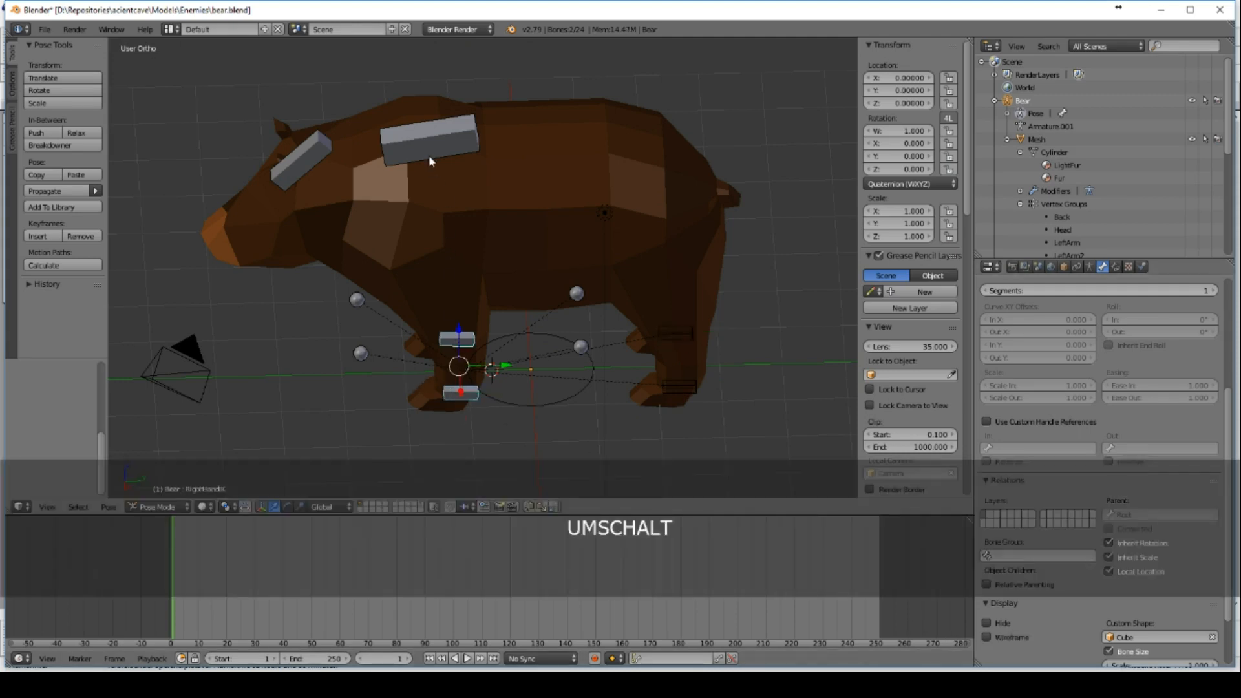
{"action": "right_click", "coordinate": [429, 153], "text": "shift"}
{"action": "right_click", "coordinate": [299, 162], "text": "shift"}
{"action": "left_click", "coordinate": [987, 637]}
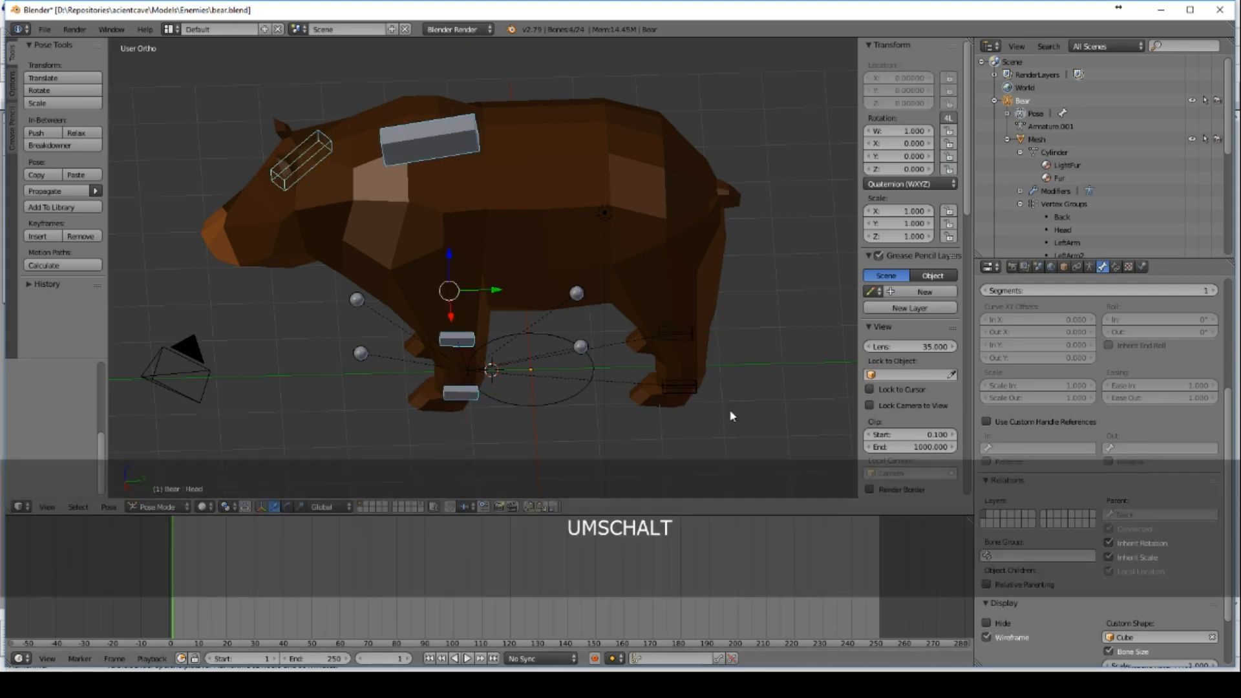
{"action": "right_click", "coordinate": [406, 144]}
{"action": "left_click", "coordinate": [987, 638]}
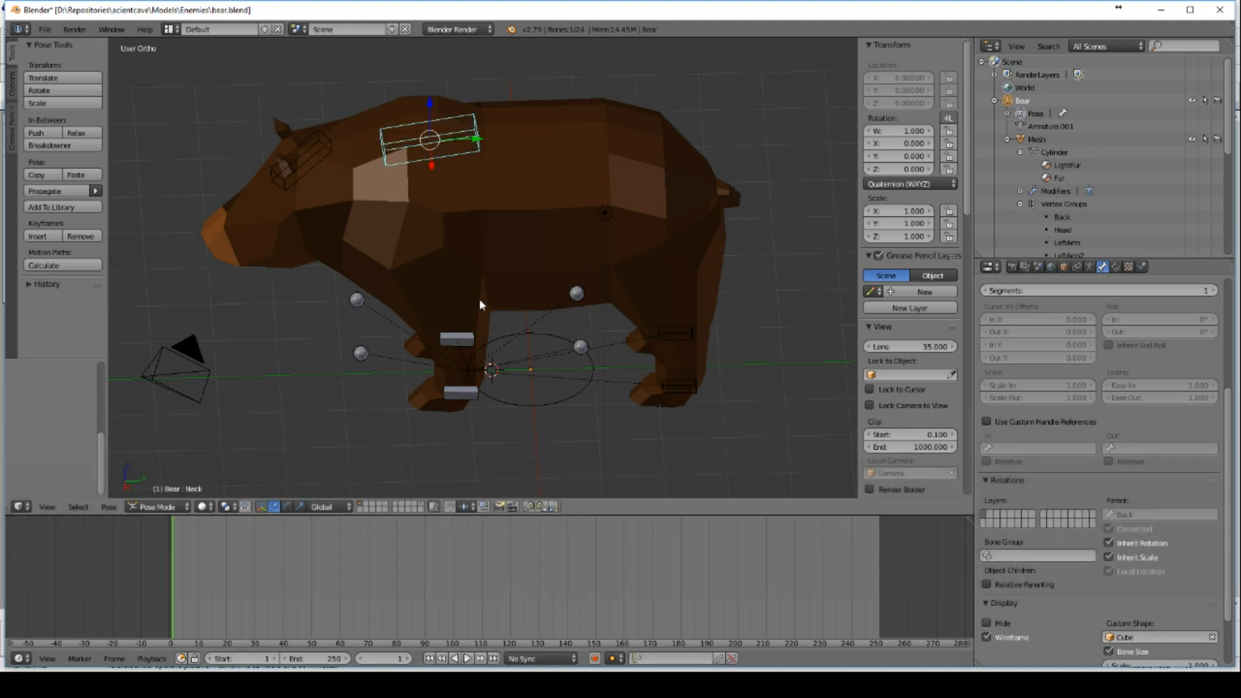
{"action": "right_click", "coordinate": [456, 339]}
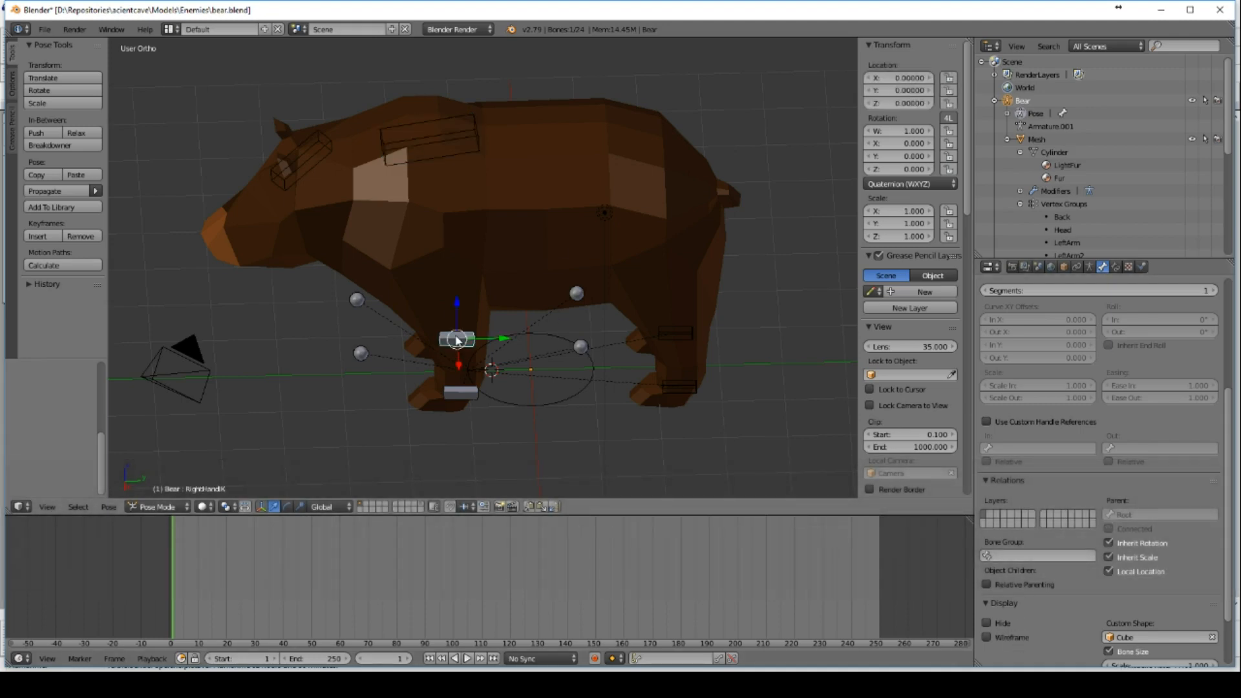
{"action": "right_click", "coordinate": [460, 392]}
Step: Display the sphere shapes of both knee IK bones and both elbow IK bones as wireframe
{"action": "right_click", "coordinate": [576, 292]}
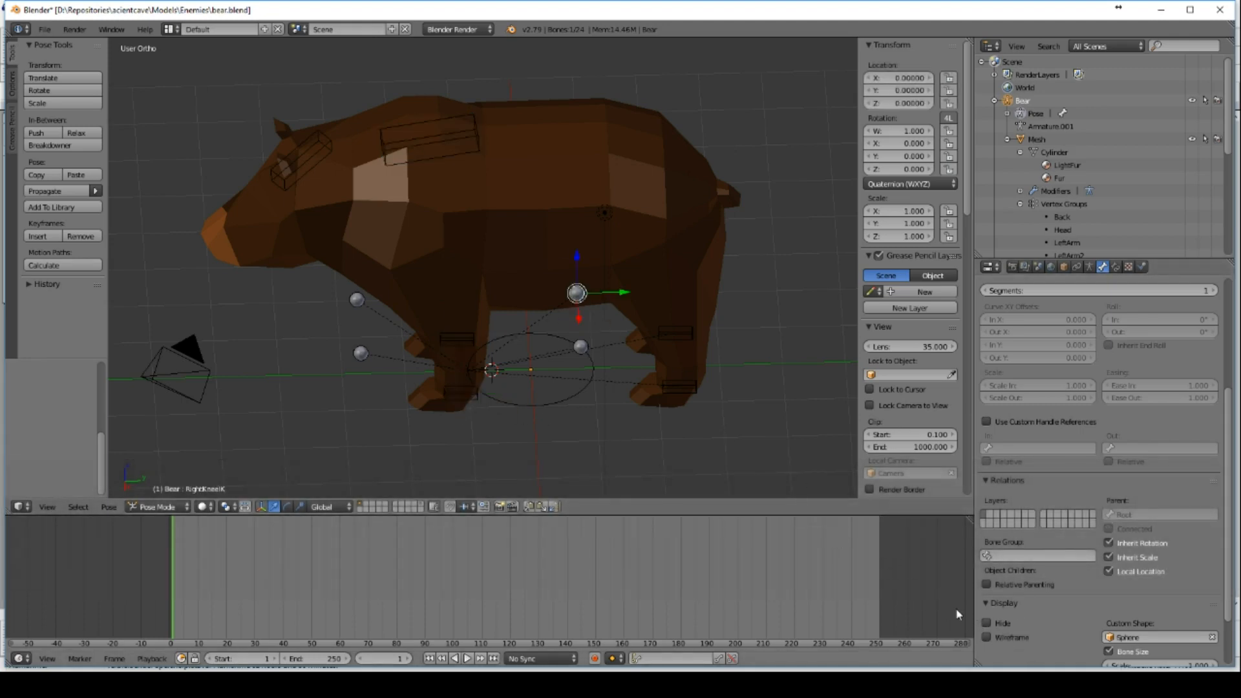
{"action": "left_click", "coordinate": [987, 637]}
{"action": "right_click", "coordinate": [579, 347]}
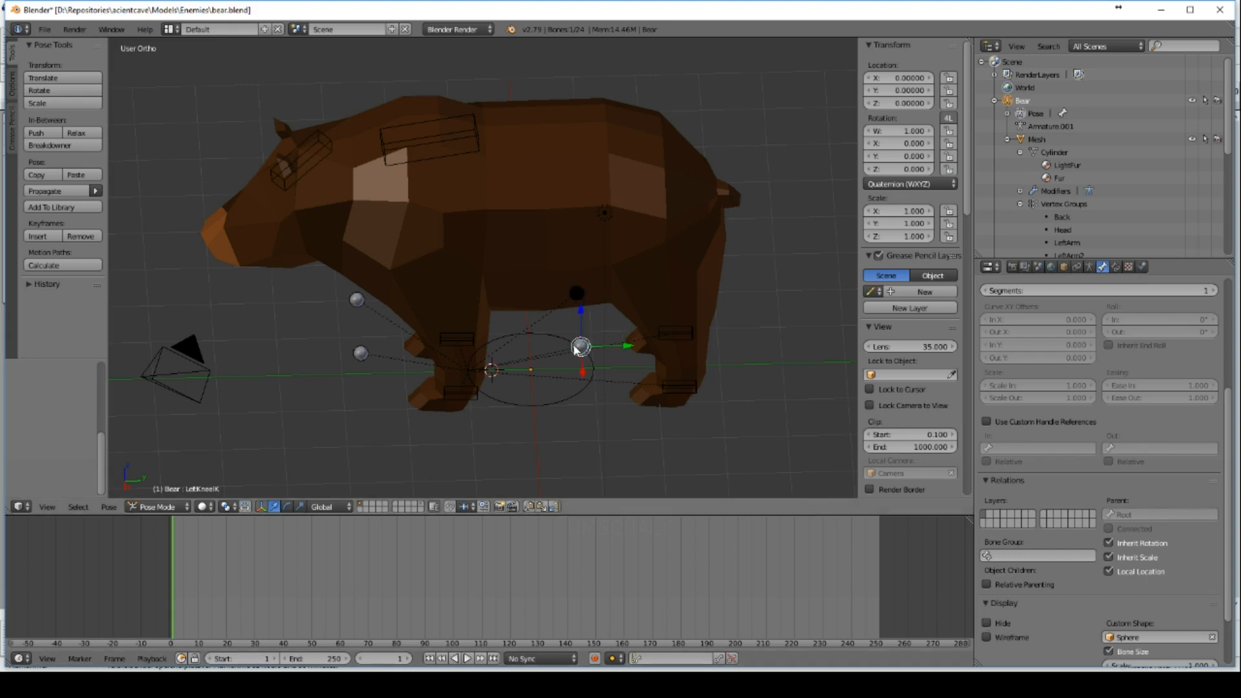
{"action": "right_click", "coordinate": [1001, 637]}
{"action": "left_click", "coordinate": [1003, 635]}
{"action": "right_click", "coordinate": [356, 300]}
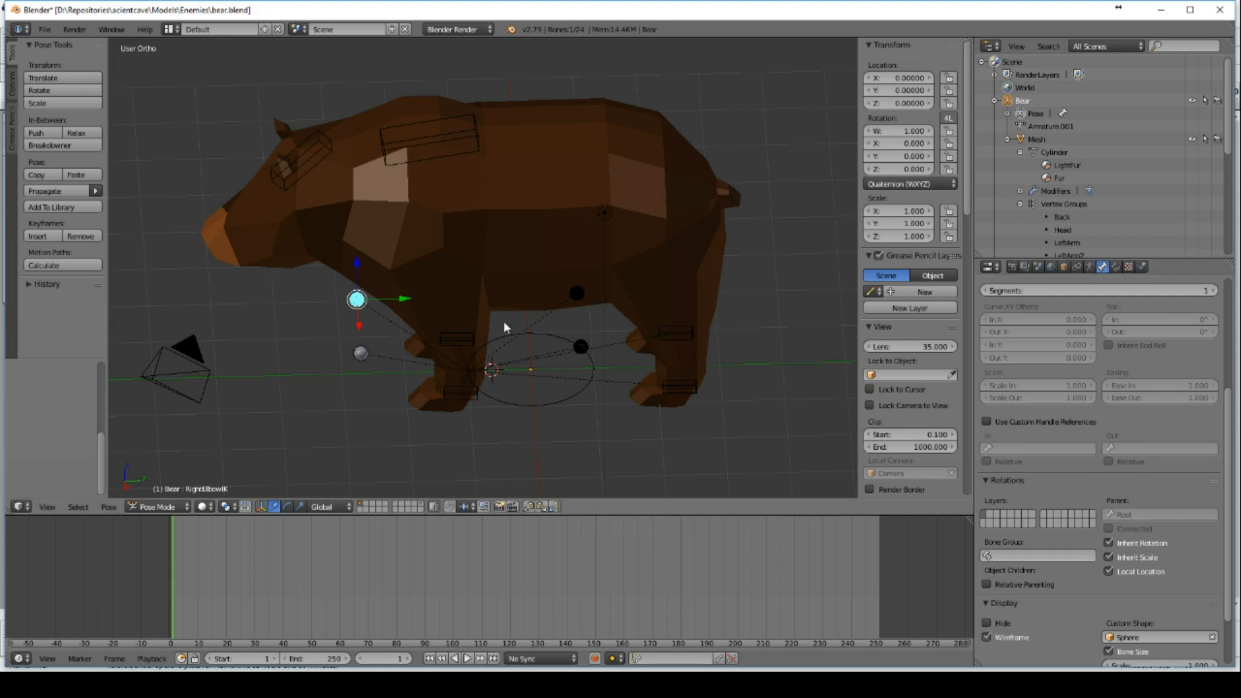
{"action": "right_click", "coordinate": [360, 353]}
{"action": "left_click", "coordinate": [1003, 637]}
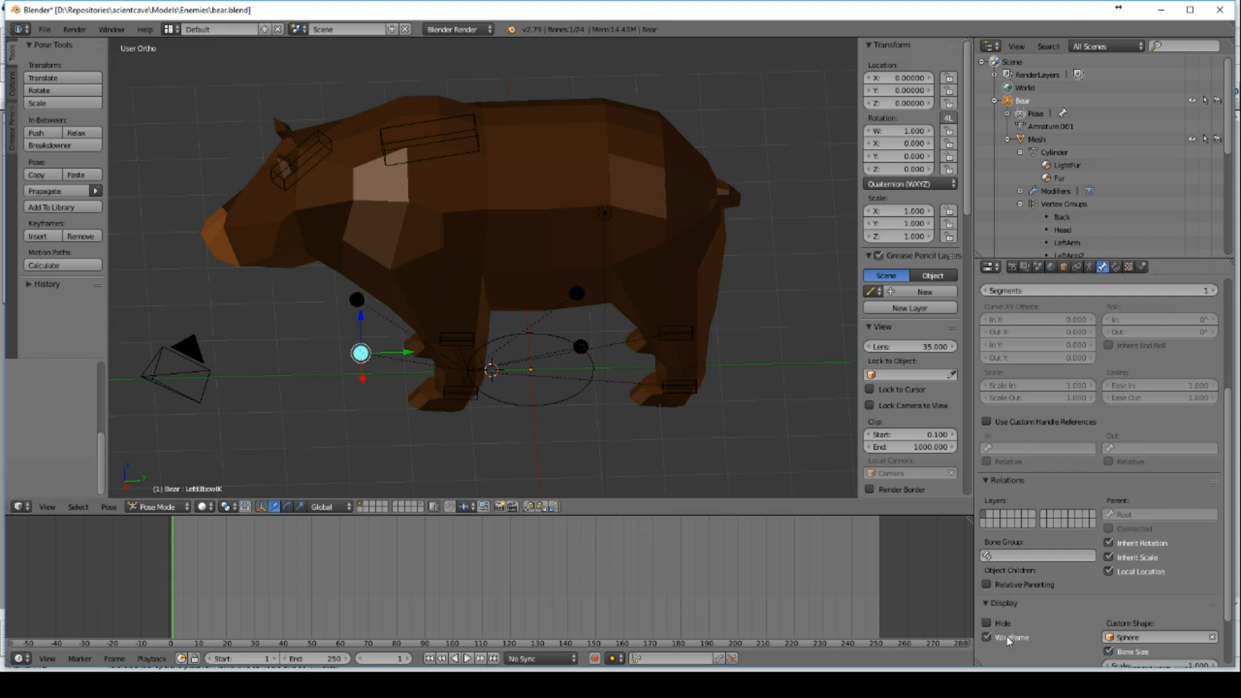
Step: Show the layer with the control meshes and delete the dense Sphere object
{"action": "left_click", "coordinate": [417, 507]}
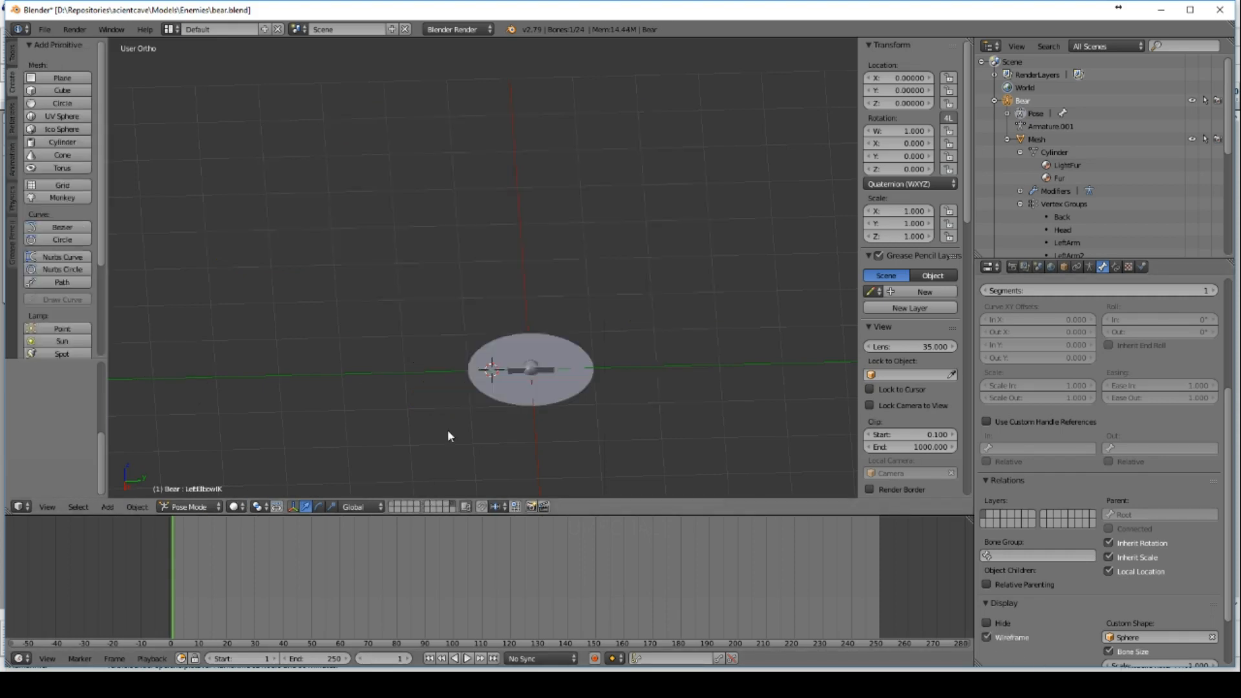
{"action": "right_click", "coordinate": [527, 367]}
{"action": "scroll", "coordinate": [545, 355], "scroll_direction": "up", "scroll_amount": 6}
{"action": "scroll", "coordinate": [544, 354], "scroll_direction": "down", "scroll_amount": 4}
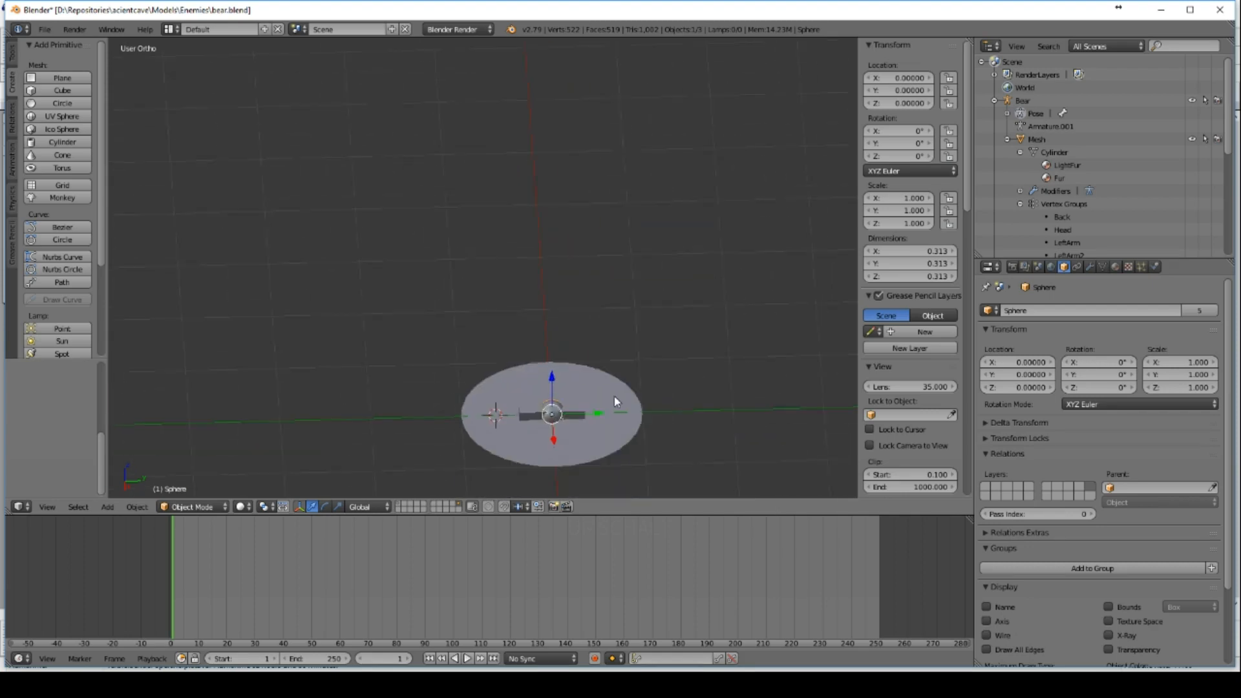
{"action": "middle_click_drag", "start_coordinate": [614, 398], "coordinate": [607, 349], "text": "shift"}
{"action": "key", "text": "Delete"}
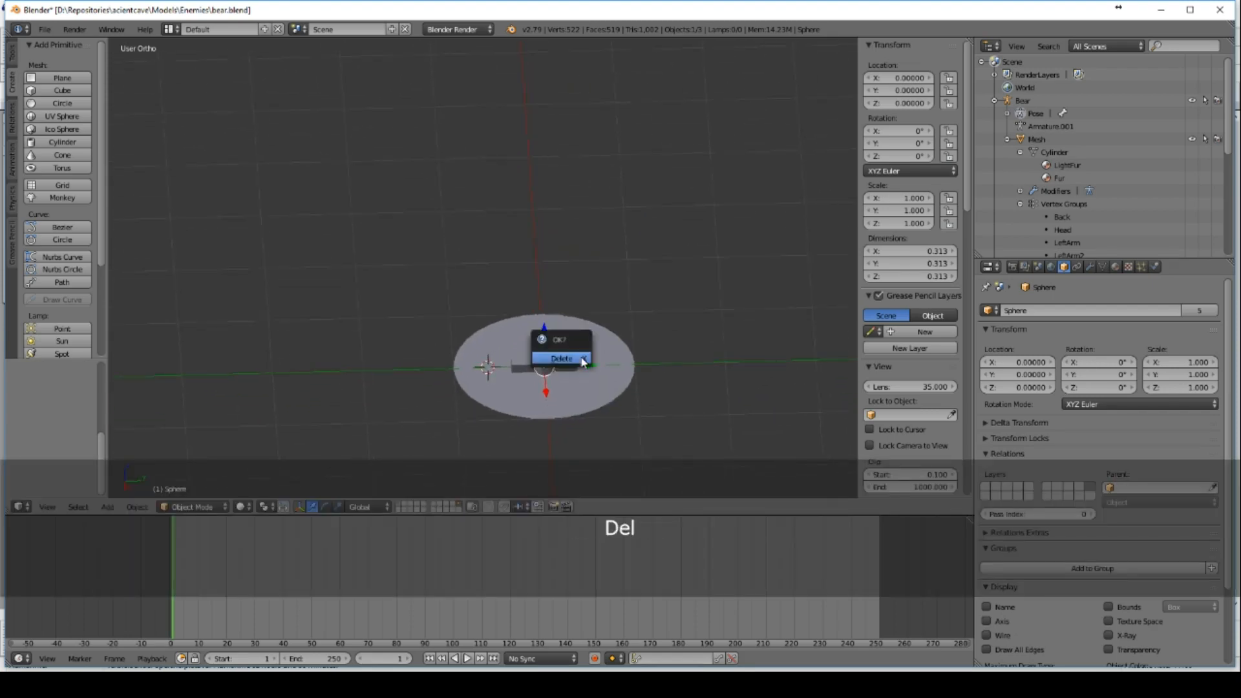
{"action": "left_click", "coordinate": [580, 359]}
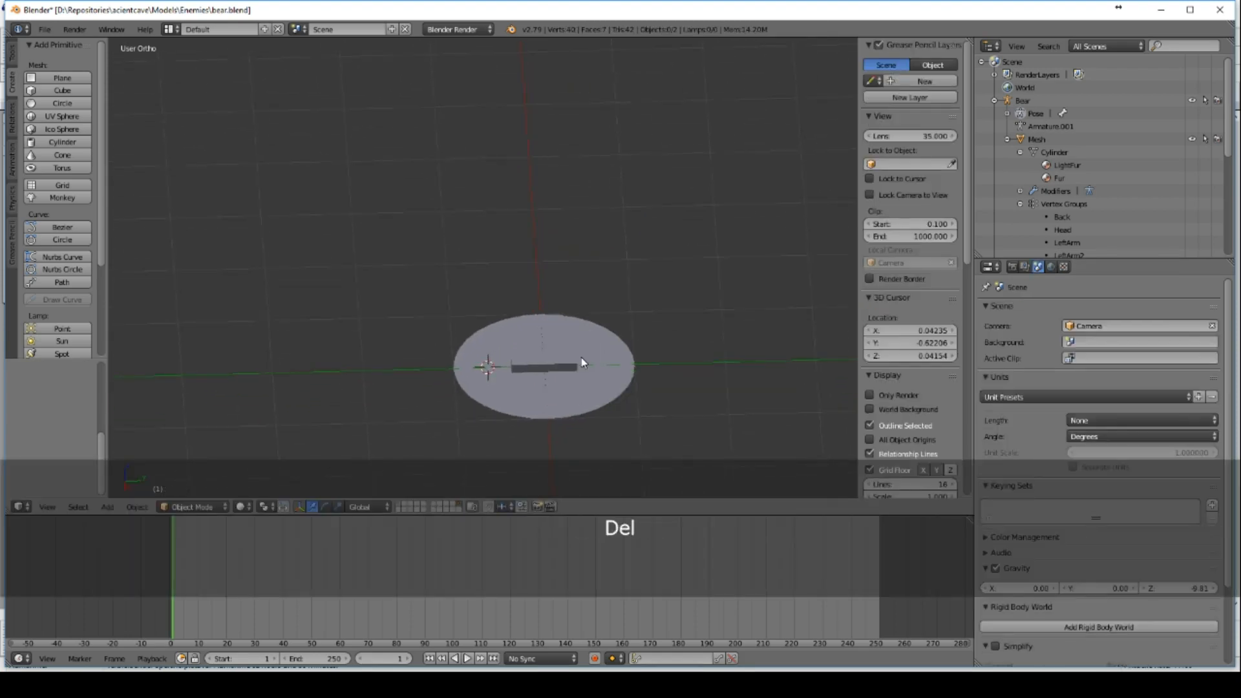
Step: Add a low-poly UV sphere with 8 segments and 5 rings
{"action": "left_click", "coordinate": [62, 116]}
{"action": "scroll", "coordinate": [63, 402], "scroll_direction": "up", "scroll_amount": 4}
{"action": "left_click", "coordinate": [62, 400]}
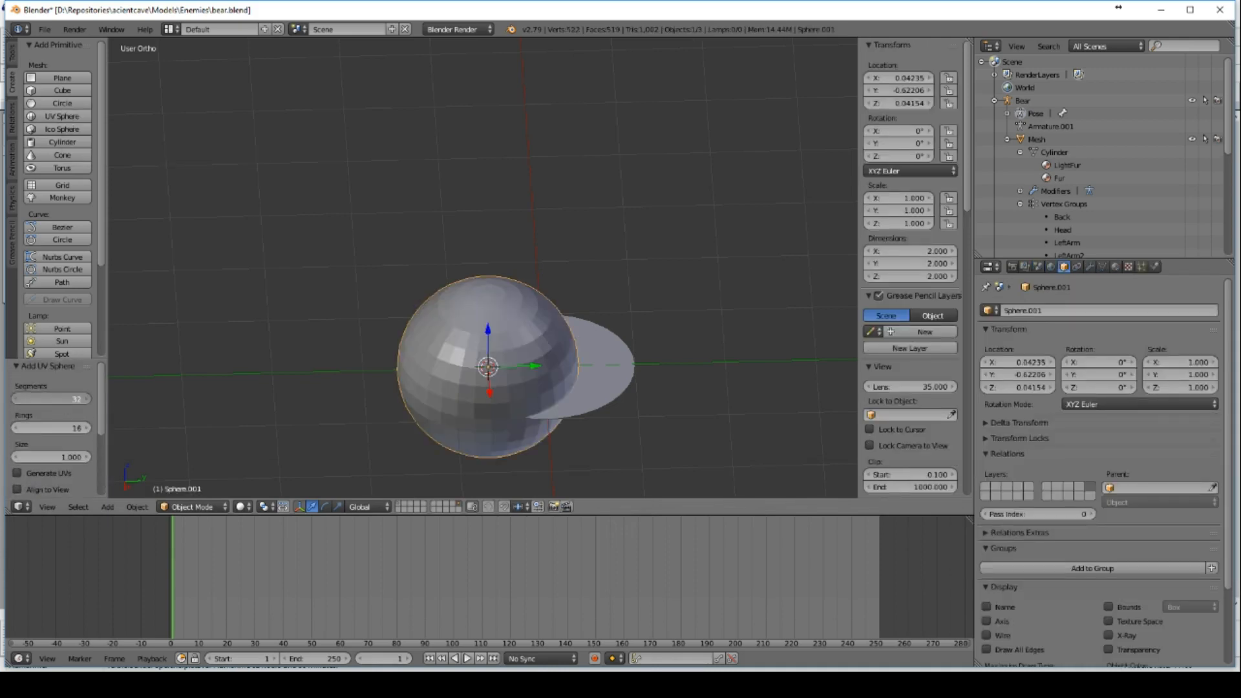
{"action": "type", "text": "8"}
{"action": "key", "text": "Return"}
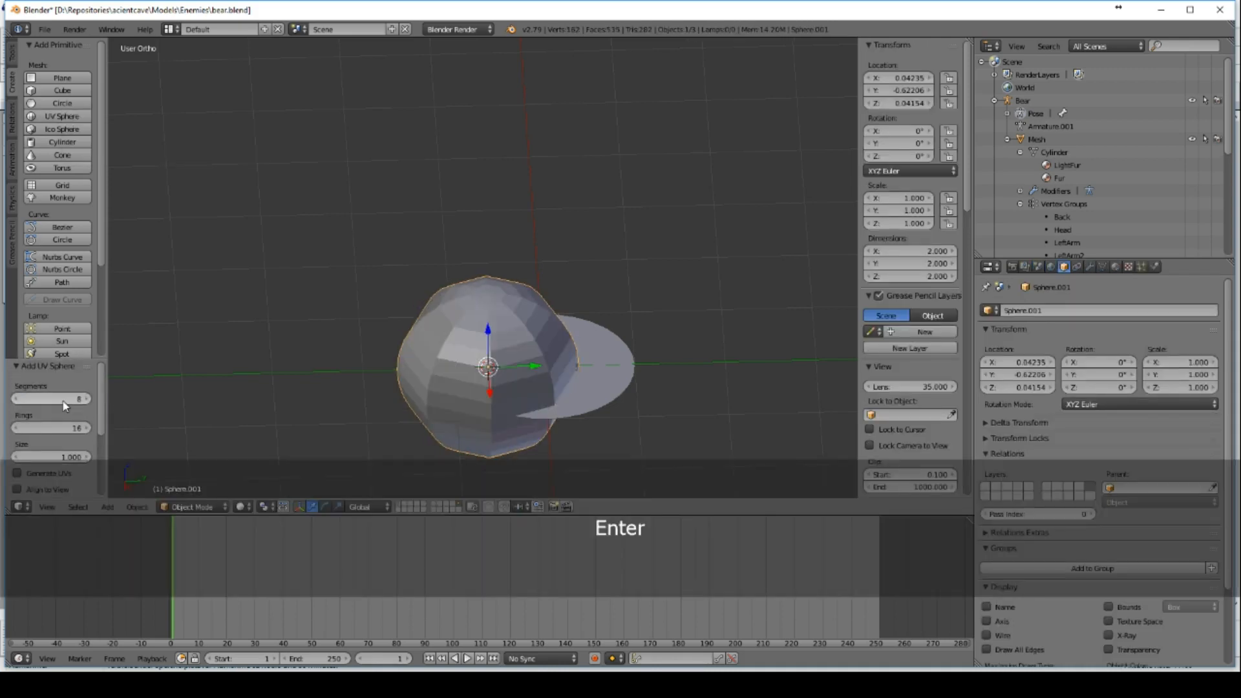
{"action": "left_click", "coordinate": [45, 426]}
{"action": "type", "text": "3"}
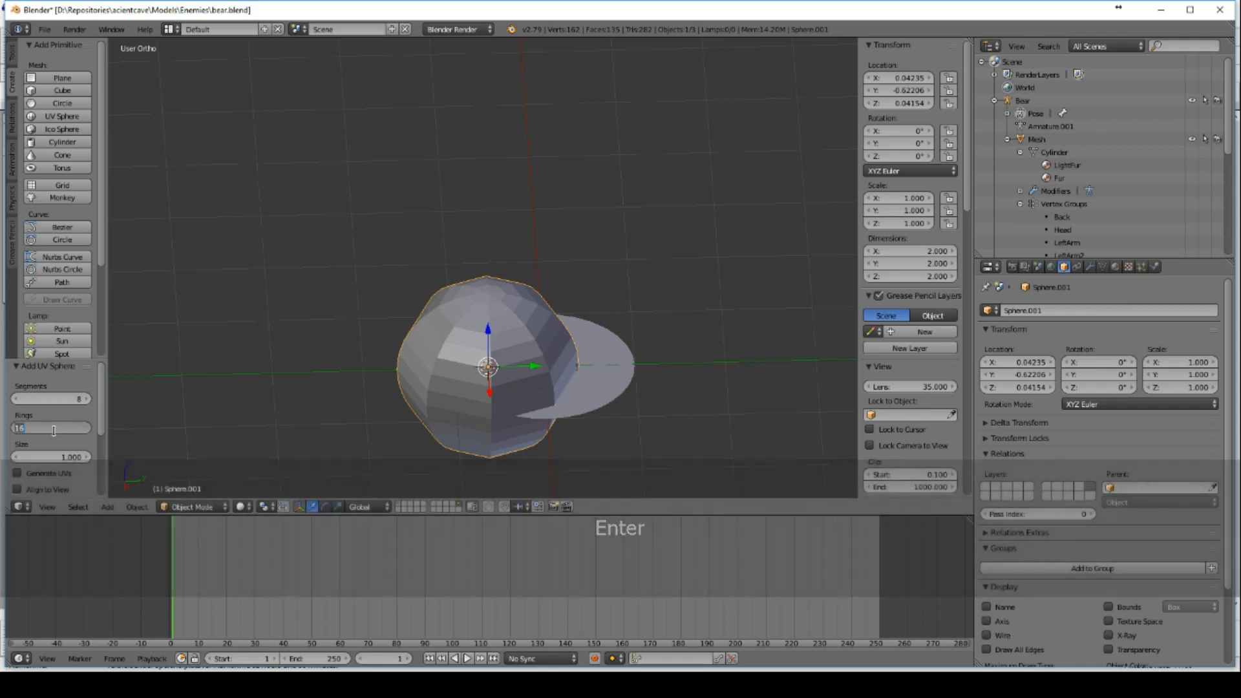
{"action": "key", "text": "Return"}
{"action": "left_click", "coordinate": [55, 433]}
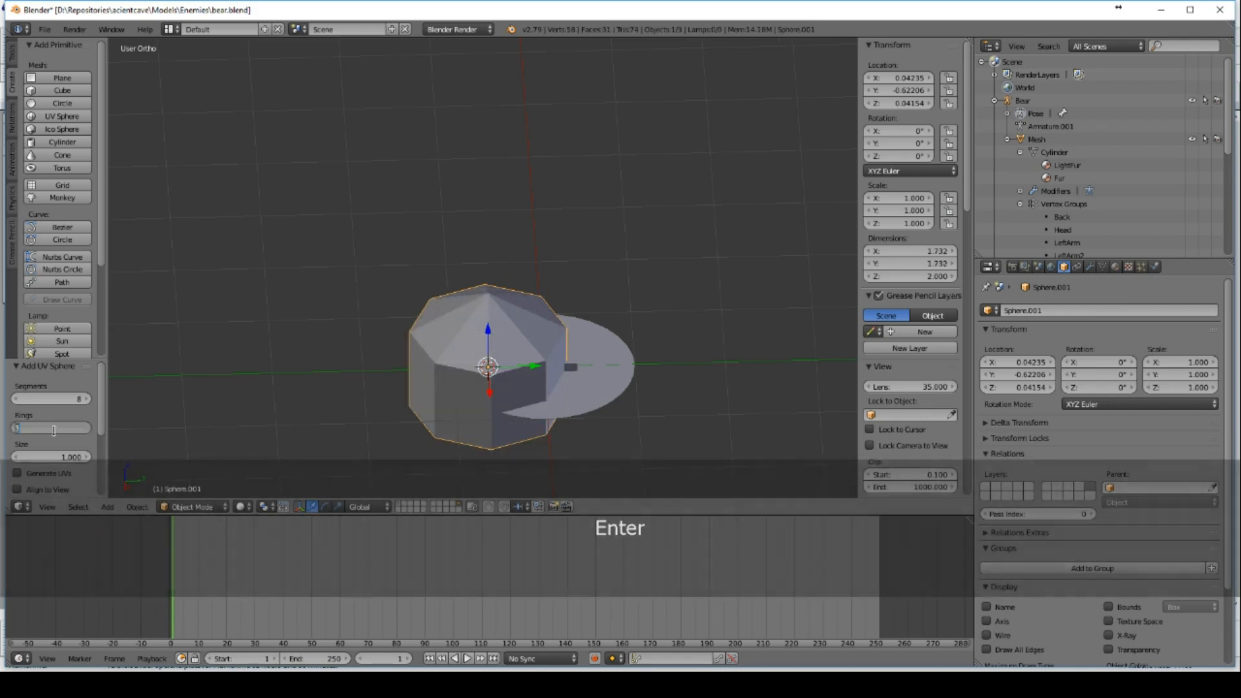
{"action": "type", "text": "5"}
{"action": "key", "text": "Return"}
Step: Set the new sphere's X, Y and Z location to 0
{"action": "scroll", "coordinate": [56, 414], "scroll_direction": "down", "scroll_amount": 4}
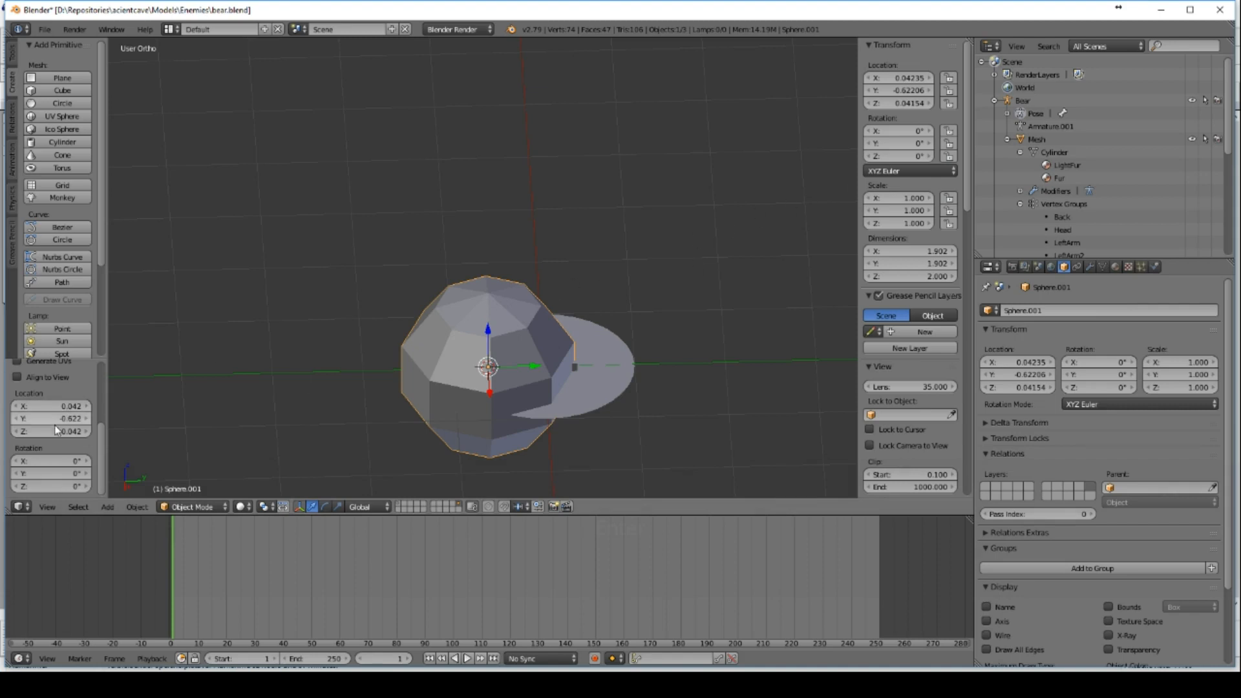
{"action": "scroll", "coordinate": [56, 420], "scroll_direction": "up", "scroll_amount": 4}
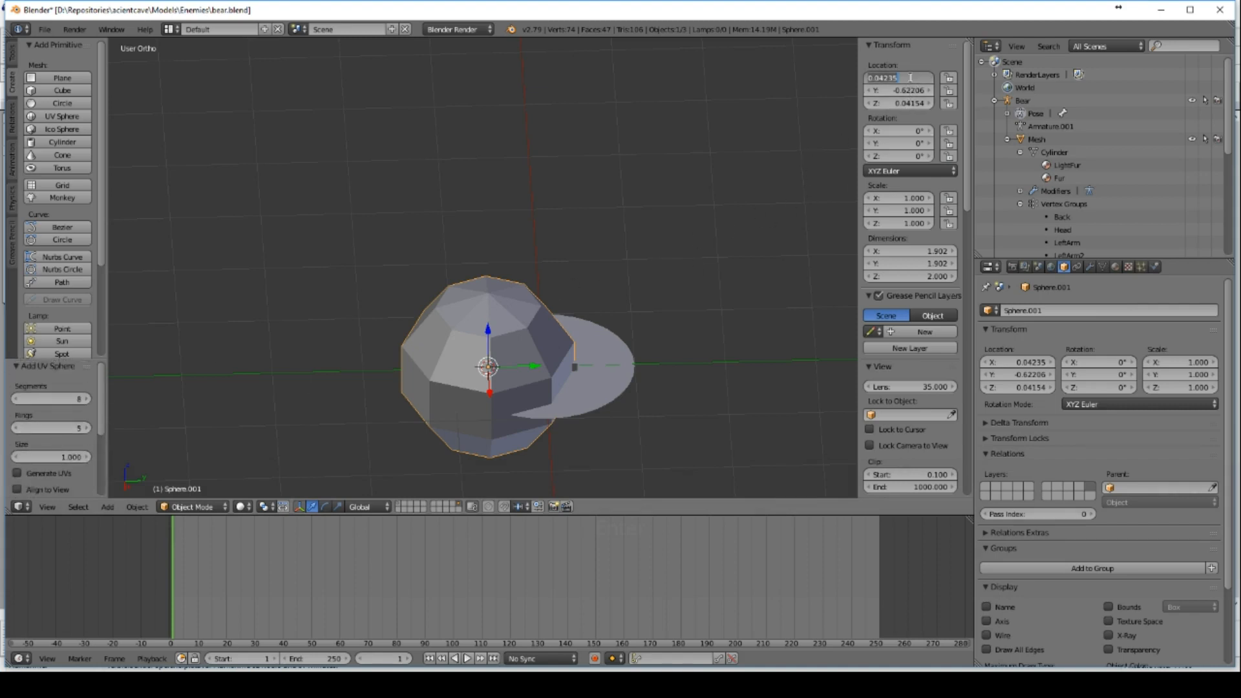
{"action": "type", "text": "0"}
{"action": "key", "text": "Return"}
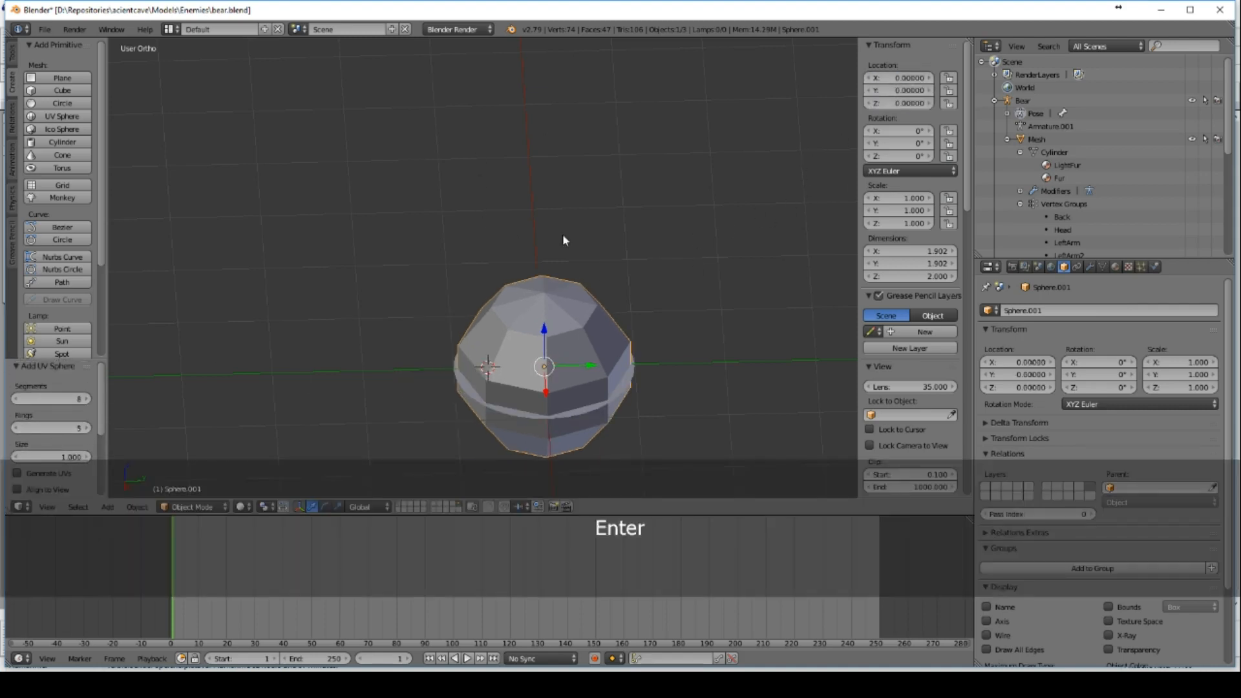
Step: Scale the new sphere down to about 0.43 and apply its rotation and scale
{"action": "key", "text": "s"}
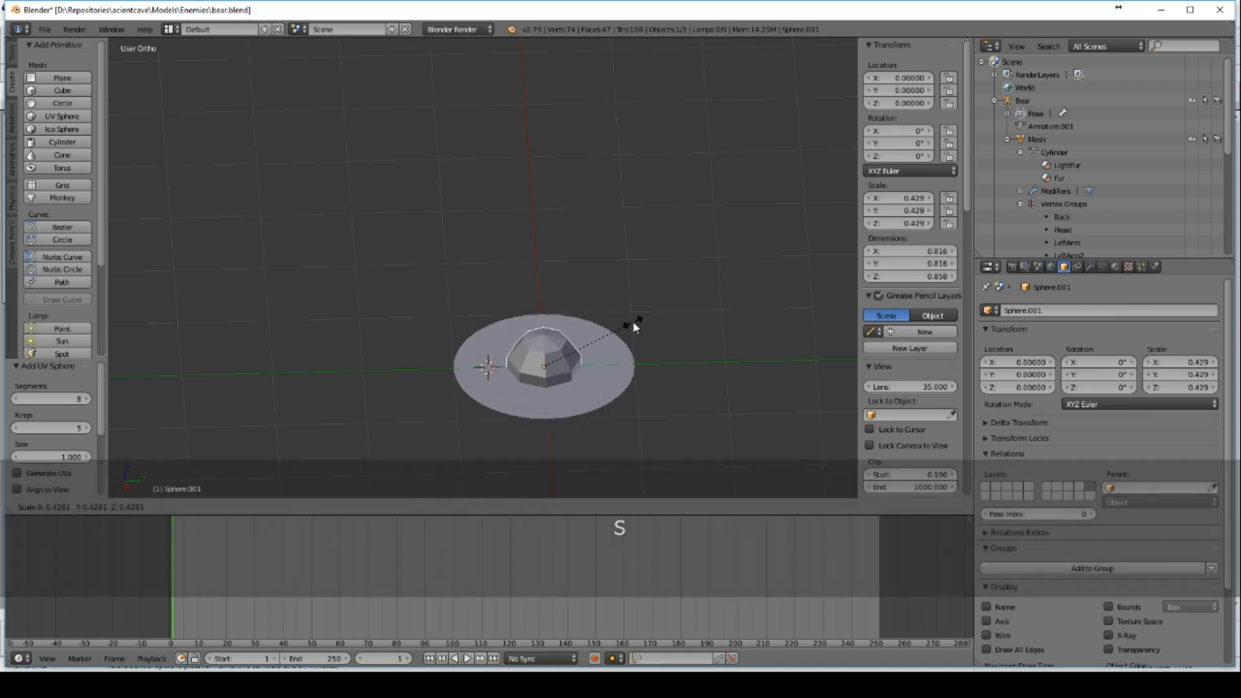
{"action": "left_click", "coordinate": [634, 327]}
{"action": "key", "text": "ctrl+a"}
{"action": "left_click", "coordinate": [634, 328]}
{"action": "key", "text": "ctrl+a"}
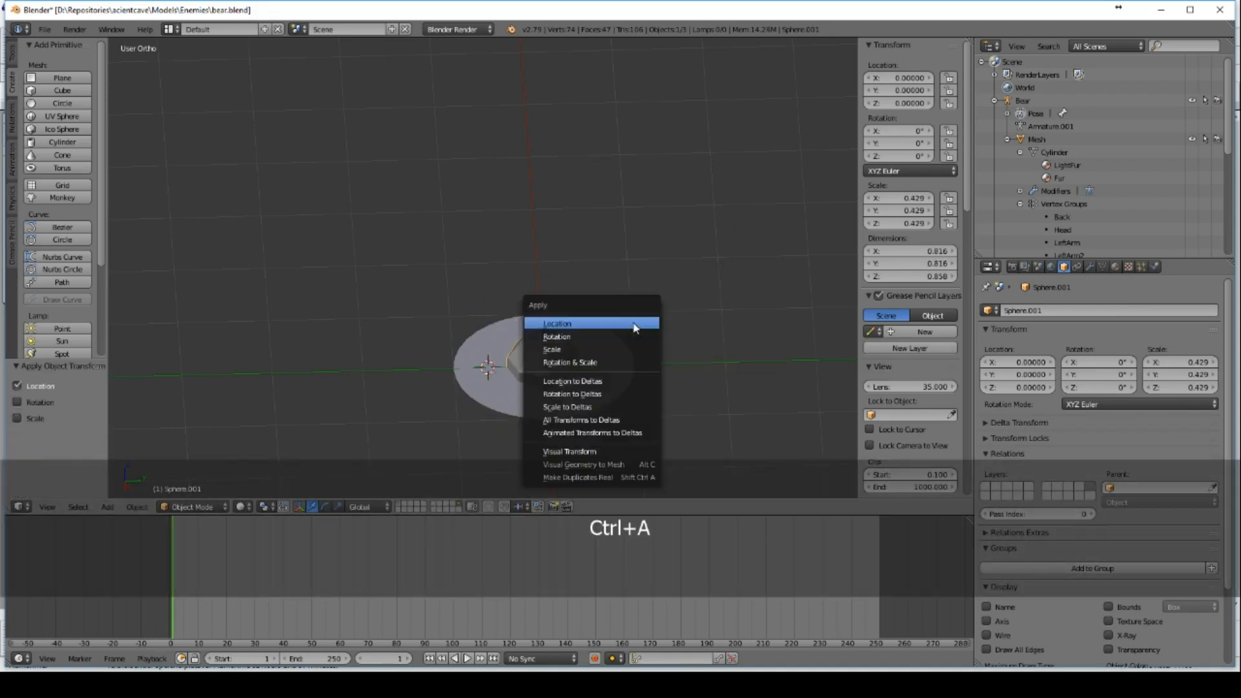
{"action": "left_click", "coordinate": [624, 362]}
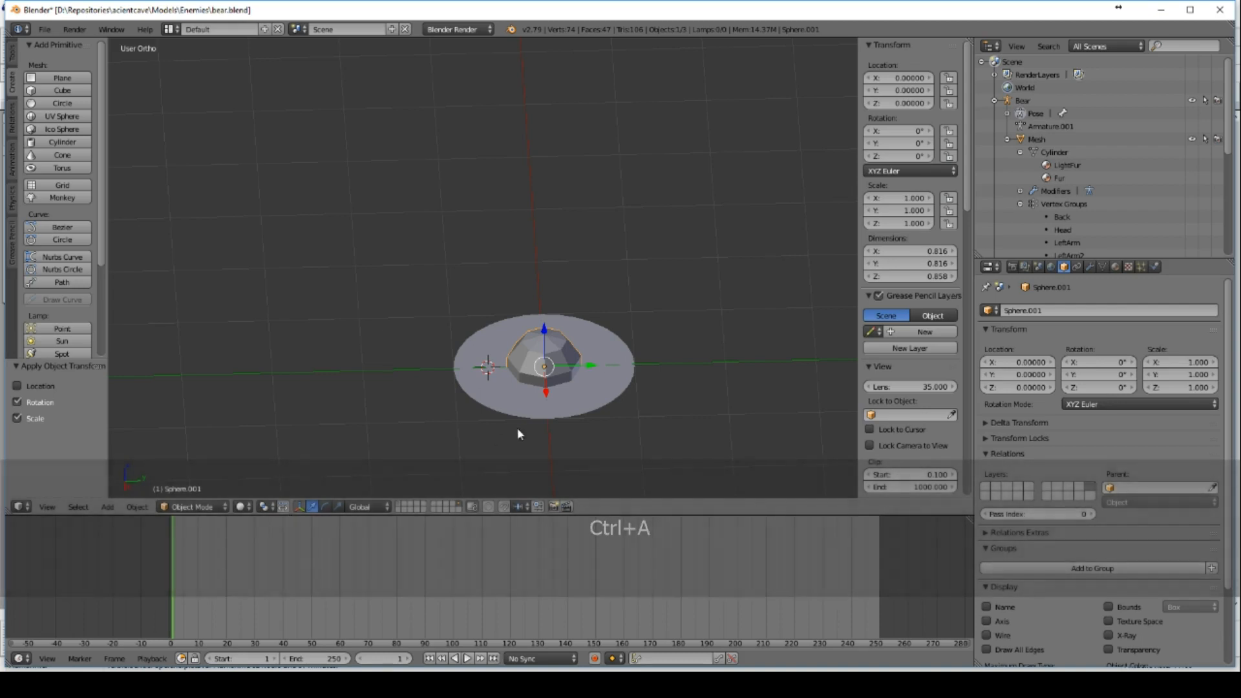
Step: Shrink the sphere further to about 0.48 × 0.48 × 0.50 and apply its scale
{"action": "key", "text": "s"}
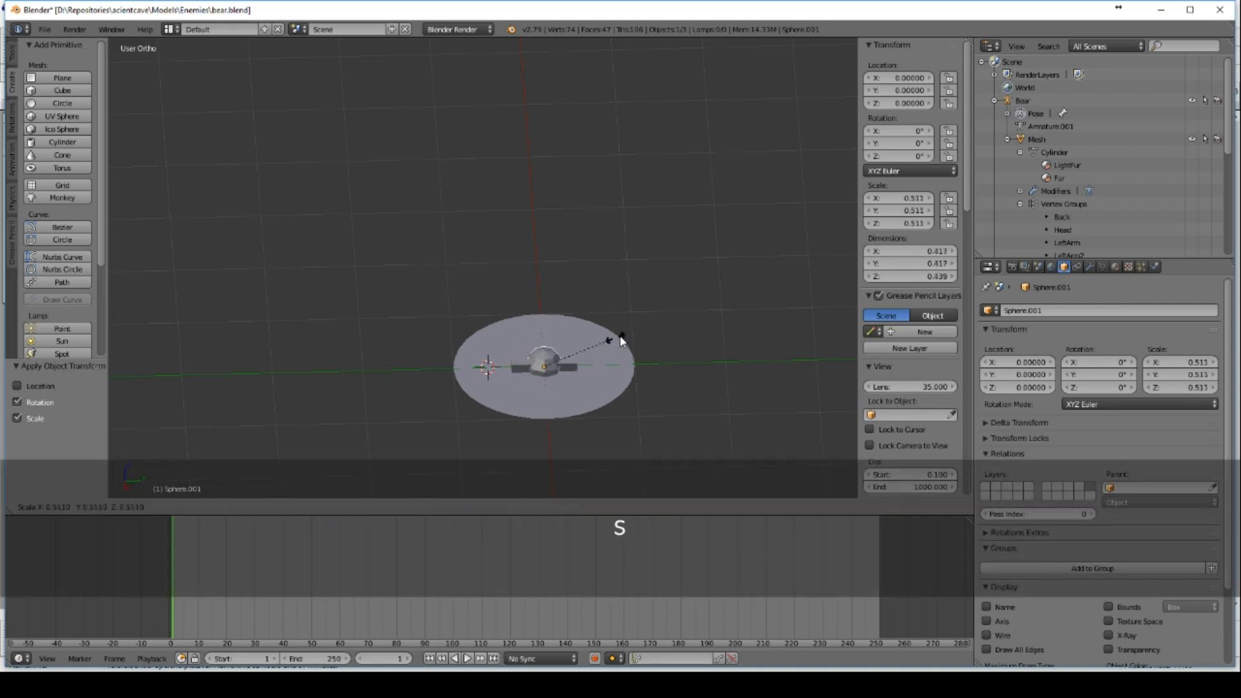
{"action": "left_click", "coordinate": [622, 340]}
{"action": "key", "text": "ctrl+a"}
{"action": "left_click", "coordinate": [605, 340]}
{"action": "key", "text": "ctrl+a"}
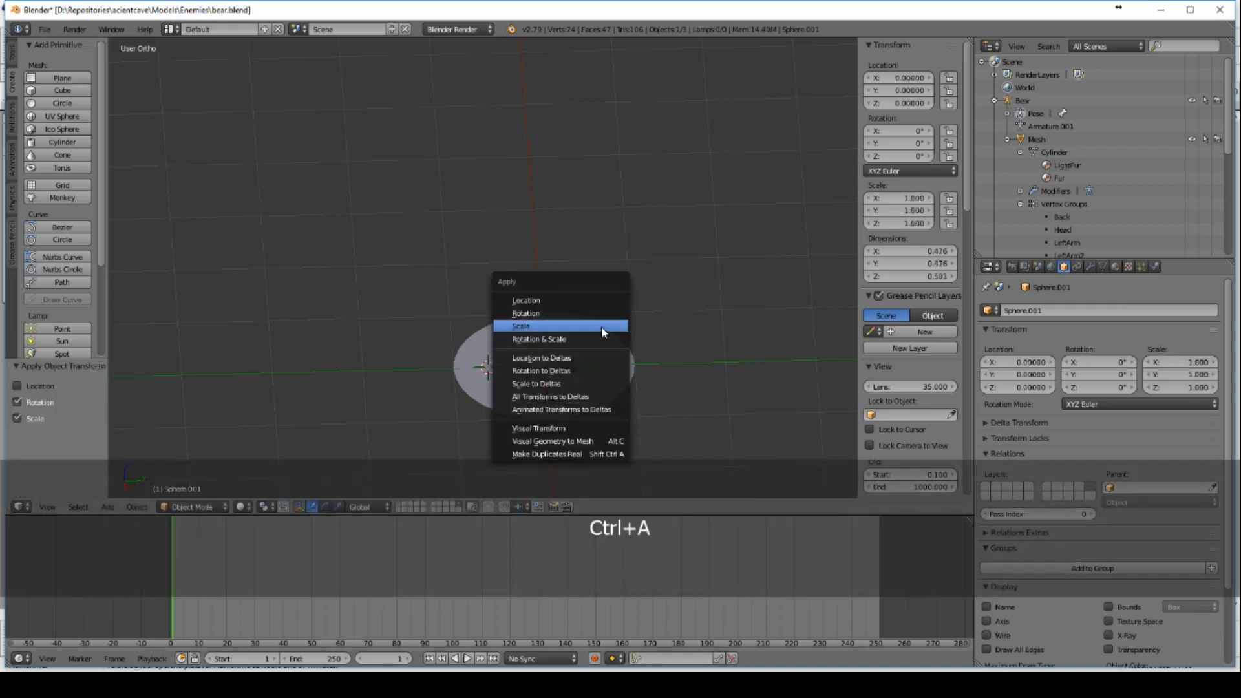
{"action": "left_click", "coordinate": [602, 327]}
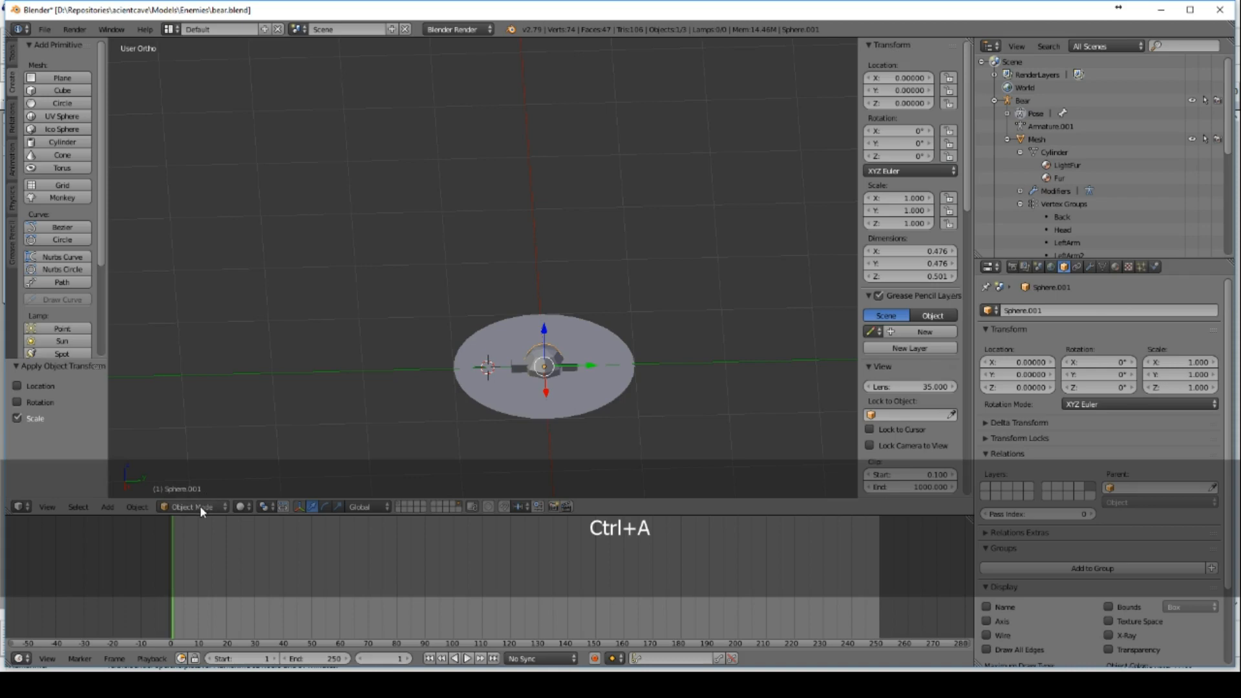
Step: Bring the bear's layer back into view and assign Sphere.001 as the custom shape of the LeftKneeIK and RightKneeIK bones
{"action": "left_click", "coordinate": [400, 506], "text": "shift"}
{"action": "right_click", "coordinate": [614, 333]}
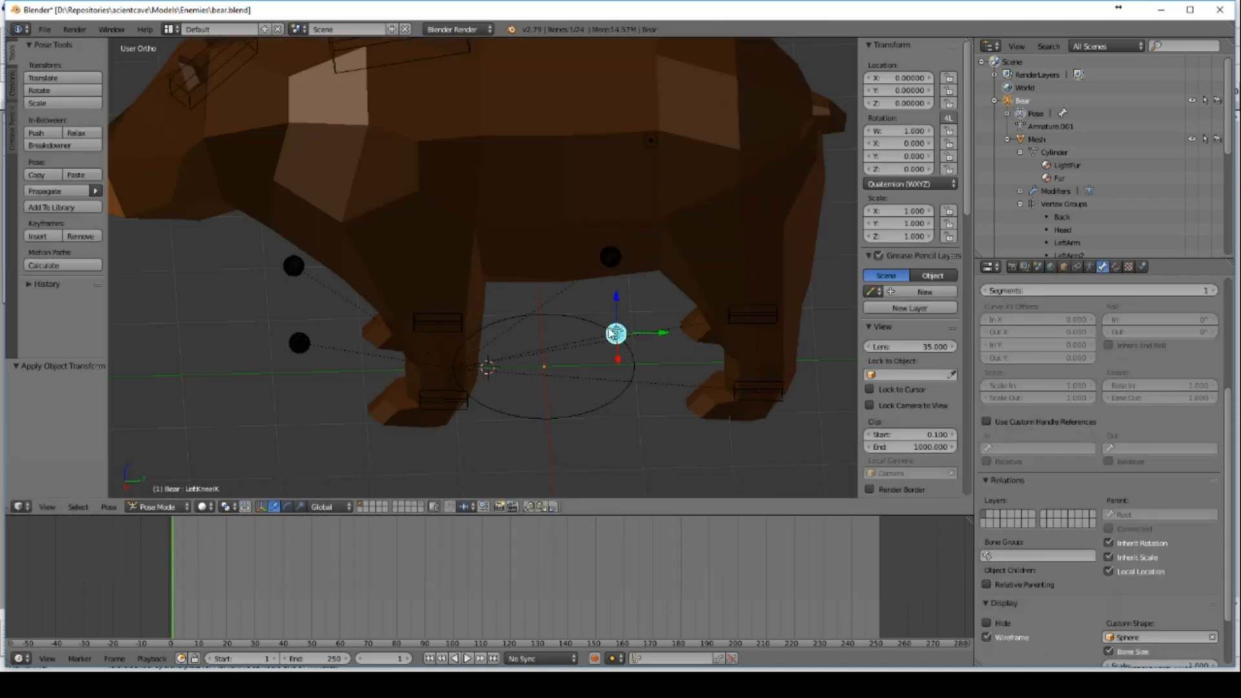
{"action": "scroll", "coordinate": [1140, 207], "scroll_direction": "down", "scroll_amount": 5}
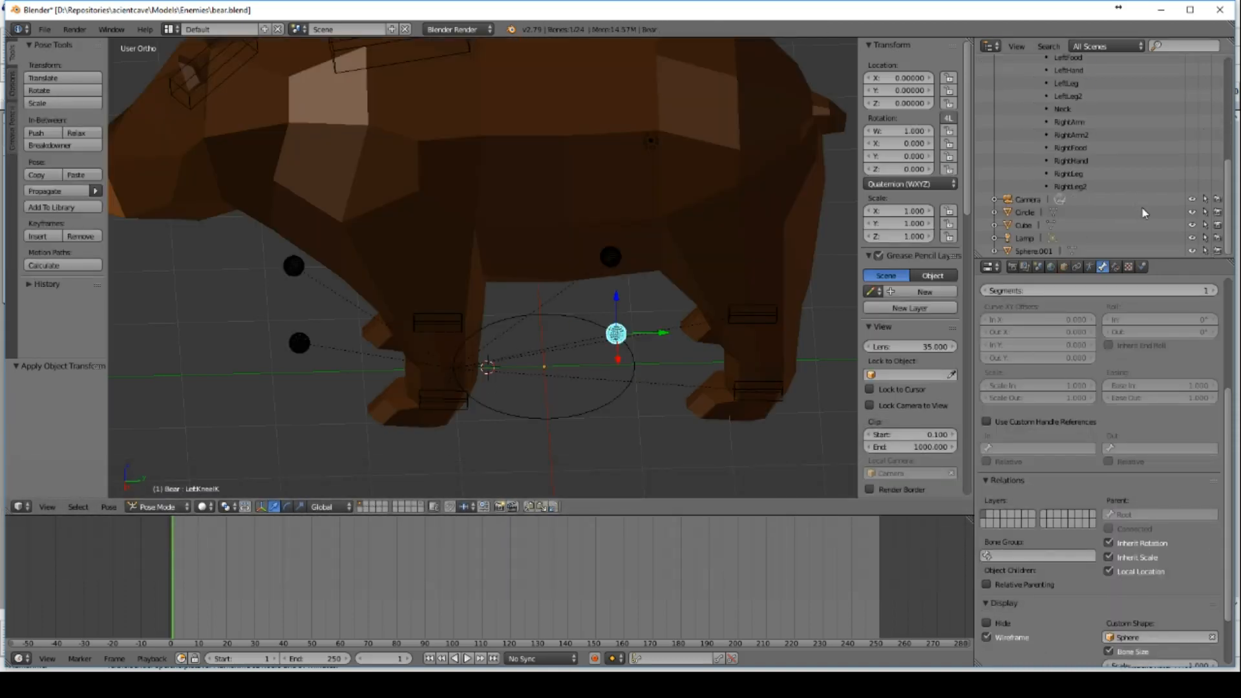
{"action": "left_click", "coordinate": [1165, 638]}
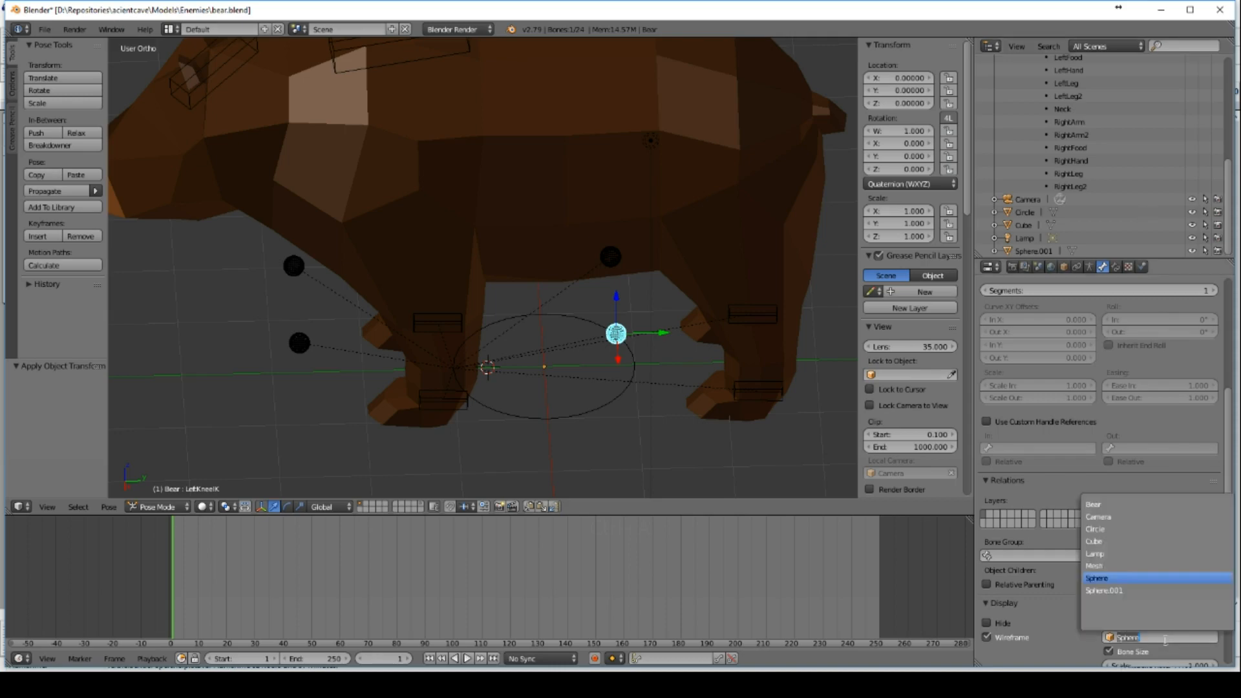
{"action": "left_click", "coordinate": [1125, 581]}
{"action": "right_click", "coordinate": [610, 257]}
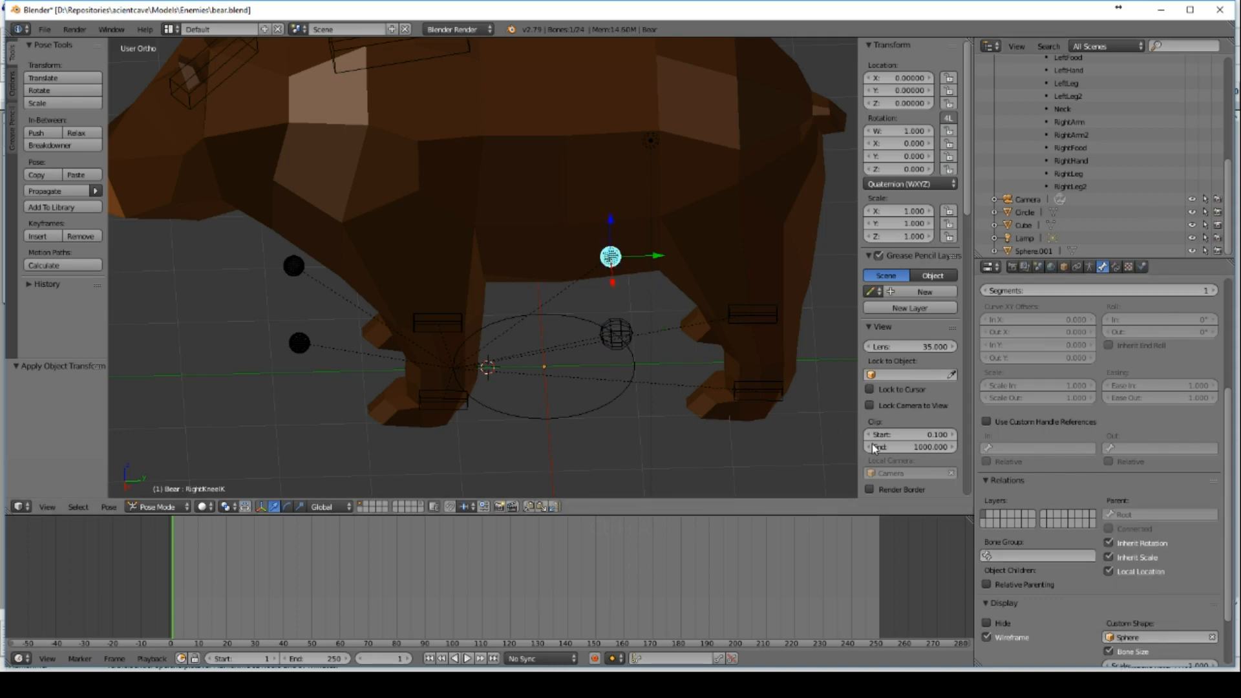
{"action": "left_click", "coordinate": [1118, 637]}
{"action": "left_click", "coordinate": [1125, 585]}
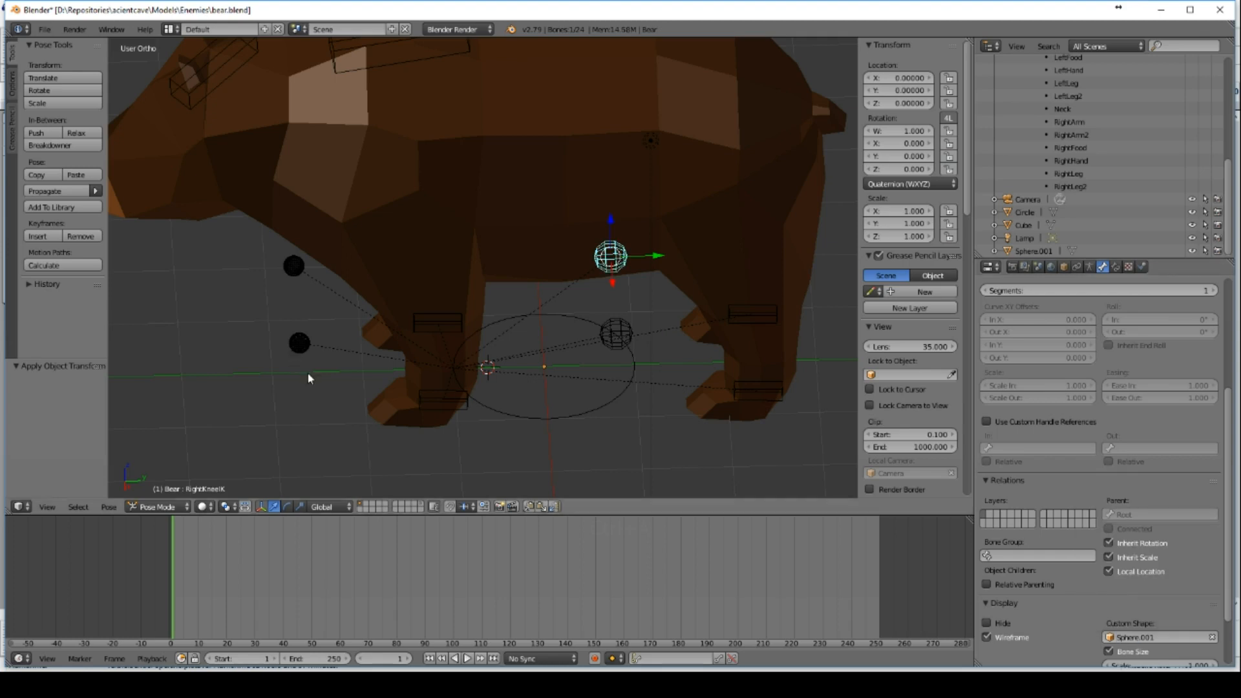
Step: Assign Sphere.001 as the custom shape of the LeftElbowIK and RightElbowIK bones
{"action": "right_click", "coordinate": [316, 365]}
{"action": "left_click", "coordinate": [1121, 637]}
{"action": "left_click", "coordinate": [1118, 585]}
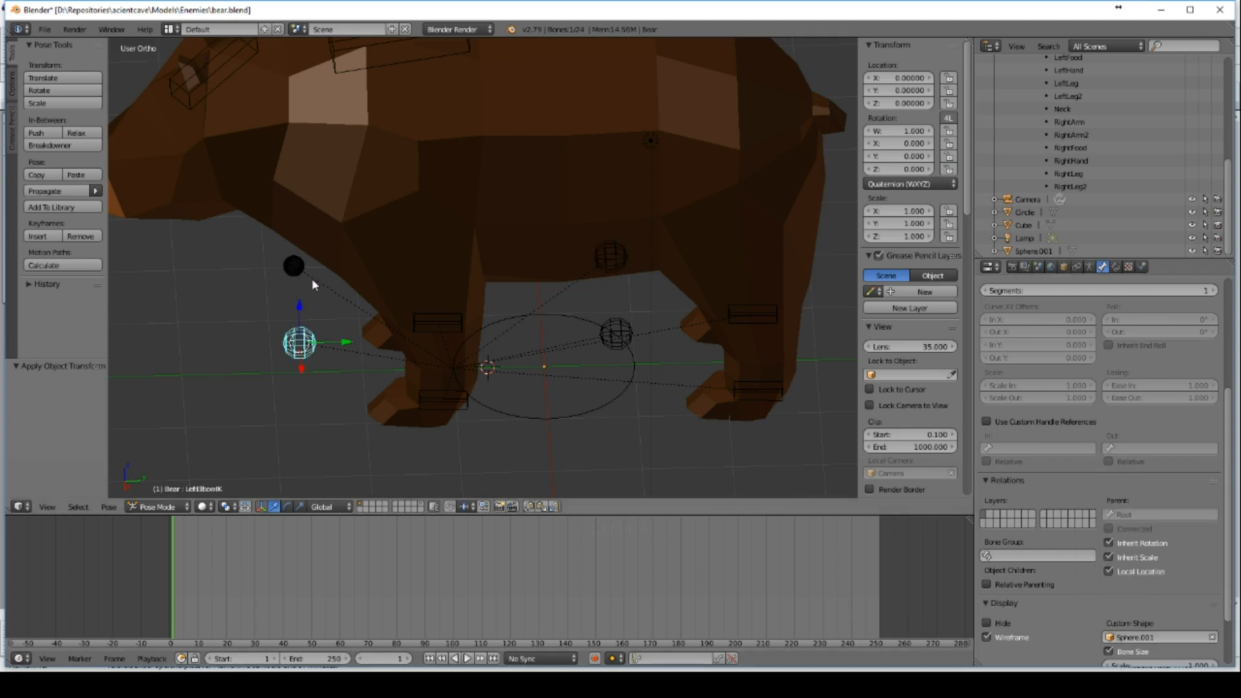
{"action": "right_click", "coordinate": [295, 267]}
{"action": "right_click", "coordinate": [1170, 638]}
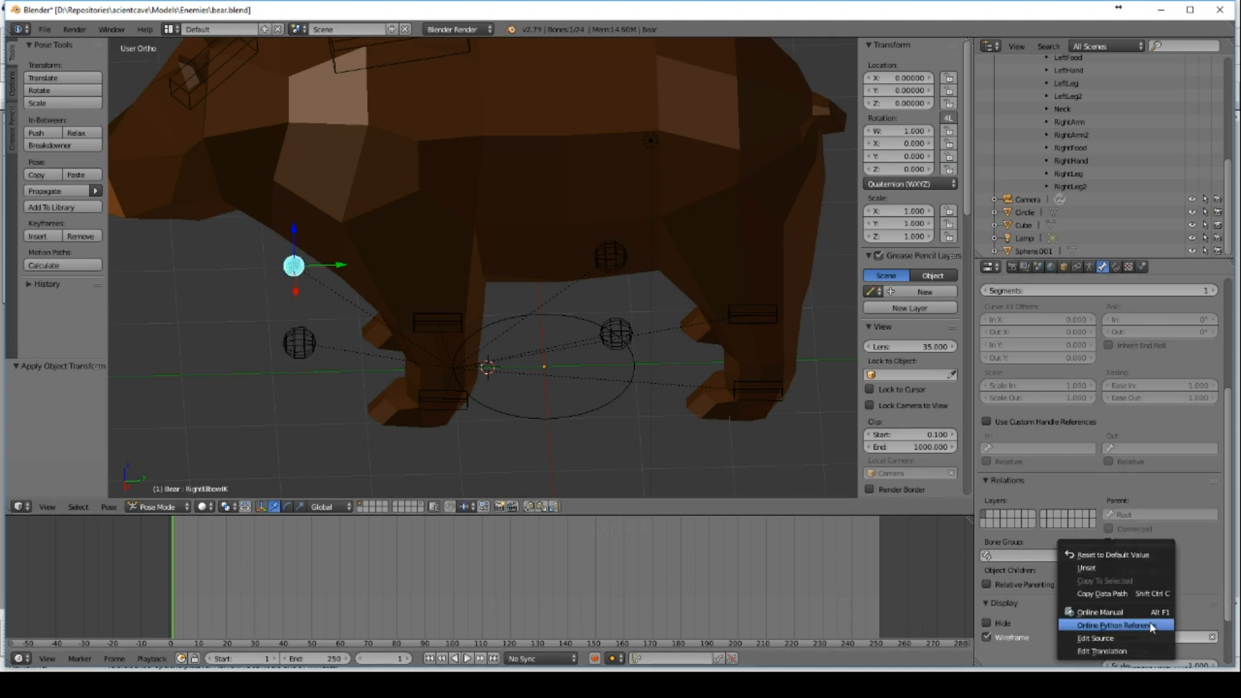
{"action": "left_click", "coordinate": [1195, 638]}
{"action": "left_click", "coordinate": [1132, 590]}
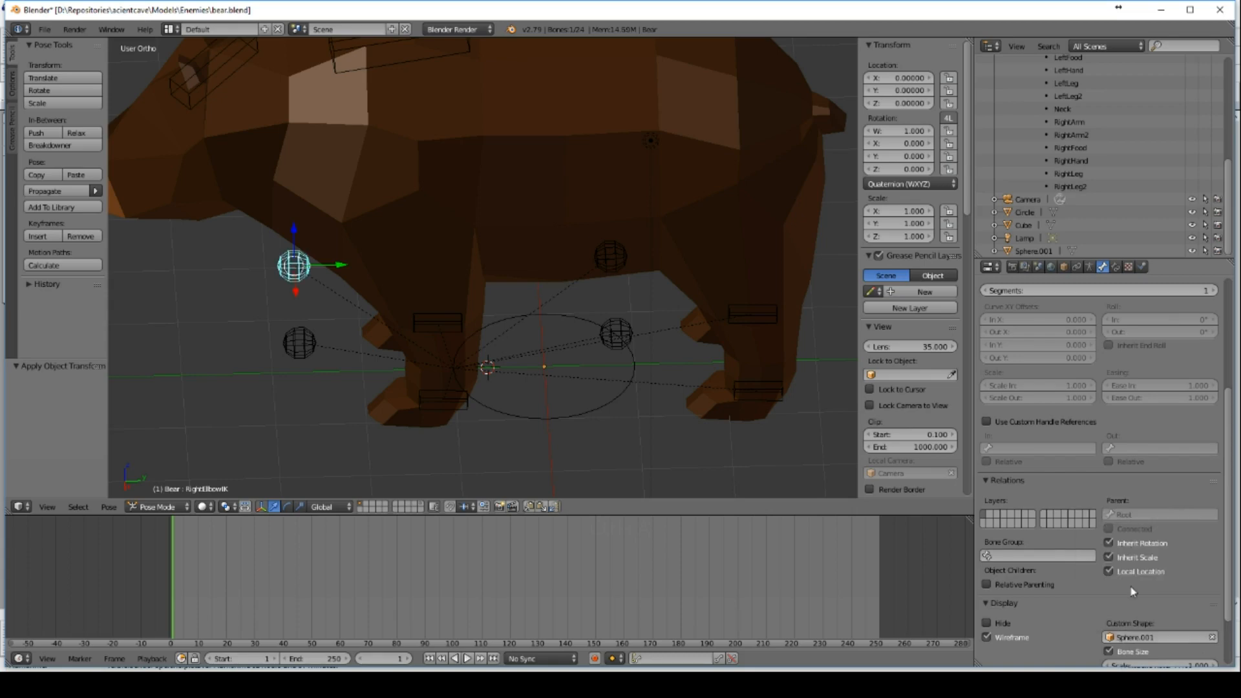
Step: Try moving the Root bone to test the circular control
{"action": "middle_click_drag", "start_coordinate": [565, 310], "coordinate": [624, 300]}
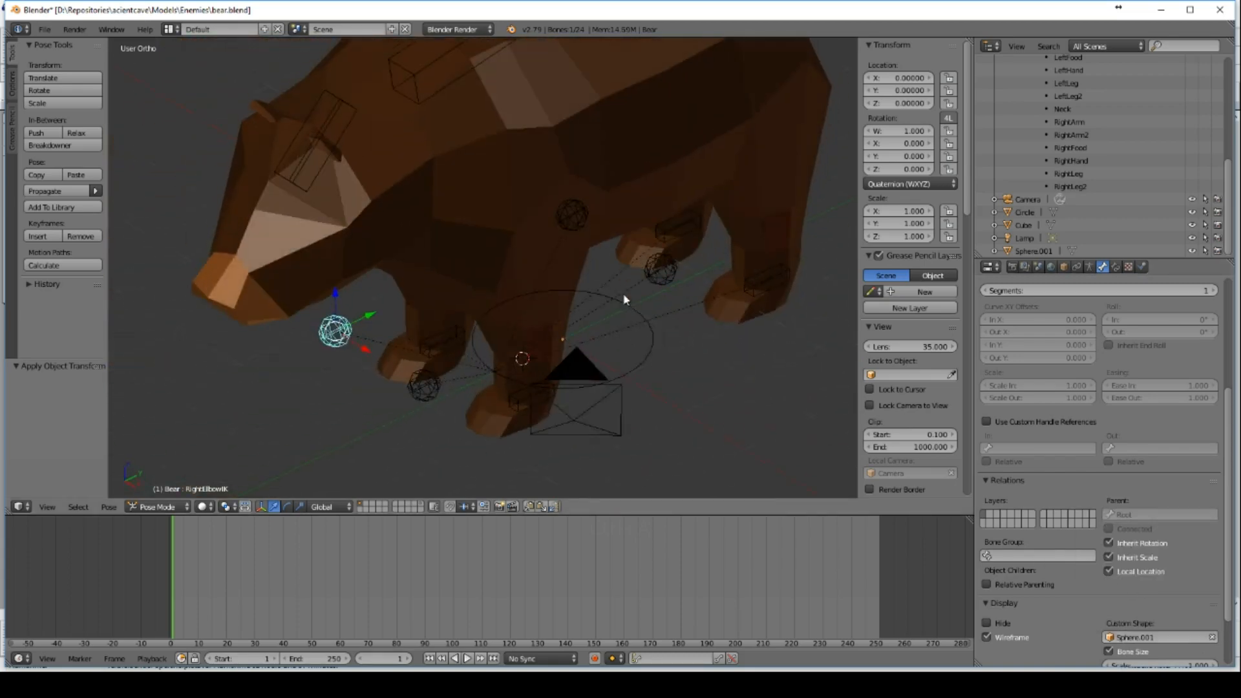
{"action": "scroll", "coordinate": [624, 299], "scroll_direction": "down", "scroll_amount": 3}
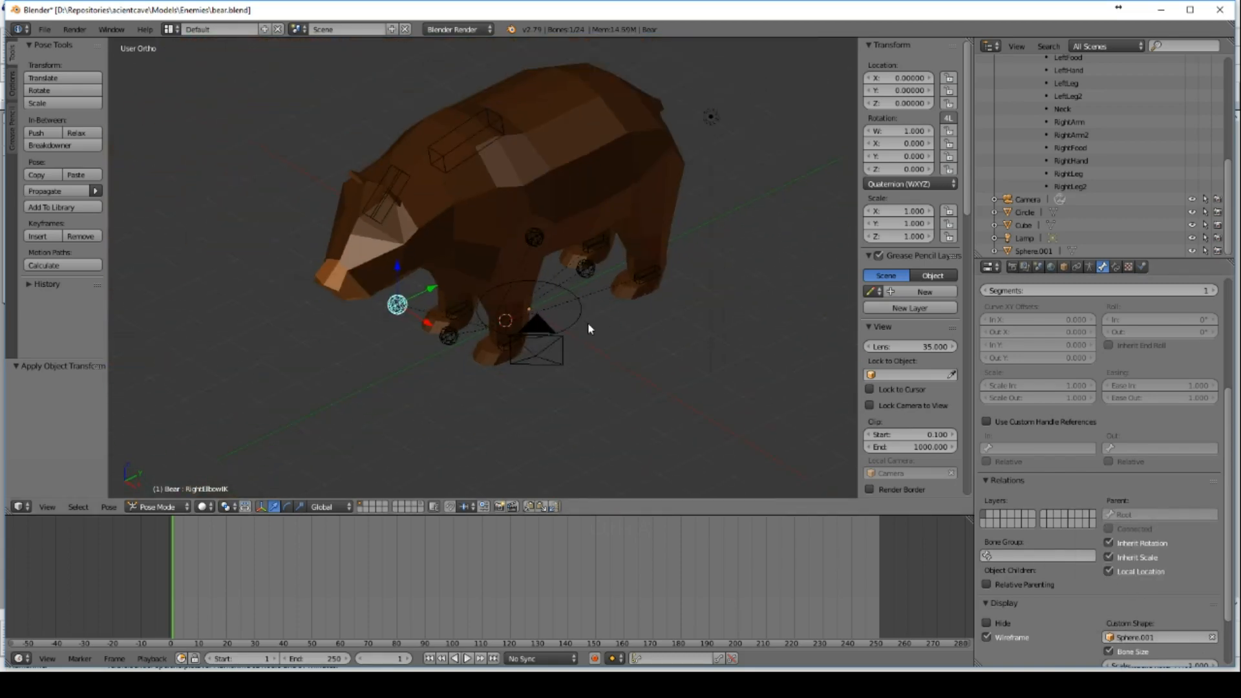
{"action": "middle_click_drag", "start_coordinate": [618, 332], "coordinate": [644, 329]}
{"action": "right_click", "coordinate": [545, 319]}
{"action": "right_click", "coordinate": [528, 333]}
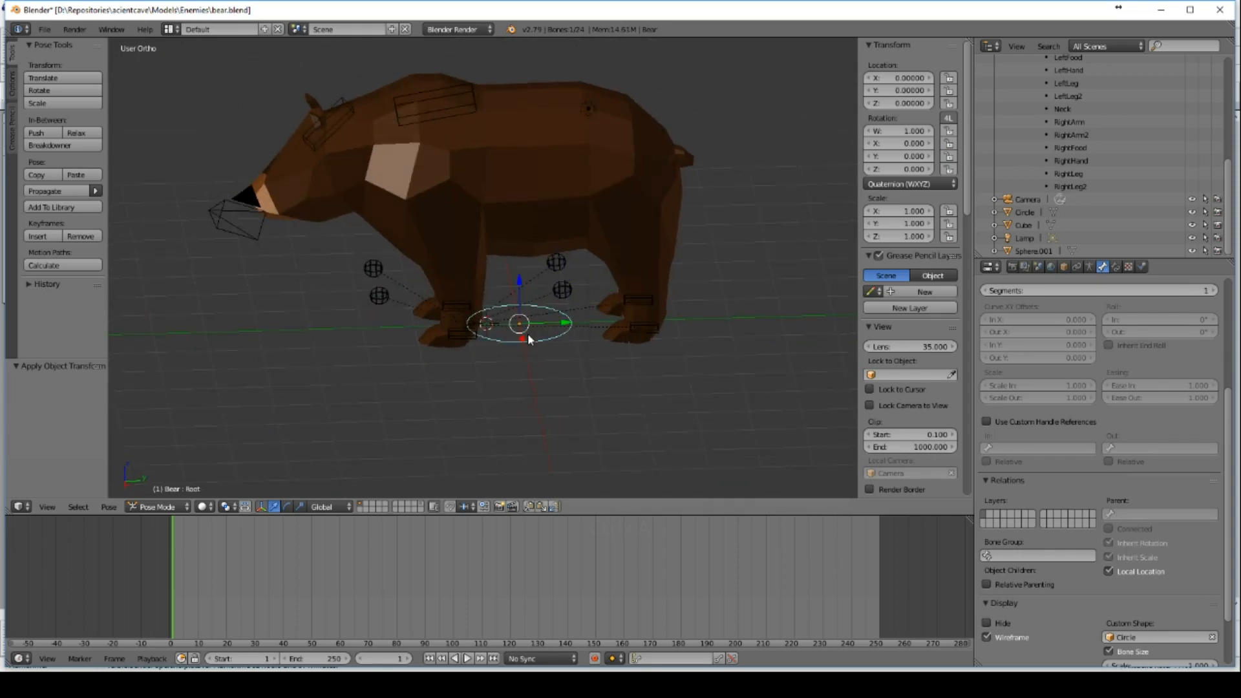
{"action": "key", "text": "g"}
{"action": "right_click", "coordinate": [545, 279]}
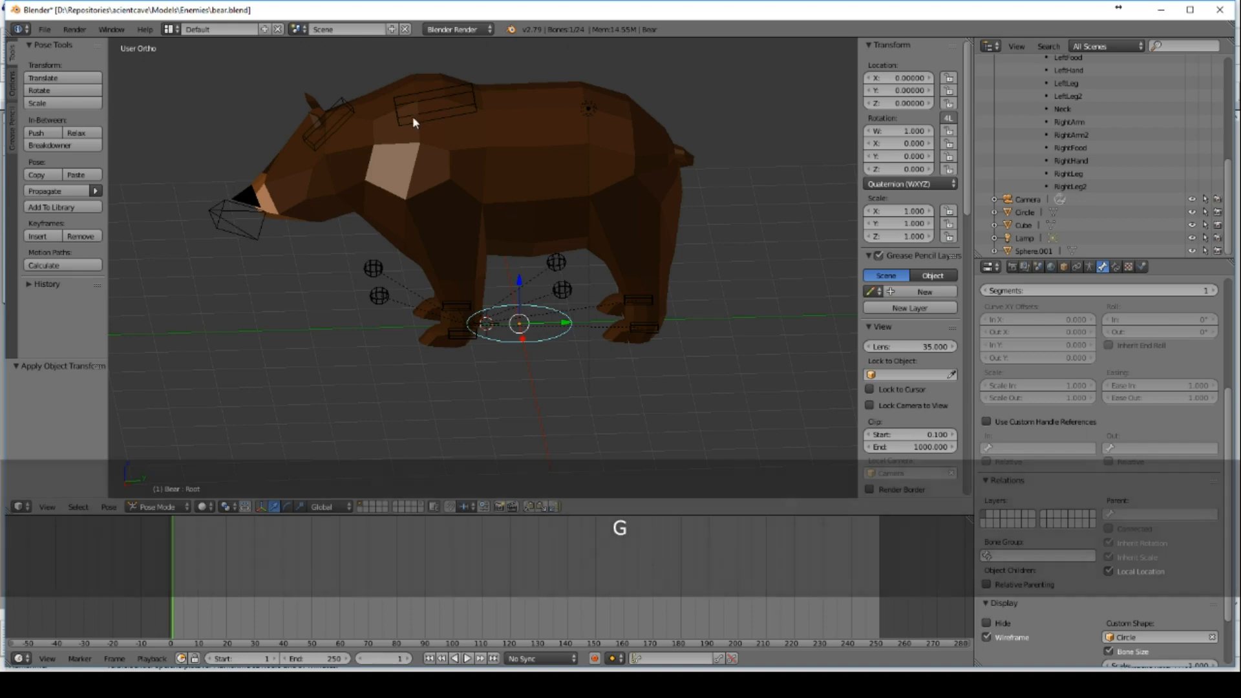
Step: Try rotating the Head and Neck bones with their box-shaped controls
{"action": "right_click", "coordinate": [332, 122]}
{"action": "mouse_move", "coordinate": [483, 126]}
{"action": "middle_mouse_down"}
{"action": "mouse_move", "coordinate": [593, 161]}
{"action": "mouse_move", "coordinate": [482, 123]}
{"action": "middle_mouse_up"}
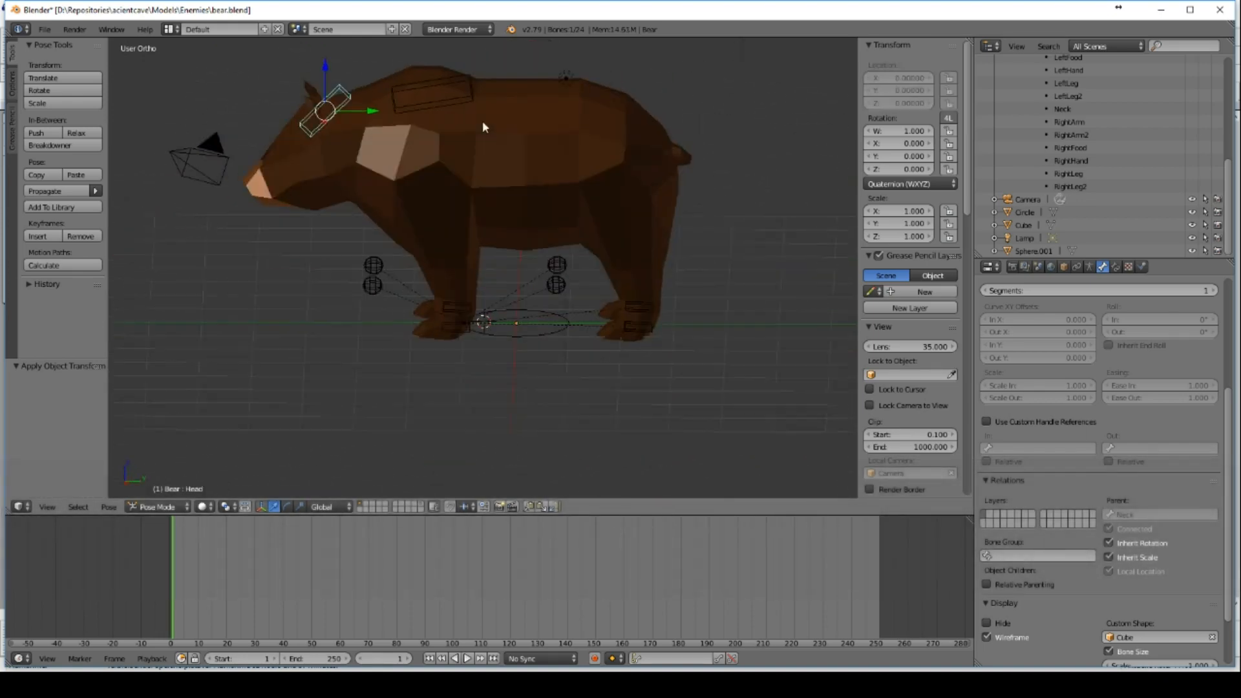
{"action": "key", "text": "r"}
{"action": "right_click", "coordinate": [421, 261]}
{"action": "right_click", "coordinate": [456, 97]}
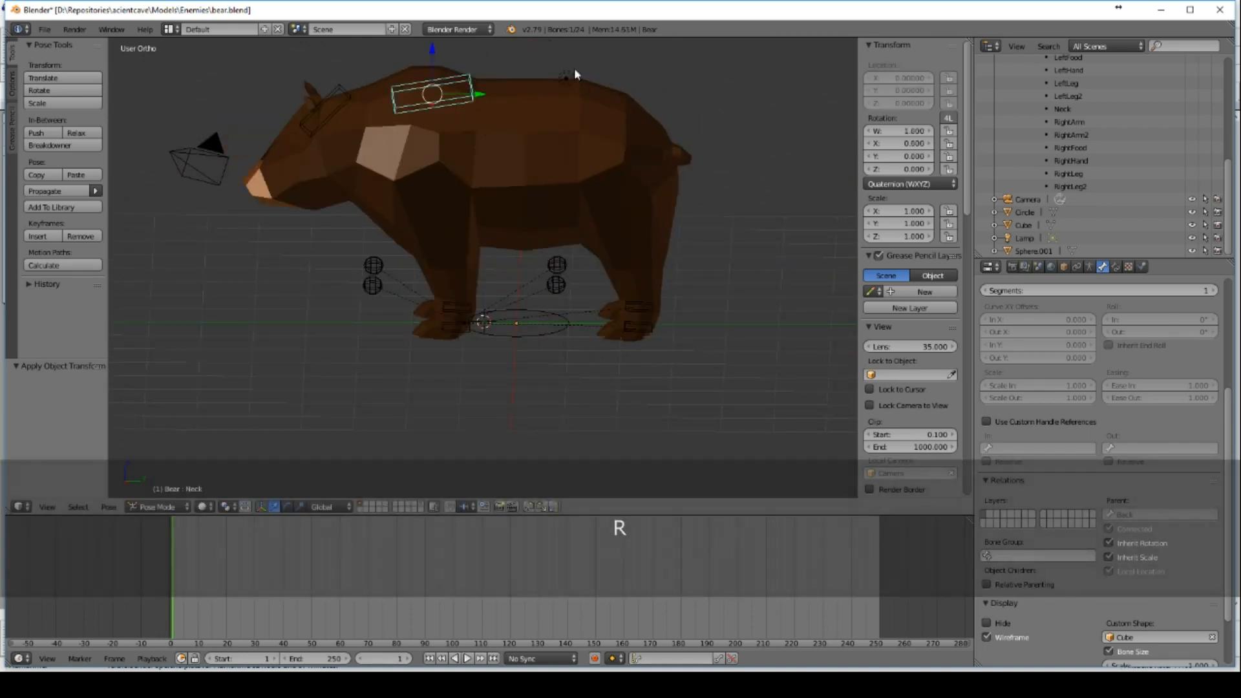
{"action": "key", "text": "r"}
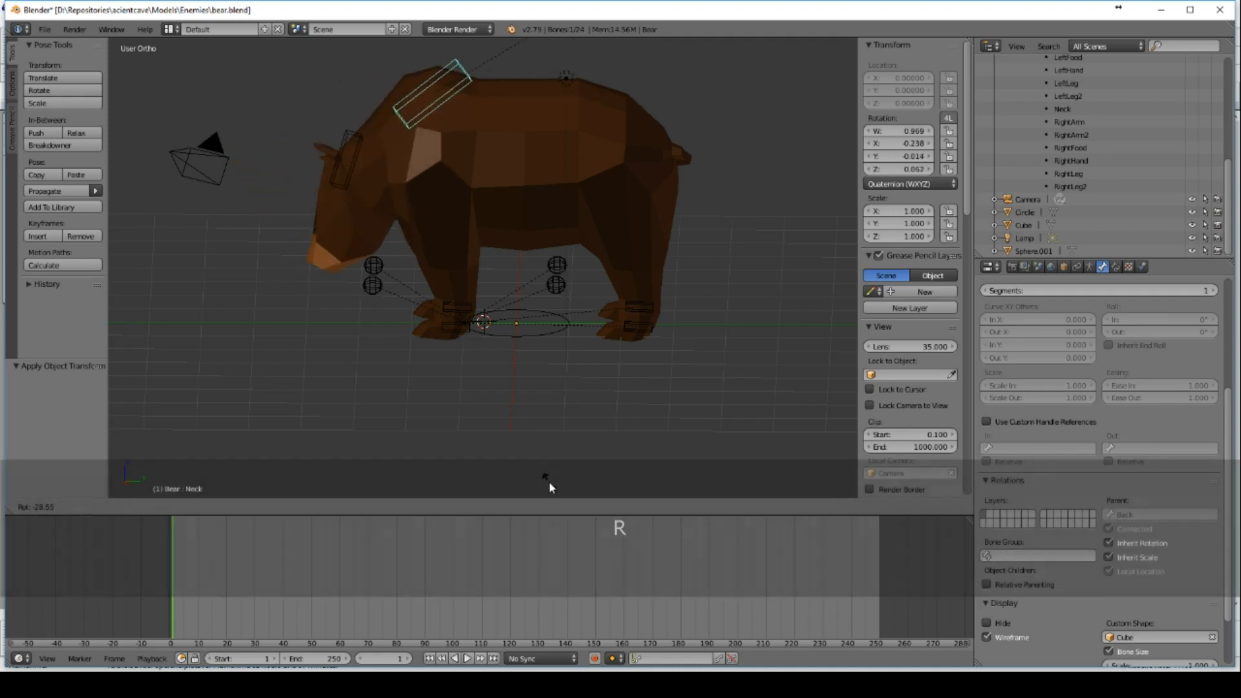
{"action": "right_click", "coordinate": [549, 486]}
Step: Rotate the Neck bone by about -35° and the Head bone by about 53°
{"action": "key", "text": "r"}
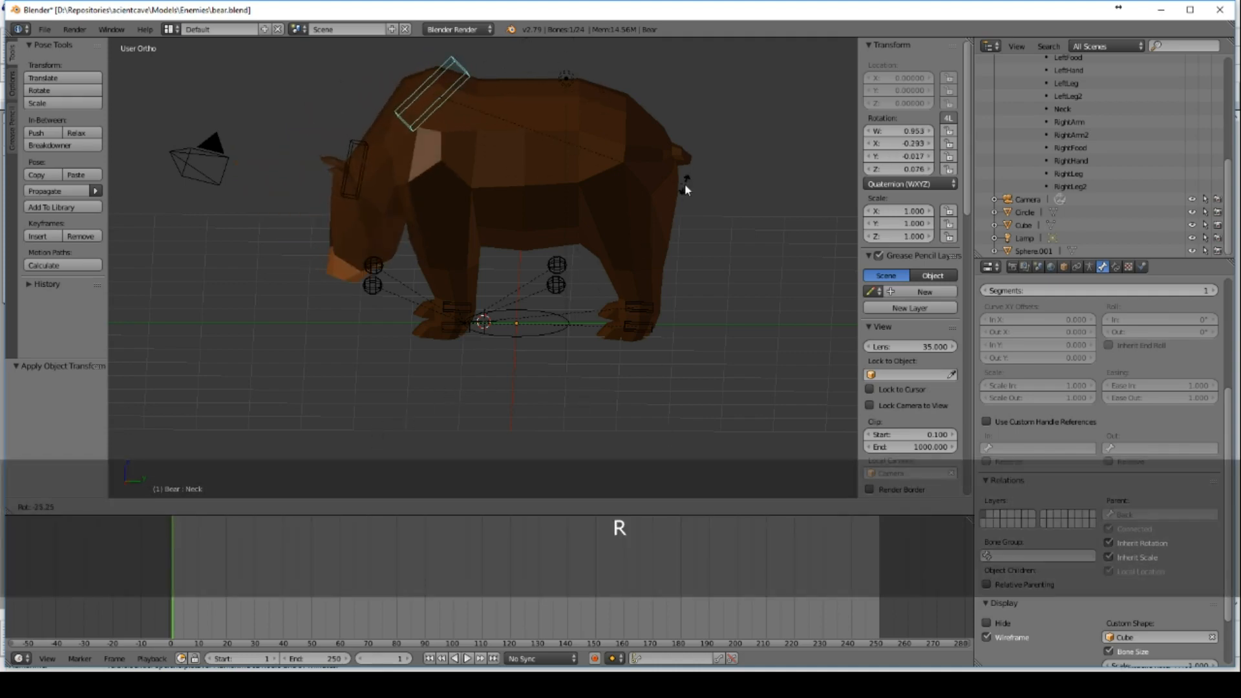
{"action": "left_click", "coordinate": [685, 183]}
{"action": "right_click", "coordinate": [338, 161]}
{"action": "key", "text": "r"}
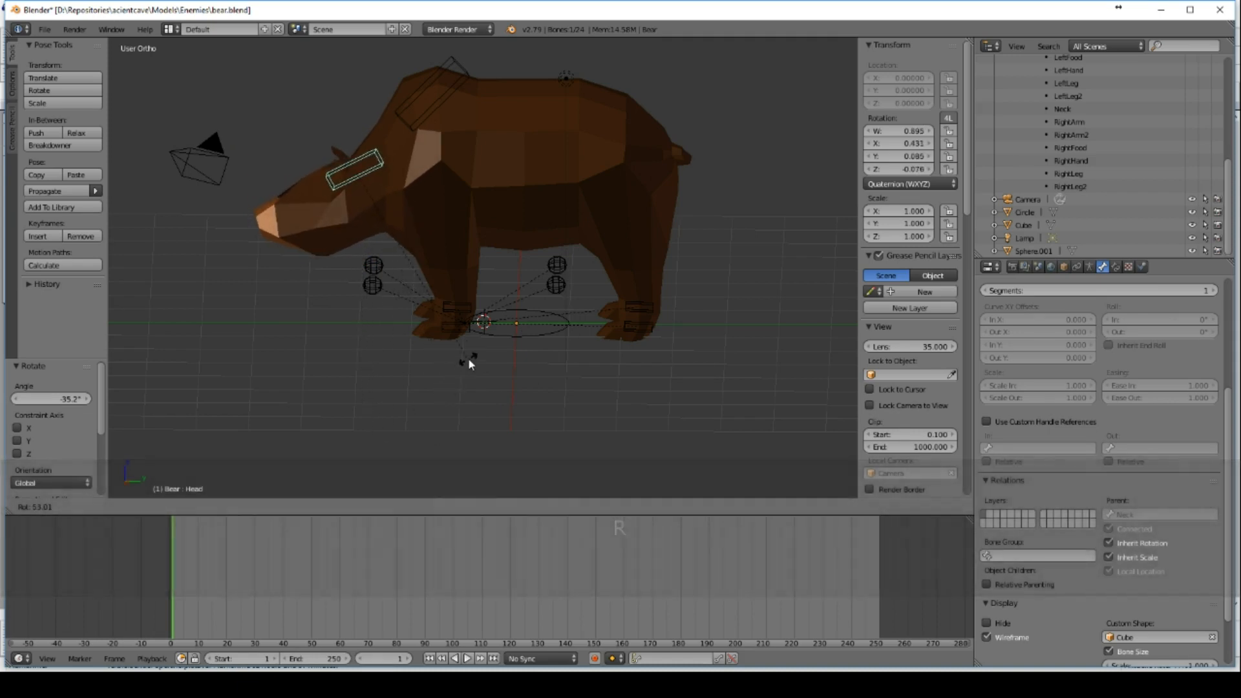
{"action": "left_click", "coordinate": [468, 359]}
Step: Try moving the LeftFootIK control, and clear the pose rotation of all visible bones
{"action": "right_click", "coordinate": [632, 334]}
{"action": "key", "text": "g"}
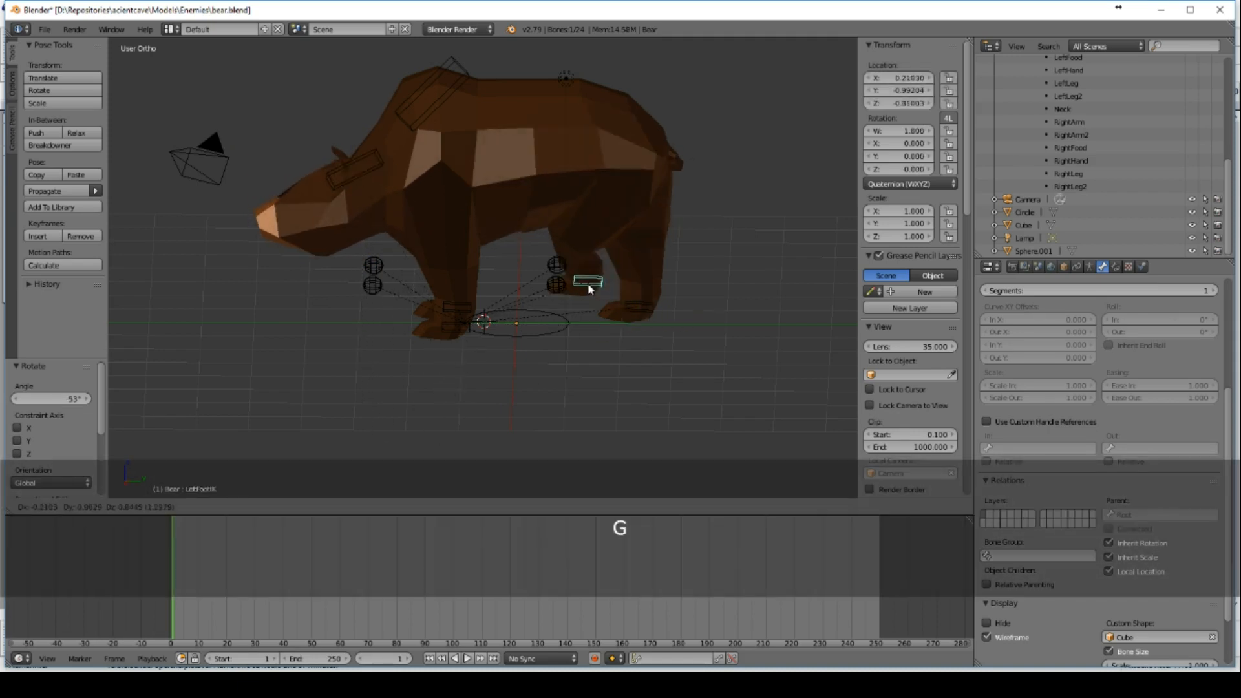
{"action": "right_click", "coordinate": [565, 271]}
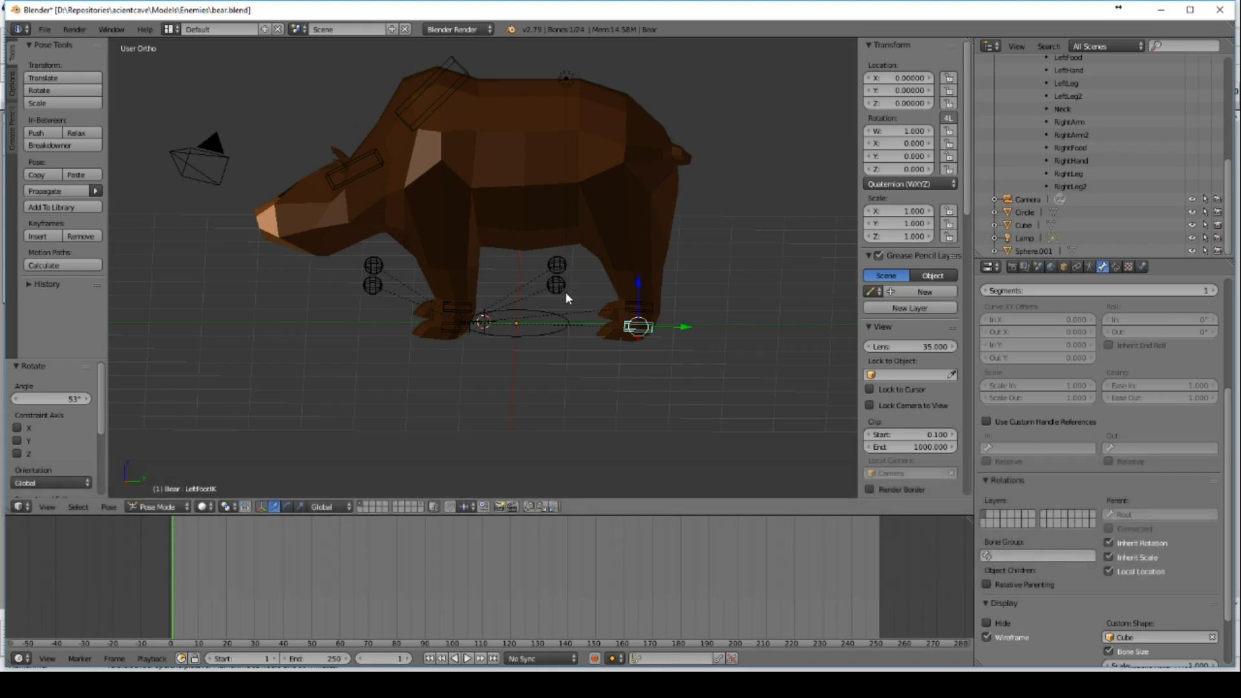
{"action": "key", "text": "a"}
{"action": "key", "text": "a"}
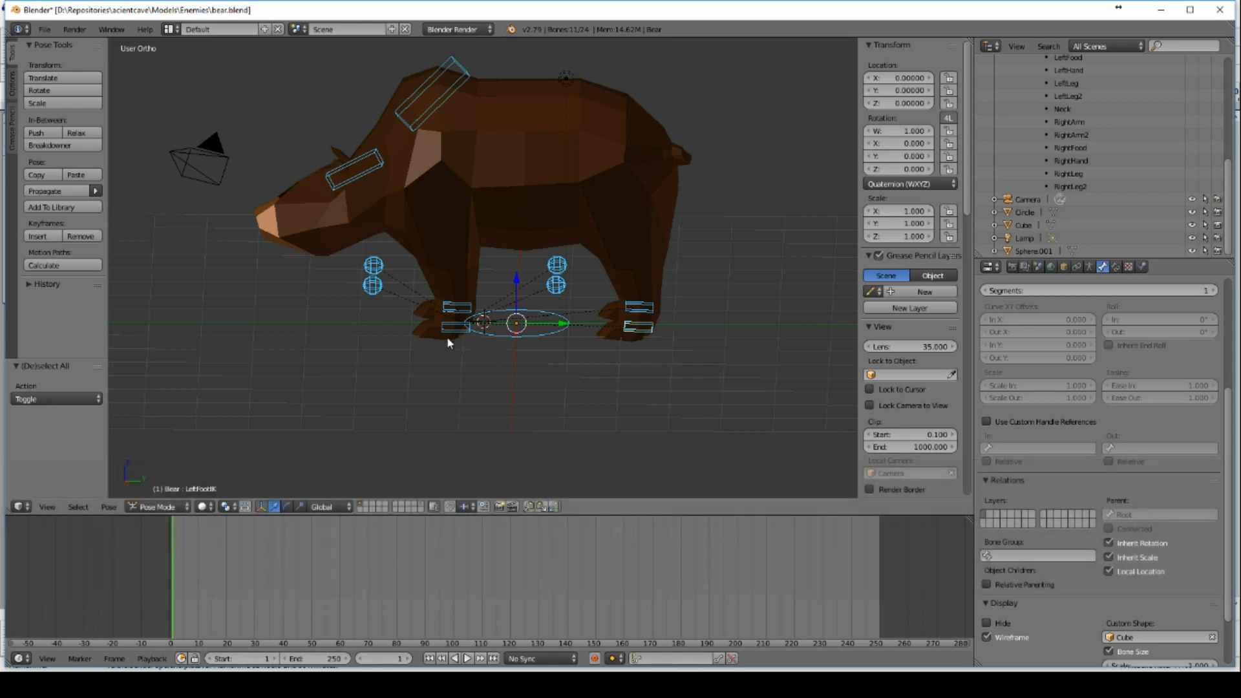
{"action": "key", "text": "alt+r"}
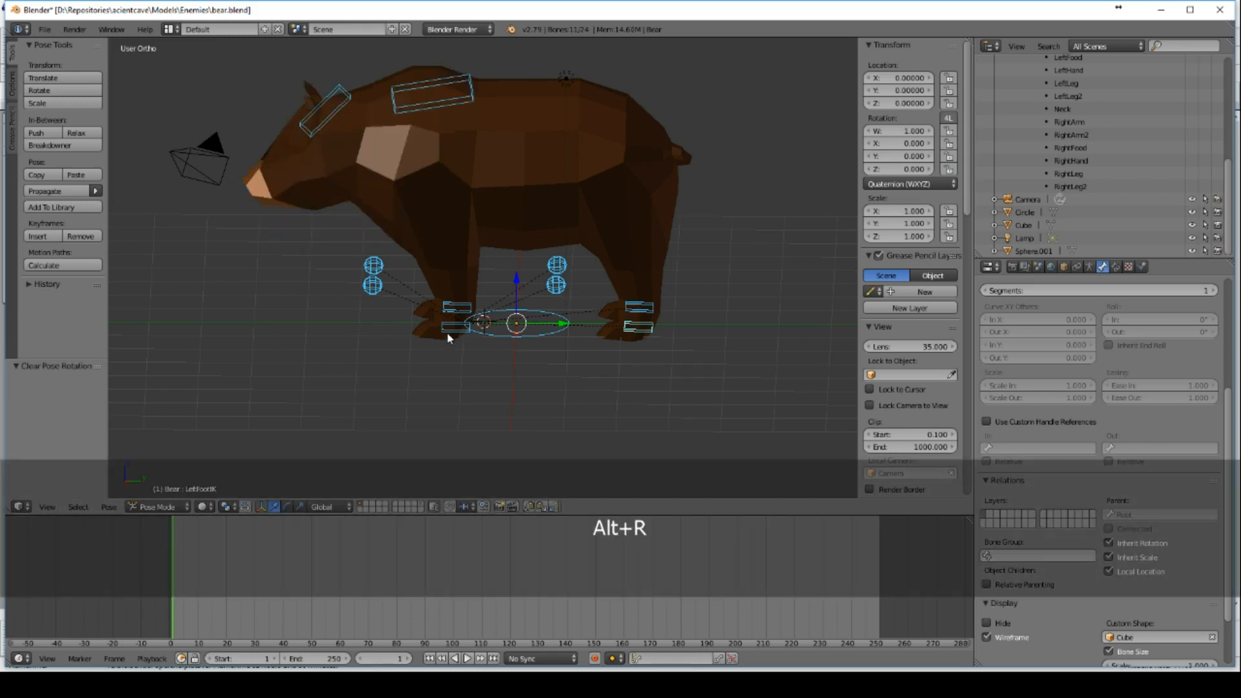
Step: In Edit Mode, move both knee and both elbow IK bones together by about -0.707 along Y and slightly up along Z
{"action": "right_click", "coordinate": [556, 274]}
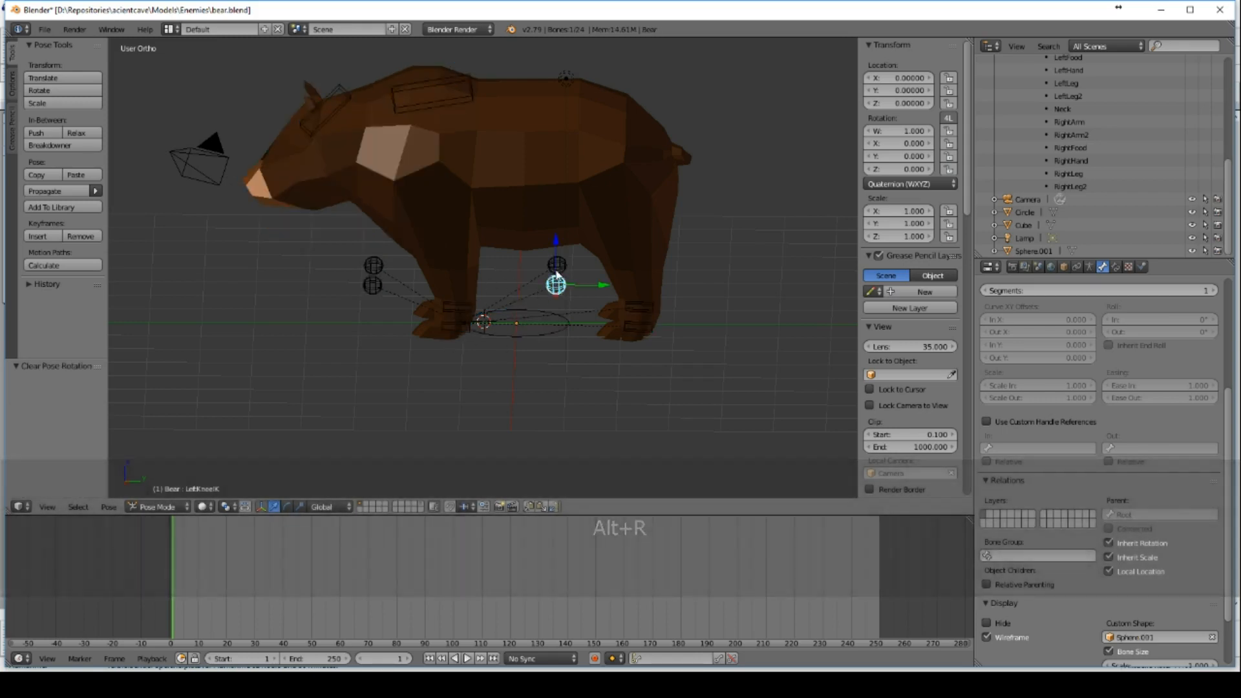
{"action": "key", "text": "Tab"}
{"action": "right_click", "coordinate": [555, 261], "text": "shift"}
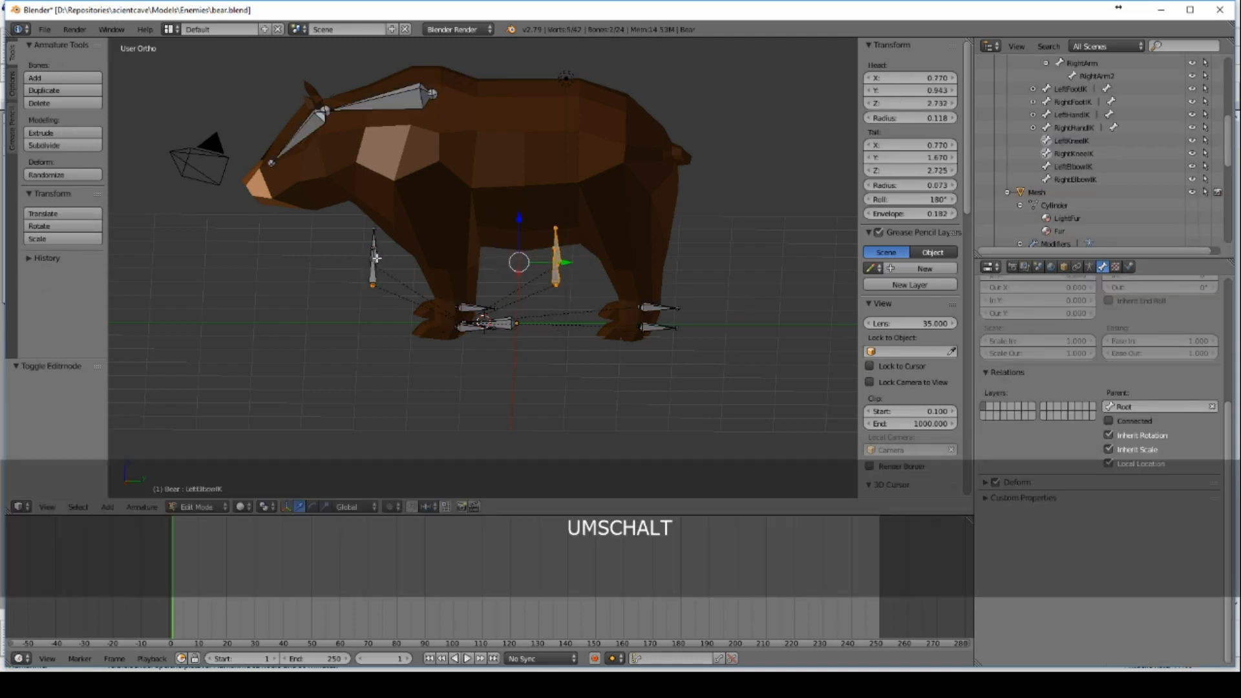
{"action": "right_click", "coordinate": [373, 276], "text": "shift"}
{"action": "middle_click_drag", "start_coordinate": [447, 256], "coordinate": [402, 260]}
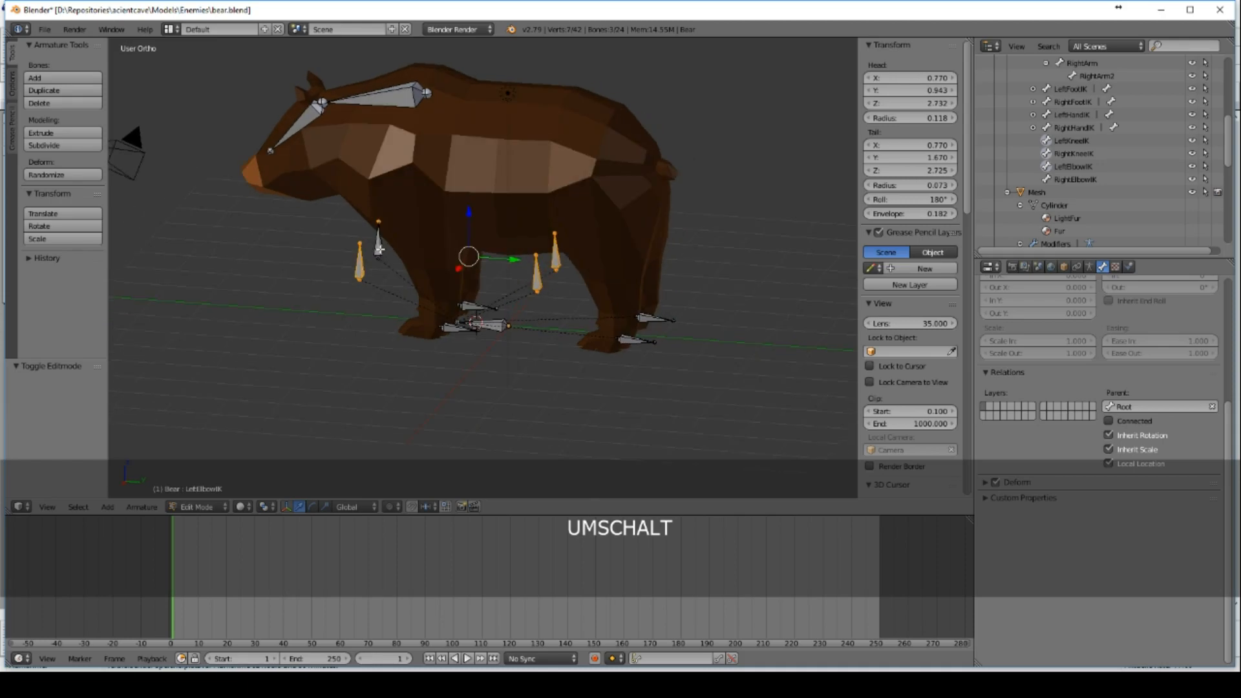
{"action": "right_click", "coordinate": [375, 246], "text": "shift"}
{"action": "left_click_drag", "start_coordinate": [498, 261], "coordinate": [462, 258]}
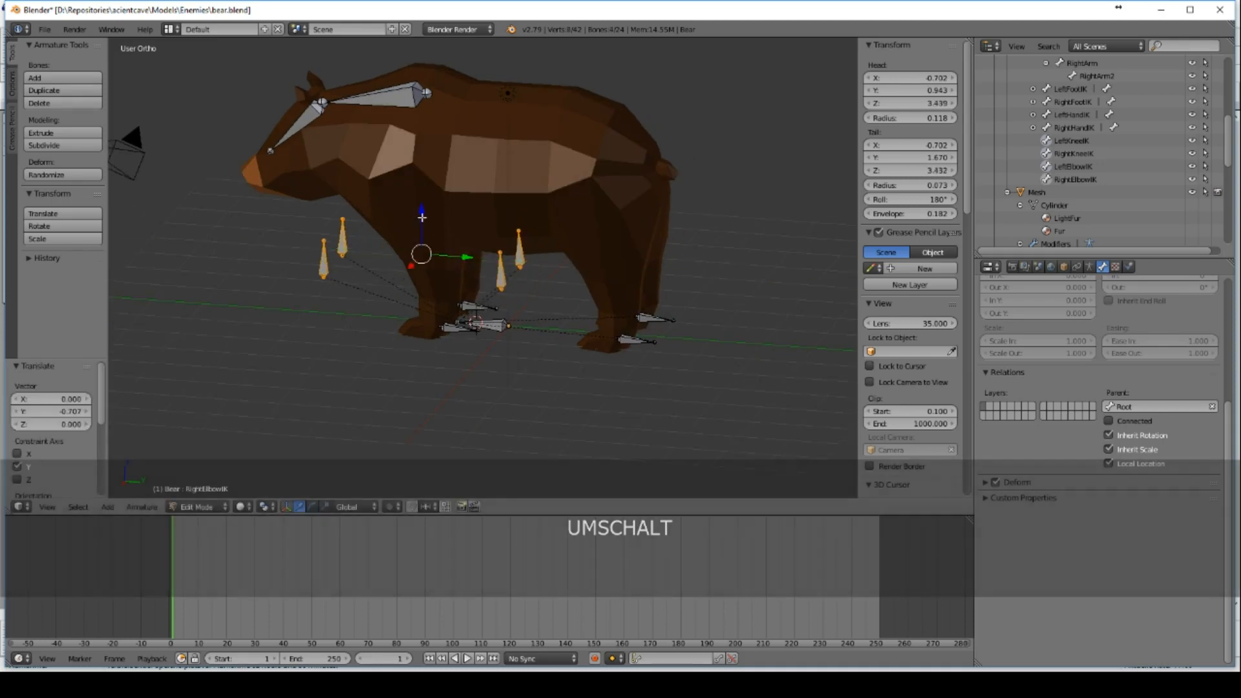
{"action": "left_click_drag", "start_coordinate": [422, 215], "coordinate": [421, 194]}
Step: Return the armature to Pose Mode and save over bear.blend
{"action": "middle_click_drag", "start_coordinate": [549, 274], "coordinate": [558, 278]}
{"action": "key", "text": "ctrl+Tab"}
{"action": "key", "text": "ctrl+s"}
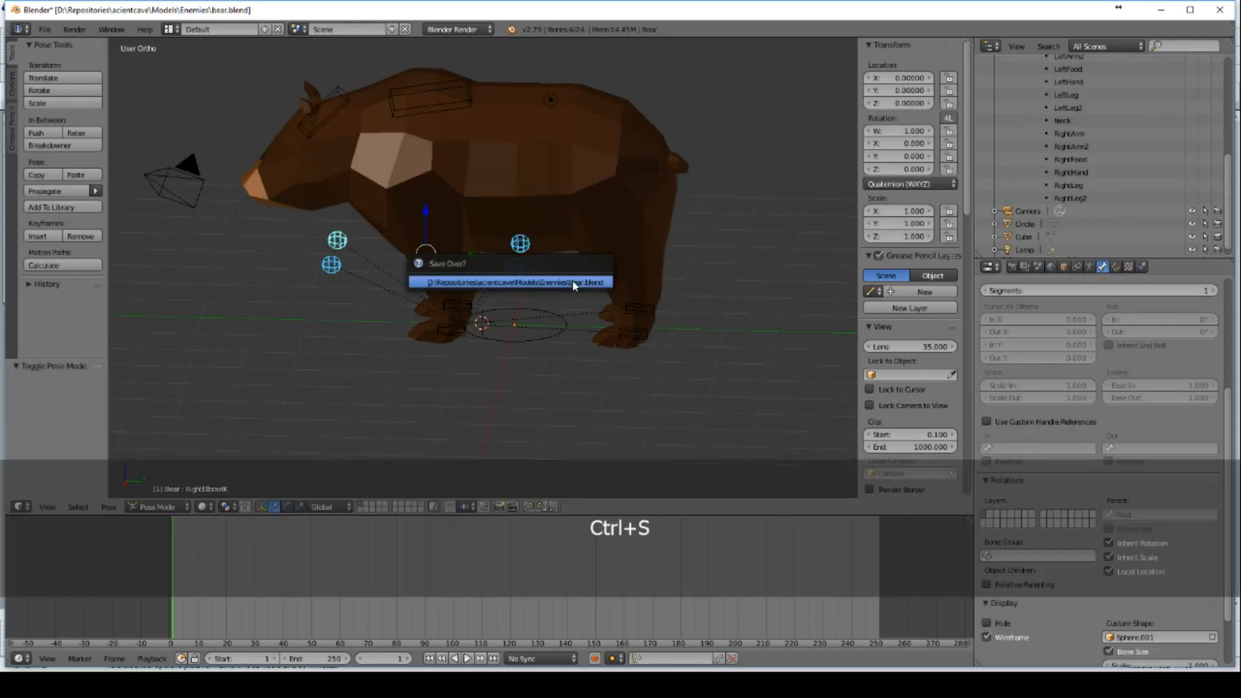
{"action": "left_click", "coordinate": [572, 280]}
Step: Try rotating and moving the LeftFootIK control to test the rear leg
{"action": "middle_click_drag", "start_coordinate": [438, 293], "coordinate": [486, 285]}
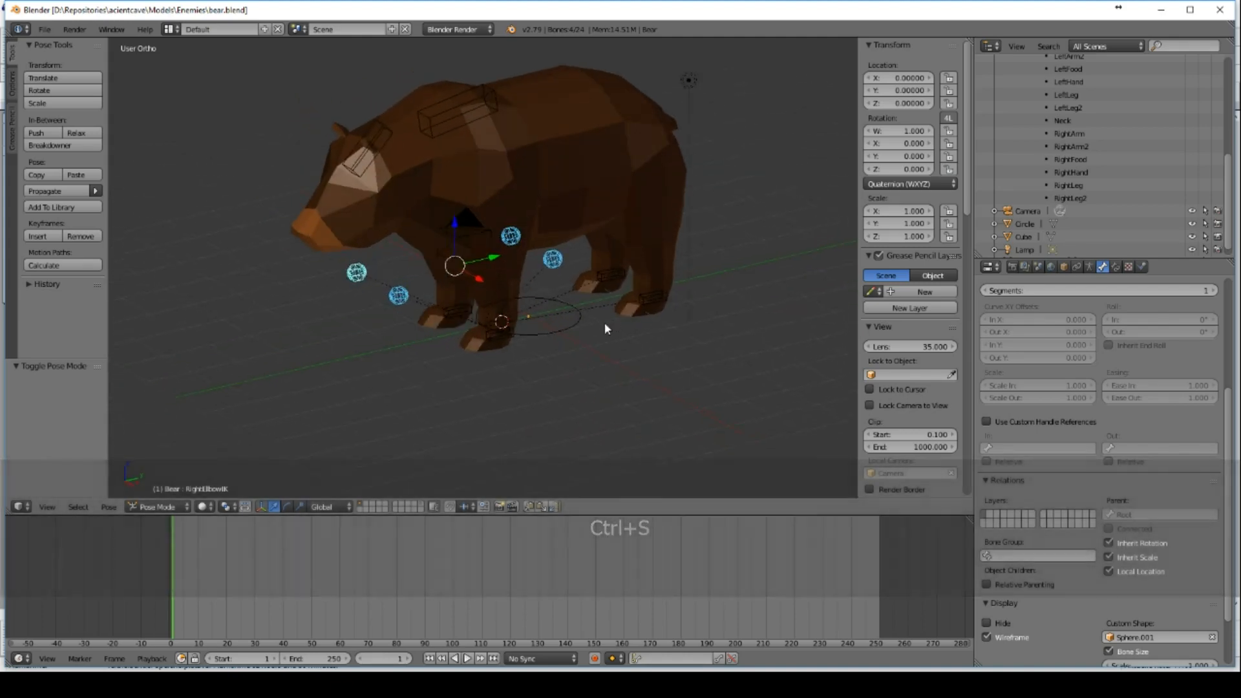
{"action": "middle_click_drag", "start_coordinate": [604, 322], "coordinate": [644, 312]}
{"action": "right_click", "coordinate": [644, 311]}
{"action": "key", "text": "r"}
{"action": "right_click", "coordinate": [646, 279]}
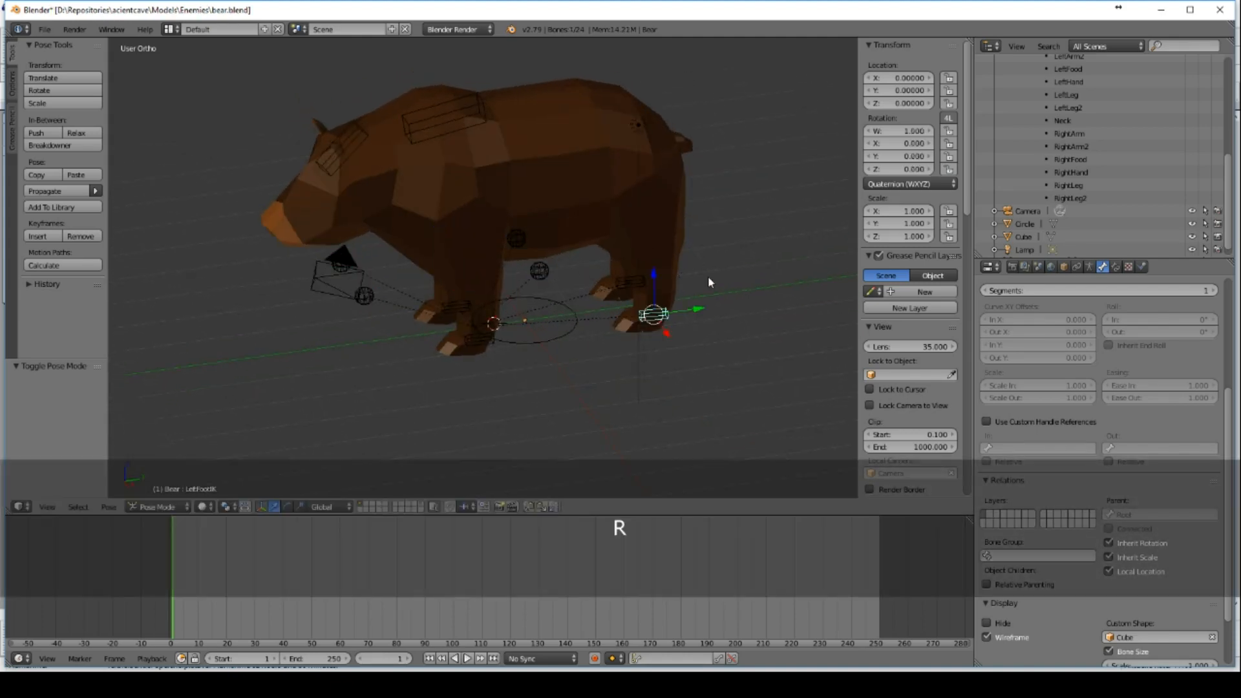
{"action": "middle_click_drag", "start_coordinate": [714, 357], "coordinate": [748, 324]}
{"action": "key", "text": "g"}
{"action": "right_click", "coordinate": [658, 316]}
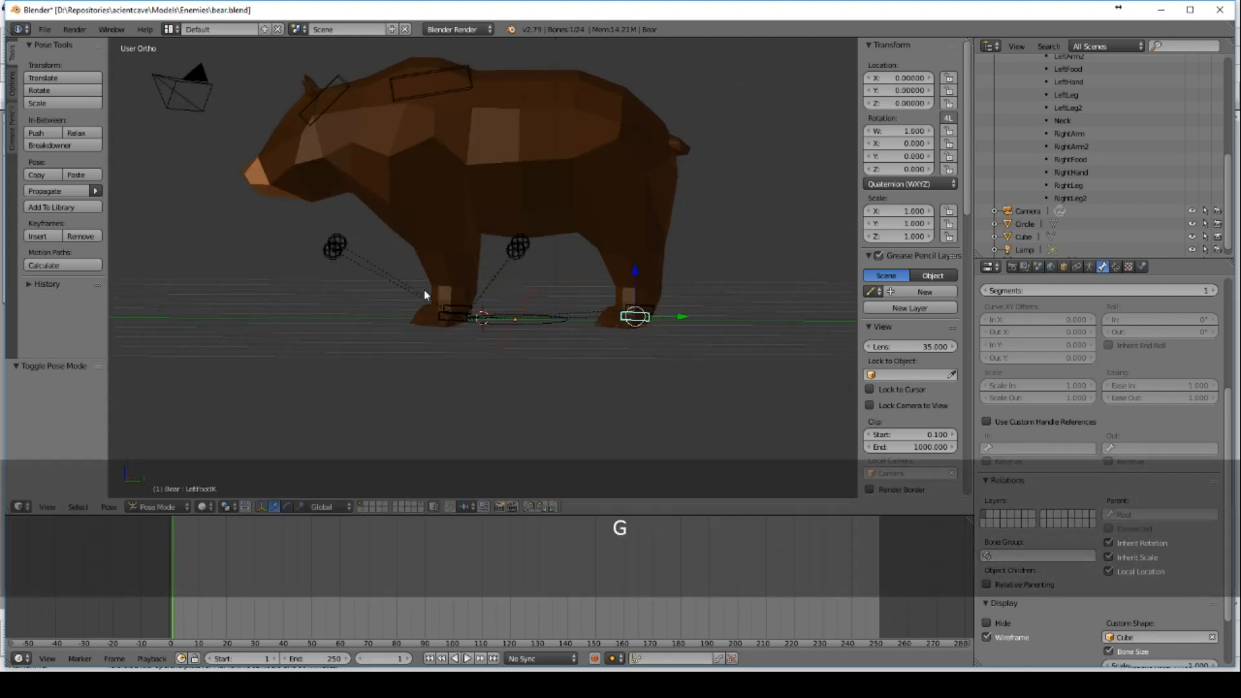
Step: Save the rigged bear over the existing bear.blend file
{"action": "middle_click_drag", "start_coordinate": [658, 316], "coordinate": [501, 360]}
{"action": "key", "text": "ctrl+s"}
{"action": "left_click", "coordinate": [501, 361]}
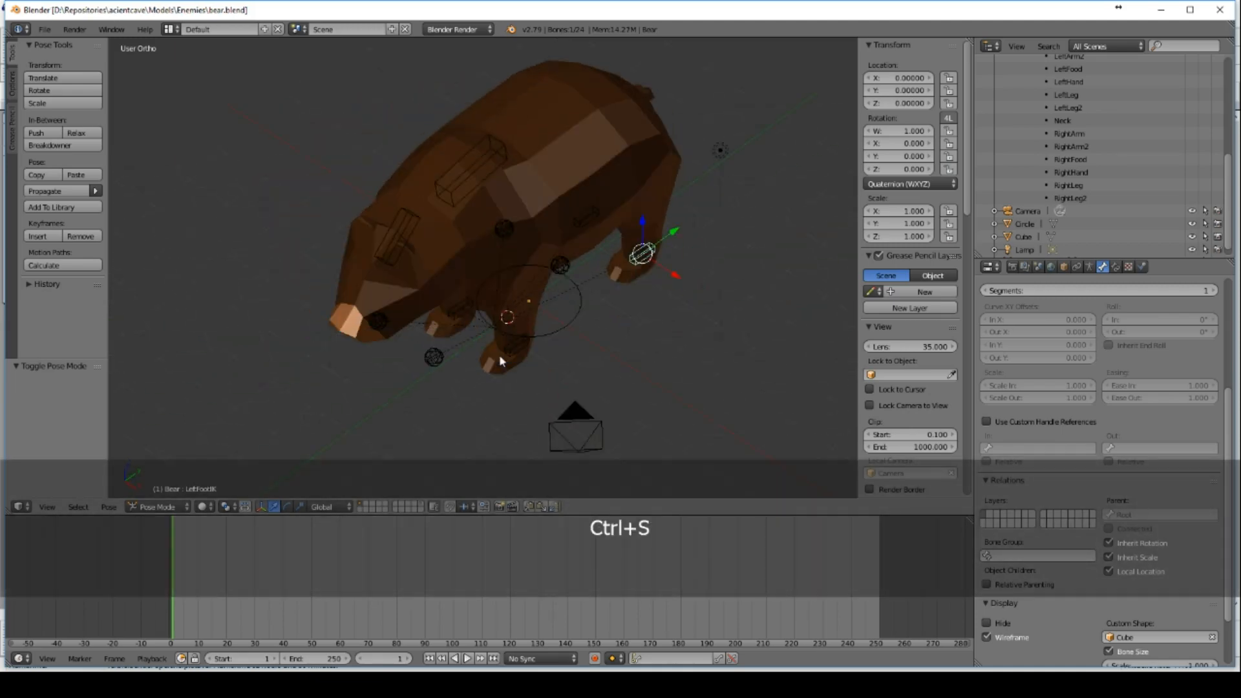